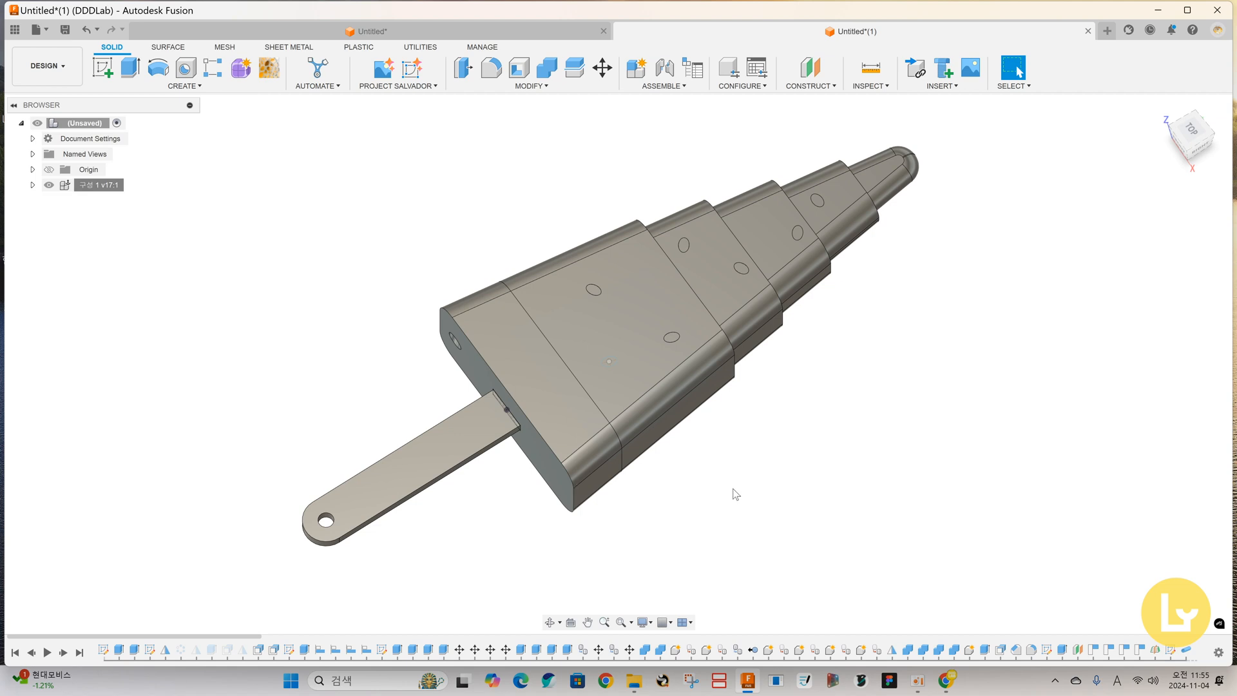
# Turn off design history capture for the whole design.
pyautogui.keyDown('shift'); pyautogui.moveTo(733, 490); pyautogui.dragTo(794, 435, button='middle'); pyautogui.keyUp('shift')
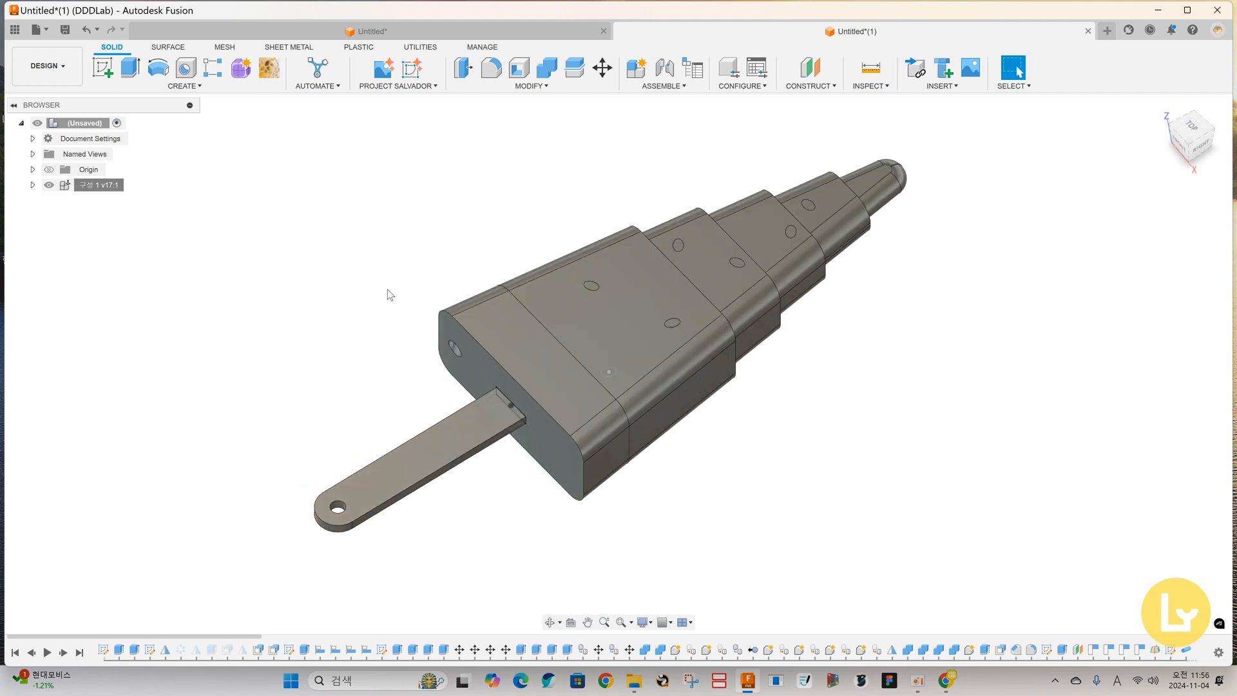
pyautogui.moveTo(388, 289)
pyautogui.keyDown('shift'); pyautogui.mouseDown(button='middle')
pyautogui.moveTo(348, 262)
pyautogui.moveTo(346, 234)
pyautogui.moveTo(309, 262)
pyautogui.moveTo(379, 285)
pyautogui.mouseUp(button='middle'); pyautogui.keyUp('shift')
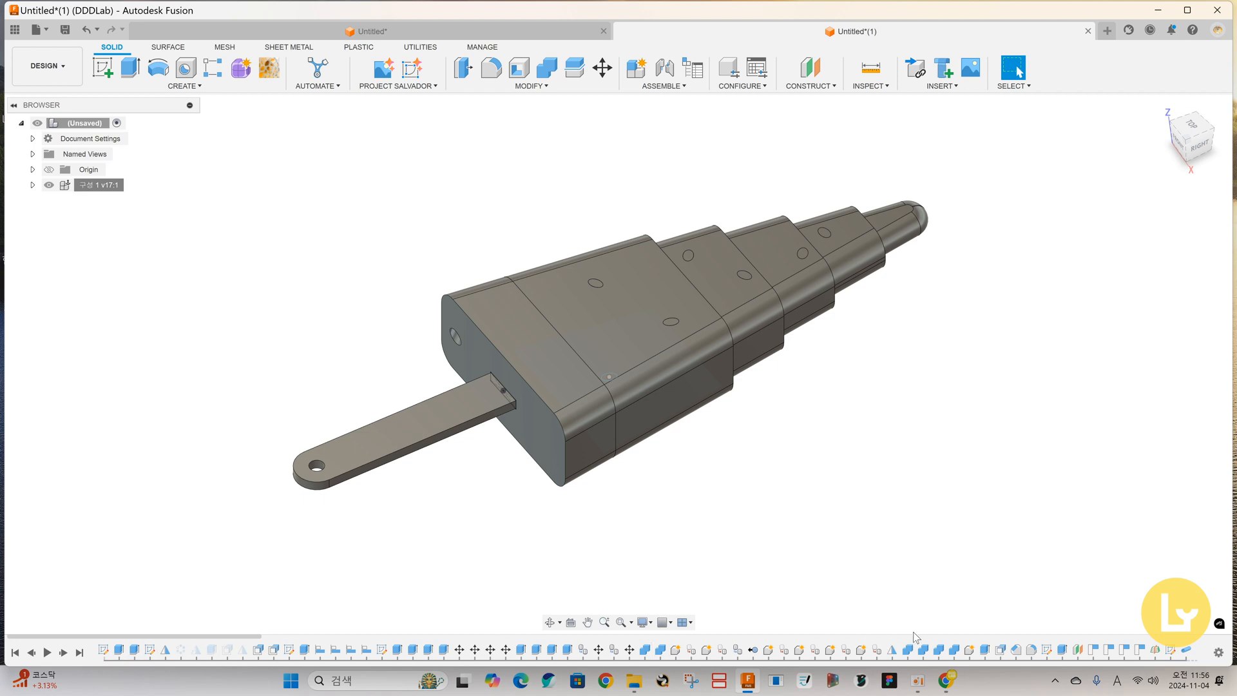
pyautogui.keyDown('shift'); pyautogui.moveTo(911, 637); pyautogui.dragTo(665, 516, button='middle'); pyautogui.keyUp('shift')
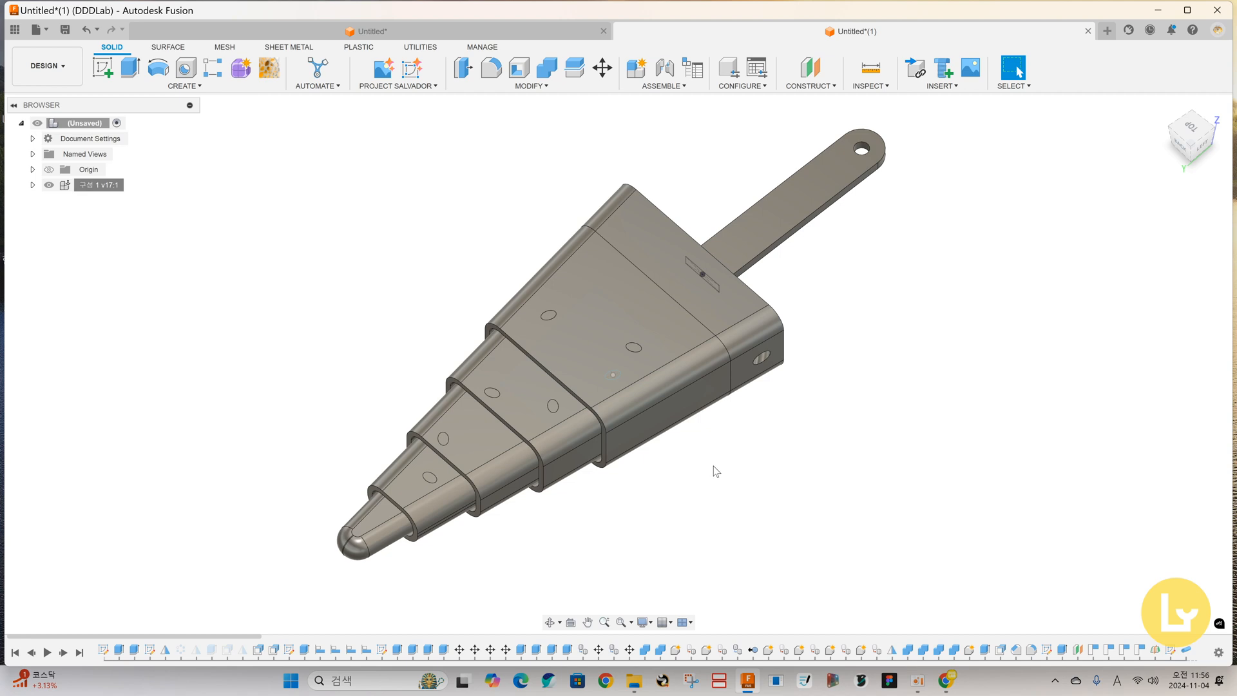
pyautogui.rightClick(93, 127)
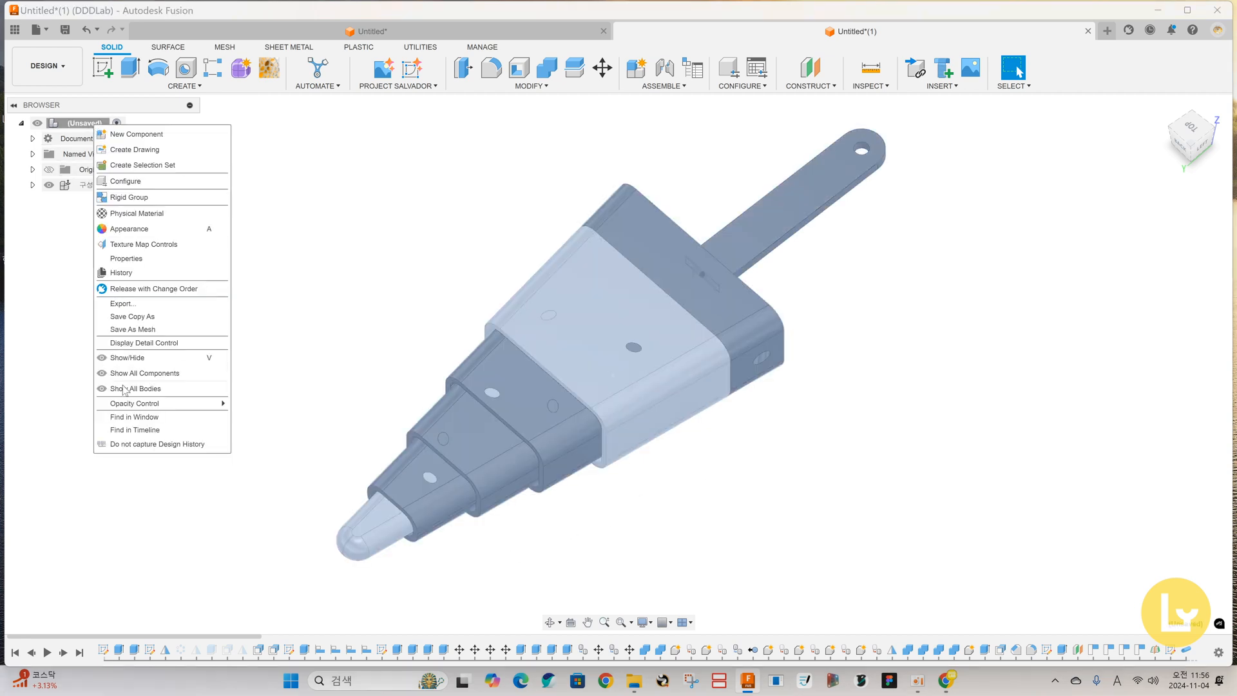
pyautogui.click(136, 444)
pyautogui.click(639, 353)
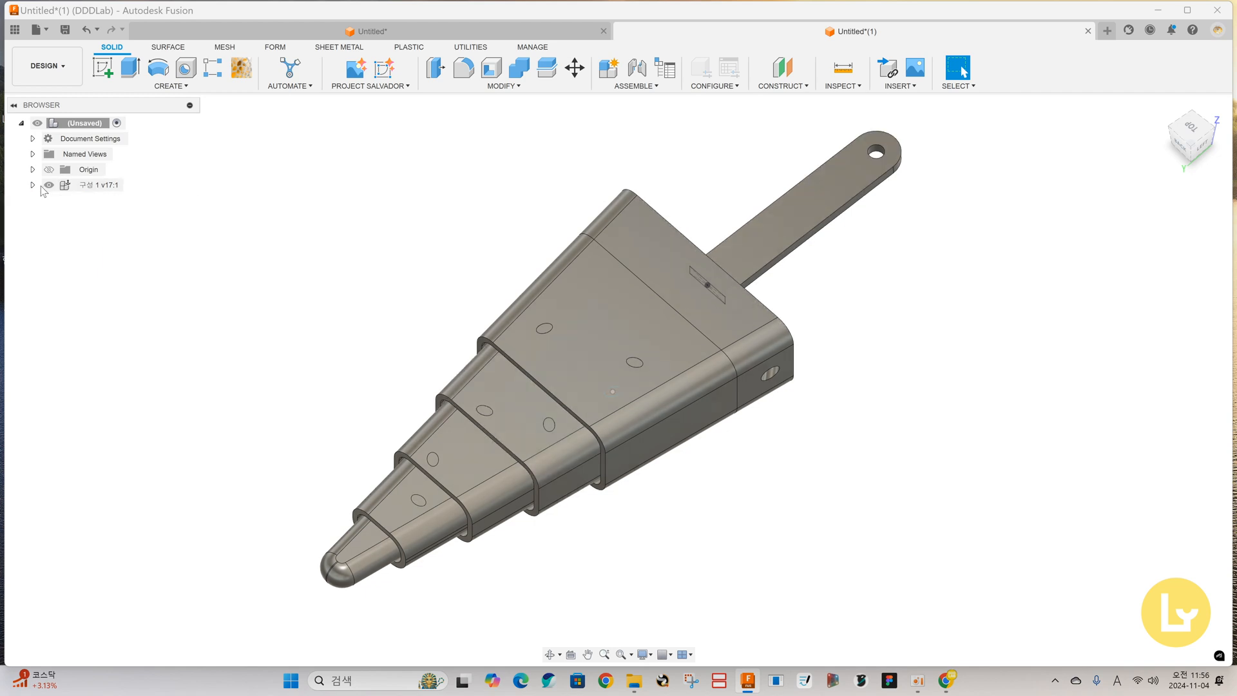
# Expand the 구성 1 v17 component in the browser and set the selection priority to bodies.
pyautogui.click(49, 185)
pyautogui.click(49, 185)
pyautogui.click(33, 185)
pyautogui.click(959, 86)
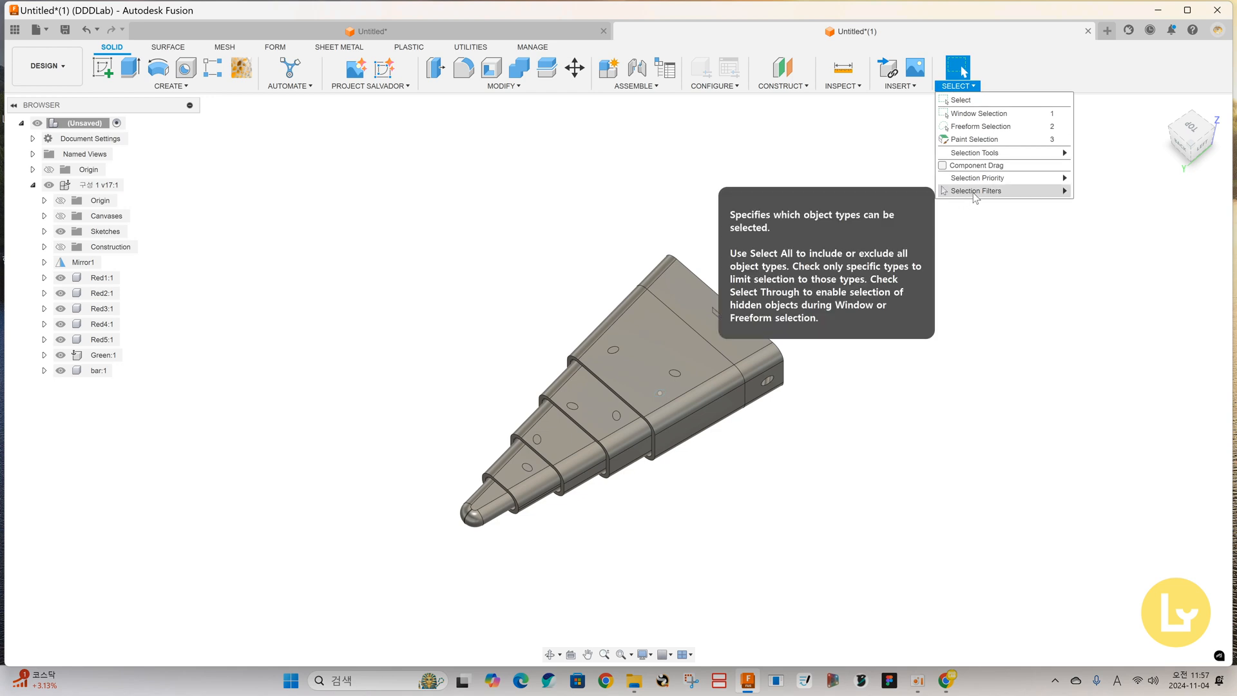
pyautogui.moveTo(976, 192)
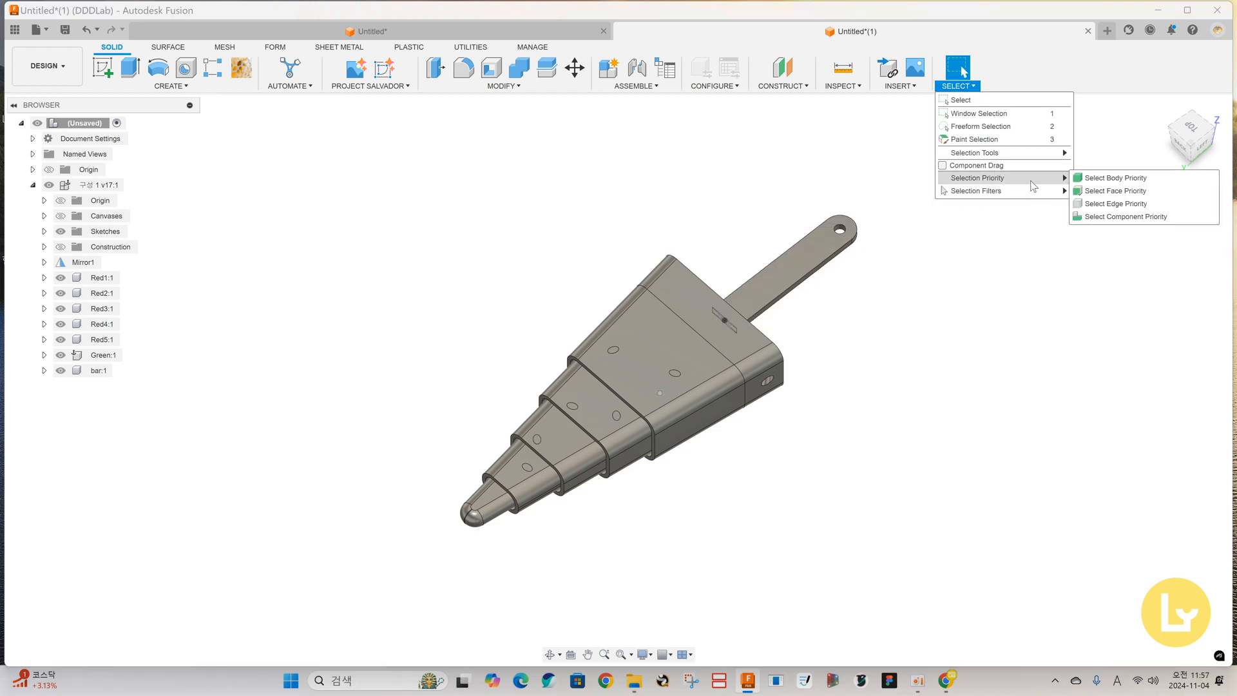
pyautogui.click(1106, 179)
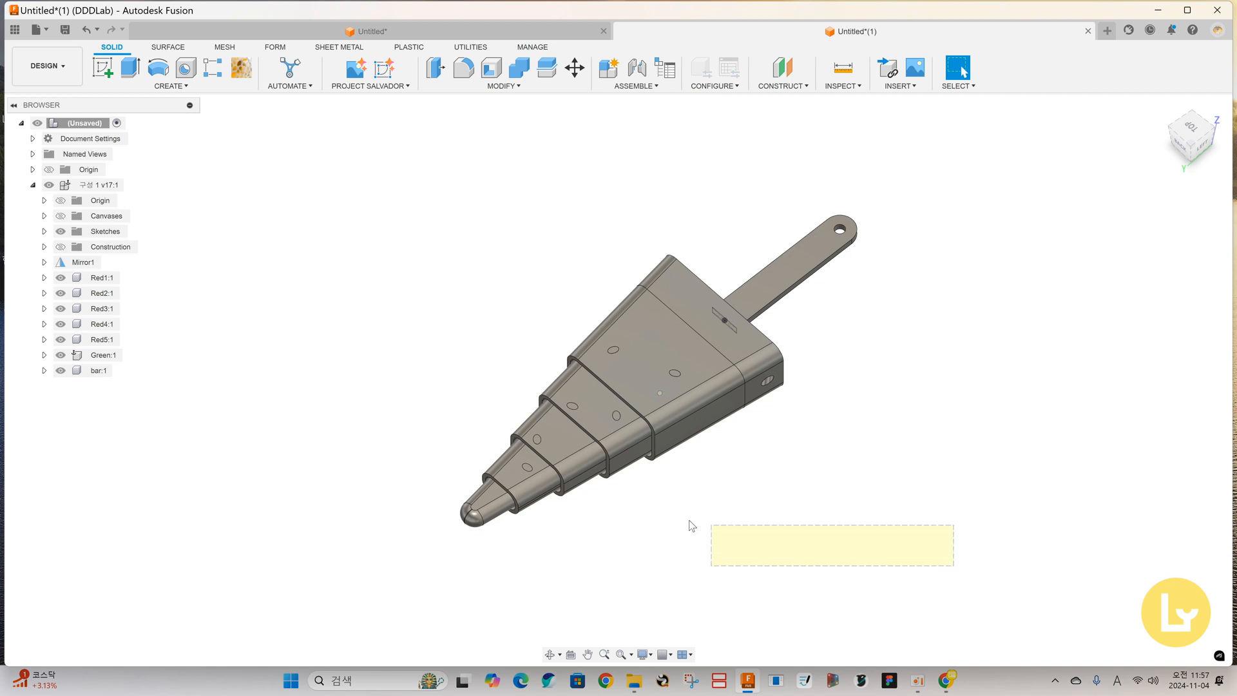
# Cut all bodies of the popsicle model and paste them into the root component at their original position.
pyautogui.moveTo(691, 525); pyautogui.dragTo(355, 165)
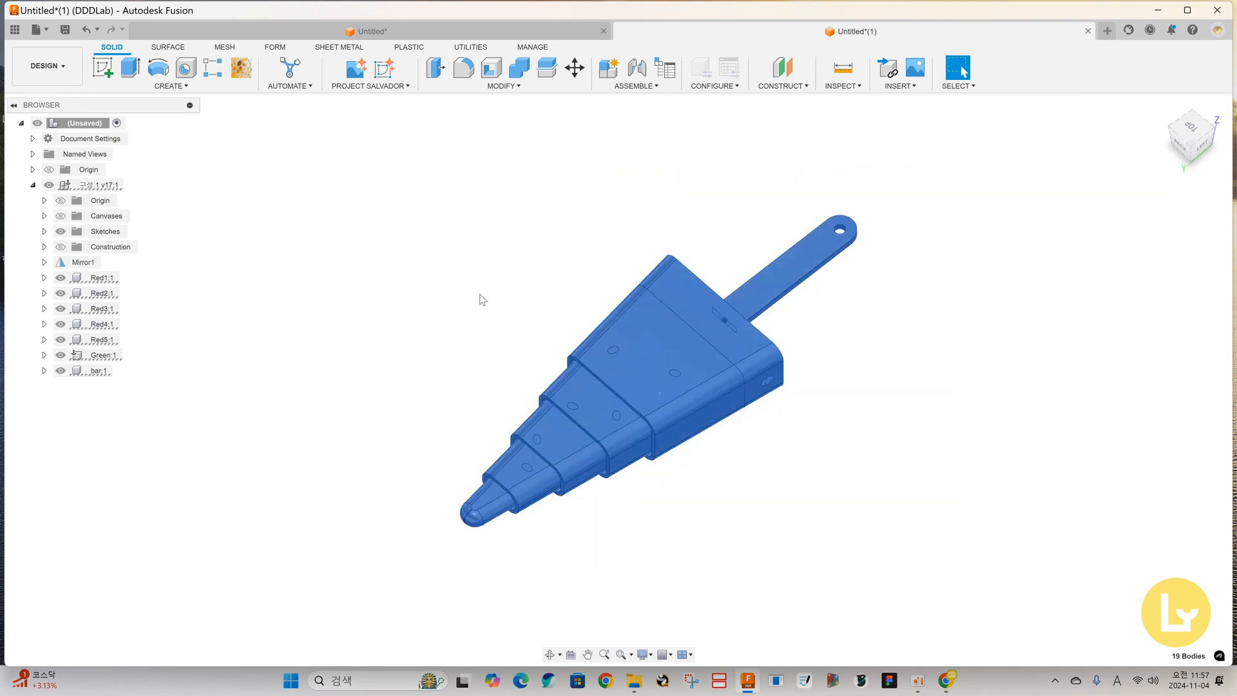
pyautogui.rightClick(548, 264)
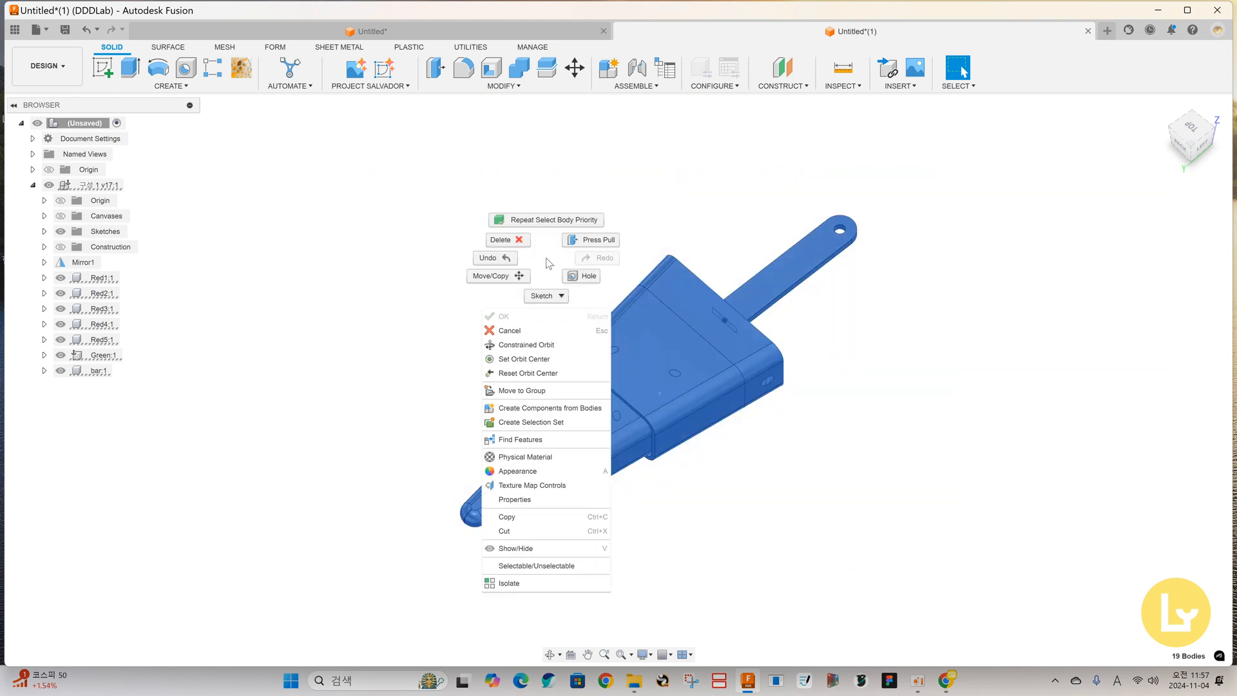
pyautogui.click(514, 531)
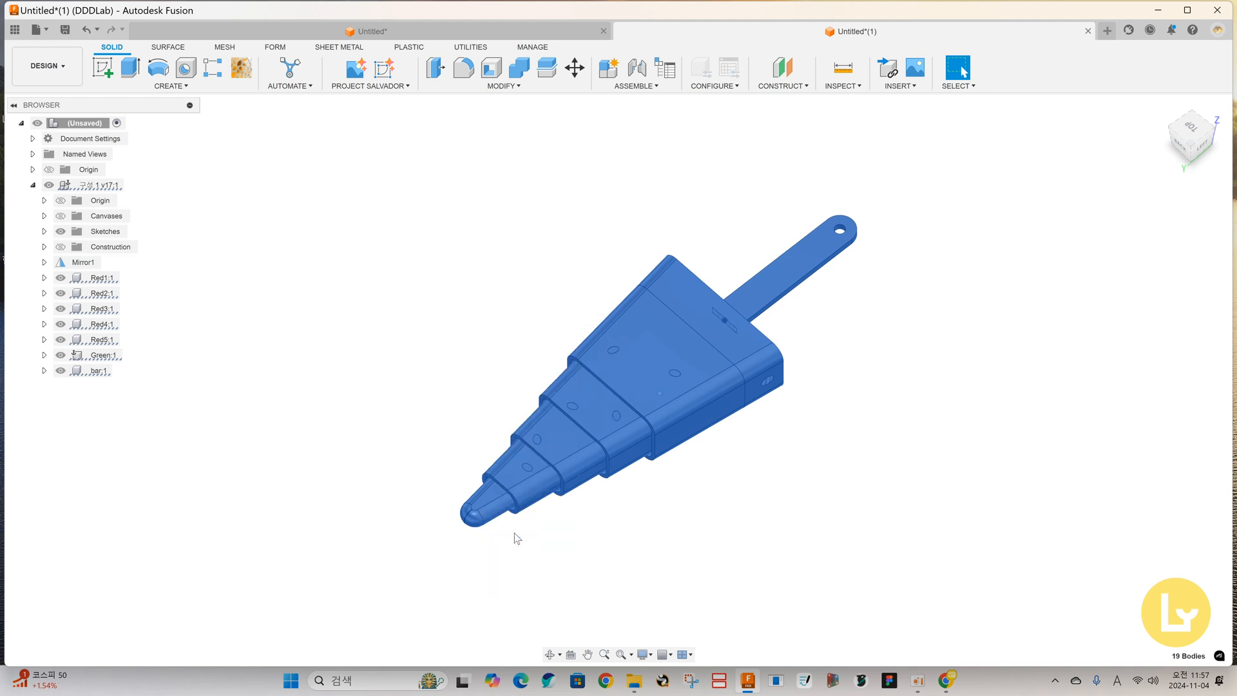
pyautogui.rightClick(82, 123)
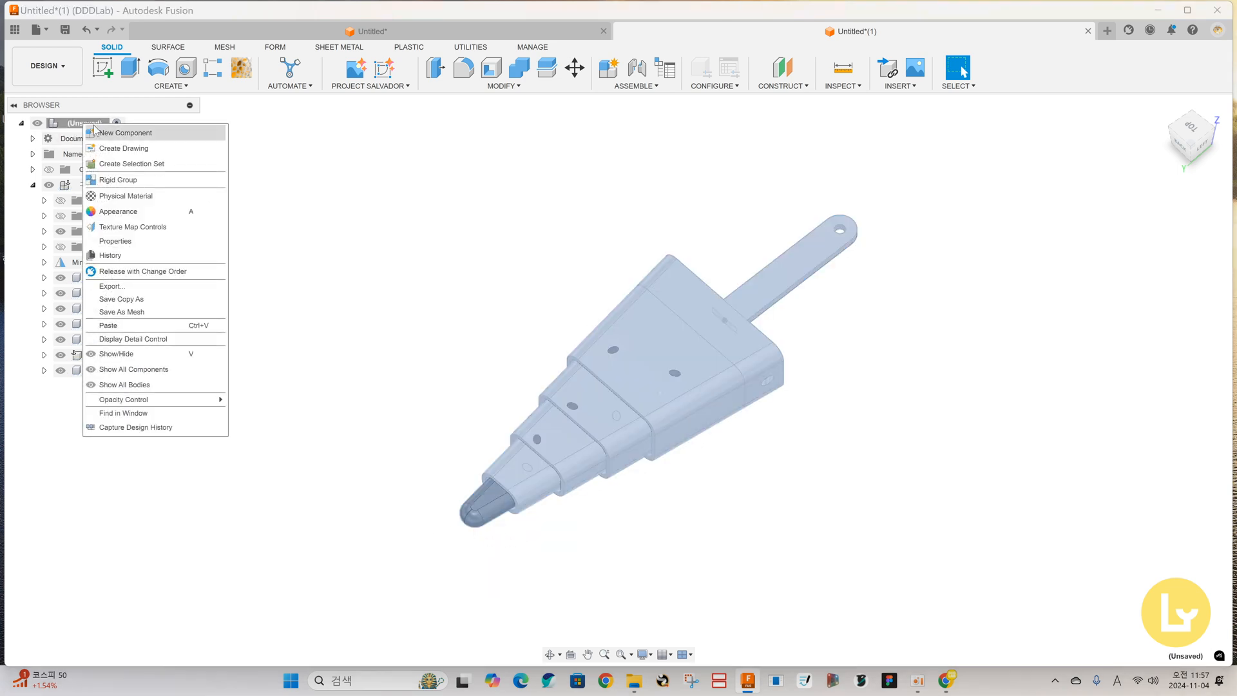
pyautogui.click(130, 325)
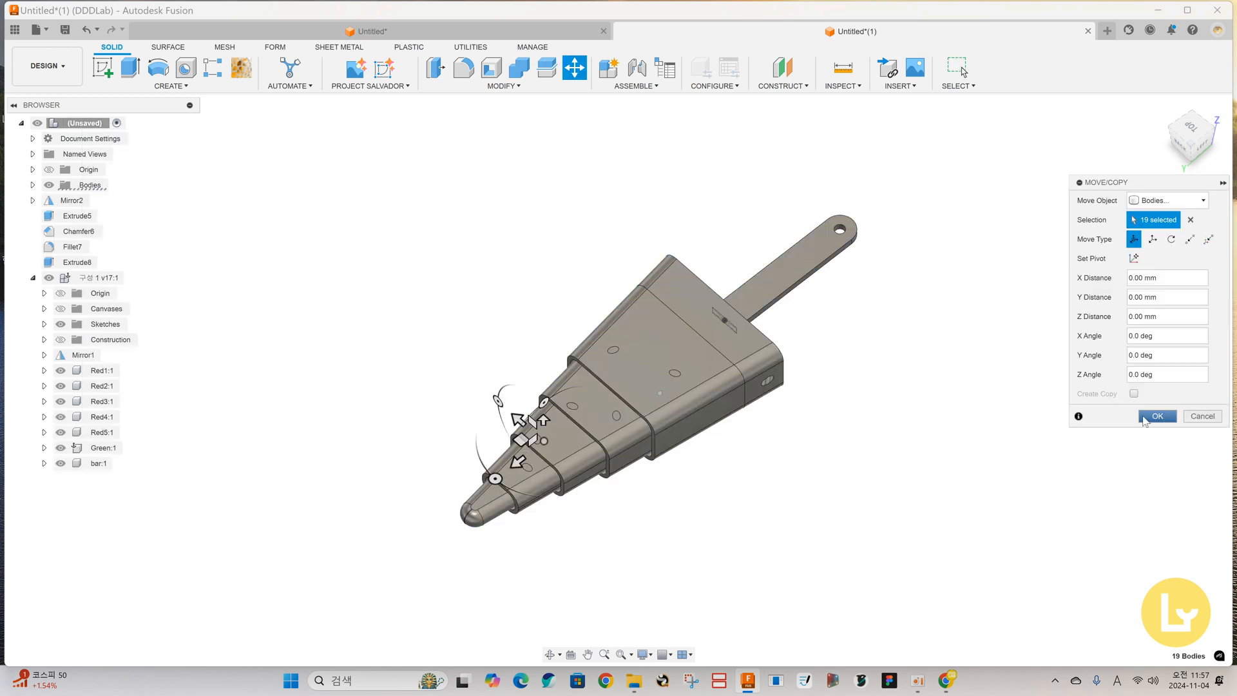
# Toggle the visibility of the root Bodies folder to check which geometry it holds.
pyautogui.click(49, 185)
pyautogui.click(49, 186)
pyautogui.click(49, 186)
pyautogui.click(49, 186)
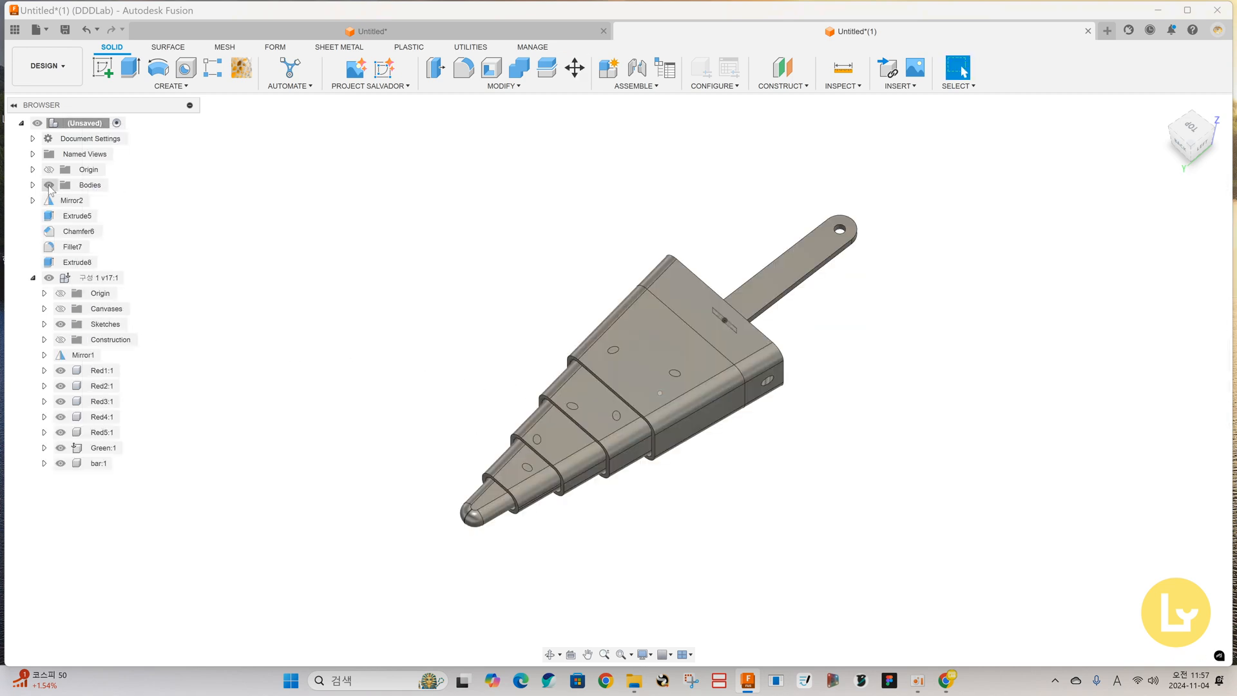
pyautogui.click(49, 185)
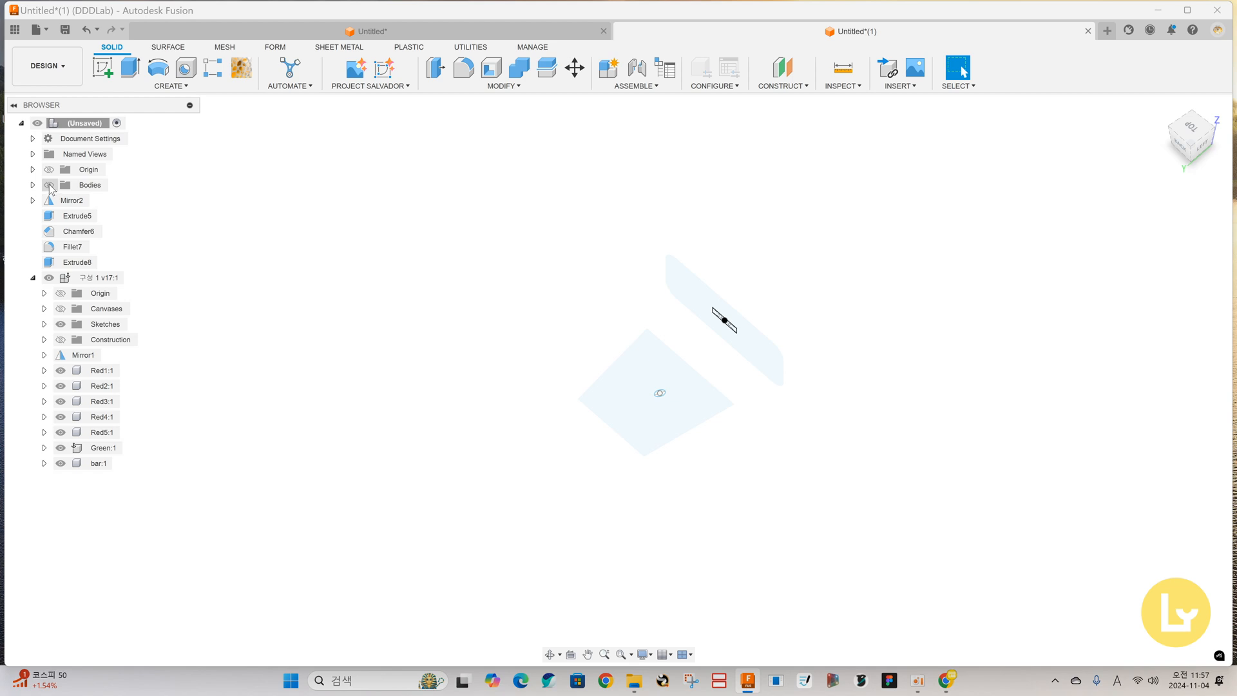
pyautogui.click(49, 185)
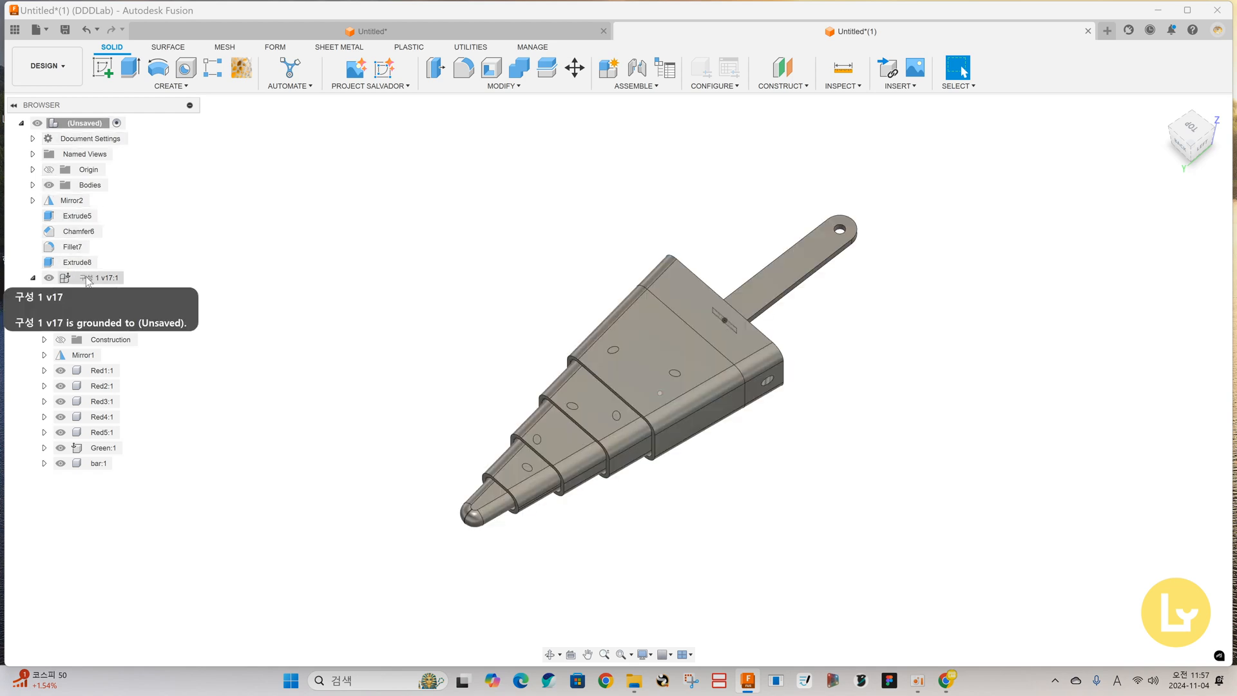
# Hide the root bodies and delete the leftover 구성 1 v17 component.
pyautogui.click(86, 279)
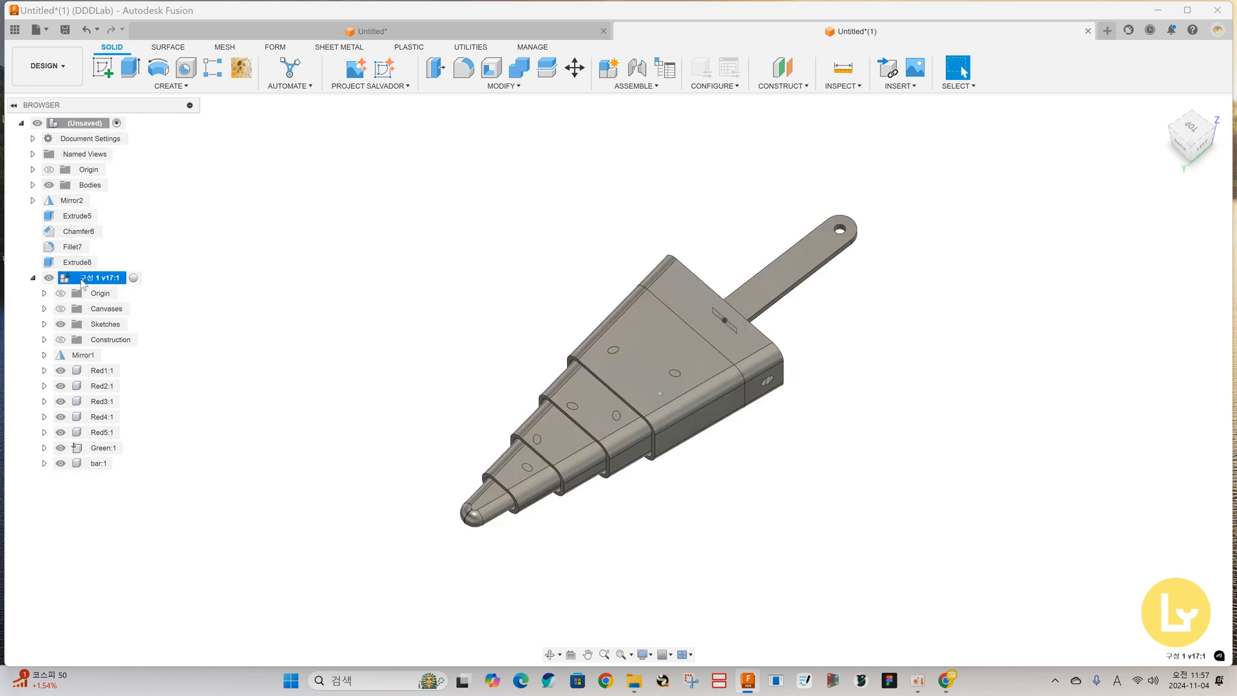
pyautogui.click(50, 278)
pyautogui.click(49, 277)
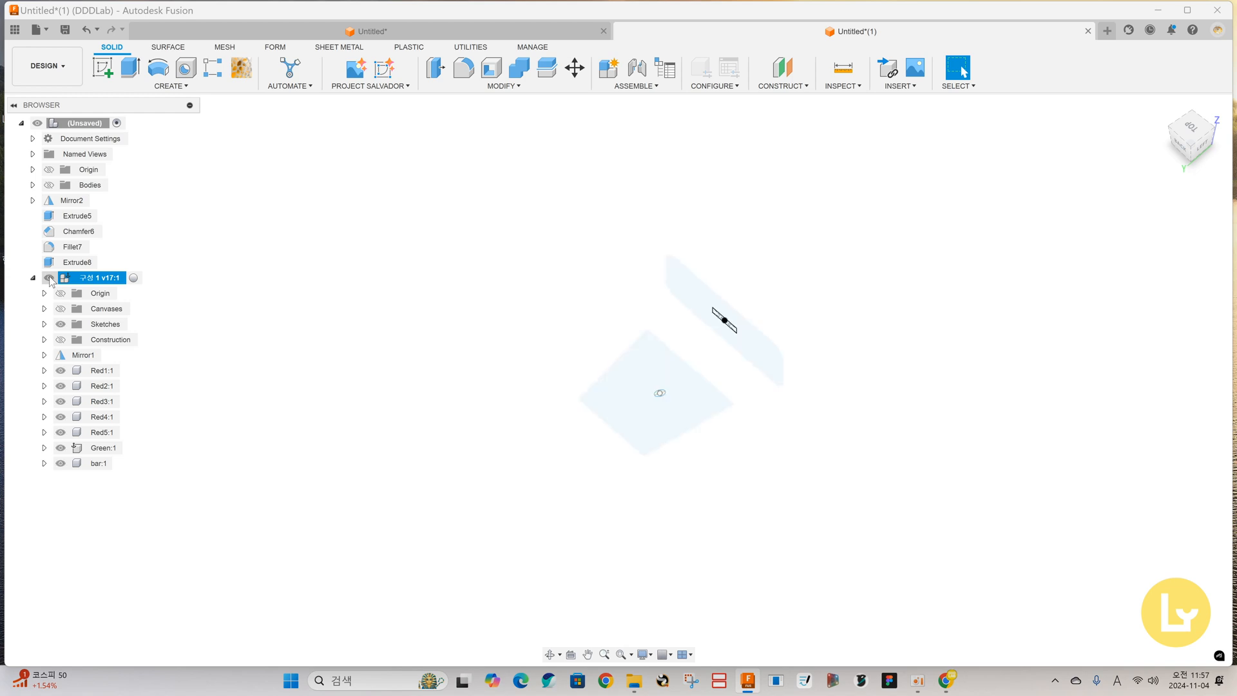
pyautogui.press('Delete')
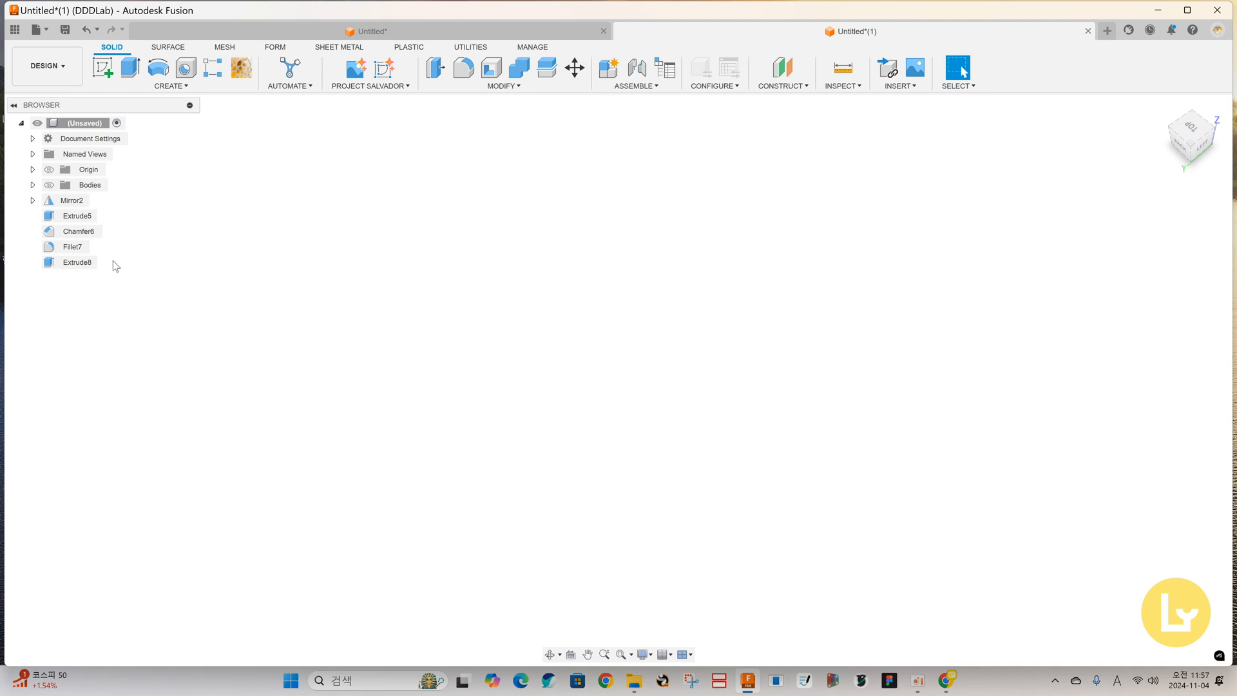
# Dissolve the leftover Mirror2, Extrude5, Chamfer6, Fillet7 and Extrude8 features together.
pyautogui.click(70, 200)
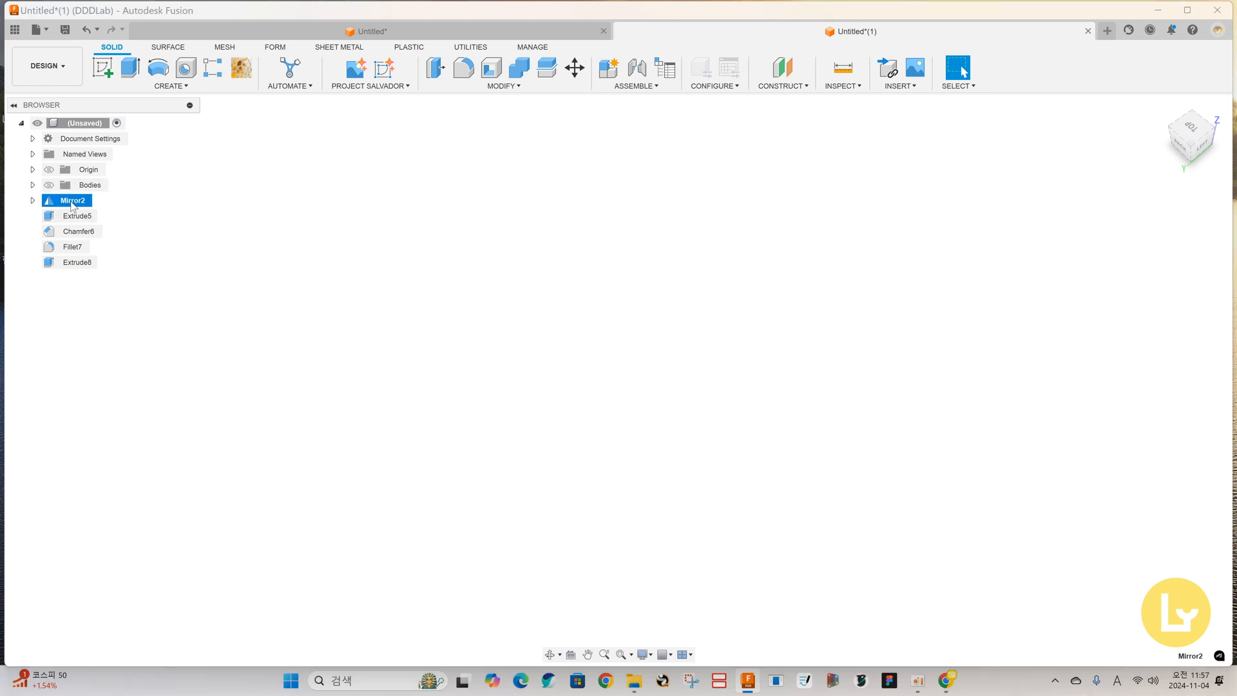
pyautogui.keyDown('shift'); pyautogui.click(75, 263); pyautogui.keyUp('shift')
pyautogui.rightClick(72, 207)
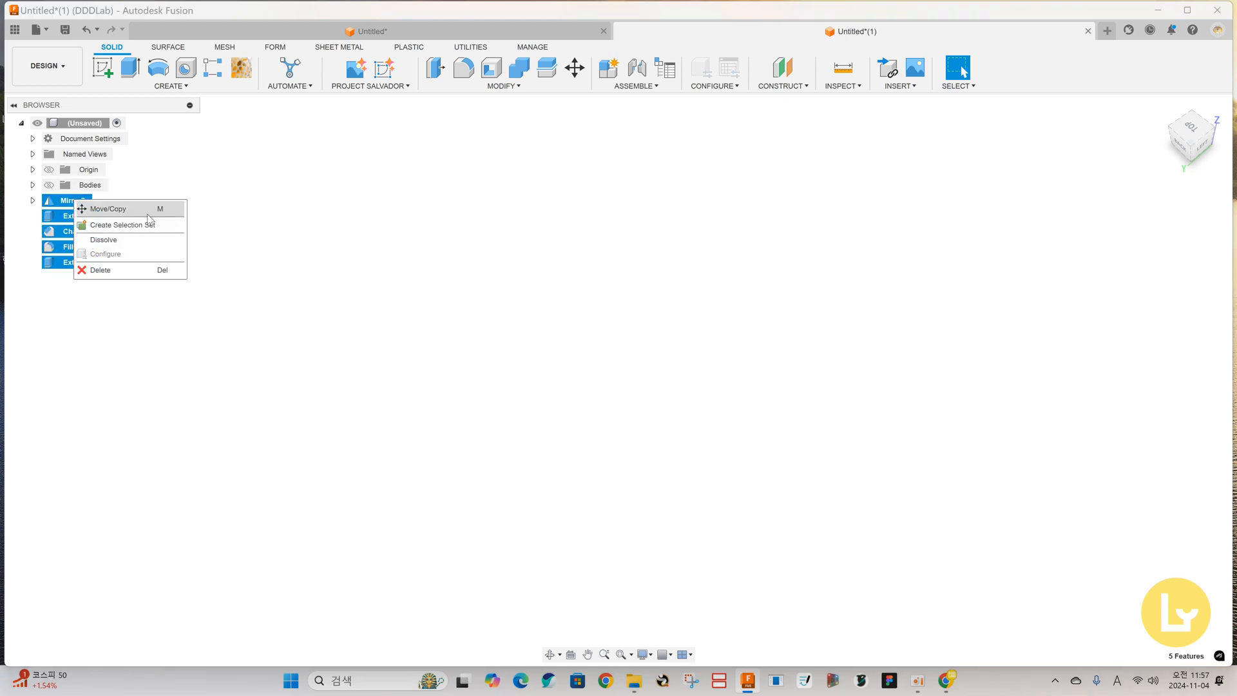
pyautogui.click(104, 240)
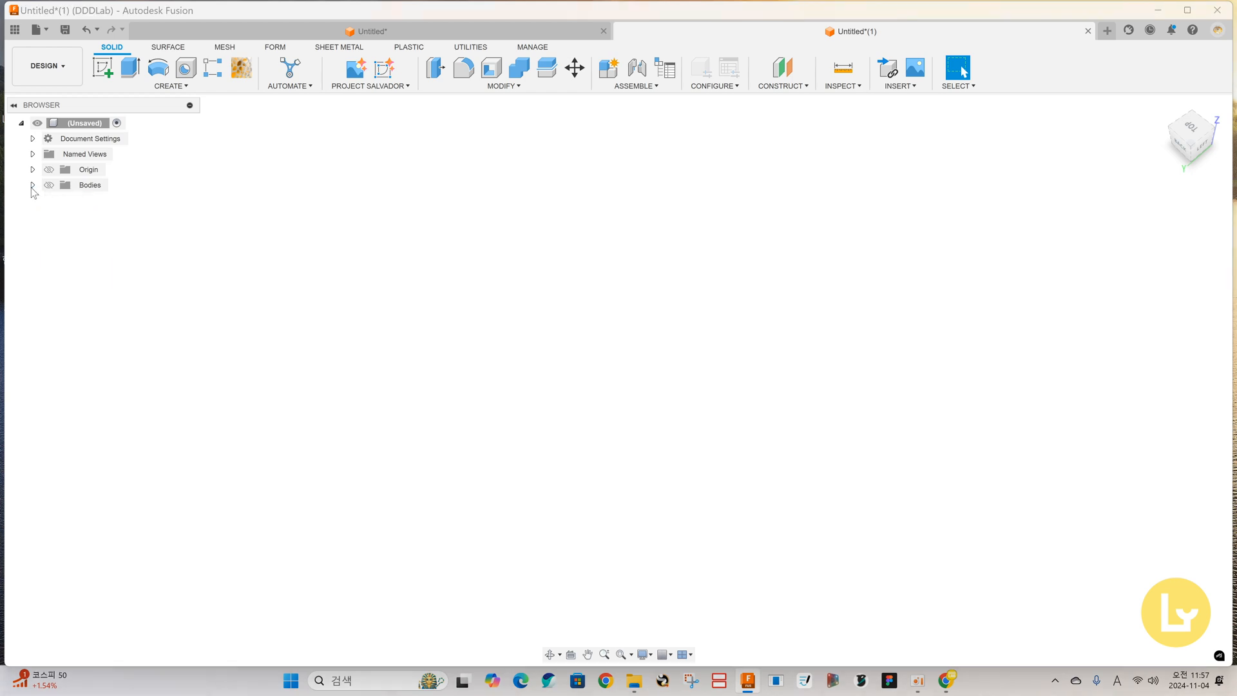
# Expand and show the Bodies folder, and save the design as 출원용 수박바.
pyautogui.click(33, 185)
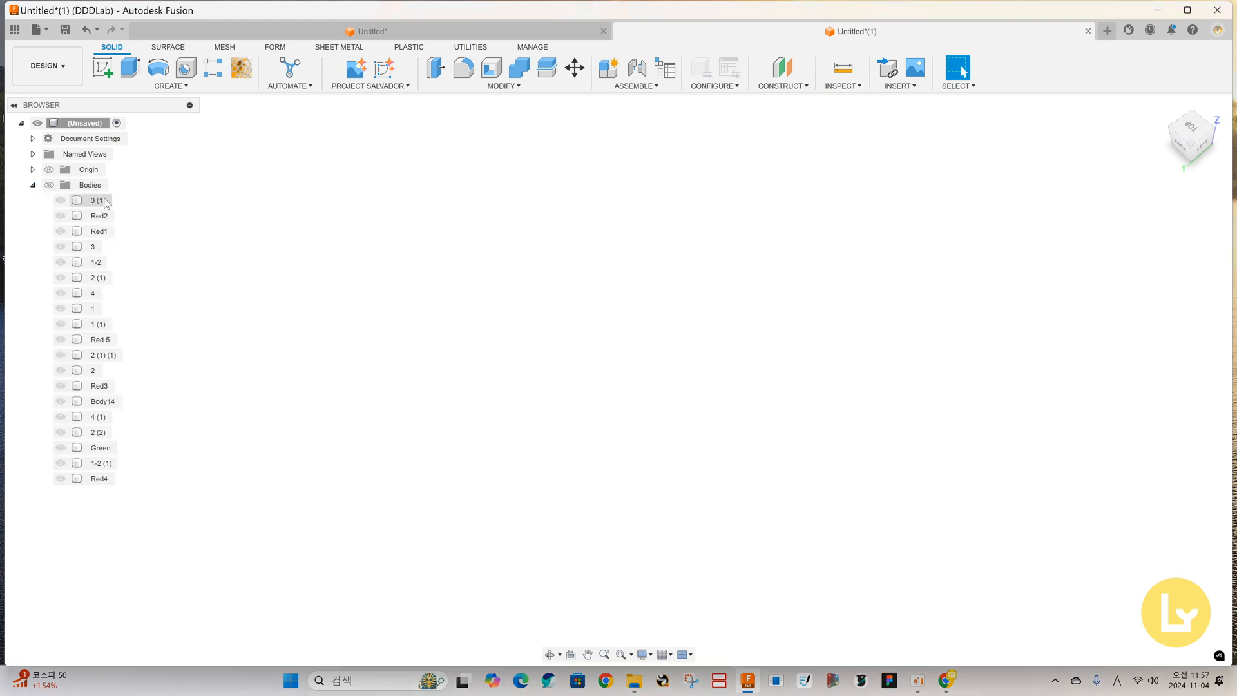
pyautogui.click(49, 185)
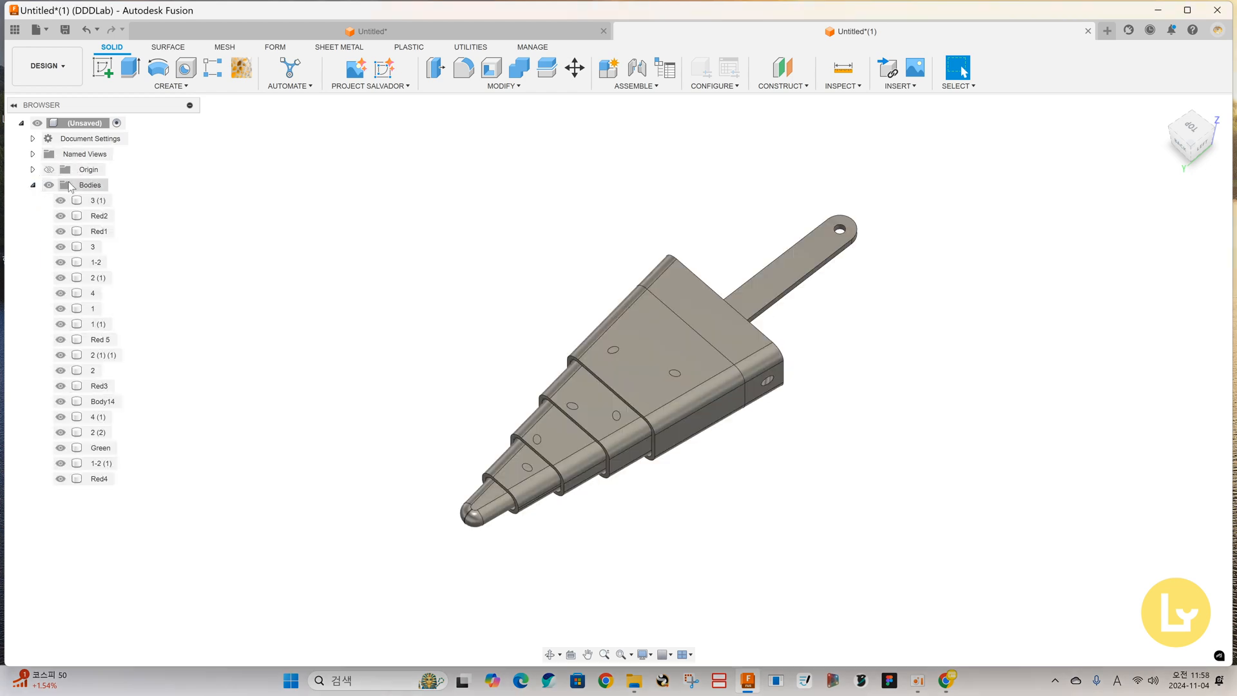
pyautogui.keyDown('shift'); pyautogui.moveTo(207, 275); pyautogui.dragTo(420, 346, button='middle'); pyautogui.keyUp('shift')
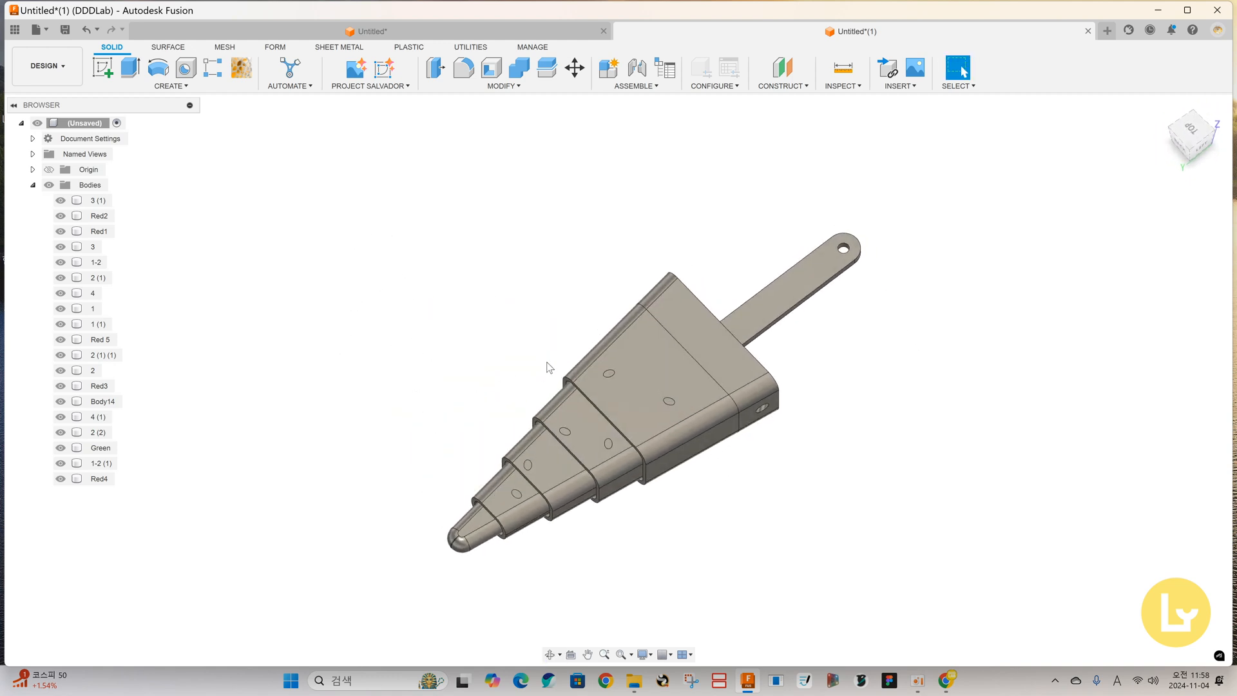
pyautogui.hotkey('ctrl', 's')
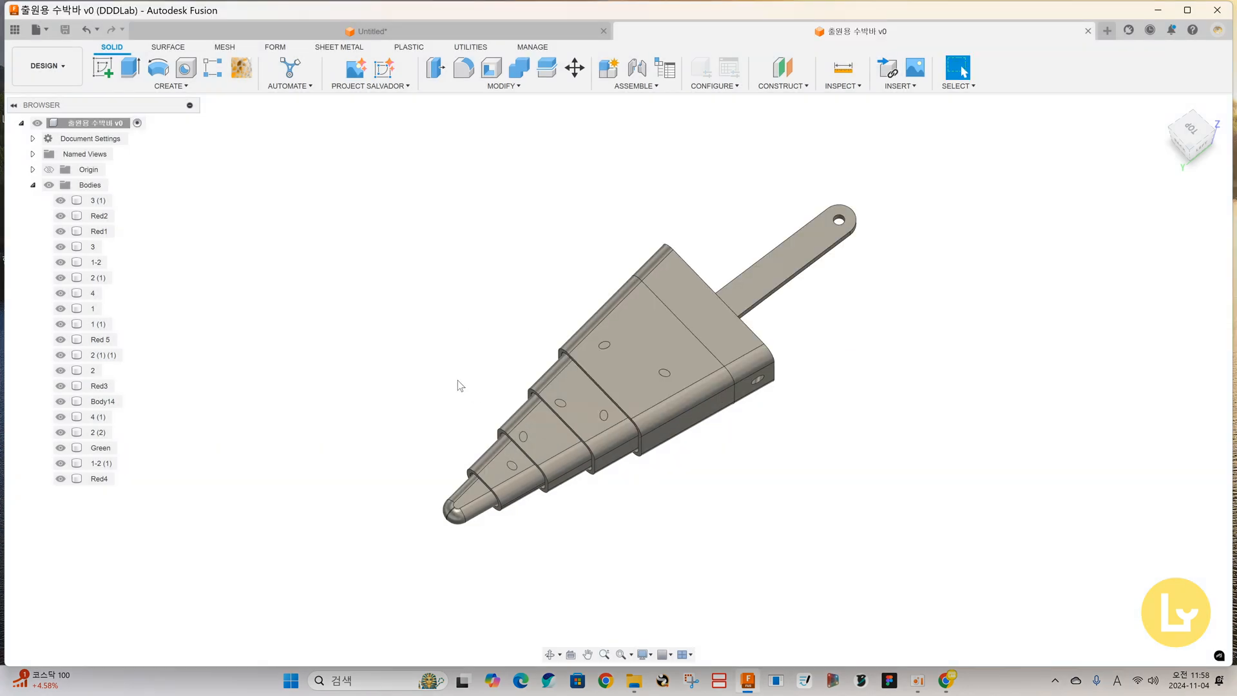
# Delete the six oval seed bodies on the top face of the popsicle.
pyautogui.moveTo(458, 381)
pyautogui.keyDown('shift'); pyautogui.mouseDown(button='middle')
pyautogui.moveTo(392, 367)
pyautogui.moveTo(445, 393)
pyautogui.moveTo(442, 364)
pyautogui.mouseUp(button='middle'); pyautogui.keyUp('shift')
pyautogui.scroll(-1, 475, 424)
pyautogui.moveTo(474, 288); pyautogui.dragTo(461, 338, button='middle')
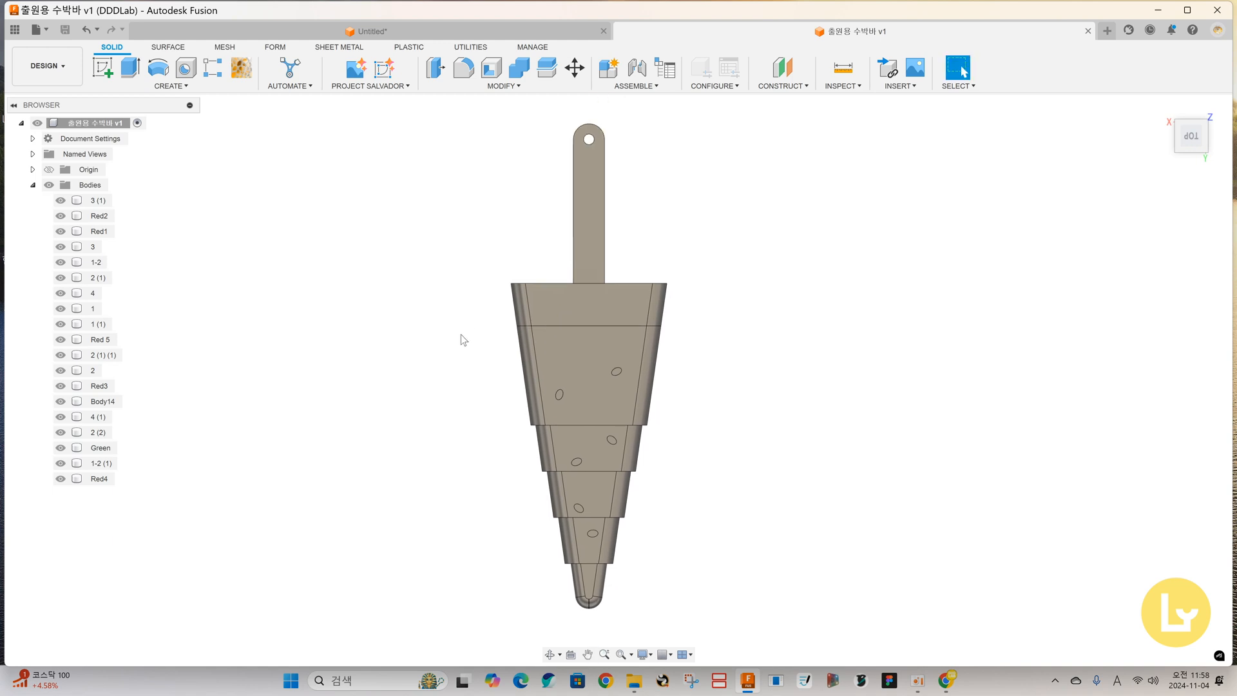
pyautogui.scroll(5, 558, 400)
pyautogui.click(567, 383)
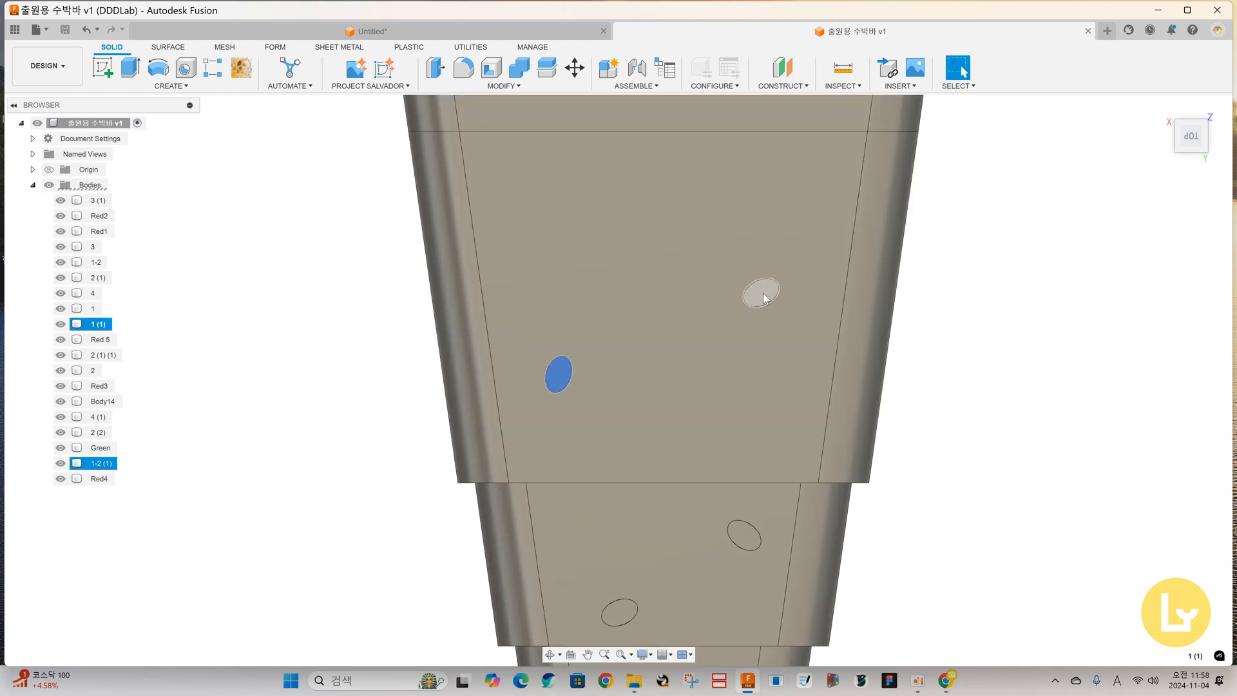
pyautogui.click(761, 292)
pyautogui.scroll(-4, 734, 299)
pyautogui.keyDown('ctrl'); pyautogui.click(658, 493); pyautogui.keyUp('ctrl')
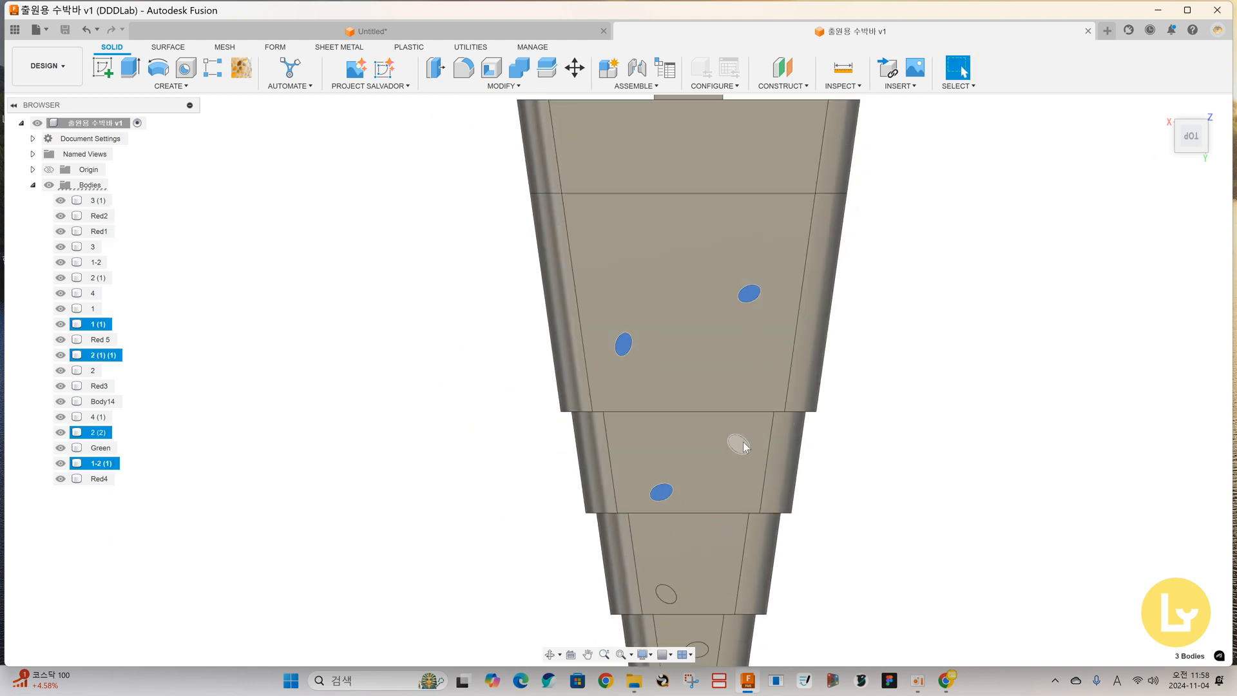
pyautogui.keyDown('ctrl'); pyautogui.click(741, 445); pyautogui.keyUp('ctrl')
pyautogui.scroll(-1, 740, 445)
pyautogui.moveTo(740, 445); pyautogui.dragTo(690, 241, button='middle')
pyautogui.keyDown('ctrl'); pyautogui.click(621, 371); pyautogui.keyUp('ctrl')
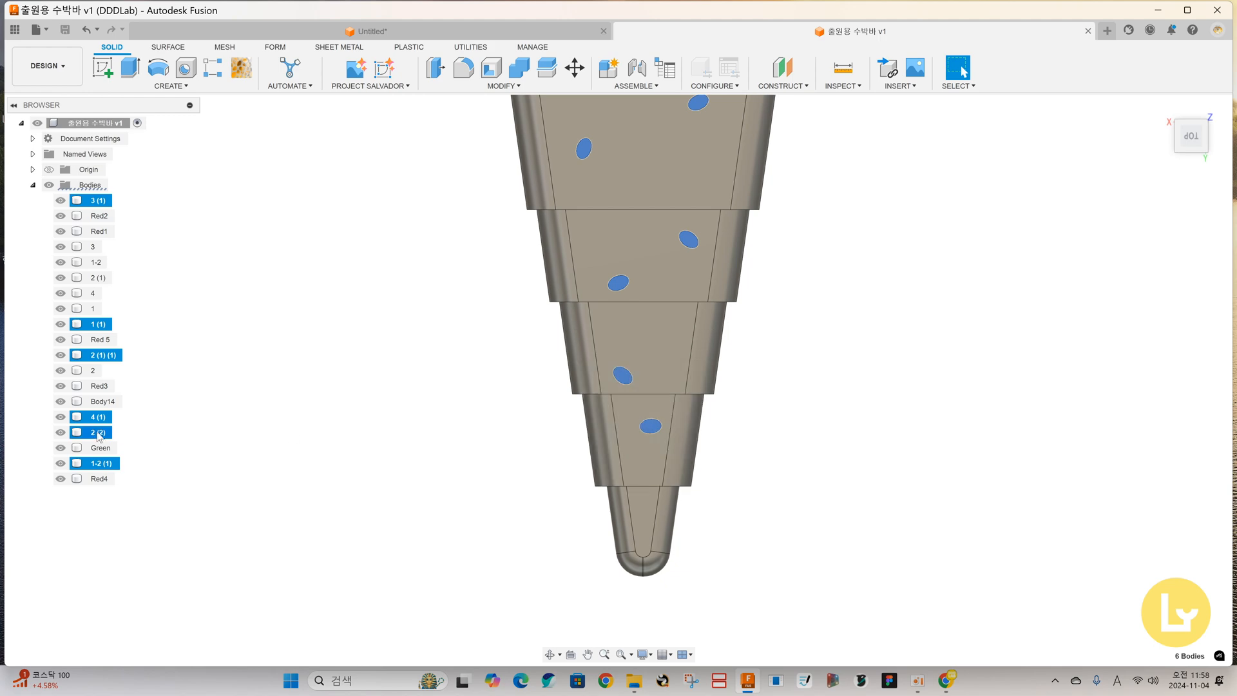
pyautogui.keyDown('shift'); pyautogui.moveTo(675, 357); pyautogui.dragTo(798, 387, button='middle'); pyautogui.keyUp('shift')
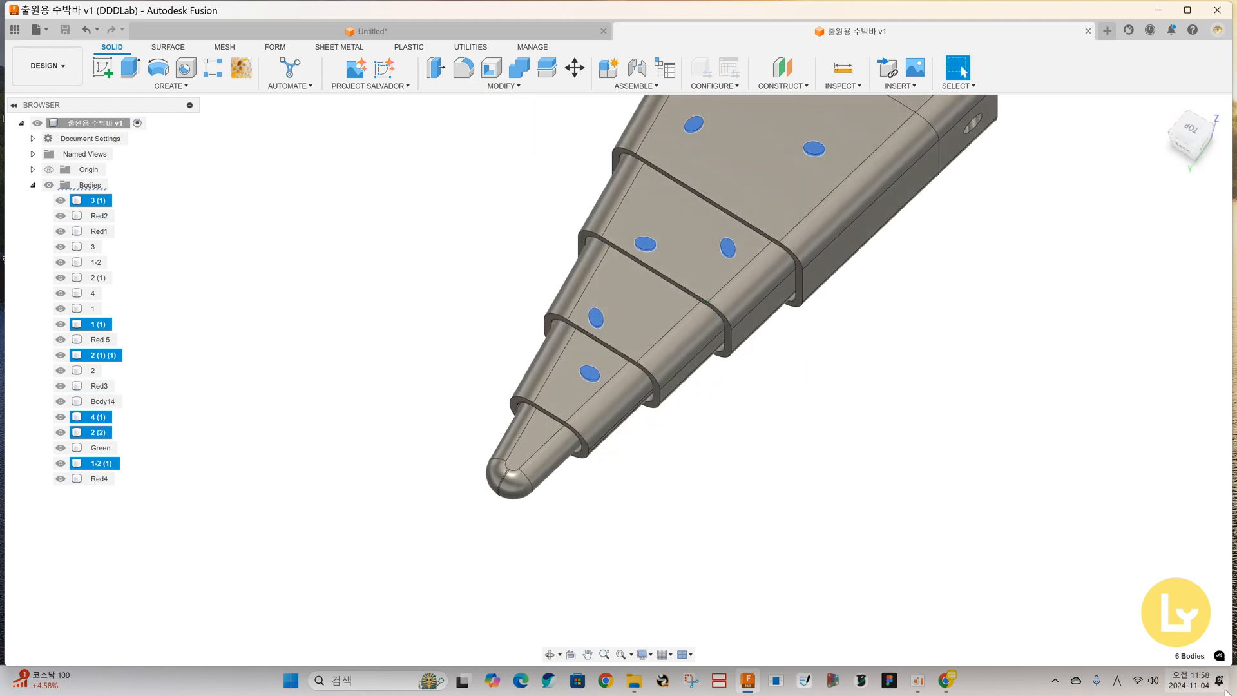
pyautogui.keyDown('shift'); pyautogui.moveTo(737, 491); pyautogui.dragTo(838, 290, button='middle'); pyautogui.keyUp('shift')
pyautogui.keyDown('shift'); pyautogui.moveTo(908, 219); pyautogui.dragTo(505, 237, button='middle'); pyautogui.keyUp('shift')
pyautogui.press('Delete')
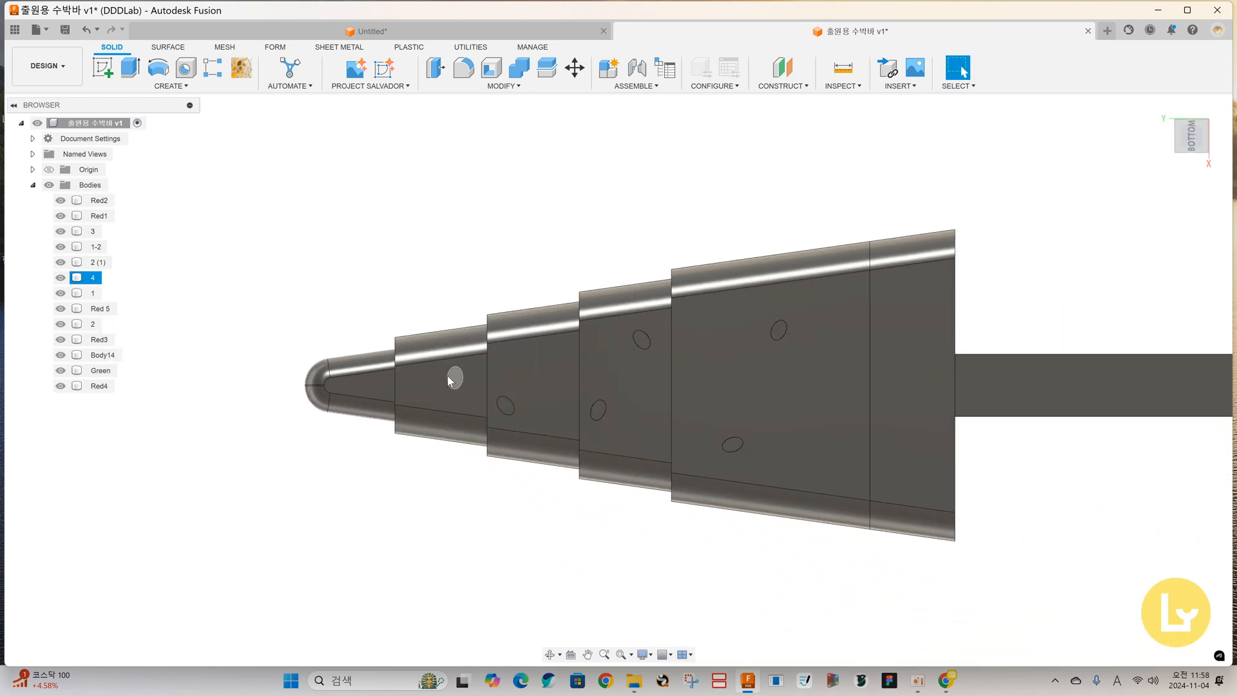
# Delete the six oval seed bodies on the underside of the popsicle.
pyautogui.keyDown('ctrl'); pyautogui.click(506, 406); pyautogui.keyUp('ctrl')
pyautogui.keyDown('ctrl'); pyautogui.click(598, 410); pyautogui.keyUp('ctrl')
pyautogui.keyDown('ctrl'); pyautogui.click(642, 340); pyautogui.keyUp('ctrl')
pyautogui.keyDown('ctrl'); pyautogui.click(778, 330); pyautogui.keyUp('ctrl')
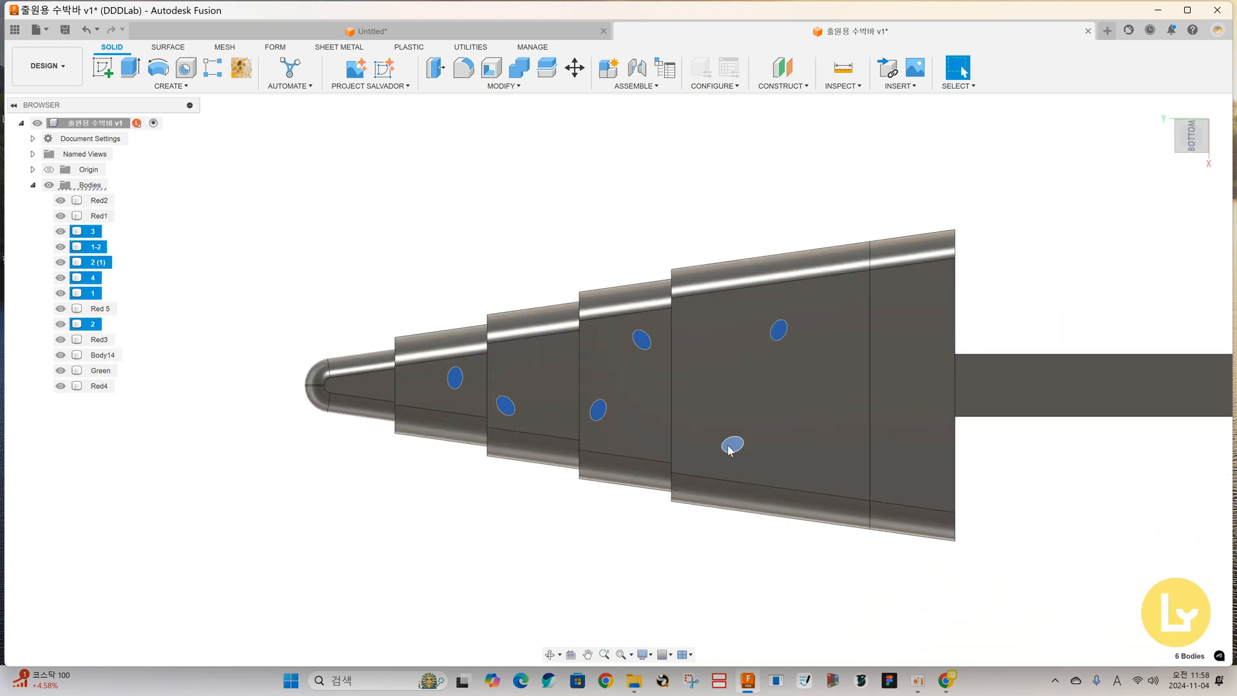
pyautogui.scroll(1, 609, 348)
pyautogui.press('Delete')
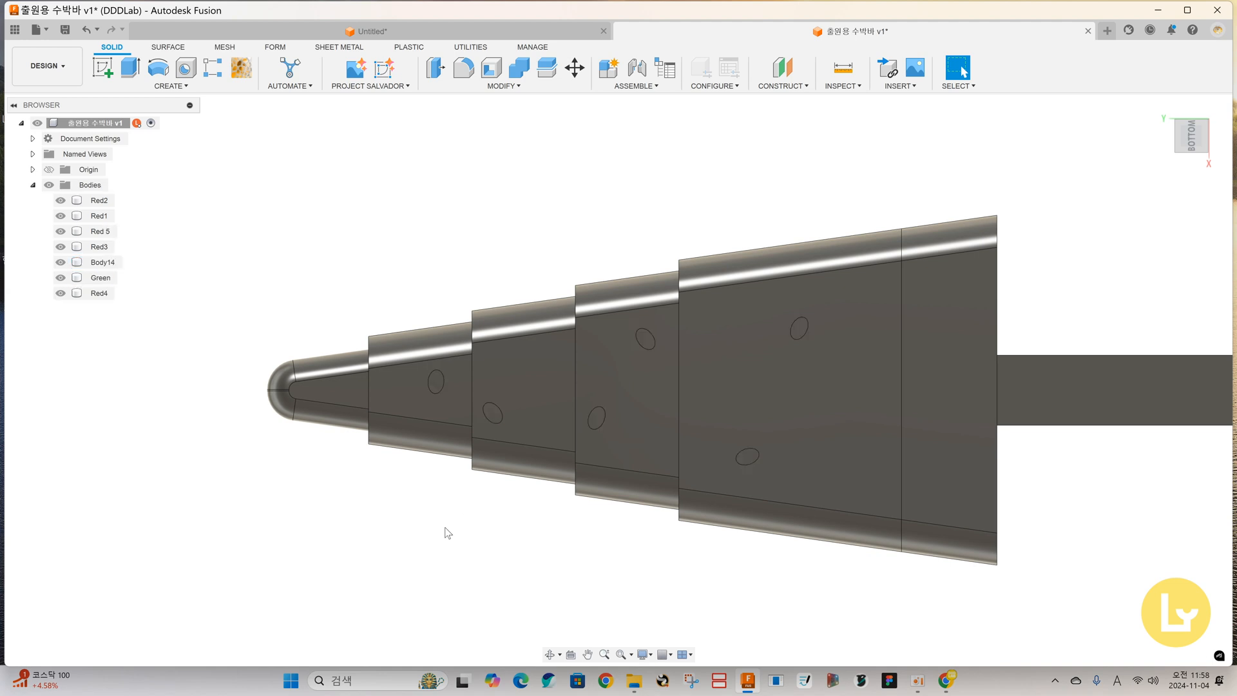
pyautogui.scroll(-2, 392, 423)
pyautogui.keyDown('shift'); pyautogui.moveTo(392, 423); pyautogui.dragTo(428, 298, button='middle'); pyautogui.keyUp('shift')
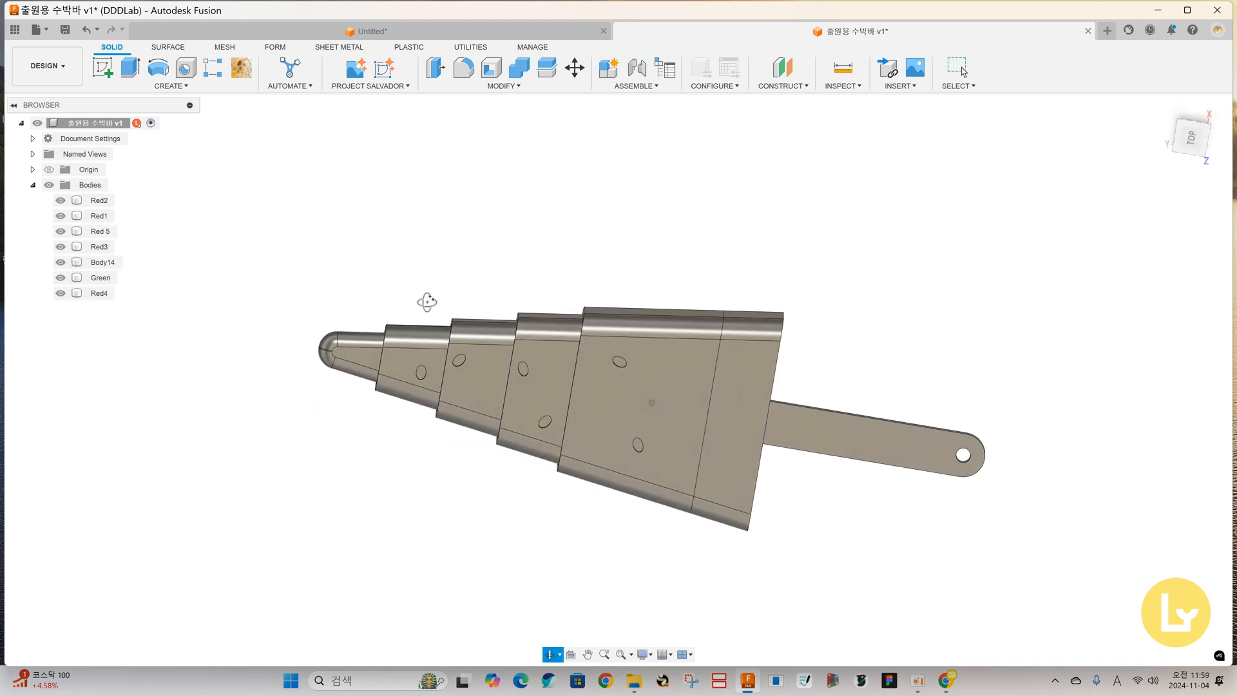
# Set the selection priority to faces for working on the seed recesses on the underside.
pyautogui.scroll(5, 441, 478)
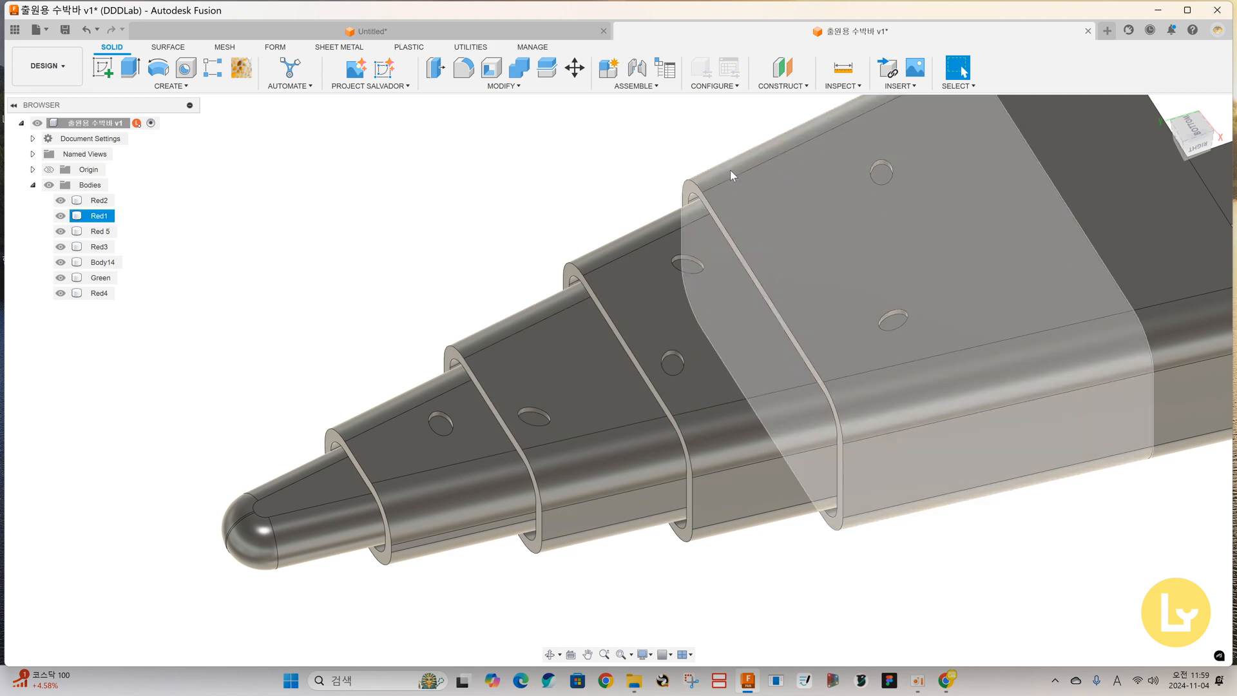
pyautogui.click(958, 88)
pyautogui.moveTo(977, 178)
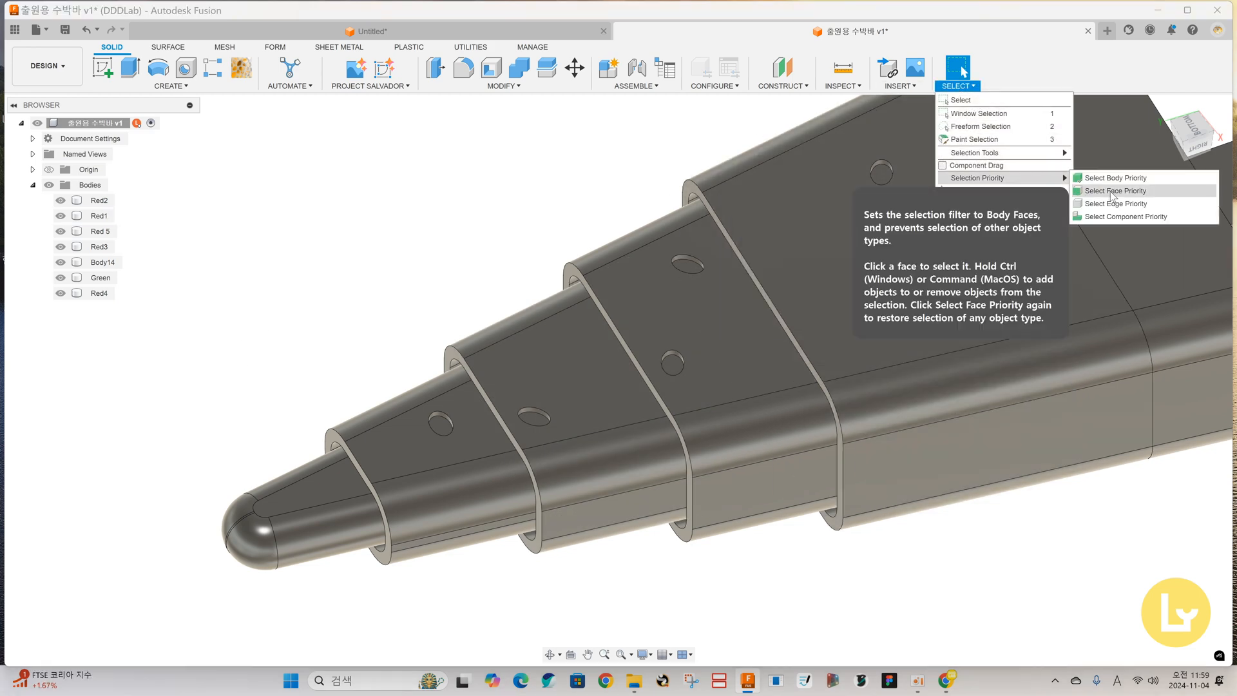
pyautogui.click(1113, 192)
# Try to delete the floor faces of the seed recesses on the underside's tapered segments, and undo the last deletion.
pyautogui.scroll(3, 443, 465)
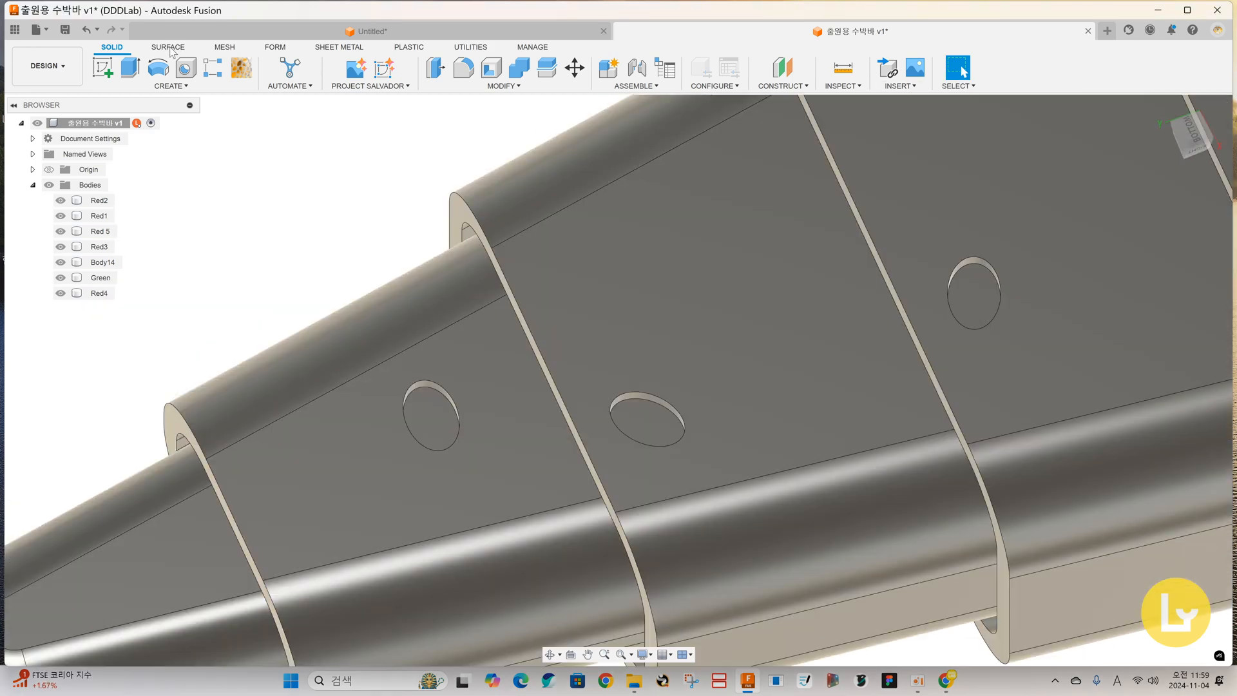
pyautogui.scroll(3, 432, 415)
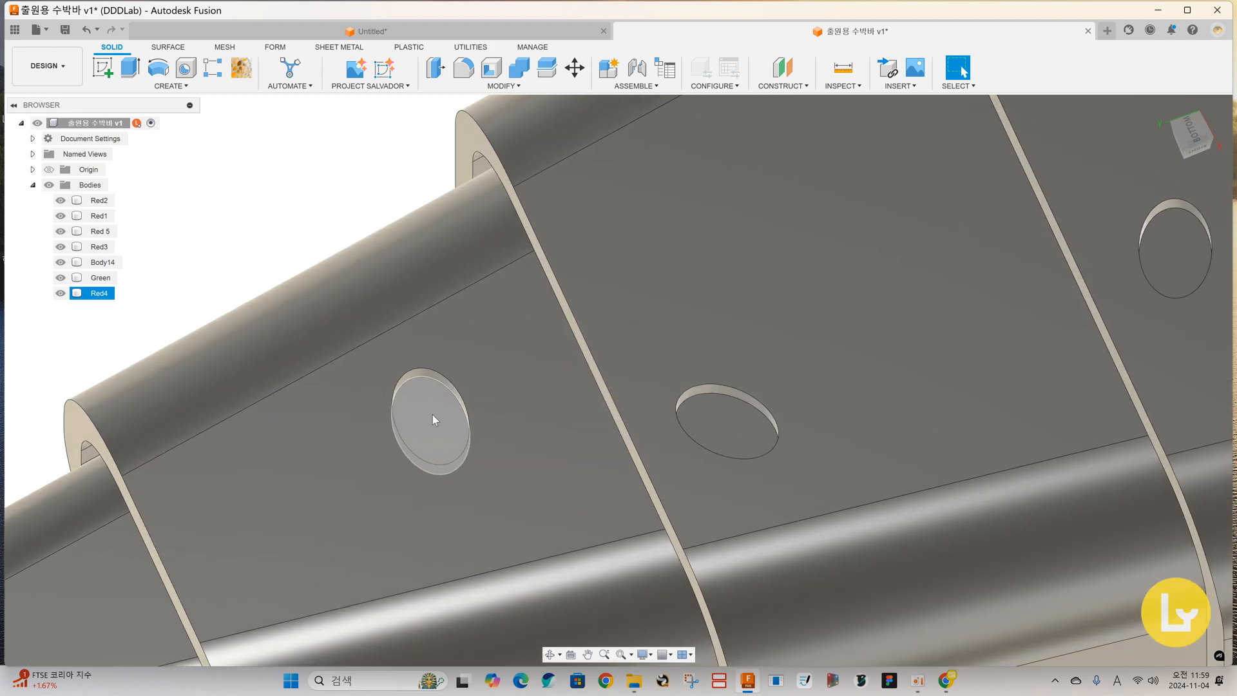
pyautogui.click(431, 415)
pyautogui.keyDown('ctrl'); pyautogui.click(698, 434); pyautogui.keyUp('ctrl')
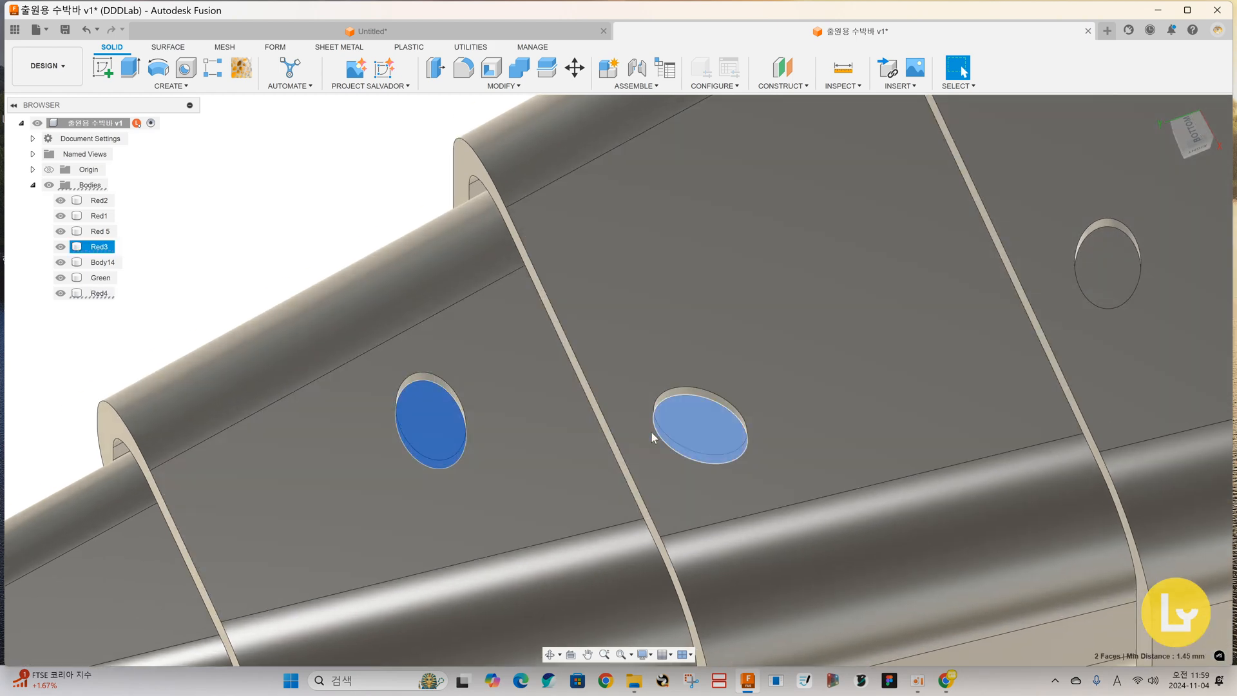
pyautogui.press('Delete')
pyautogui.moveTo(462, 376)
pyautogui.keyDown('shift'); pyautogui.mouseDown(button='middle')
pyautogui.moveTo(433, 389)
pyautogui.moveTo(426, 354)
pyautogui.moveTo(452, 380)
pyautogui.mouseUp(button='middle'); pyautogui.keyUp('shift')
pyautogui.scroll(-2, 451, 380)
pyautogui.click(813, 300)
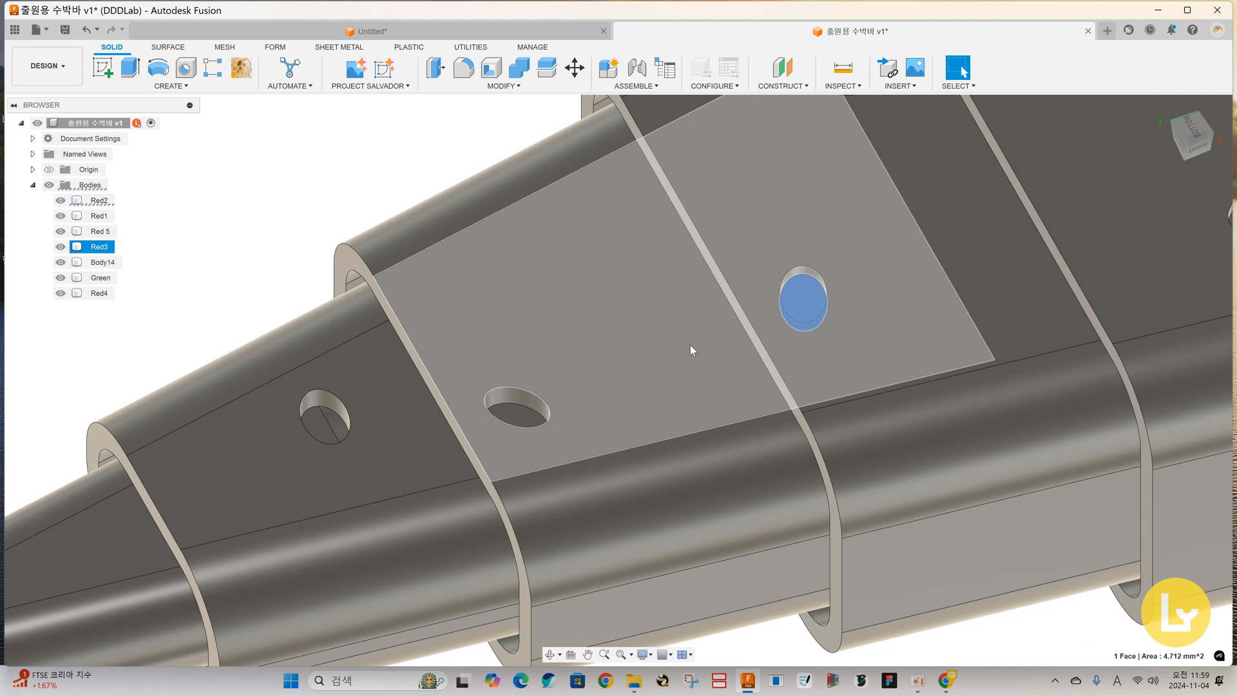
pyautogui.press('Delete')
pyautogui.keyDown('shift'); pyautogui.moveTo(622, 356); pyautogui.dragTo(526, 299, button='middle'); pyautogui.keyUp('shift')
pyautogui.hotkey('ctrl', 'z')
# Delete the side-wall faces of the seed recesses on the underside of Red4, Red3, Red2 and Red1.
pyautogui.click(496, 342)
pyautogui.click(525, 331)
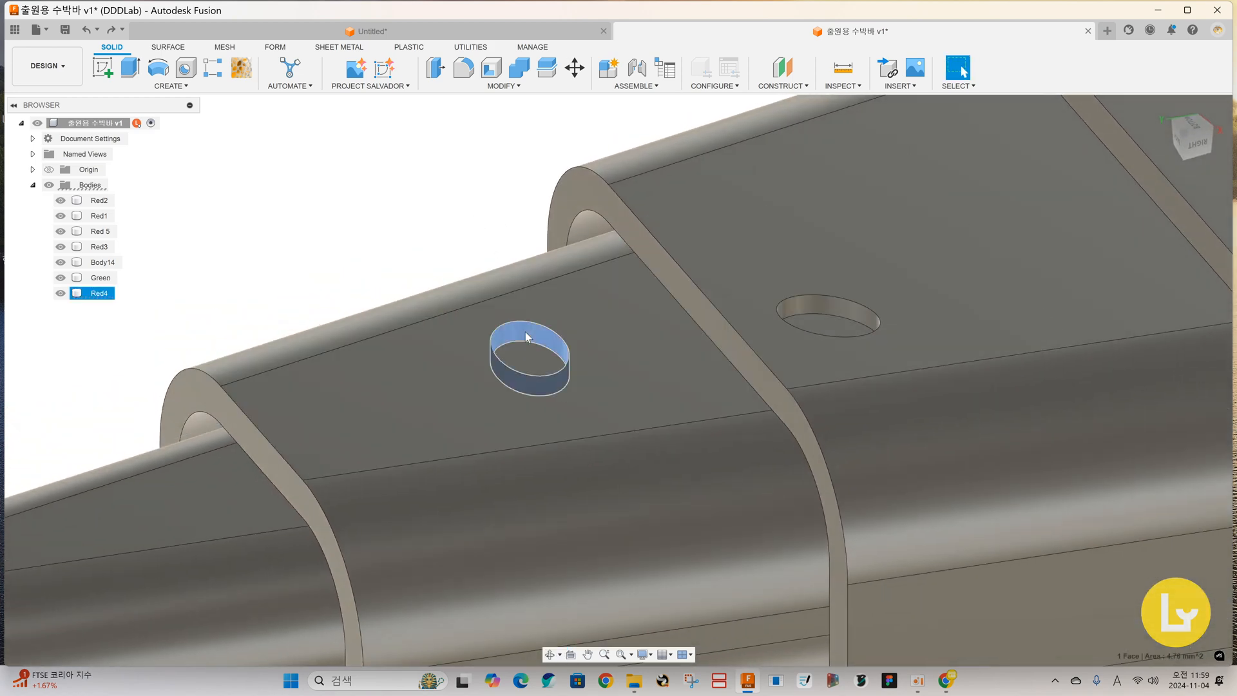
pyautogui.press('Delete')
pyautogui.keyDown('shift'); pyautogui.moveTo(487, 352); pyautogui.dragTo(456, 395, button='middle'); pyautogui.keyUp('shift')
pyautogui.click(677, 353)
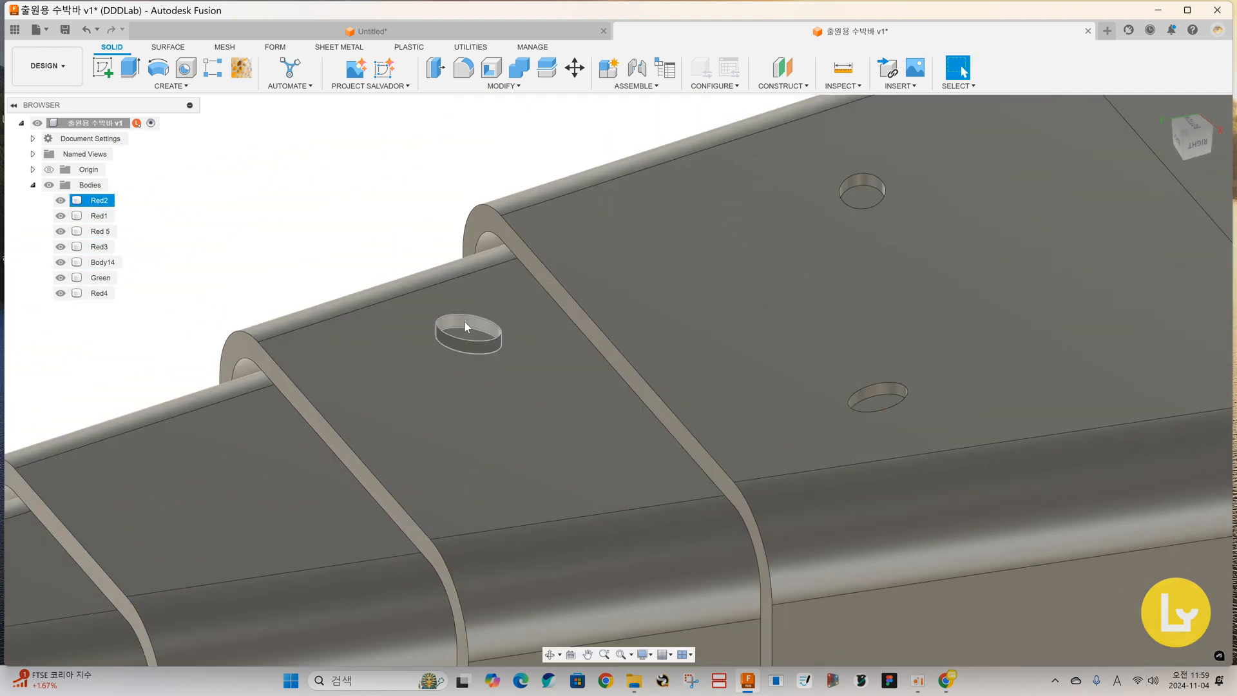
pyautogui.press('Delete')
pyautogui.click(873, 184)
pyautogui.press('Delete')
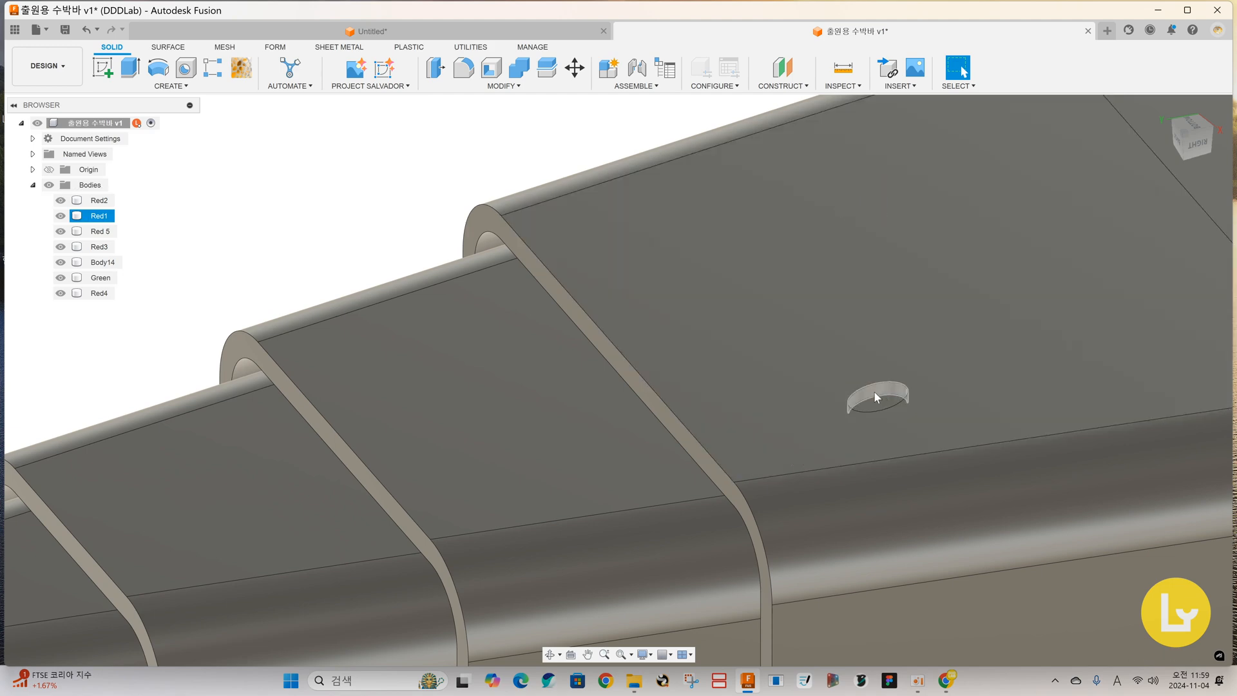
pyautogui.click(875, 392)
pyautogui.press('Delete')
# Delete the wall face of the seed recess on the top side of the Red2 body.
pyautogui.scroll(-1, 766, 372)
pyautogui.scroll(-5, 766, 373)
pyautogui.keyDown('shift'); pyautogui.moveTo(766, 373); pyautogui.dragTo(517, 447, button='middle'); pyautogui.keyUp('shift')
pyautogui.scroll(3, 567, 412)
pyautogui.keyDown('shift'); pyautogui.moveTo(908, 219); pyautogui.dragTo(661, 277, button='middle'); pyautogui.keyUp('shift')
pyautogui.click(597, 483)
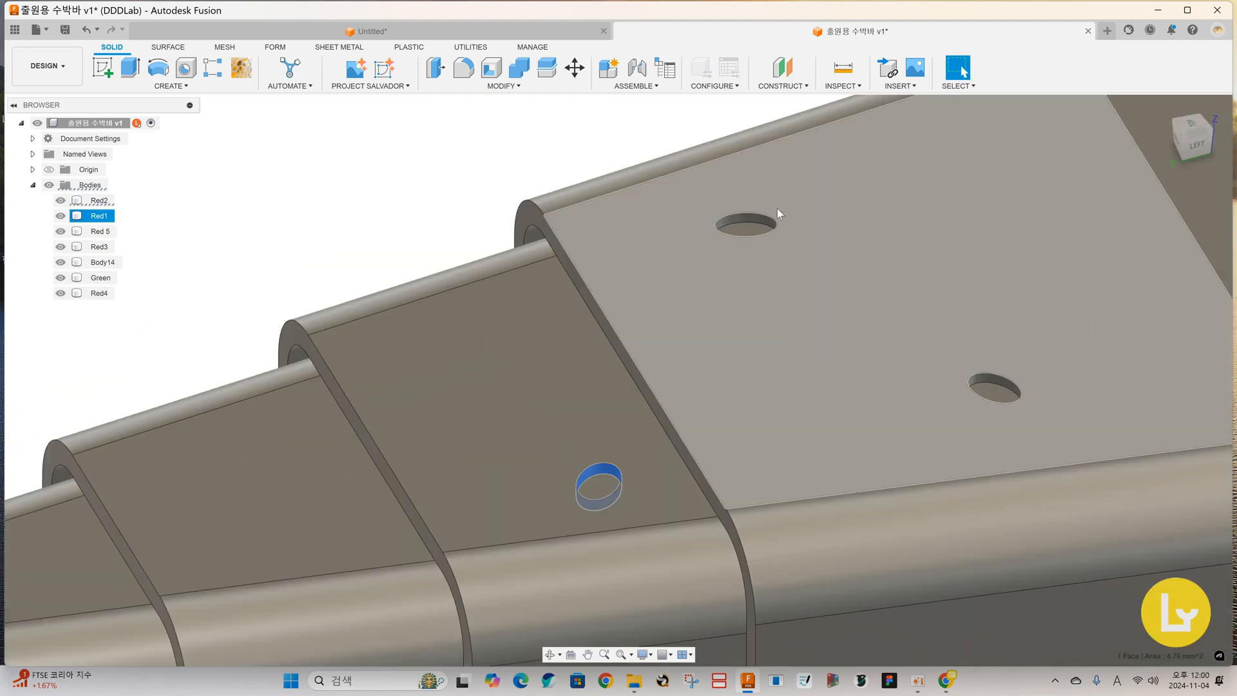
pyautogui.press('Delete')
# Delete the cylindrical face of the small through-hole at the side corner of the Green body.
pyautogui.scroll(-4, 778, 208)
pyautogui.keyDown('shift'); pyautogui.moveTo(777, 208); pyautogui.dragTo(707, 393, button='middle'); pyautogui.keyUp('shift')
pyautogui.scroll(4, 639, 368)
pyautogui.keyDown('shift'); pyautogui.moveTo(593, 451); pyautogui.dragTo(605, 400, button='middle'); pyautogui.keyUp('shift')
pyautogui.click(619, 296)
pyautogui.keyDown('shift'); pyautogui.moveTo(500, 332); pyautogui.dragTo(655, 408, button='middle'); pyautogui.keyUp('shift')
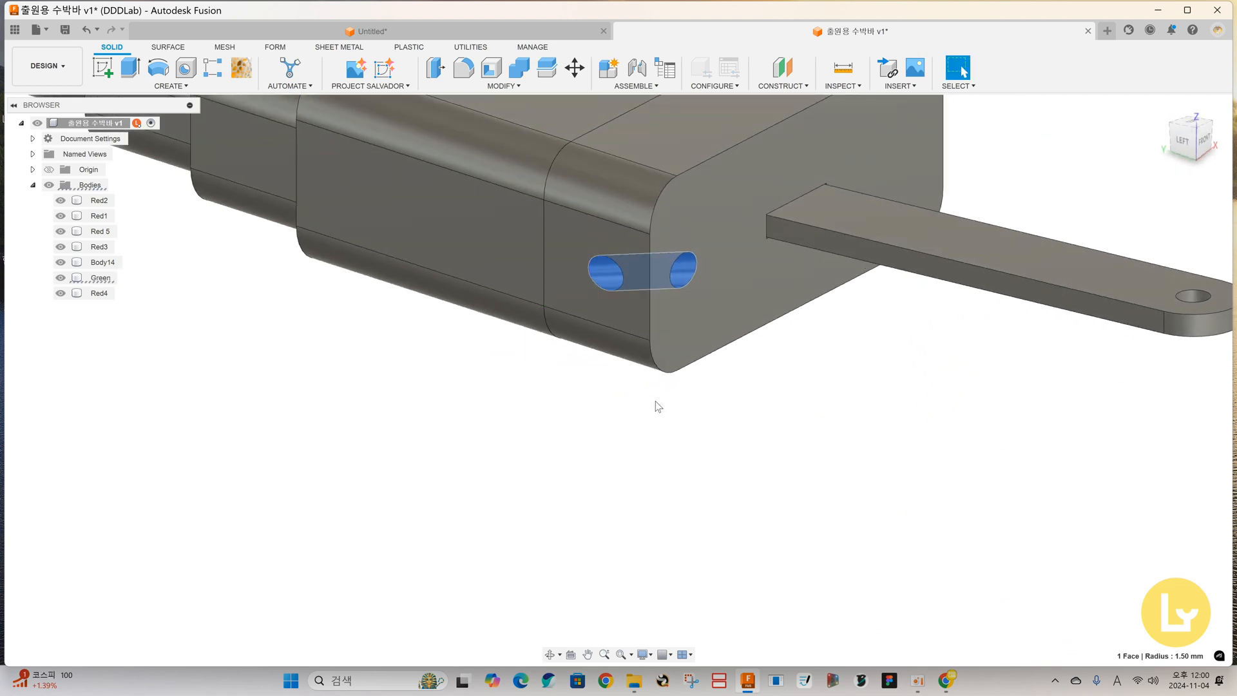
pyautogui.press('Delete')
pyautogui.scroll(-2, 673, 405)
pyautogui.keyDown('shift'); pyautogui.moveTo(865, 342); pyautogui.dragTo(763, 372, button='middle'); pyautogui.keyUp('shift')
pyautogui.moveTo(710, 451)
pyautogui.mouseDown(button='middle')
pyautogui.moveTo(744, 382)
pyautogui.moveTo(728, 461)
pyautogui.mouseUp(button='middle')
pyautogui.scroll(-3, 621, 431)
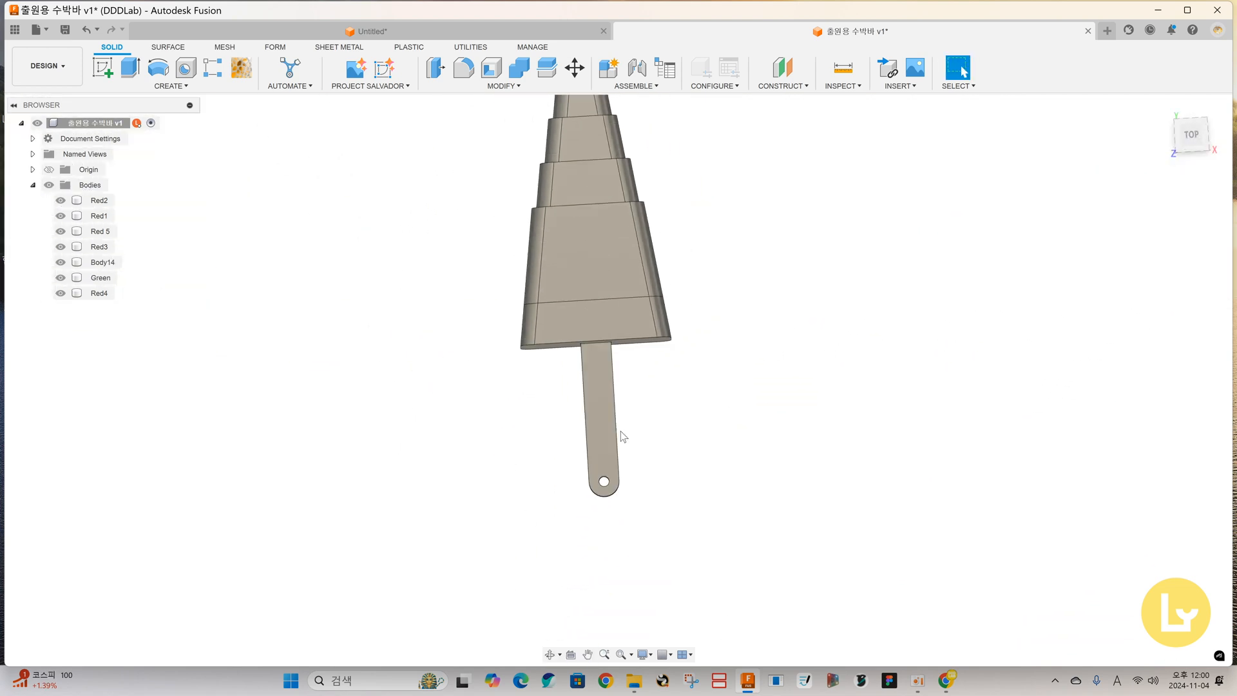
pyautogui.click(1190, 137)
pyautogui.moveTo(635, 629); pyautogui.dragTo(452, 538)
pyautogui.scroll(-3, 333, 458)
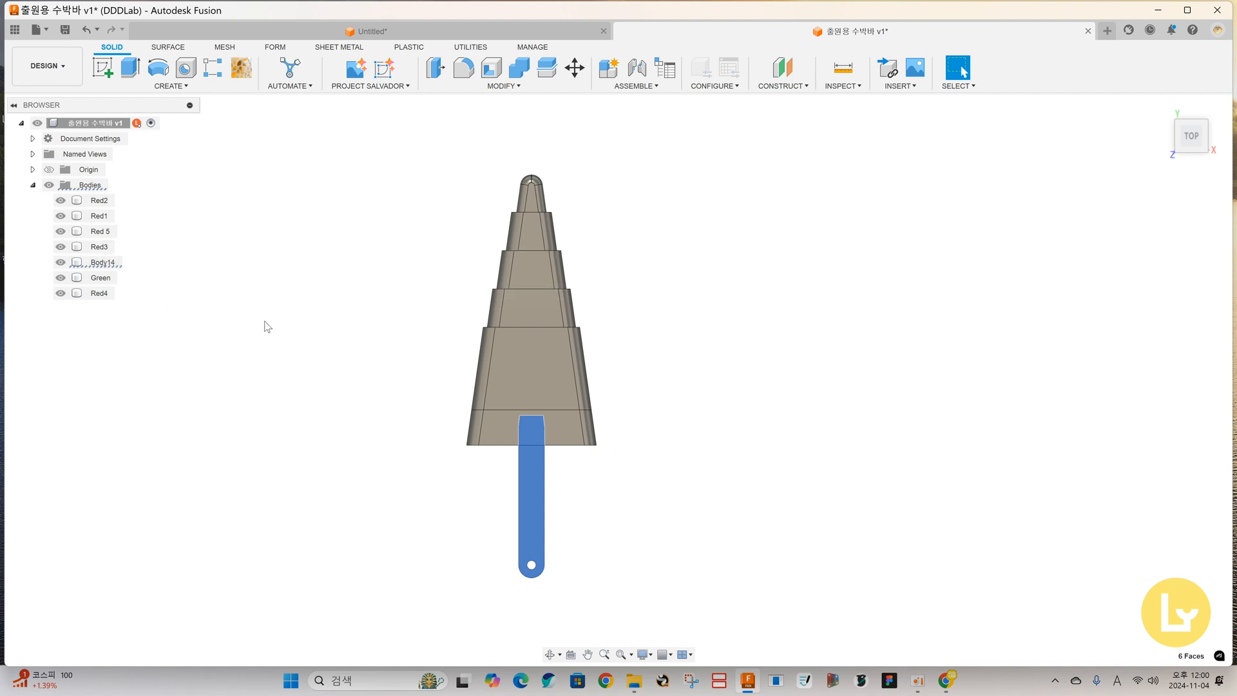
pyautogui.click(490, 602)
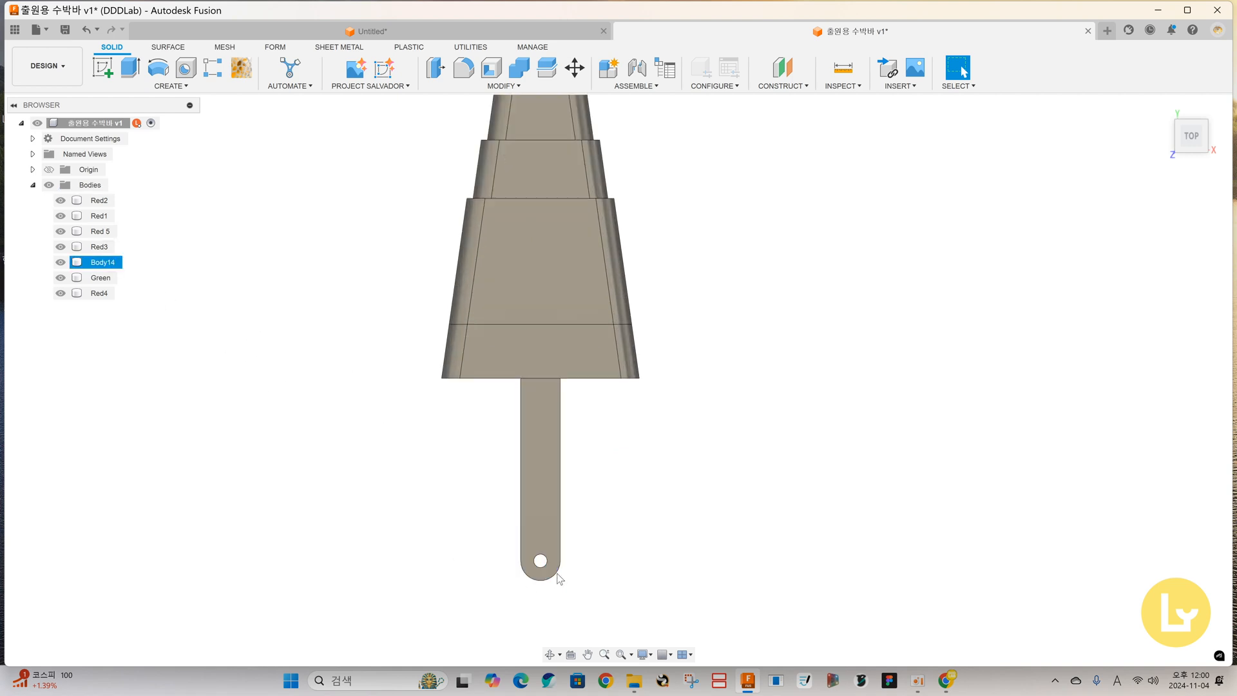
pyautogui.scroll(3, 558, 577)
pyautogui.moveTo(551, 564)
pyautogui.keyDown('shift'); pyautogui.mouseDown(button='middle')
pyautogui.moveTo(531, 541)
pyautogui.moveTo(541, 557)
pyautogui.mouseUp(button='middle'); pyautogui.keyUp('shift')
pyautogui.scroll(-3, 531, 555)
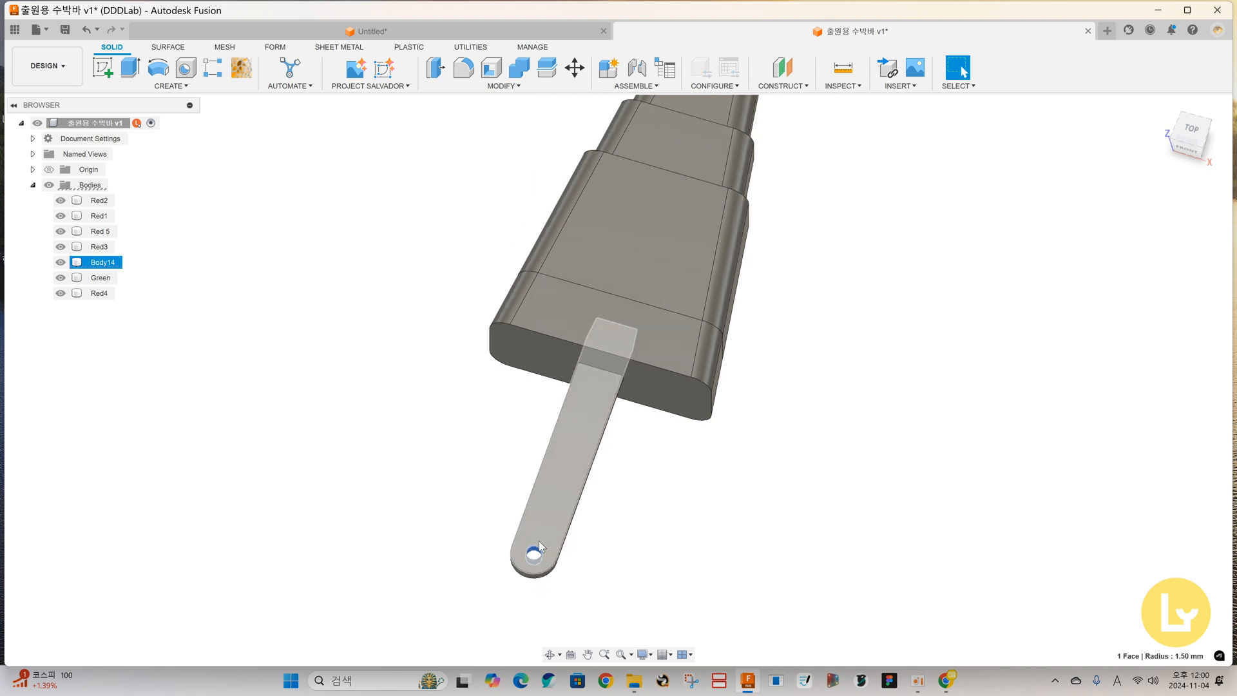
pyautogui.moveTo(610, 580); pyautogui.dragTo(477, 516)
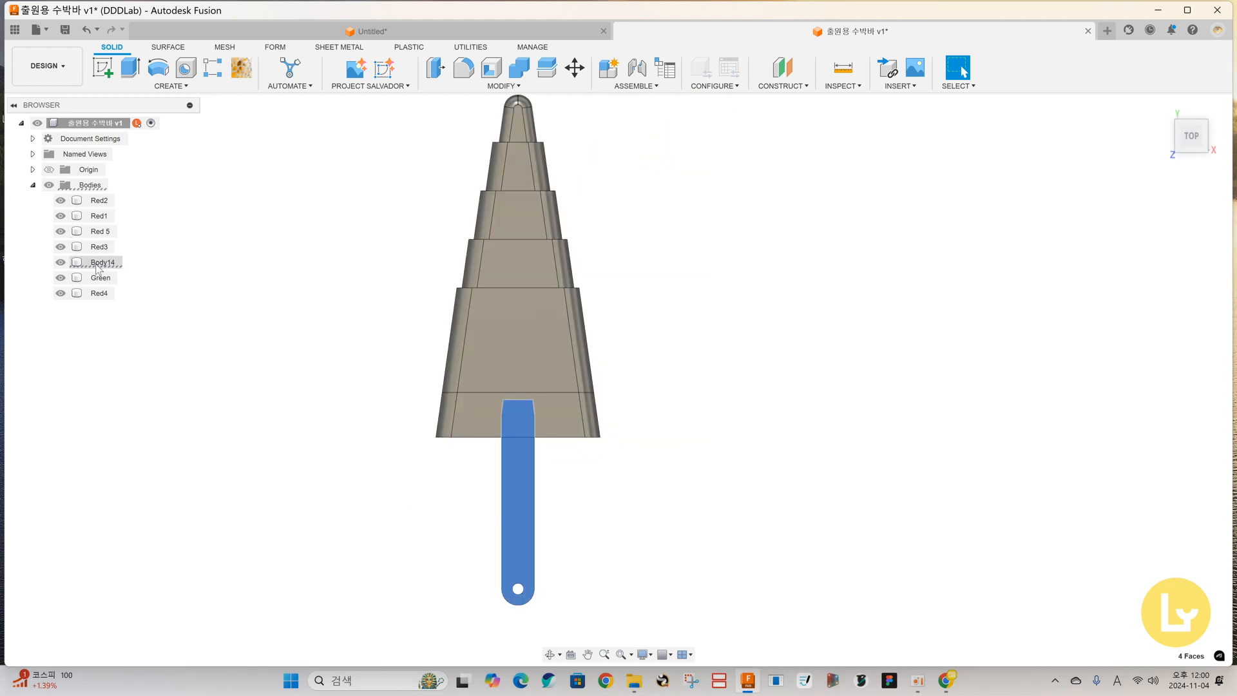
pyautogui.click(97, 264)
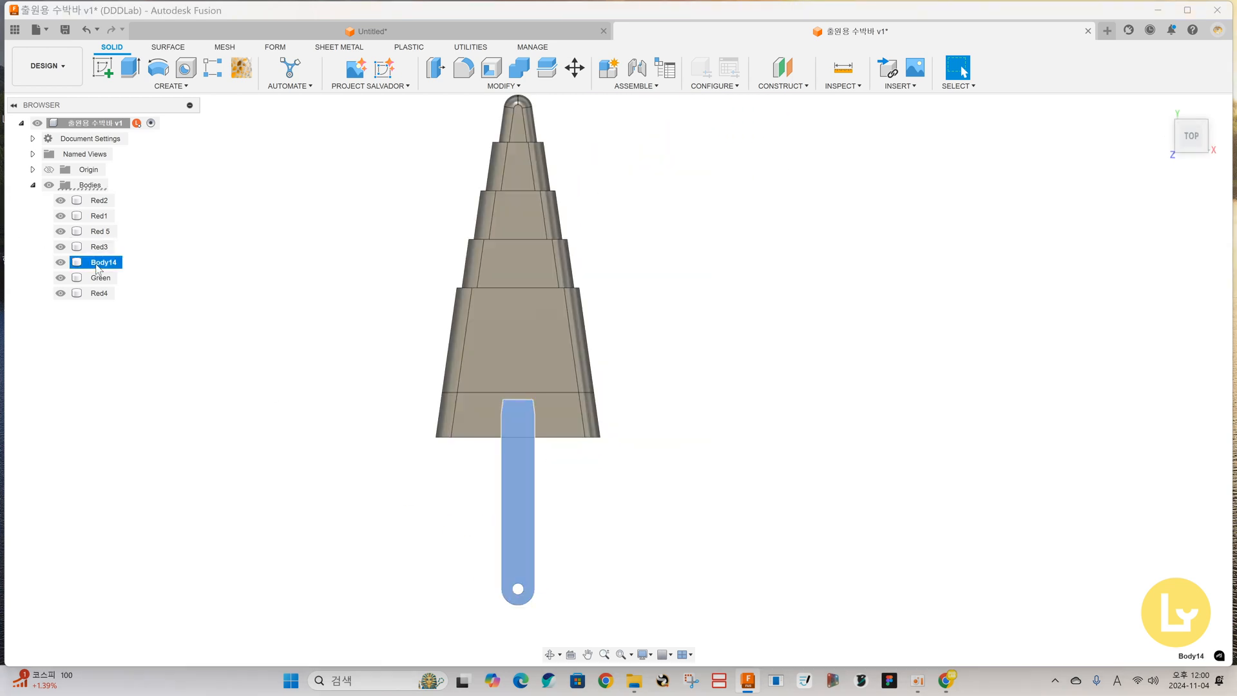
# Turn on design history capture for the design and remove the stick body, Body14.
pyautogui.rightClick(174, 123)
pyautogui.click(185, 446)
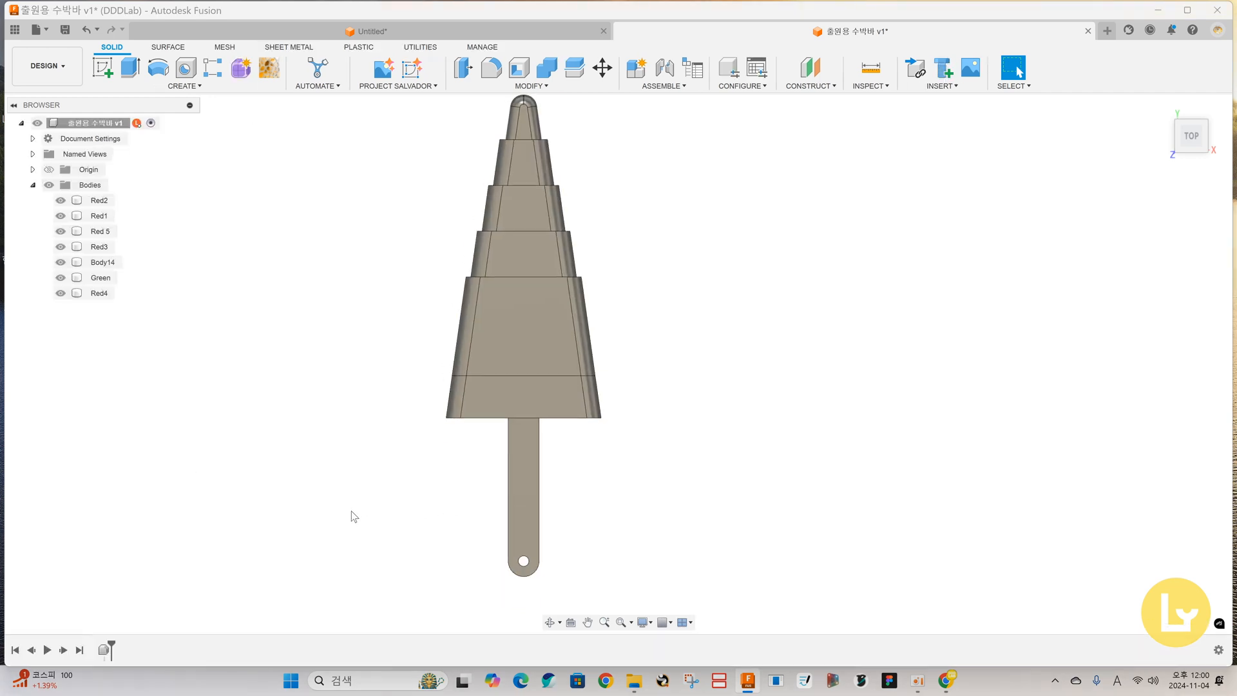
pyautogui.moveTo(175, 393); pyautogui.dragTo(228, 414, button='middle')
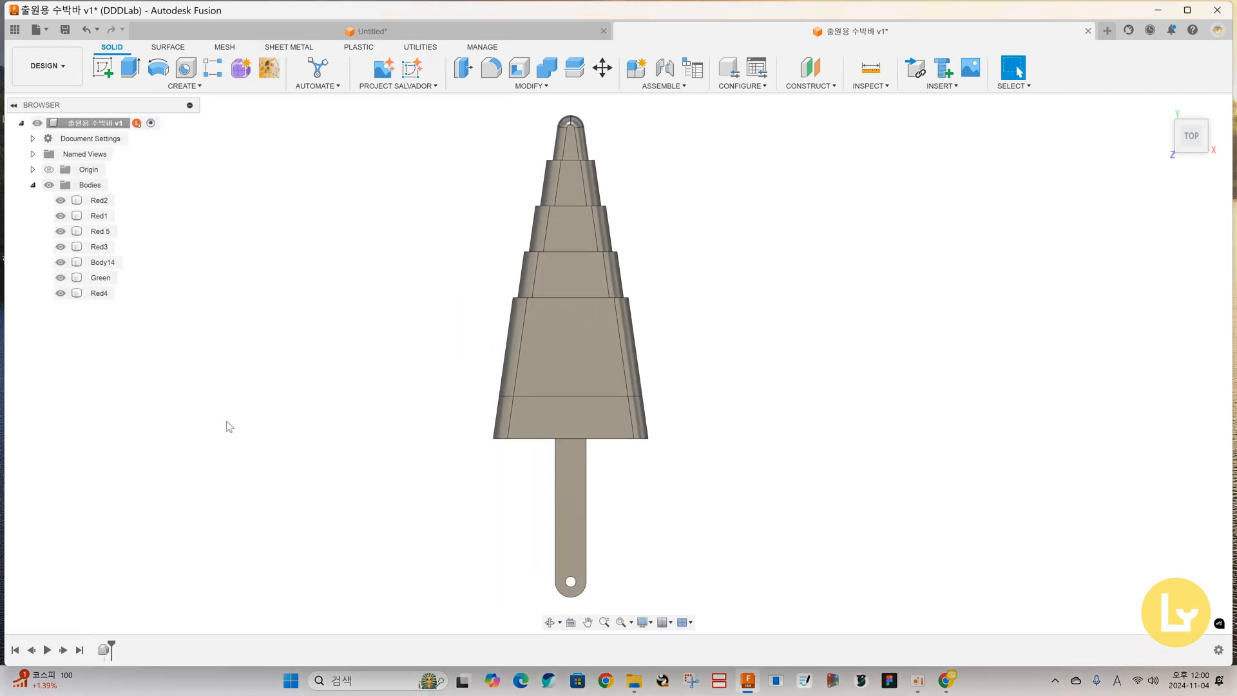
pyautogui.rightClick(101, 263)
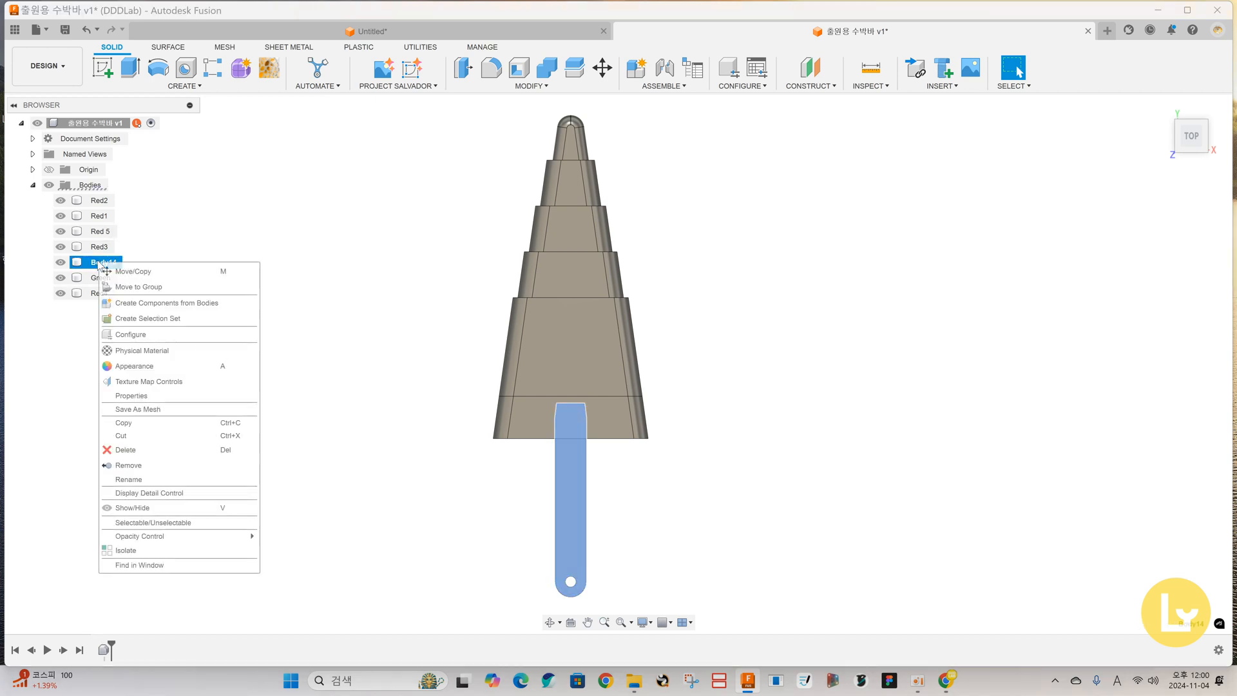
pyautogui.click(134, 467)
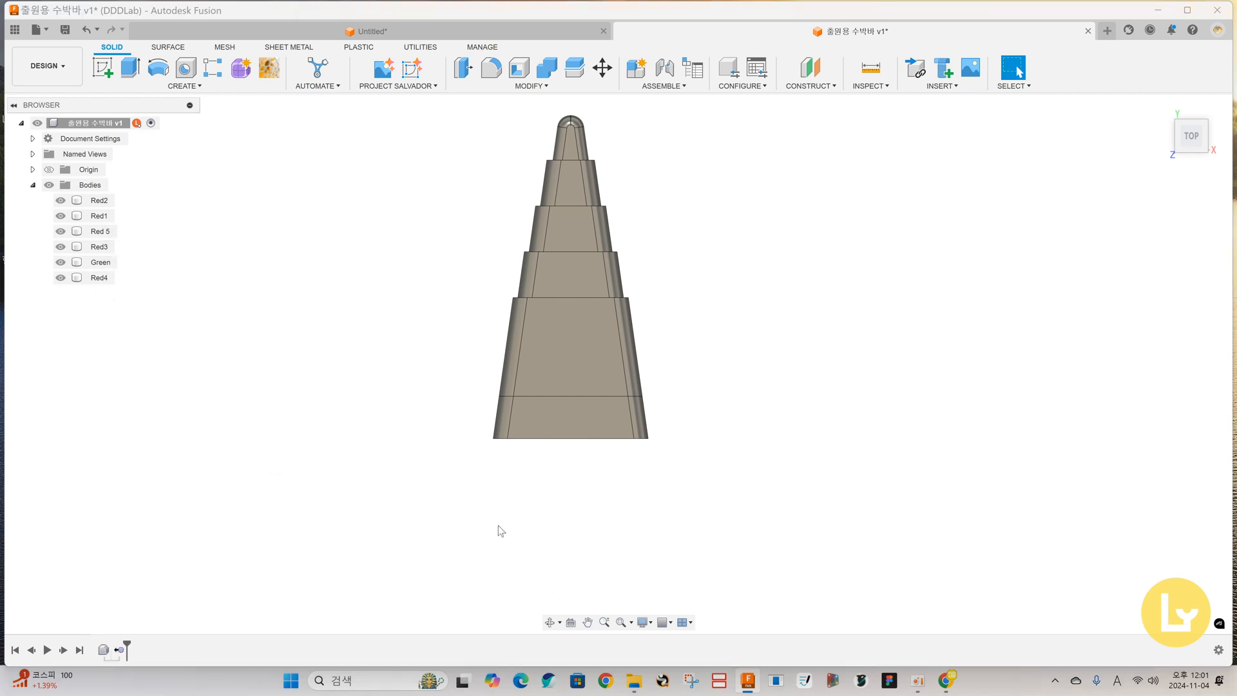
# Delete the inner faces of the rectangular stick slot in the end face of the Green body.
pyautogui.keyDown('shift'); pyautogui.moveTo(498, 525); pyautogui.dragTo(508, 459, button='middle'); pyautogui.keyUp('shift')
pyautogui.scroll(6, 480, 362)
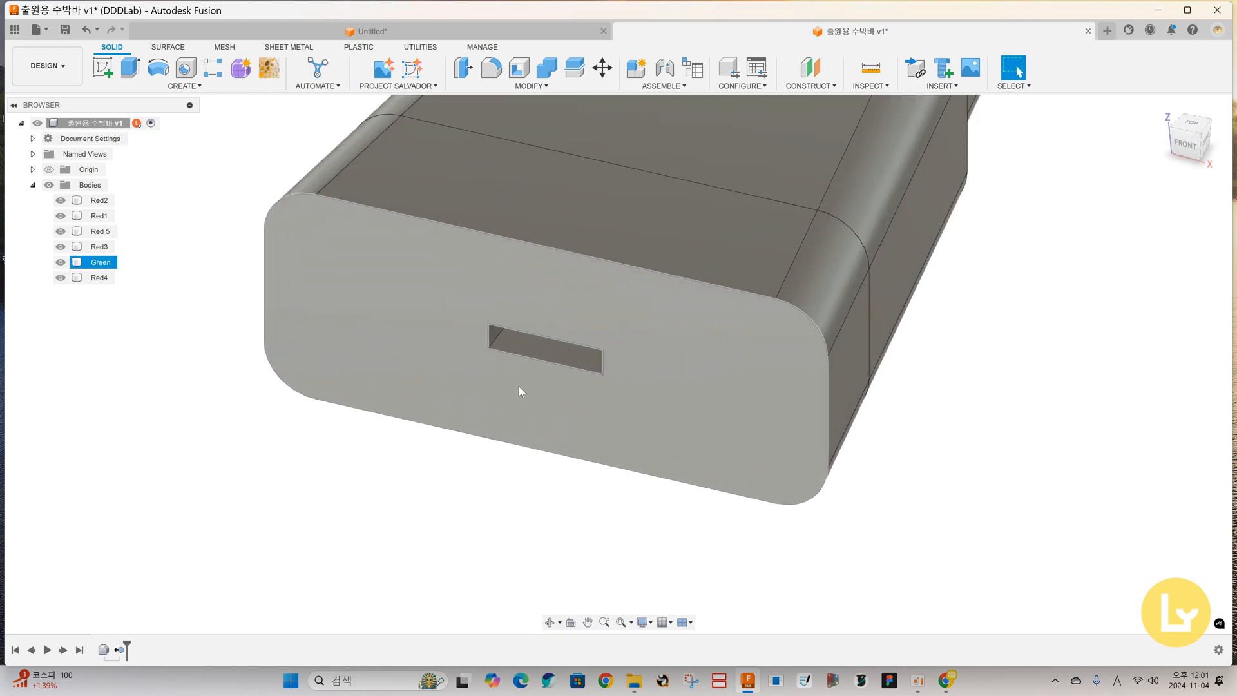
pyautogui.keyDown('shift'); pyautogui.moveTo(519, 385); pyautogui.dragTo(516, 362, button='middle'); pyautogui.keyUp('shift')
pyautogui.scroll(3, 513, 342)
pyautogui.keyDown('shift'); pyautogui.moveTo(546, 347); pyautogui.dragTo(669, 391, button='middle'); pyautogui.keyUp('shift')
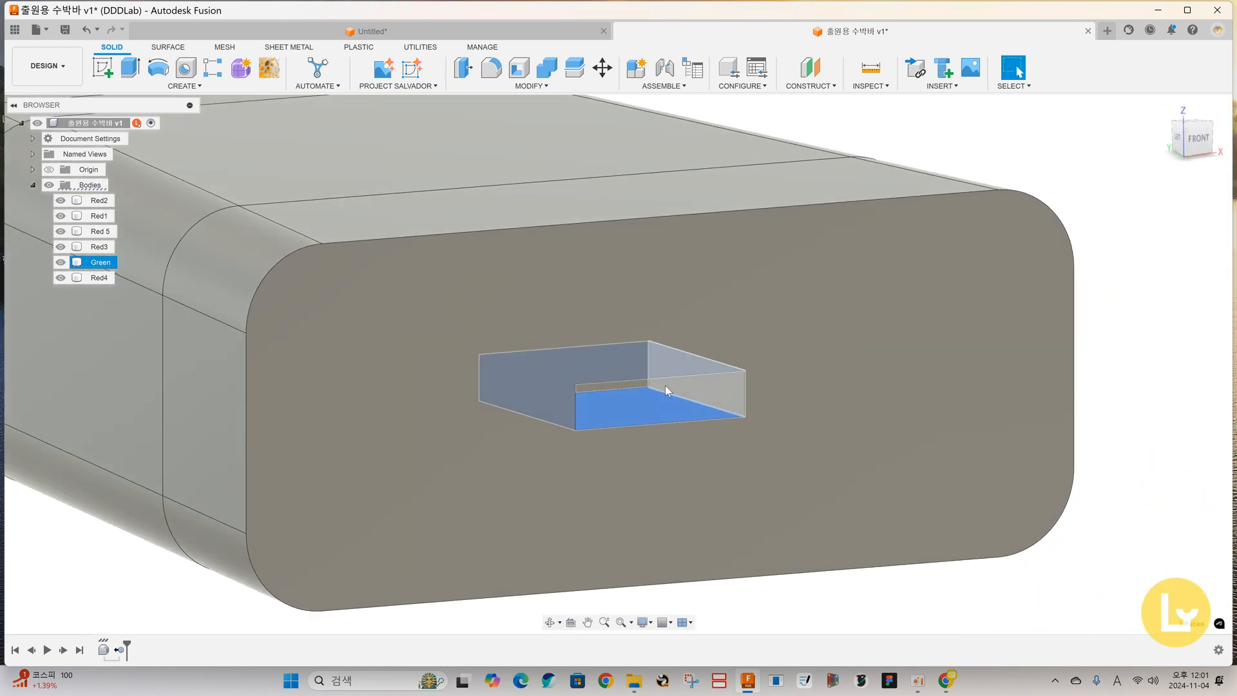
pyautogui.keyDown('ctrl'); pyautogui.click(719, 387); pyautogui.keyUp('ctrl')
pyautogui.scroll(-4, 688, 392)
pyautogui.press('Delete')
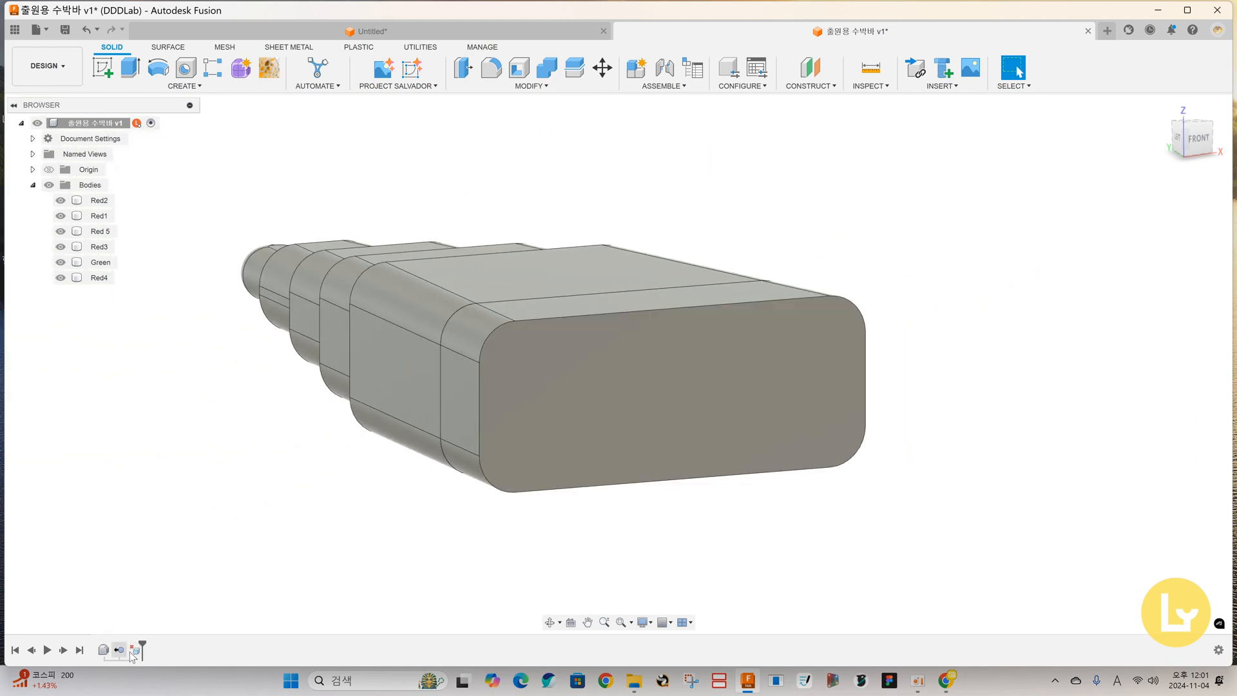
# Examine the remaining stepped bodies from the top and from an angle.
pyautogui.scroll(-3, 383, 540)
pyautogui.keyDown('shift'); pyautogui.moveTo(396, 471); pyautogui.dragTo(290, 326, button='middle'); pyautogui.keyUp('shift')
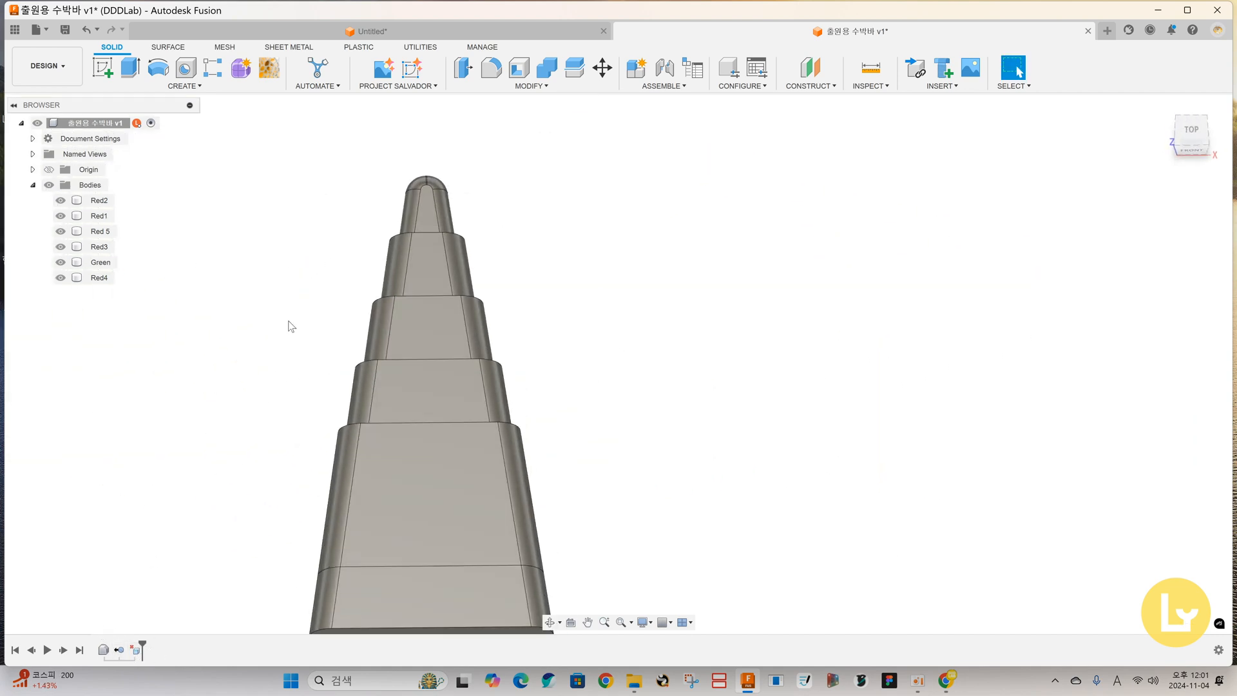
pyautogui.moveTo(227, 400); pyautogui.dragTo(395, 309, button='middle')
pyautogui.scroll(2, 668, 365)
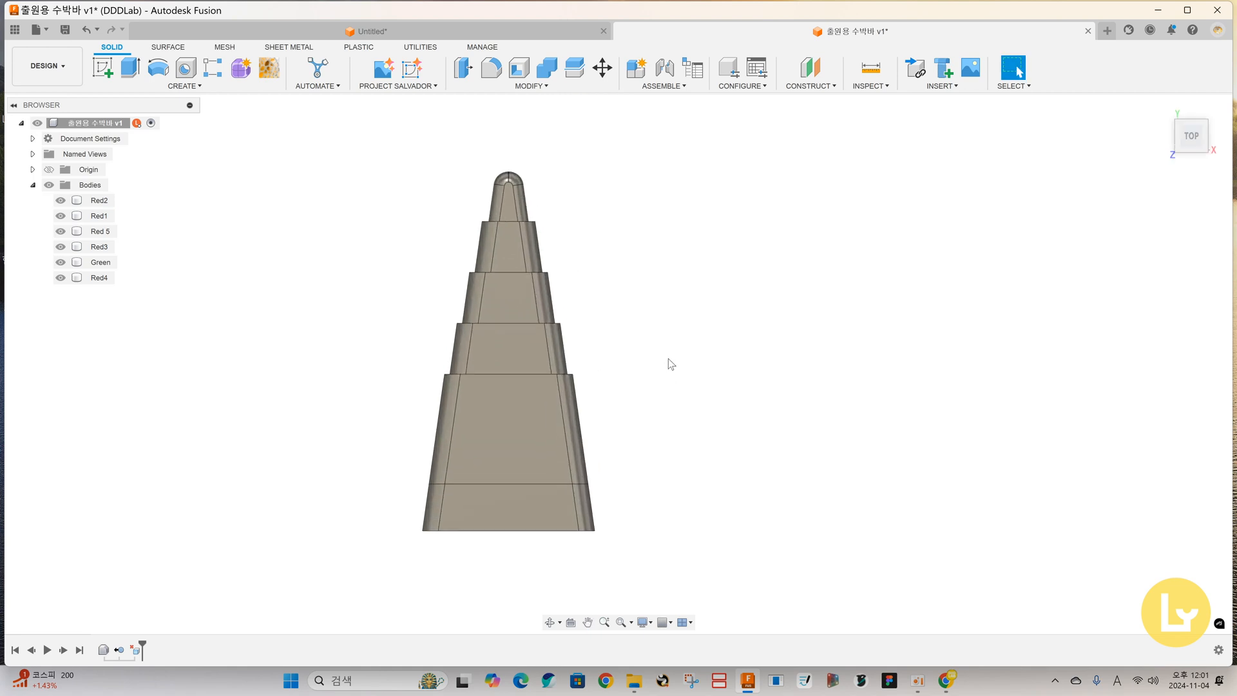
pyautogui.moveTo(679, 357); pyautogui.dragTo(737, 375, button='middle')
pyautogui.scroll(-1, 736, 375)
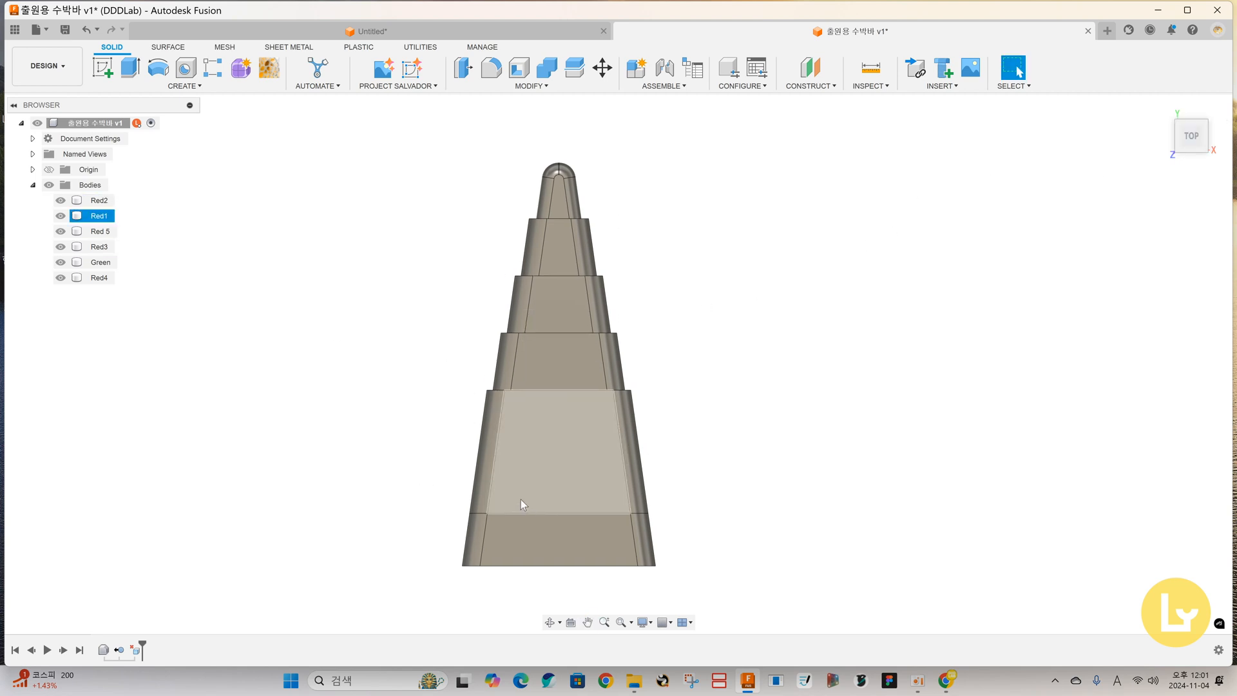
pyautogui.keyDown('shift'); pyautogui.moveTo(771, 442); pyautogui.dragTo(1000, 395, button='middle'); pyautogui.keyUp('shift')
pyautogui.click(1192, 131)
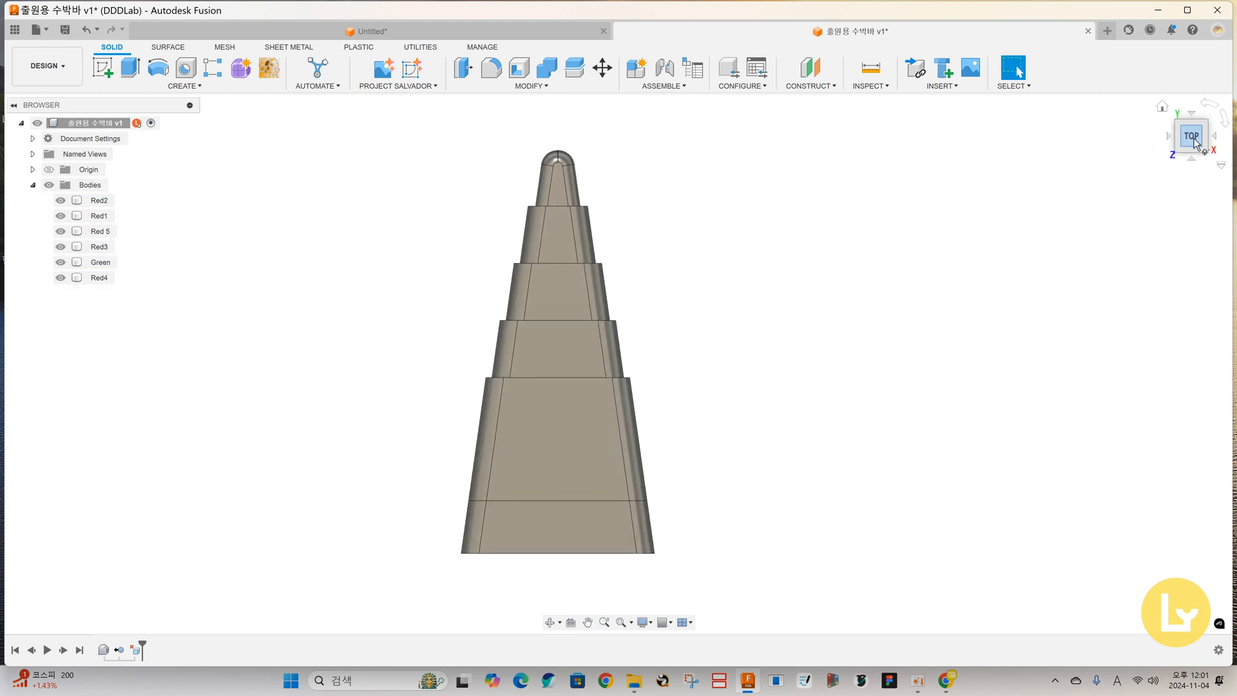
# Rotate all six bodies 90° about the X axis with Move/Copy to stand the model upright.
pyautogui.keyDown('shift'); pyautogui.moveTo(765, 337); pyautogui.dragTo(705, 313, button='middle'); pyautogui.keyUp('shift')
pyautogui.click(99, 200)
pyautogui.keyDown('shift'); pyautogui.click(104, 279); pyautogui.keyUp('shift')
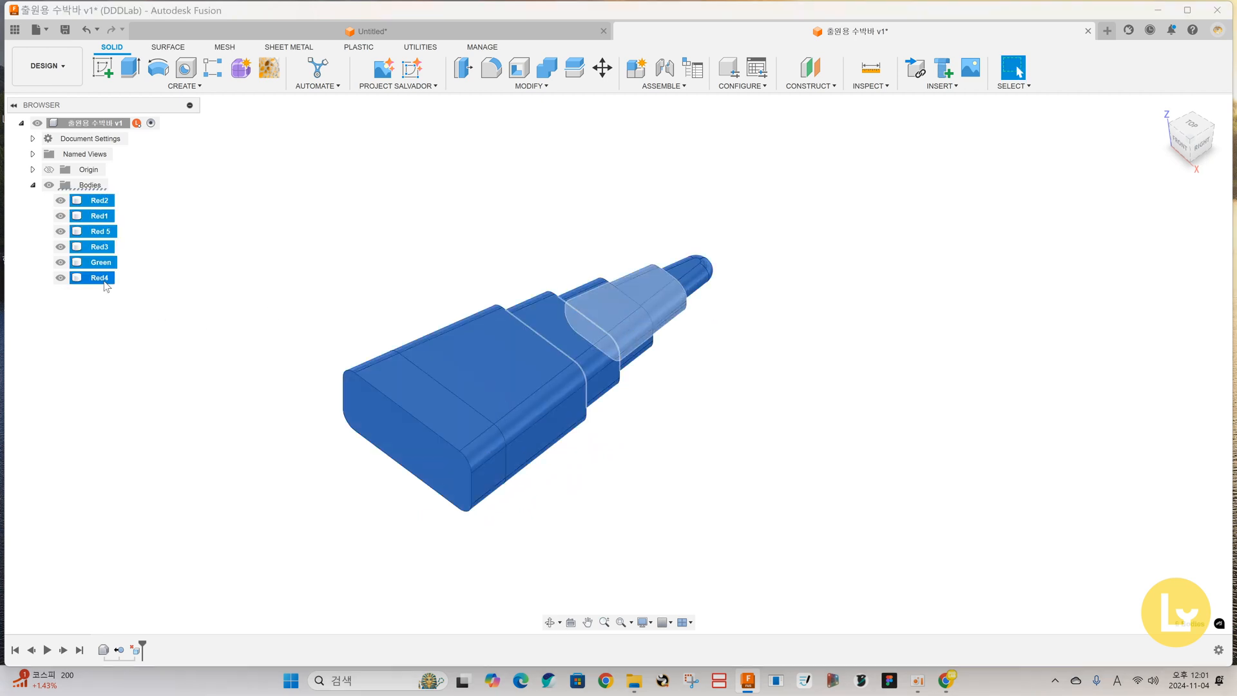
pyautogui.click(603, 68)
pyautogui.scroll(-2, 473, 322)
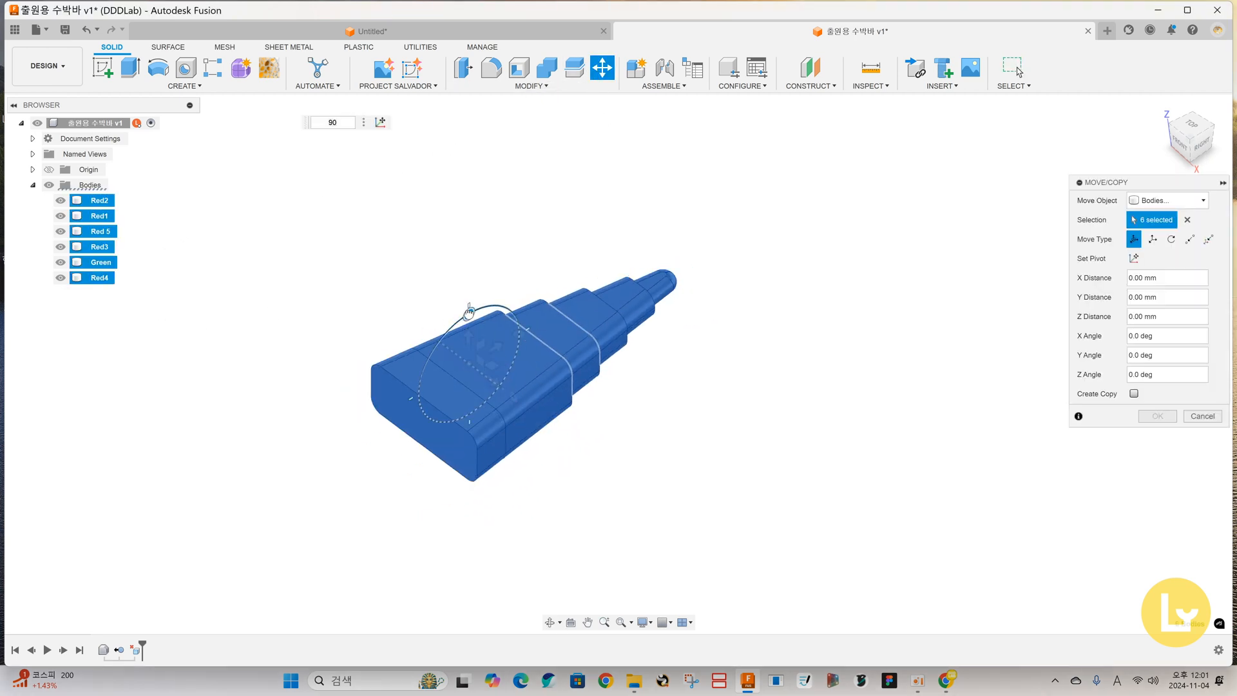
pyautogui.moveTo(472, 322); pyautogui.dragTo(442, 372)
pyautogui.write('90')
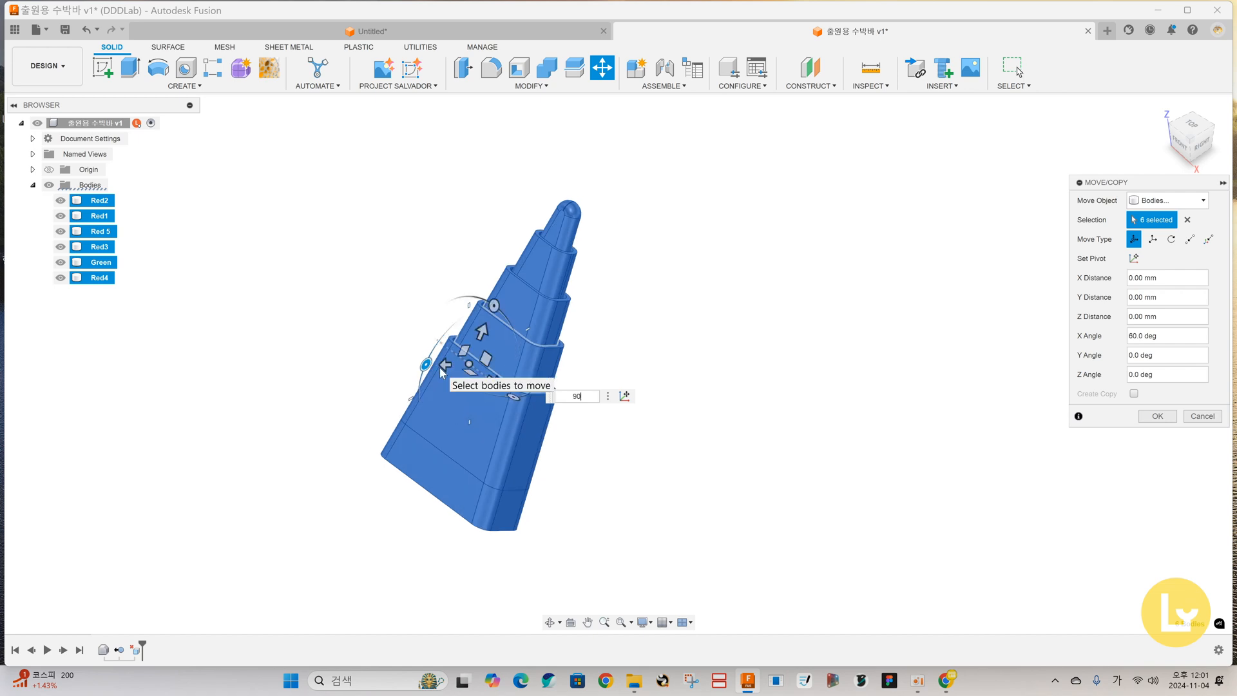
pyautogui.click(1189, 147)
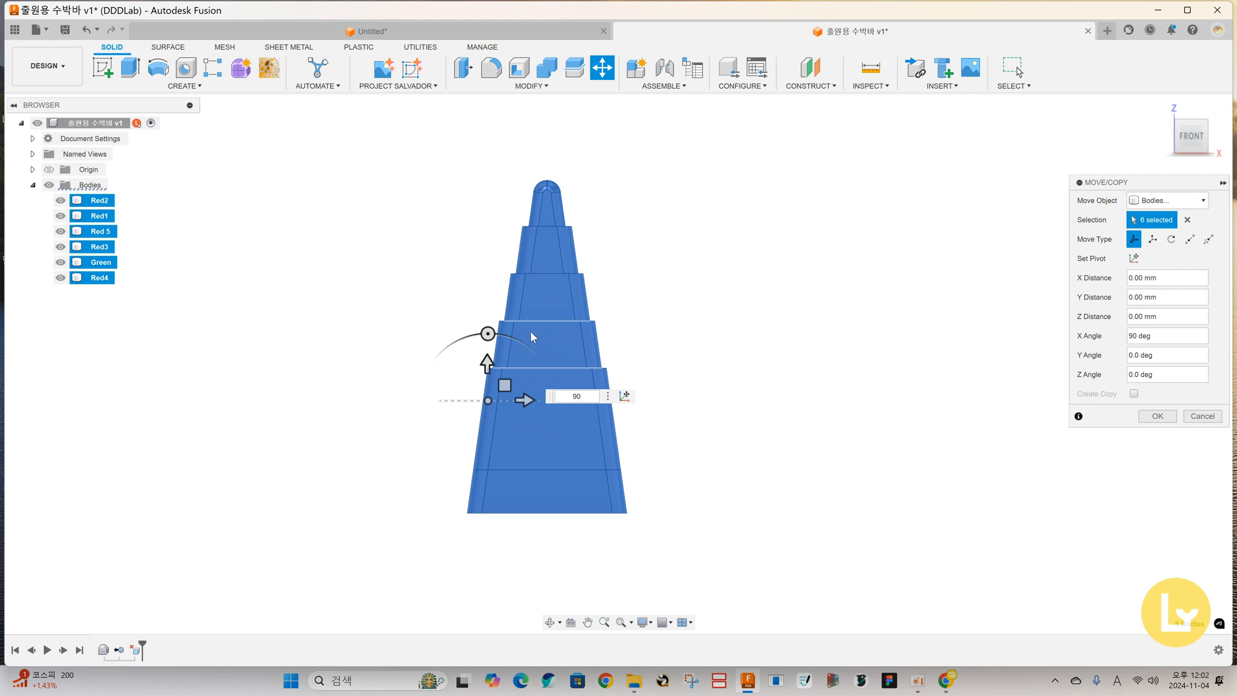
pyautogui.click(1157, 416)
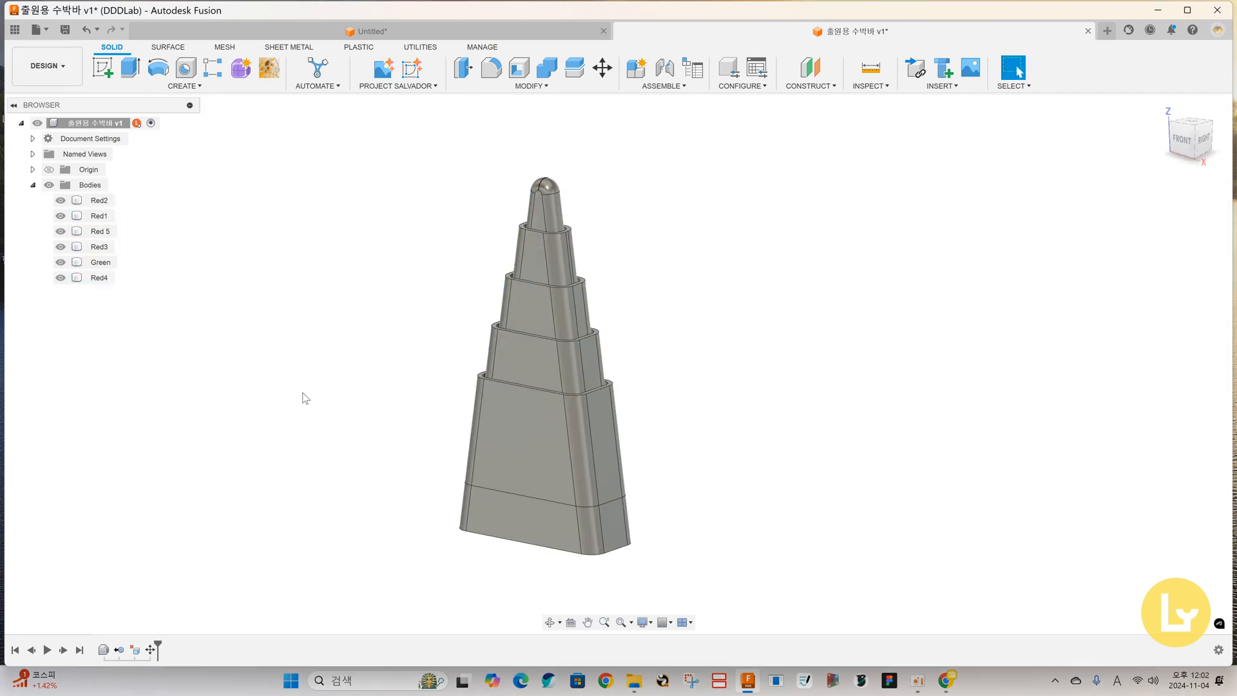
# Switch to the Render workspace.
pyautogui.click(52, 81)
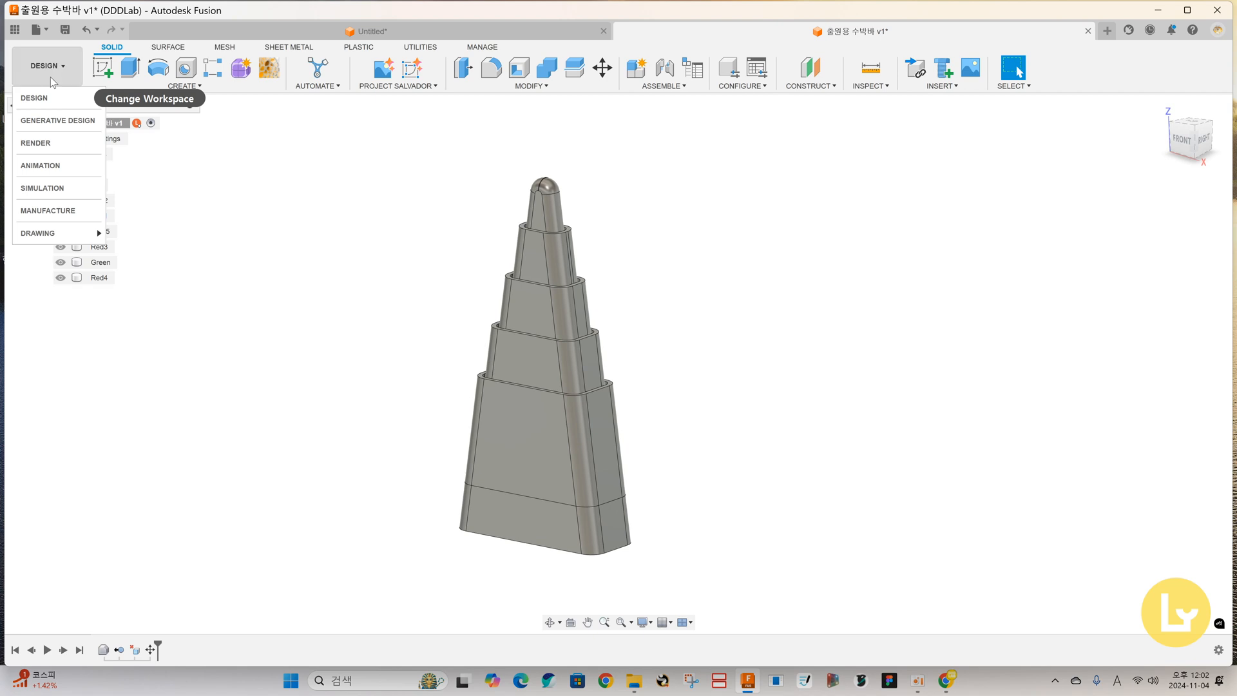
pyautogui.click(65, 152)
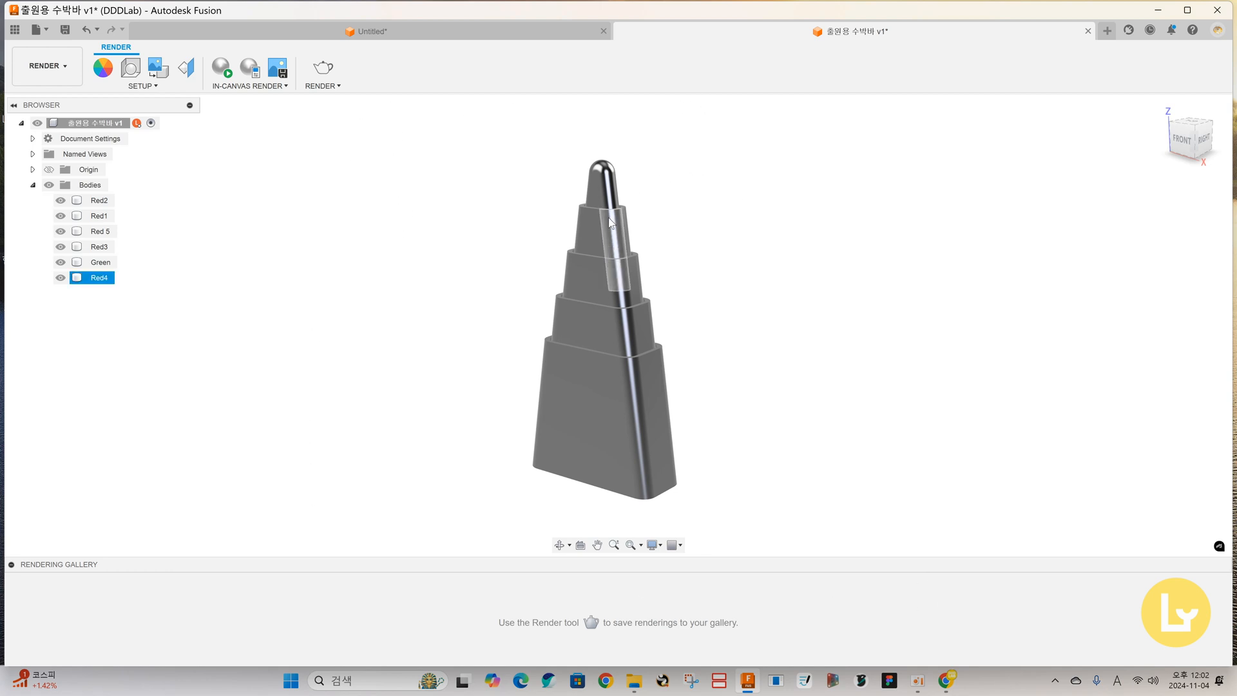
# In the scene settings, set the aspect ratio to 1:1 Square and the camera to Orthographic.
pyautogui.click(131, 68)
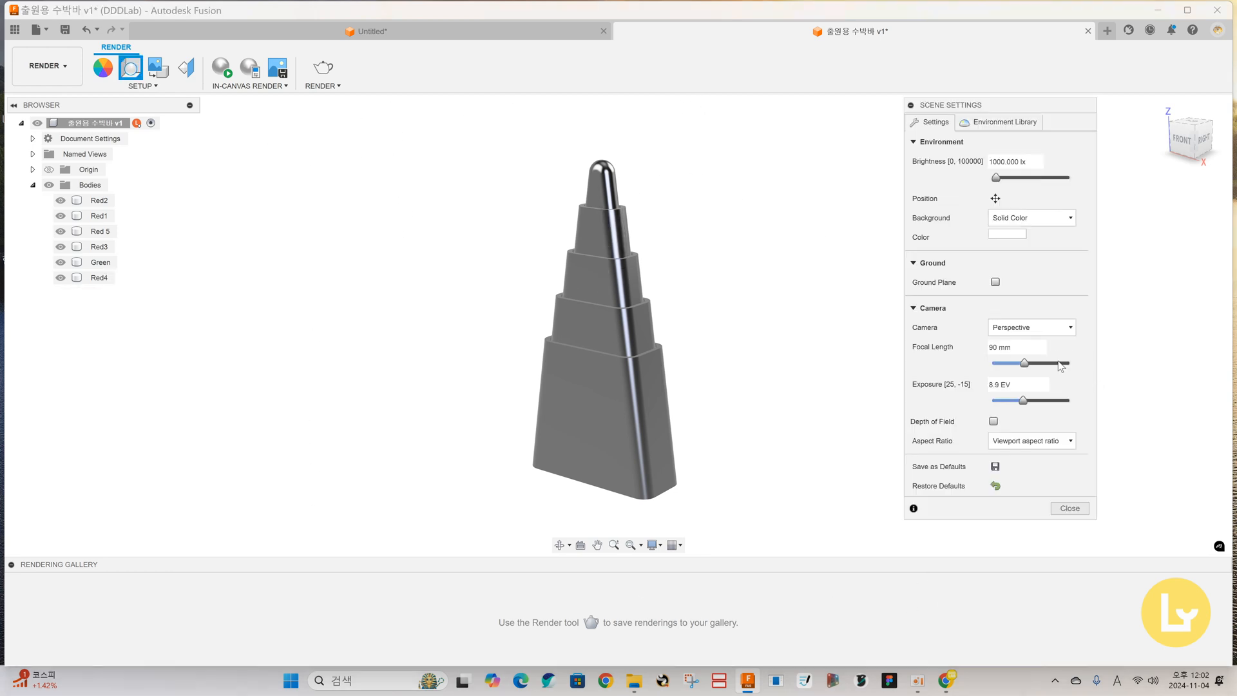
pyautogui.click(1031, 441)
pyautogui.click(1024, 475)
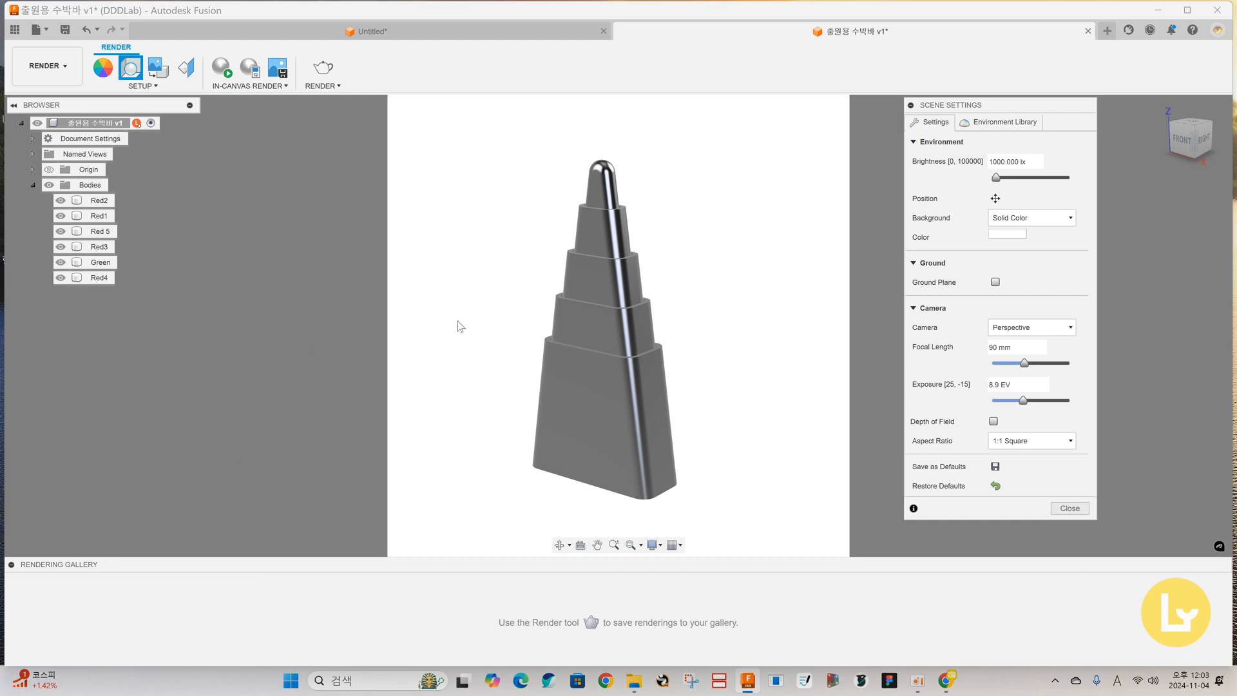
pyautogui.click(1046, 328)
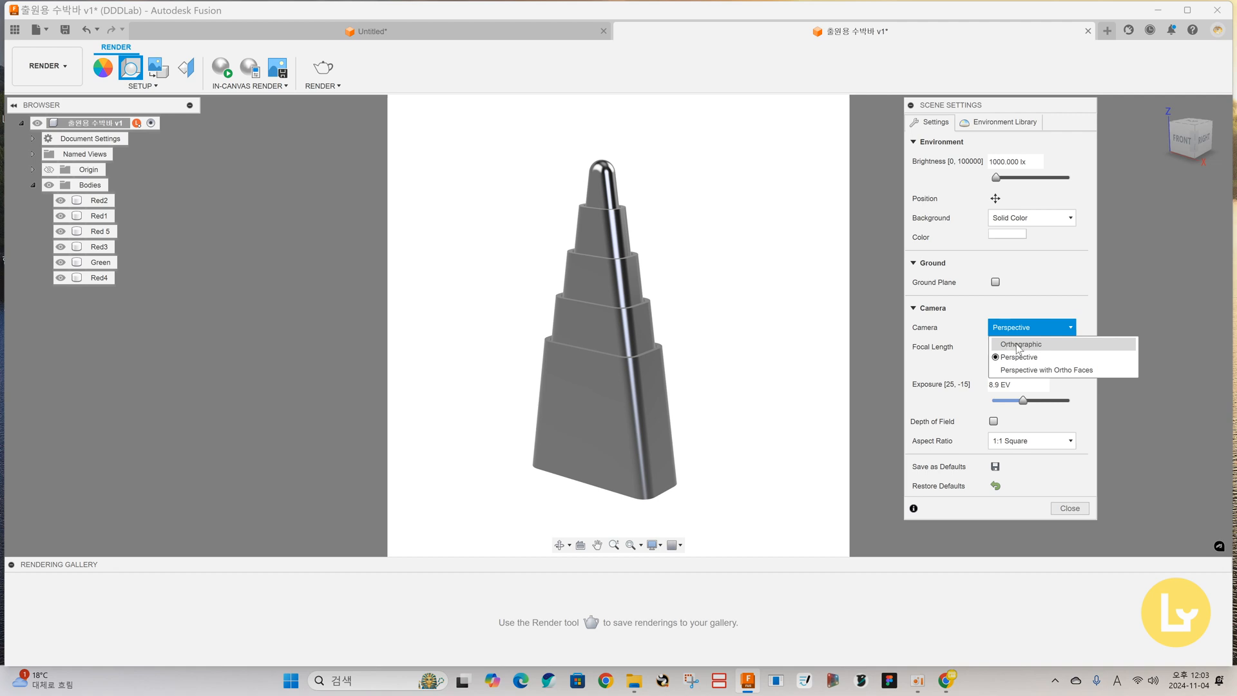
pyautogui.click(1025, 346)
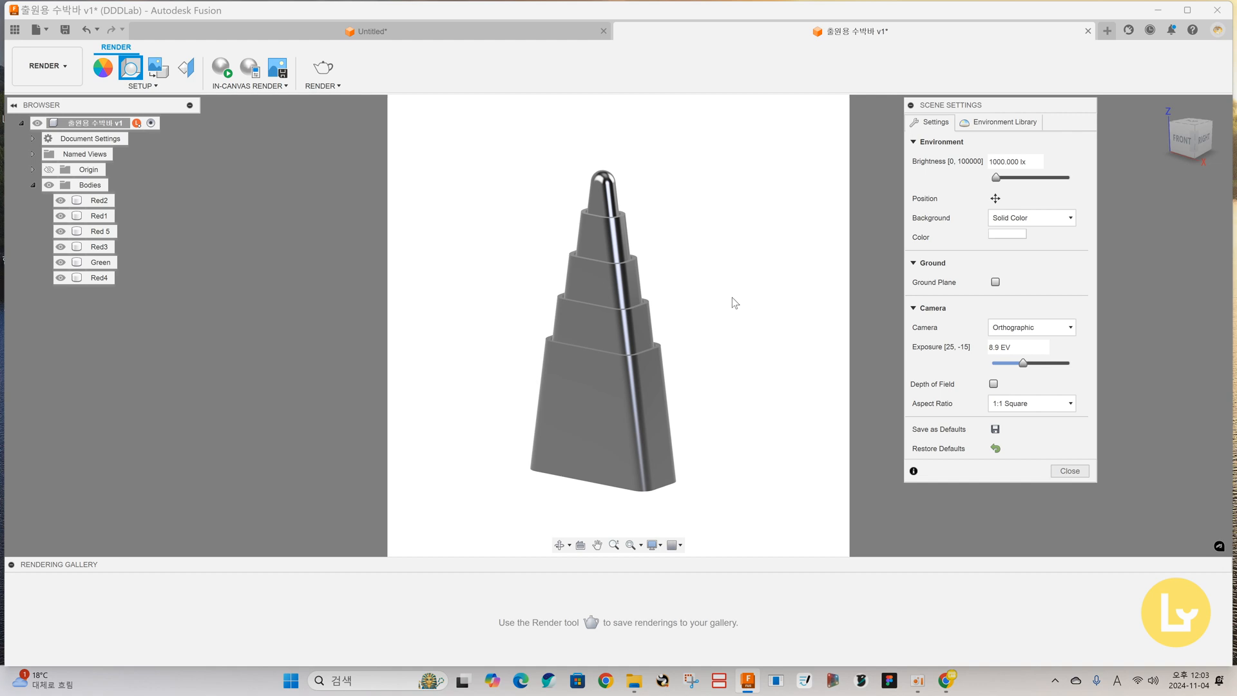
# Switch to the Design workspace and return to the Render workspace.
pyautogui.click(47, 65)
pyautogui.click(42, 100)
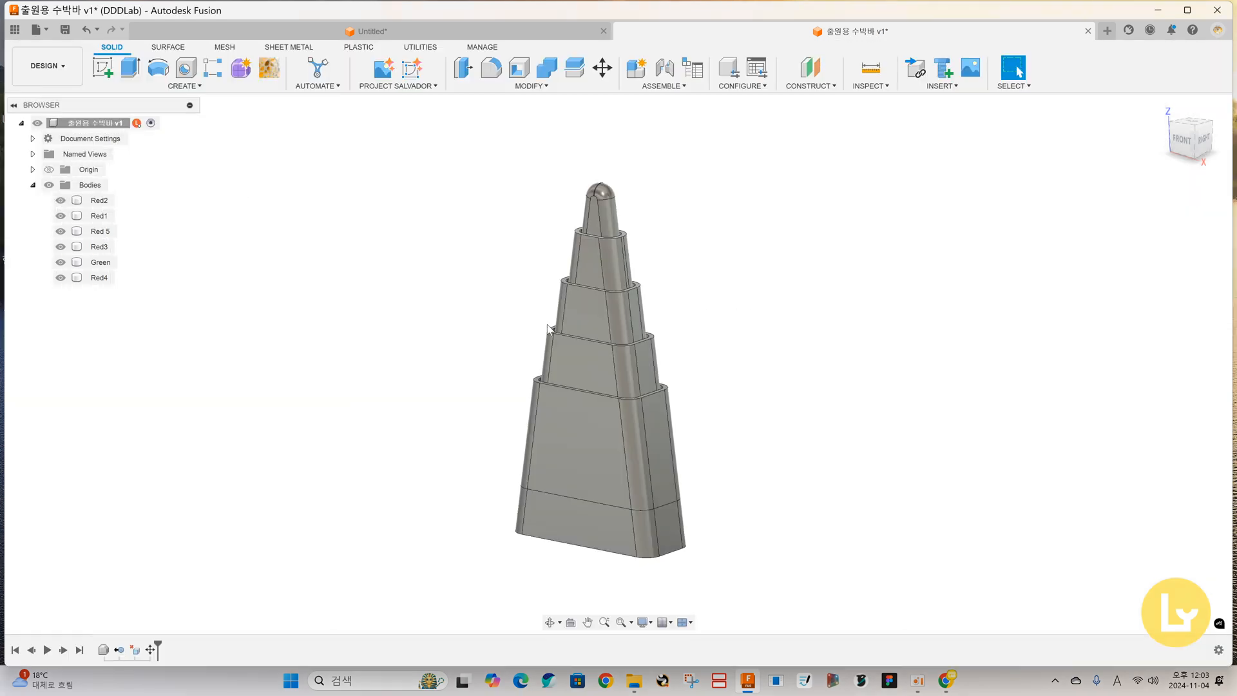
pyautogui.click(55, 52)
pyautogui.click(42, 140)
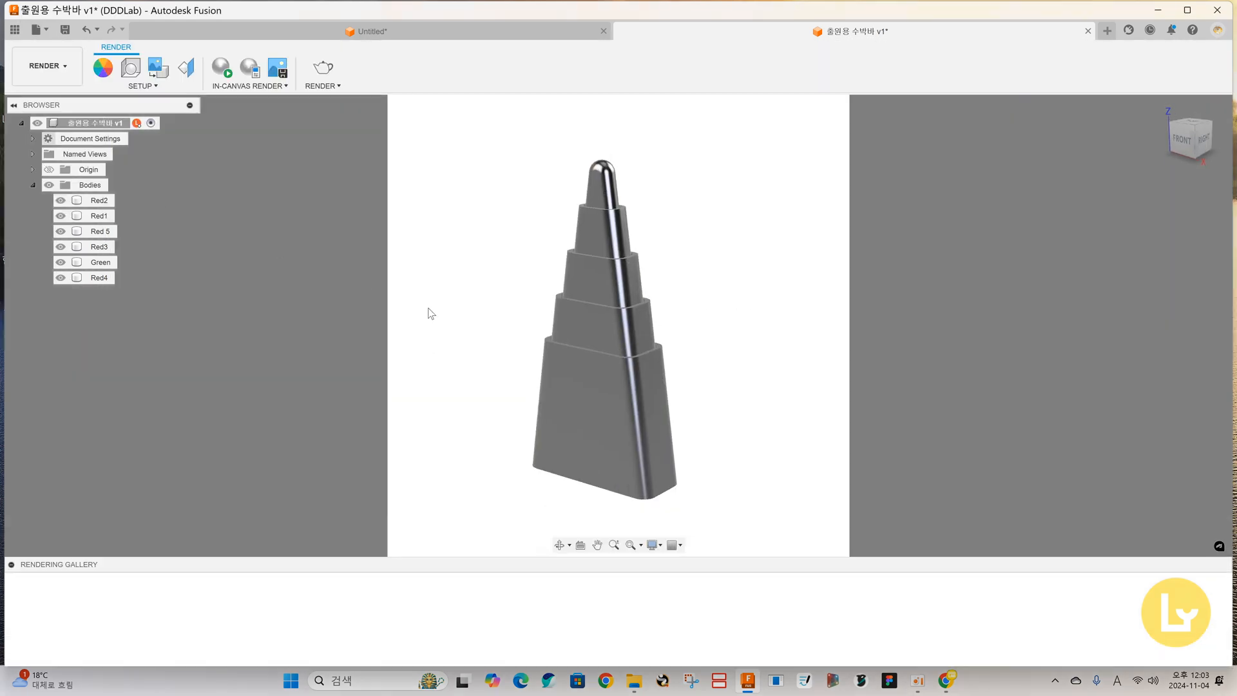
# Reopen the scene settings and set the camera to Orthographic again.
pyautogui.click(130, 67)
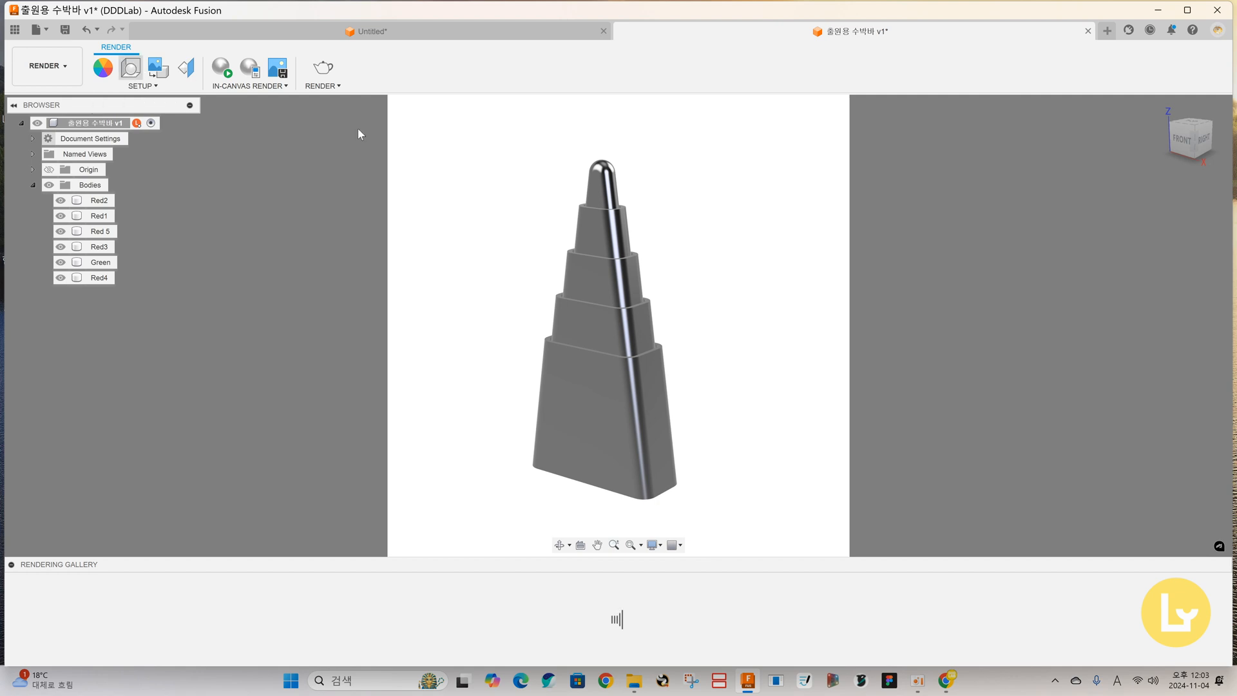
pyautogui.click(1041, 329)
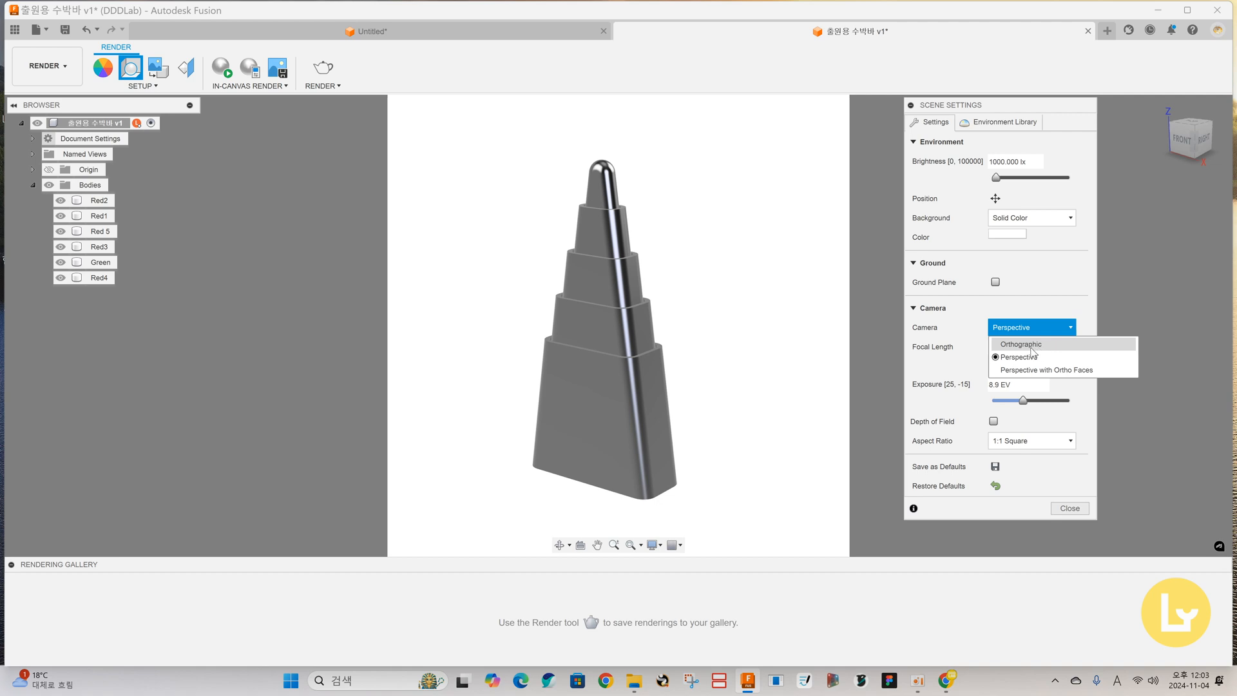
pyautogui.click(1031, 346)
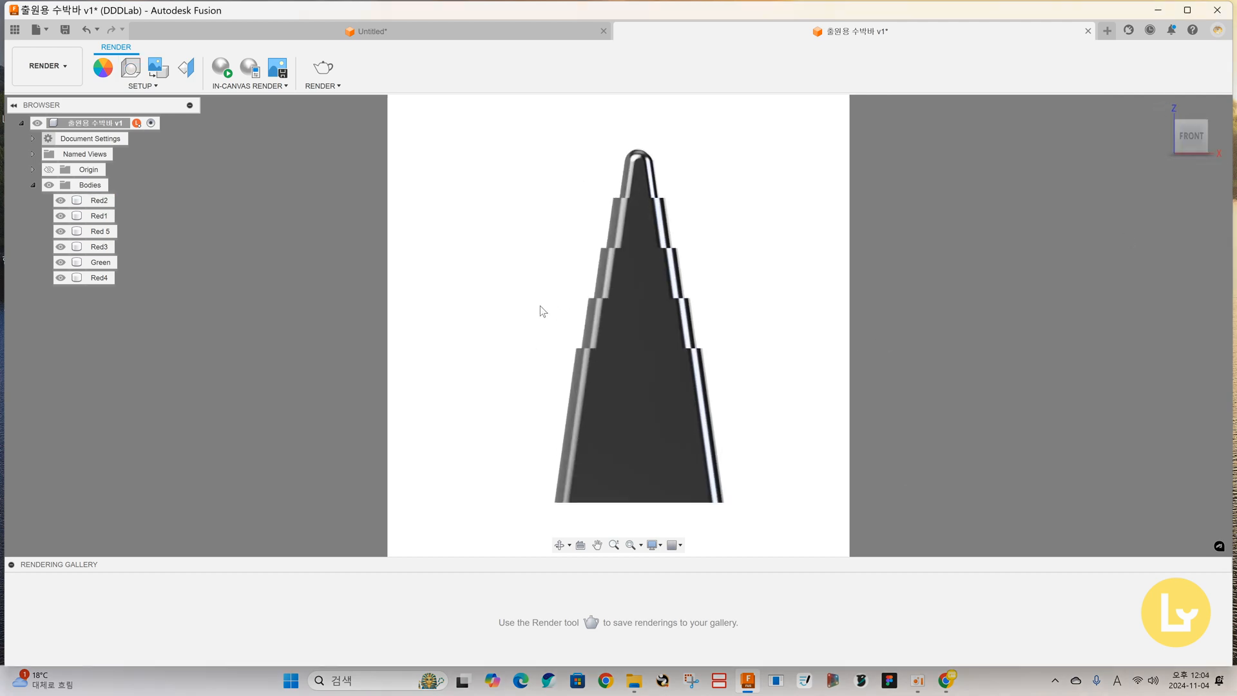
# Examine the popsicle model in the square frame from the front, top, back, bottom, left and right.
pyautogui.moveTo(540, 306); pyautogui.dragTo(507, 305, button='middle')
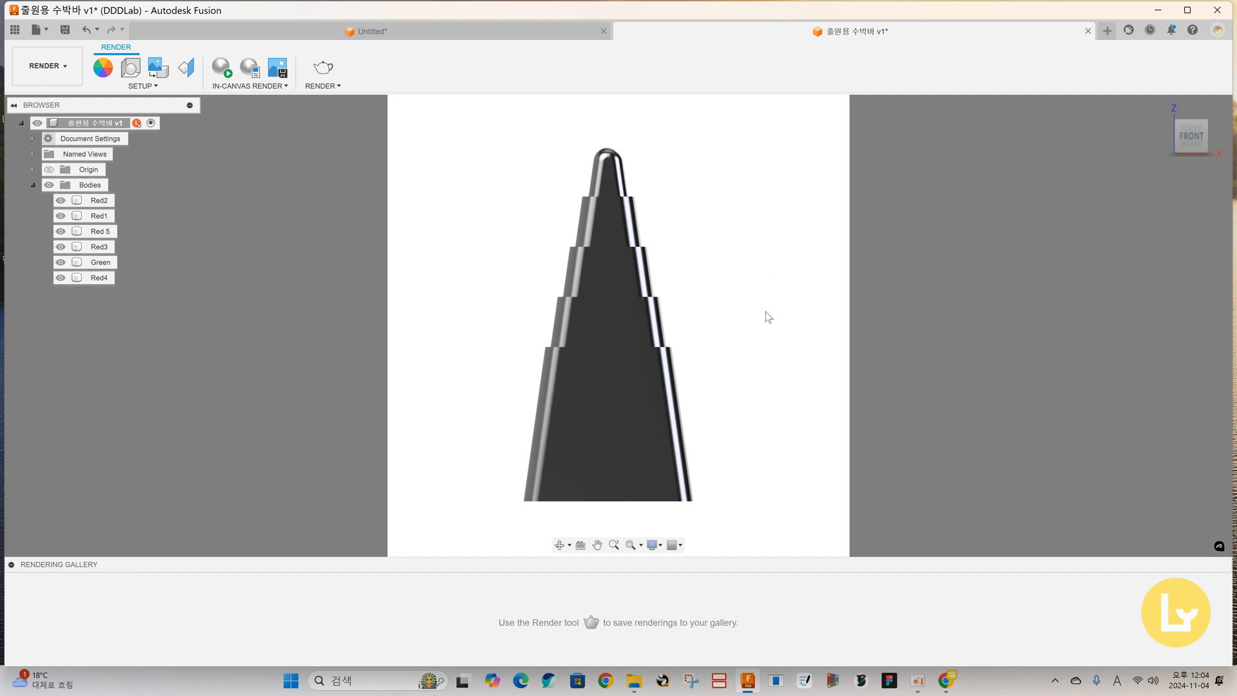
pyautogui.scroll(1, 782, 280)
pyautogui.moveTo(765, 301)
pyautogui.mouseDown(button='middle')
pyautogui.moveTo(775, 285)
pyautogui.moveTo(786, 311)
pyautogui.mouseUp(button='middle')
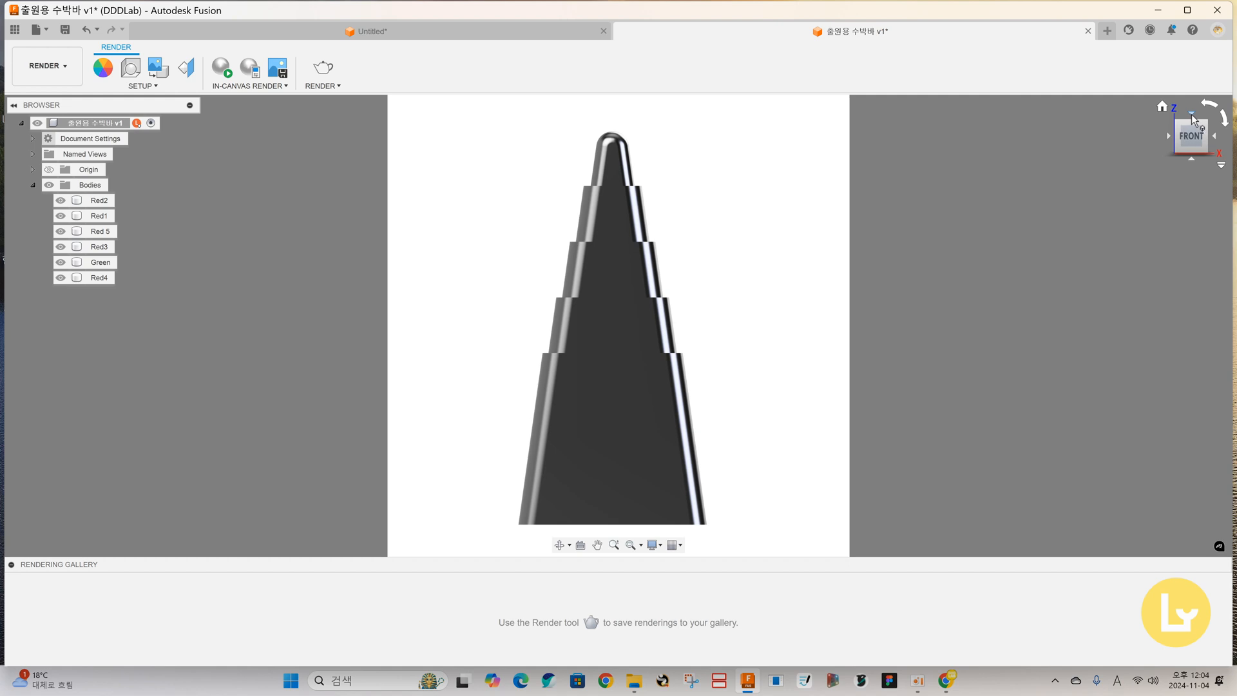
pyautogui.click(1192, 116)
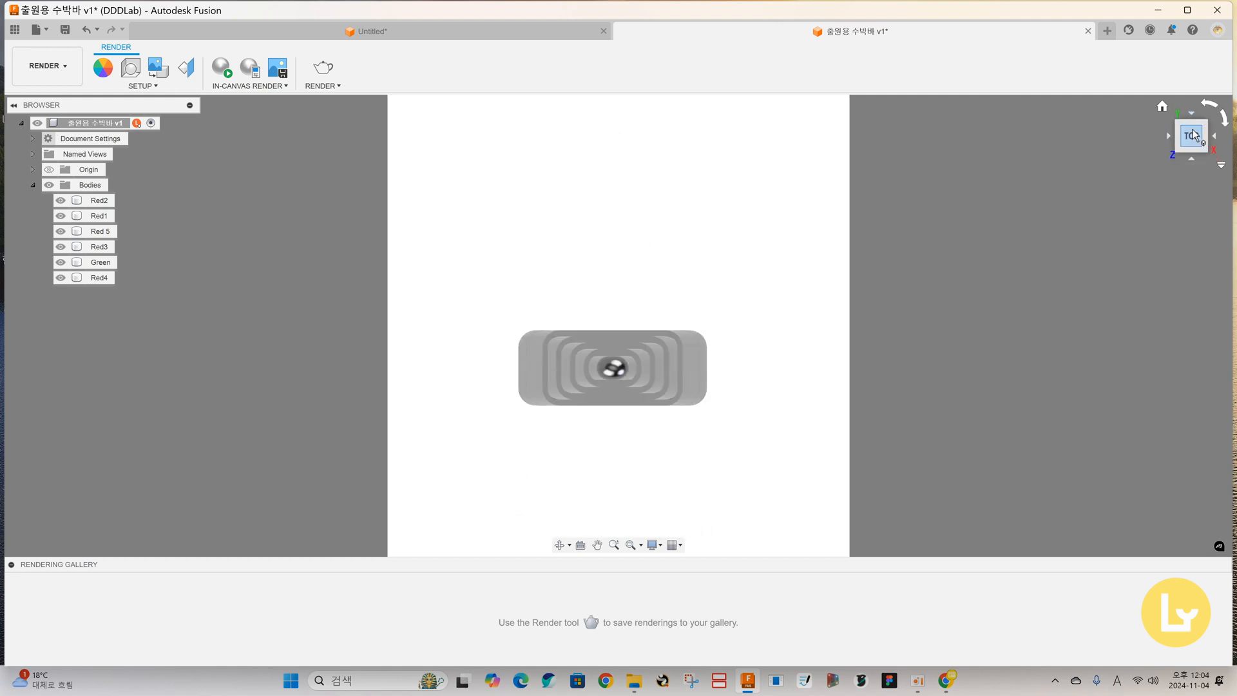
pyautogui.click(1193, 115)
pyautogui.click(1224, 122)
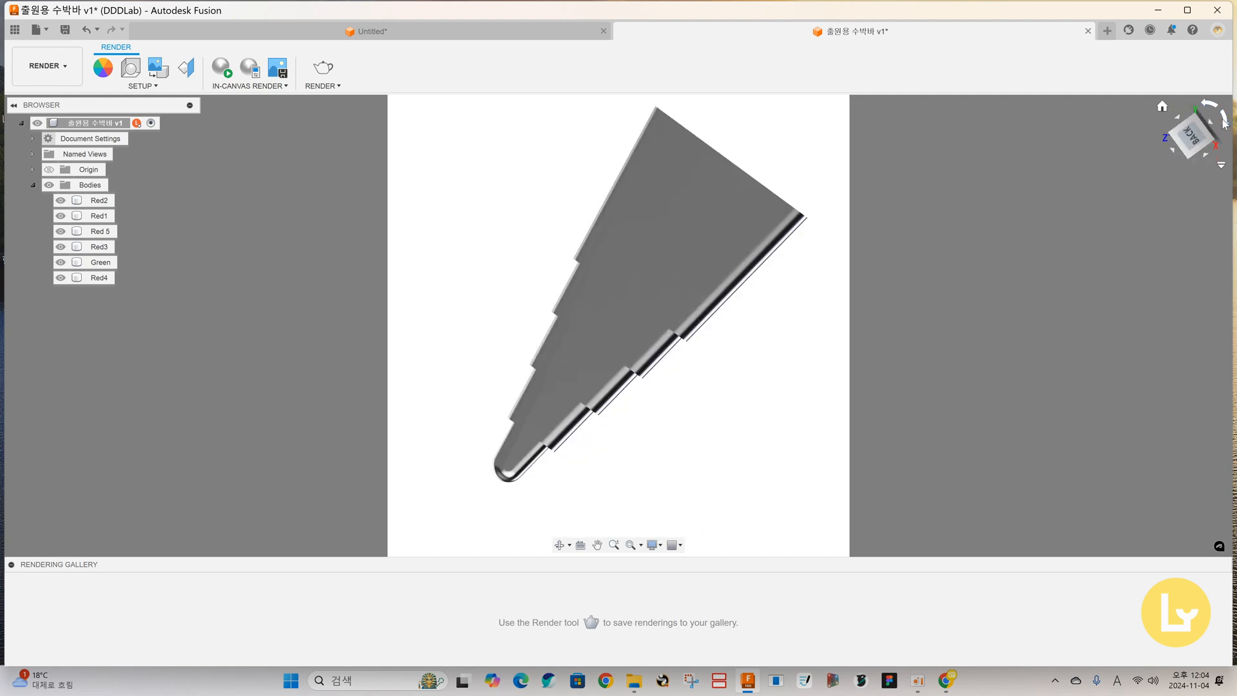
pyautogui.click(1227, 125)
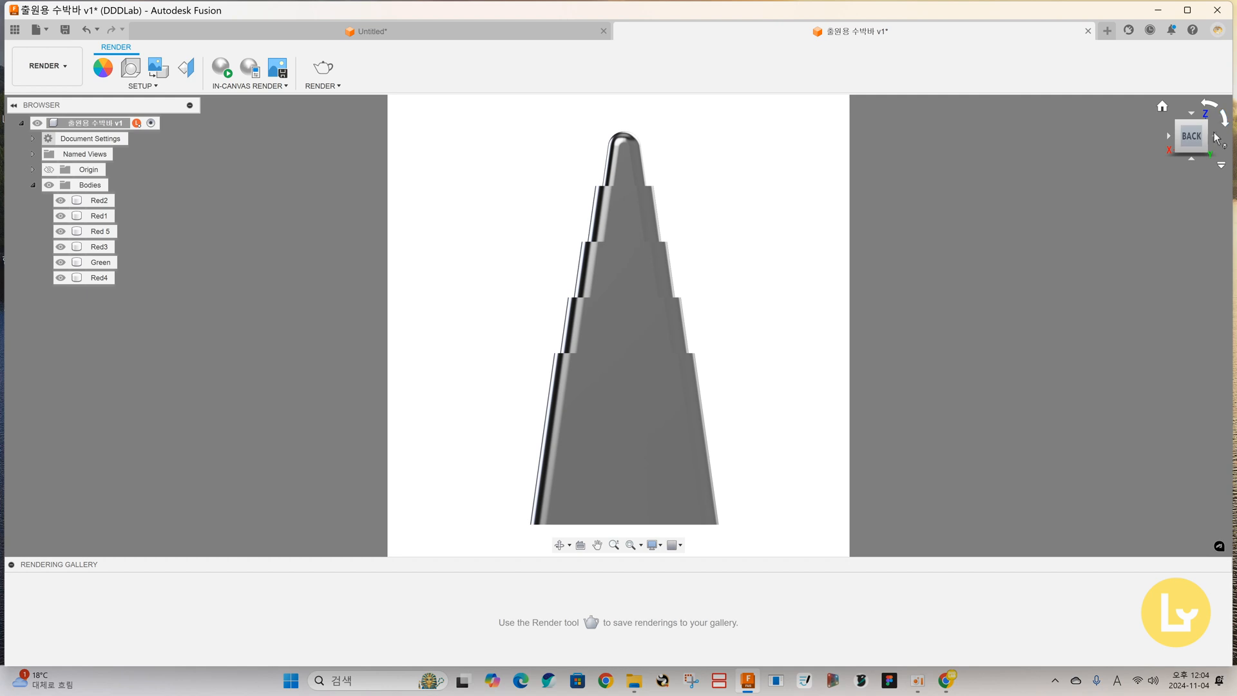
pyautogui.click(1192, 161)
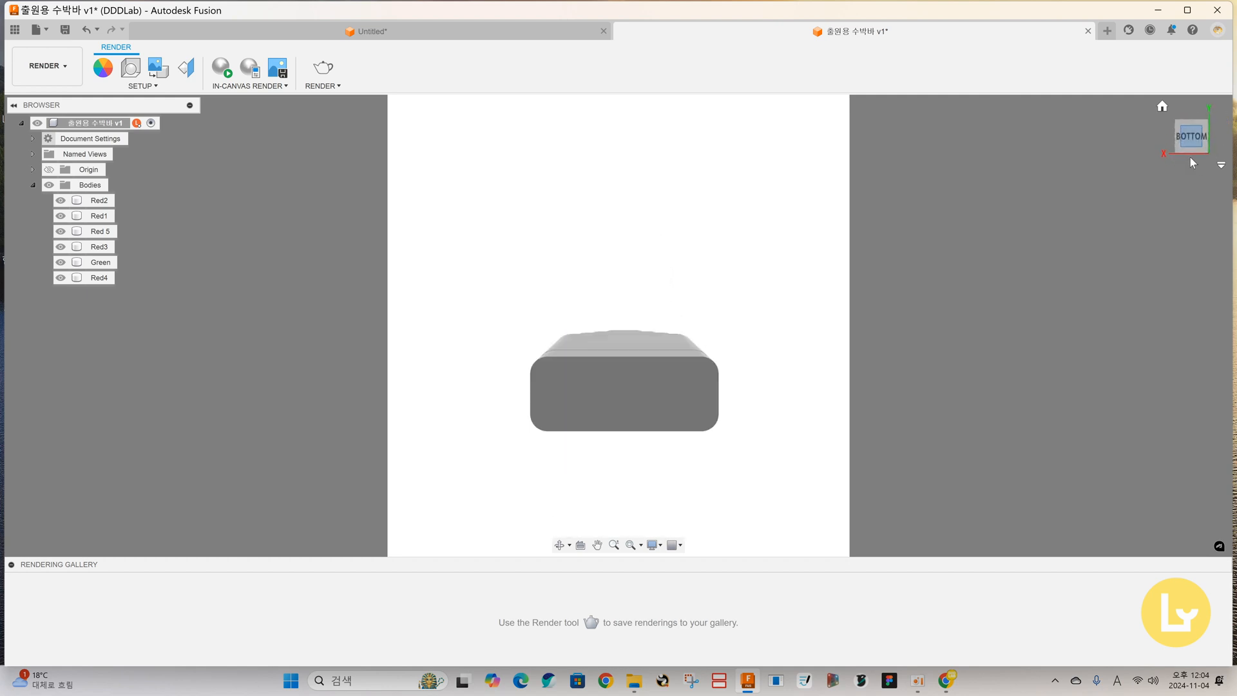
pyautogui.click(1196, 121)
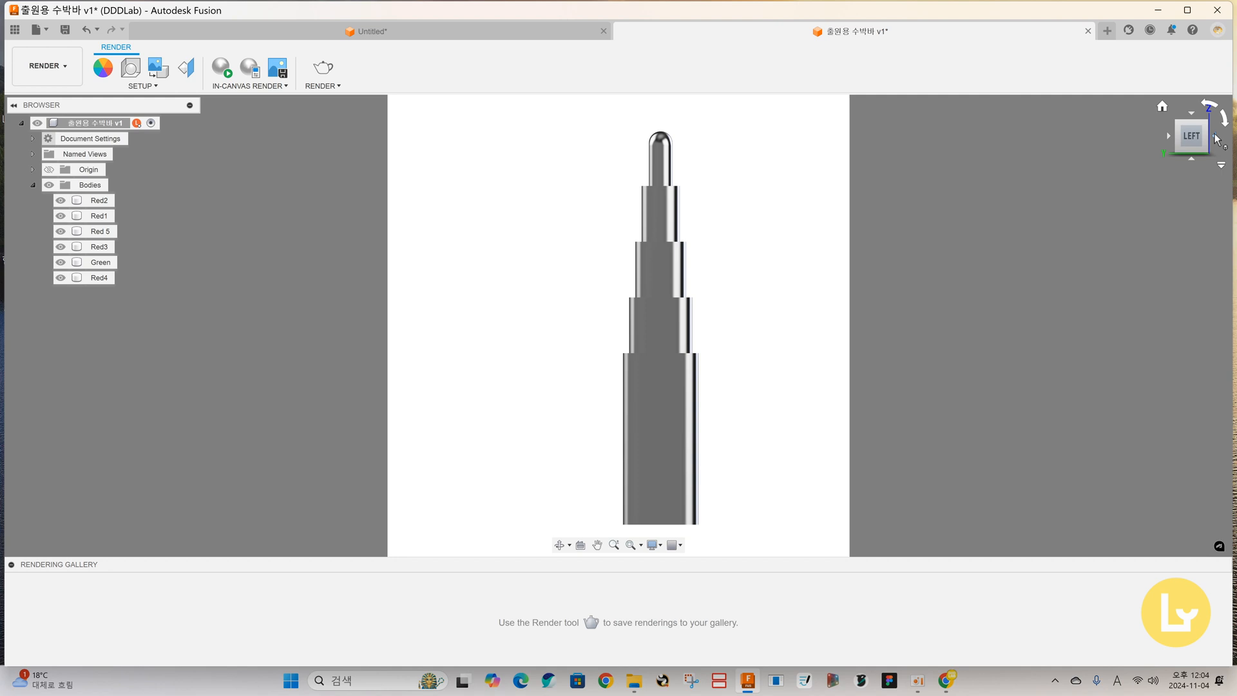
pyautogui.click(1217, 139)
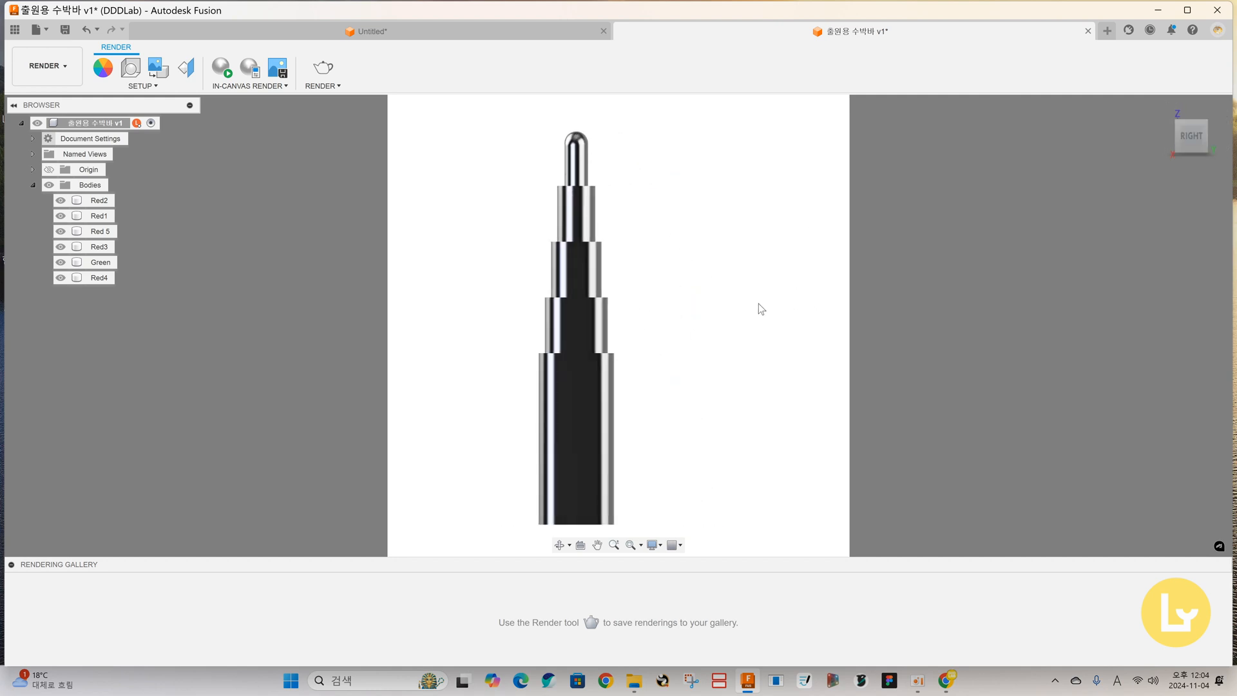
pyautogui.moveTo(758, 303); pyautogui.dragTo(777, 307, button='middle')
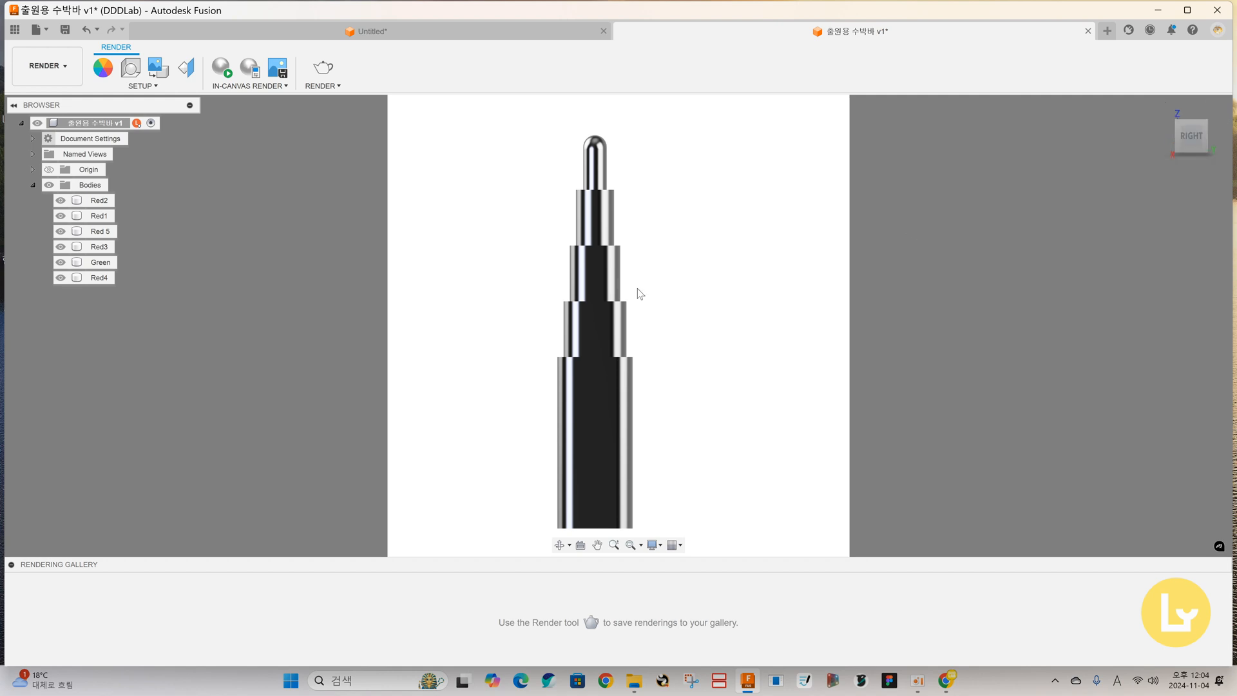
# Compare the model's front, right and top views, and inspect the top view enlarged to nearly fill the square frame.
pyautogui.click(1166, 138)
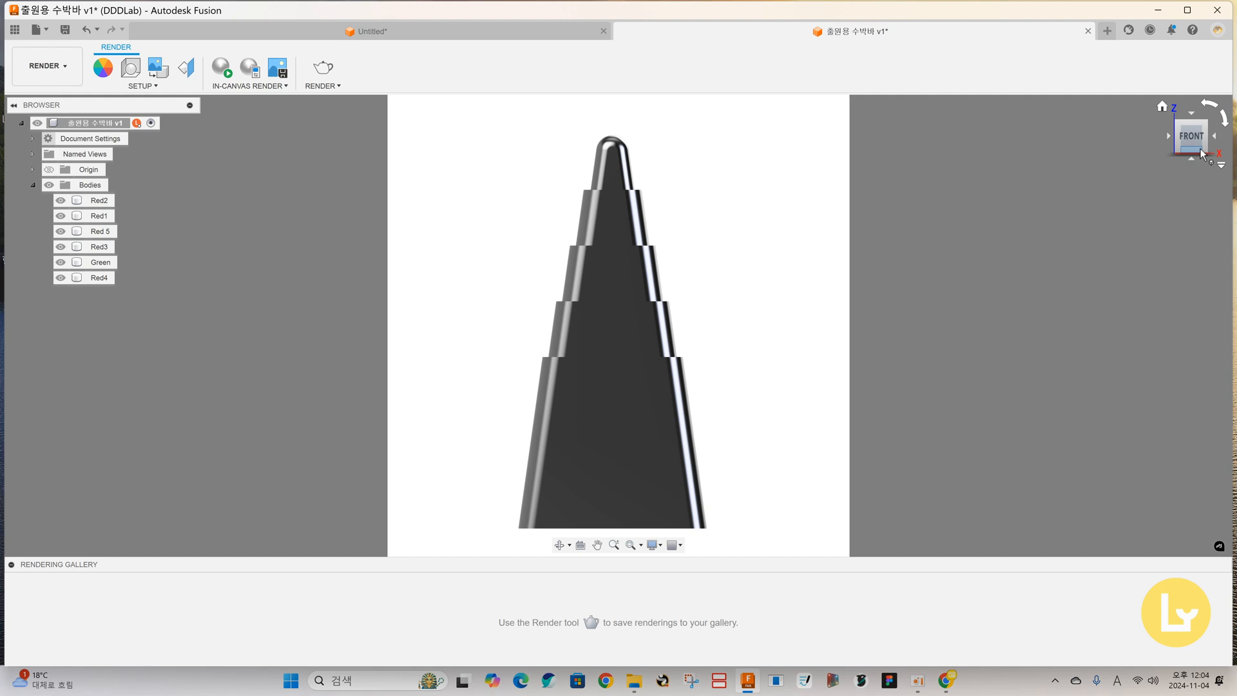
pyautogui.click(1196, 122)
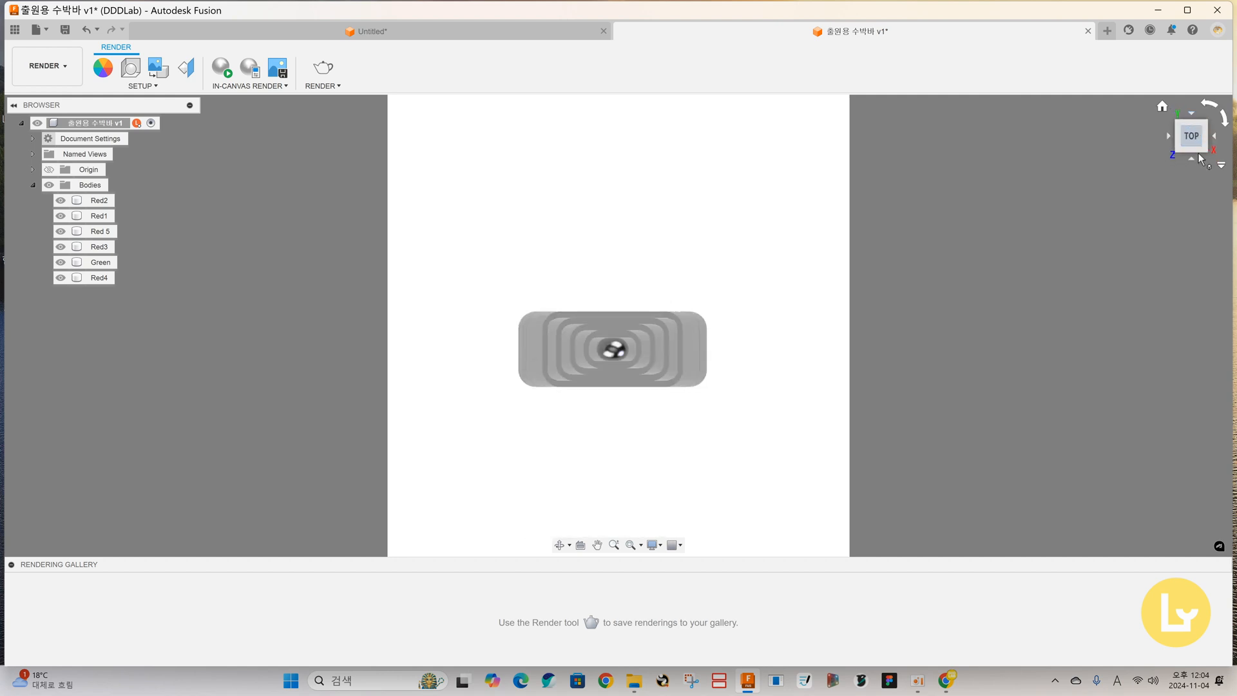
pyautogui.click(1199, 161)
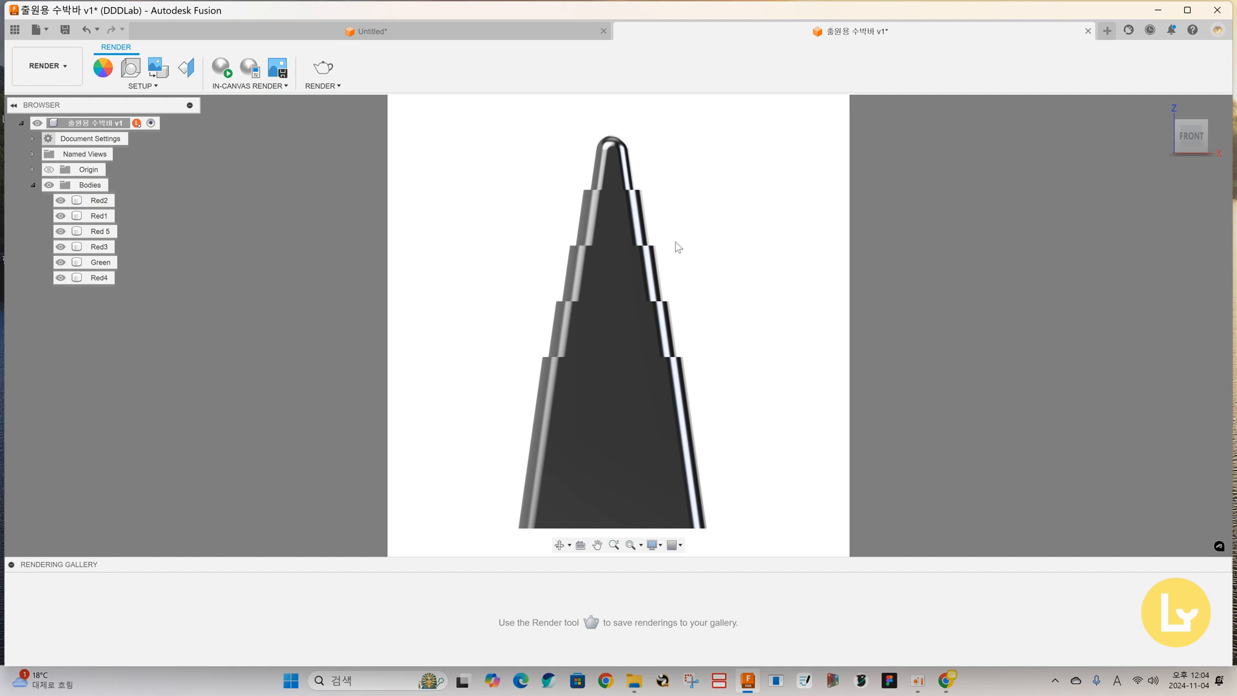
pyautogui.scroll(-2, 679, 270)
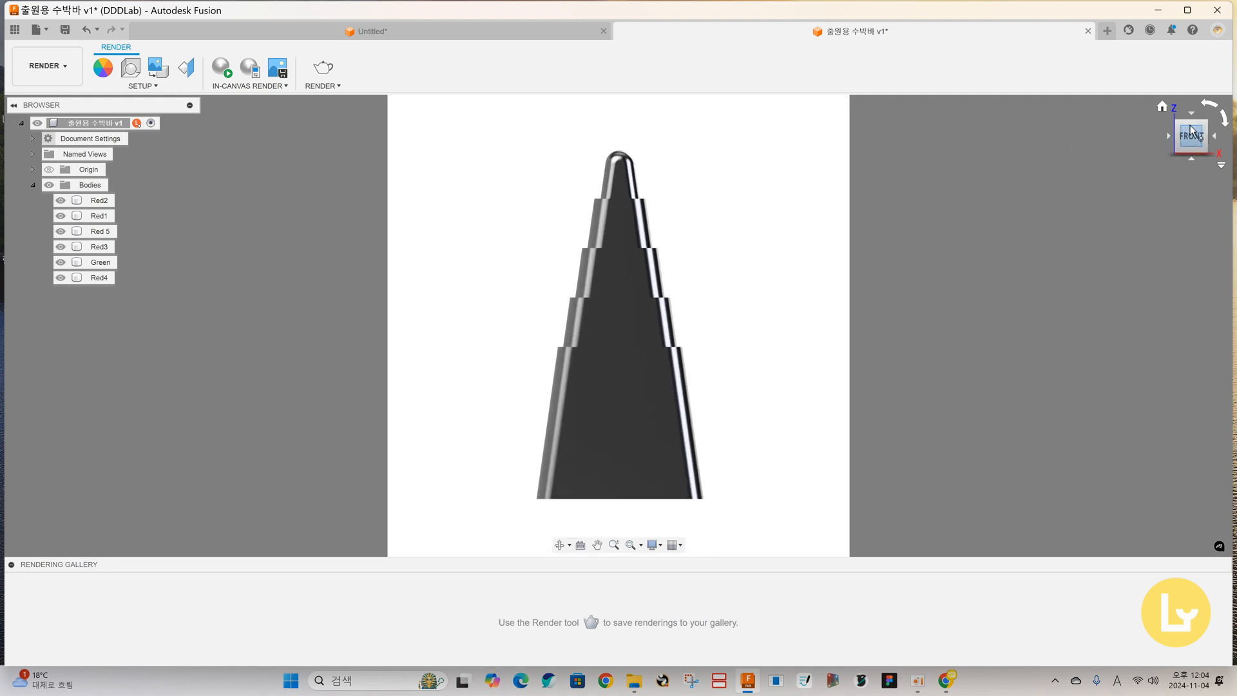
pyautogui.click(1214, 135)
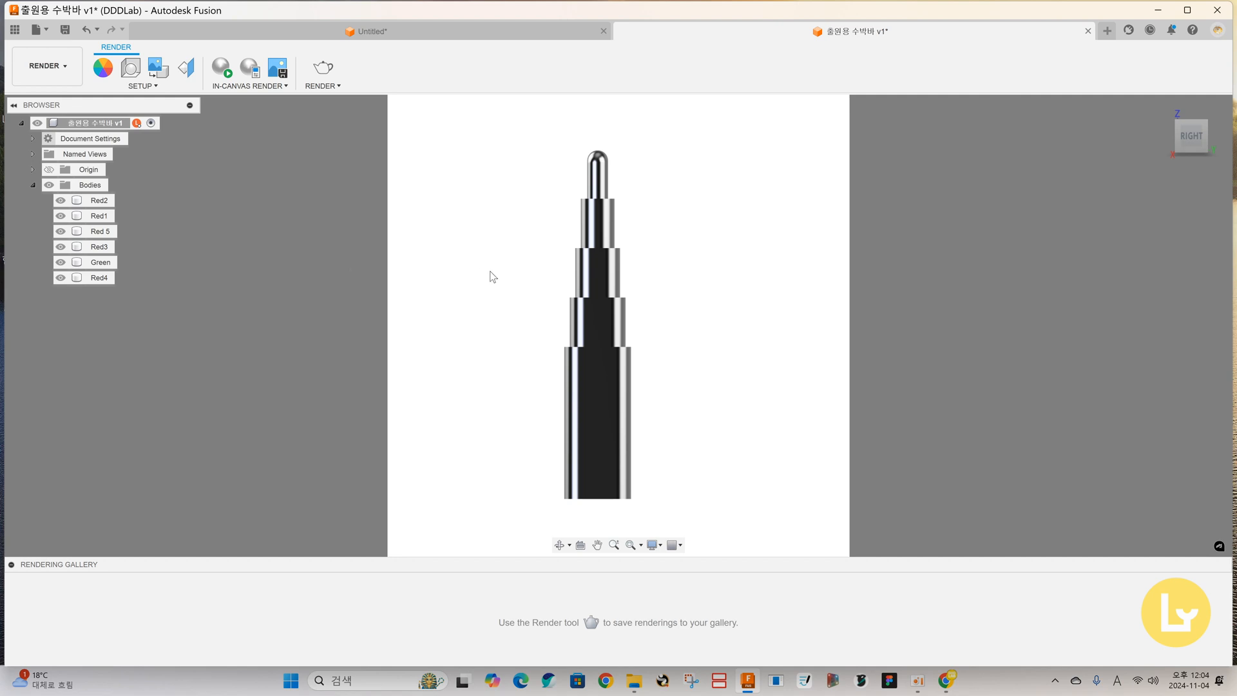
pyautogui.keyDown('shift'); pyautogui.moveTo(498, 282); pyautogui.dragTo(519, 318, button='middle'); pyautogui.keyUp('shift')
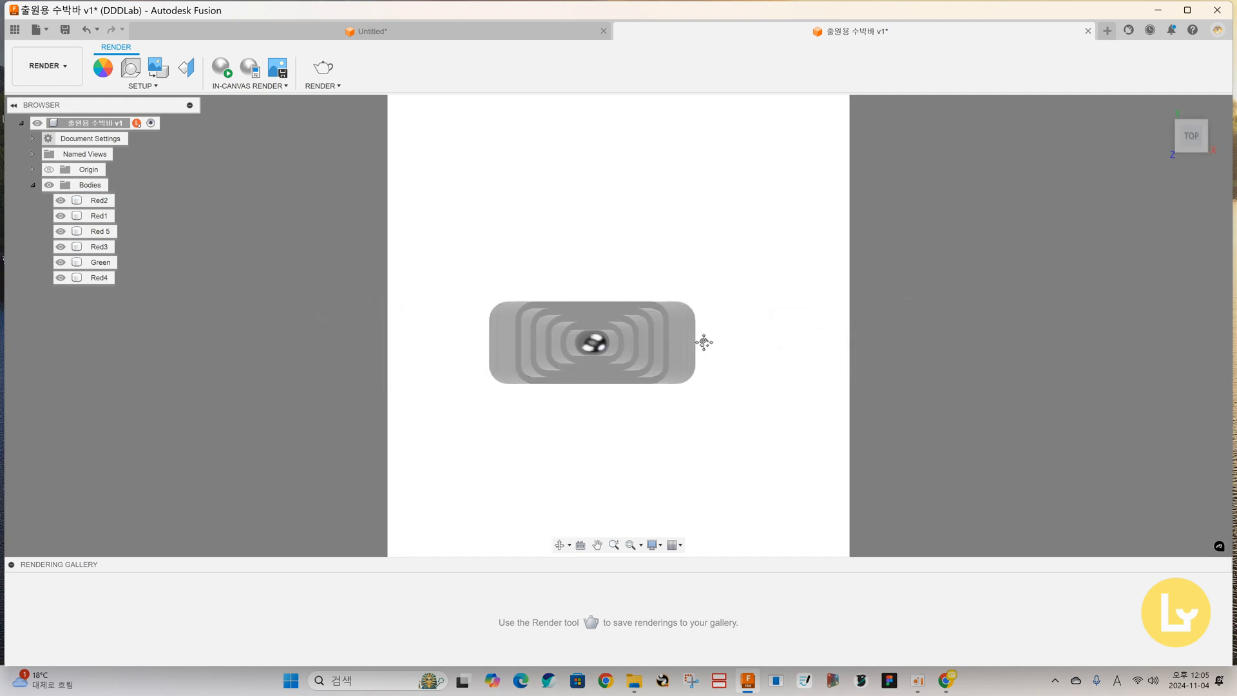
pyautogui.moveTo(701, 340); pyautogui.dragTo(733, 347, button='middle')
pyautogui.scroll(2, 733, 347)
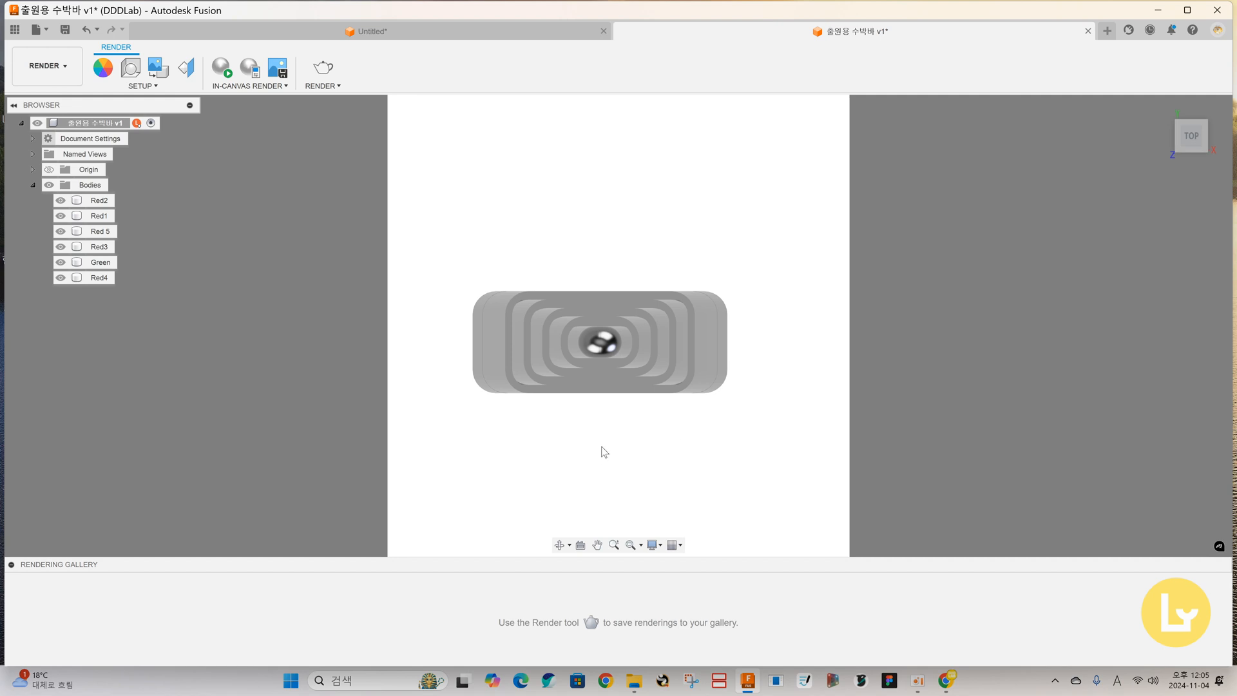
pyautogui.moveTo(616, 444)
pyautogui.mouseDown(button='middle')
pyautogui.moveTo(640, 442)
pyautogui.moveTo(624, 431)
pyautogui.mouseUp(button='middle')
pyautogui.scroll(4, 624, 432)
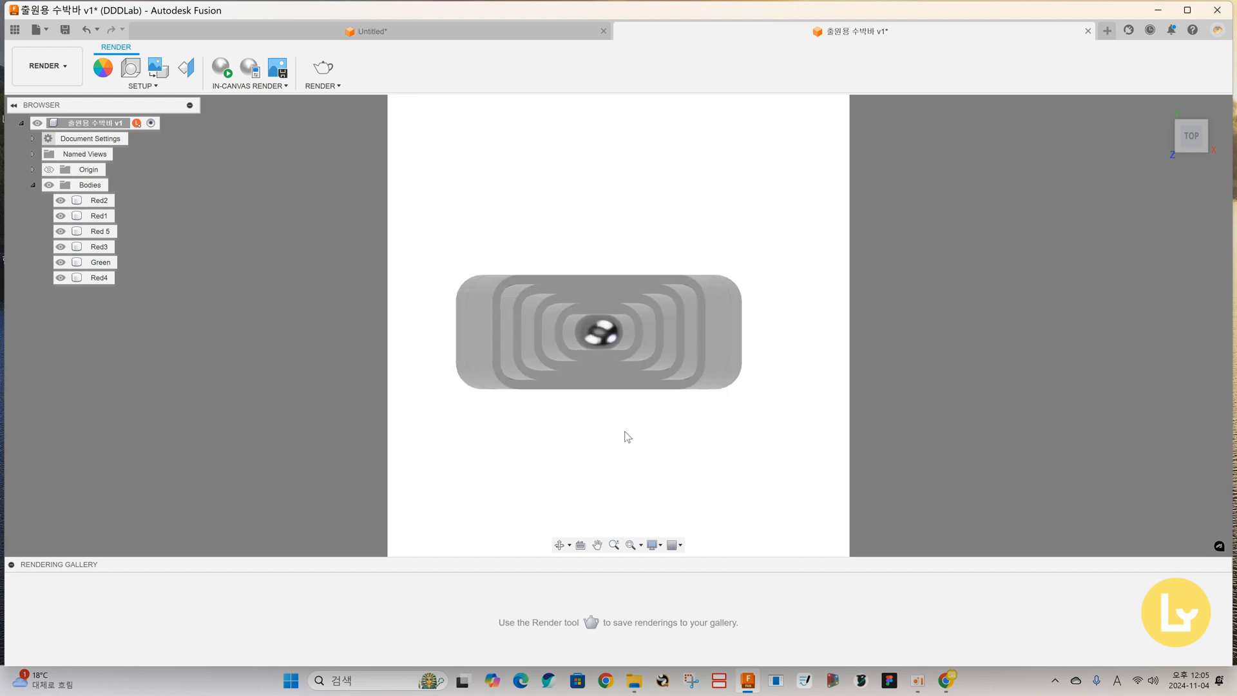
pyautogui.scroll(-2, 692, 397)
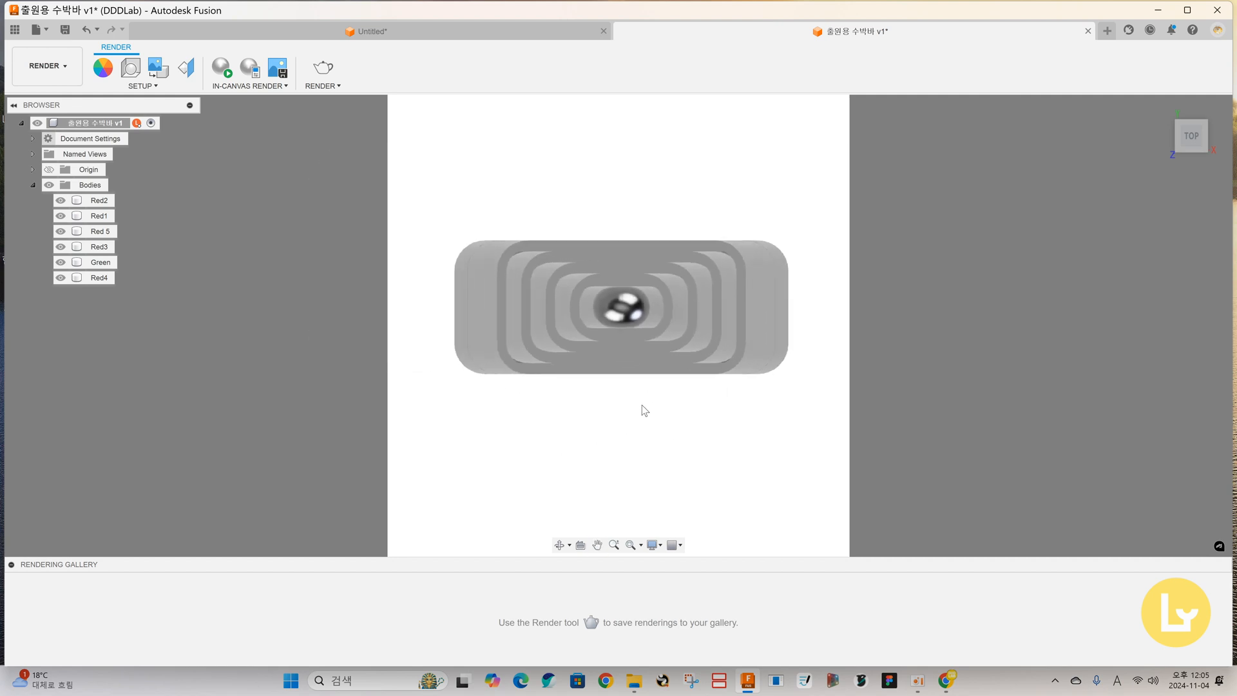
pyautogui.scroll(2, 625, 414)
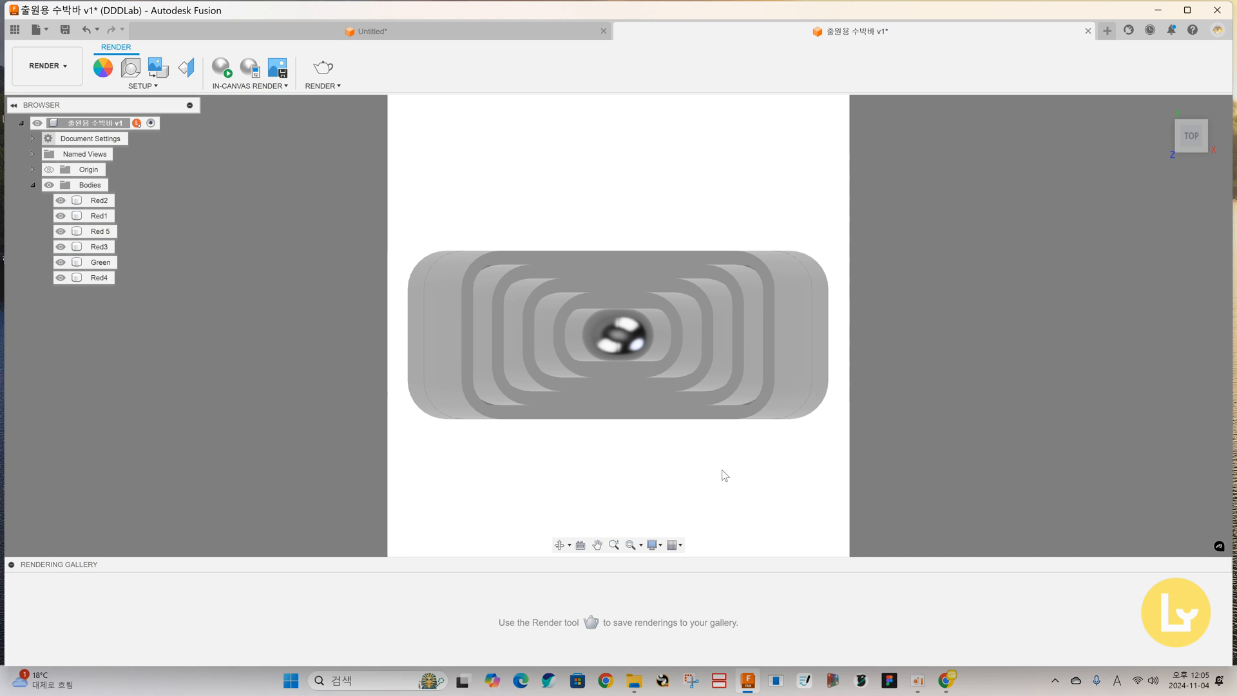
# Fit the whole front view centered in the square frame and compare it with the top view at the same scale.
pyautogui.click(1192, 161)
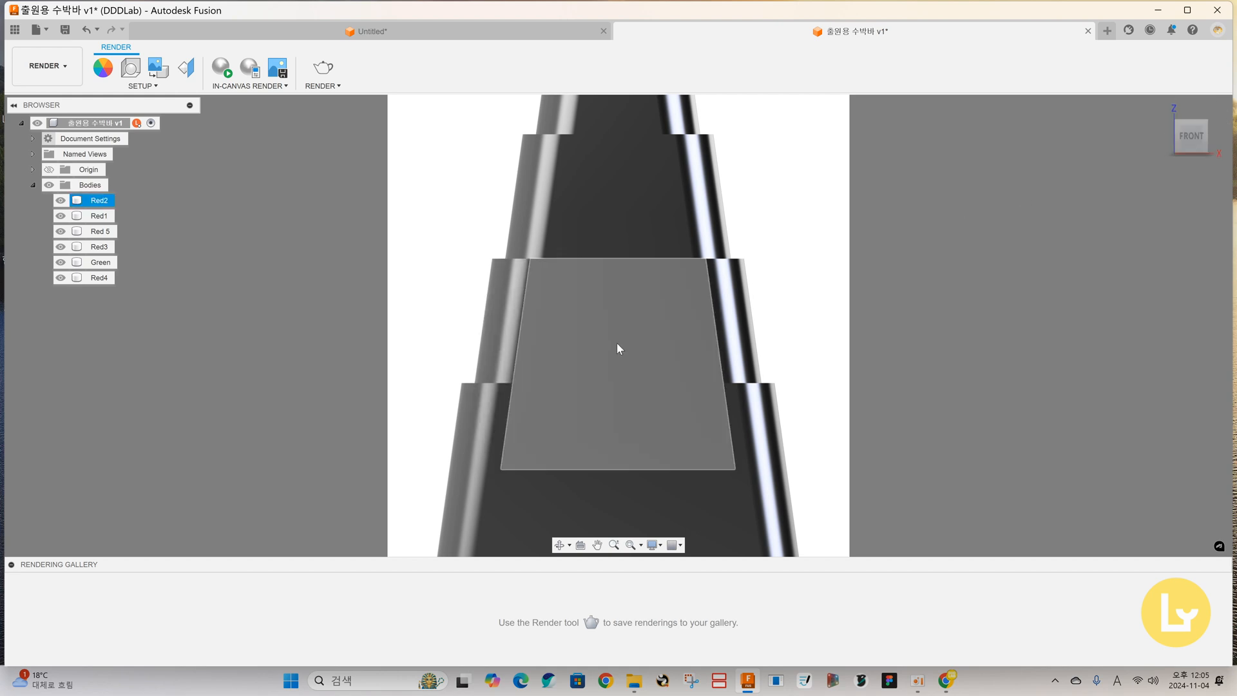
pyautogui.scroll(2, 586, 350)
pyautogui.scroll(-3, 585, 355)
pyautogui.scroll(-4, 584, 358)
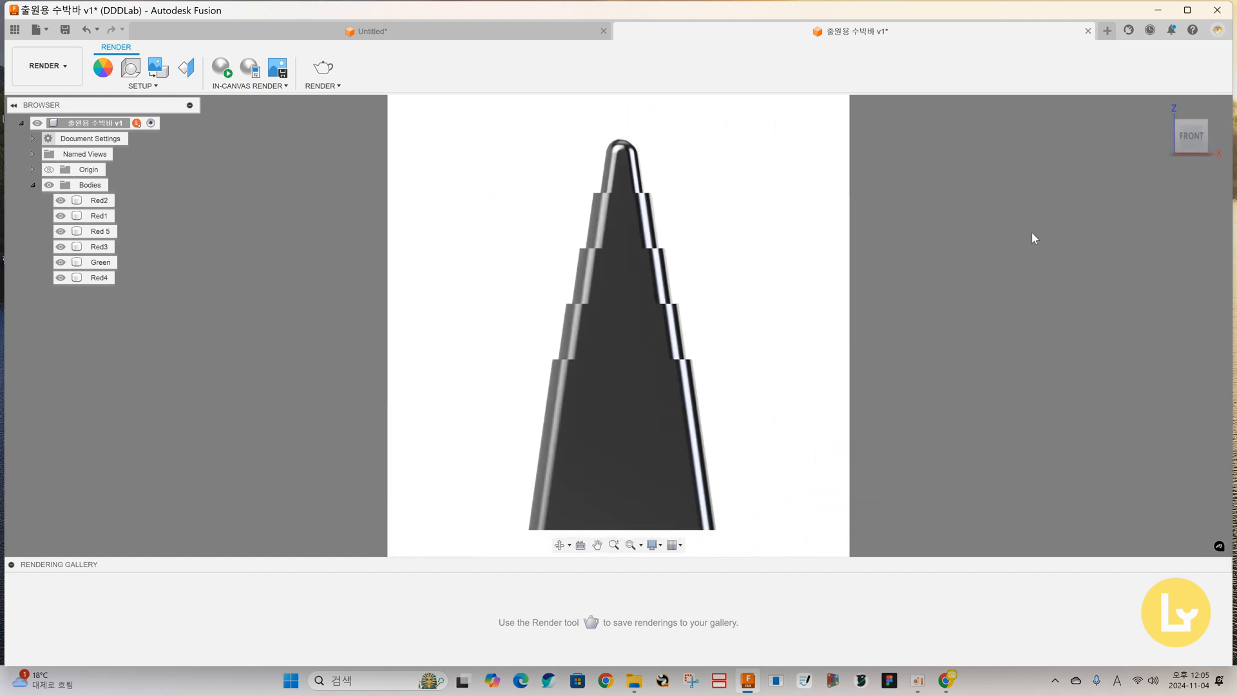
pyautogui.moveTo(1182, 147); pyautogui.dragTo(1199, 166)
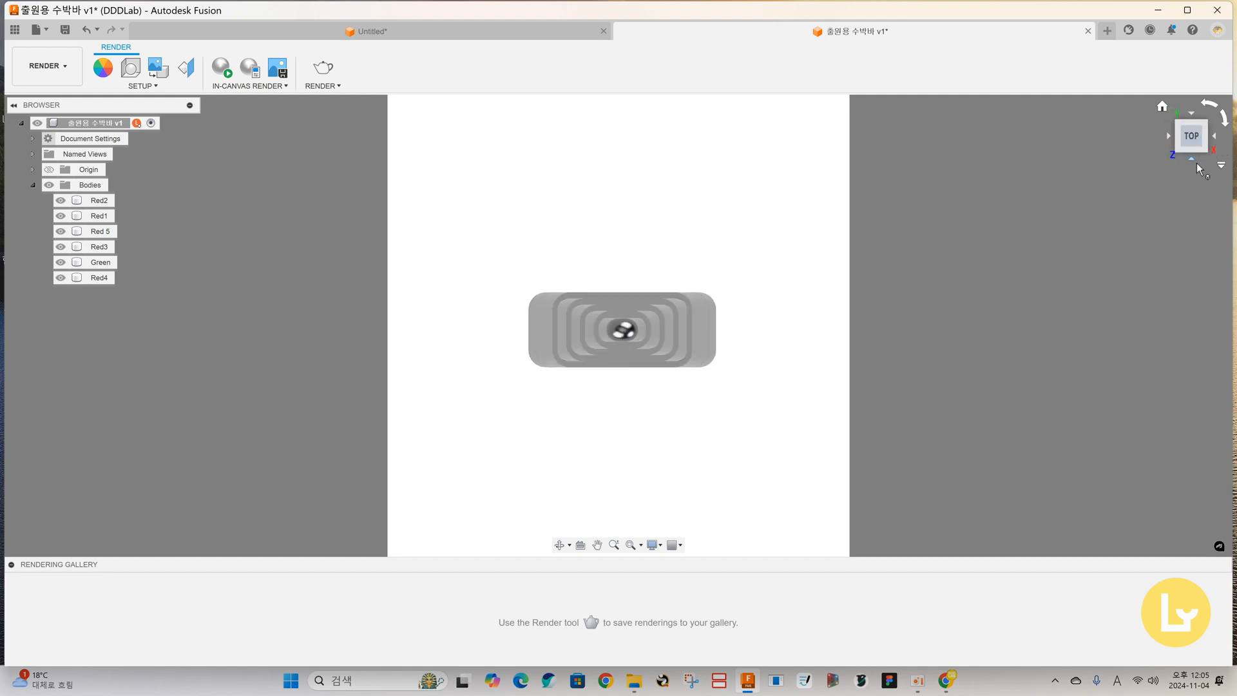
pyautogui.click(1195, 160)
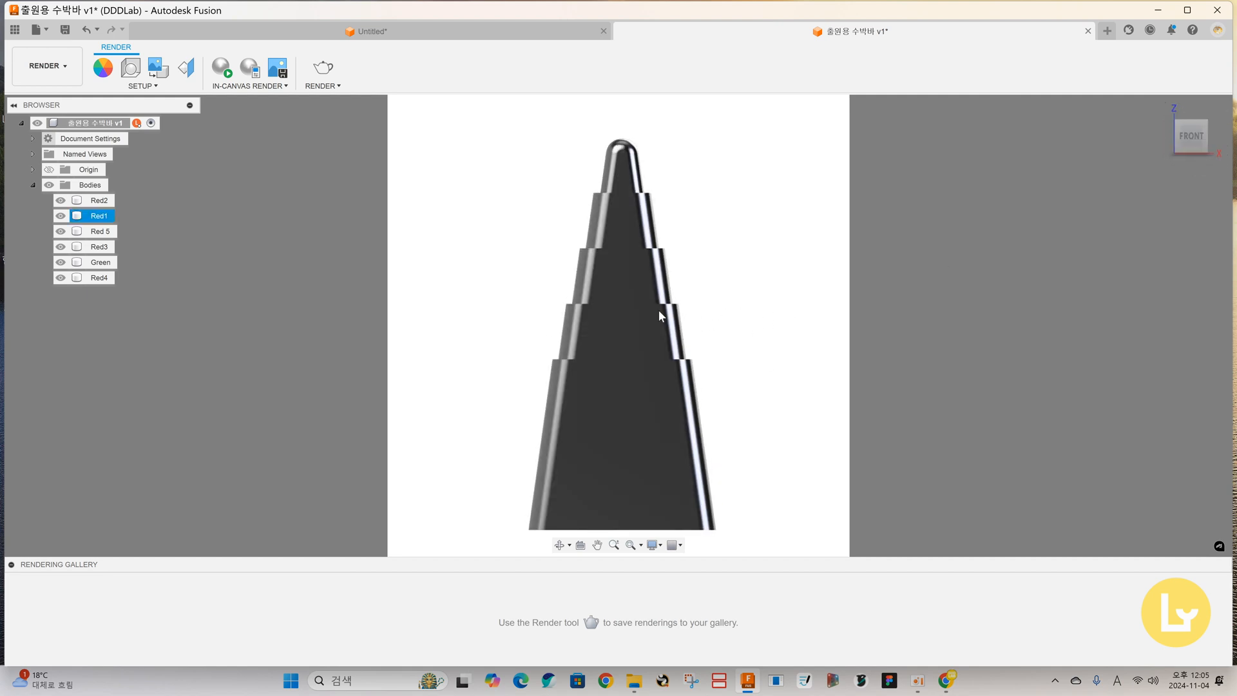
pyautogui.moveTo(738, 353); pyautogui.dragTo(718, 340, button='middle')
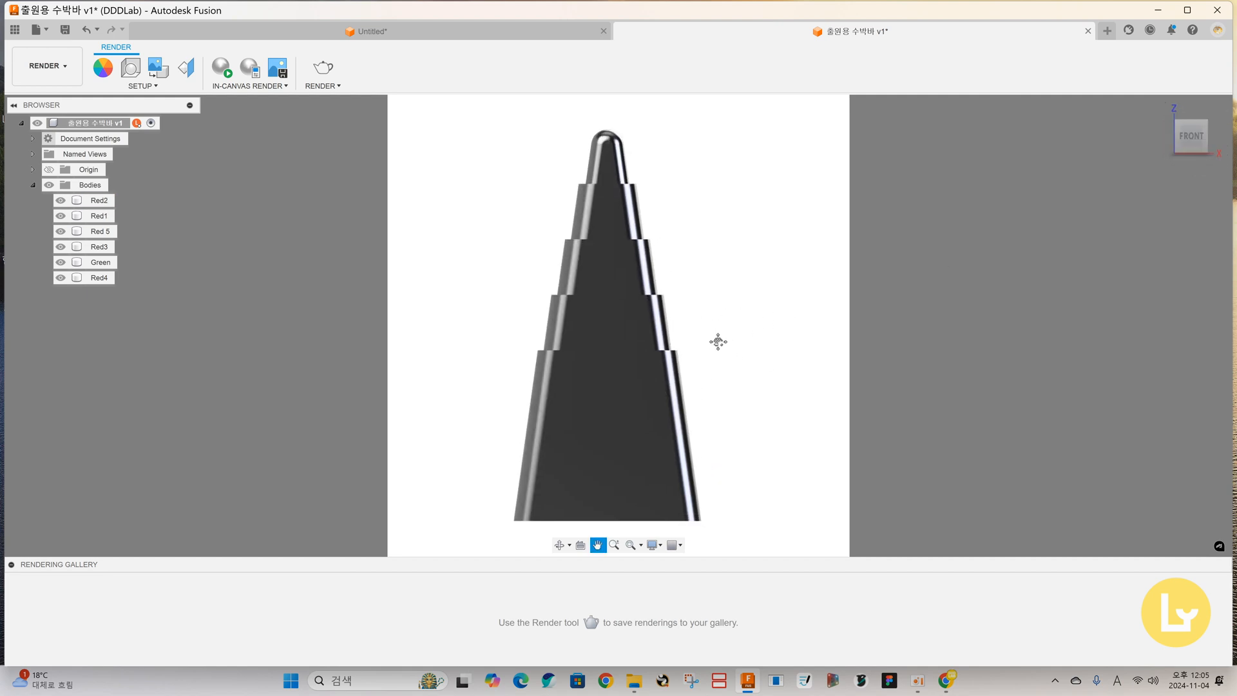
pyautogui.click(1191, 114)
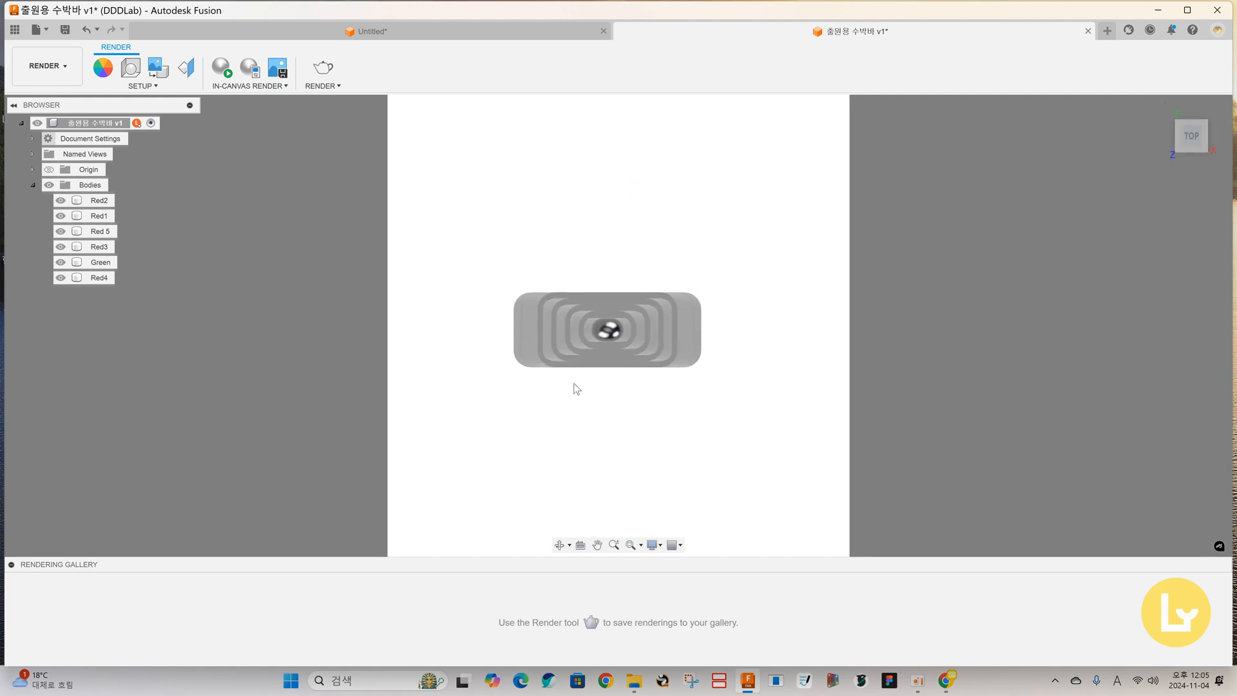
pyautogui.click(1193, 164)
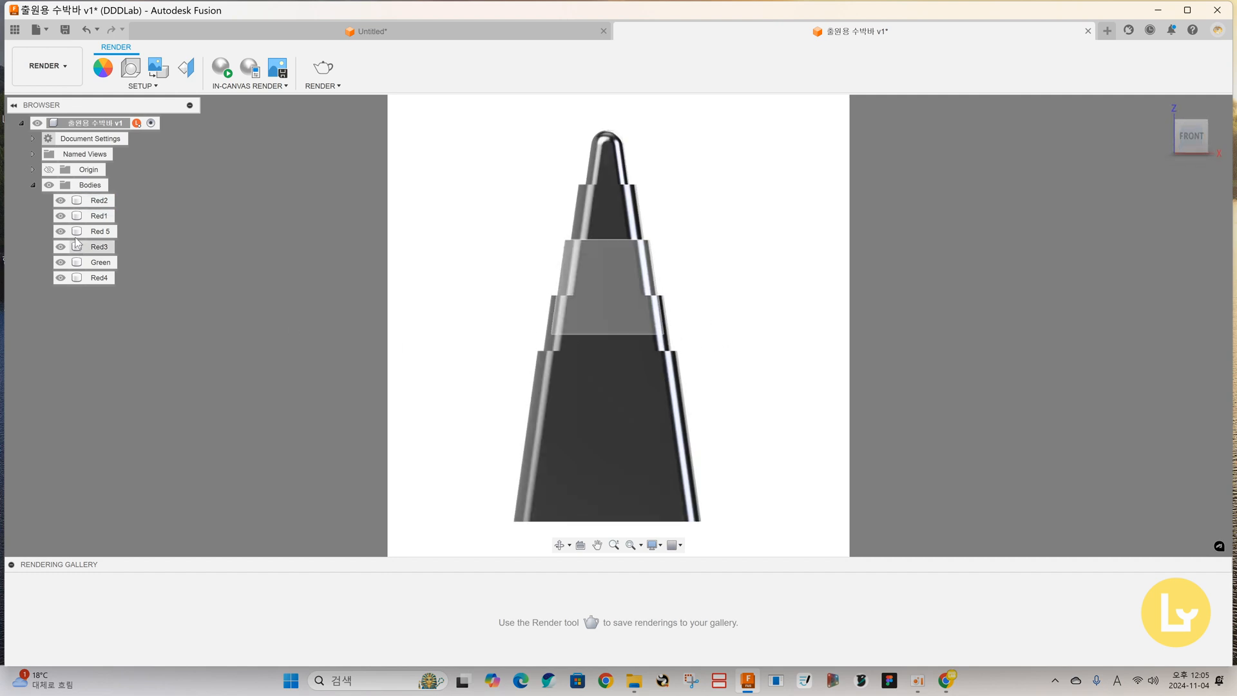
# Review the named views TOP, FRONT, RIGHT and HOME in the square frame, and return to FRONT.
pyautogui.click(33, 154)
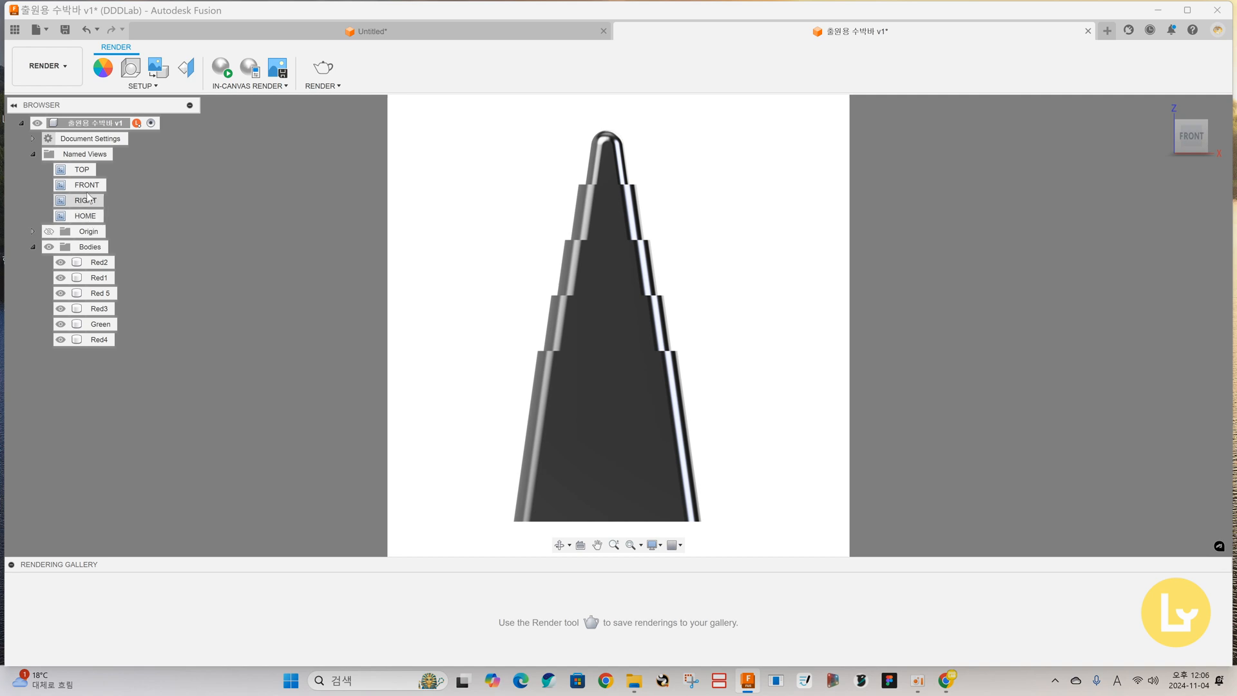
pyautogui.click(82, 170)
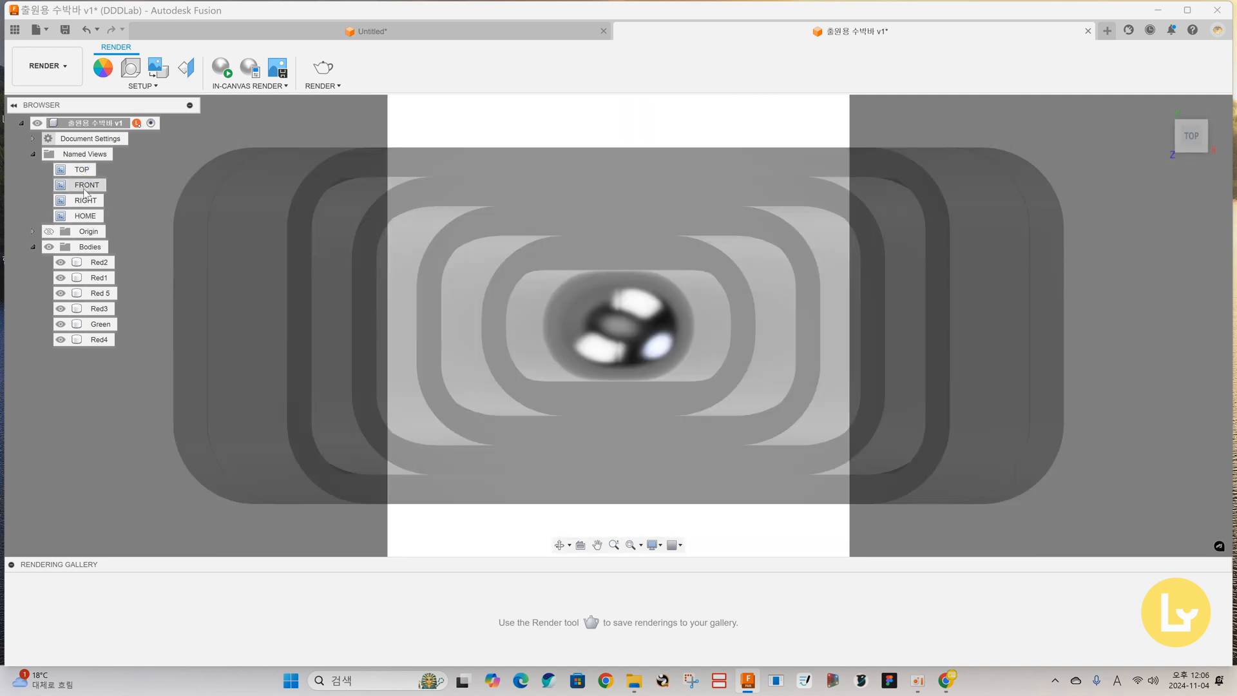
pyautogui.click(85, 189)
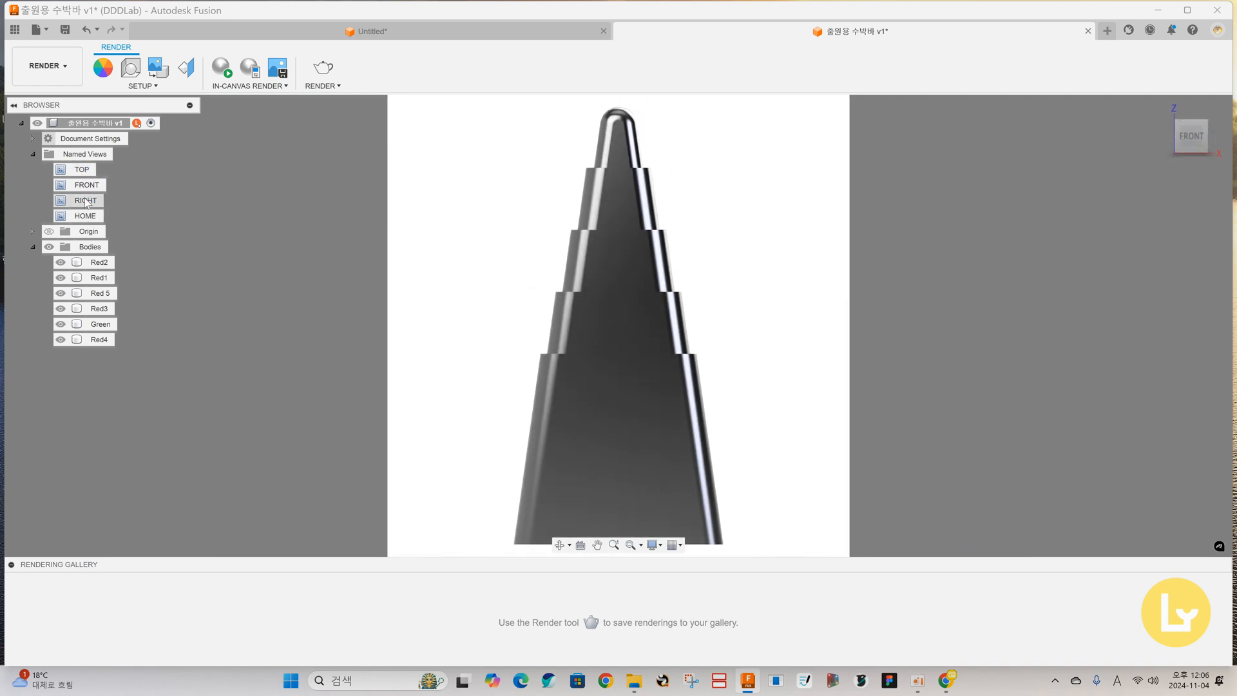
pyautogui.click(87, 201)
pyautogui.doubleClick(88, 216)
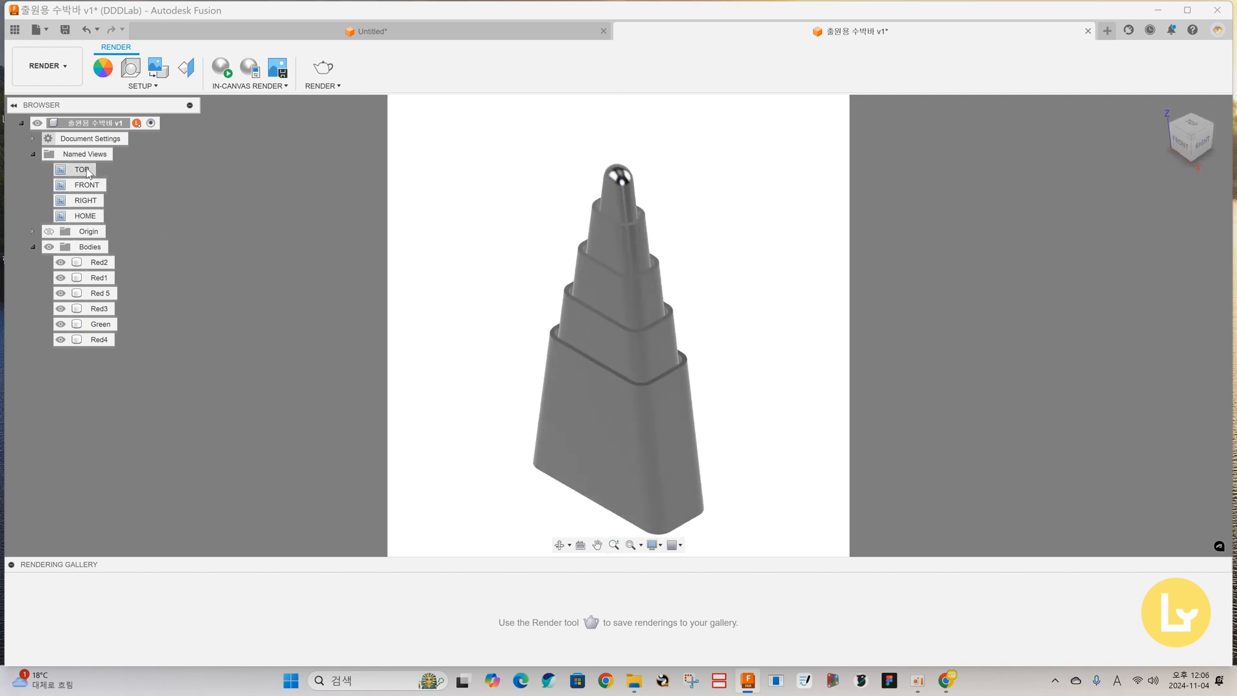
pyautogui.doubleClick(77, 183)
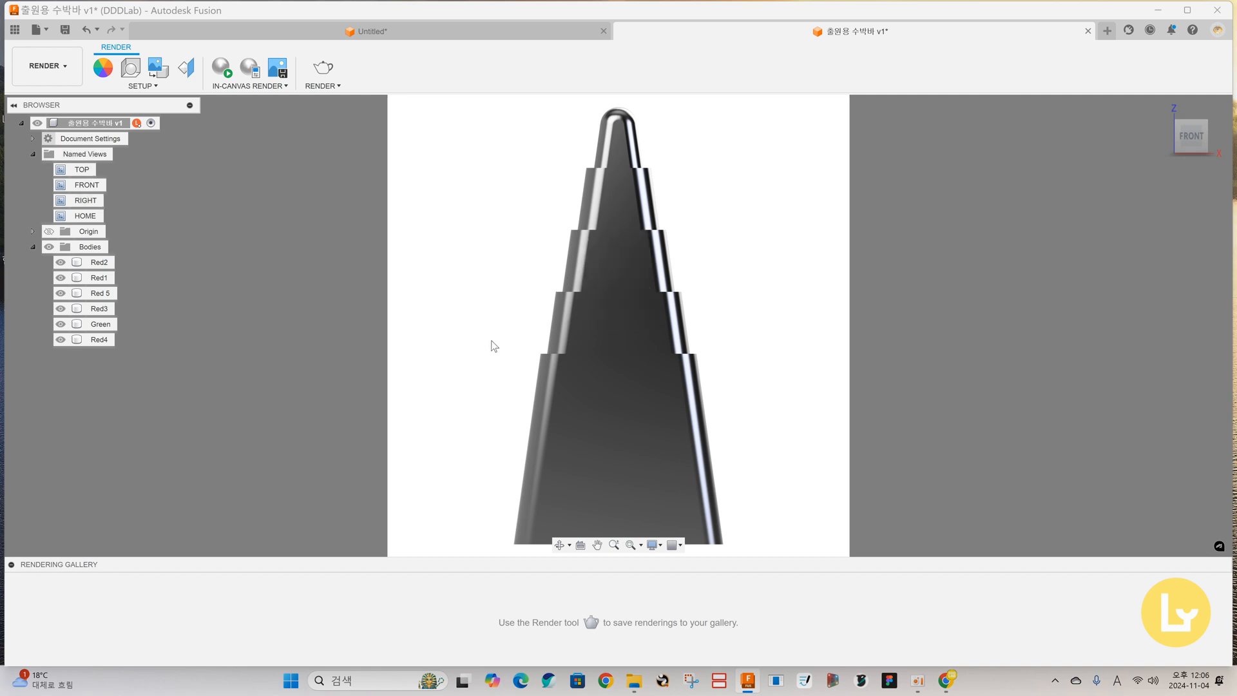
# Adjust the front view's scale and position so the whole popsicle sits centered in the square frame with a margin around it.
pyautogui.scroll(-1, 496, 345)
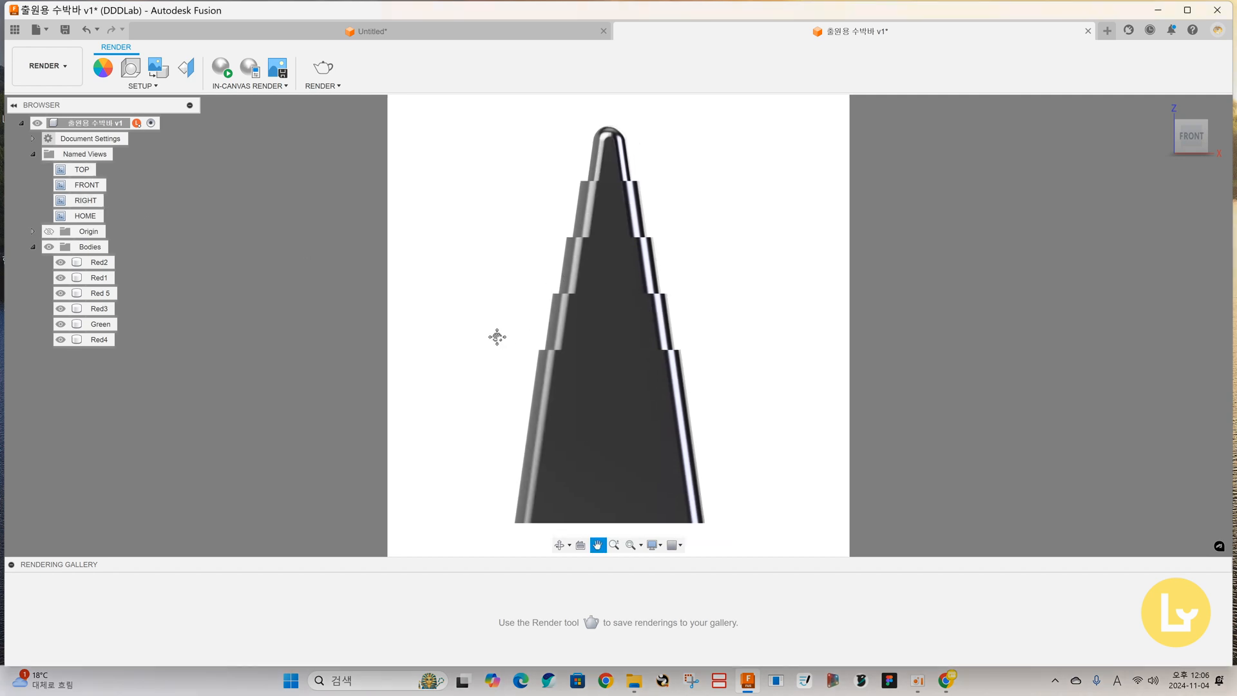
pyautogui.click(614, 544)
pyautogui.moveTo(520, 317)
pyautogui.mouseDown()
pyautogui.moveTo(516, 293)
pyautogui.moveTo(509, 321)
pyautogui.mouseUp()
pyautogui.moveTo(503, 339); pyautogui.dragTo(509, 337, button='middle')
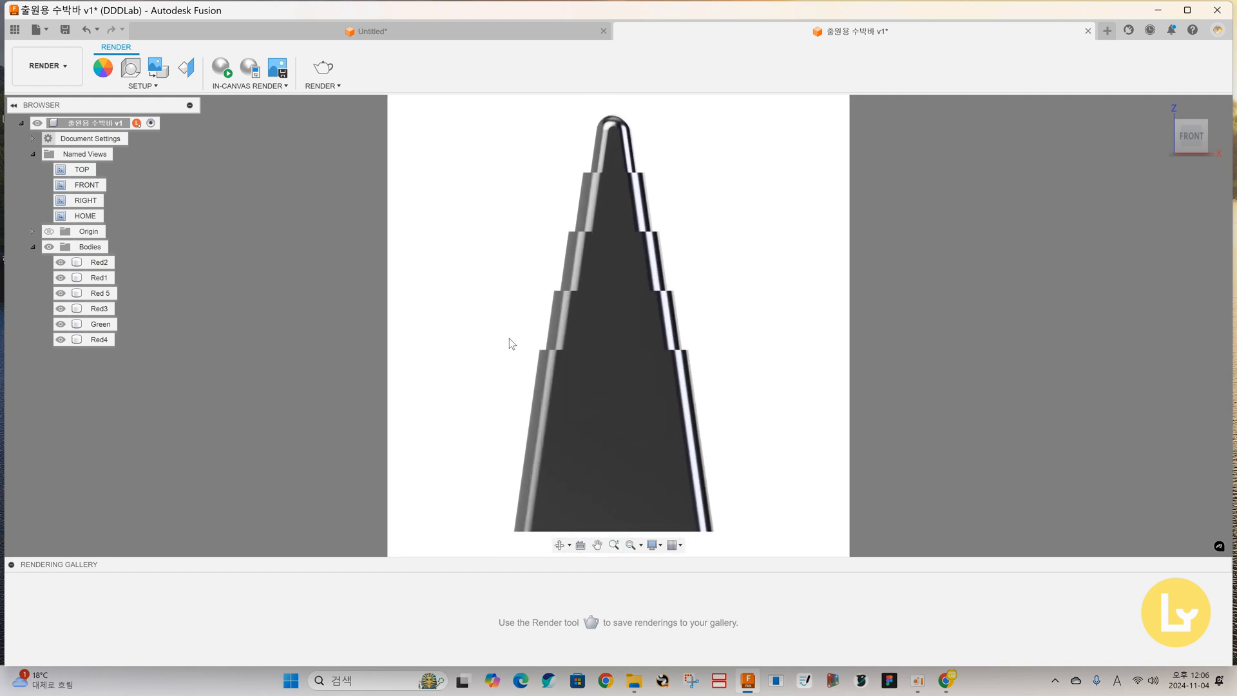
pyautogui.click(614, 545)
pyautogui.moveTo(483, 348)
pyautogui.mouseDown()
pyautogui.moveTo(480, 331)
pyautogui.moveTo(498, 347)
pyautogui.mouseUp()
pyautogui.scroll(-5, 499, 348)
pyautogui.moveTo(478, 342); pyautogui.dragTo(517, 322, button='middle')
pyautogui.moveTo(647, 462); pyautogui.dragTo(664, 459, button='middle')
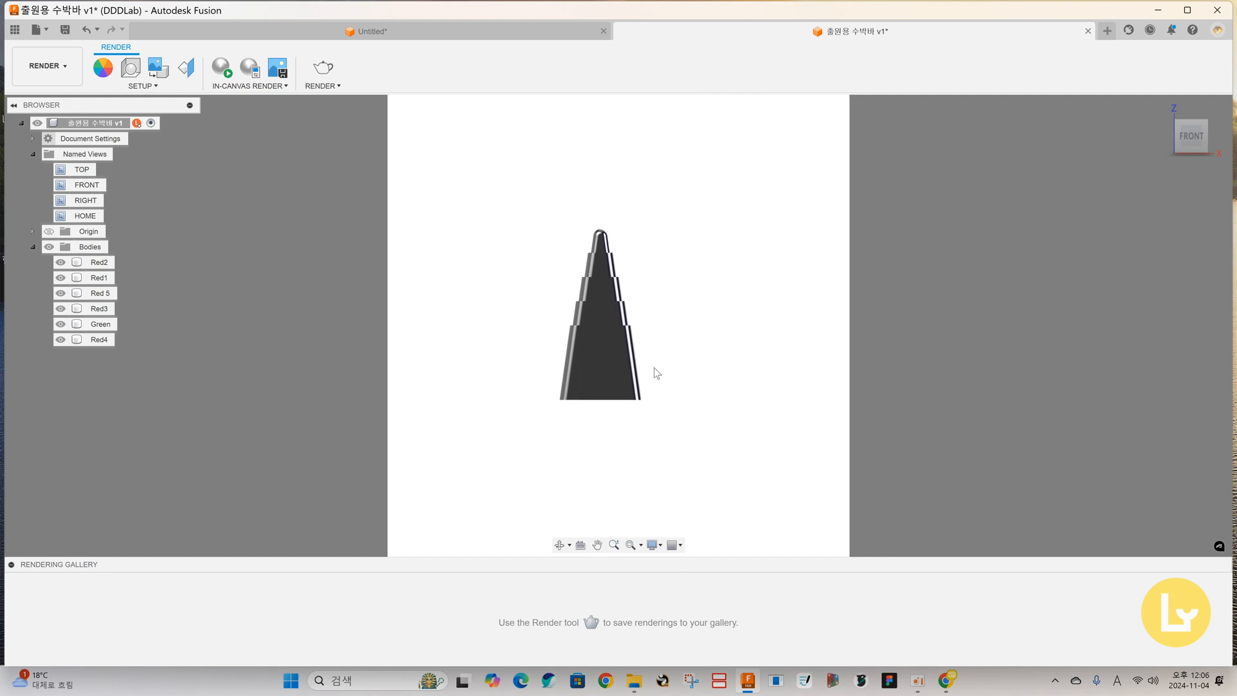
pyautogui.moveTo(655, 376); pyautogui.dragTo(676, 384, button='middle')
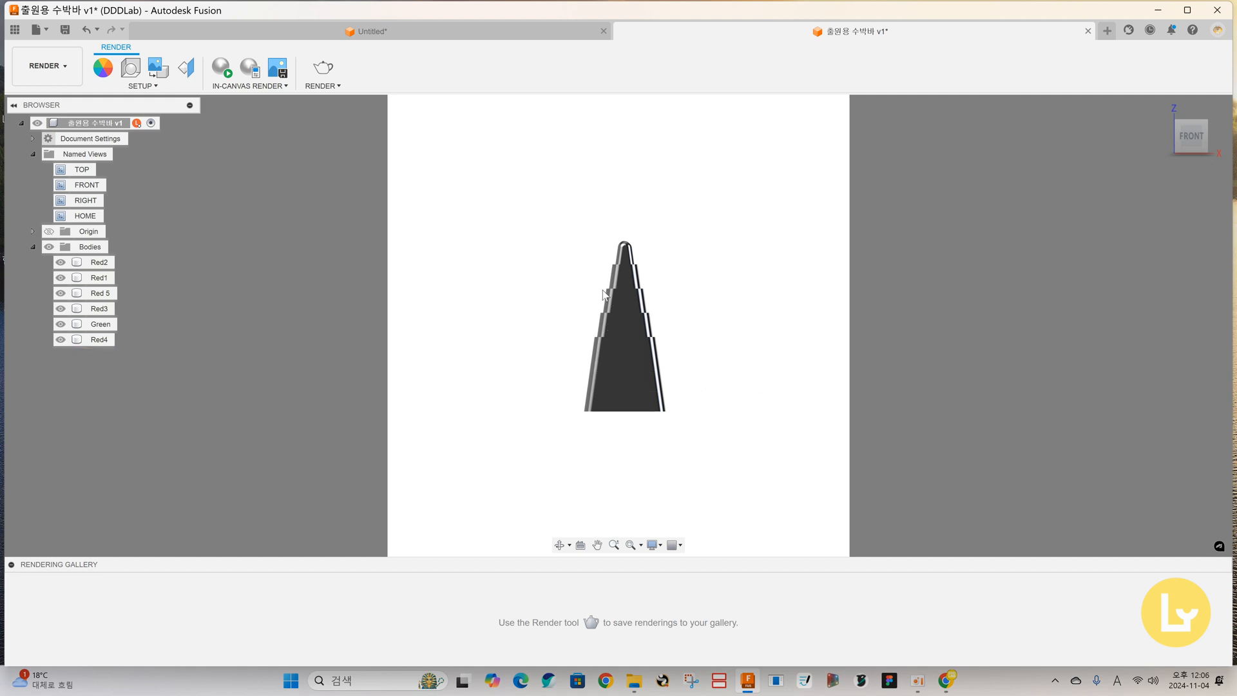
pyautogui.scroll(5, 670, 339)
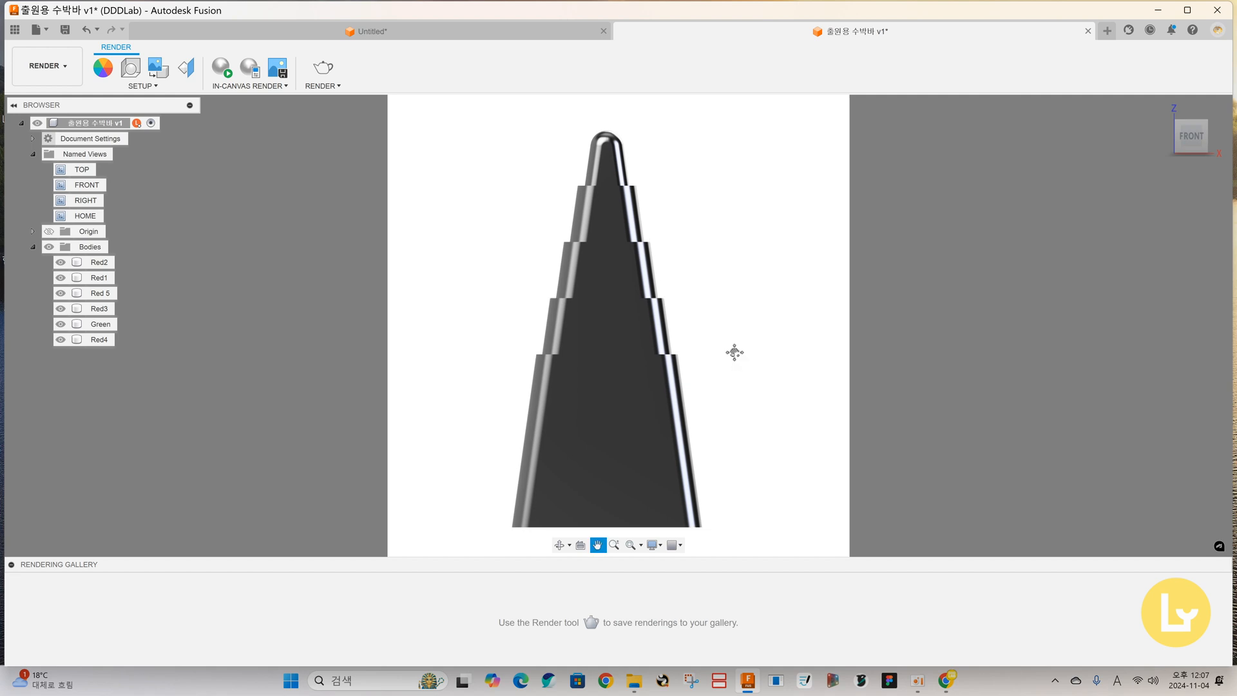
pyautogui.moveTo(735, 352); pyautogui.dragTo(739, 349, button='middle')
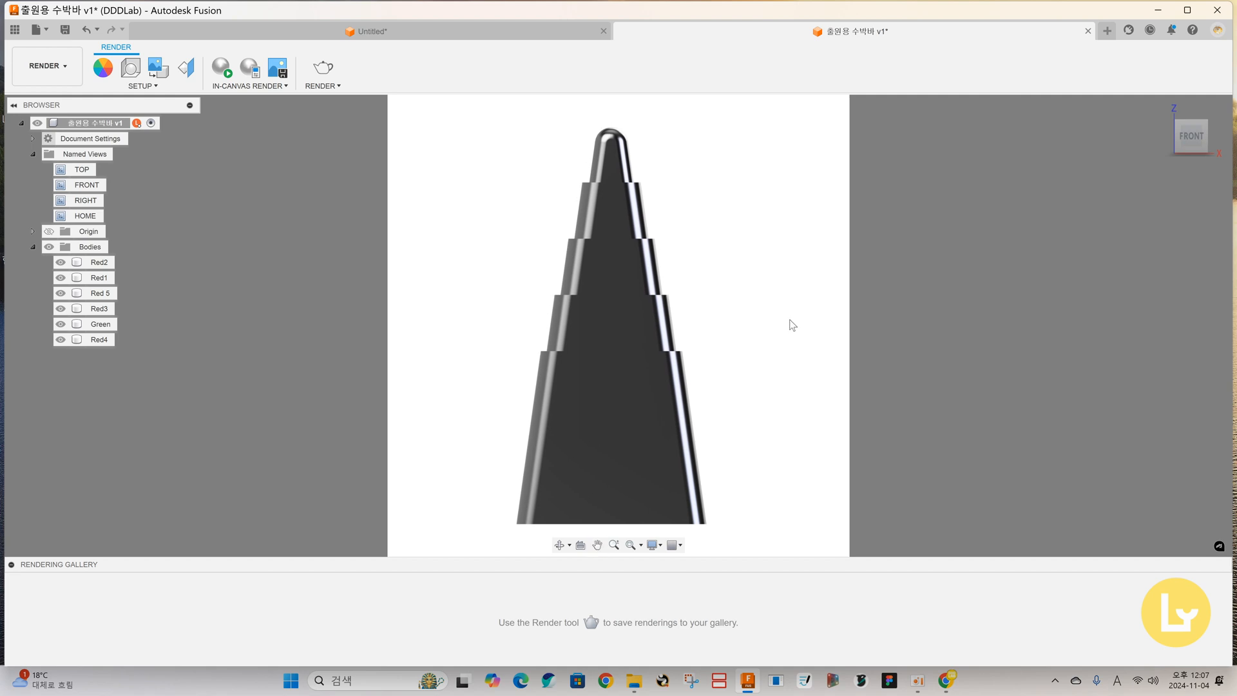
# Save the current framing of the front view as a new named view called 정.
pyautogui.rightClick(77, 157)
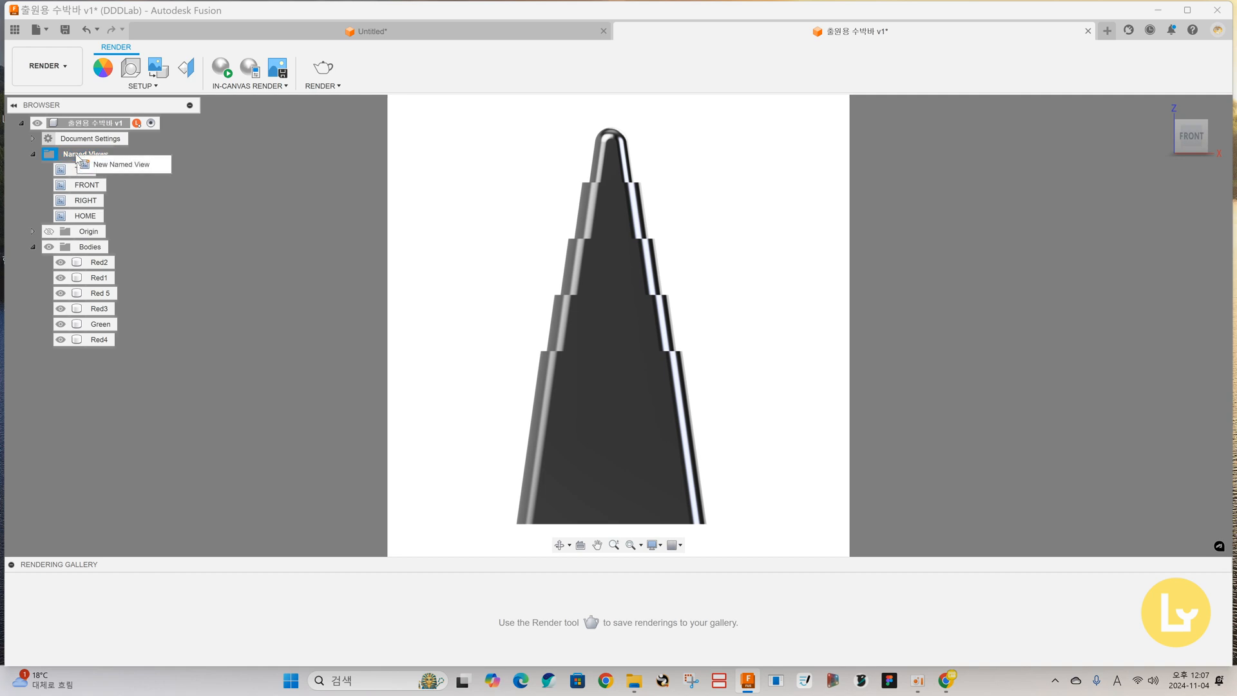
pyautogui.click(76, 155)
pyautogui.rightClick(73, 156)
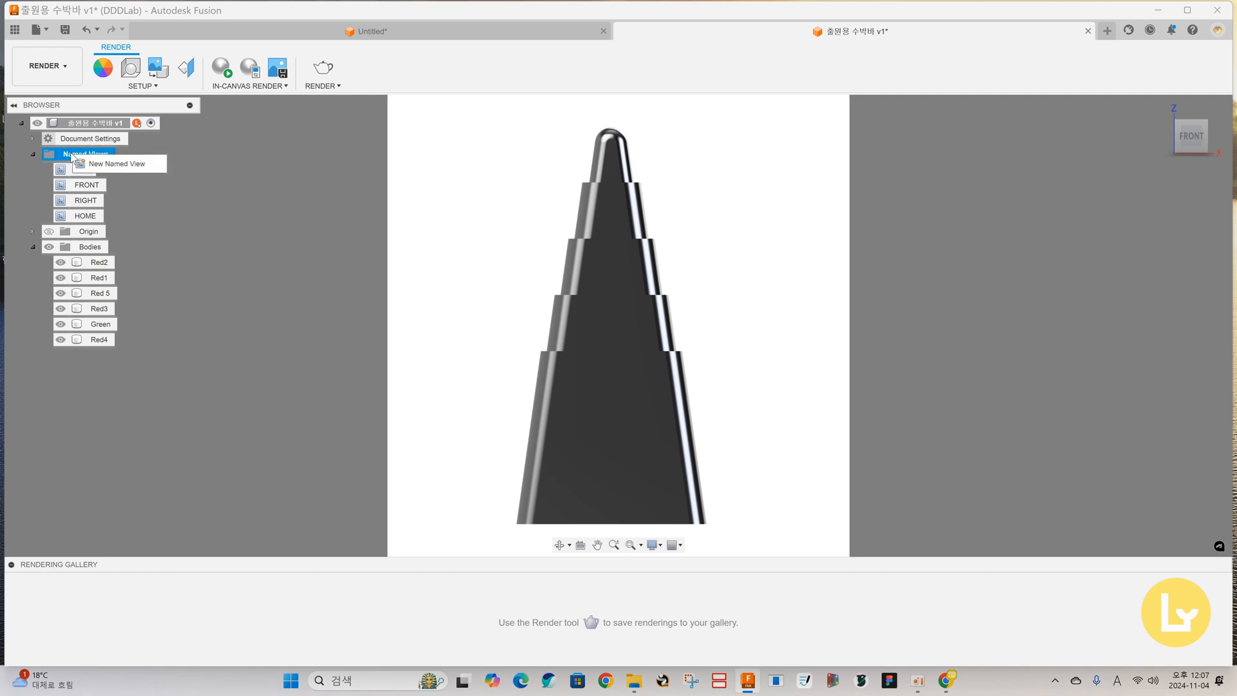
pyautogui.click(122, 164)
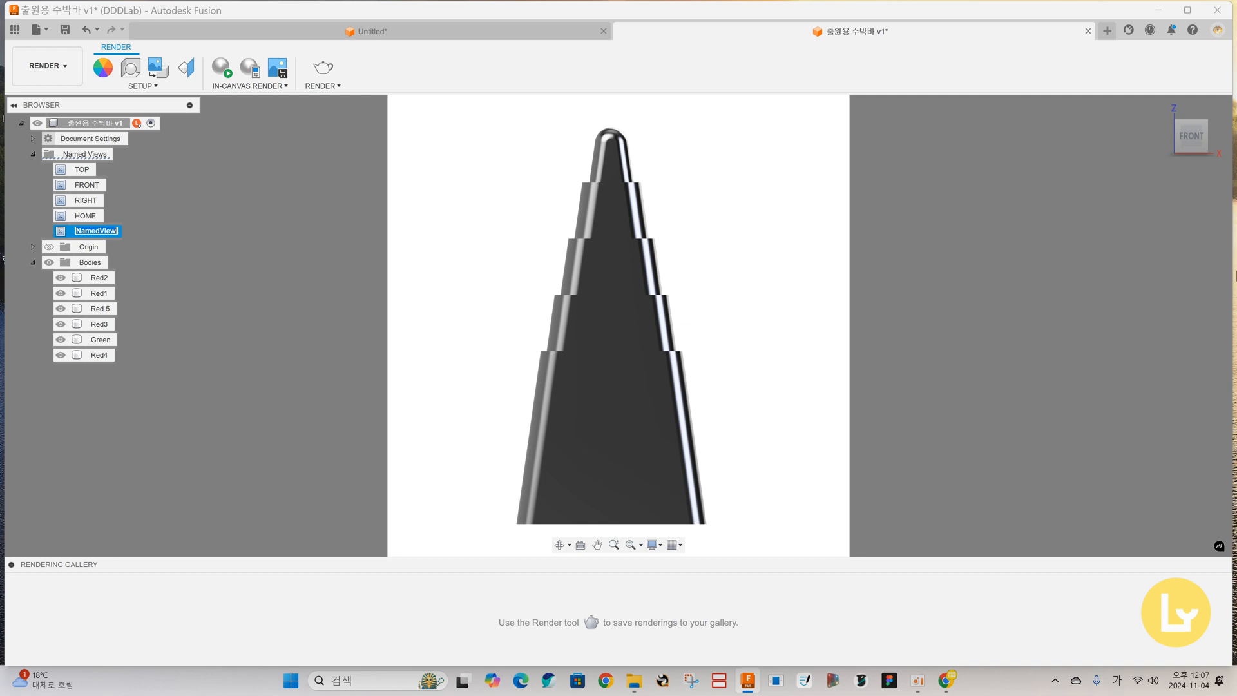
pyautogui.press('BackSpace')
pyautogui.press('Return')
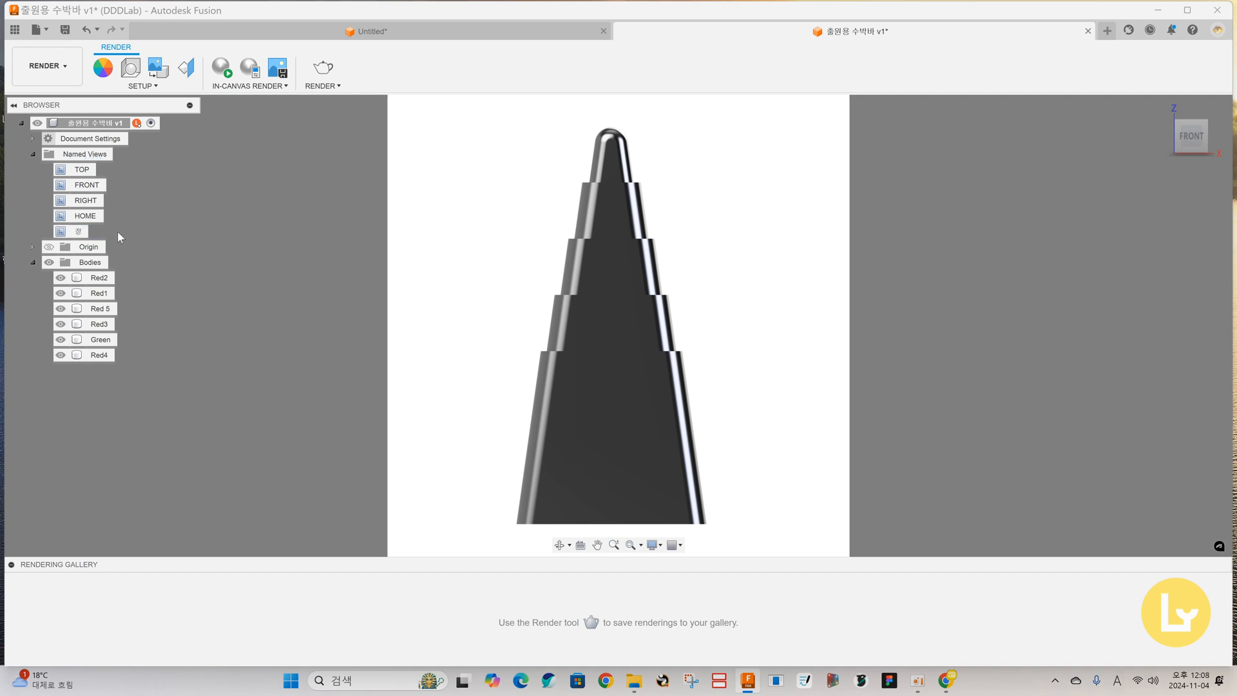
# Check in the scene settings that the camera is set to Orthographic.
pyautogui.click(117, 230)
pyautogui.click(76, 233)
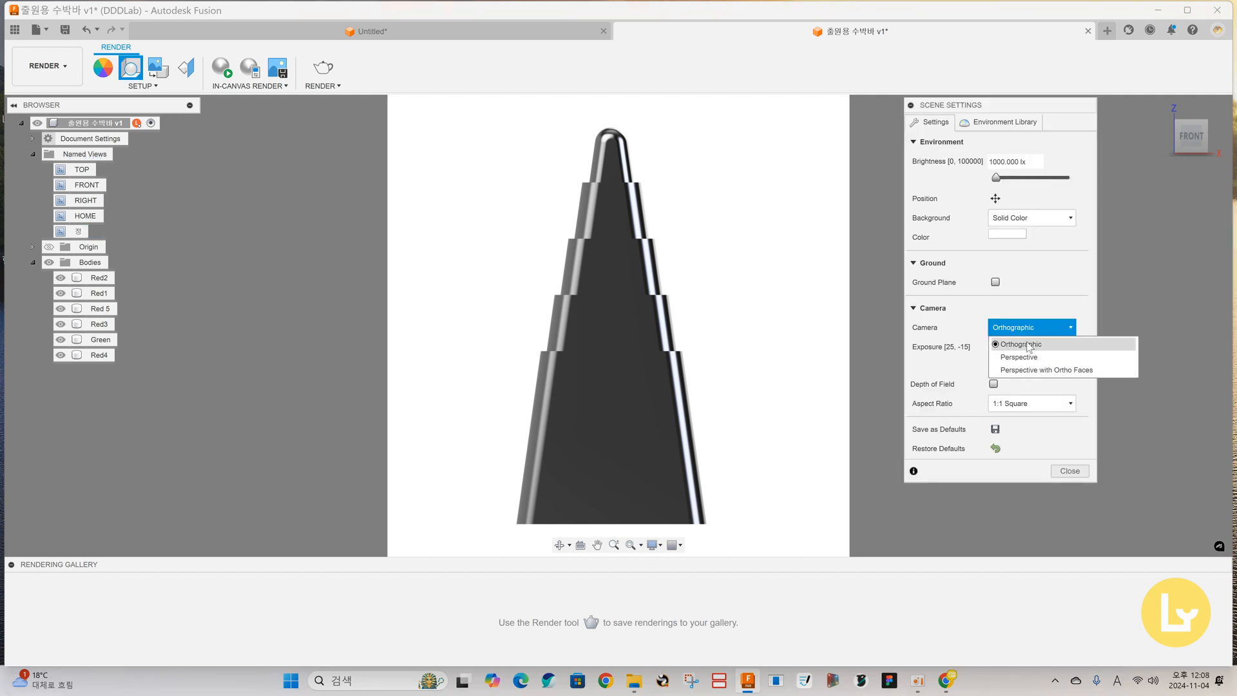
pyautogui.click(1010, 342)
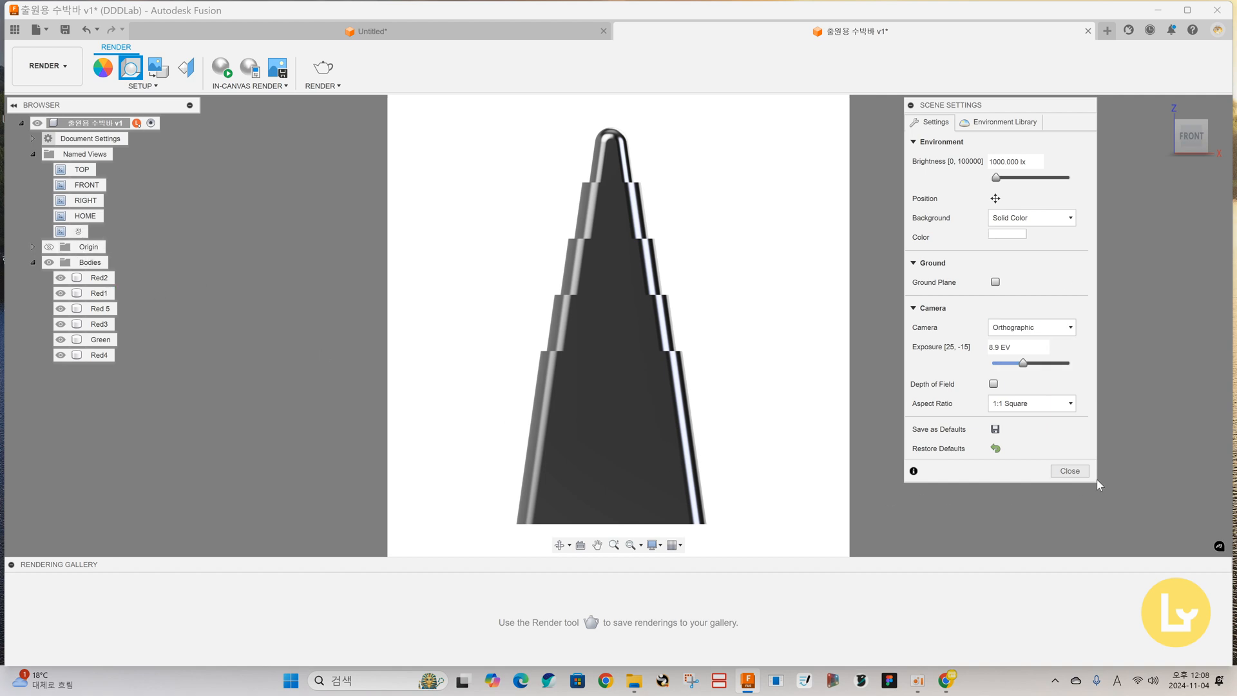
pyautogui.click(1070, 471)
# Switch to the Design workspace and back to Render, and recall the saved view 정 to test its framing.
pyautogui.click(60, 67)
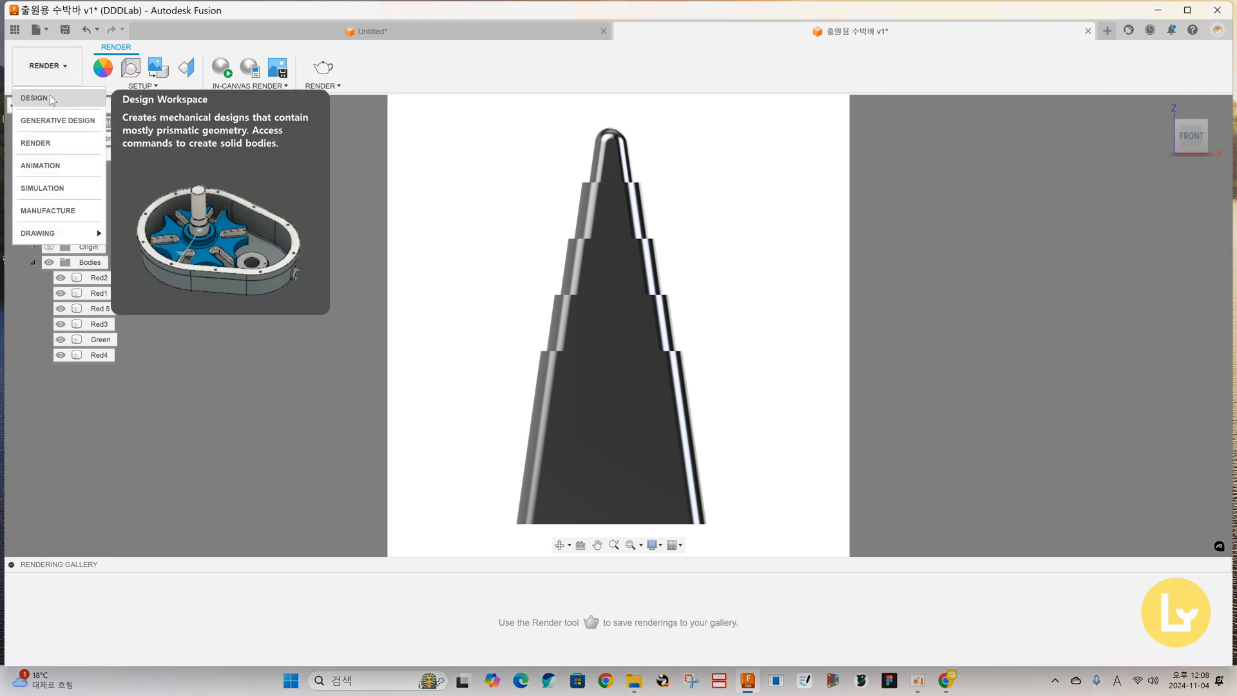
pyautogui.click(45, 98)
pyautogui.click(50, 70)
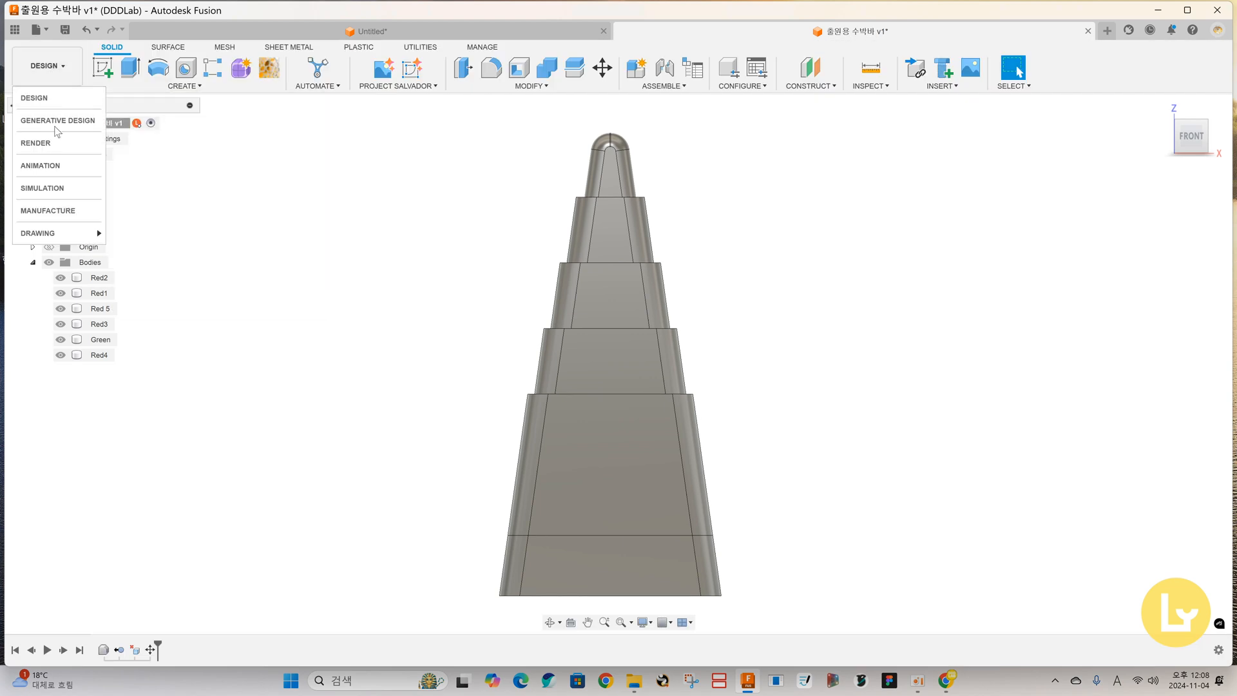
pyautogui.click(61, 144)
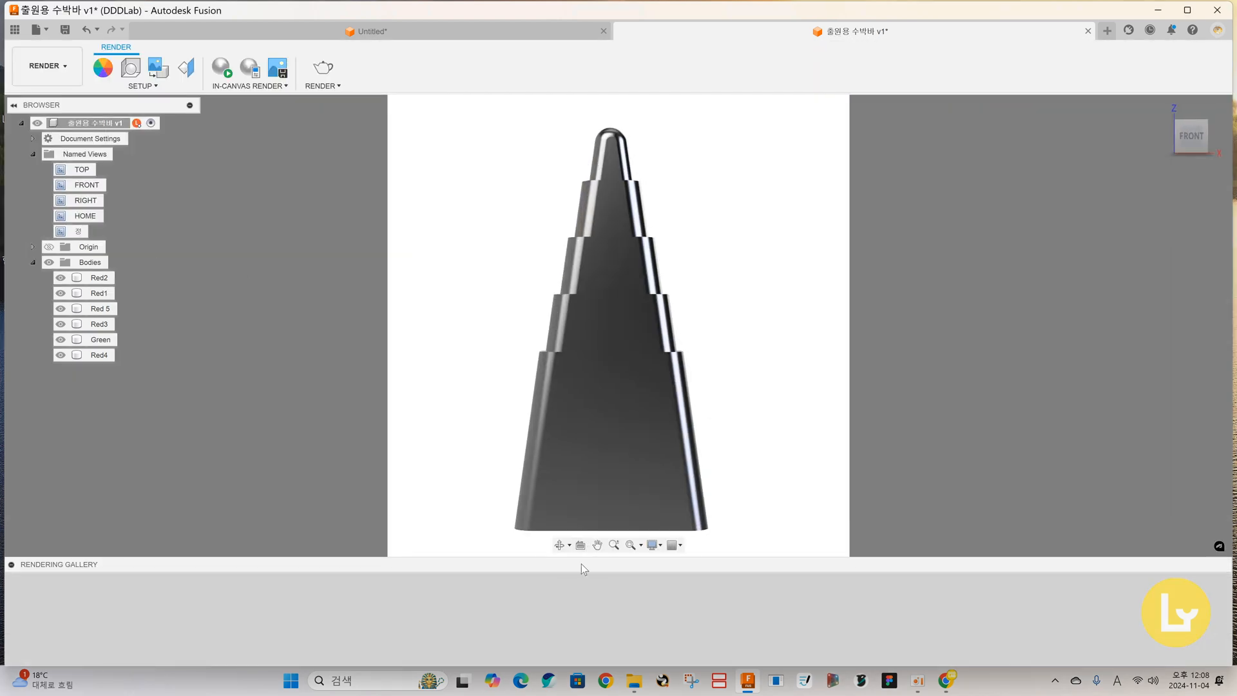
pyautogui.doubleClick(77, 231)
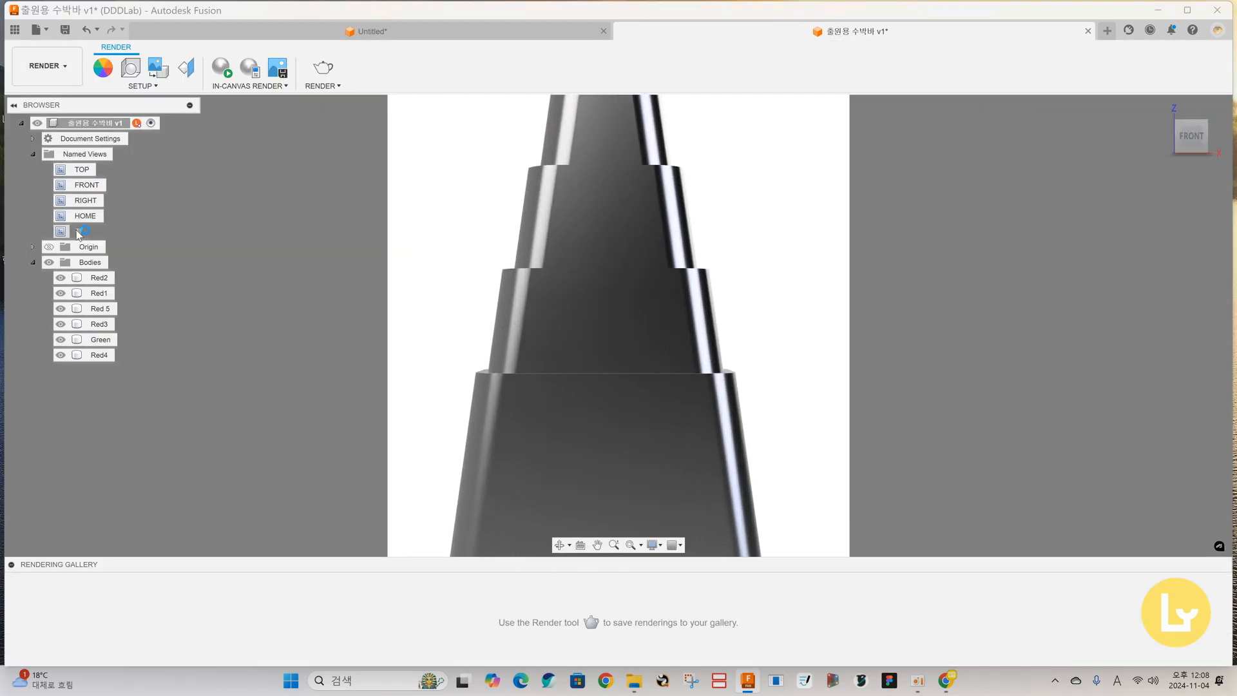
pyautogui.click(511, 311)
pyautogui.click(504, 295)
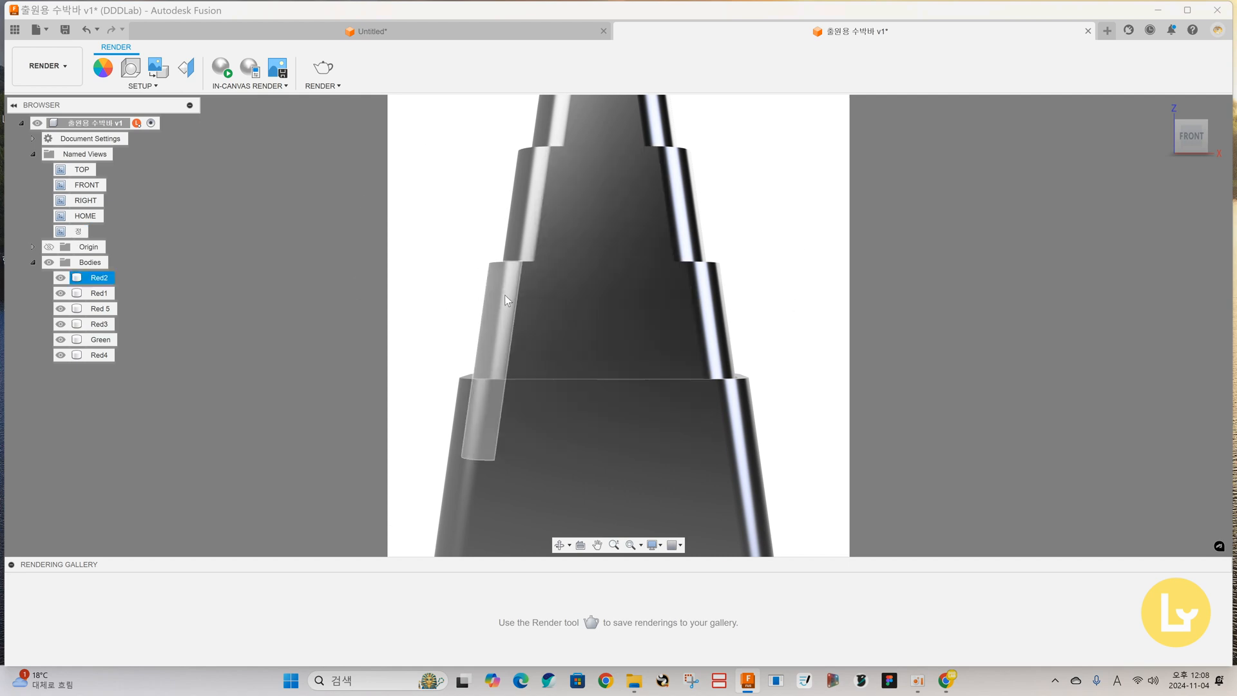
# Set the scene camera to Orthographic and restore the saved named view 정.
pyautogui.click(132, 70)
pyautogui.click(1006, 330)
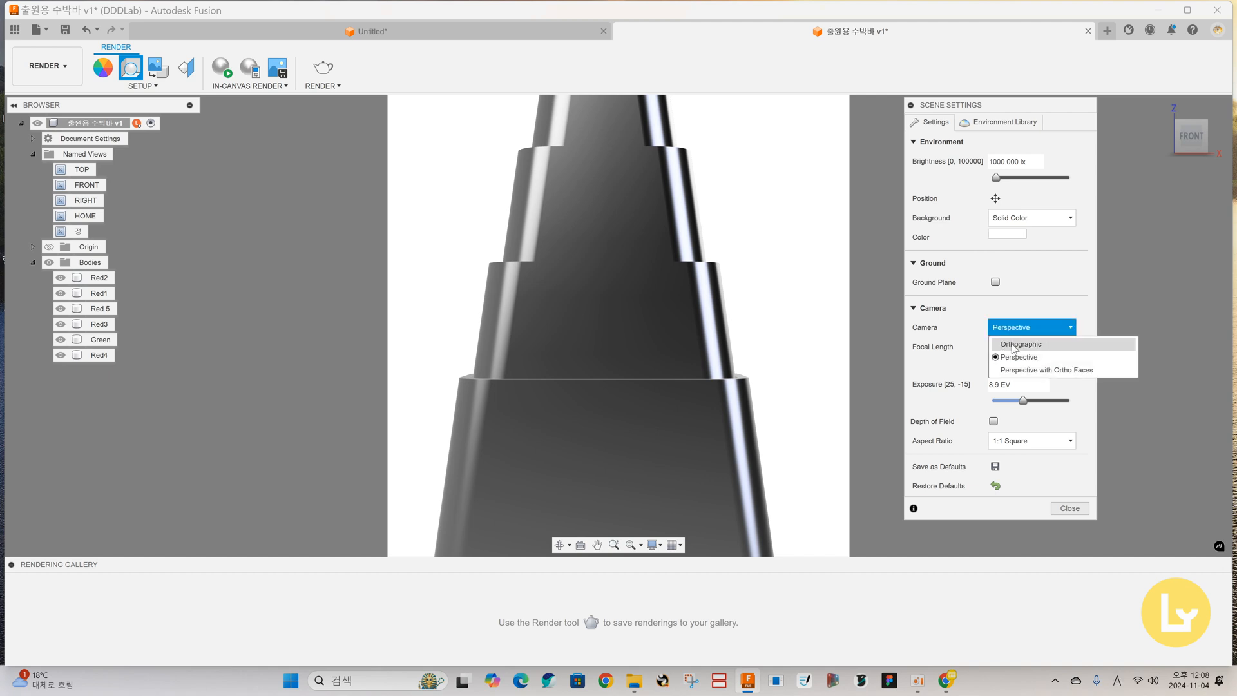
pyautogui.click(1006, 346)
pyautogui.doubleClick(76, 231)
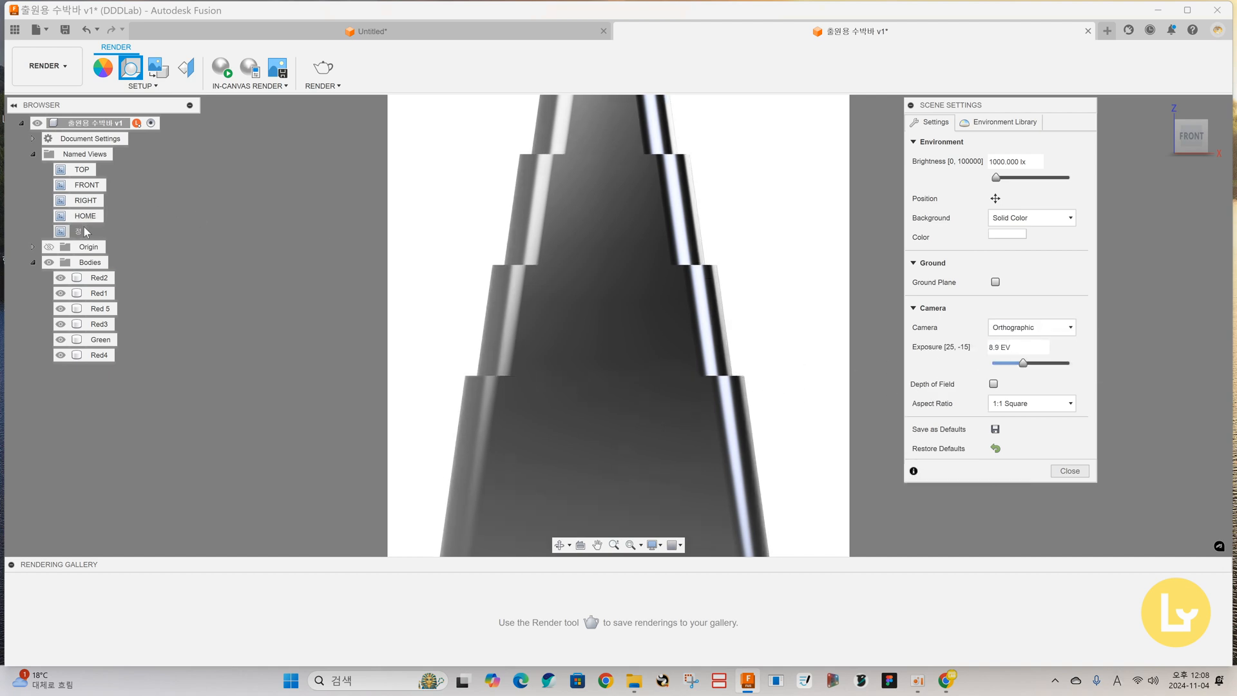
pyautogui.click(1064, 471)
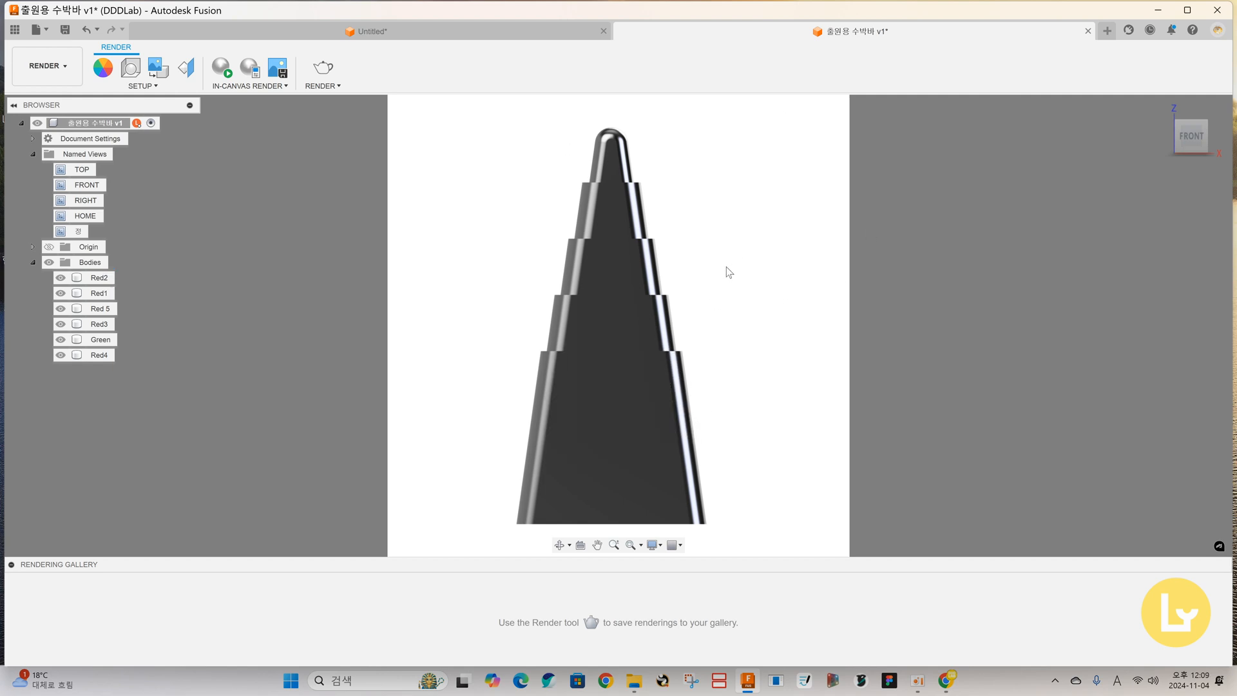
pyautogui.click(587, 354)
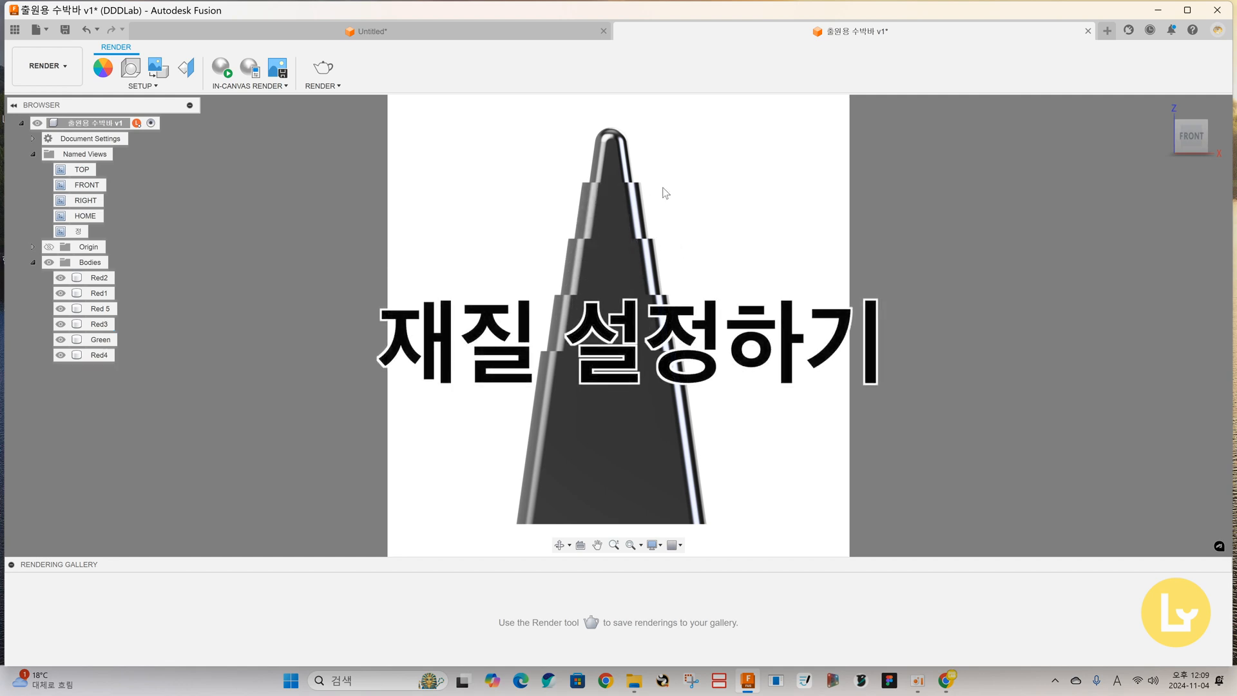
pyautogui.click(643, 350)
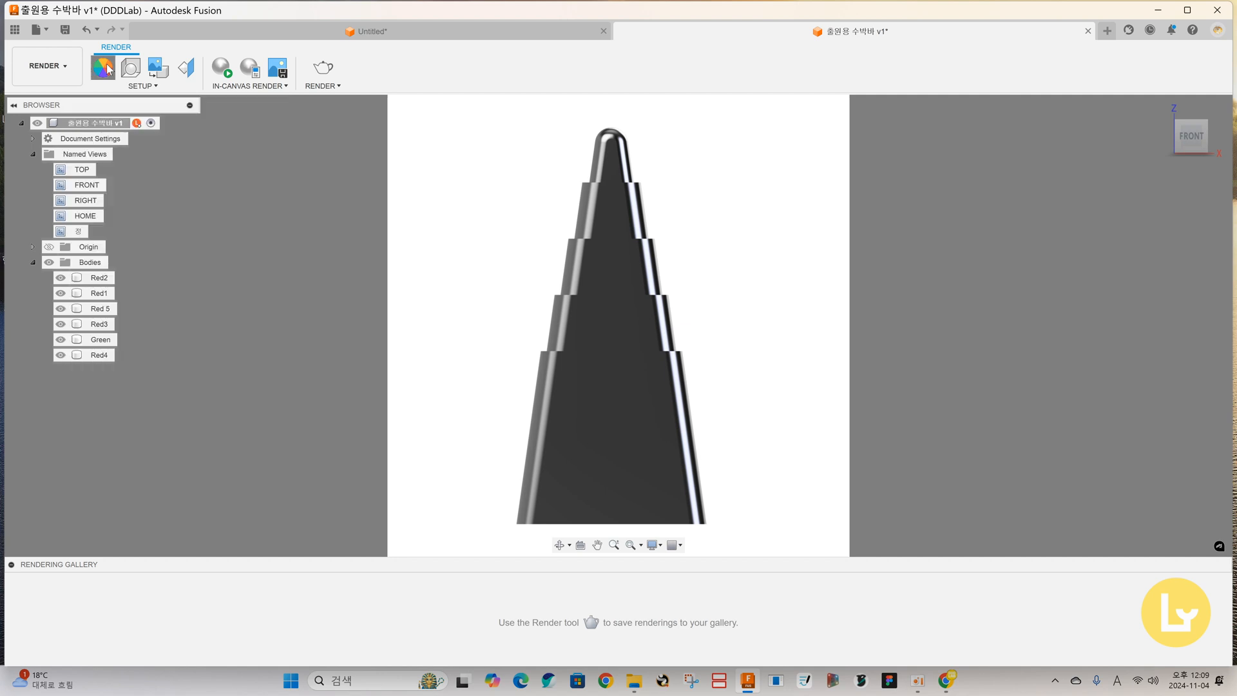
# Apply the glossy paint appearance Paint - Enamel Glossy (White) to all six bodies of the popsicle.
pyautogui.press('a')
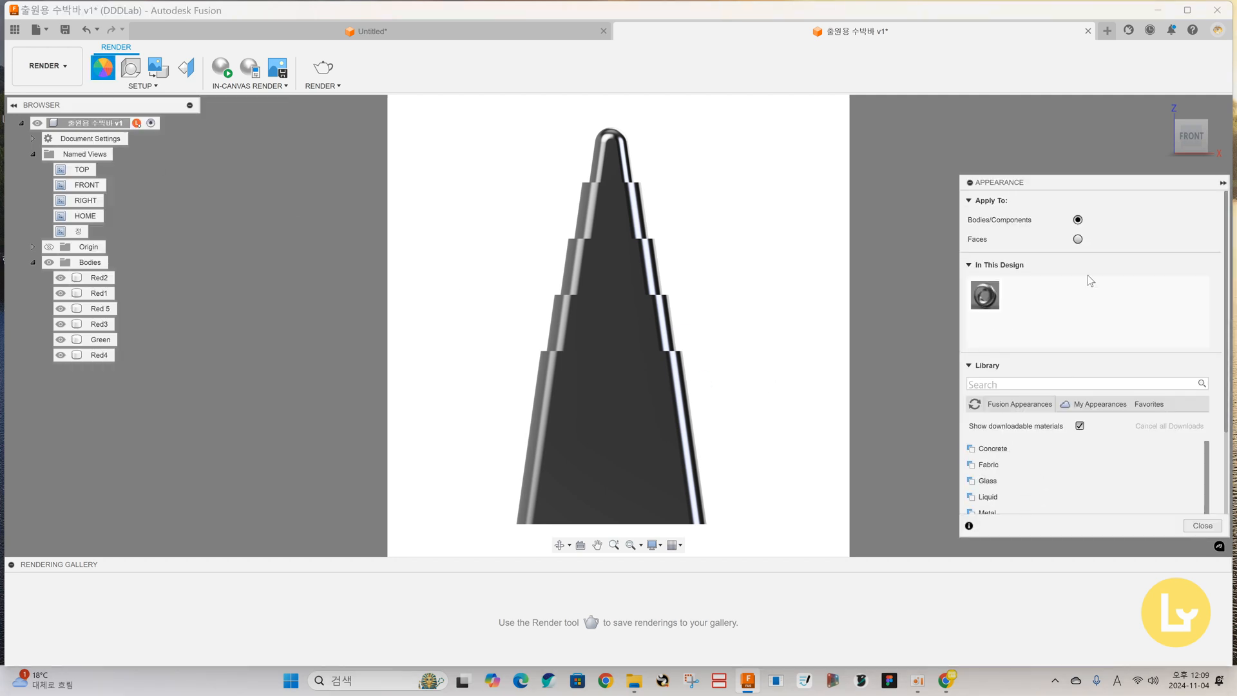
pyautogui.scroll(-3, 989, 494)
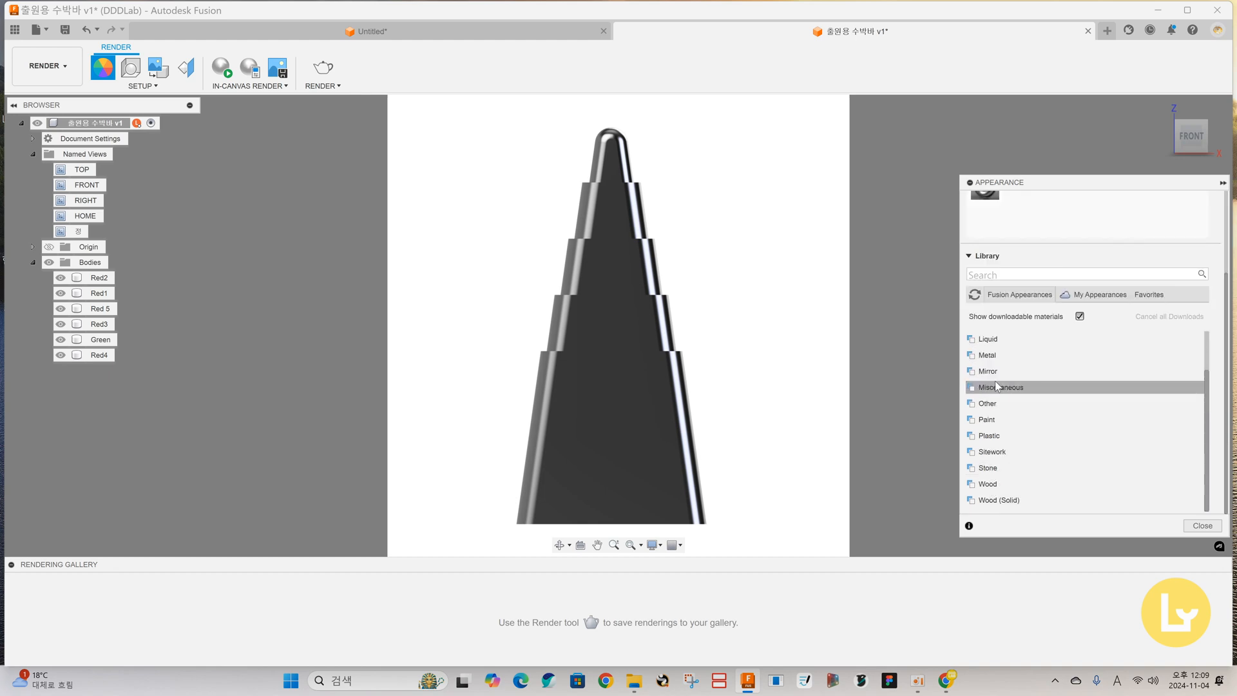
pyautogui.click(983, 423)
pyautogui.click(990, 435)
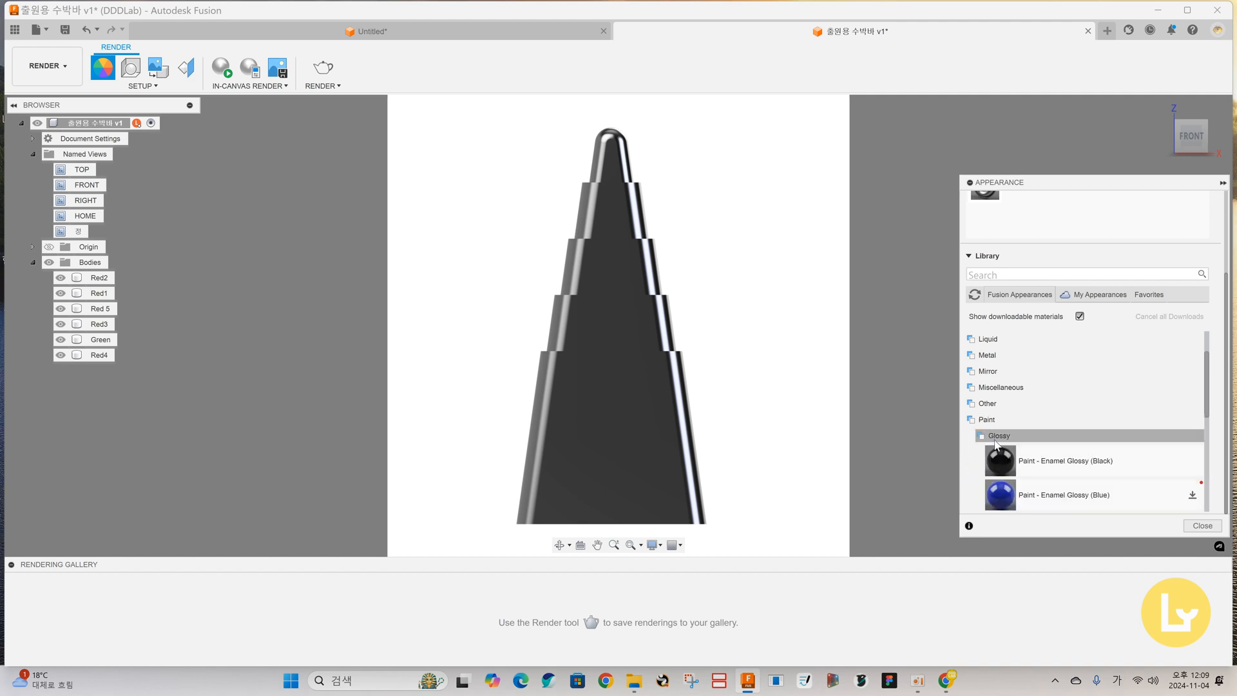
pyautogui.scroll(-3, 1005, 445)
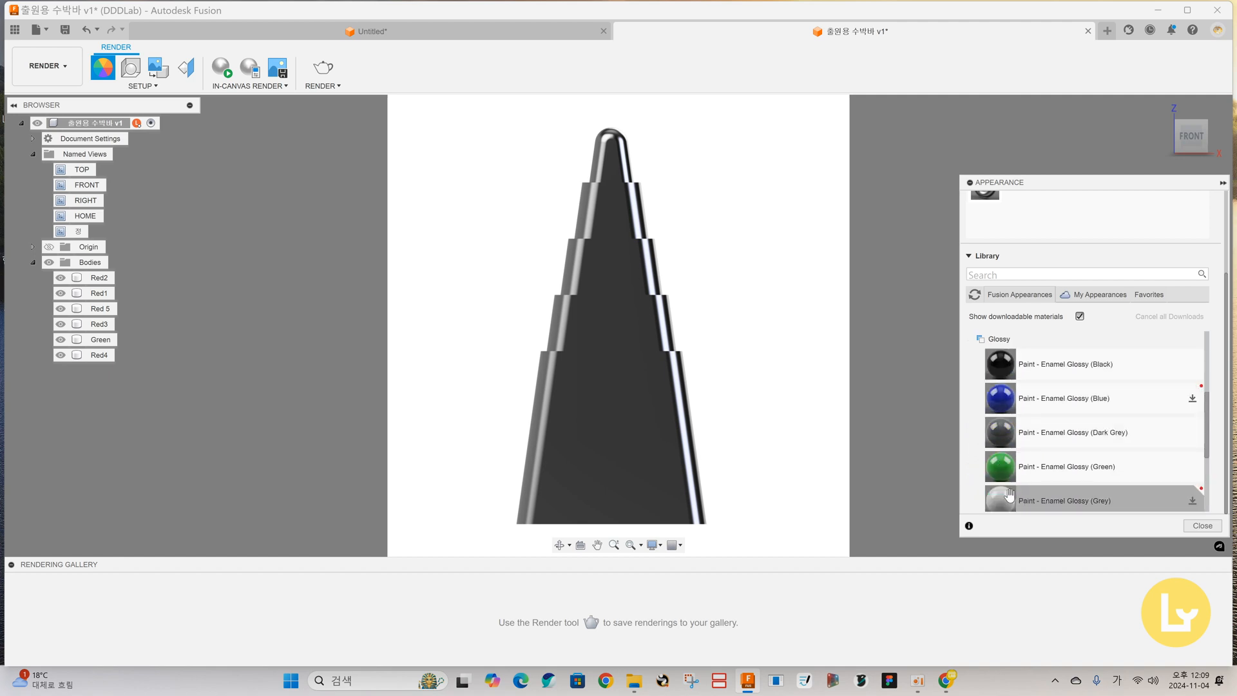
pyautogui.scroll(-2, 1134, 486)
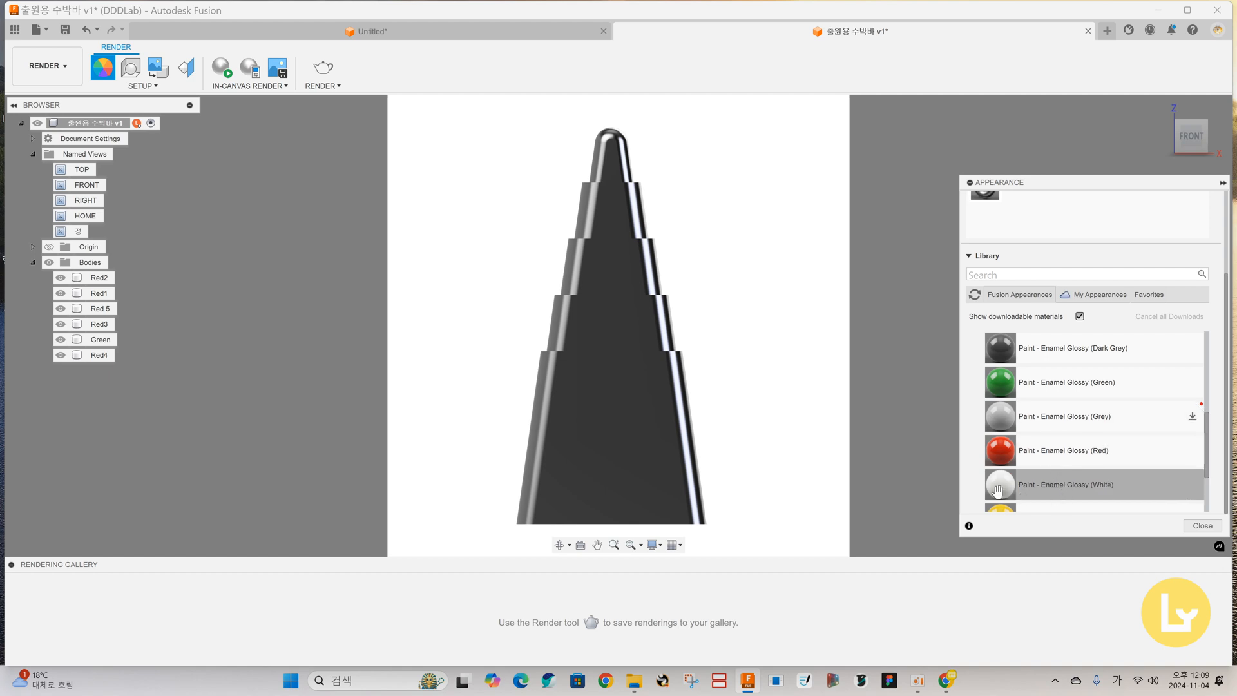
pyautogui.moveTo(1003, 491); pyautogui.dragTo(693, 454)
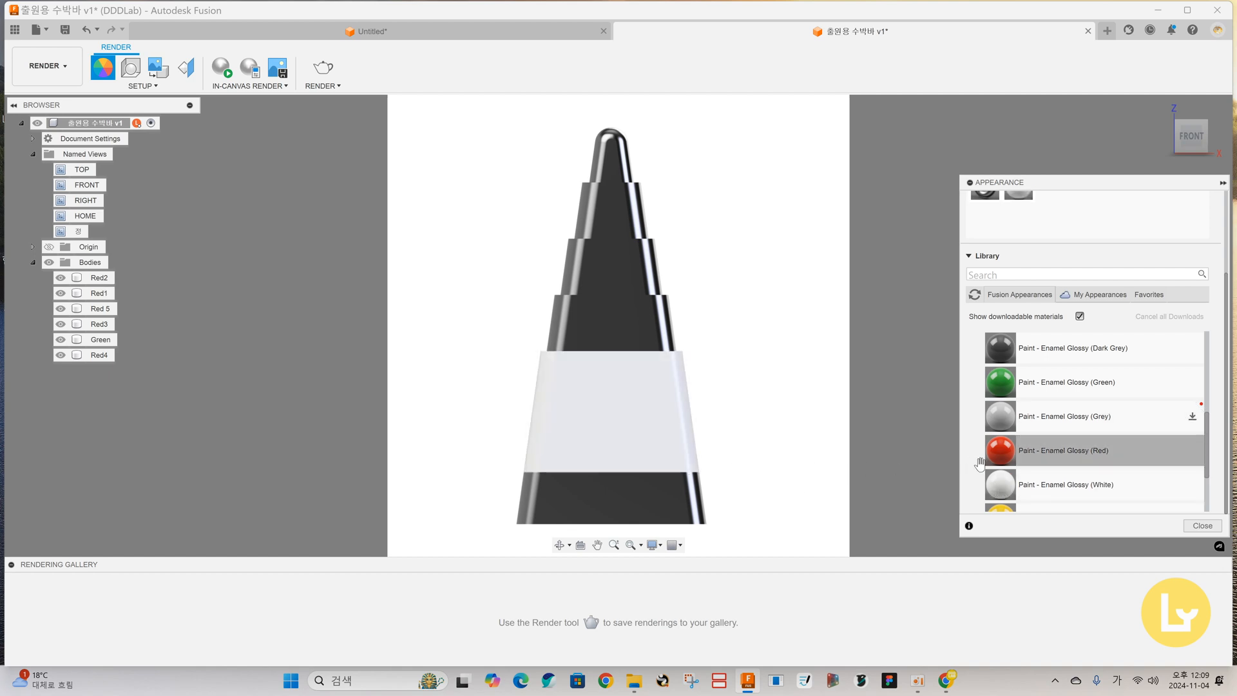
pyautogui.moveTo(1003, 484); pyautogui.dragTo(706, 508)
pyautogui.moveTo(1000, 485); pyautogui.dragTo(687, 342)
pyautogui.moveTo(1000, 485); pyautogui.dragTo(687, 303)
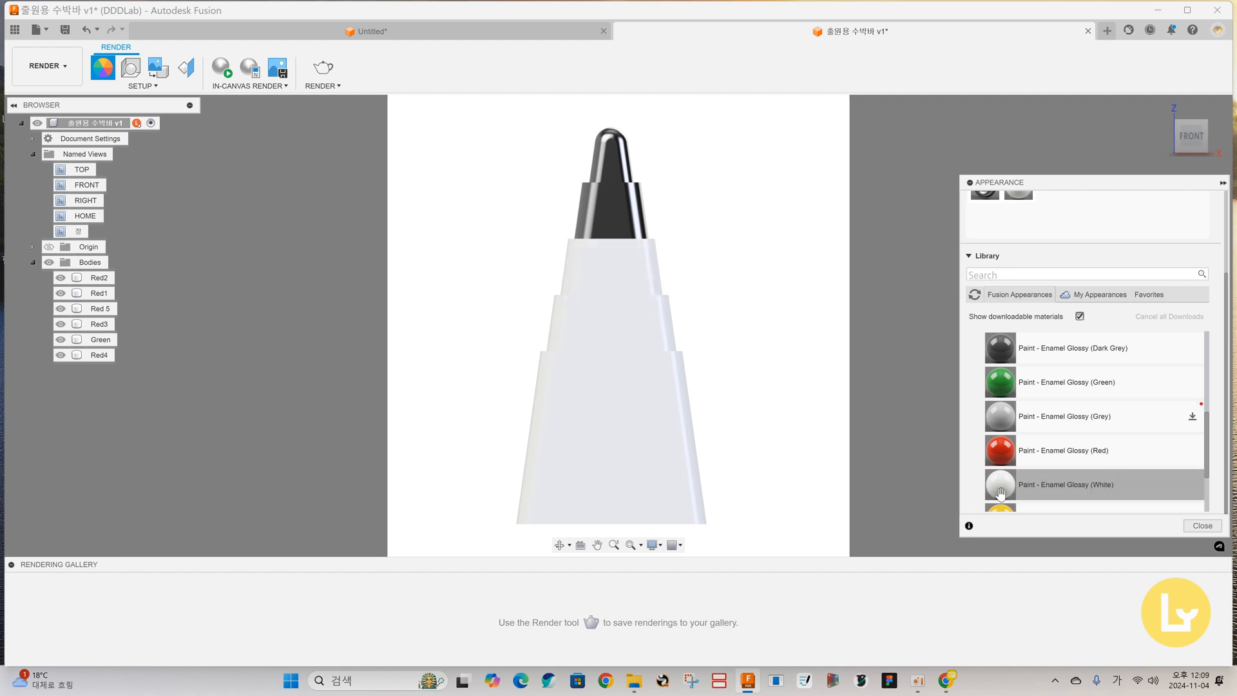
pyautogui.moveTo(1000, 485); pyautogui.dragTo(683, 219)
pyautogui.moveTo(1000, 485); pyautogui.dragTo(596, 150)
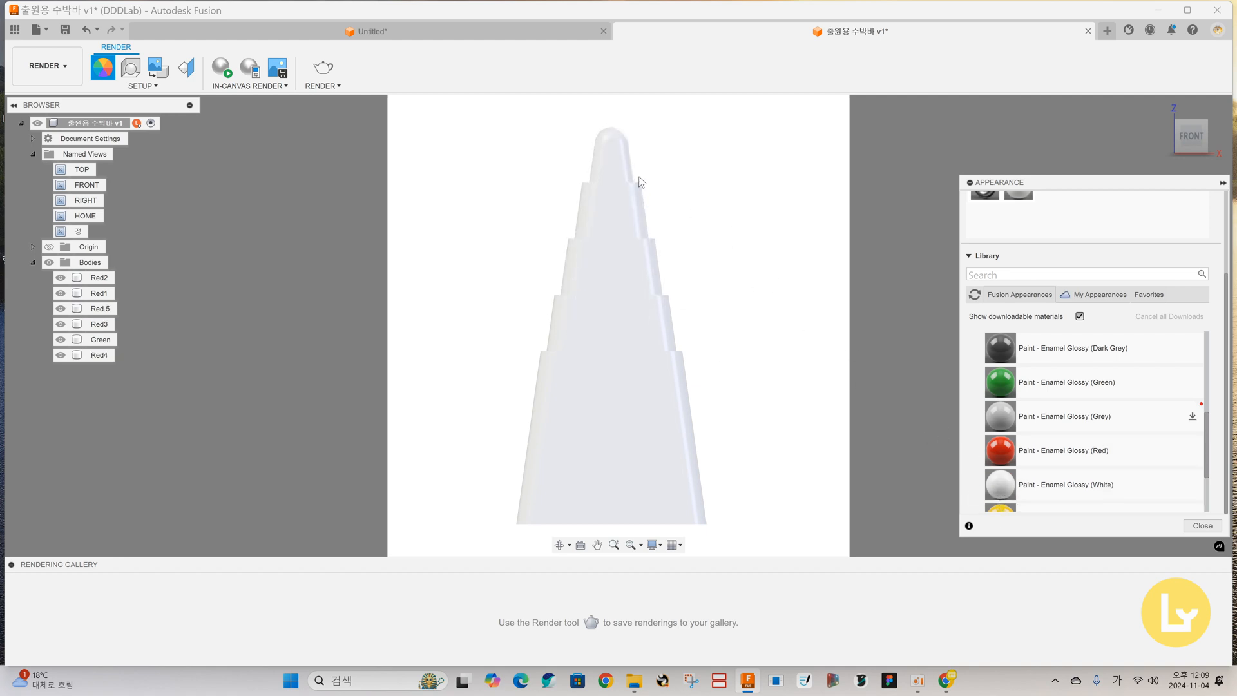
# Apply the Paint - Enamel Glossy (Grey) appearance to the Green body at the base of the popsicle.
pyautogui.press('Escape')
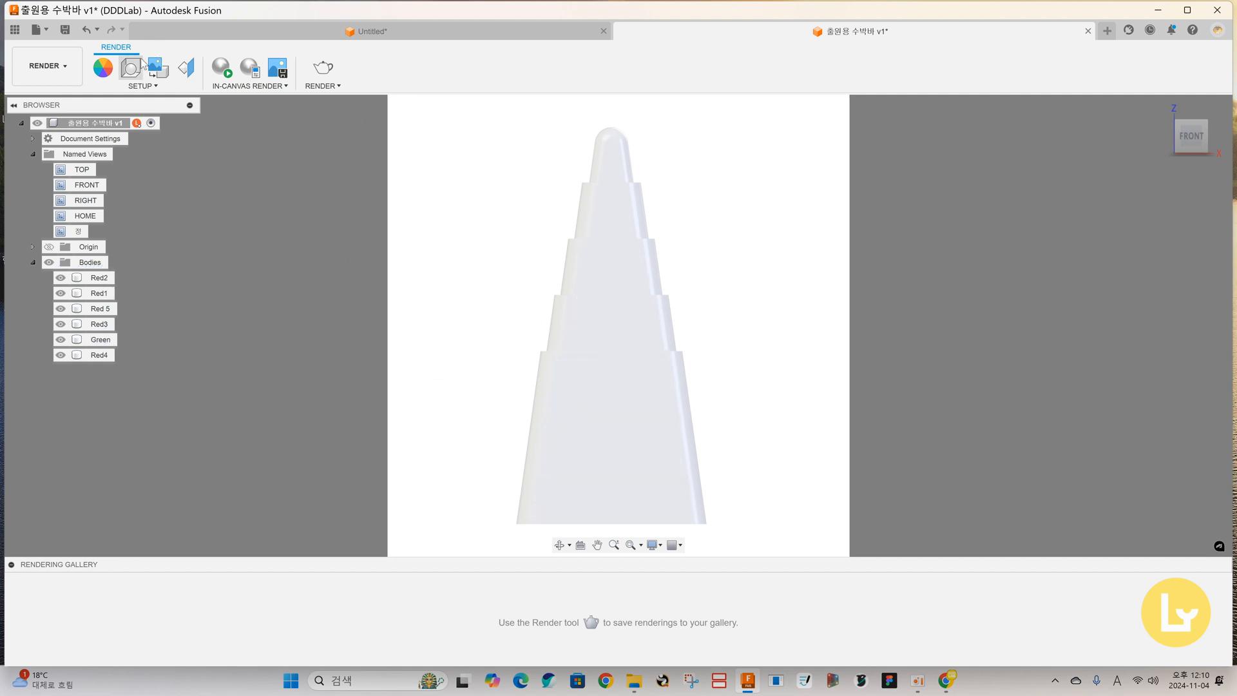
pyautogui.press('a')
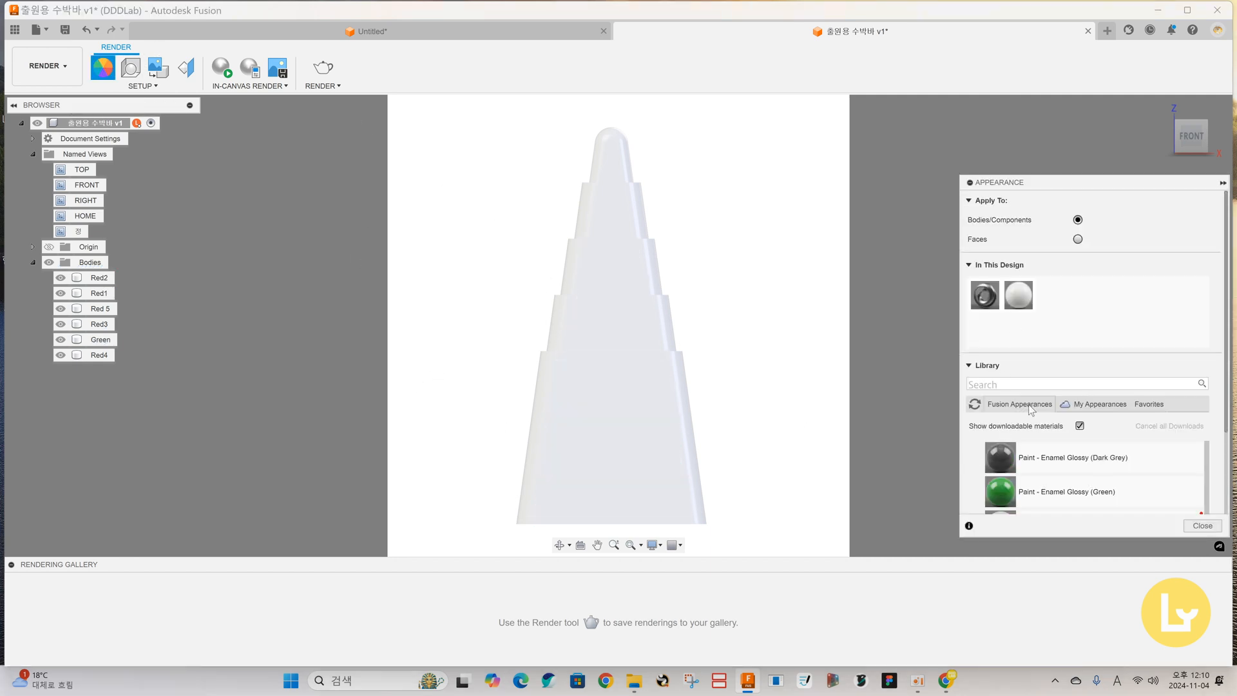
pyautogui.scroll(-5, 1084, 448)
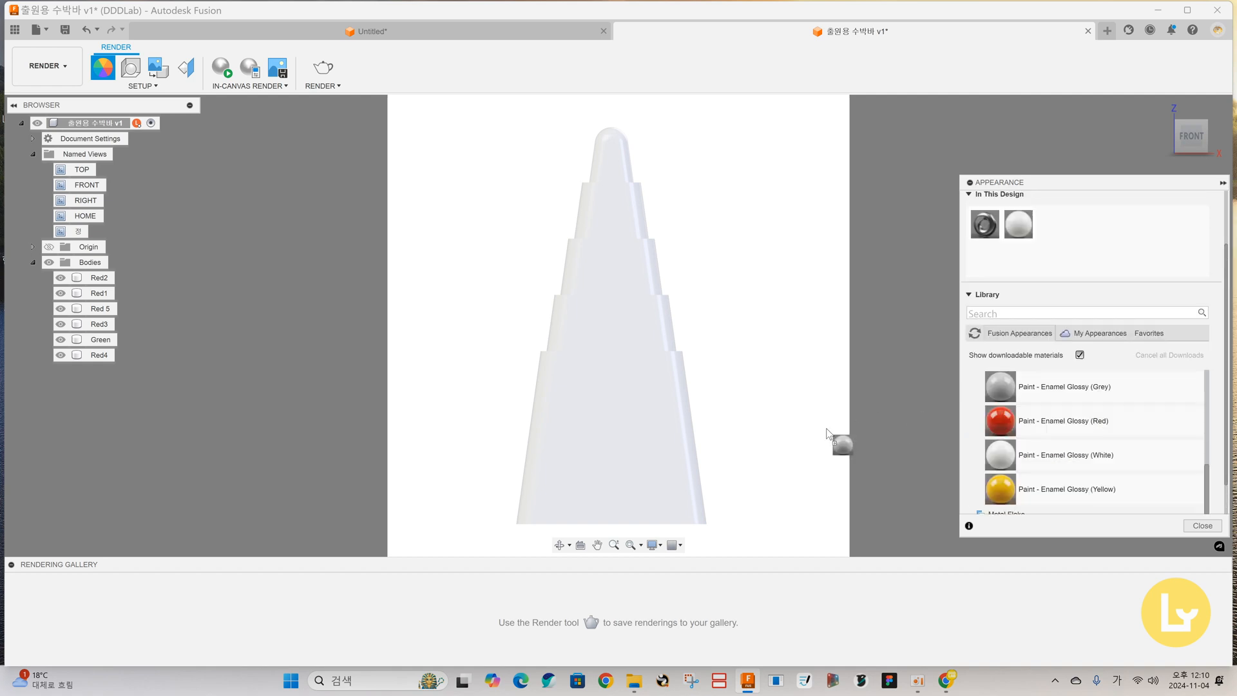
pyautogui.moveTo(828, 429); pyautogui.dragTo(656, 493)
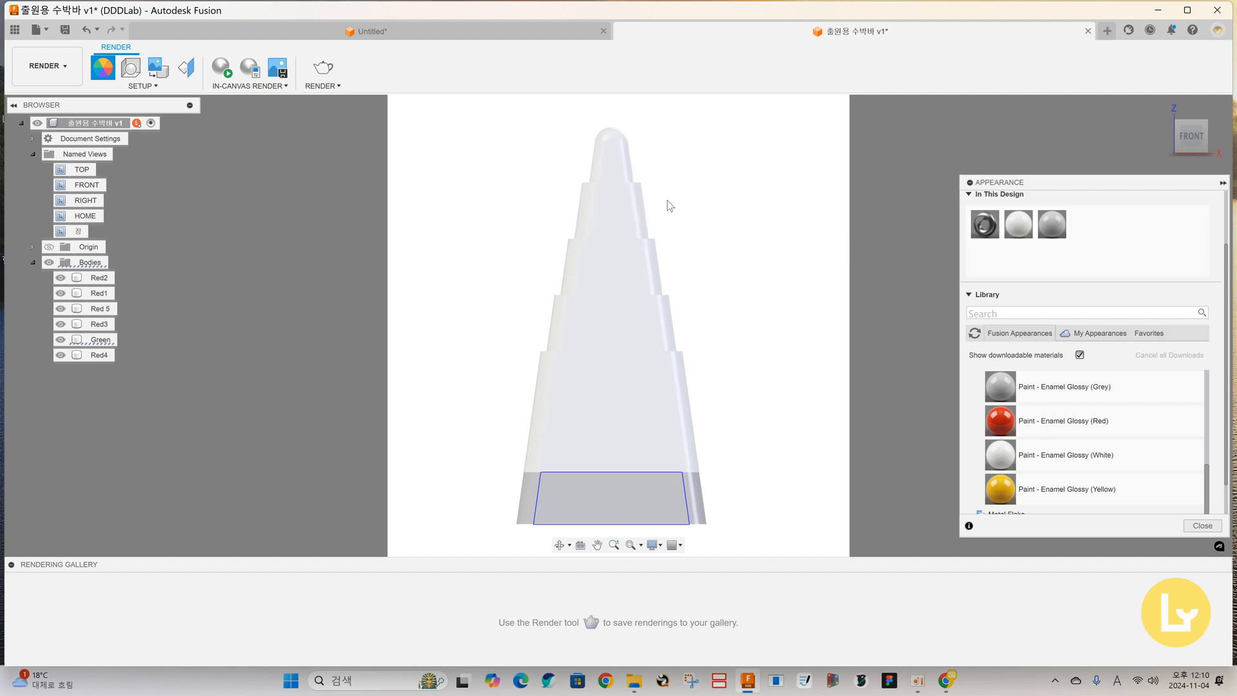
# Adjust the roughness and reflectance of the Paint - Enamel Glossy (White) appearance to give it a matte finish.
pyautogui.doubleClick(1019, 225)
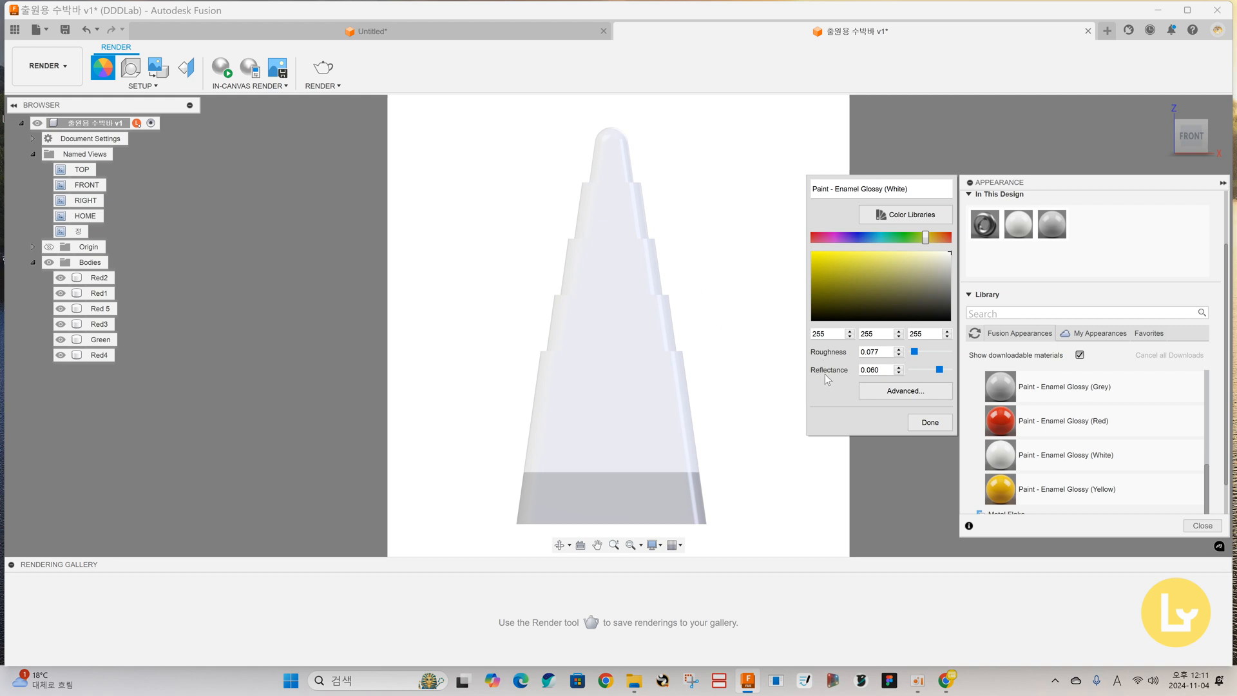
pyautogui.moveTo(940, 369)
pyautogui.mouseDown()
pyautogui.moveTo(893, 380)
pyautogui.moveTo(945, 370)
pyautogui.mouseUp()
pyautogui.moveTo(917, 358)
pyautogui.mouseDown()
pyautogui.moveTo(951, 361)
pyautogui.moveTo(917, 377)
pyautogui.mouseUp()
pyautogui.moveTo(952, 372); pyautogui.dragTo(899, 373)
pyautogui.click(930, 422)
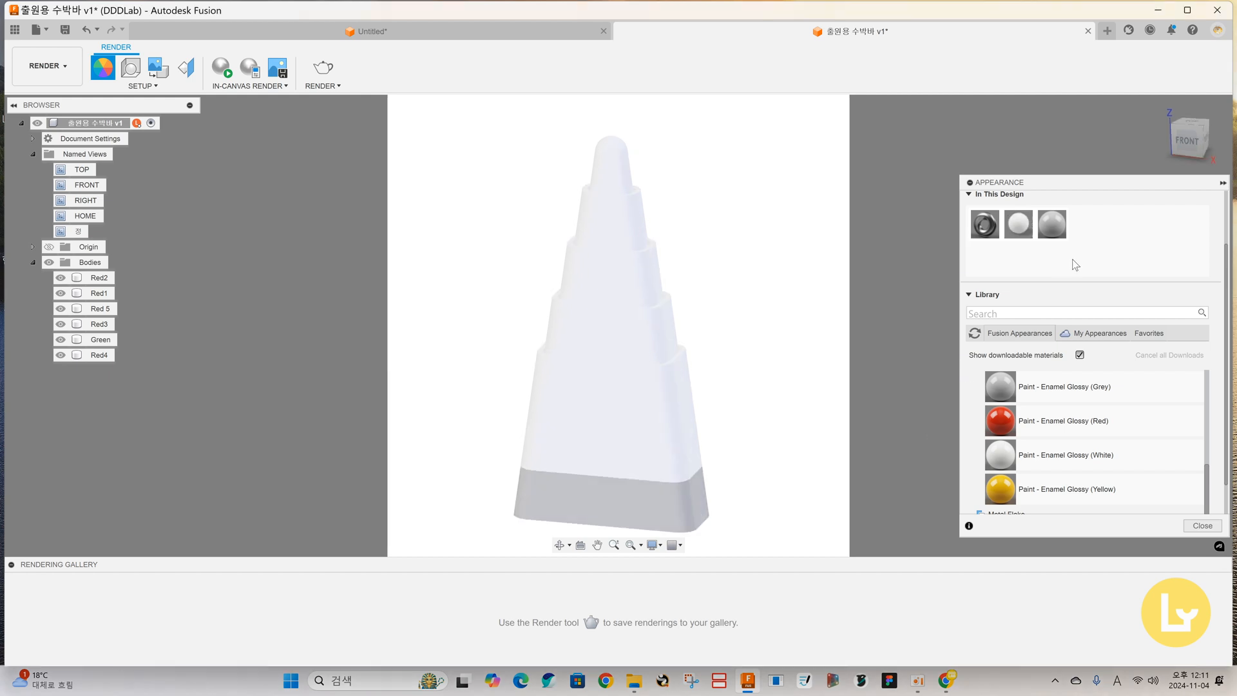
# Raise the roughness of the Paint - Enamel Glossy (Grey) appearance to the maximum and finish editing appearances.
pyautogui.doubleClick(1054, 229)
pyautogui.moveTo(914, 352); pyautogui.dragTo(961, 354)
pyautogui.click(930, 423)
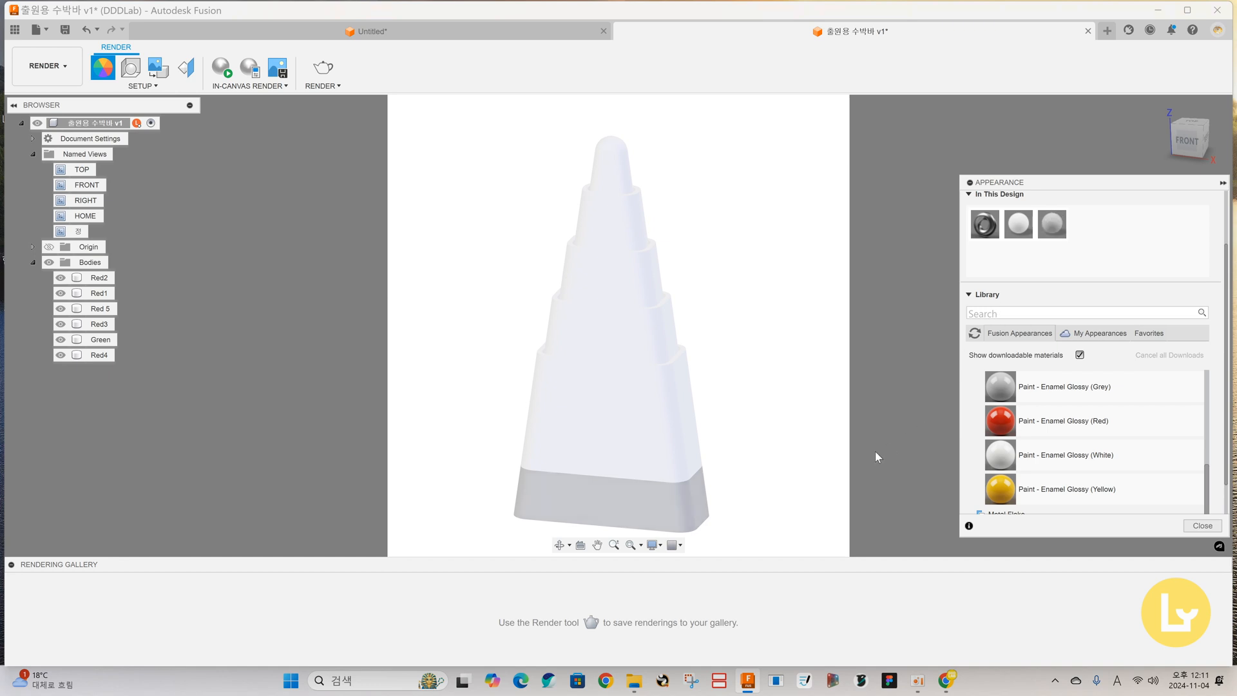
pyautogui.click(536, 374)
pyautogui.click(562, 289)
pyautogui.press('Escape')
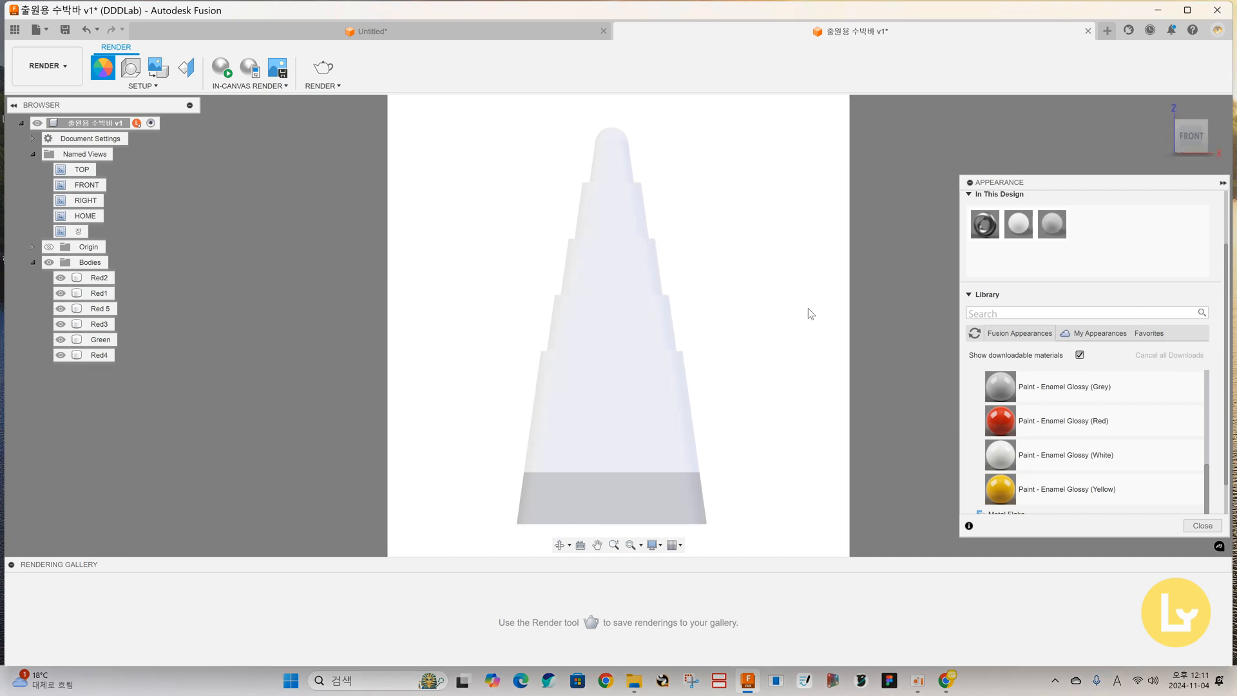
pyautogui.click(1202, 525)
# Attach the custom HDR environment pencere(mirror).hdr to the scene as its lighting.
pyautogui.click(130, 67)
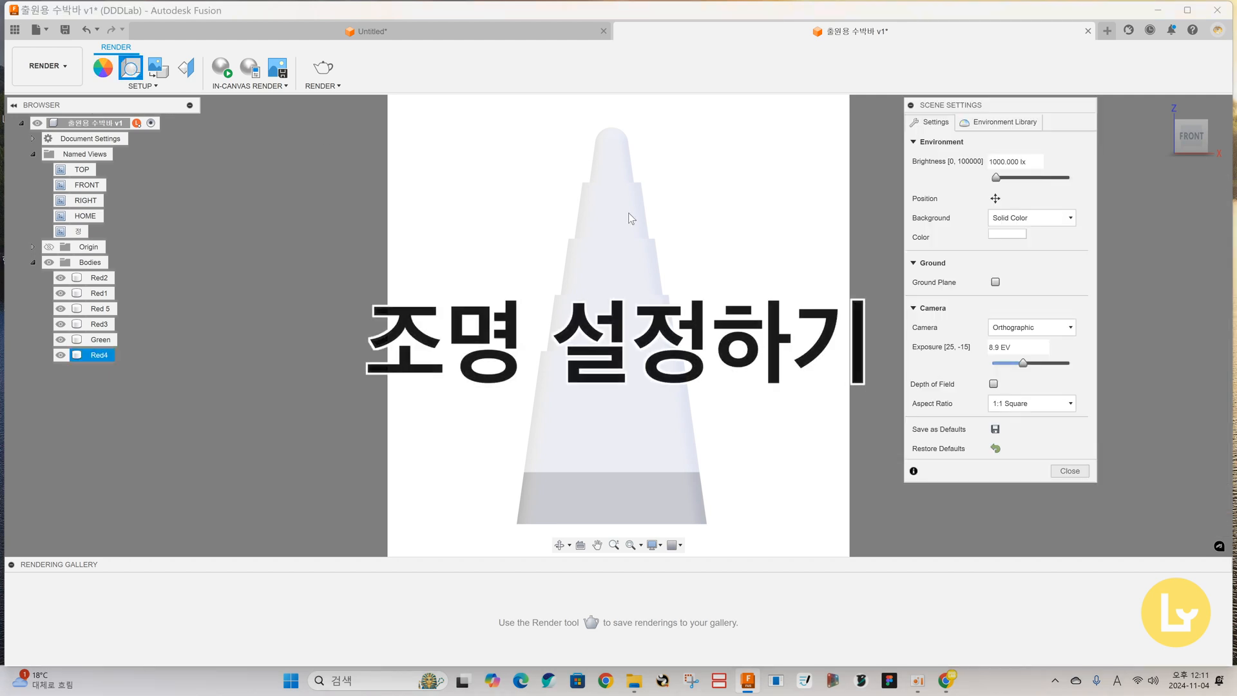
pyautogui.moveTo(955, 107); pyautogui.dragTo(946, 126)
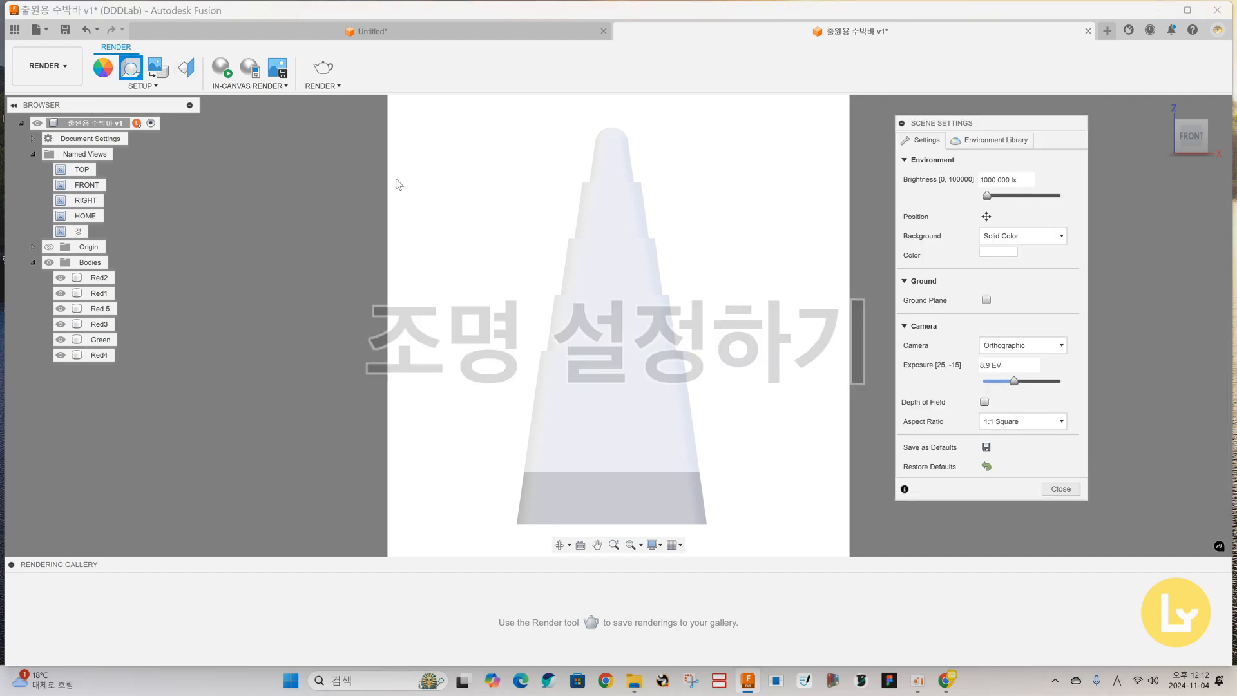
pyautogui.click(993, 141)
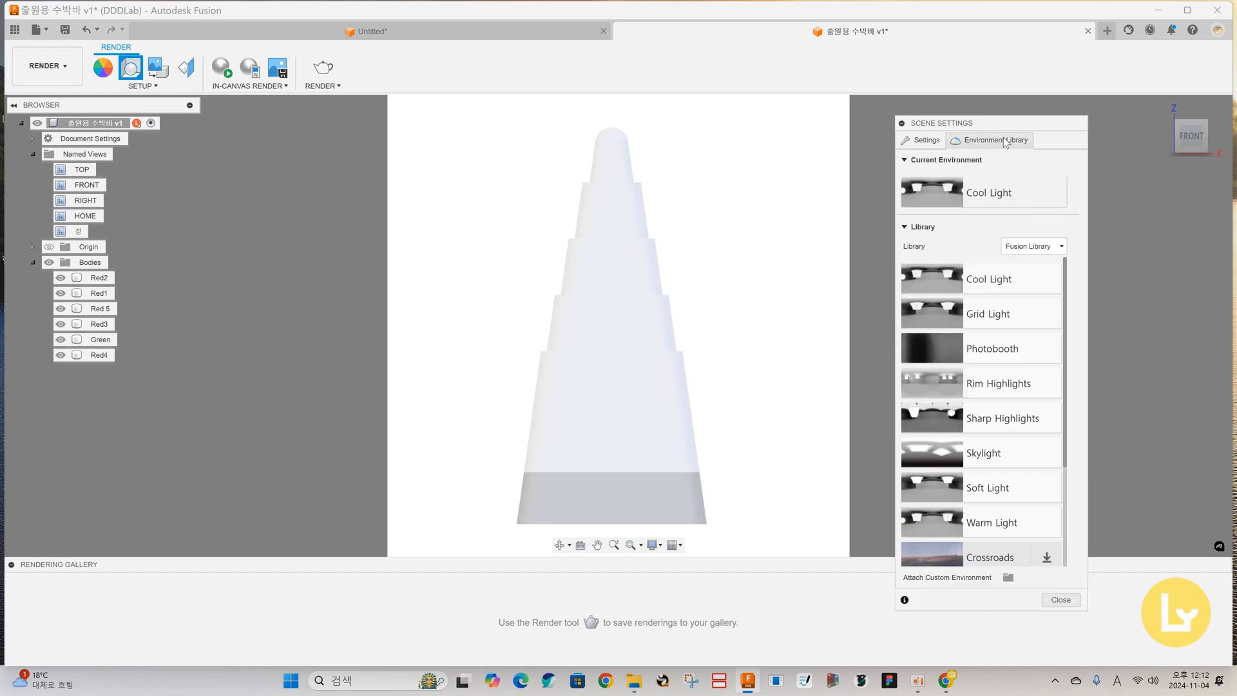
pyautogui.moveTo(1011, 121); pyautogui.dragTo(1022, 86)
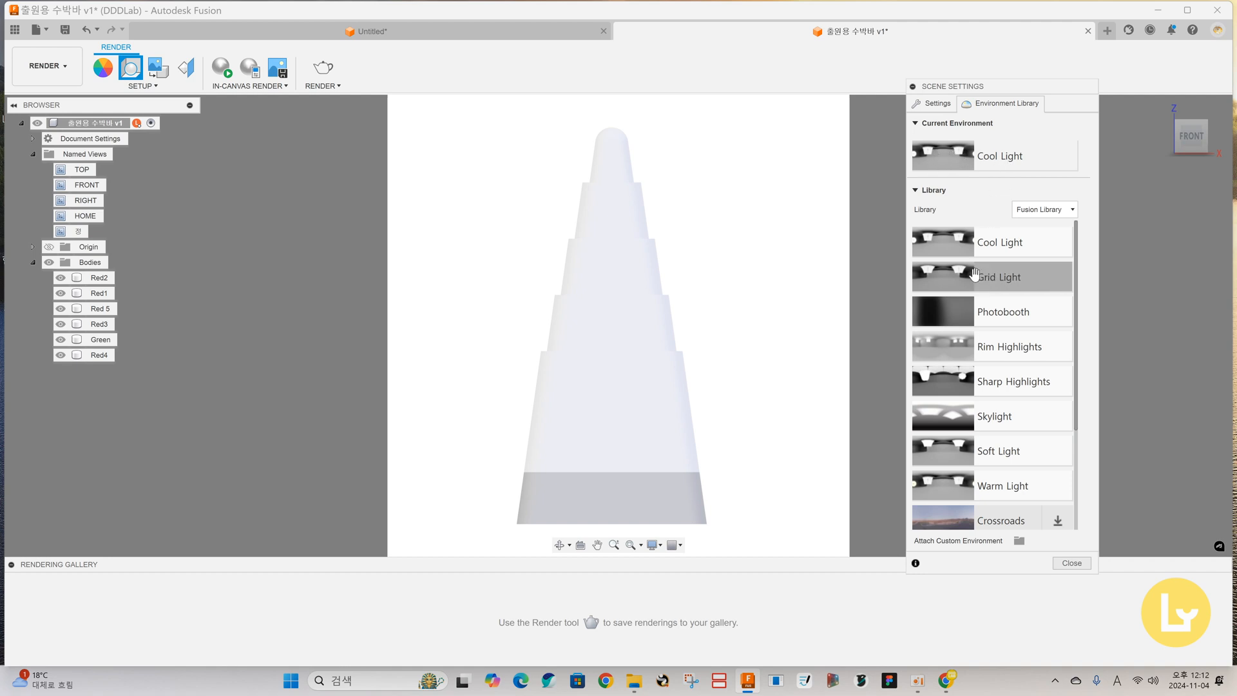
pyautogui.scroll(-3, 994, 413)
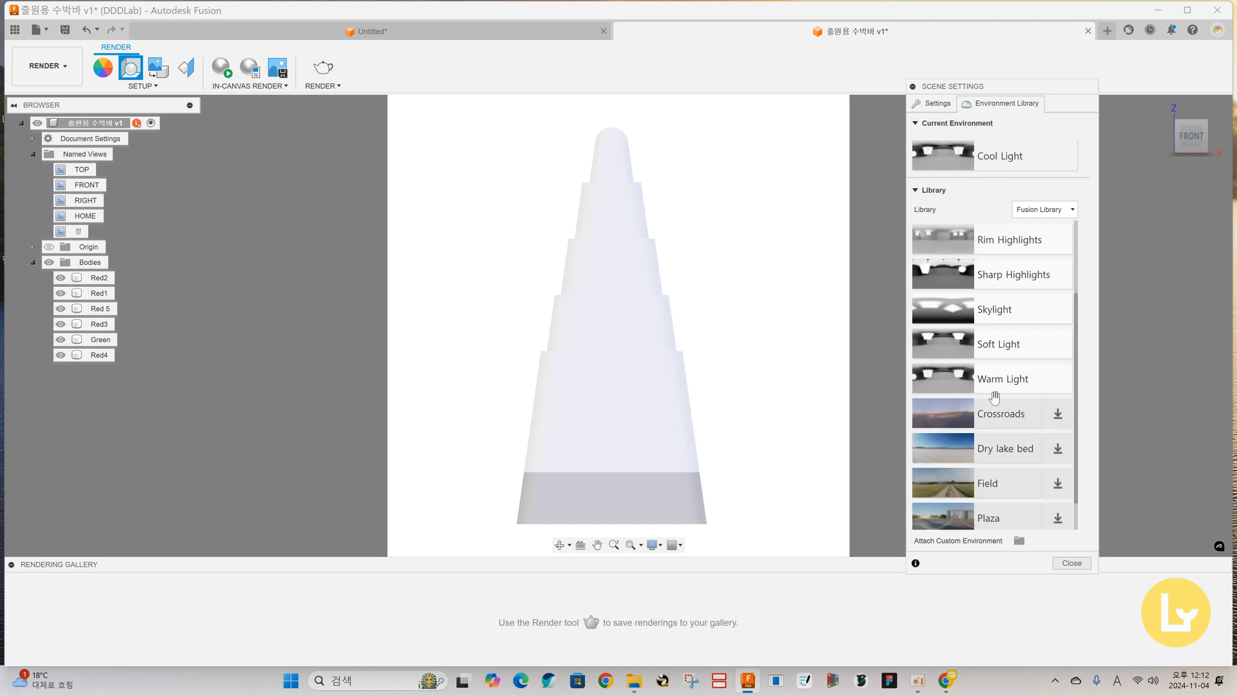
pyautogui.scroll(2, 970, 351)
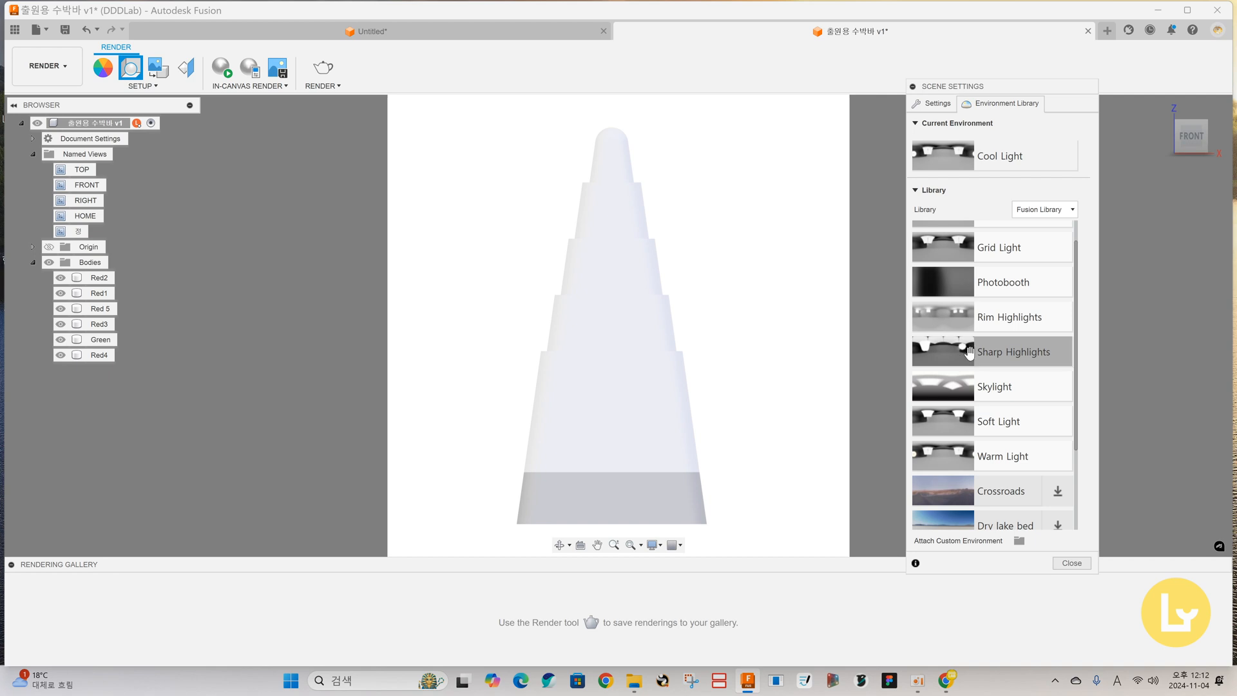
pyautogui.scroll(1, 969, 351)
pyautogui.click(1019, 541)
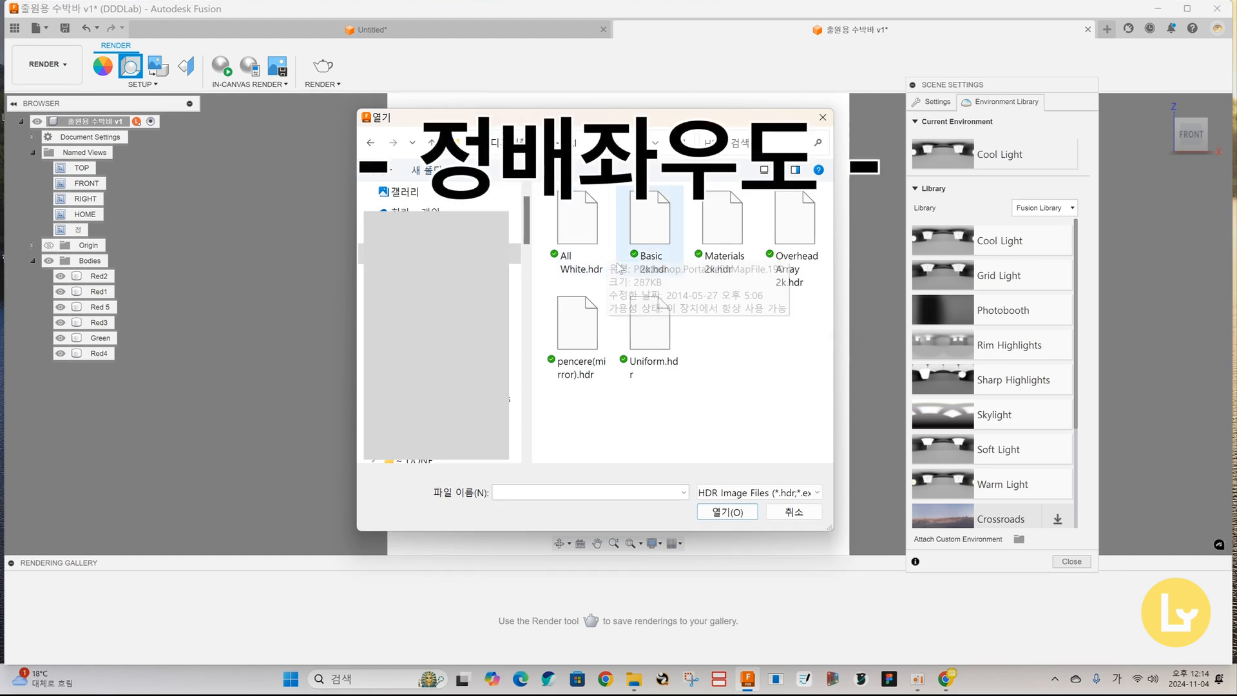
pyautogui.doubleClick(587, 334)
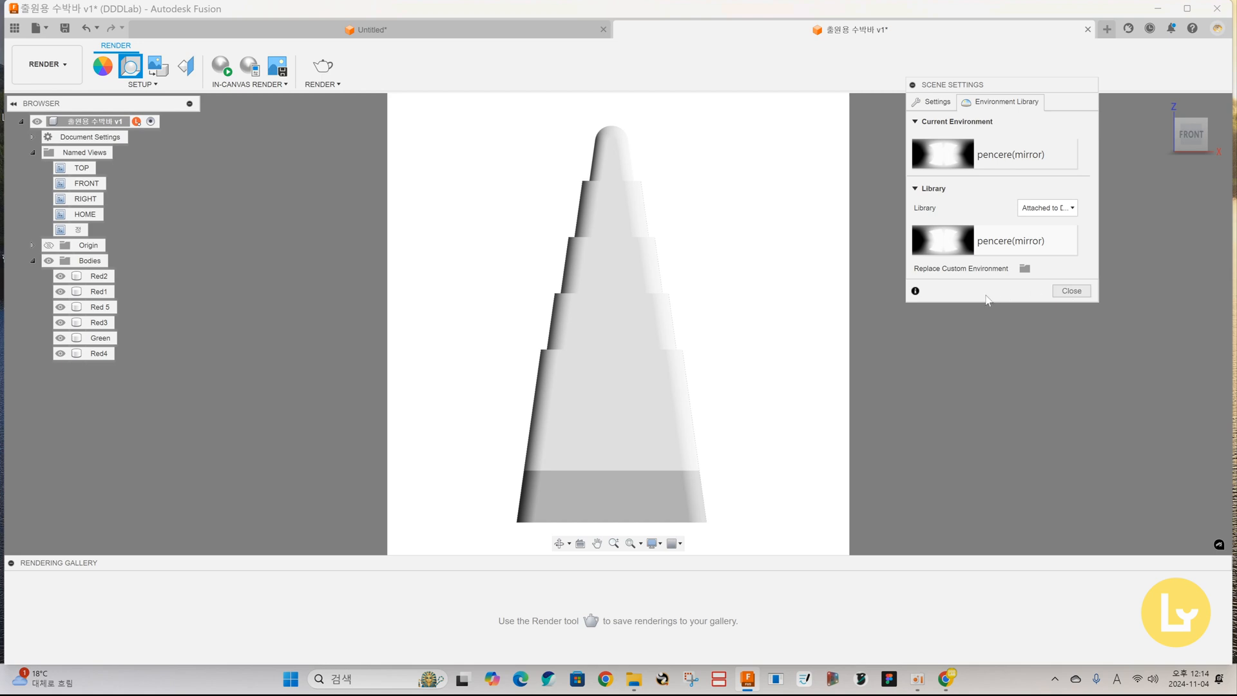
# Rotate the scene's lighting environment to 90 degrees.
pyautogui.click(549, 352)
pyautogui.click(933, 101)
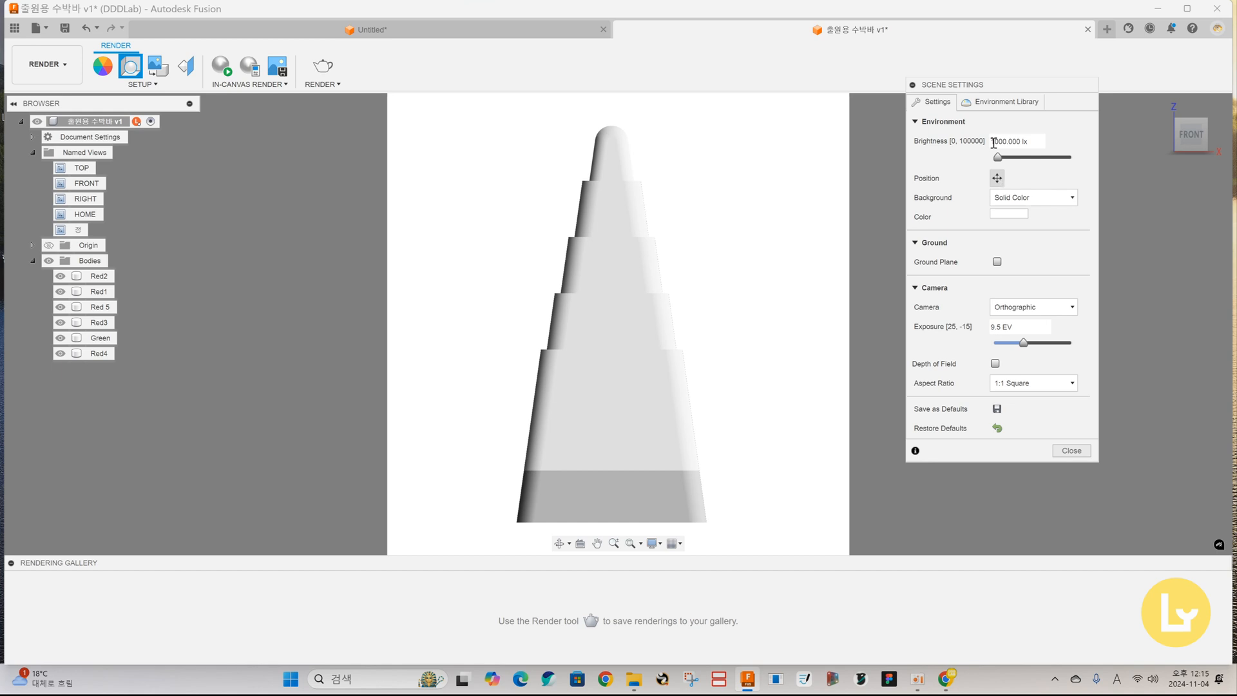
pyautogui.click(1005, 101)
pyautogui.click(950, 103)
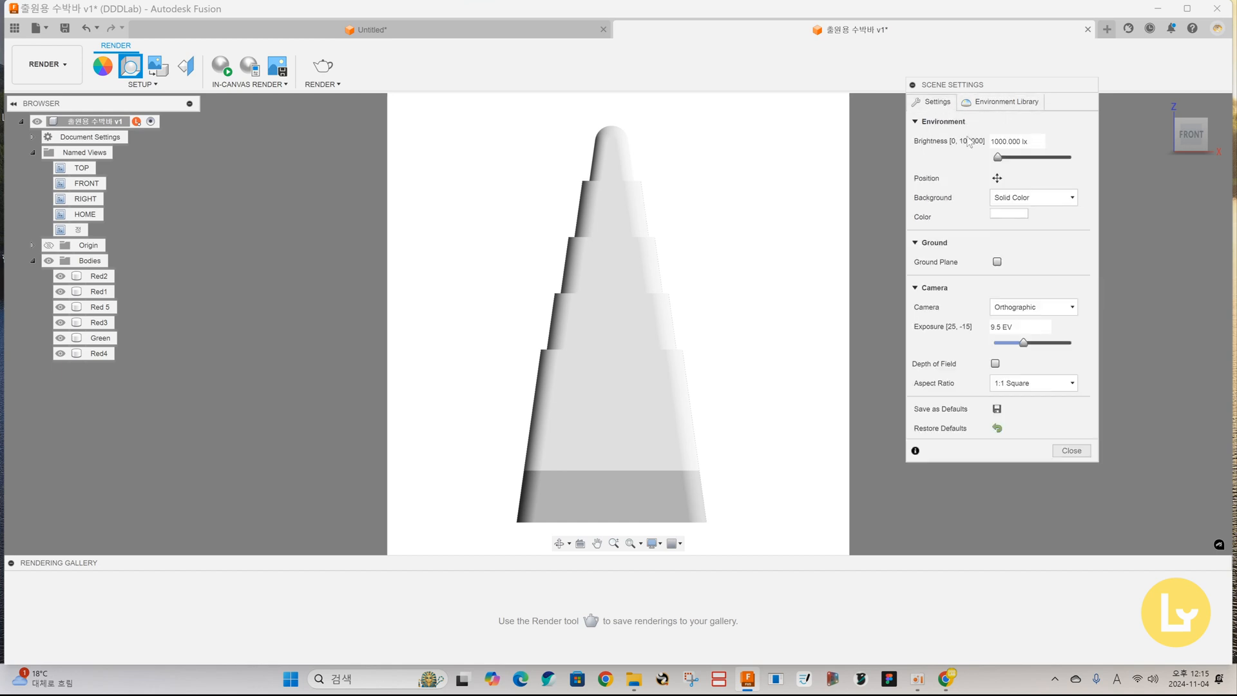
pyautogui.click(996, 178)
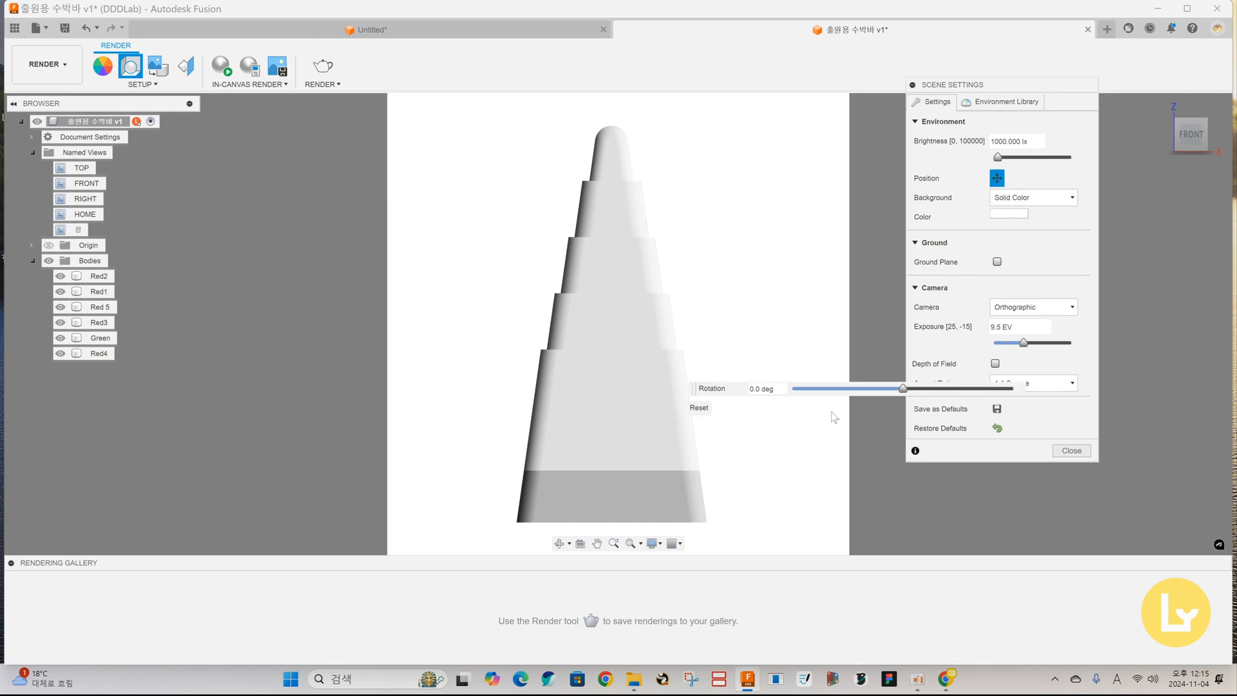
pyautogui.moveTo(903, 389); pyautogui.dragTo(932, 389)
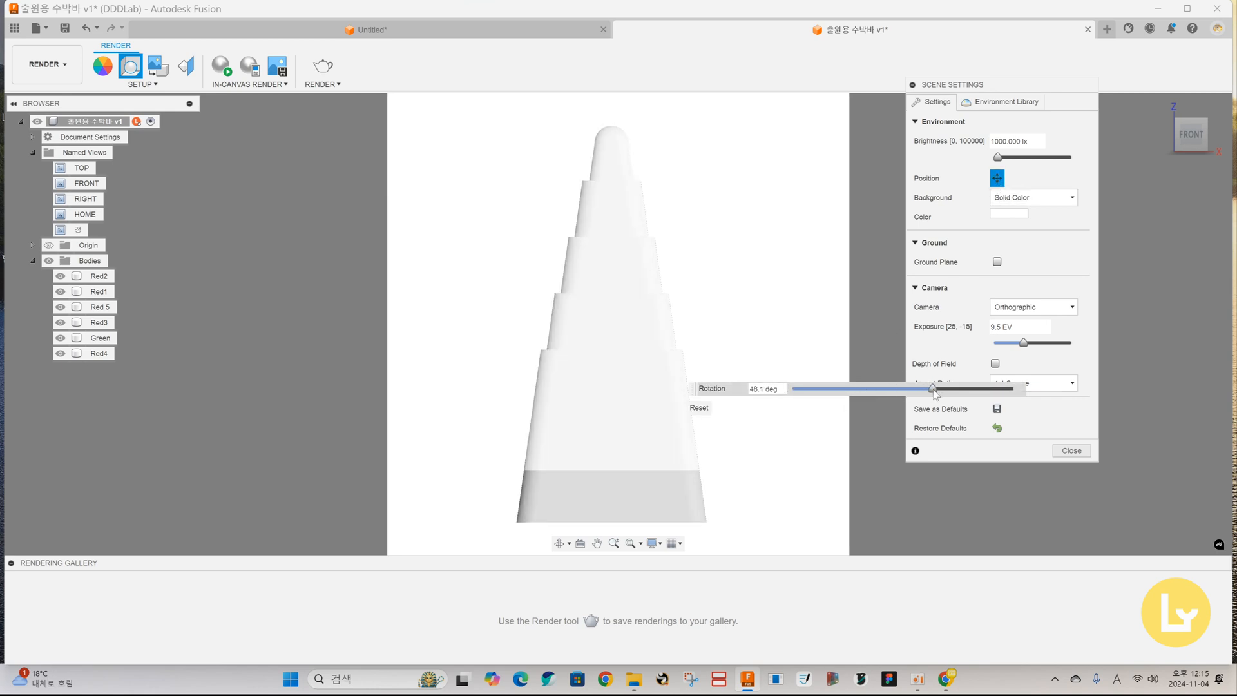
pyautogui.click(765, 389)
pyautogui.write('90')
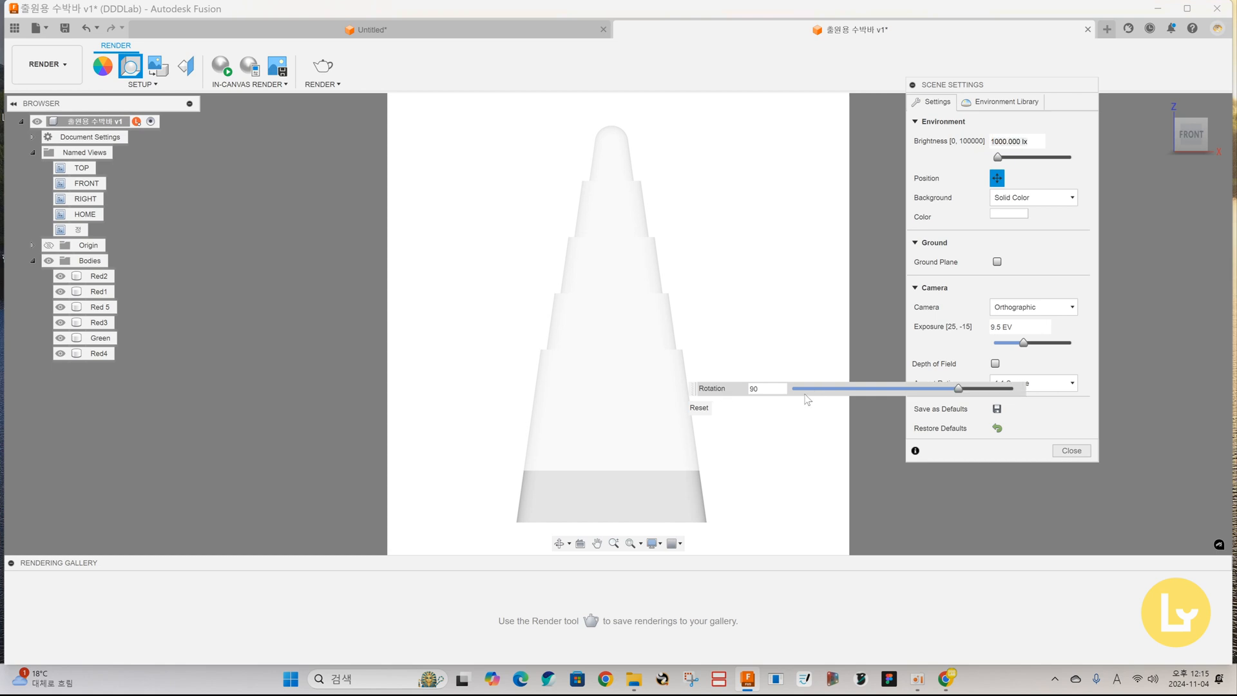
pyautogui.click(996, 178)
# Set the scene environment's brightness to 700 lx.
pyautogui.moveTo(1031, 141); pyautogui.dragTo(982, 143)
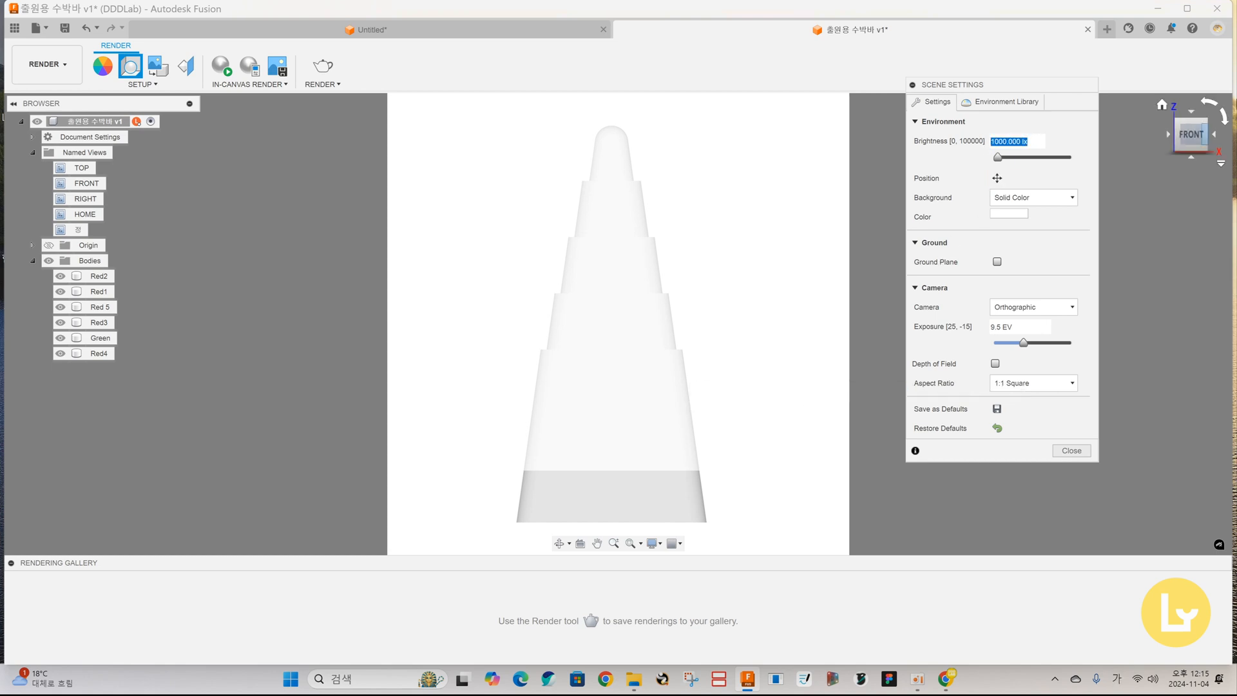
pyautogui.click(992, 102)
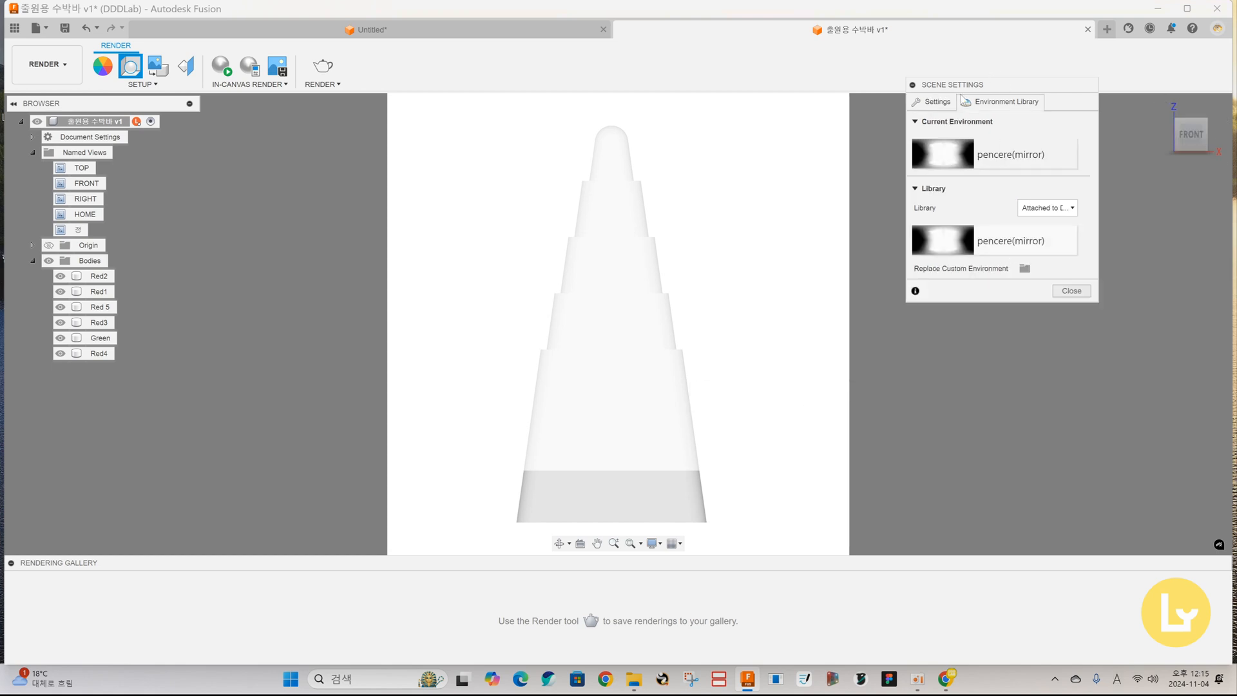
pyautogui.click(938, 102)
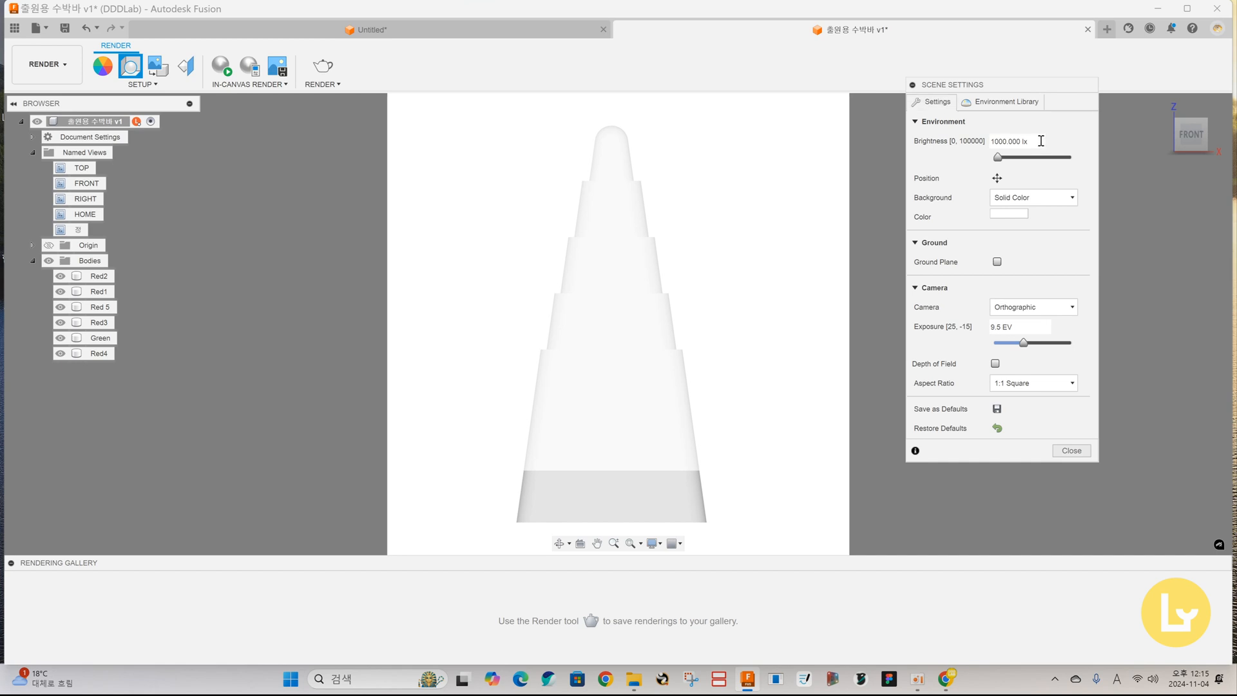
pyautogui.moveTo(1042, 141); pyautogui.dragTo(958, 137)
pyautogui.write('700')
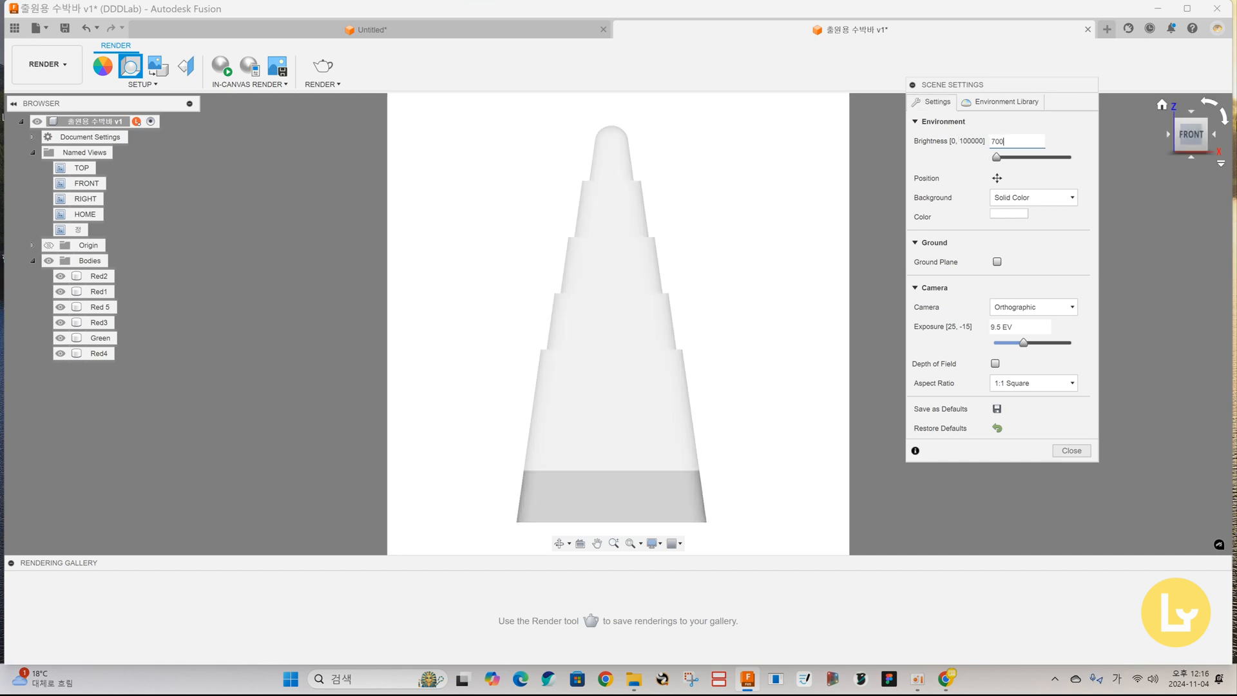
# Set the camera exposure to 10 EV and close the scene settings.
pyautogui.moveTo(1025, 328); pyautogui.dragTo(975, 324)
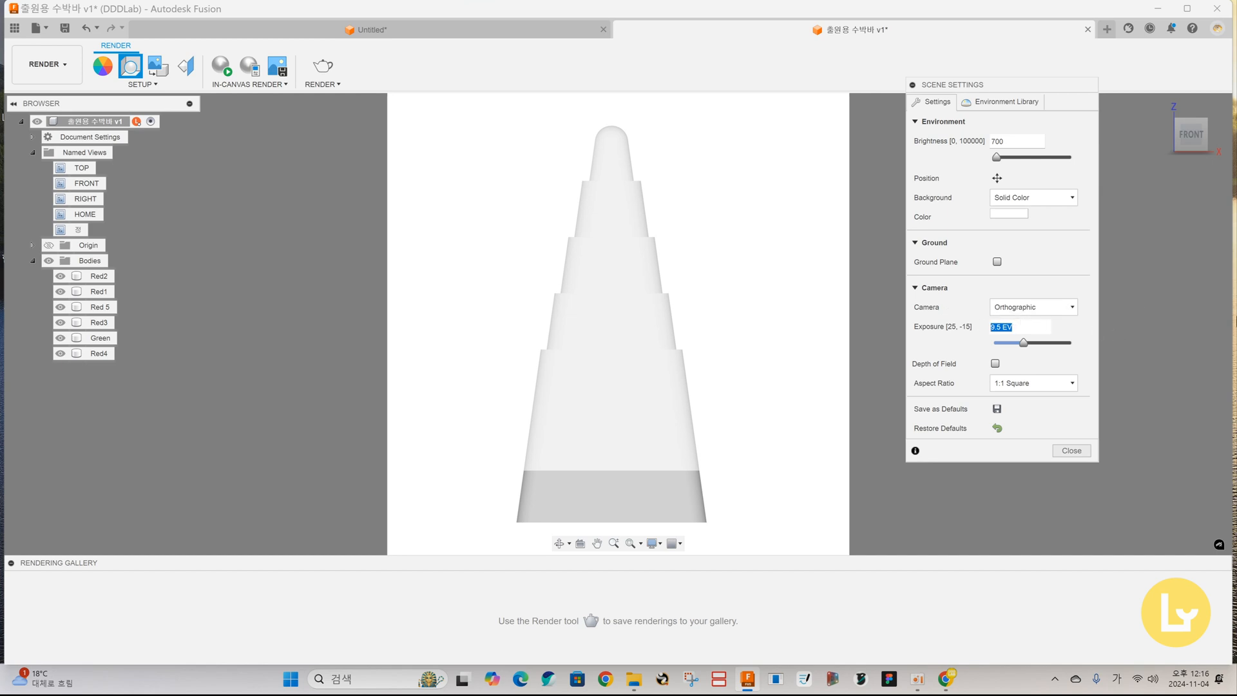
pyautogui.write('9.8')
pyautogui.press('Return')
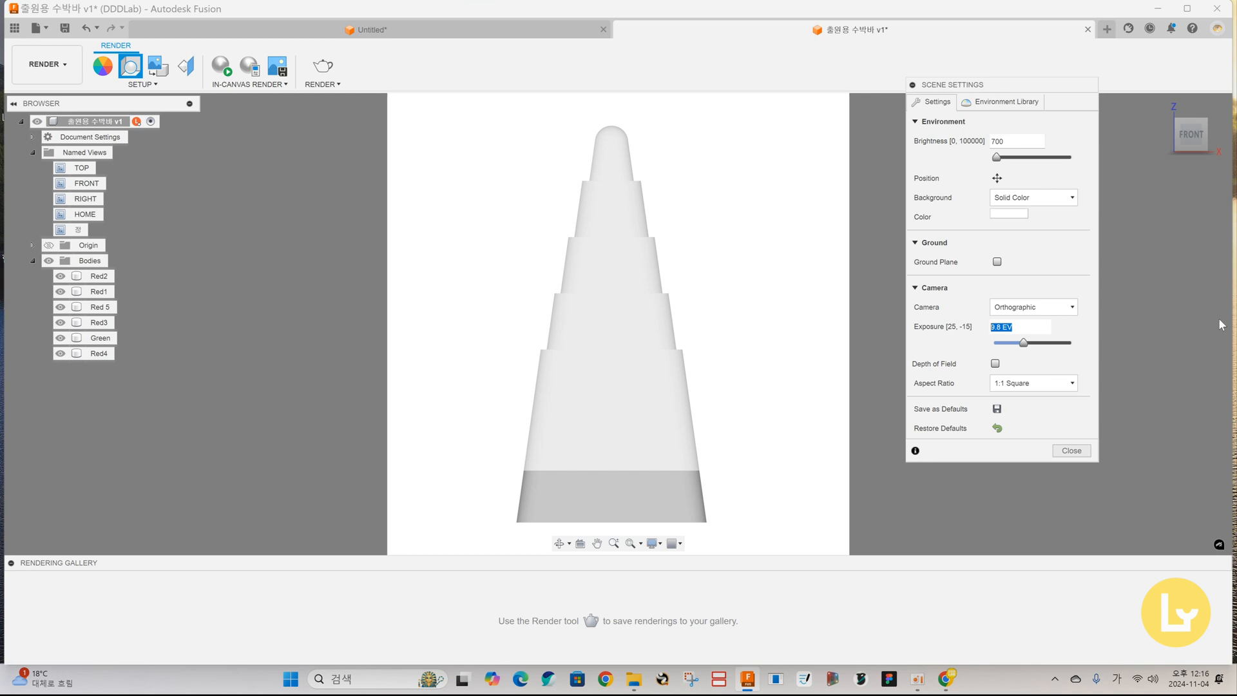
pyautogui.write('10')
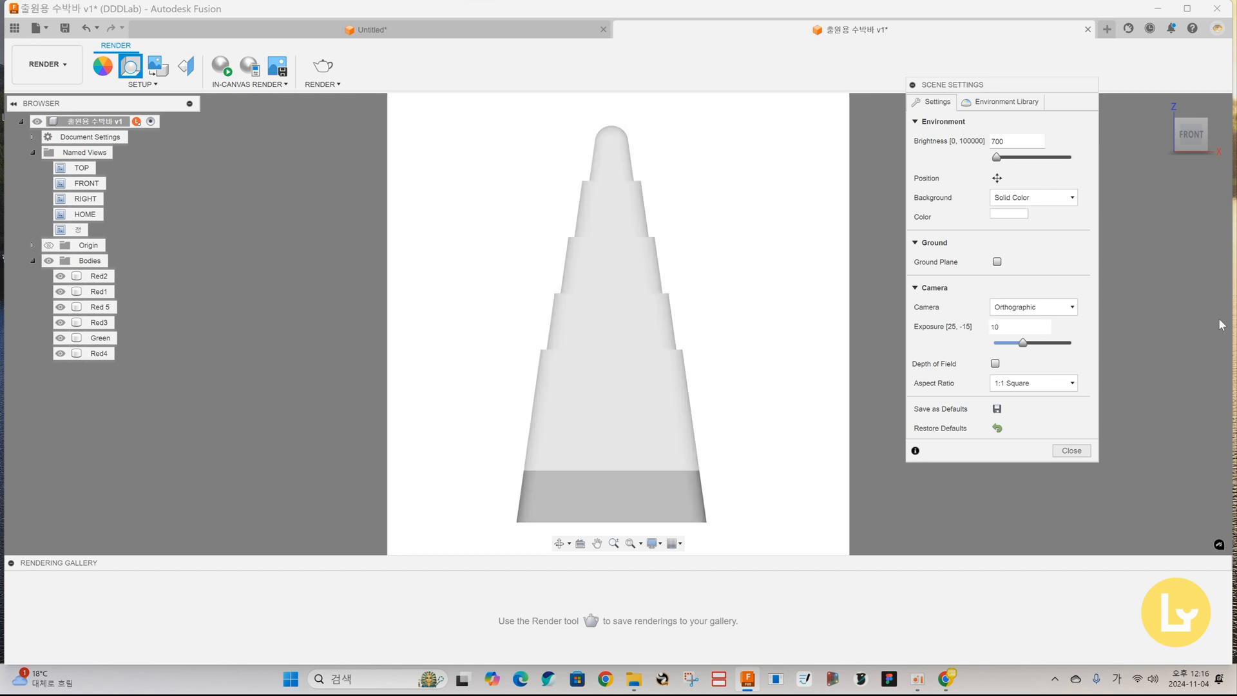
pyautogui.press('BackSpace')
pyautogui.write('0')
pyautogui.press('BackSpace')
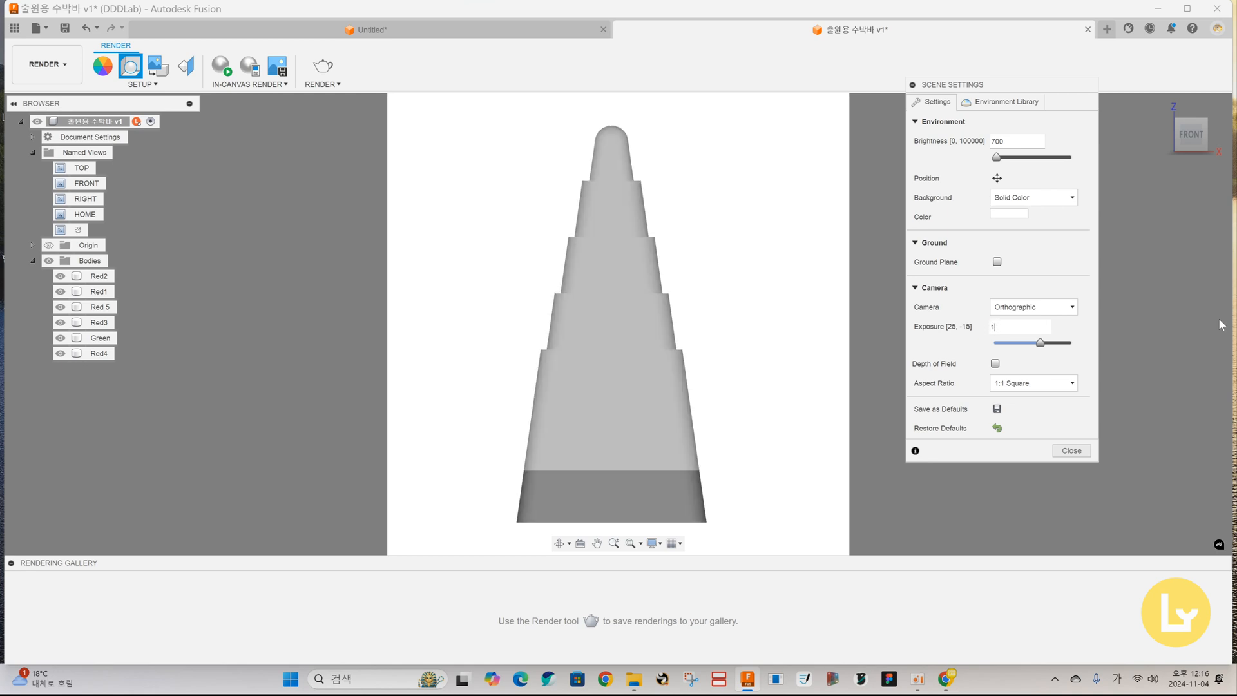
pyautogui.write('0')
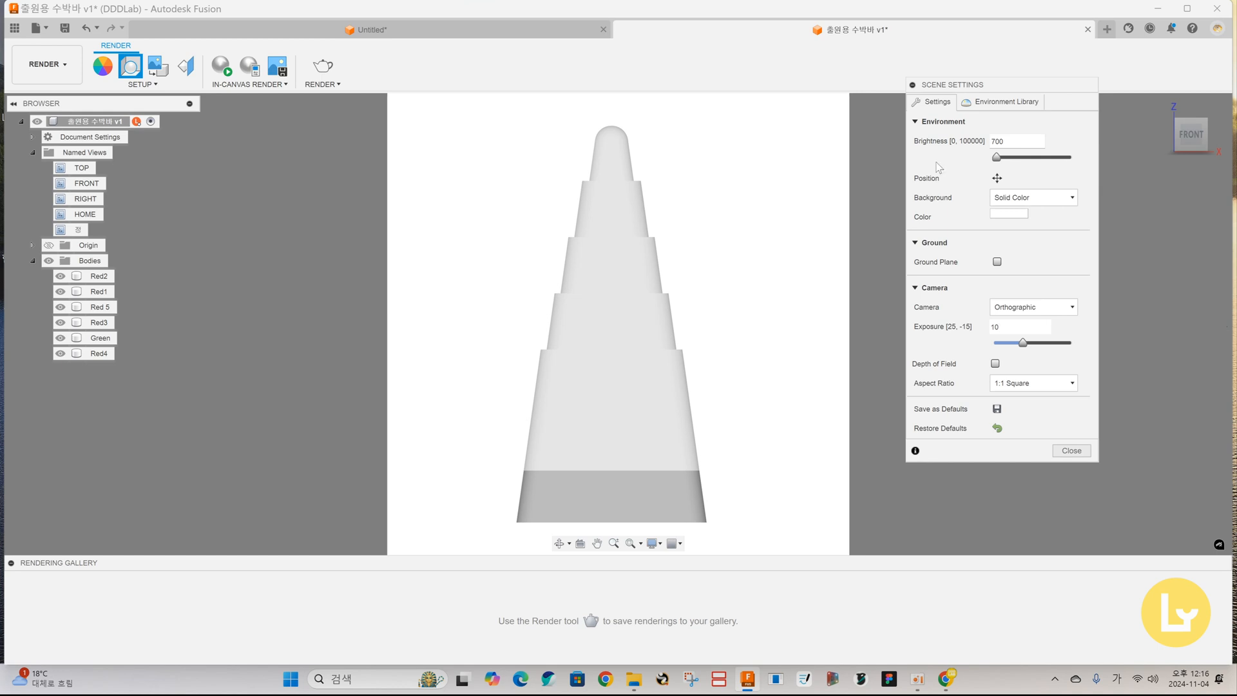
pyautogui.click(1013, 142)
pyautogui.click(1072, 451)
# Select the stacked red bodies one after another to examine how clearly their boundaries are distinguished.
pyautogui.click(613, 390)
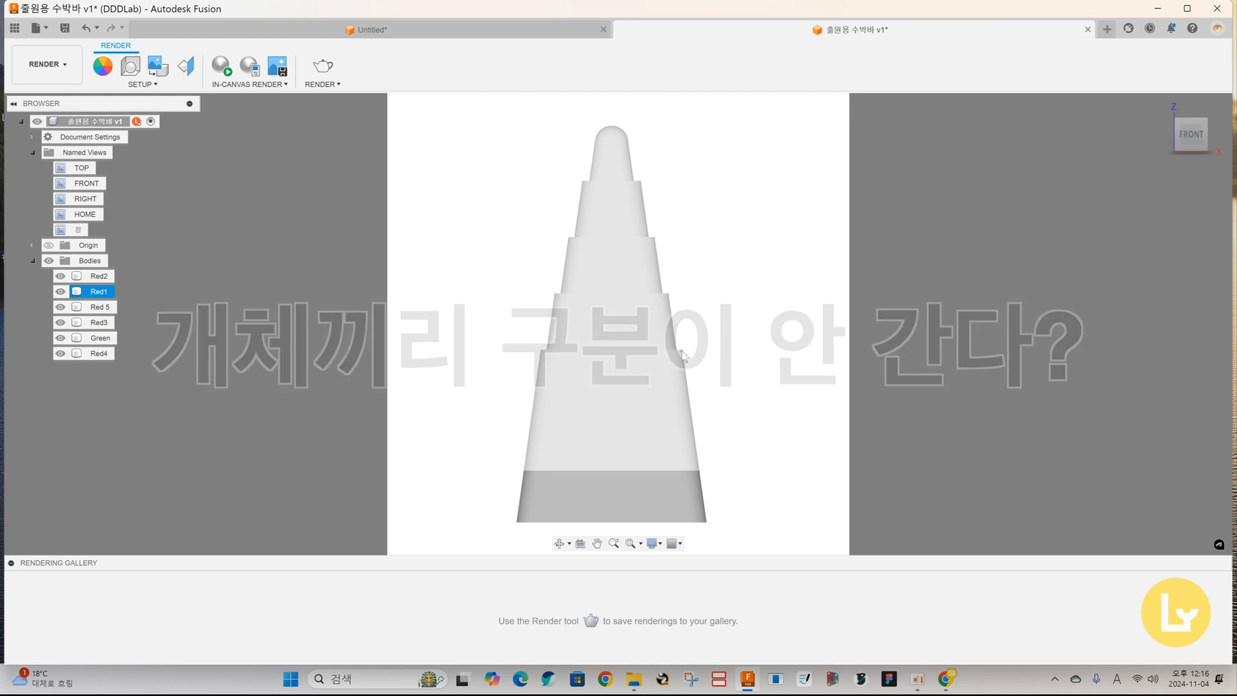
pyautogui.click(598, 352)
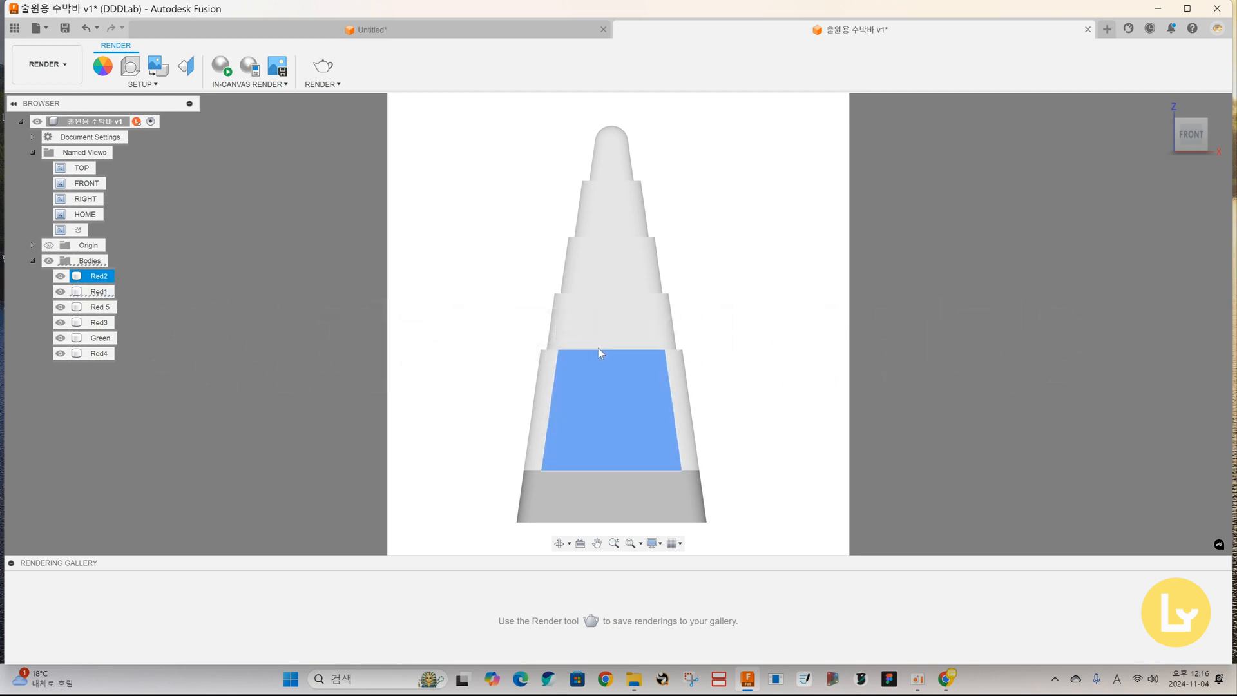
pyautogui.click(606, 304)
pyautogui.click(609, 254)
pyautogui.click(613, 168)
pyautogui.click(614, 197)
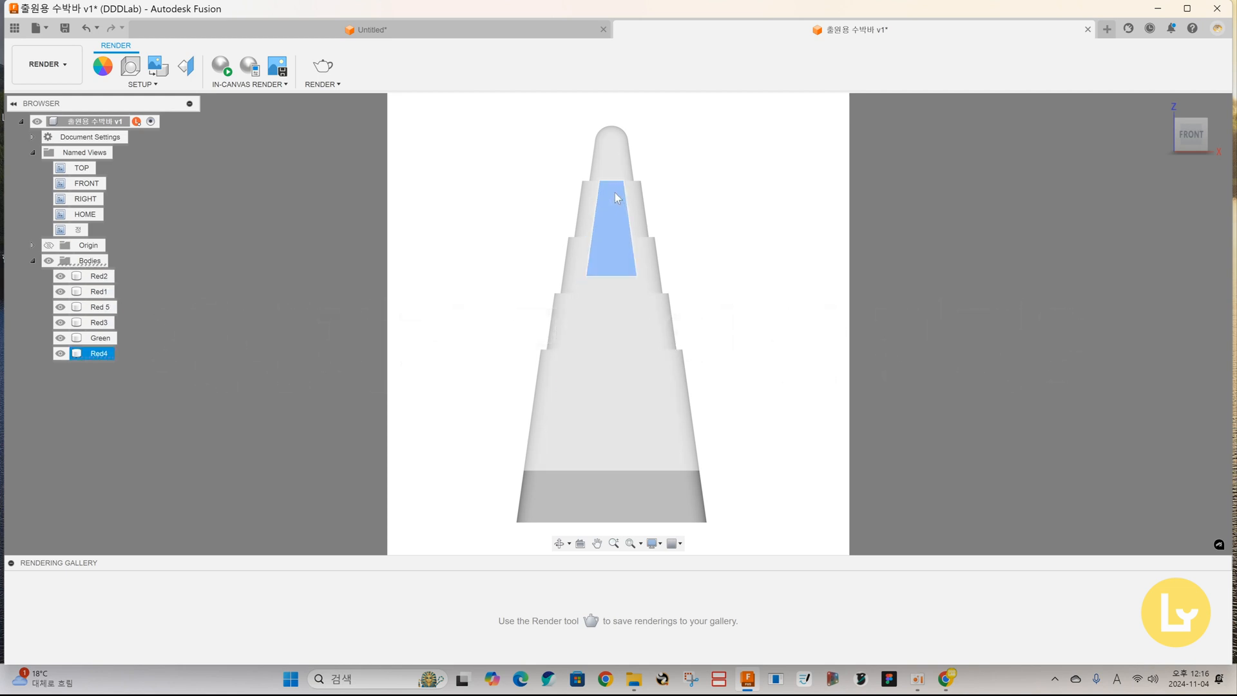
pyautogui.click(612, 246)
pyautogui.click(608, 332)
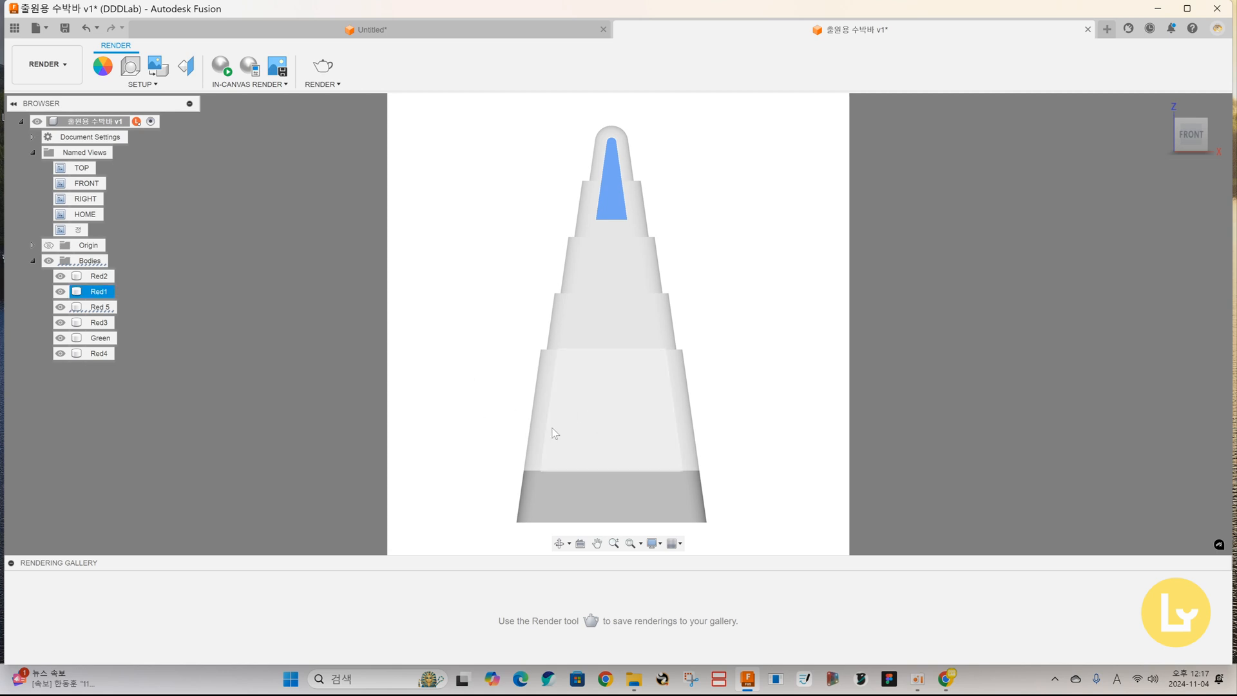
pyautogui.click(591, 351)
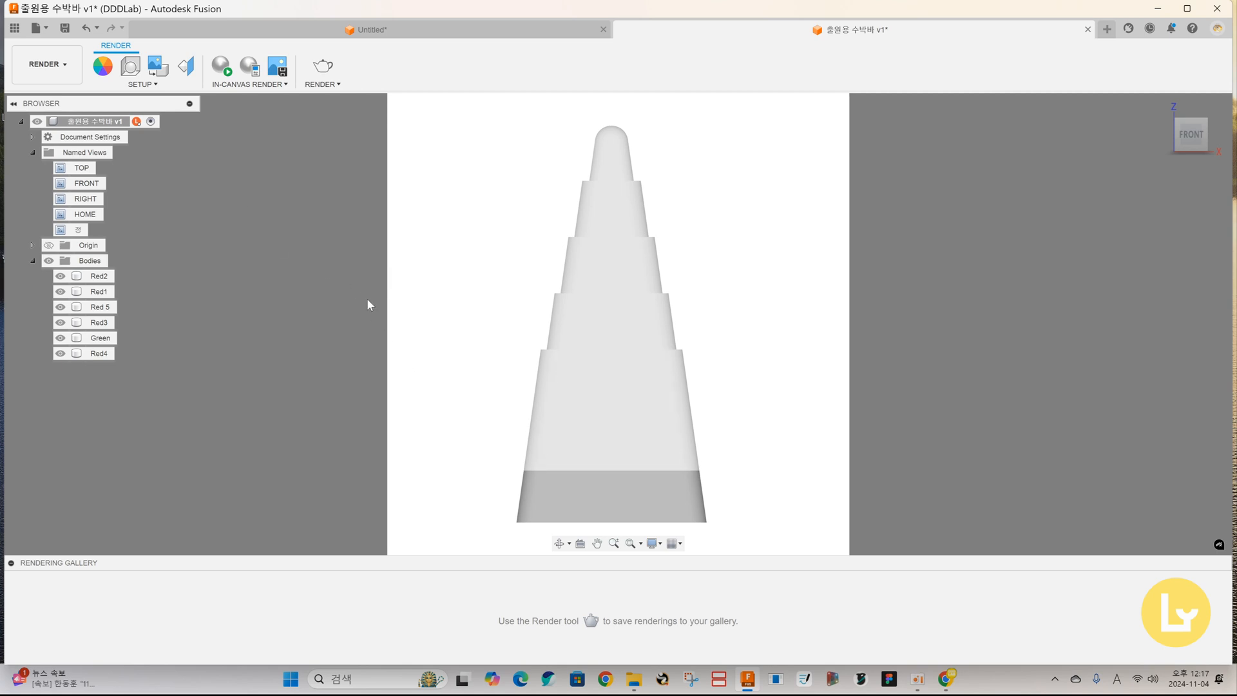
# Run an in-canvas render of the front view and examine how clearly the stacked bodies' boundaries show.
pyautogui.click(223, 68)
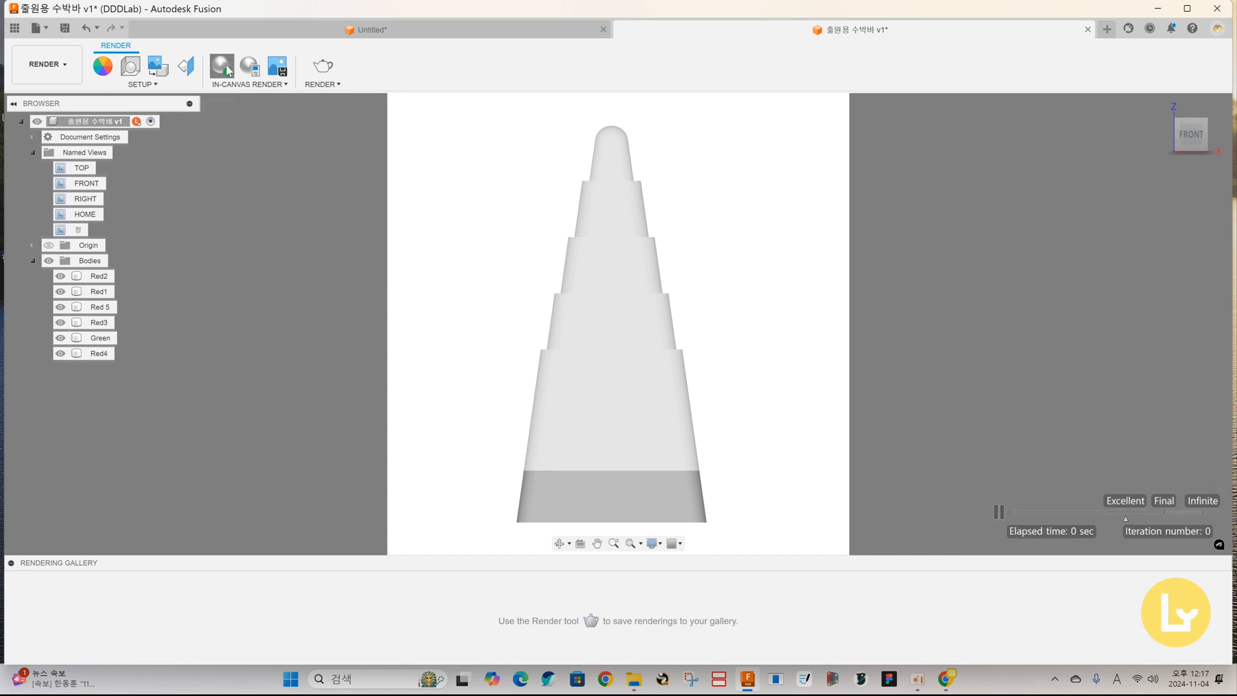
pyautogui.click(224, 70)
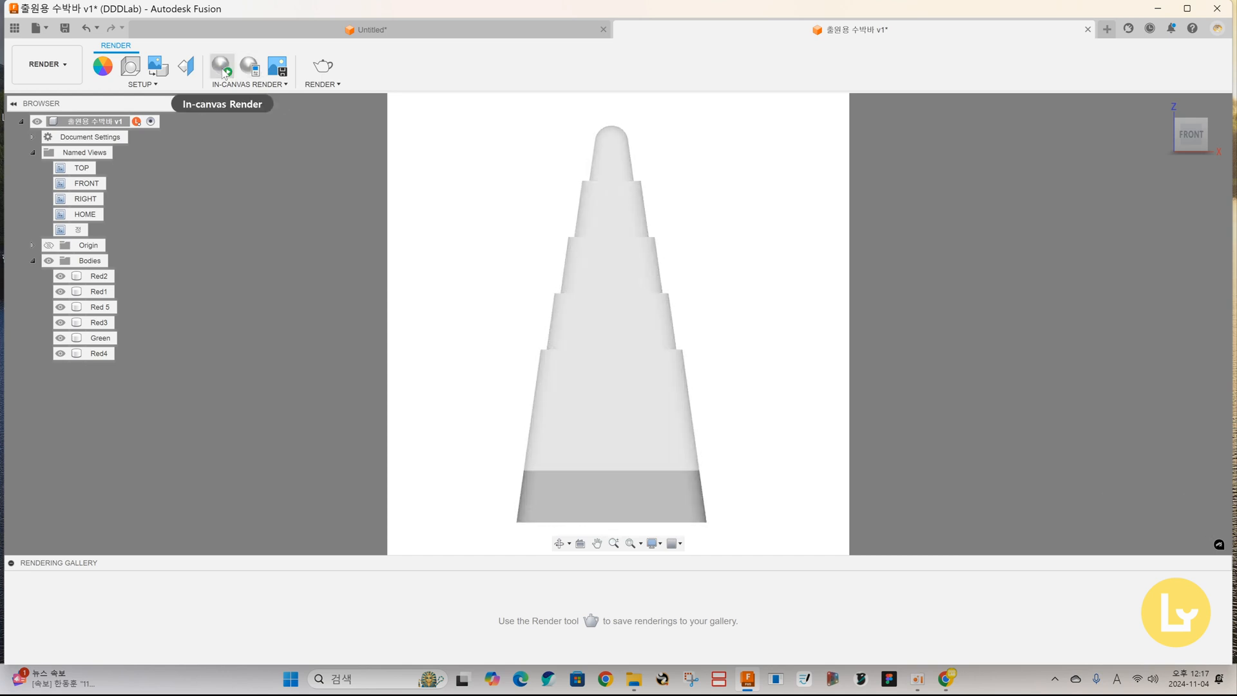
pyautogui.click(224, 69)
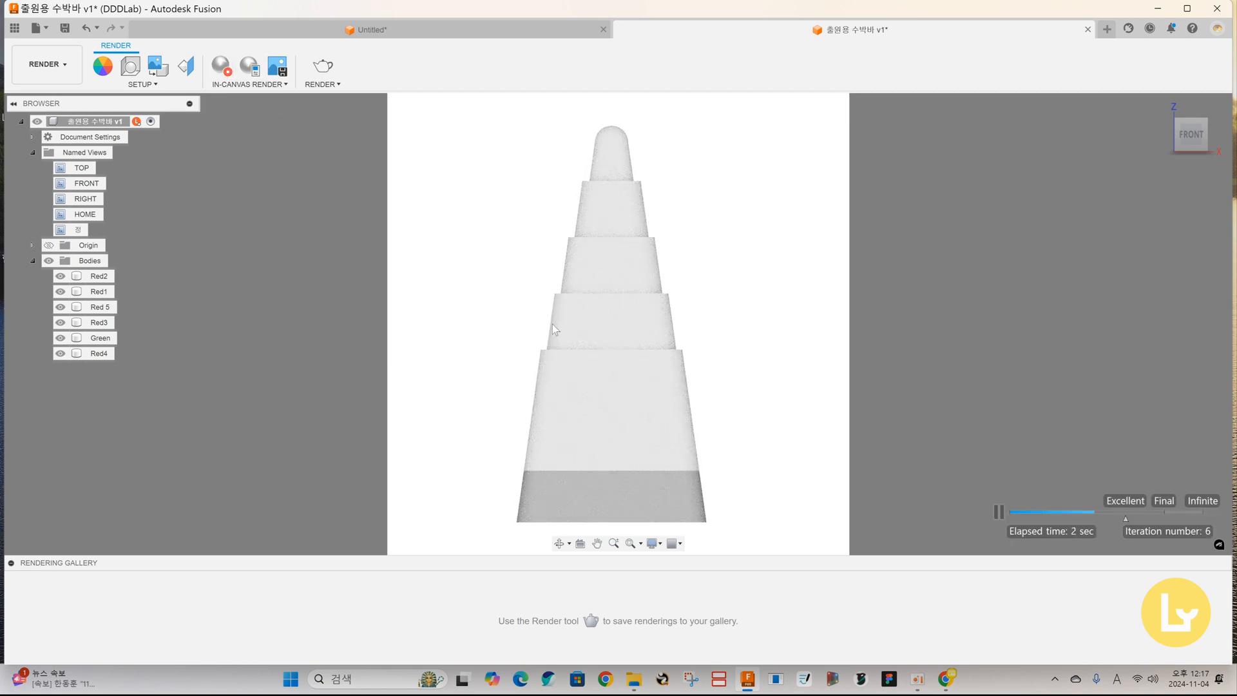
pyautogui.click(623, 332)
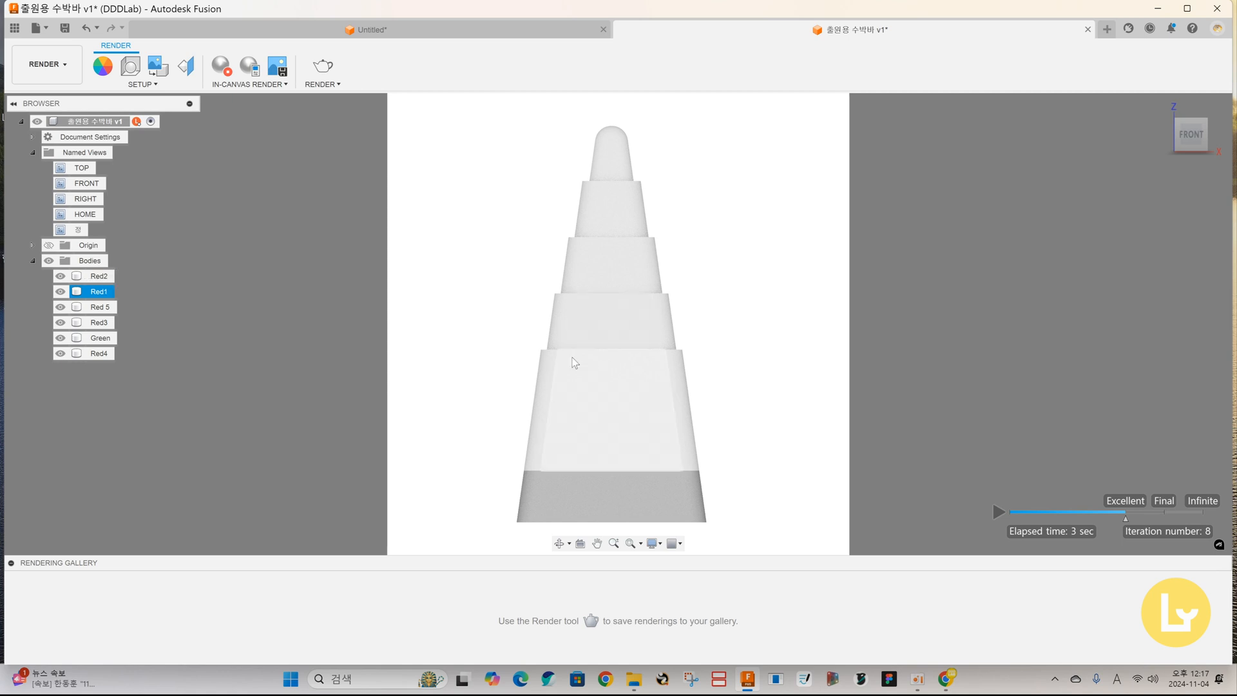
pyautogui.click(624, 358)
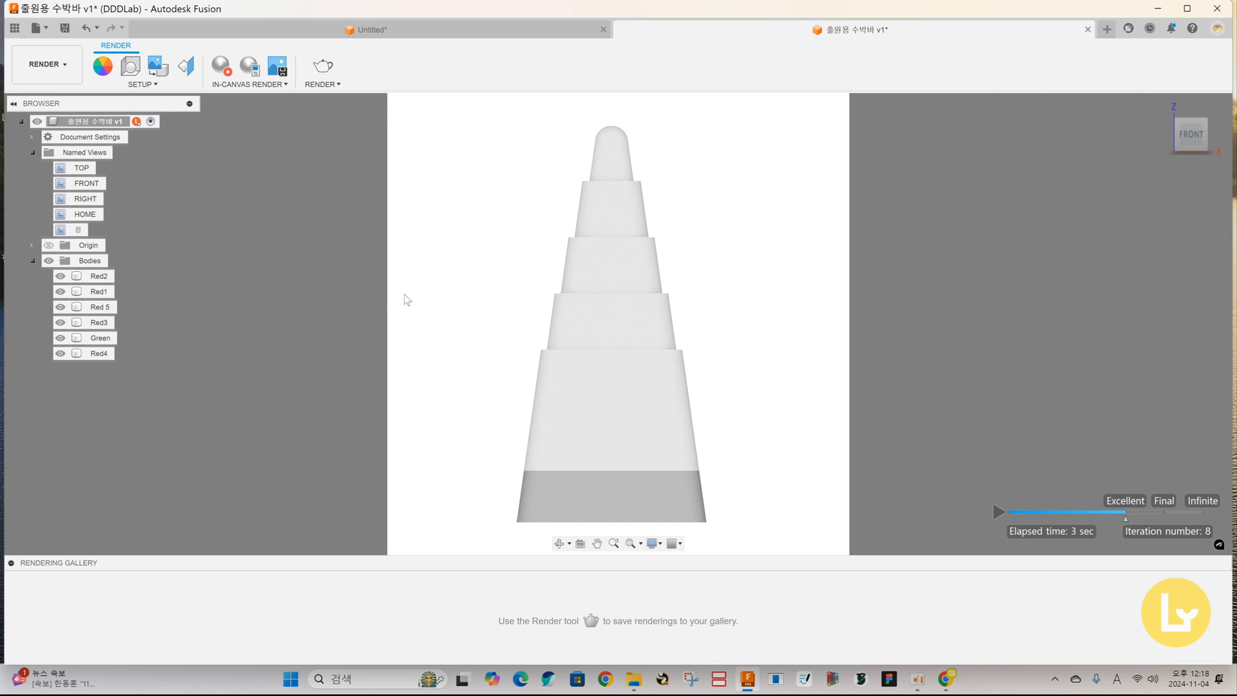
# Apply the design's white appearance to the Green base body in place of grey and close the appearance settings.
pyautogui.click(105, 70)
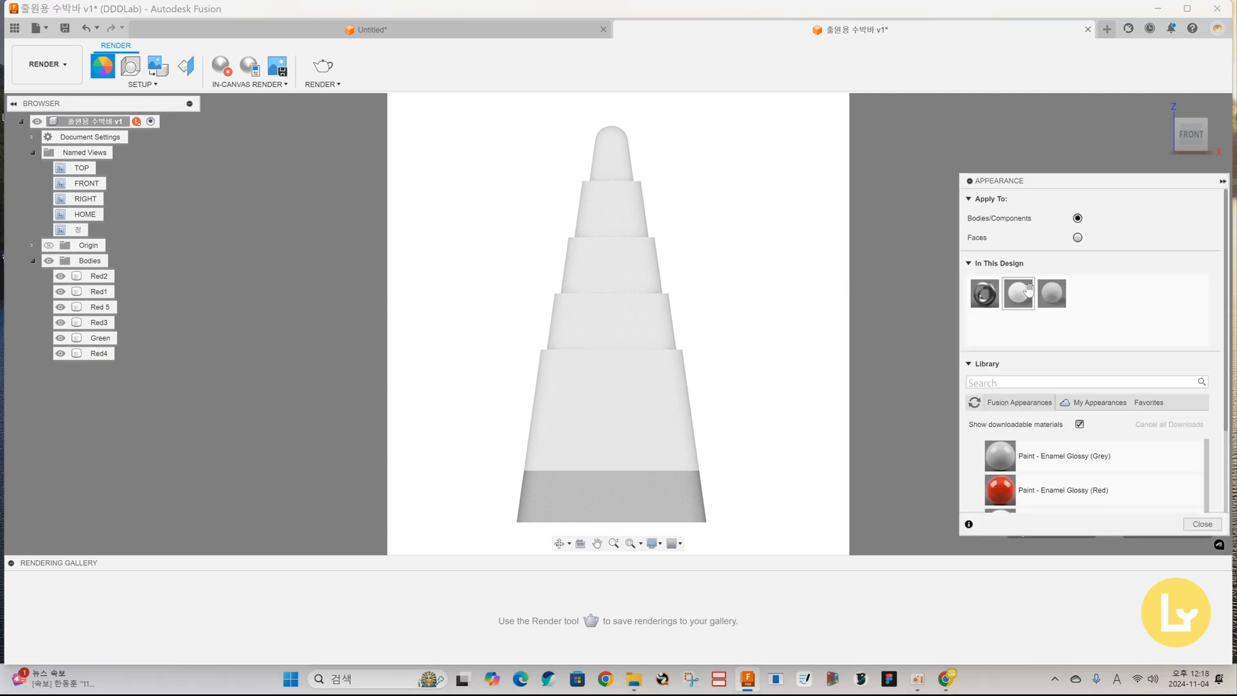
pyautogui.moveTo(1029, 291); pyautogui.dragTo(666, 505)
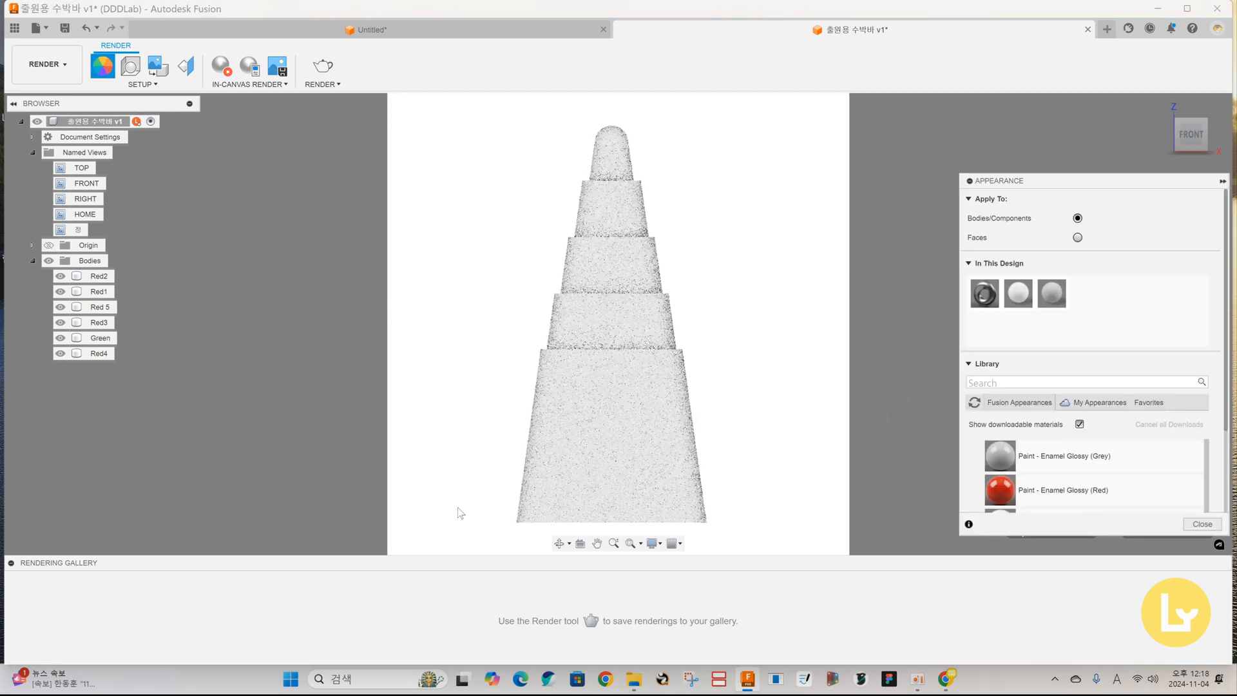
pyautogui.click(1201, 524)
# Select the front faces of the Green and Red1 bodies from an angled view to examine the seam between them.
pyautogui.keyDown('shift'); pyautogui.moveTo(685, 497); pyautogui.dragTo(619, 473, button='middle'); pyautogui.keyUp('shift')
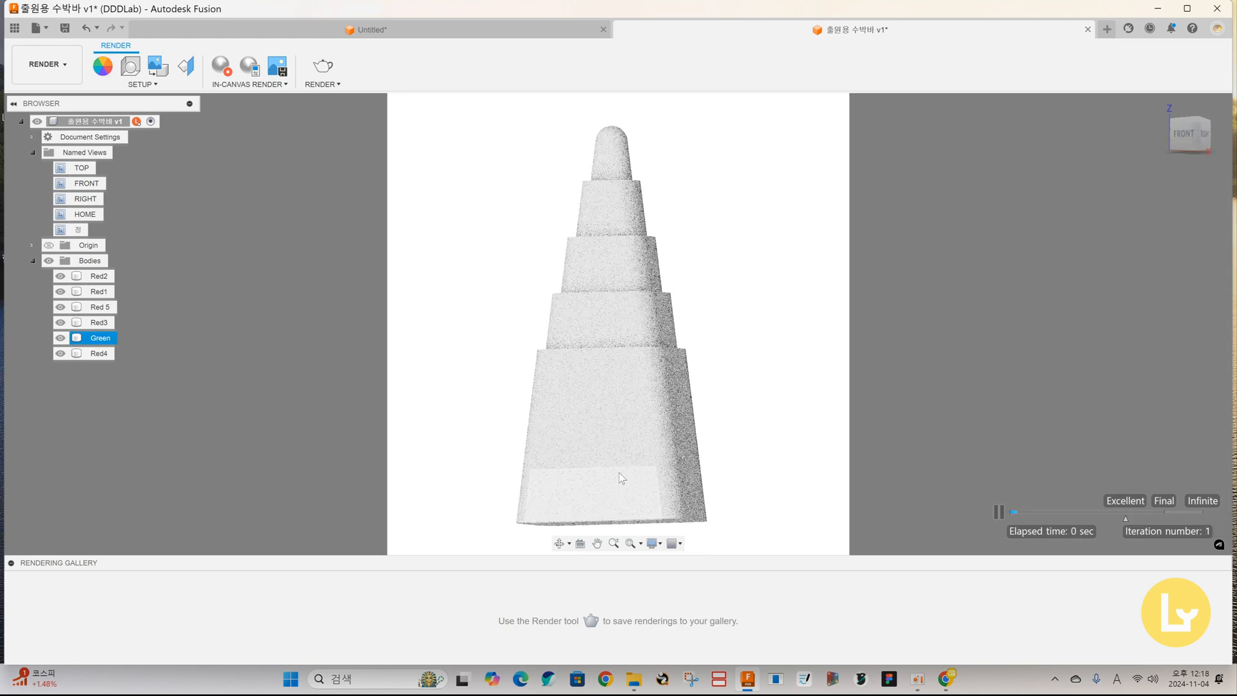
pyautogui.click(619, 473)
pyautogui.keyDown('ctrl'); pyautogui.click(619, 454); pyautogui.keyUp('ctrl')
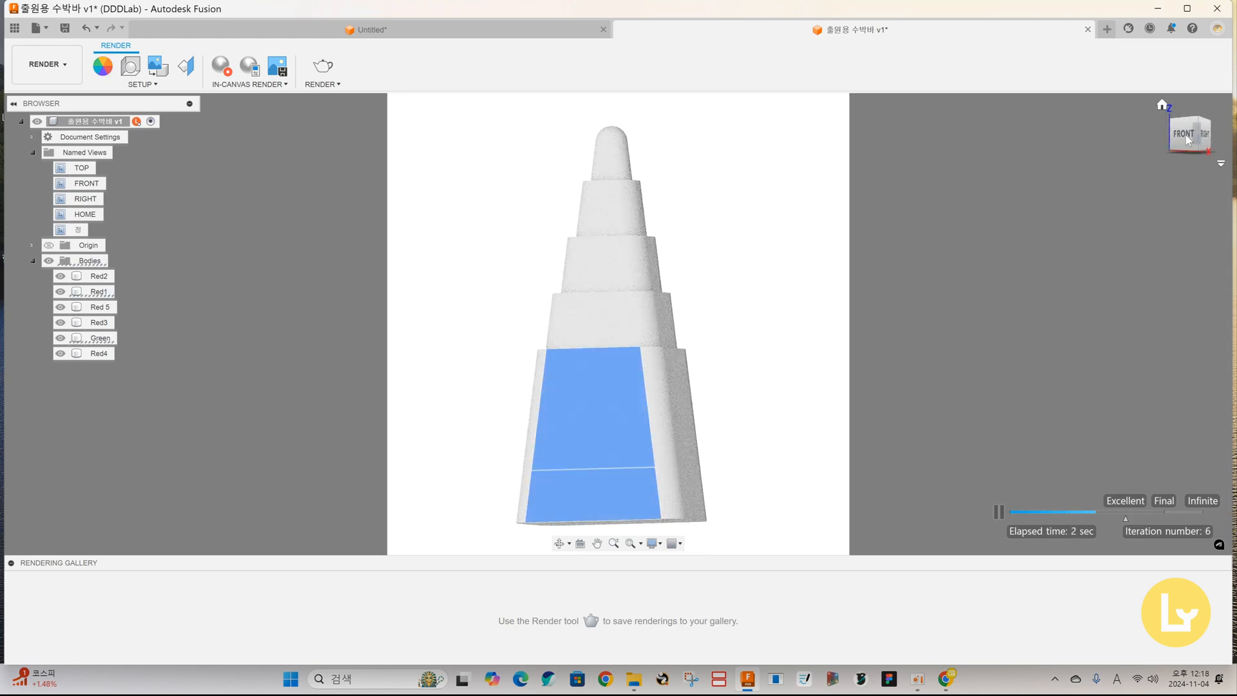
pyautogui.click(756, 432)
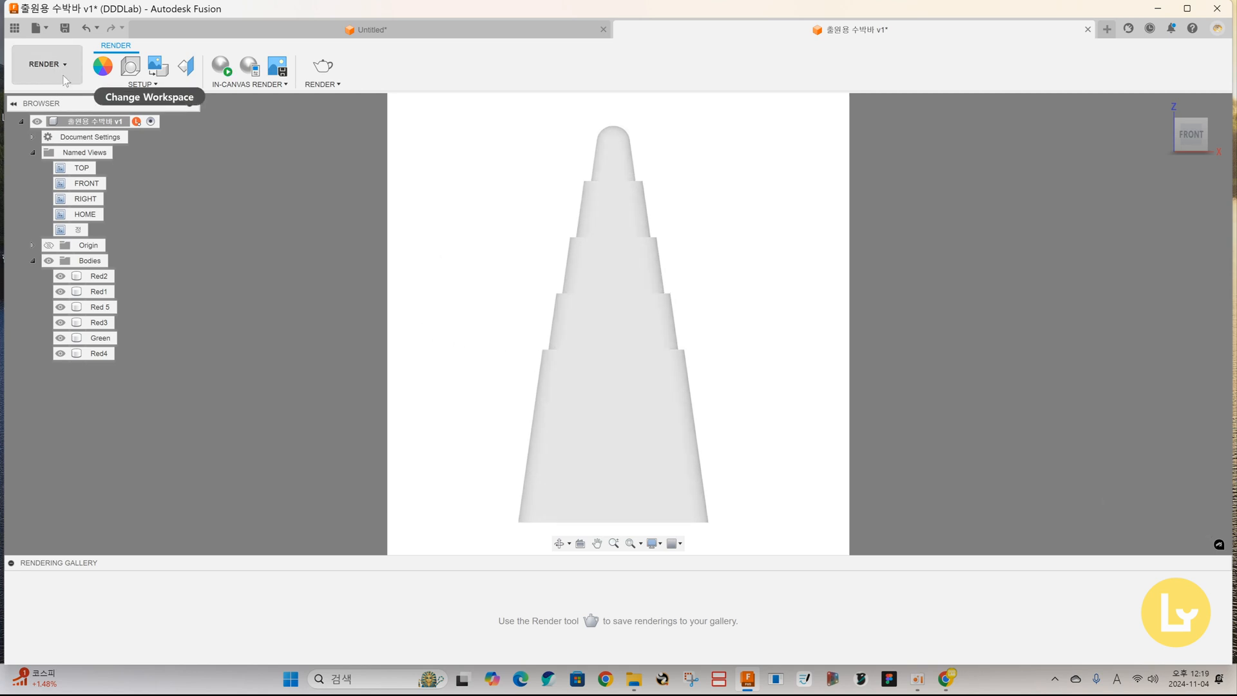
# In the Design workspace, fillet the edges along the seam between the Green and Red1 bodies with a 0.1 mm radius.
pyautogui.click(47, 64)
pyautogui.click(45, 94)
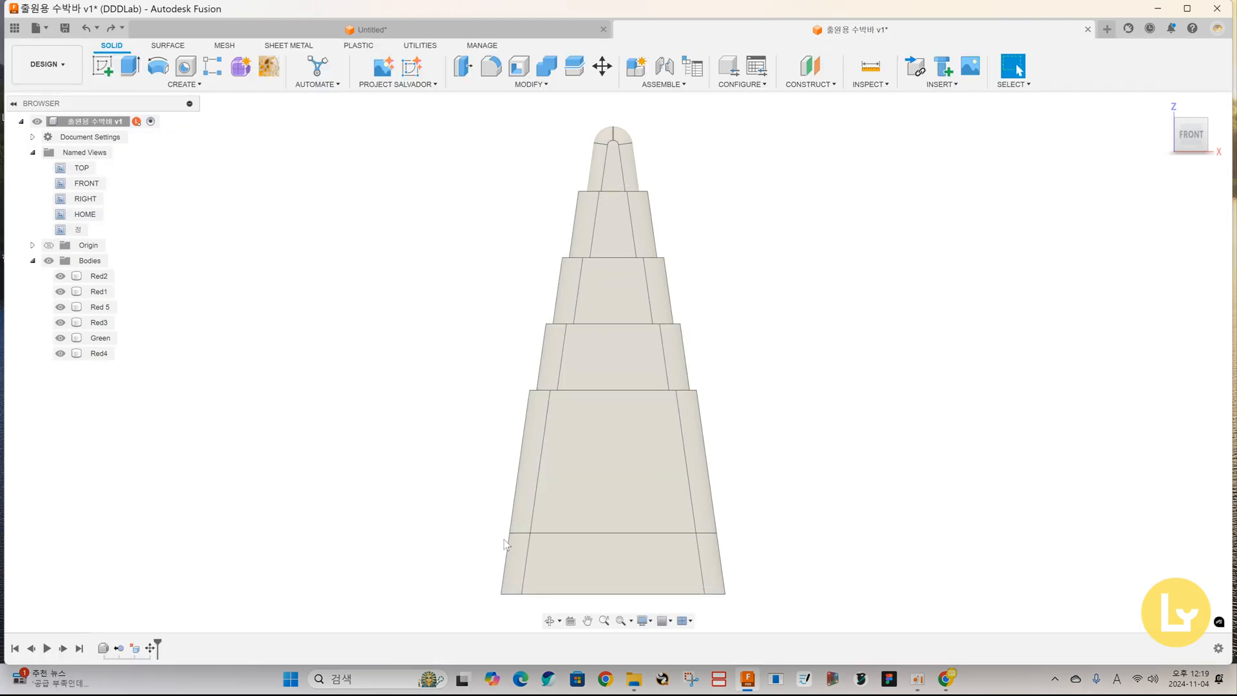
pyautogui.press('f')
pyautogui.moveTo(492, 527); pyautogui.dragTo(750, 545)
pyautogui.scroll(-3, 597, 528)
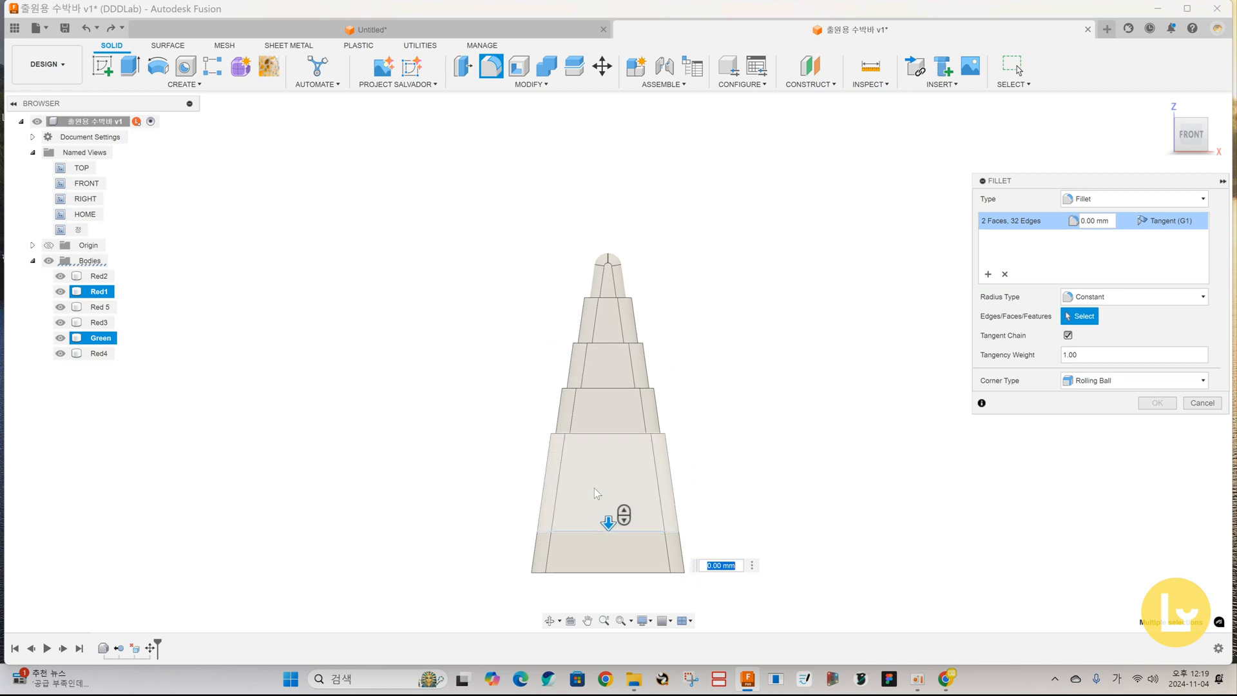
pyautogui.scroll(3, 638, 506)
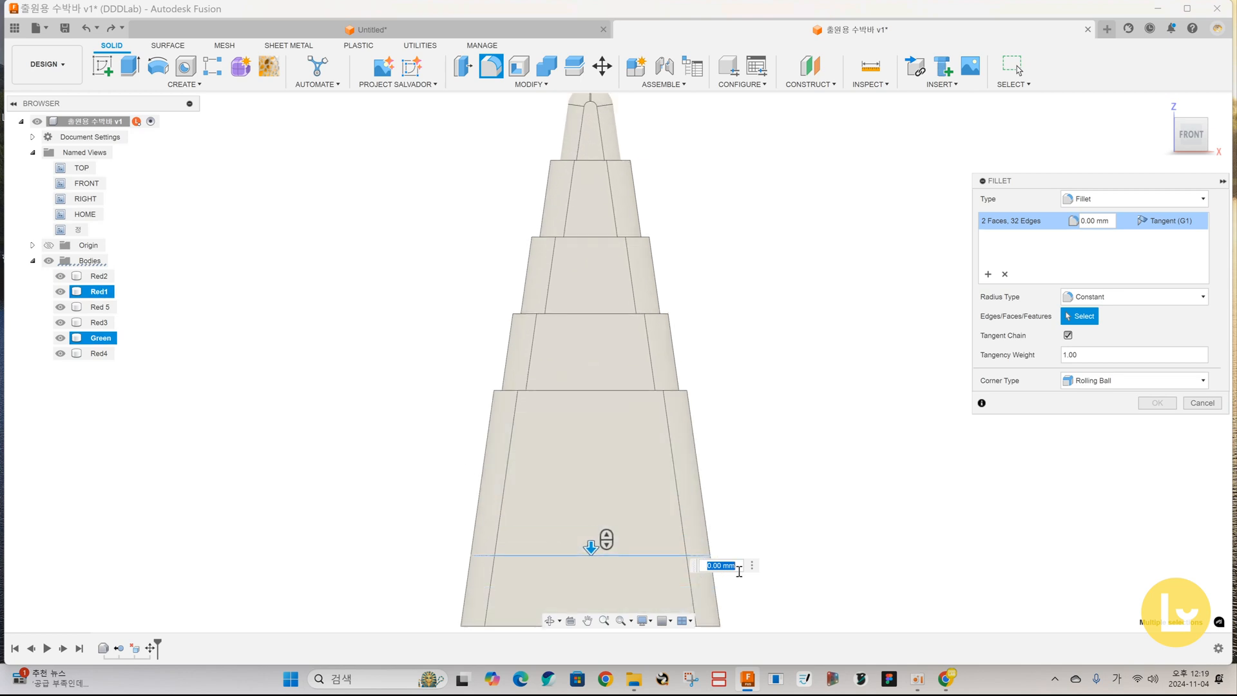
pyautogui.click(1103, 221)
pyautogui.write('0.3')
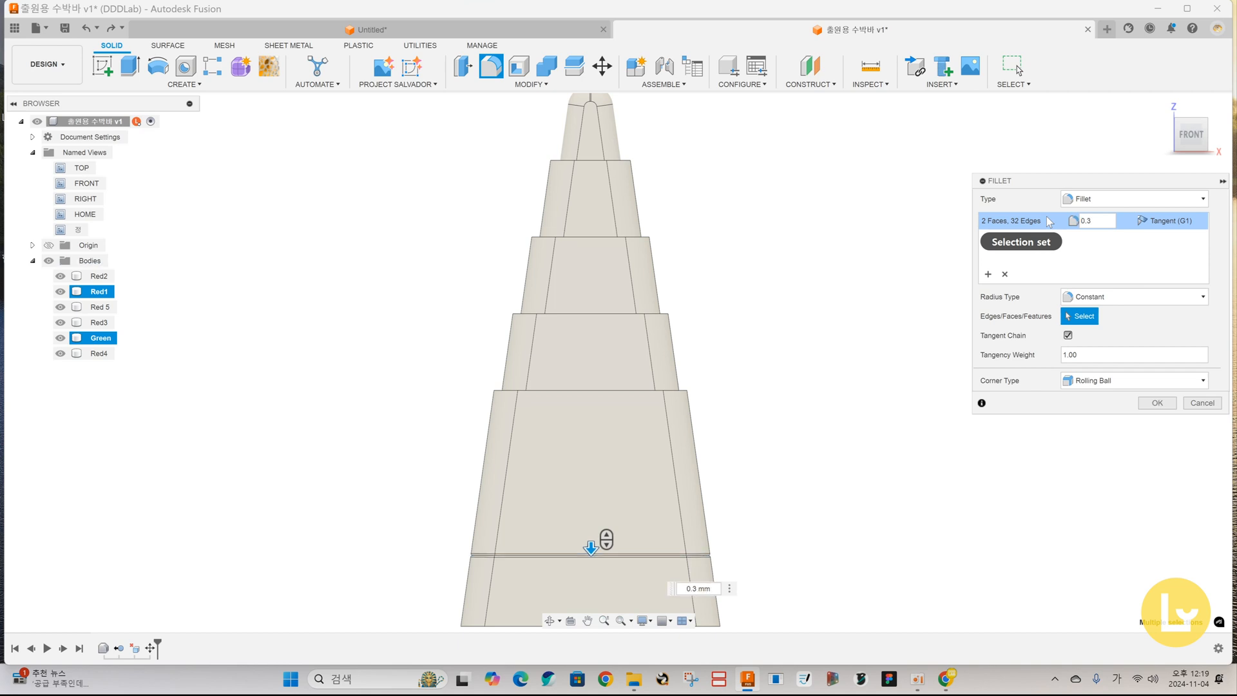
pyautogui.press('BackSpace')
pyautogui.write('1')
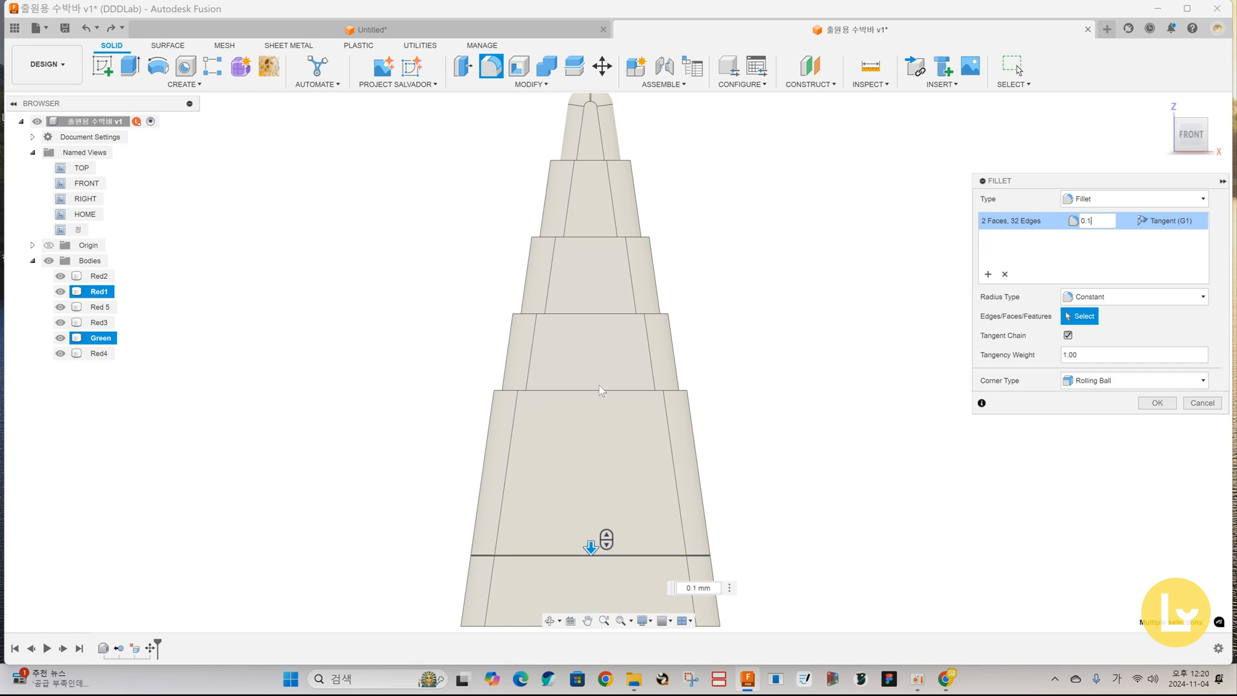
pyautogui.press('Return')
# Fillet the four stepped ledge faces on top of the Red1, Red2, Red3 and Red4 bodies with a 0.1 mm radius.
pyautogui.press('f')
pyautogui.click(643, 393)
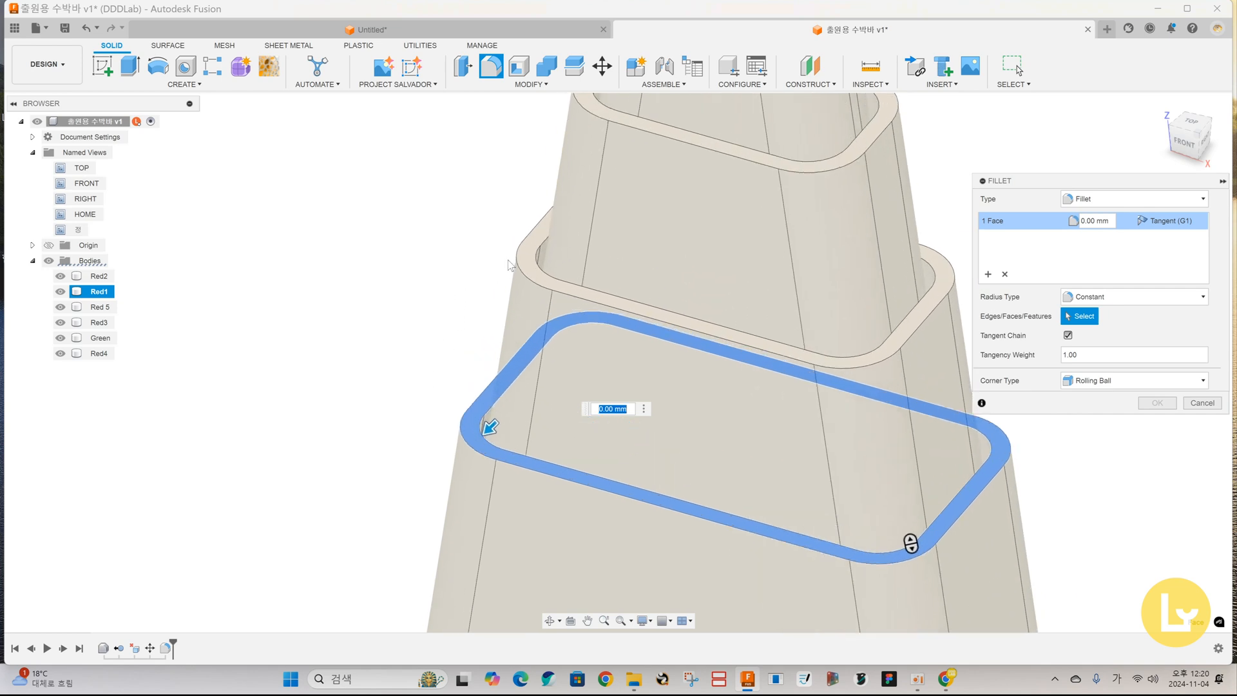
pyautogui.click(555, 229)
pyautogui.moveTo(487, 227); pyautogui.dragTo(432, 327, button='middle')
pyautogui.scroll(3, 494, 248)
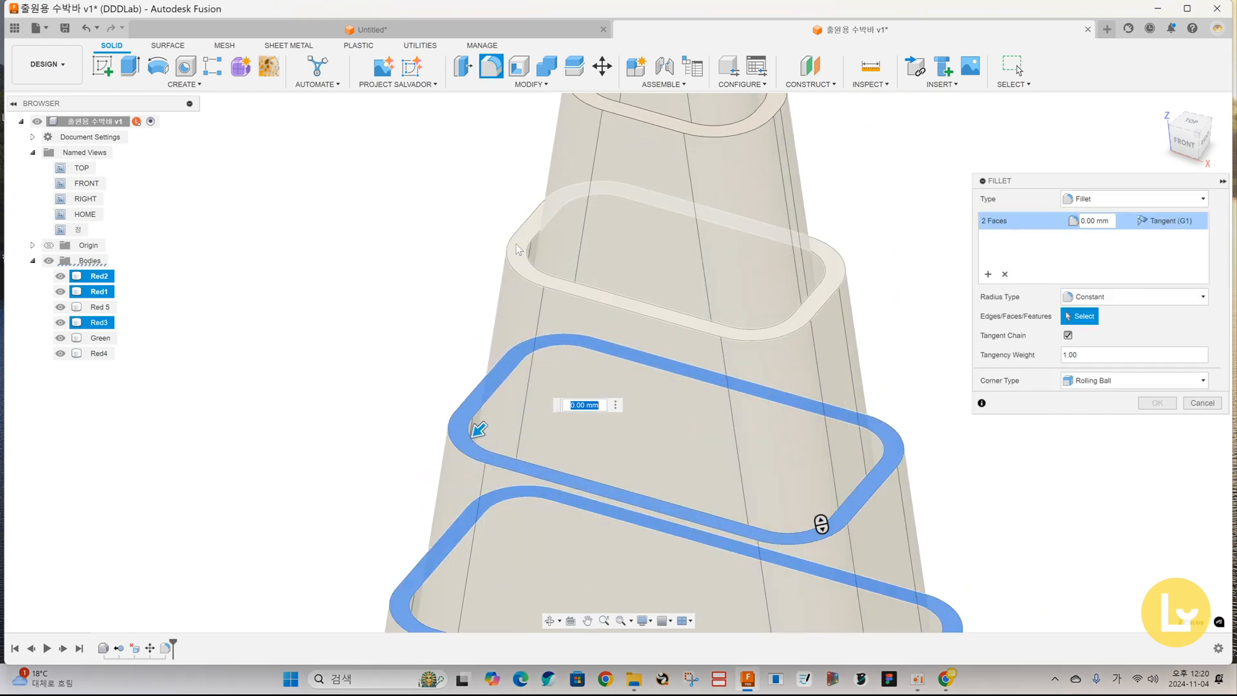
pyautogui.click(534, 251)
pyautogui.scroll(-1, 535, 253)
pyautogui.moveTo(534, 256); pyautogui.dragTo(463, 389, button='middle')
pyautogui.click(515, 248)
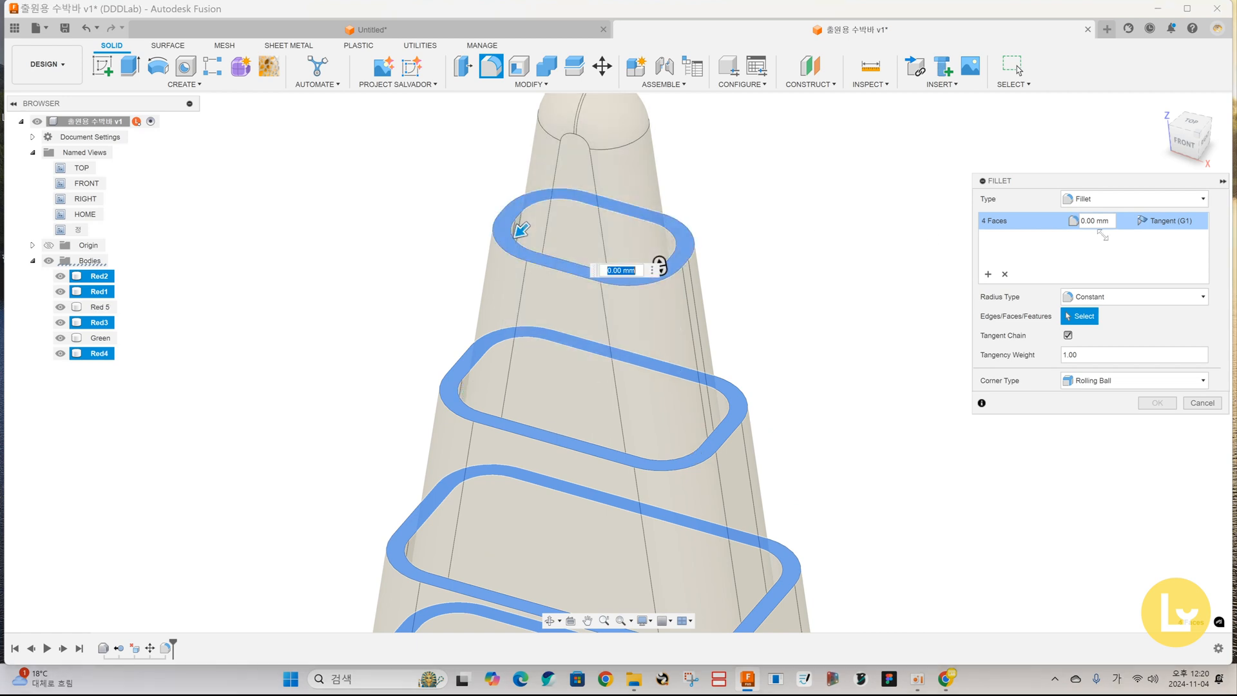
pyautogui.moveTo(1111, 221); pyautogui.dragTo(1045, 222)
pyautogui.write('0.1')
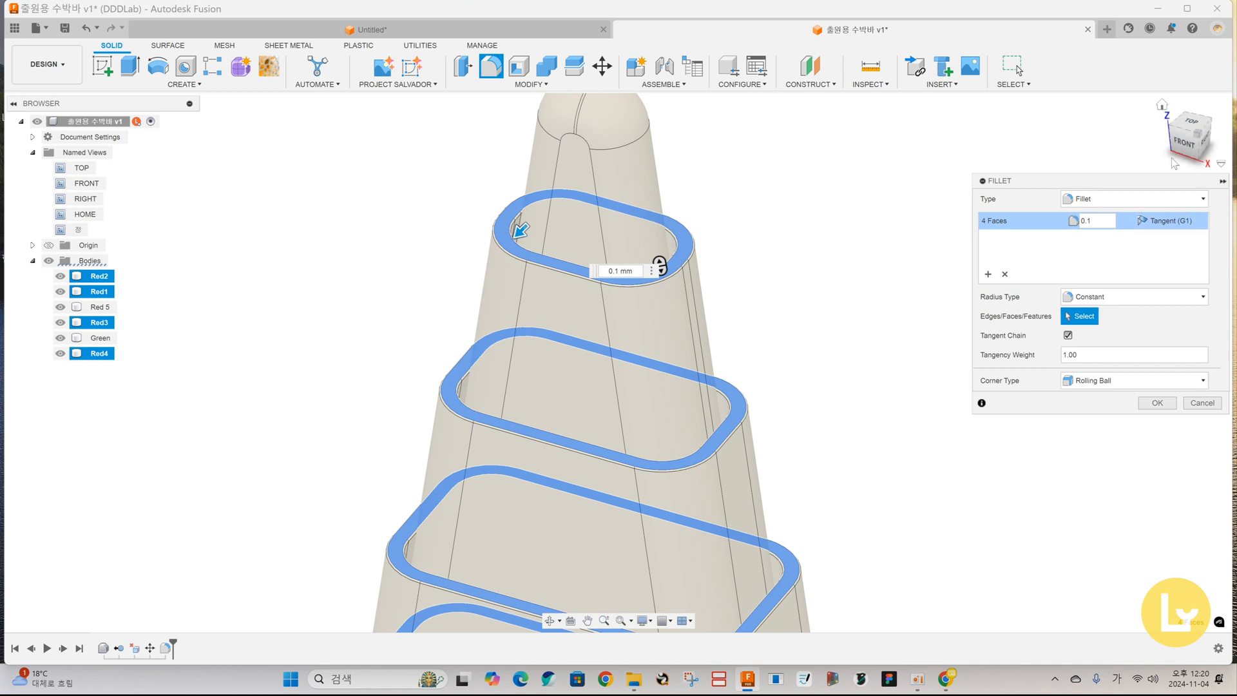
pyautogui.click(1186, 143)
pyautogui.click(480, 553)
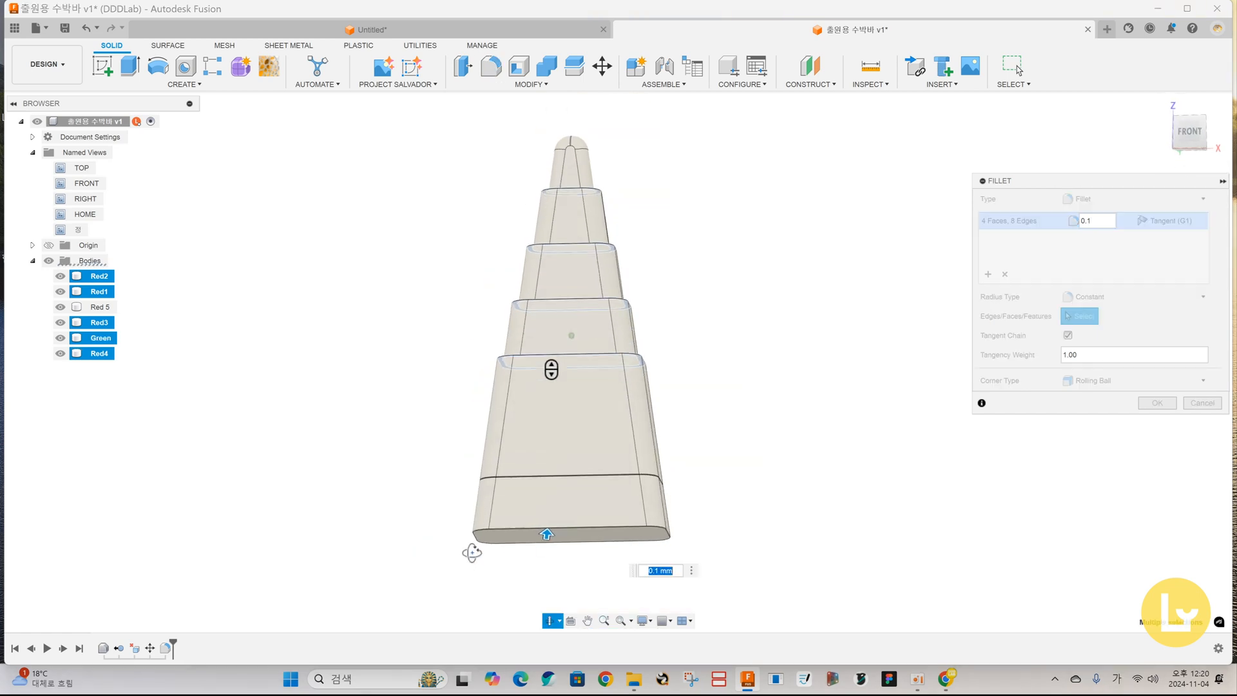
pyautogui.click(519, 540)
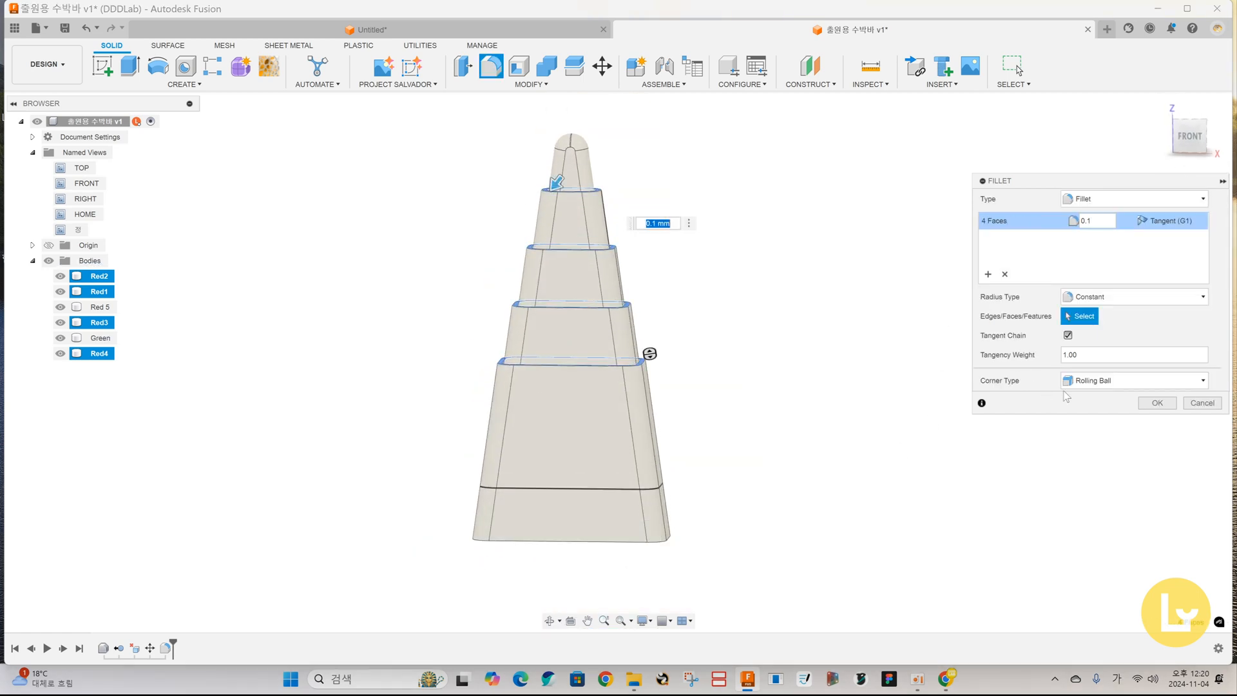
pyautogui.click(1157, 403)
# Fillet the bottom perimeter edges of the Green base body with a 0.2 mm radius.
pyautogui.press('f')
pyautogui.click(530, 554)
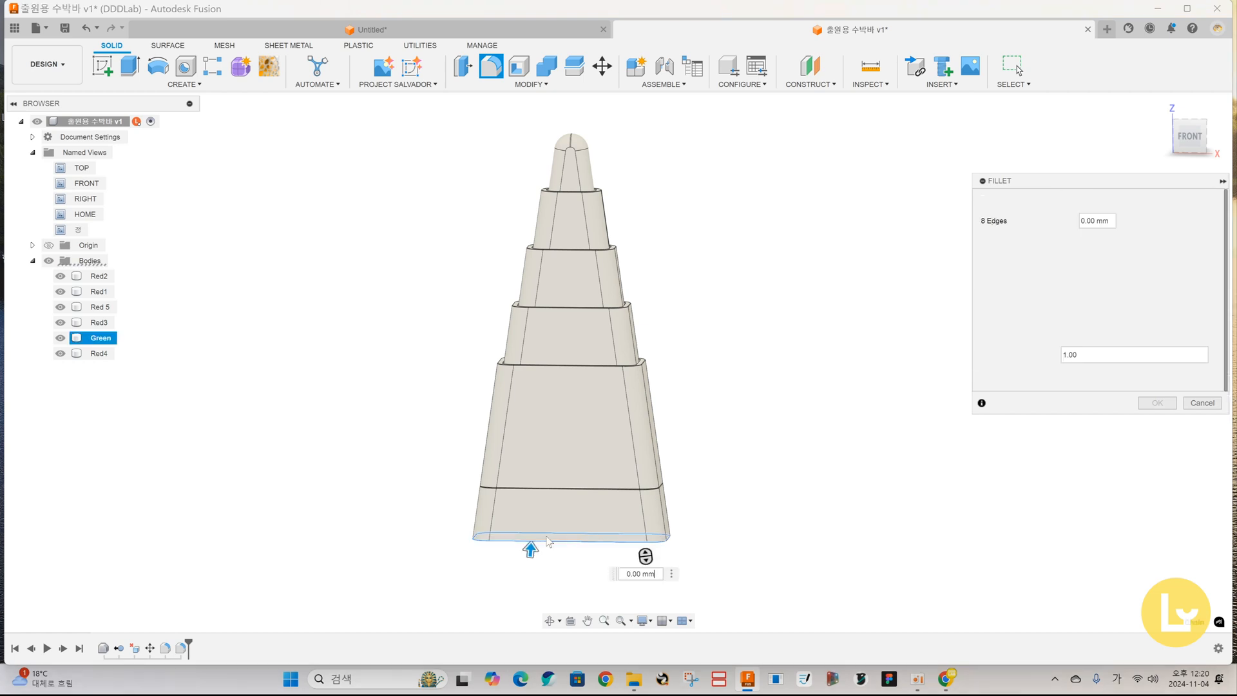
pyautogui.write('0.2')
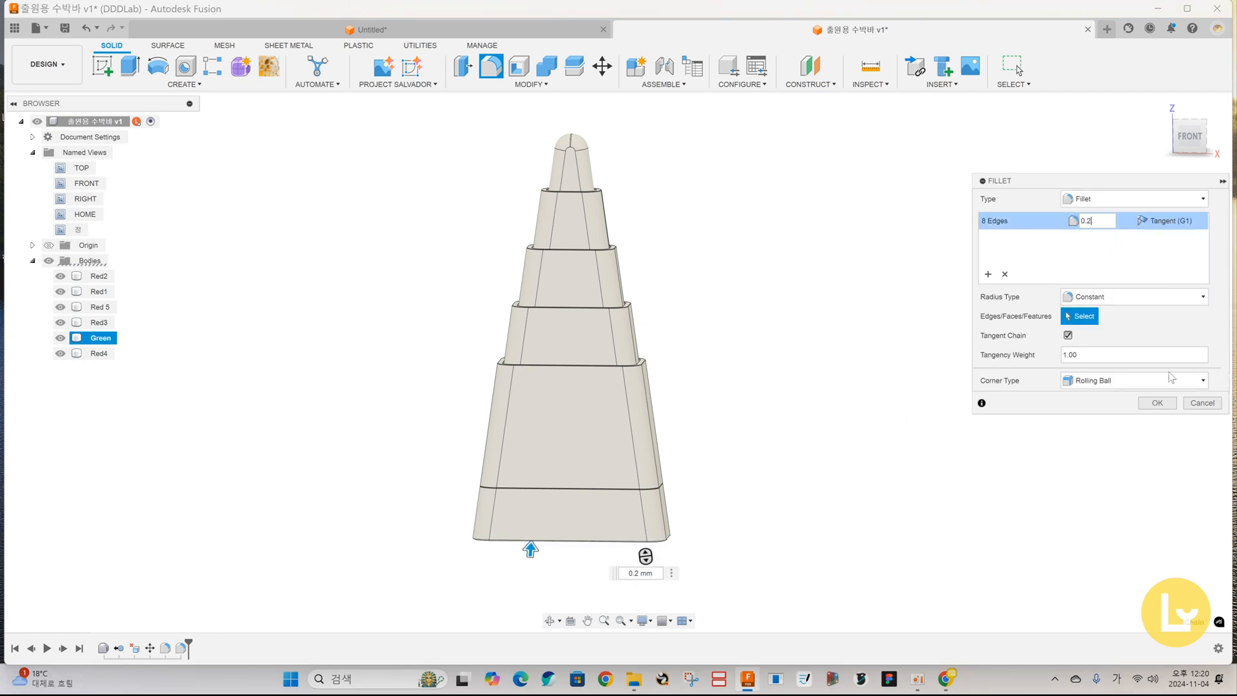
pyautogui.click(1157, 403)
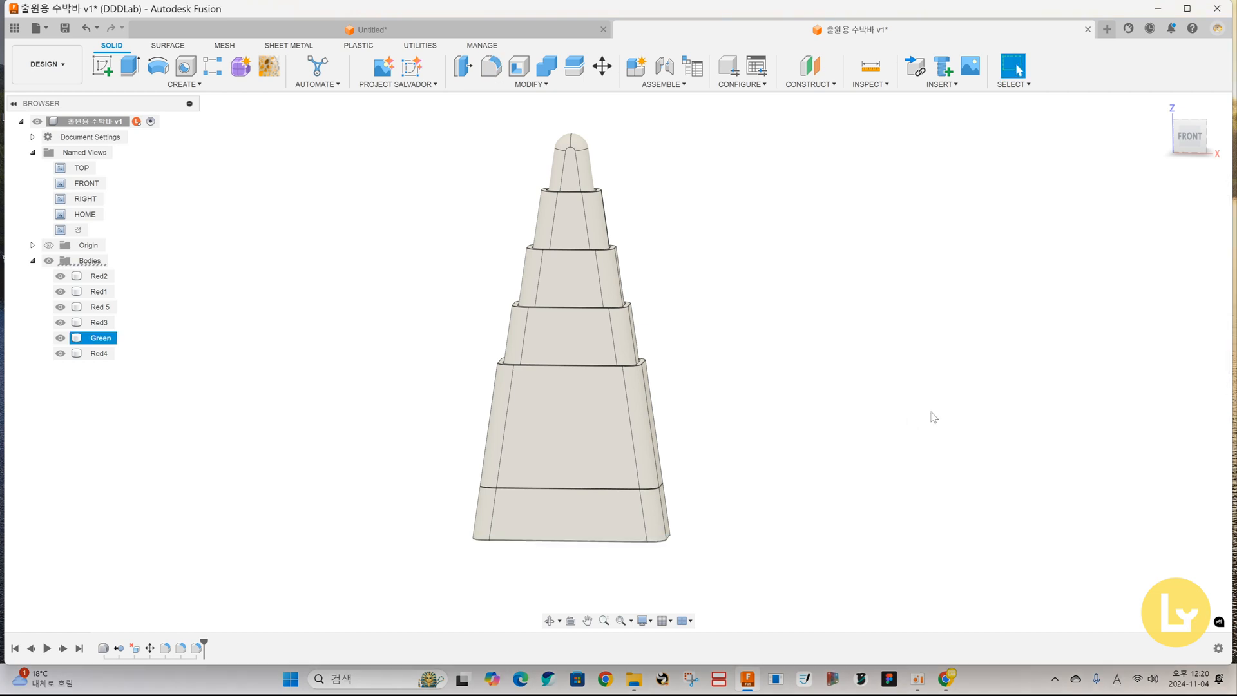
# Return to the Render workspace and set the scene's camera to Orthographic.
pyautogui.keyDown('shift'); pyautogui.moveTo(867, 425); pyautogui.dragTo(823, 420, button='middle'); pyautogui.keyUp('shift')
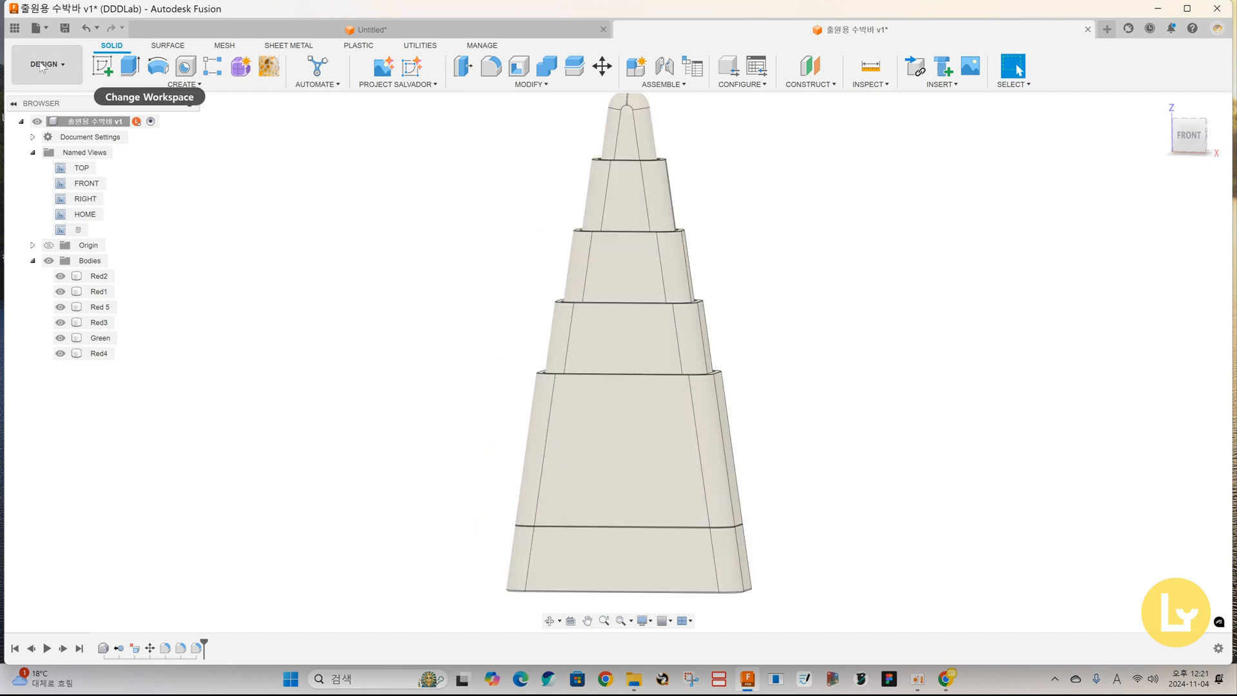
pyautogui.click(42, 65)
pyautogui.click(35, 141)
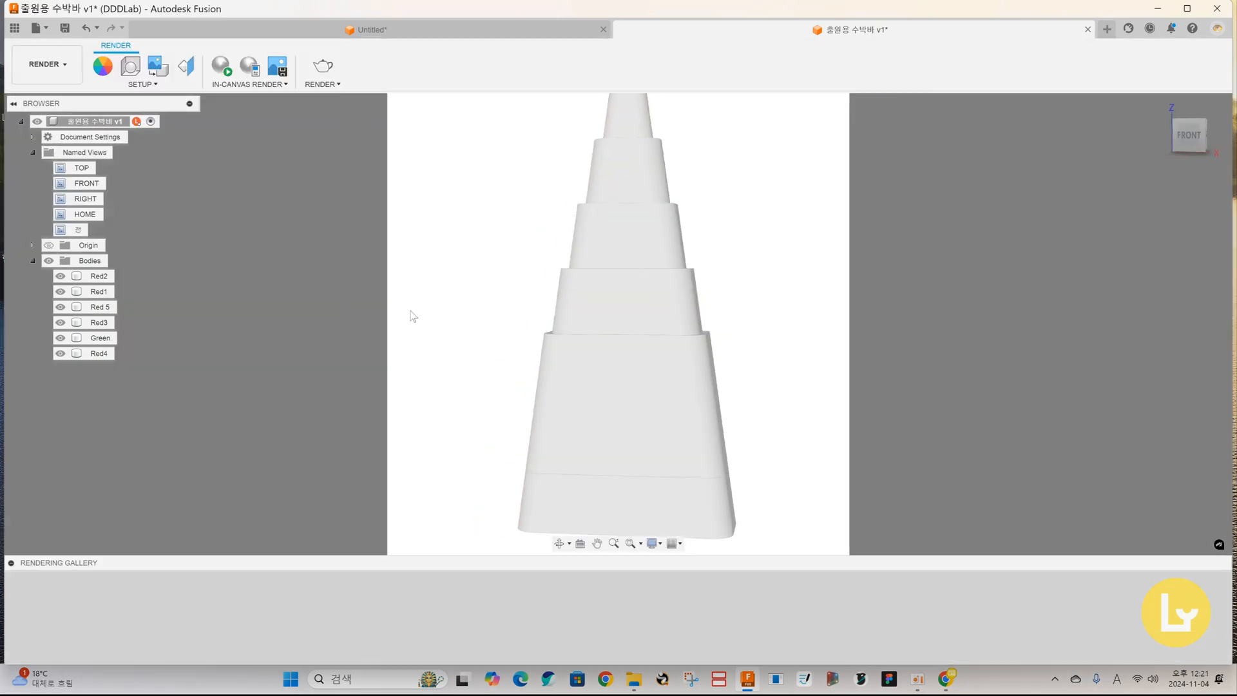
pyautogui.keyDown('shift'); pyautogui.moveTo(494, 367); pyautogui.dragTo(451, 427, button='middle'); pyautogui.keyUp('shift')
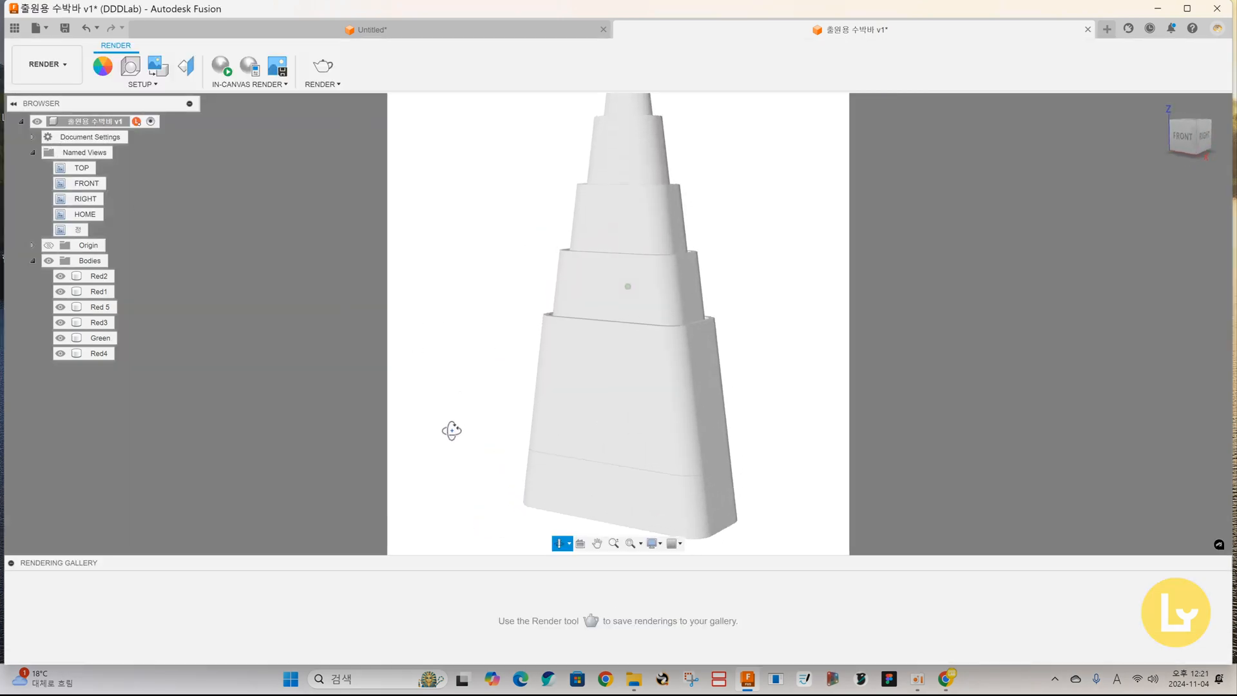
pyautogui.click(553, 488)
pyautogui.click(130, 66)
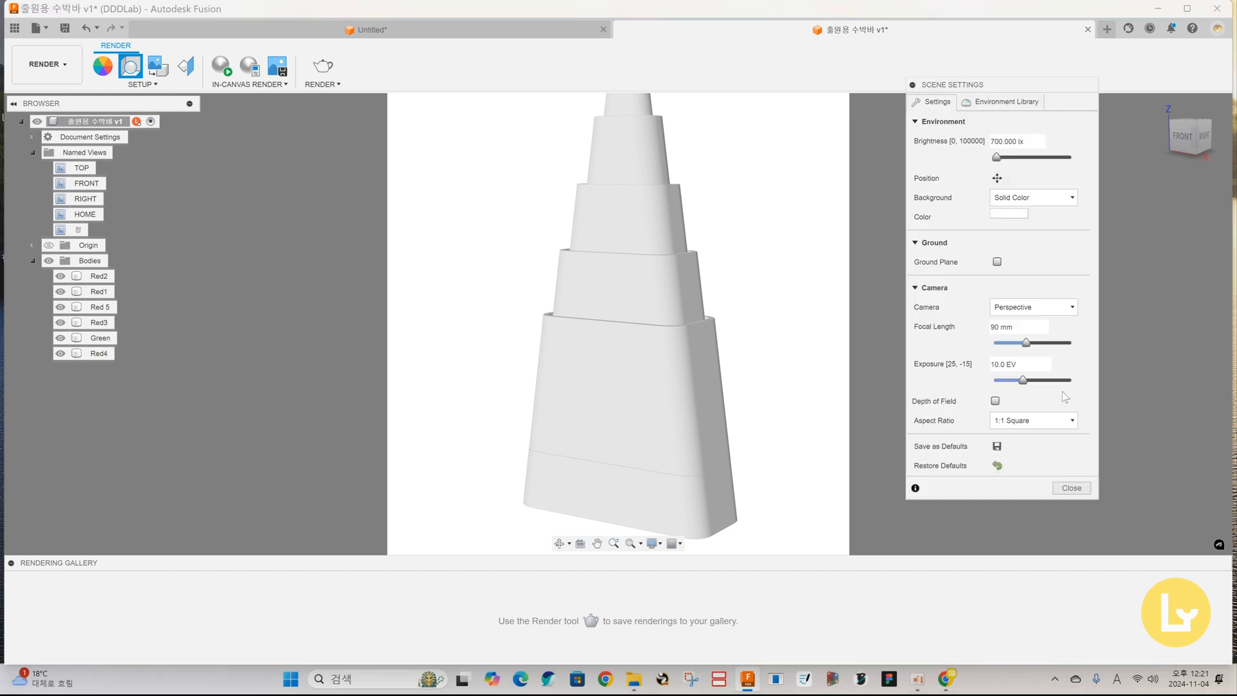
pyautogui.click(1012, 309)
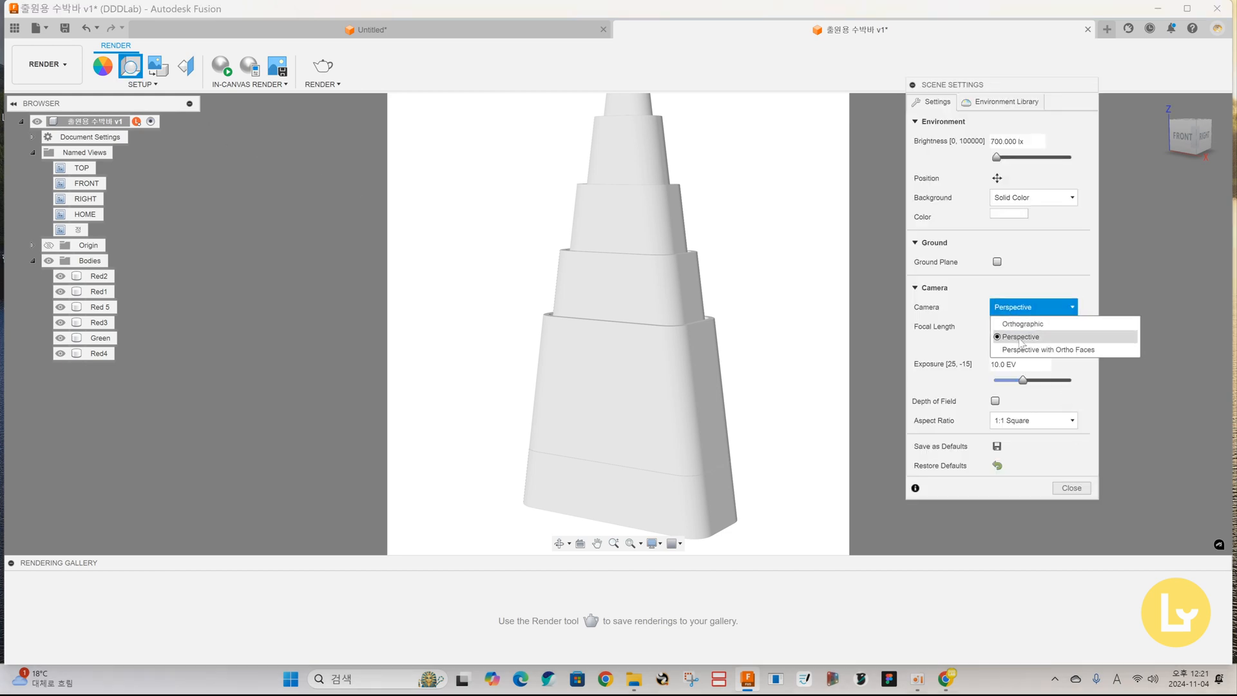
pyautogui.click(1028, 324)
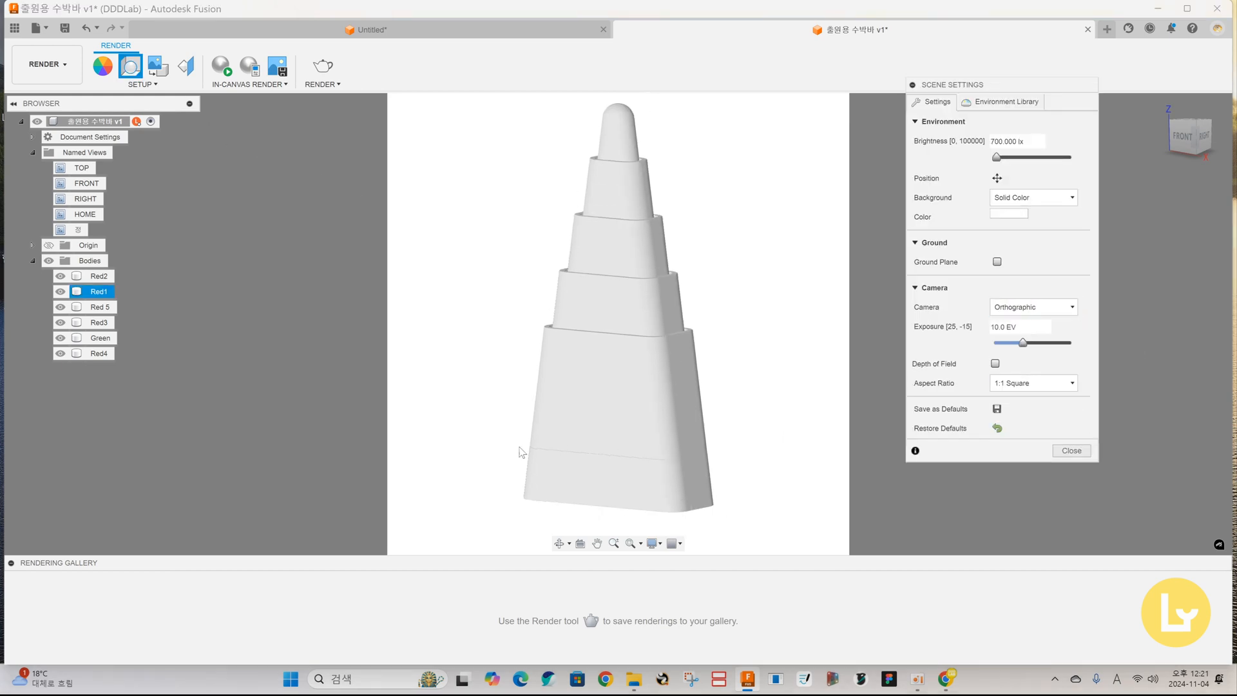
pyautogui.click(1071, 451)
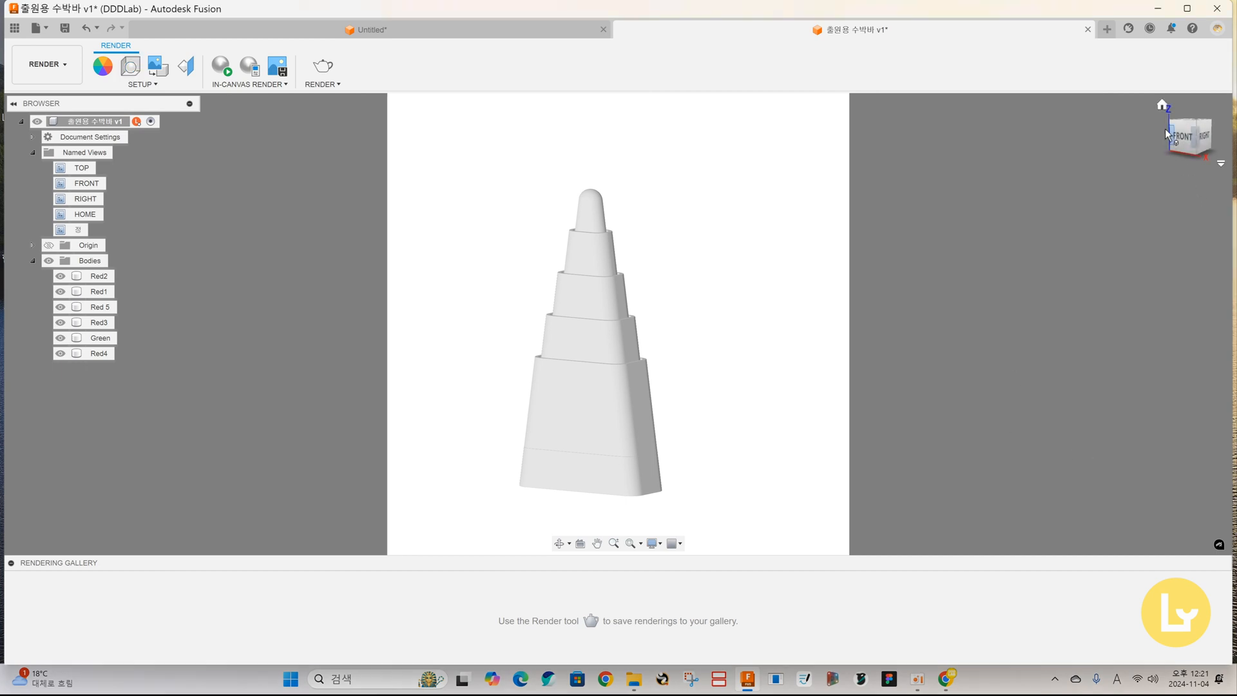
# Restore the saved front named view and apply Paint - Enamel Glossy (Grey) to the Green base body.
pyautogui.doubleClick(73, 230)
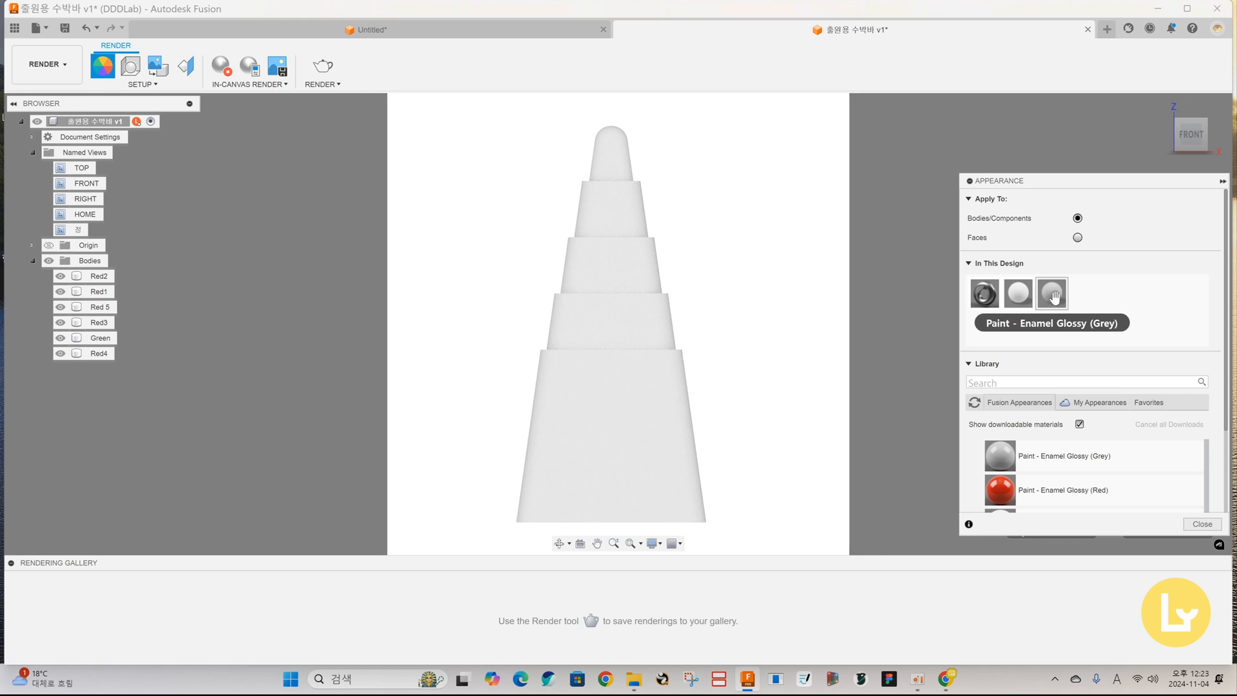
pyautogui.moveTo(1018, 294); pyautogui.dragTo(674, 517)
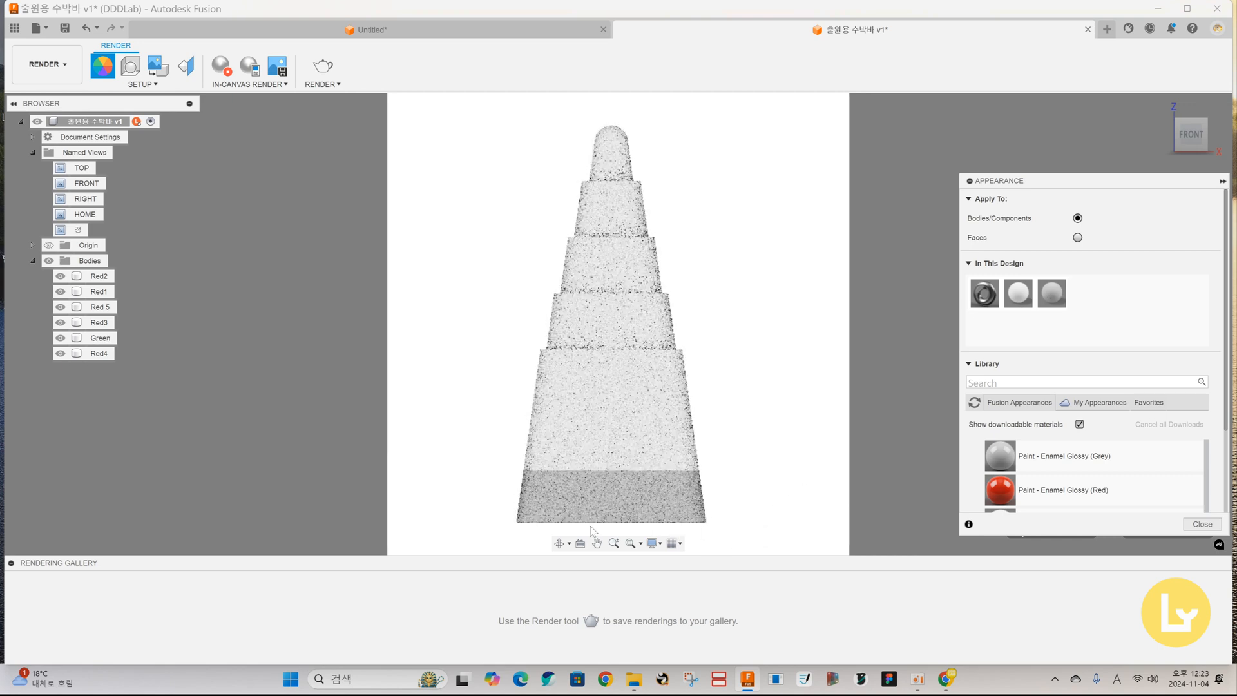
pyautogui.click(1203, 524)
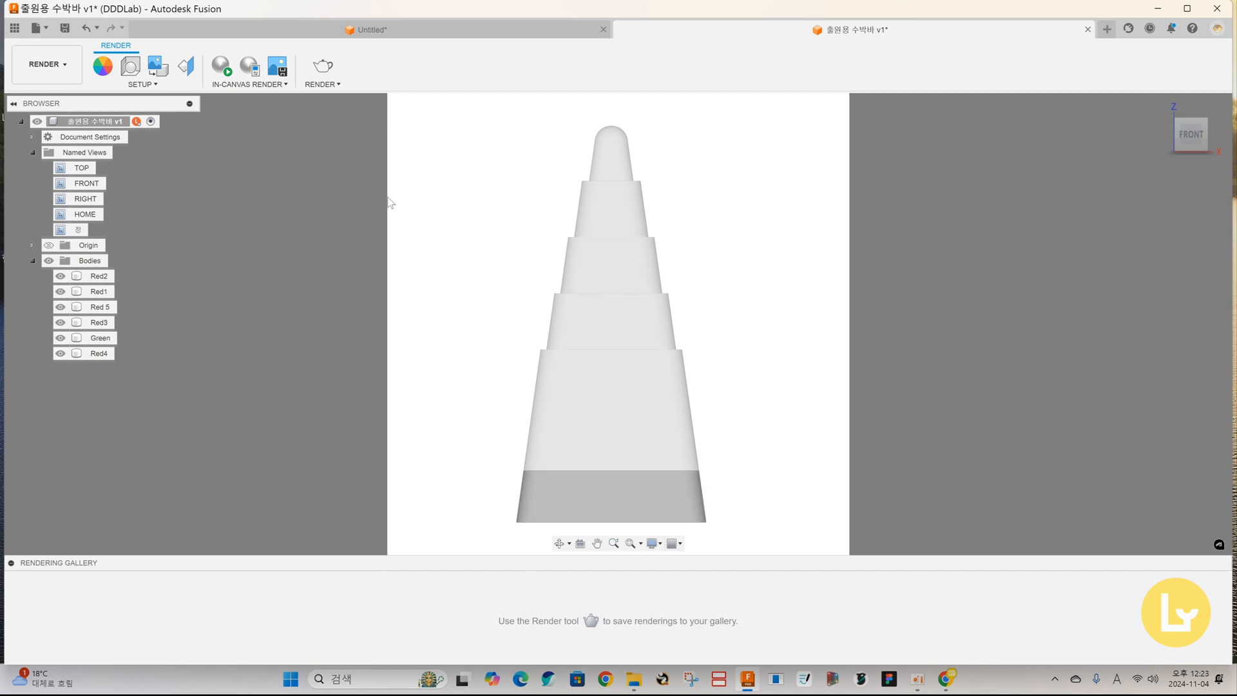
# Set up a custom render image with a 1:1 Square aspect ratio and a size of 4000 × 4000 px.
pyautogui.click(324, 67)
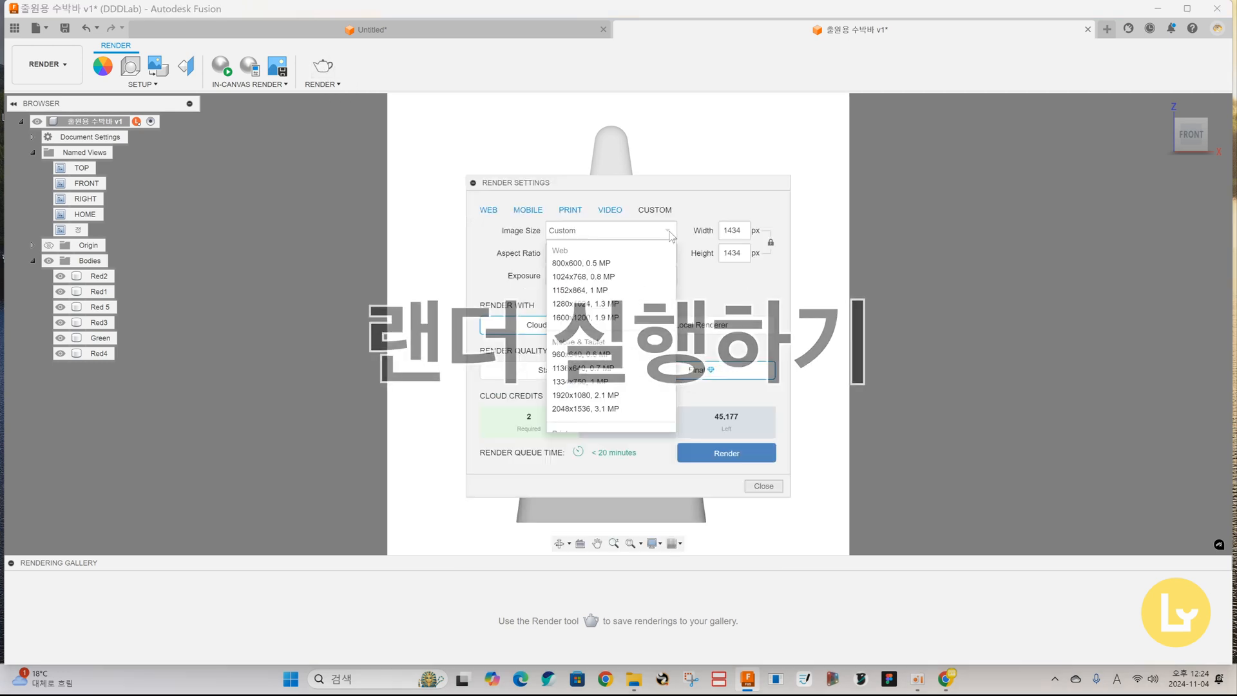
pyautogui.click(667, 232)
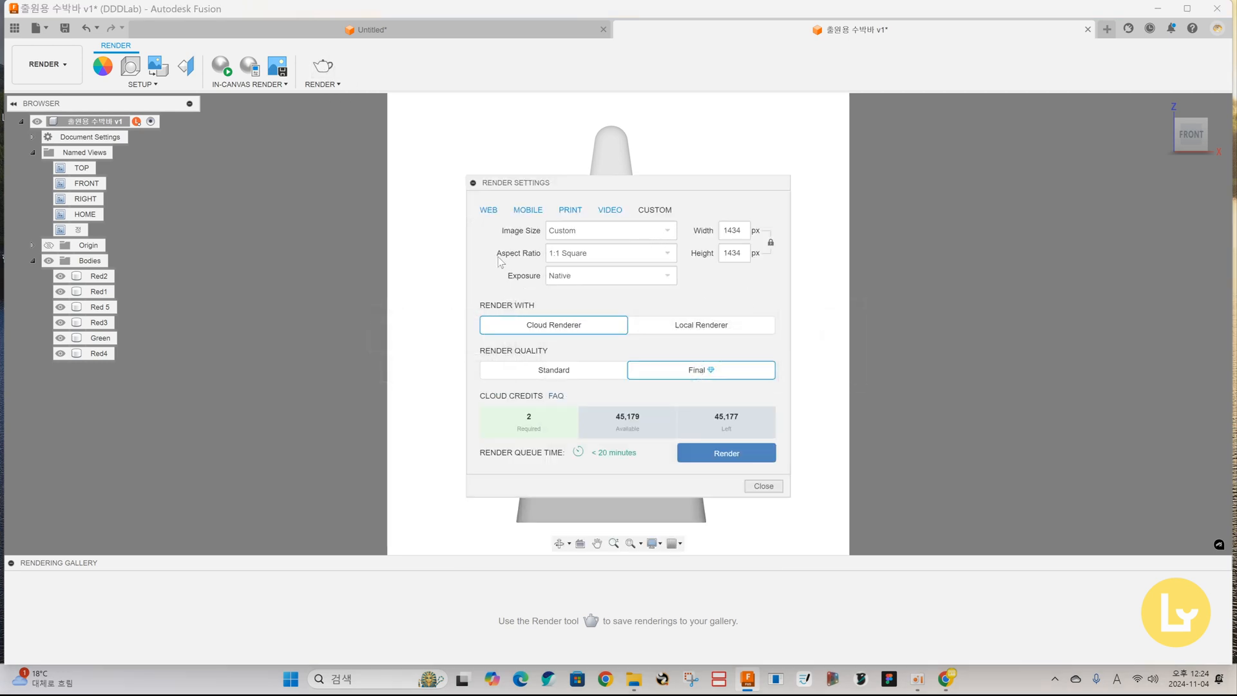
pyautogui.click(627, 258)
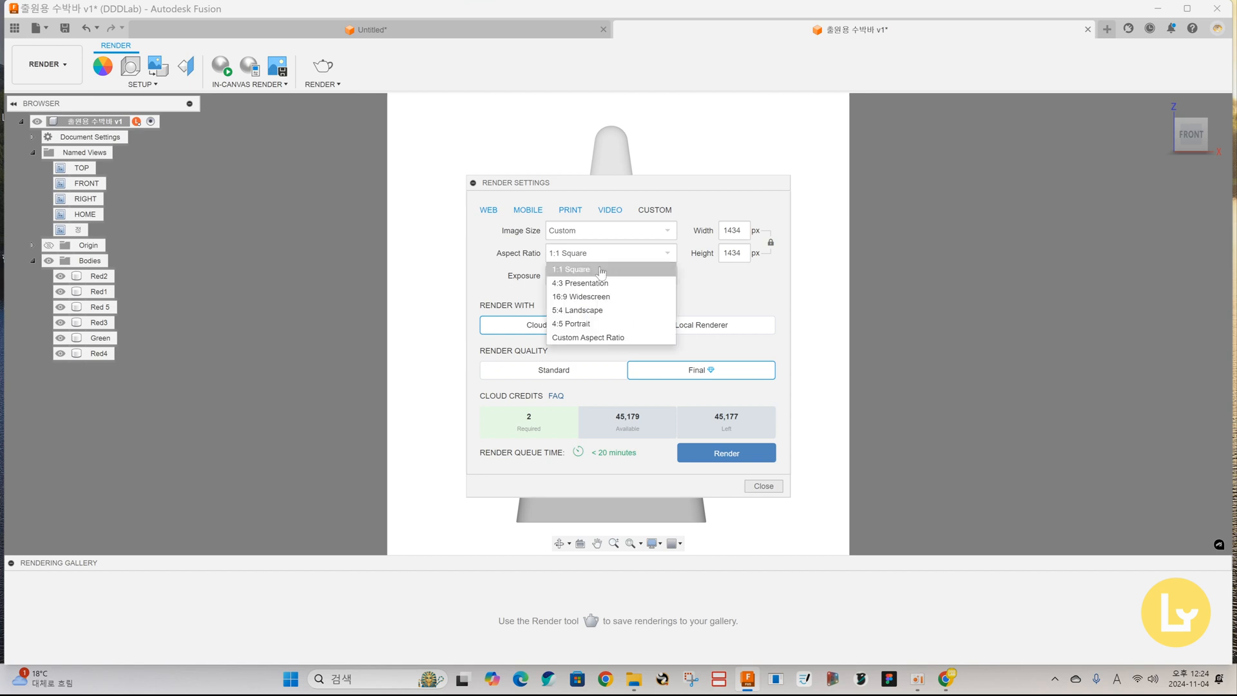
pyautogui.click(602, 270)
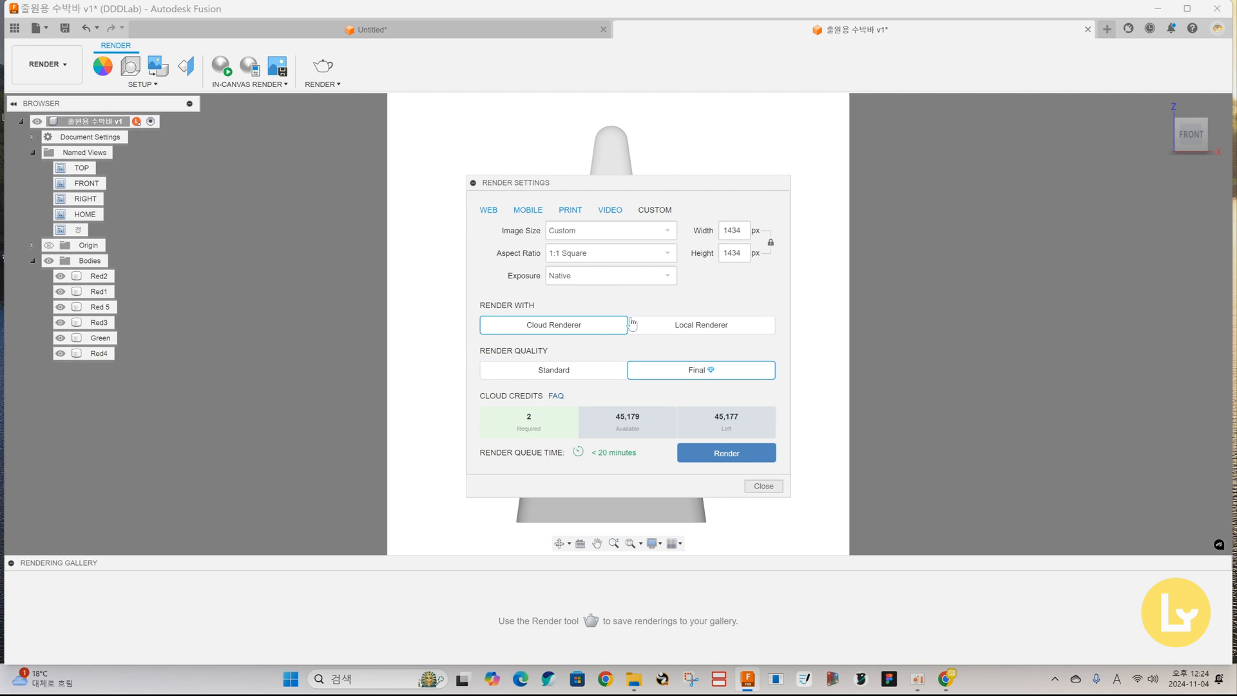
pyautogui.click(746, 234)
pyautogui.write('4000')
pyautogui.click(578, 258)
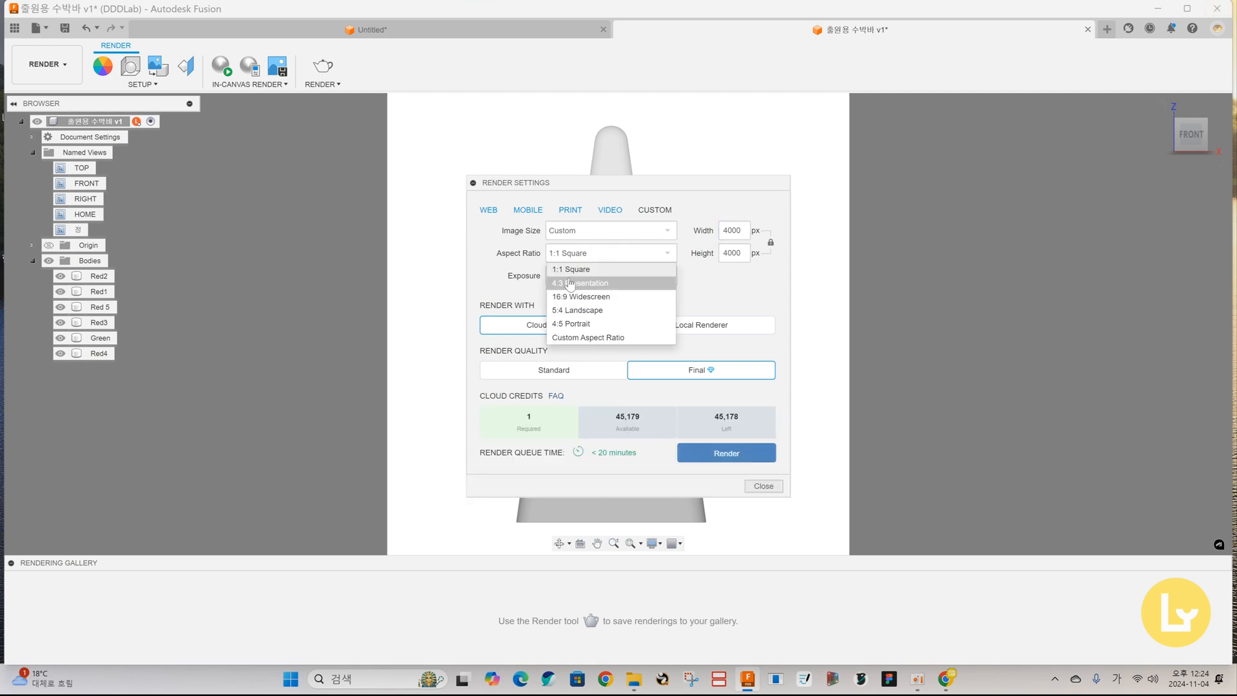
pyautogui.click(575, 282)
pyautogui.moveTo(728, 232); pyautogui.dragTo(758, 228)
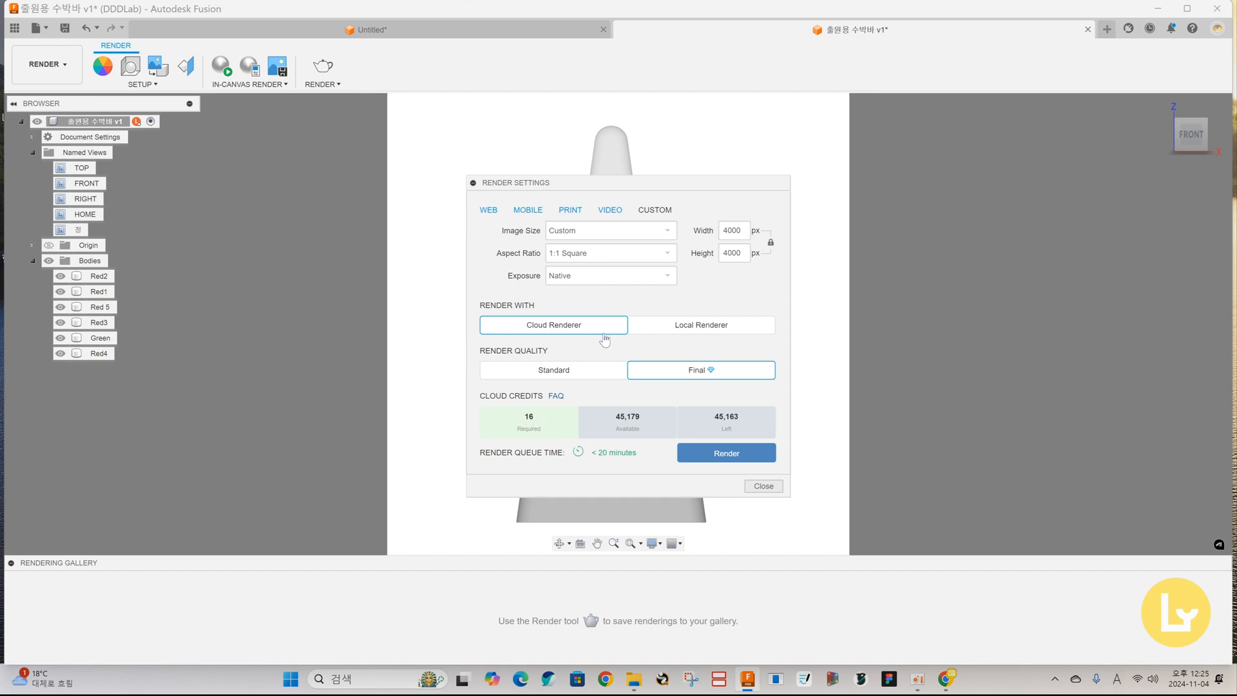
# Check the Local Renderer options and start a Final-quality render of the front view with the Cloud Renderer.
pyautogui.click(705, 329)
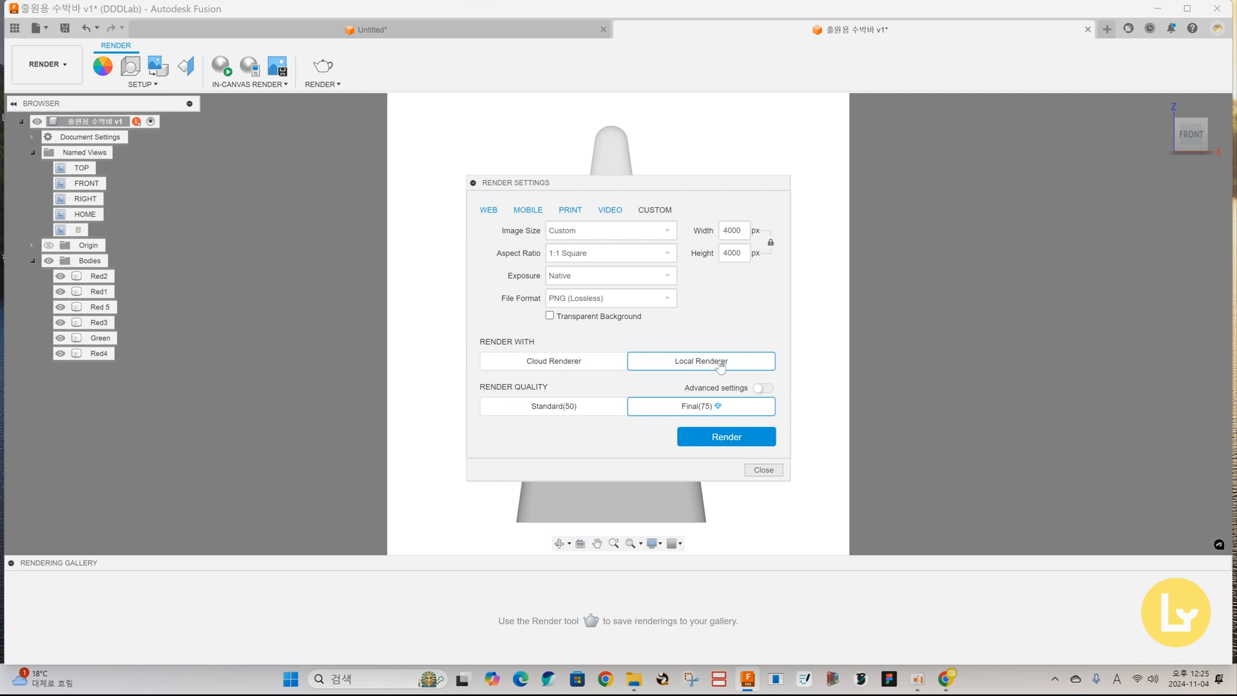
pyautogui.click(545, 359)
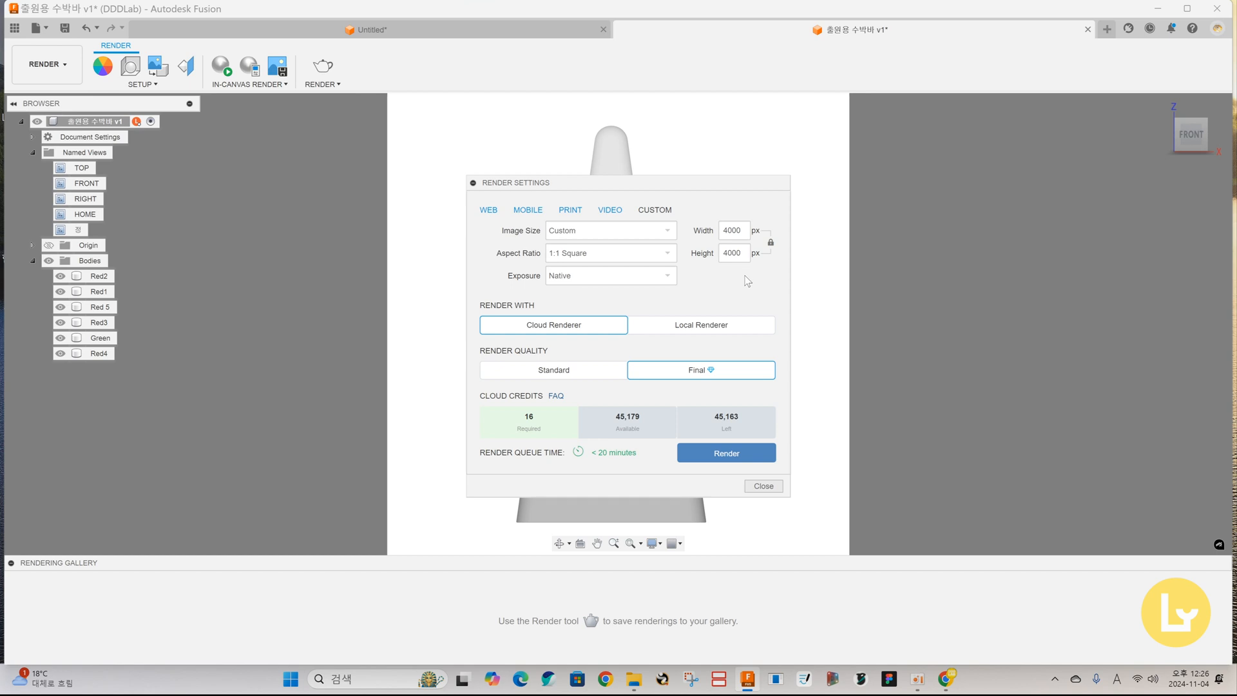
pyautogui.click(732, 457)
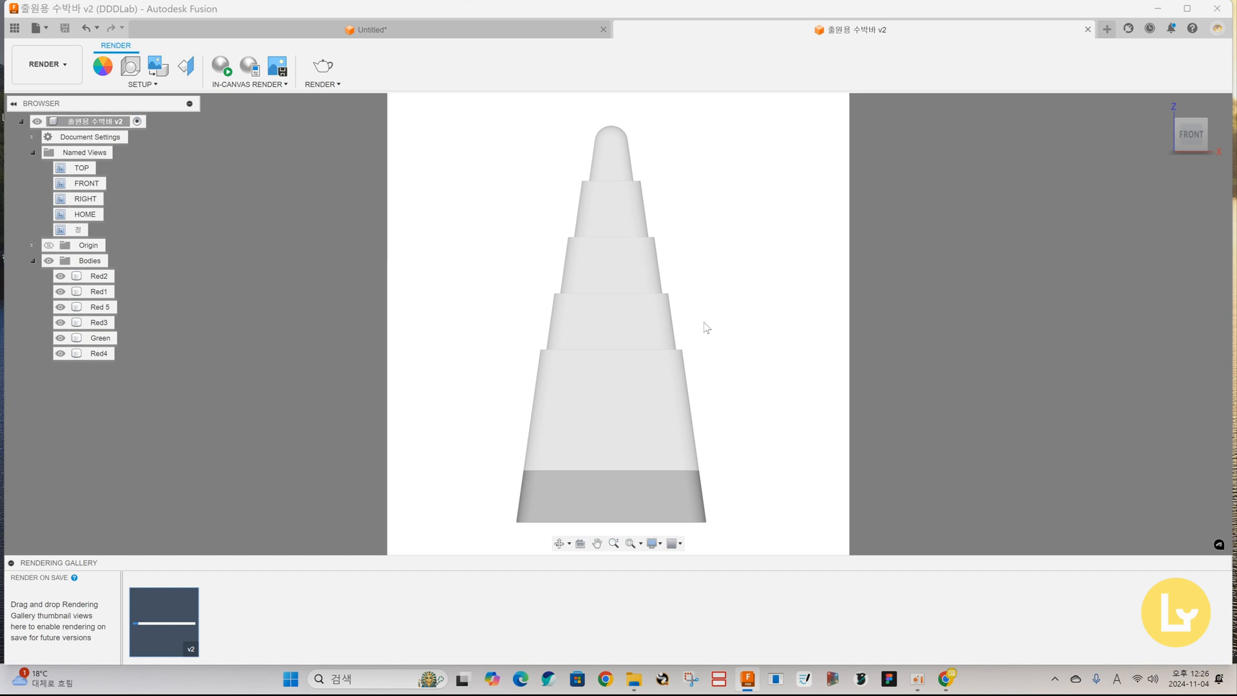
# Restore the saved custom front named view and turn the model to its right view.
pyautogui.scroll(3, 740, 281)
pyautogui.scroll(-3, 726, 301)
pyautogui.scroll(3, 741, 275)
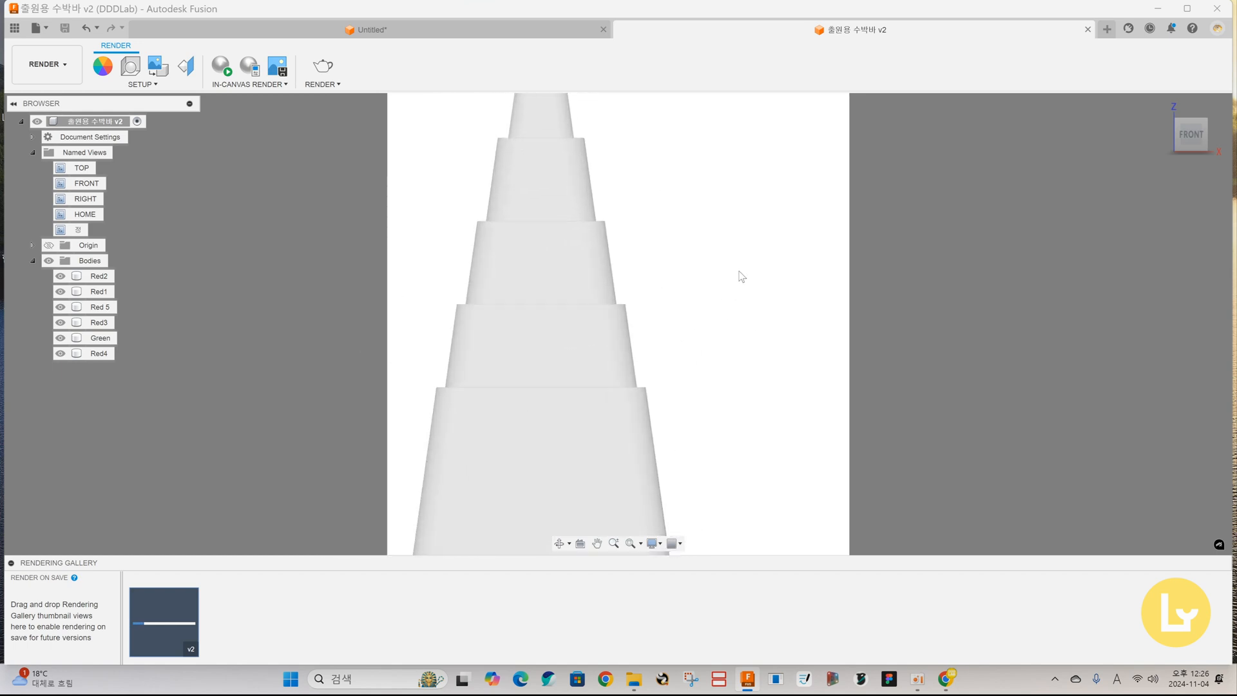
pyautogui.scroll(2, 741, 277)
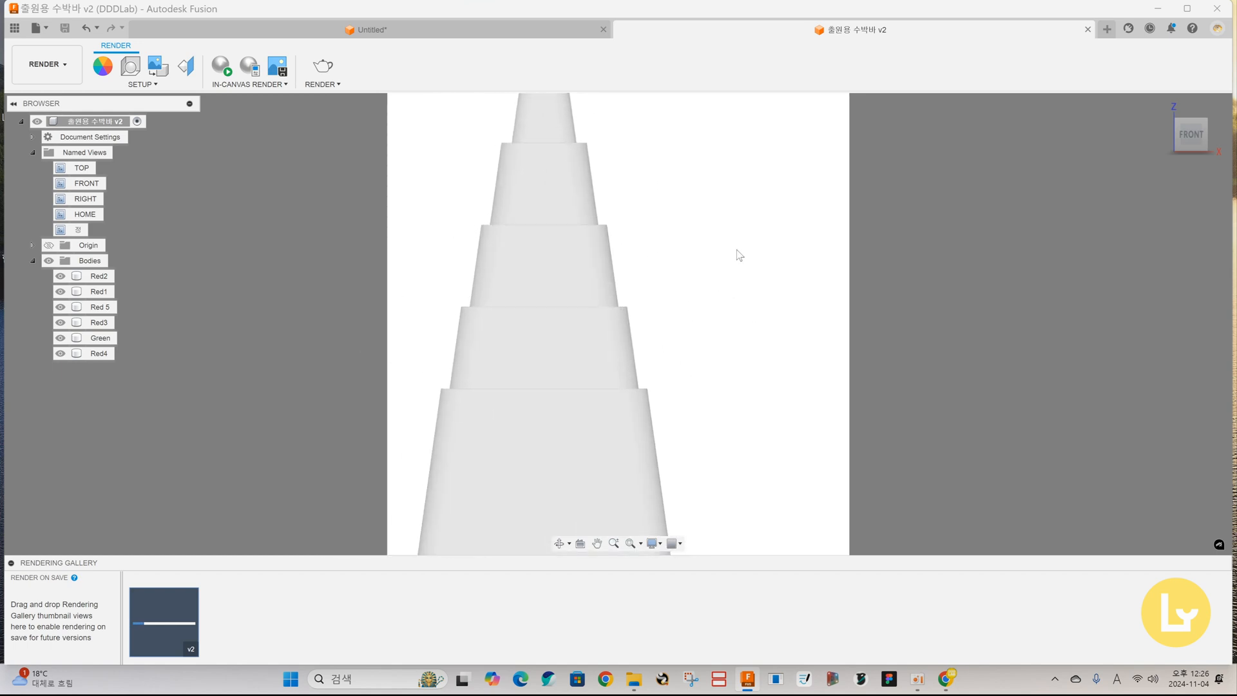
pyautogui.doubleClick(79, 230)
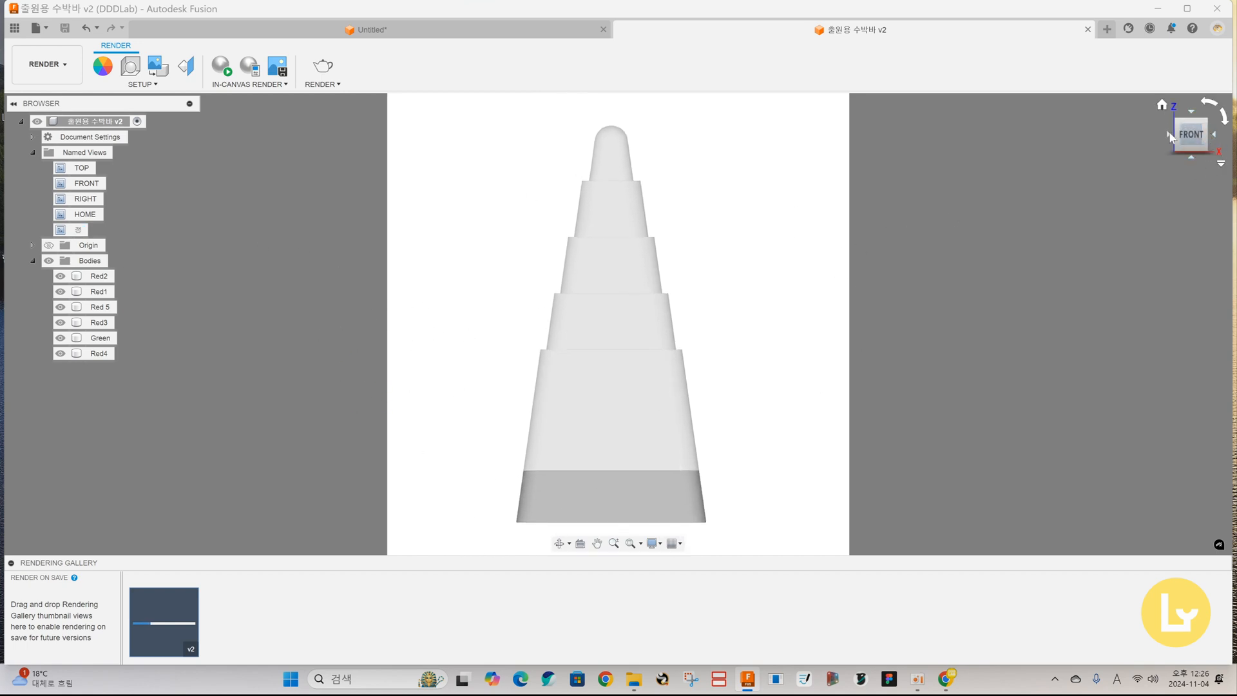
pyautogui.click(1211, 137)
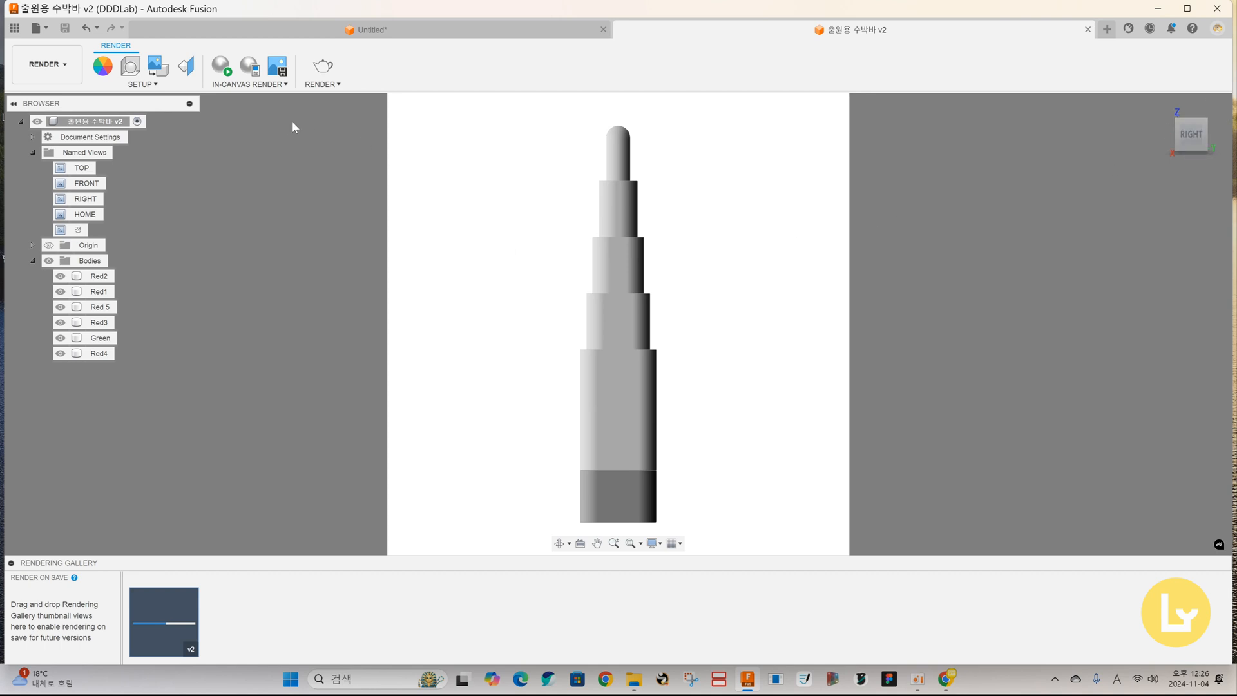
# Set the scene environment's rotation to 0 degrees to light the right view.
pyautogui.click(132, 66)
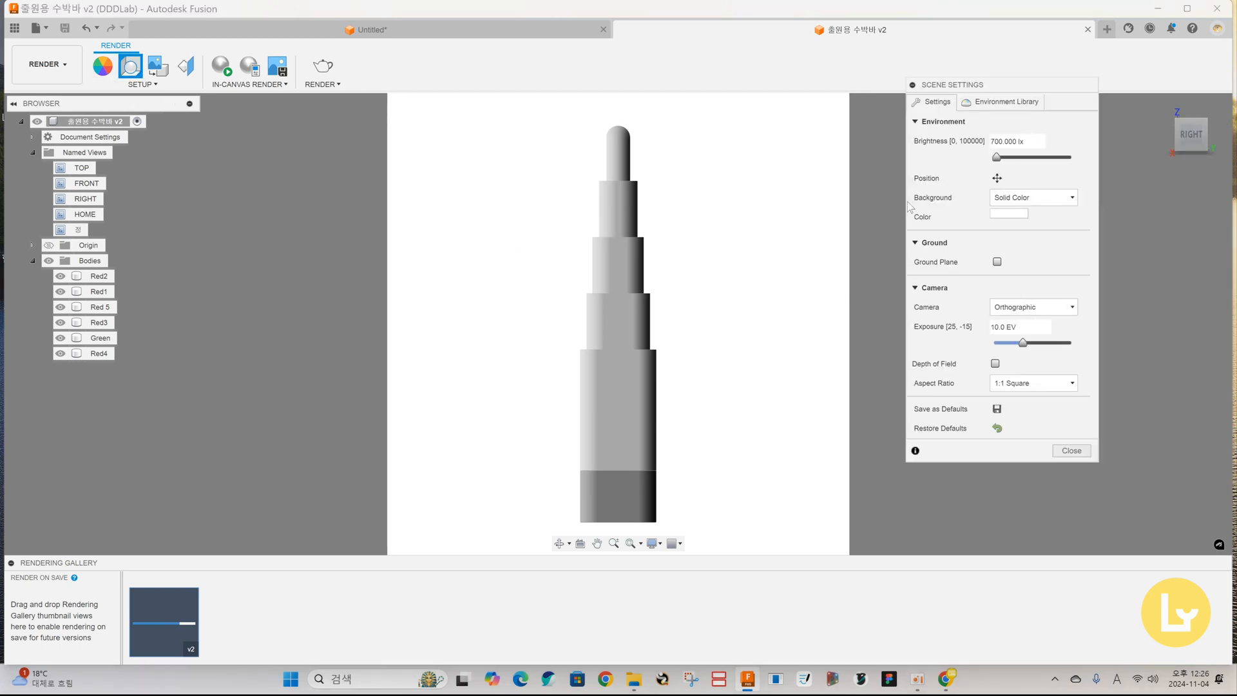
pyautogui.click(1007, 106)
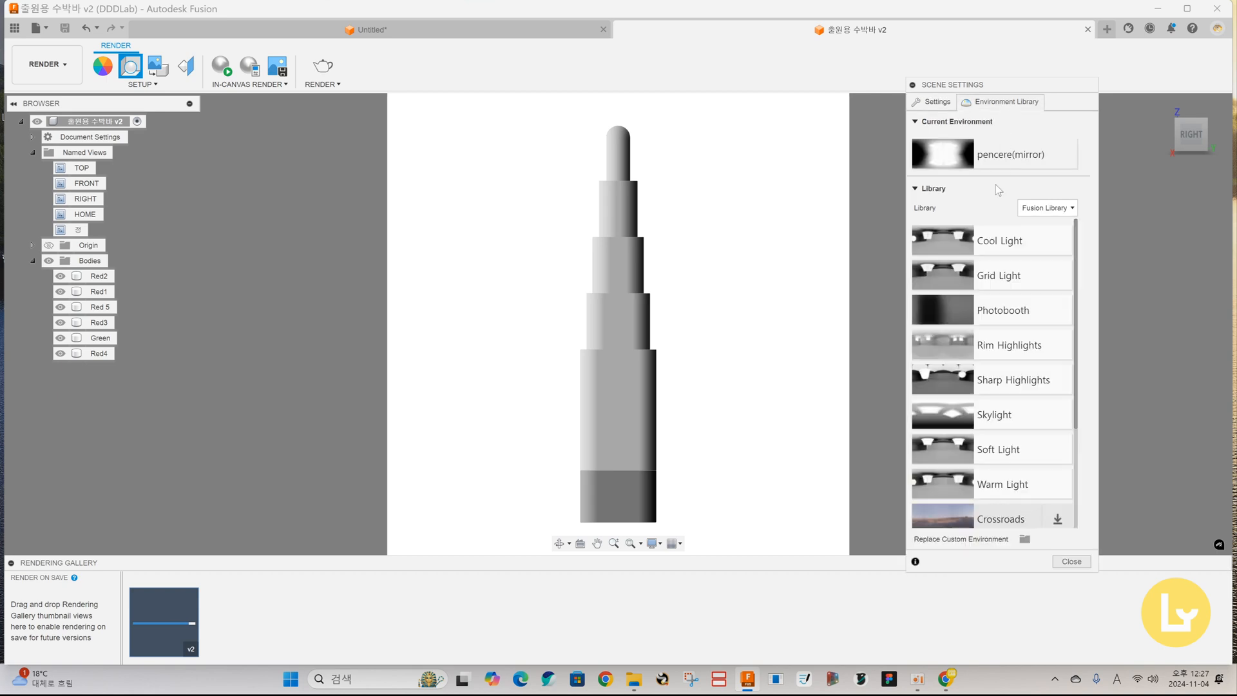
pyautogui.click(938, 104)
pyautogui.click(1005, 102)
pyautogui.click(938, 103)
pyautogui.click(997, 179)
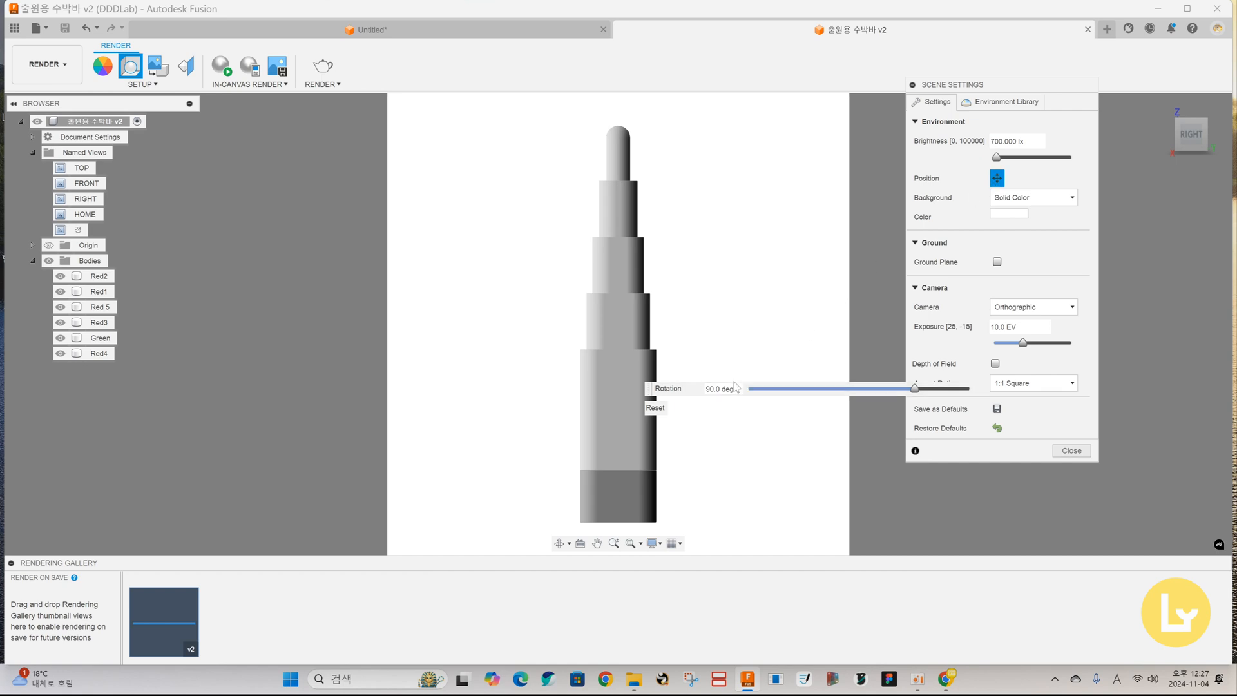
pyautogui.moveTo(734, 389); pyautogui.dragTo(678, 389)
pyautogui.write('0')
pyautogui.press('Return')
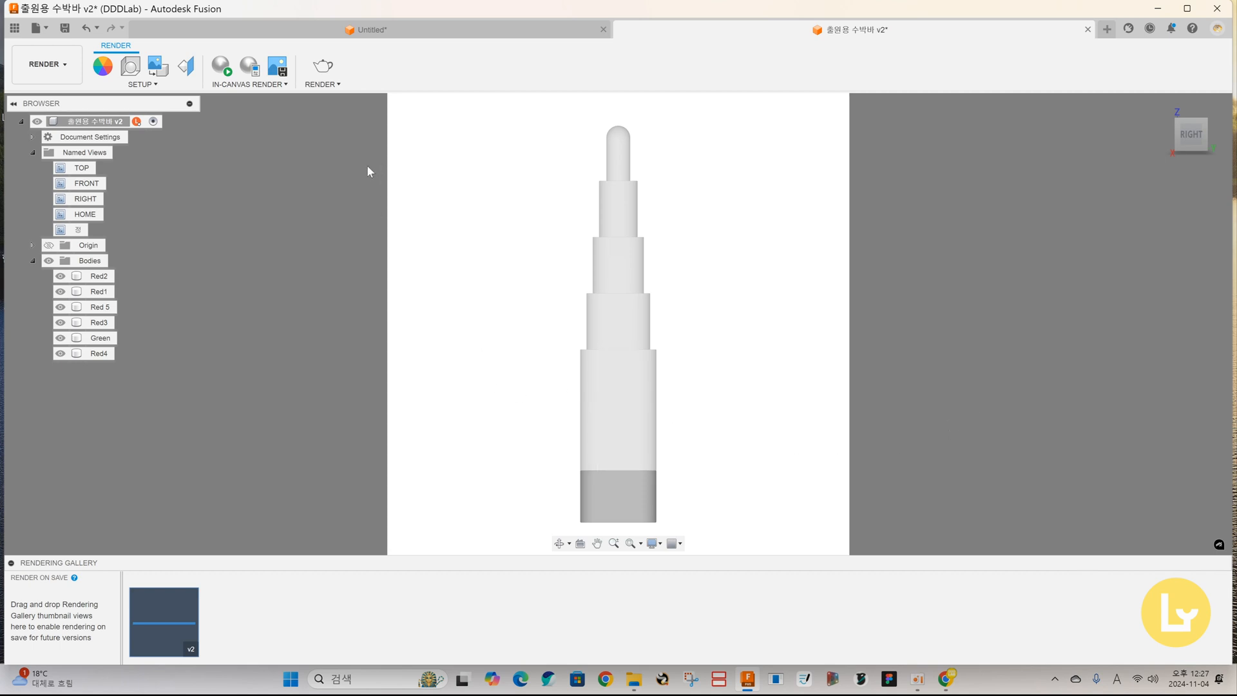
# Start a Final-quality 4000 × 4000 px cloud render of the right view.
pyautogui.click(602, 467)
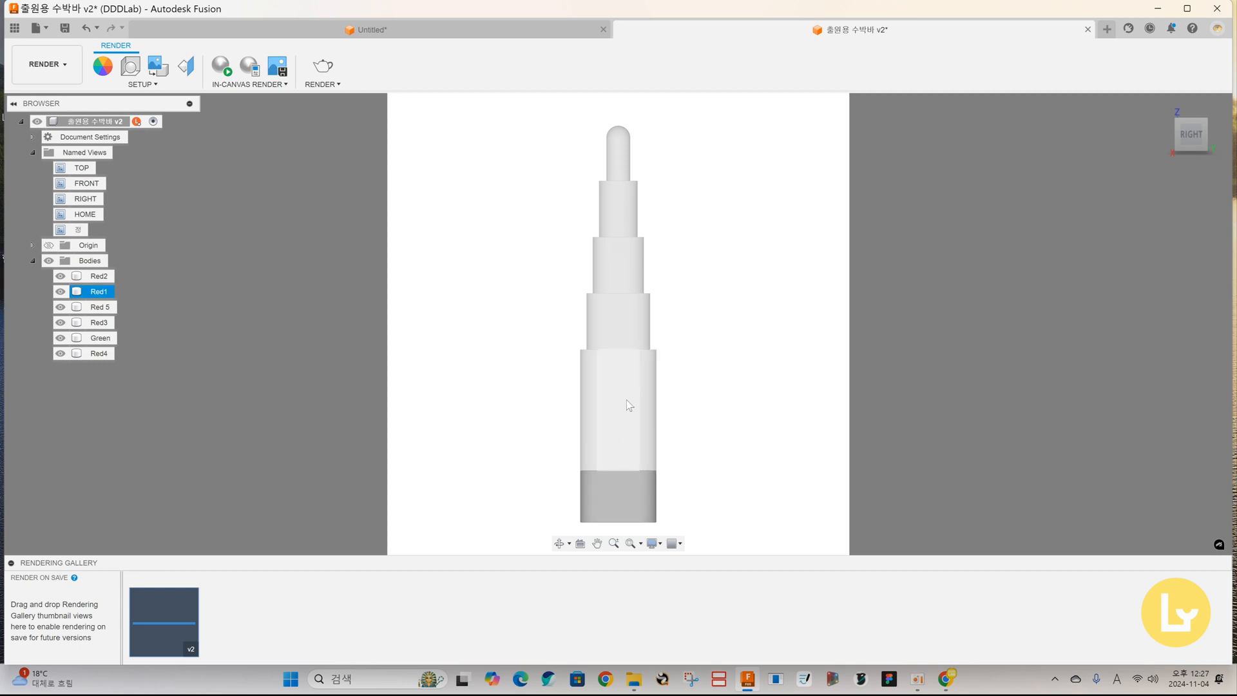
pyautogui.click(442, 464)
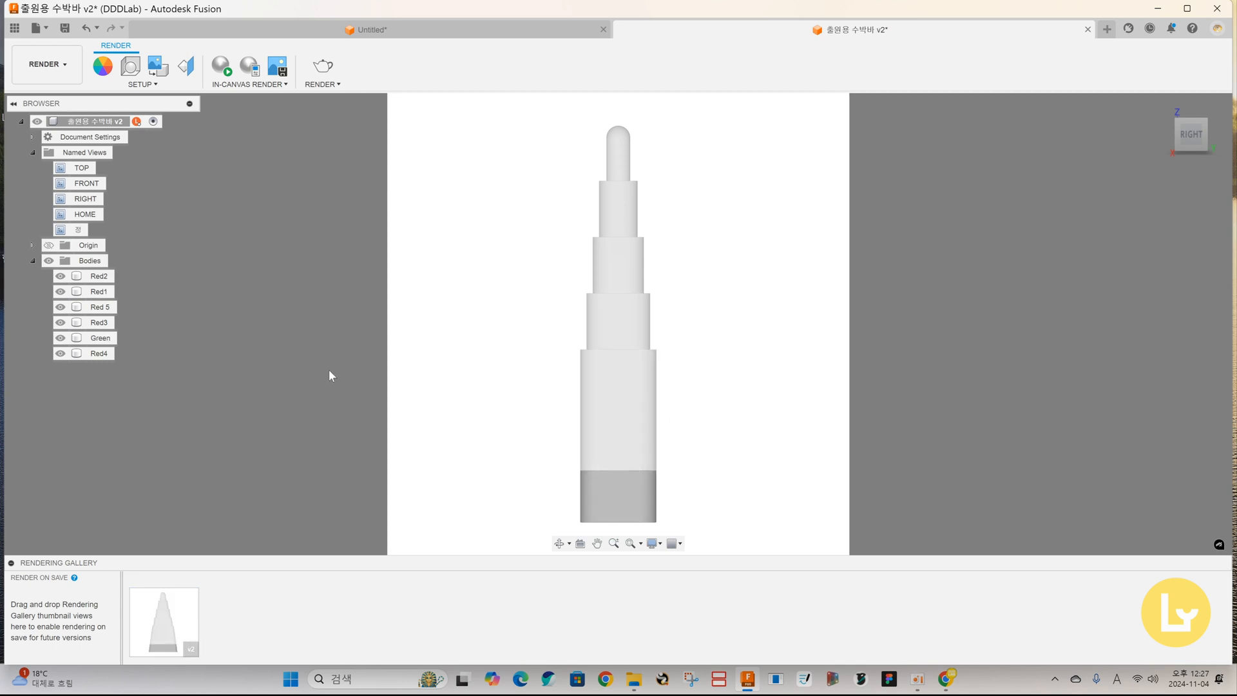
pyautogui.click(323, 65)
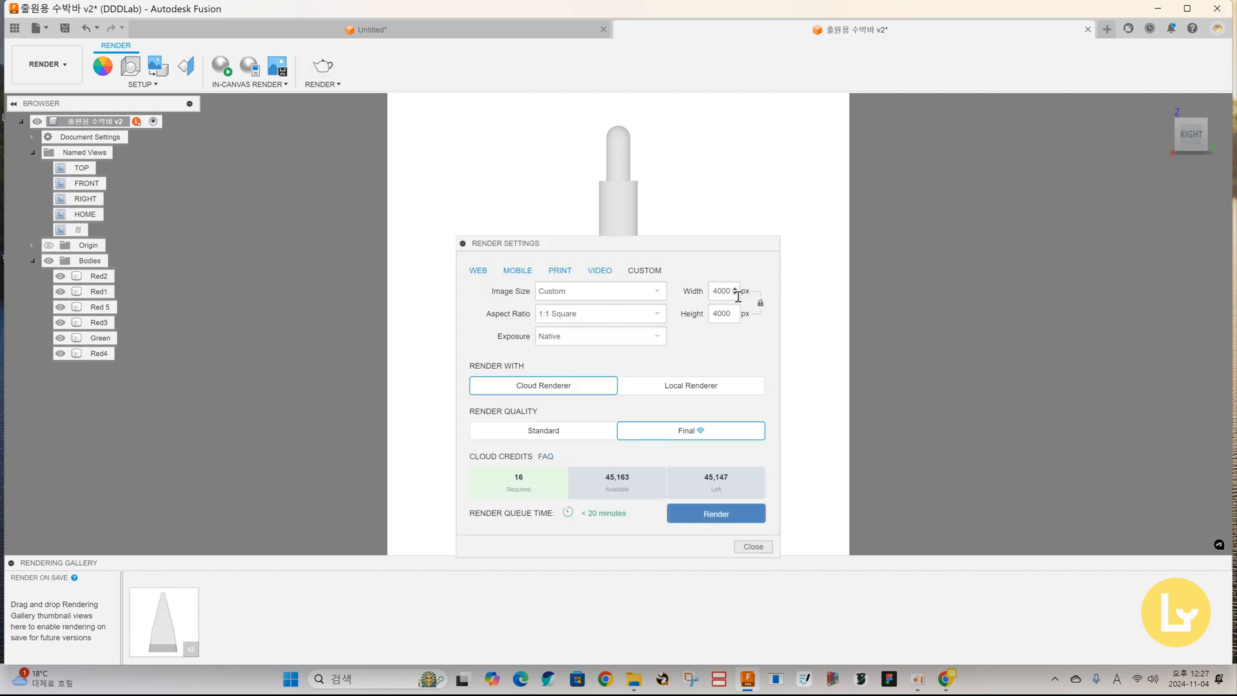
pyautogui.click(720, 522)
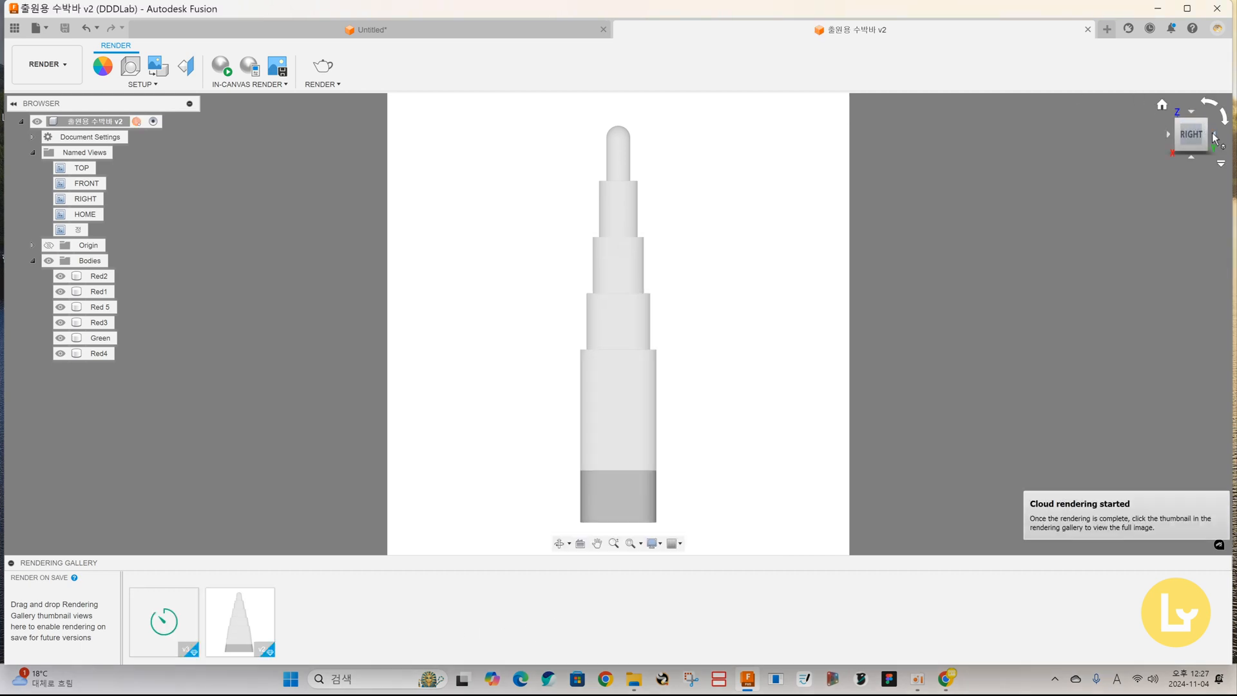
# Switch to the back view and set the scene environment's rotation to -90 degrees.
pyautogui.click(1215, 134)
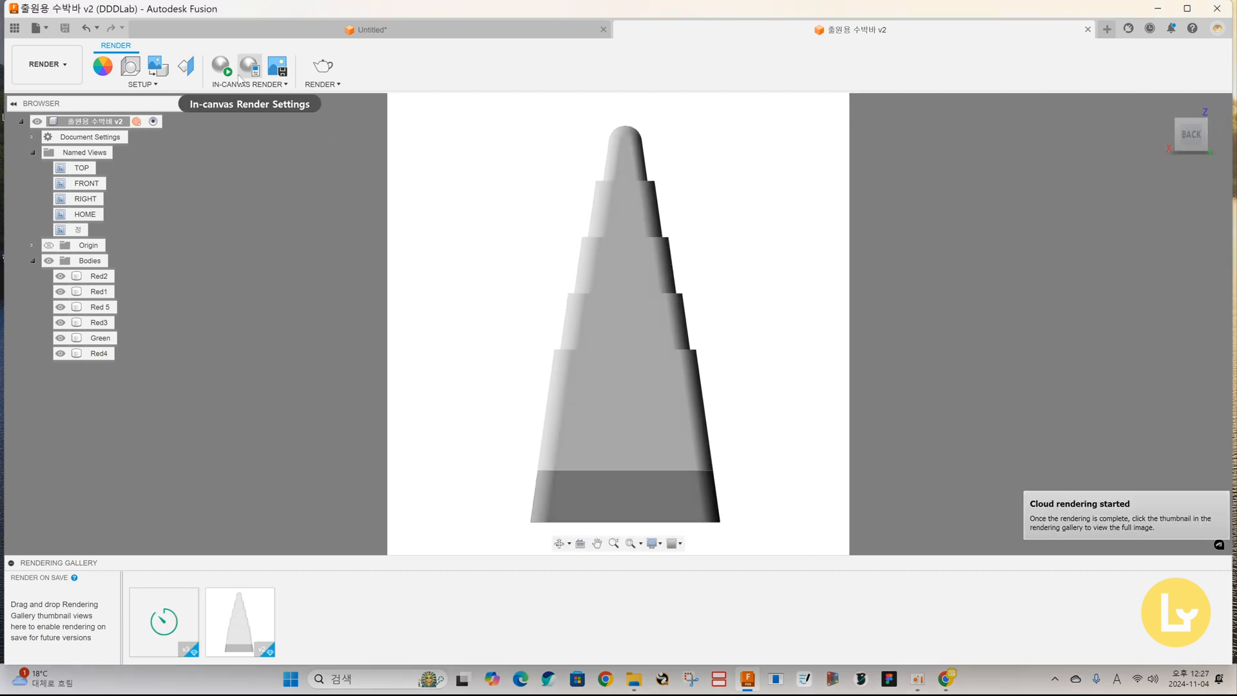
pyautogui.click(130, 65)
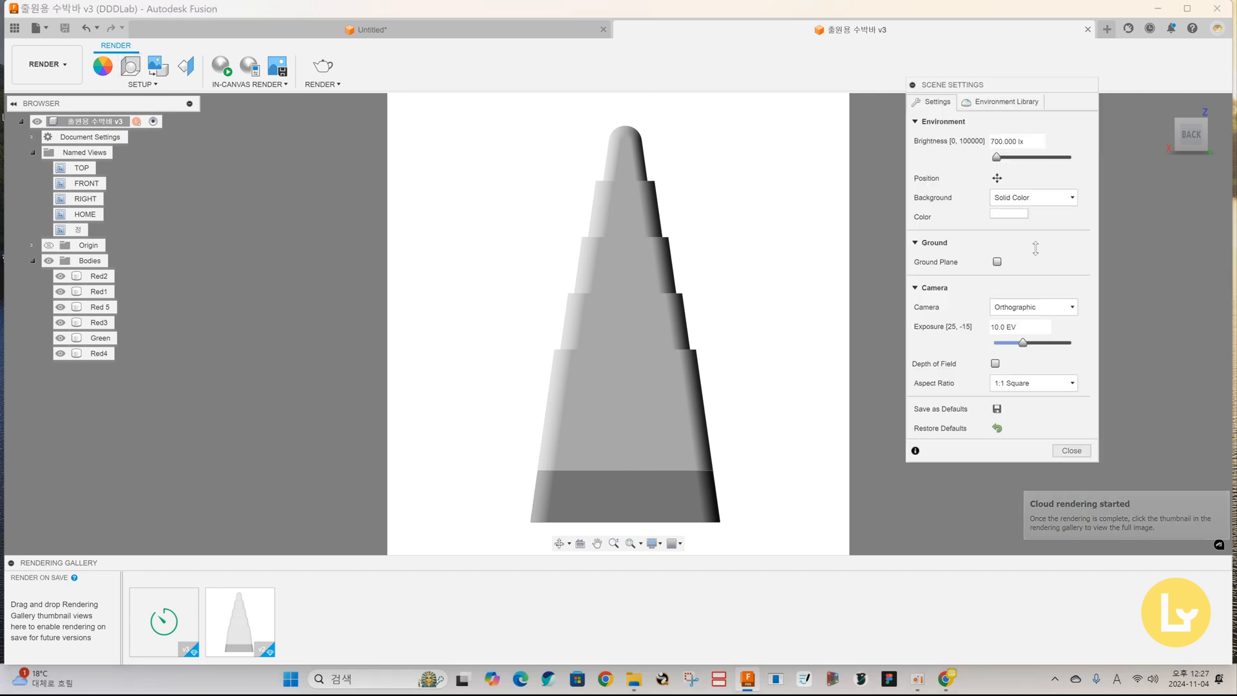
pyautogui.click(998, 178)
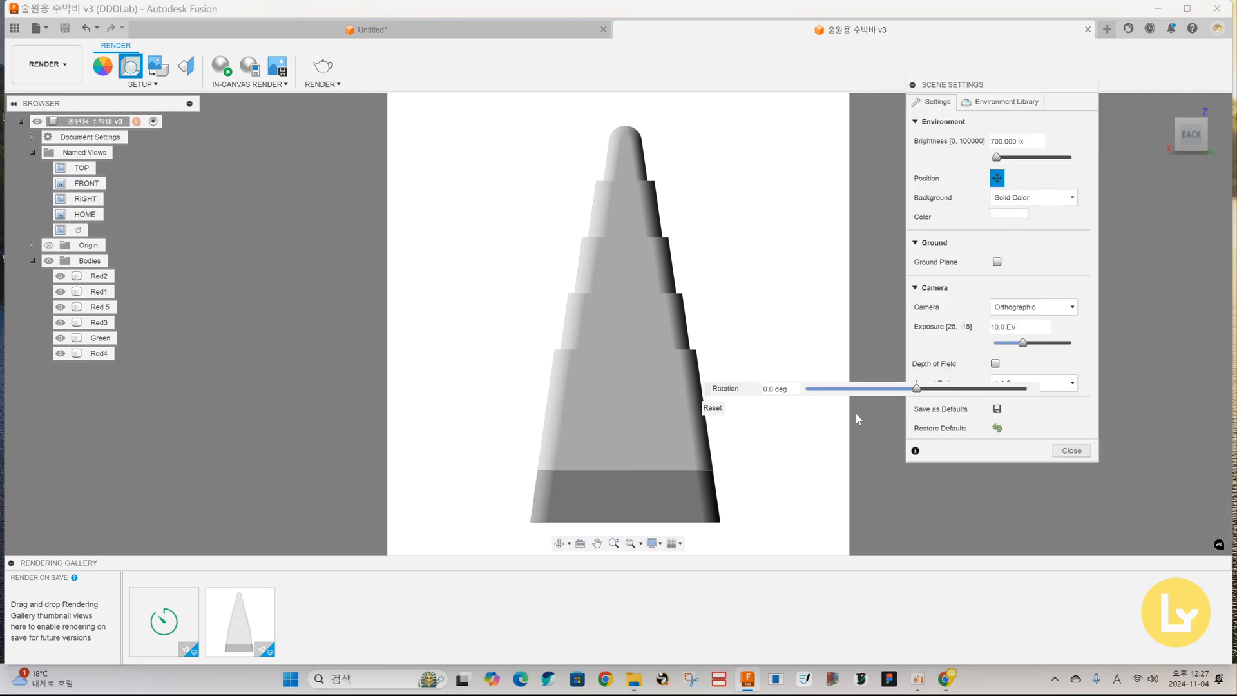
pyautogui.click(779, 389)
pyautogui.write('-90')
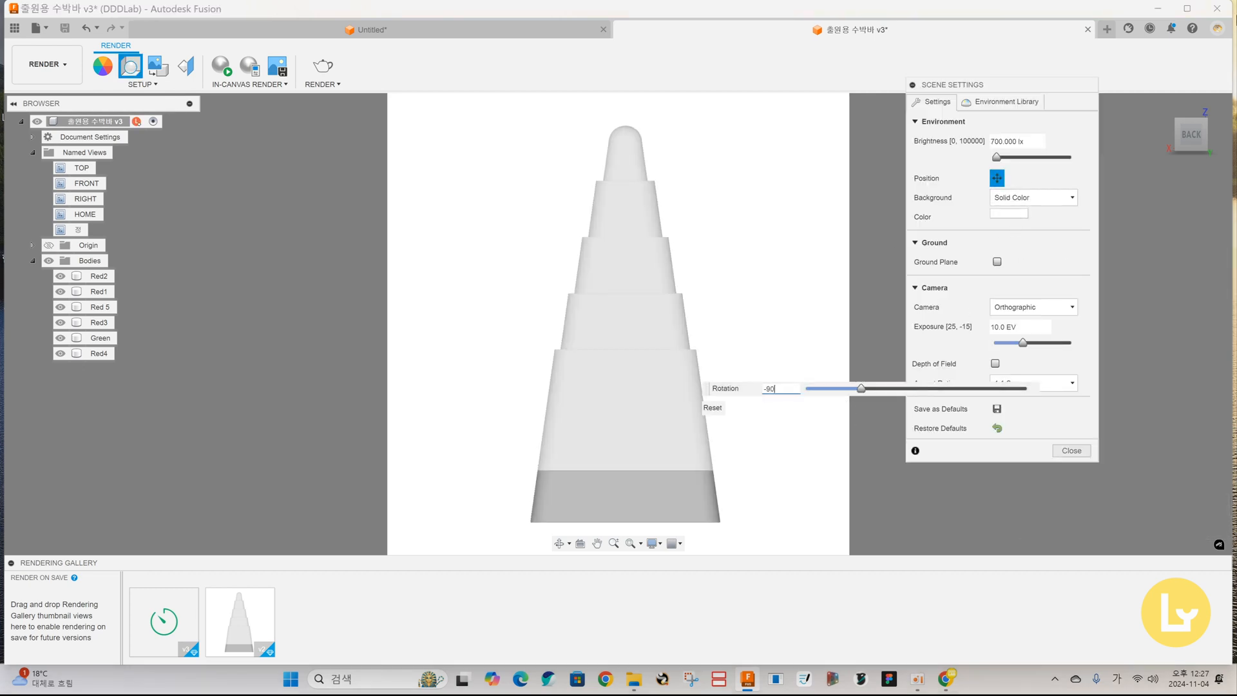
pyautogui.press('Return')
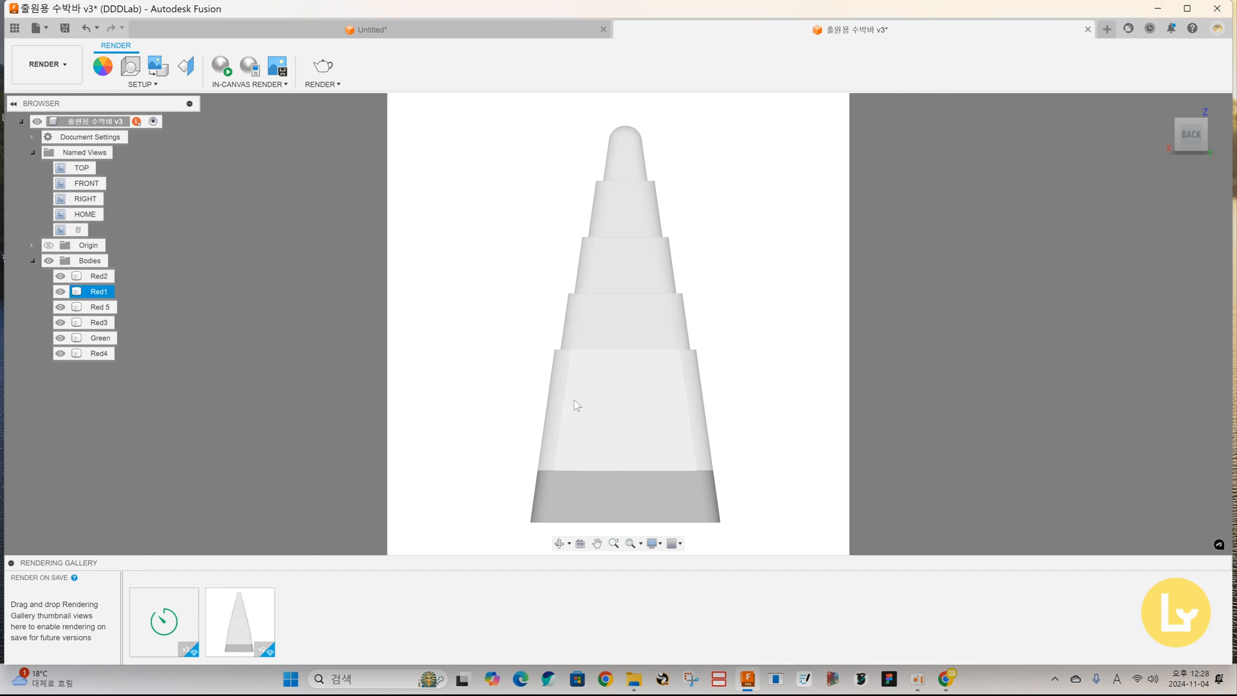
# Start a cloud render of the back view and open the finished v2 rendering in the gallery.
pyautogui.click(322, 65)
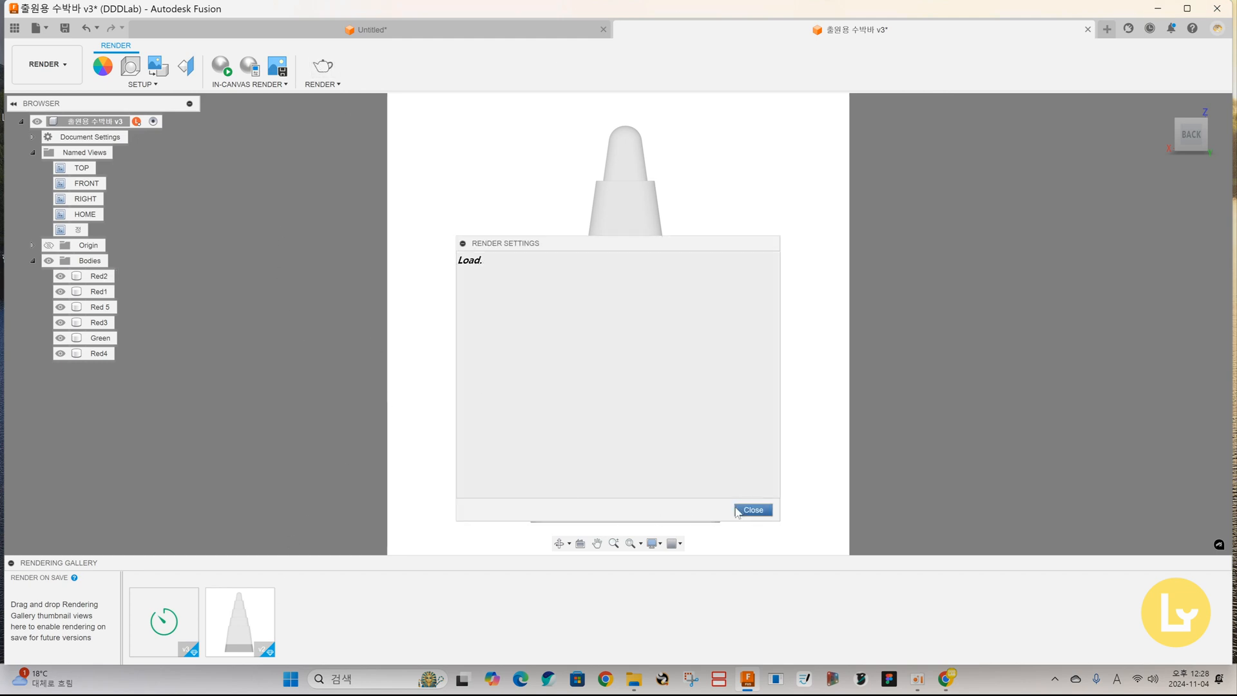
pyautogui.click(714, 514)
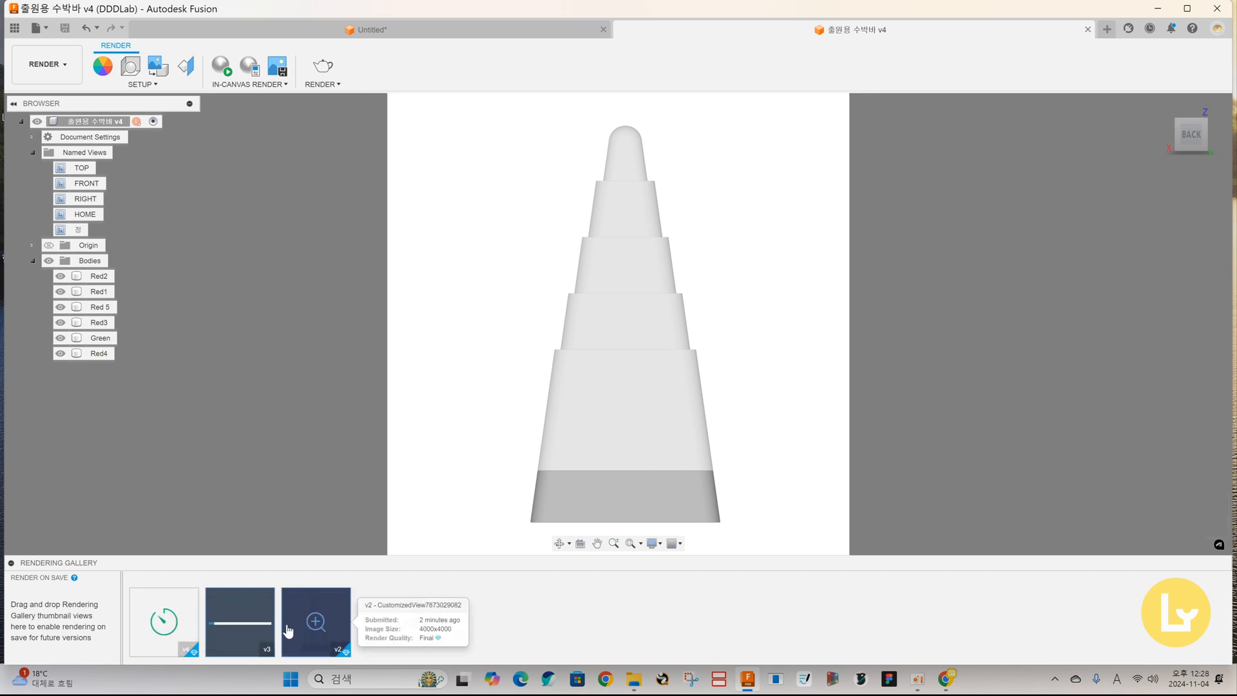
pyautogui.click(313, 623)
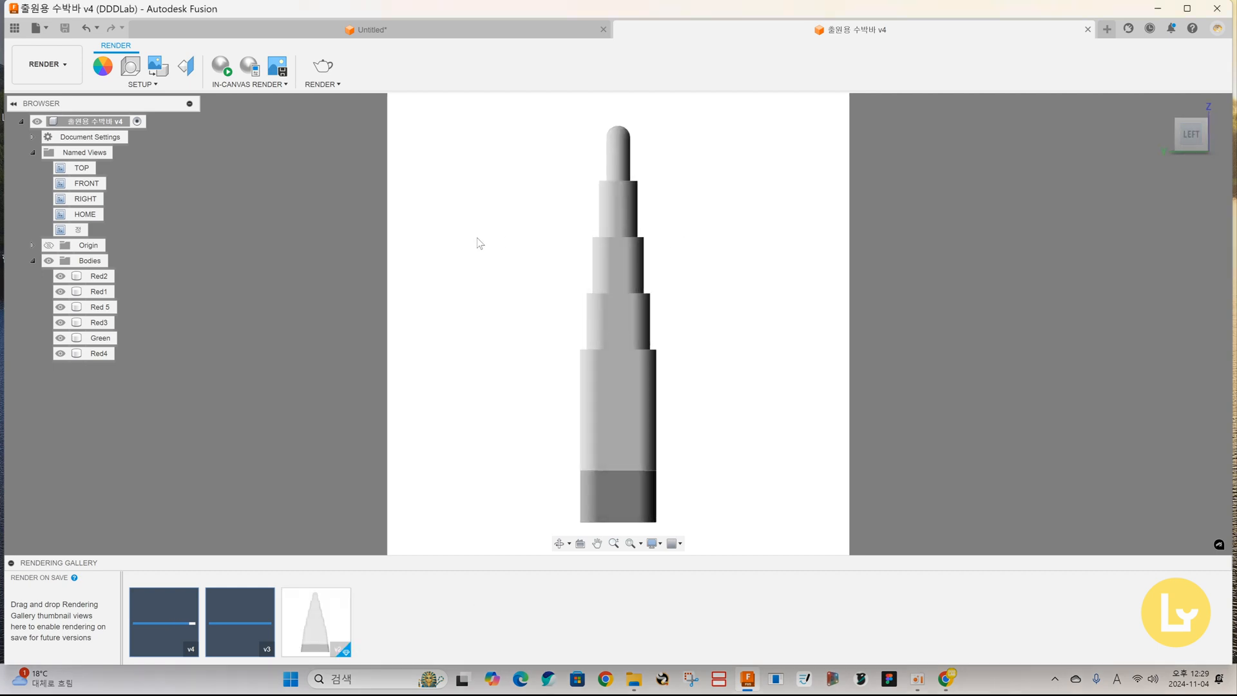
# Set the scene environment's rotation to 180 degrees for the left view.
pyautogui.click(131, 67)
pyautogui.click(997, 178)
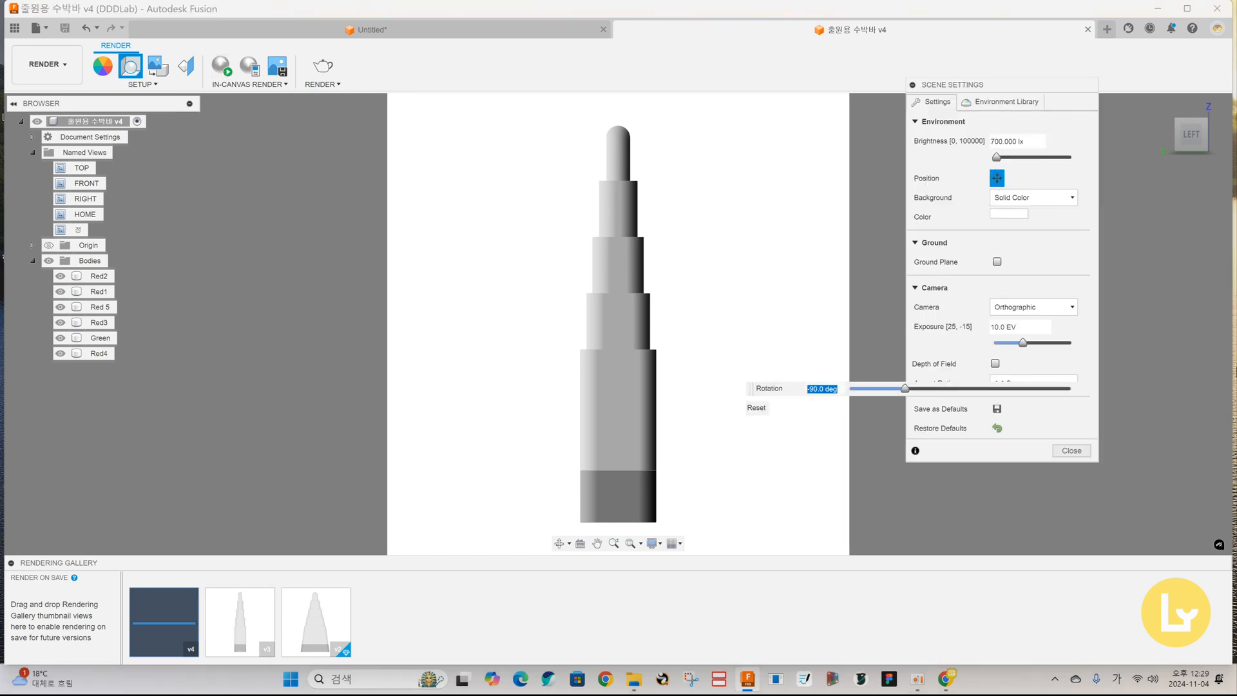
pyautogui.write('180')
pyautogui.press('Return')
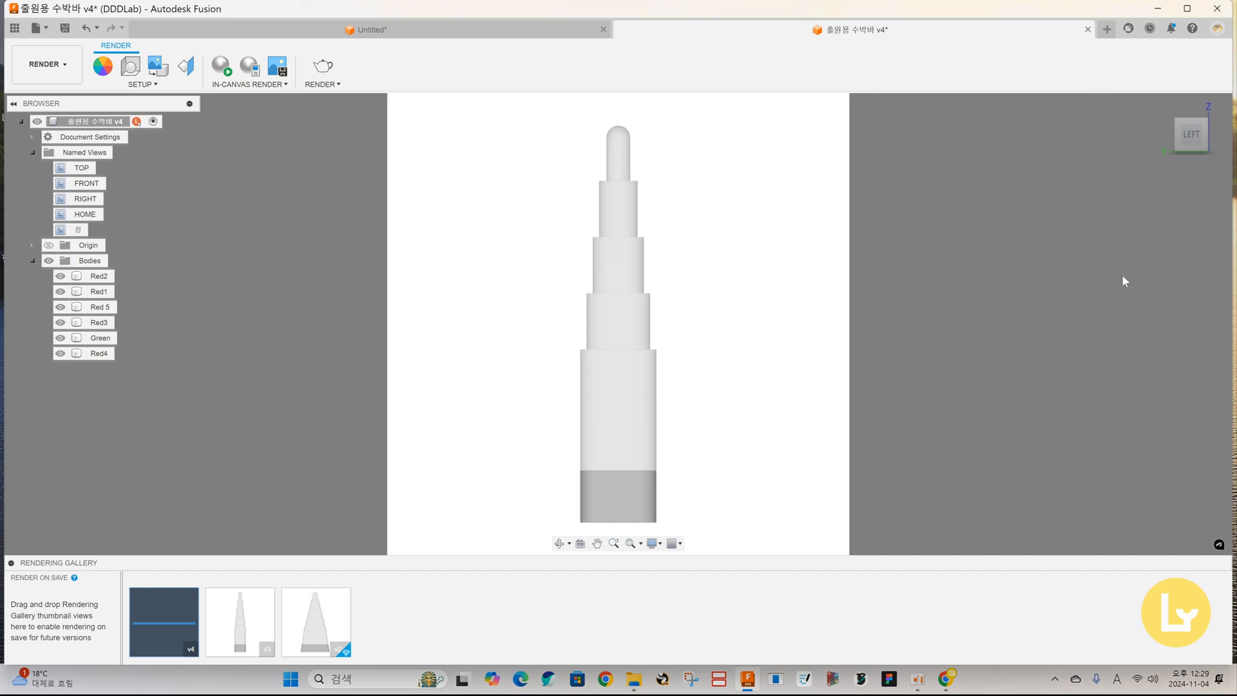
# Save the design with a cloud render of the left view and open the rendering gallery's enlarged preview.
pyautogui.hotkey('ctrl', 's')
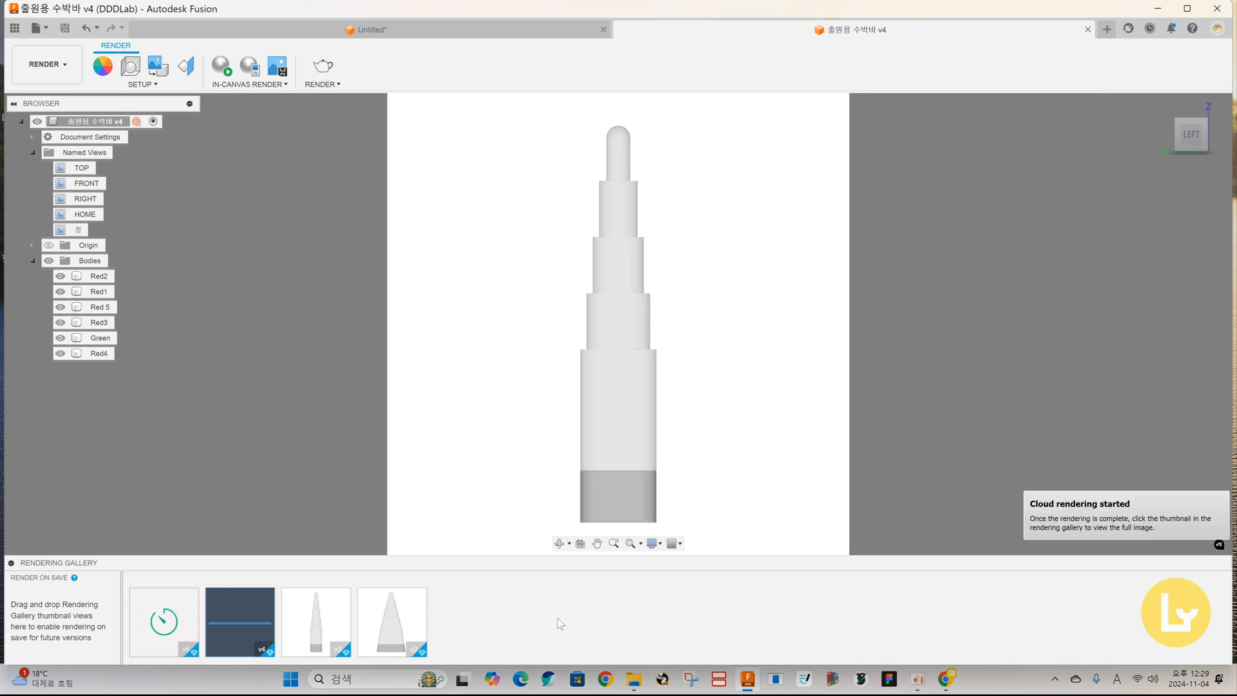
pyautogui.click(395, 620)
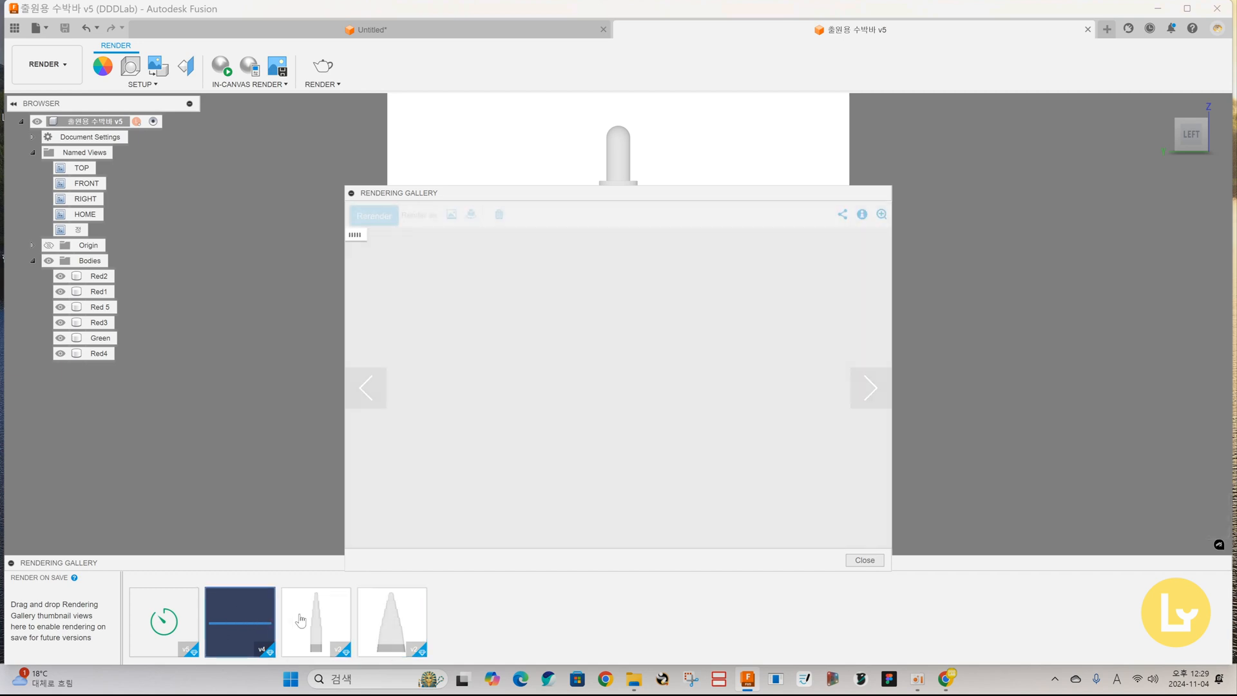
pyautogui.moveTo(300, 620)
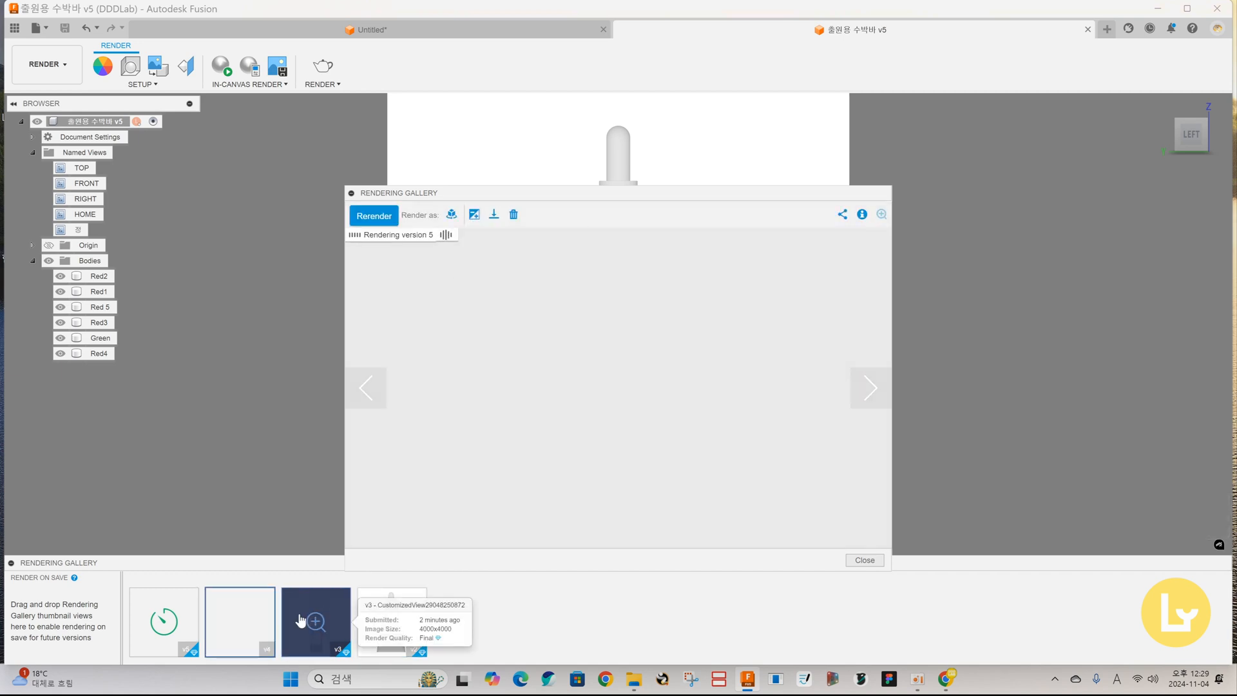
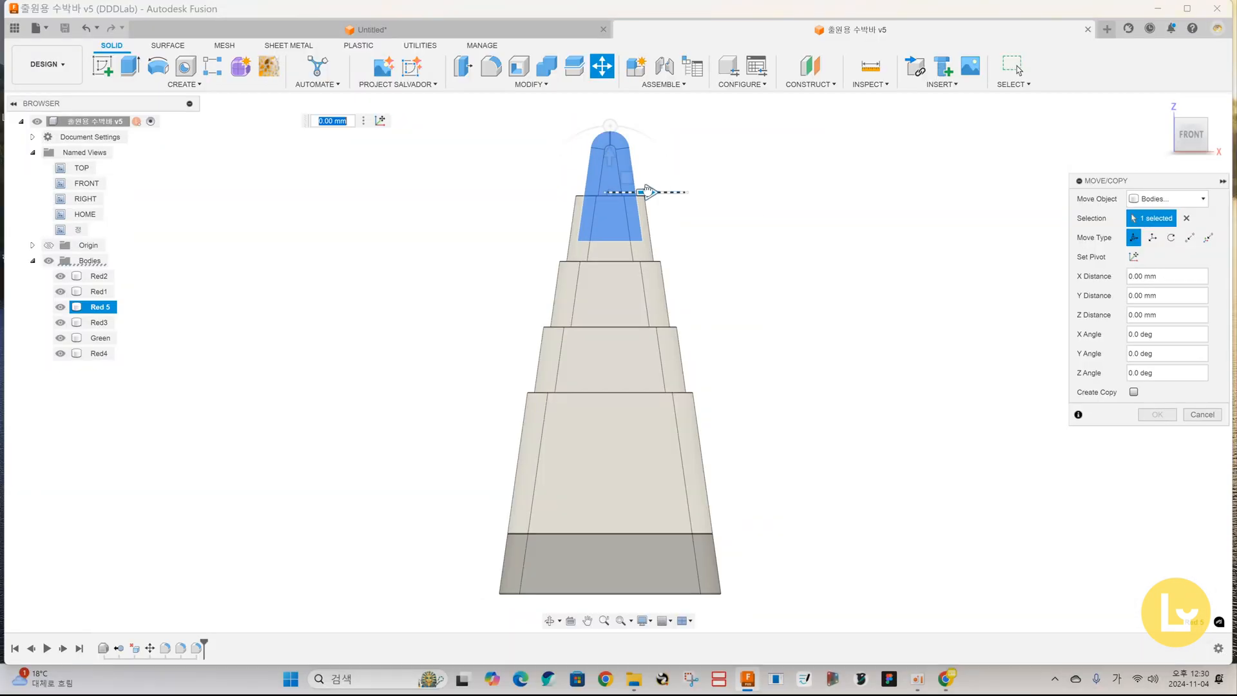
# Move body Red 5 by 0.511 mm and body Red3 by -0.128 mm along the X axis.
pyautogui.moveTo(648, 191); pyautogui.dragTo(650, 191)
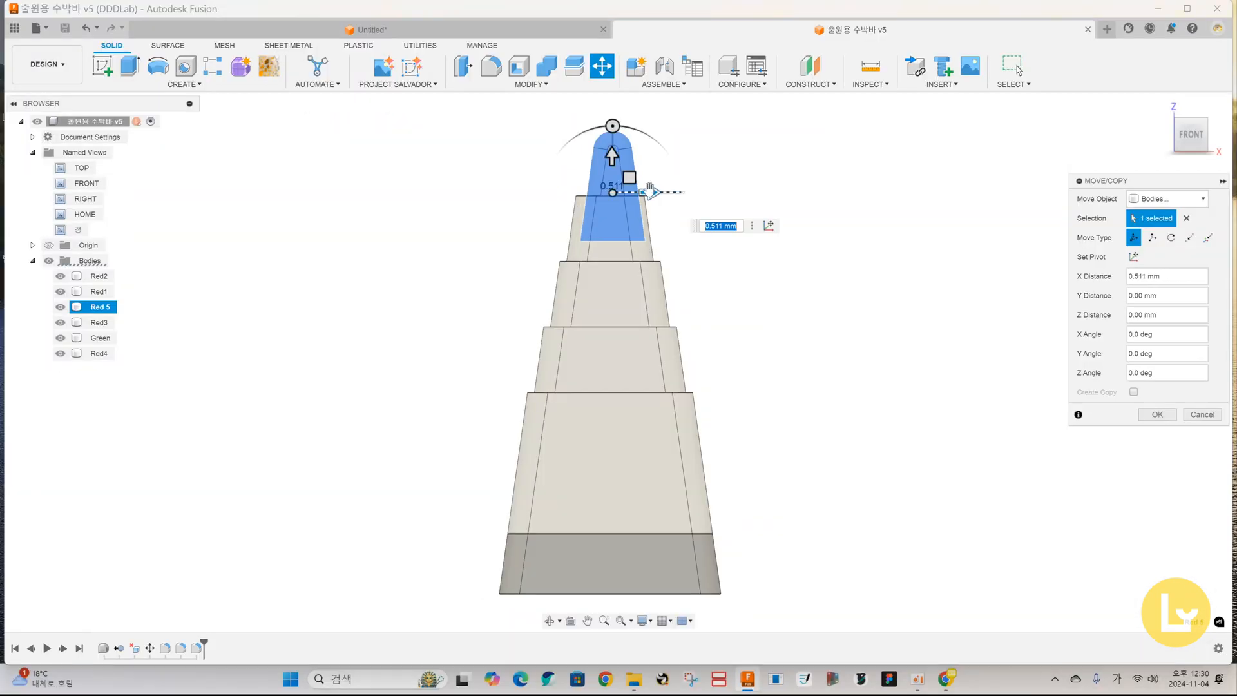
pyautogui.click(1157, 414)
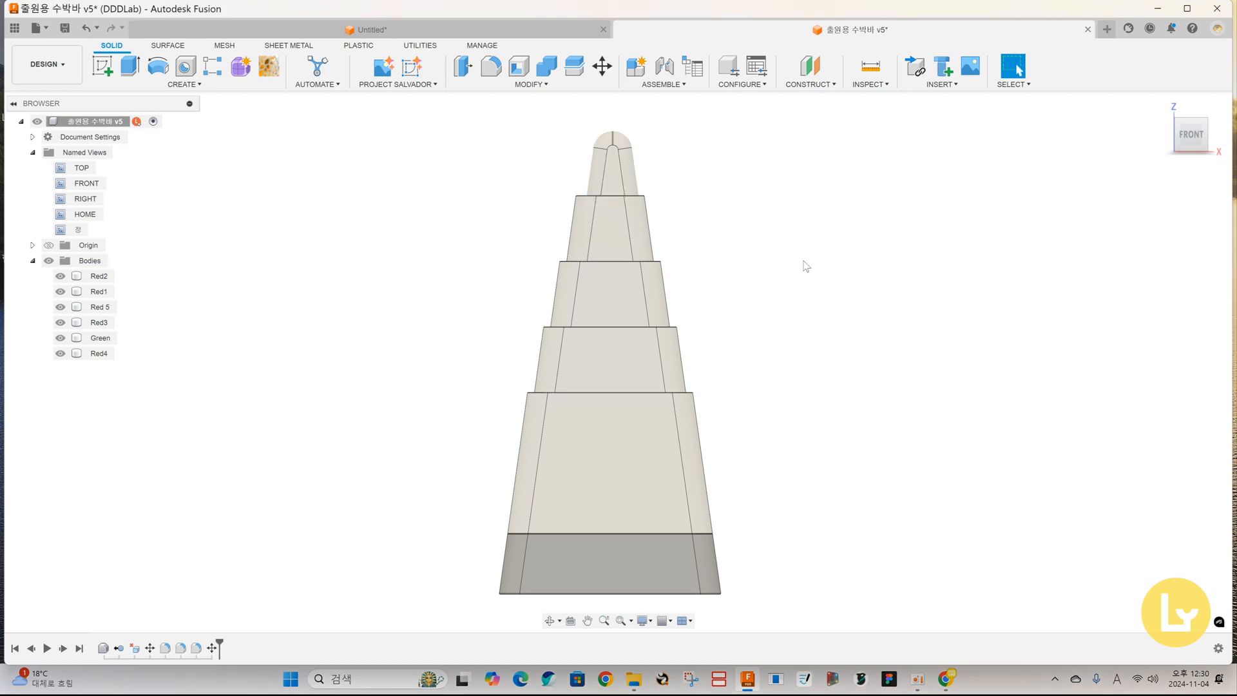
pyautogui.rightClick(790, 238)
pyautogui.click(801, 207)
pyautogui.click(635, 264)
pyautogui.moveTo(667, 282); pyautogui.dragTo(660, 282)
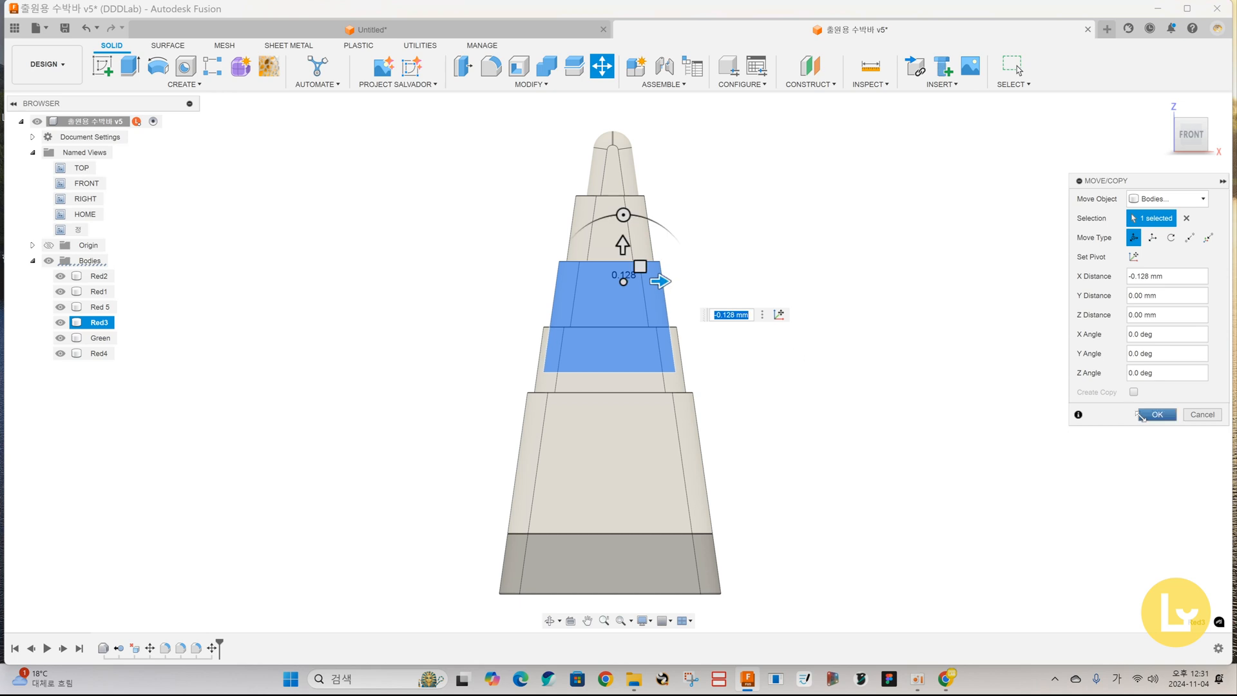
pyautogui.click(1156, 416)
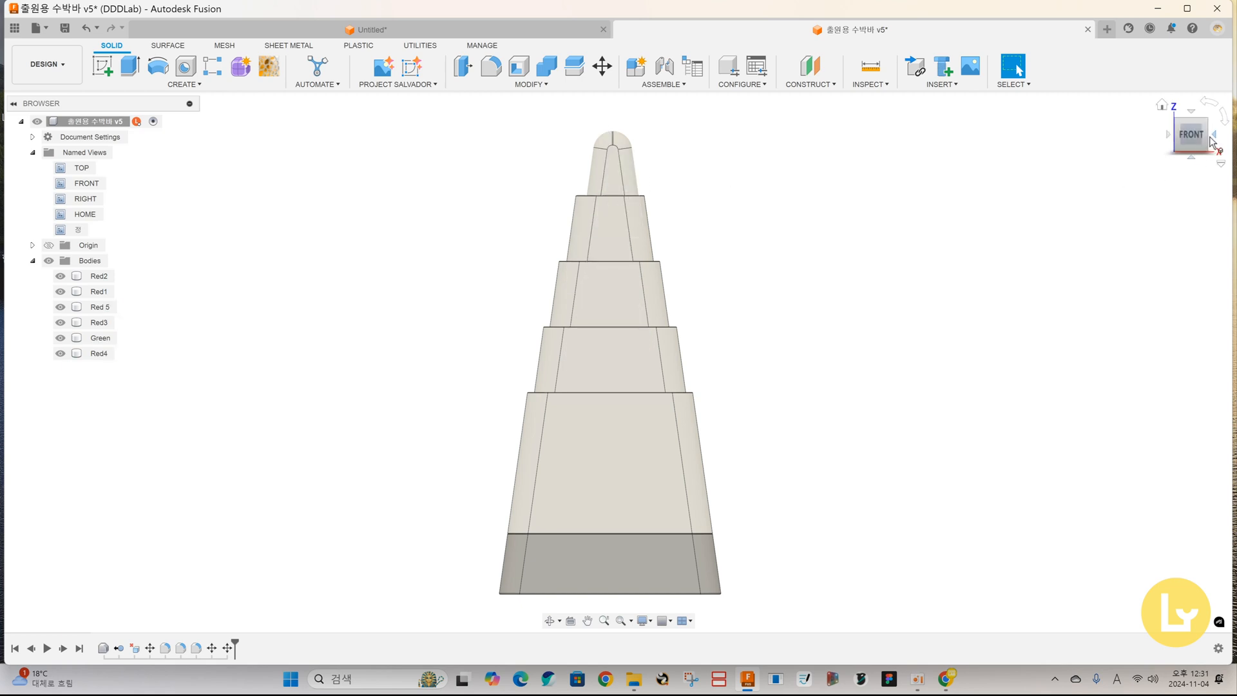
# Check the alignment of the stacked bodies from the right, back and front views.
pyautogui.click(1213, 135)
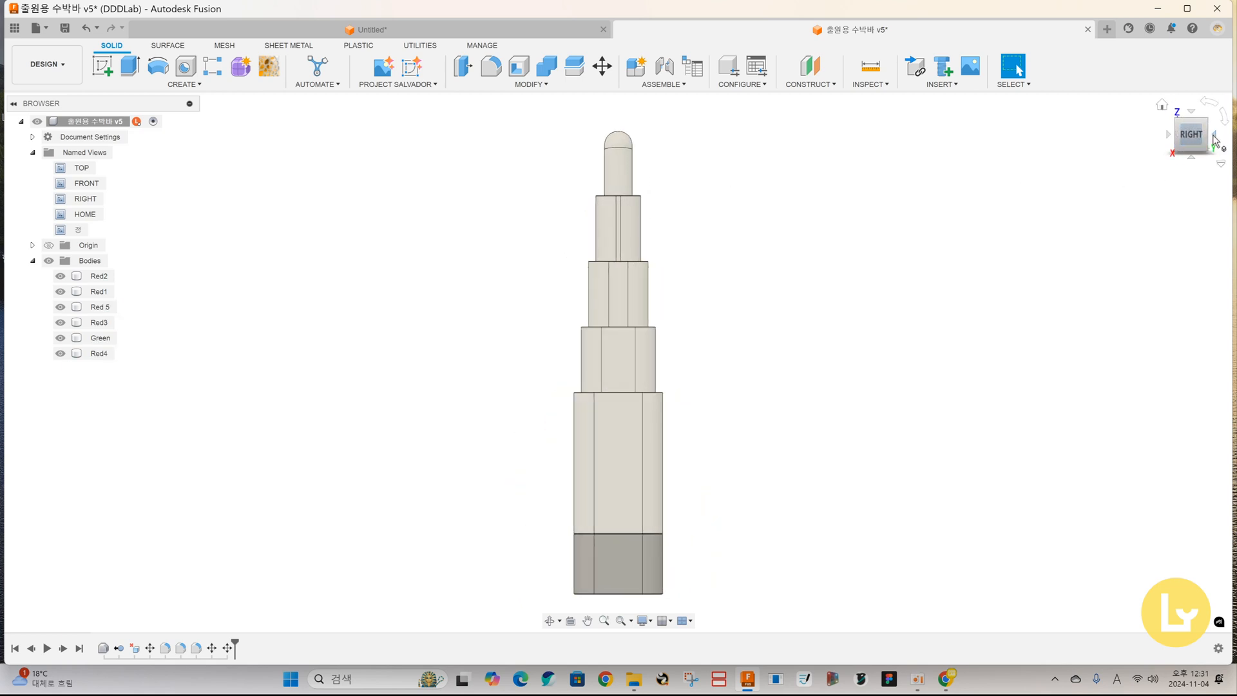
pyautogui.click(1213, 135)
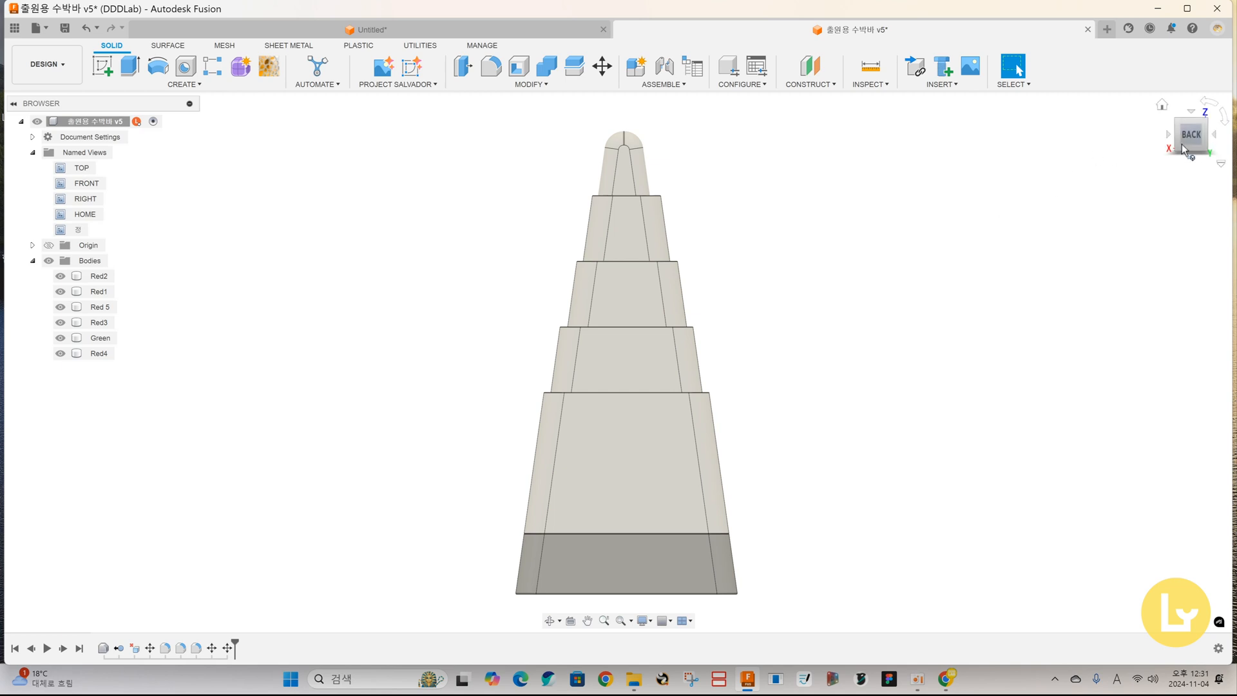
pyautogui.click(1167, 136)
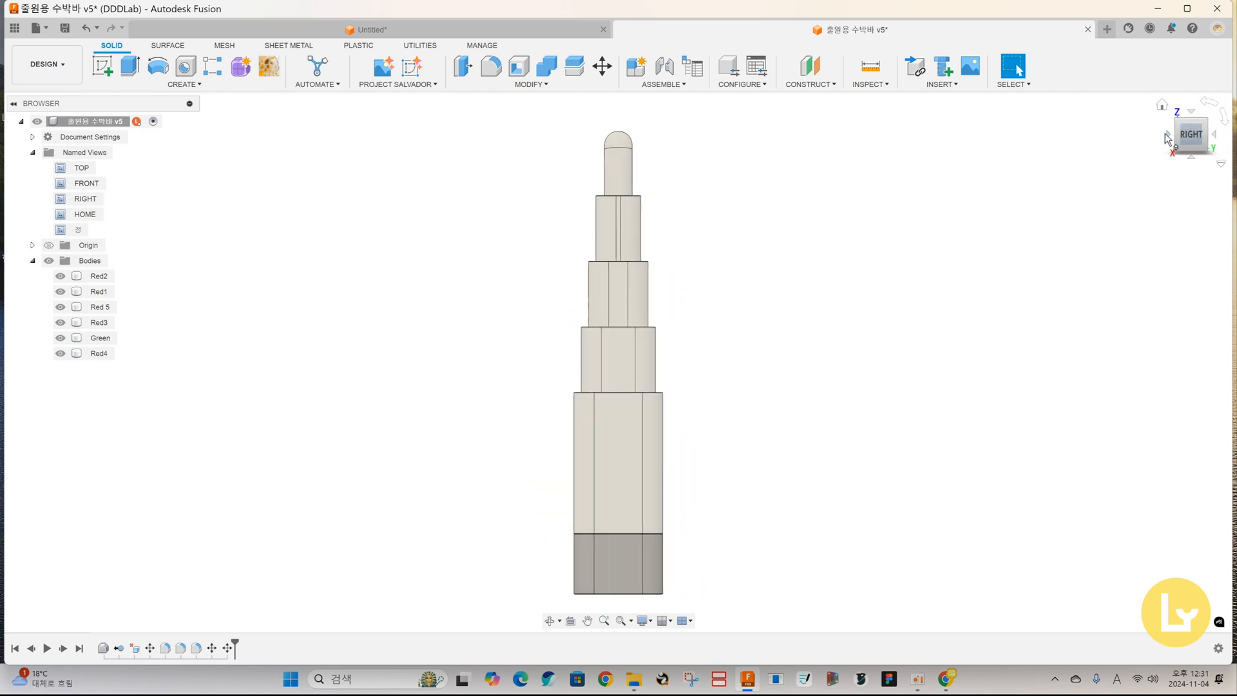
pyautogui.click(1167, 136)
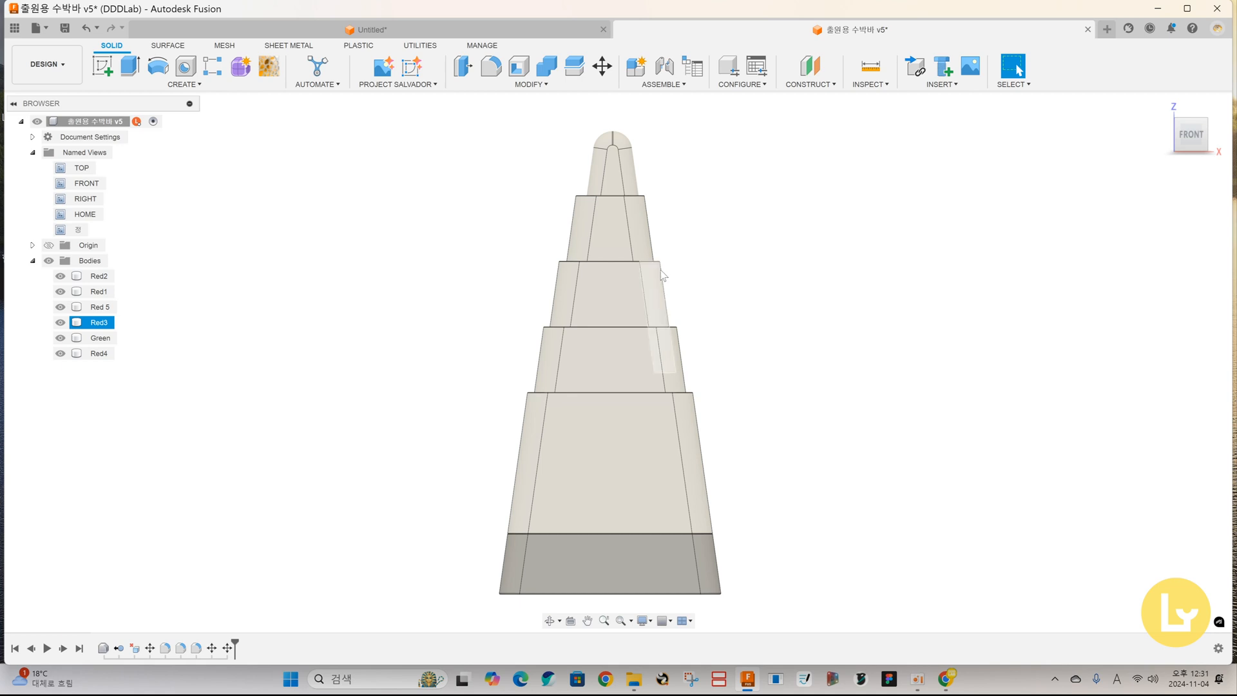
pyautogui.click(1170, 147)
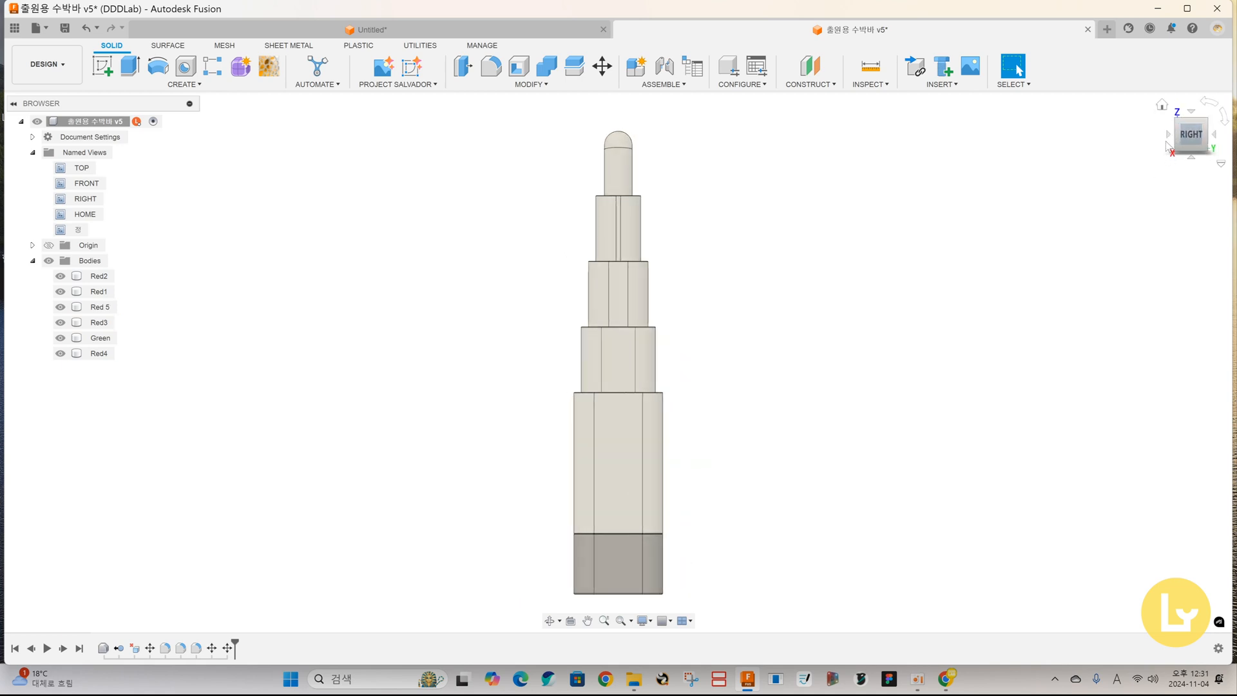
pyautogui.click(1170, 147)
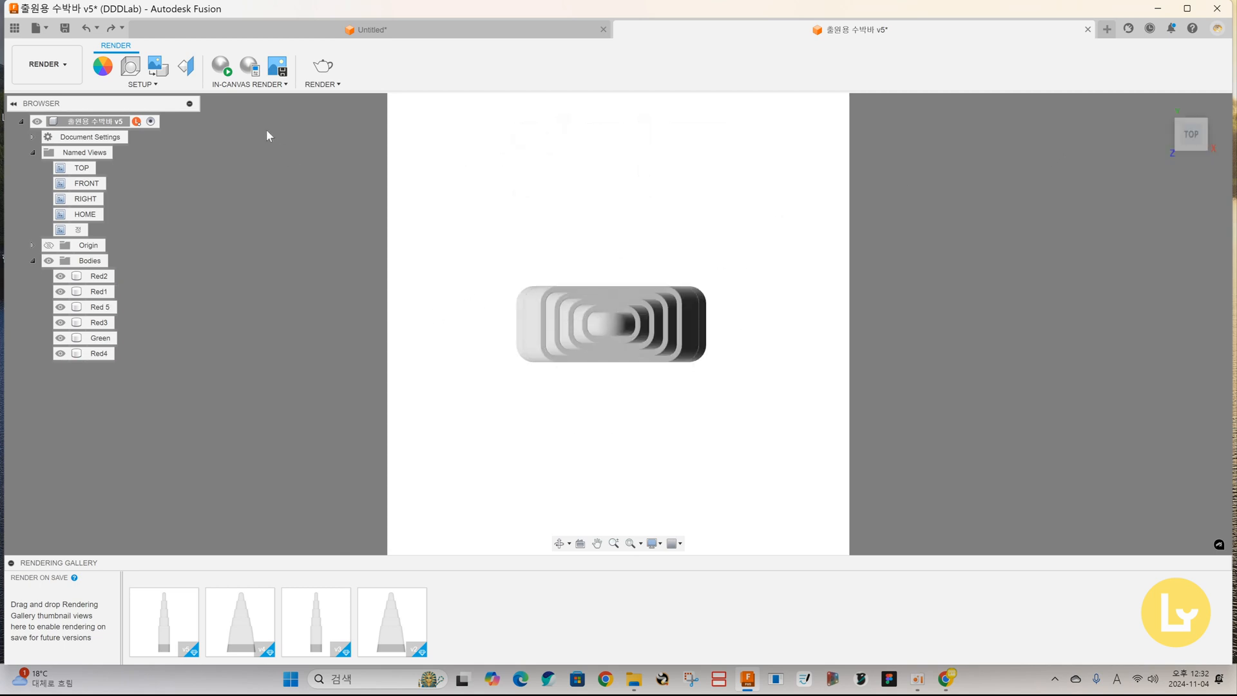
# Replace the custom render environment with the file Overhead Array 2k.hdr from the HDRI folder on the computer.
pyautogui.click(131, 67)
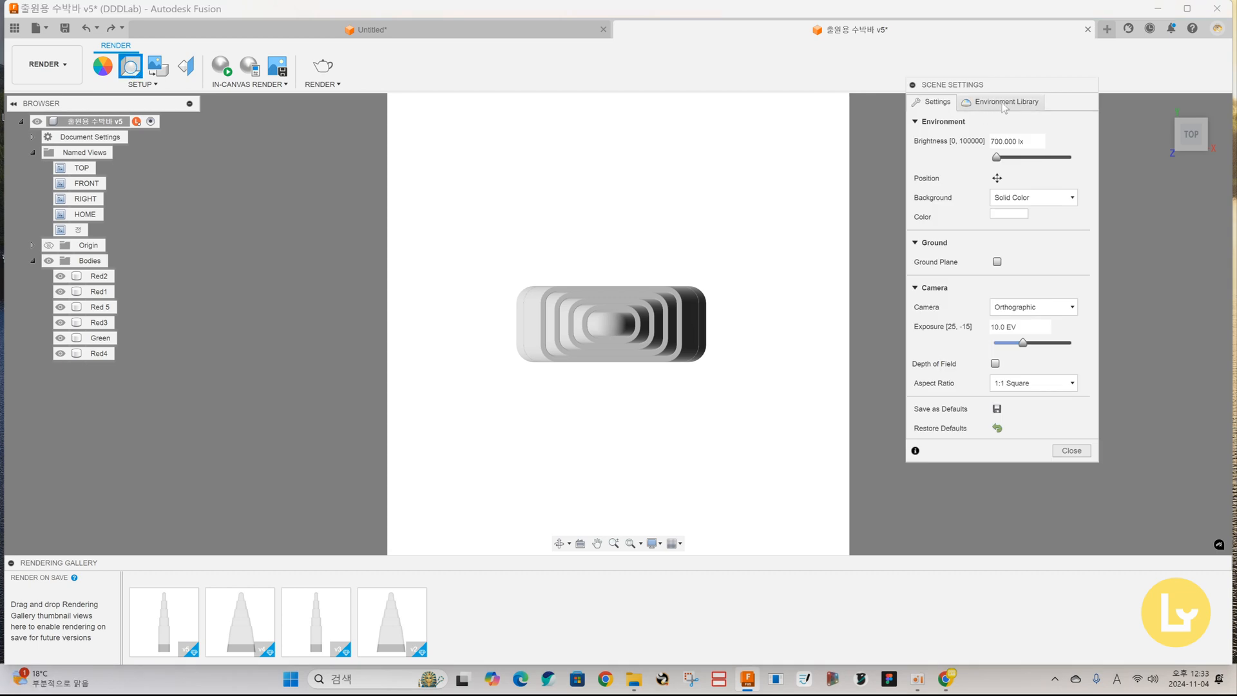
pyautogui.click(1004, 103)
pyautogui.click(1045, 208)
pyautogui.click(1039, 236)
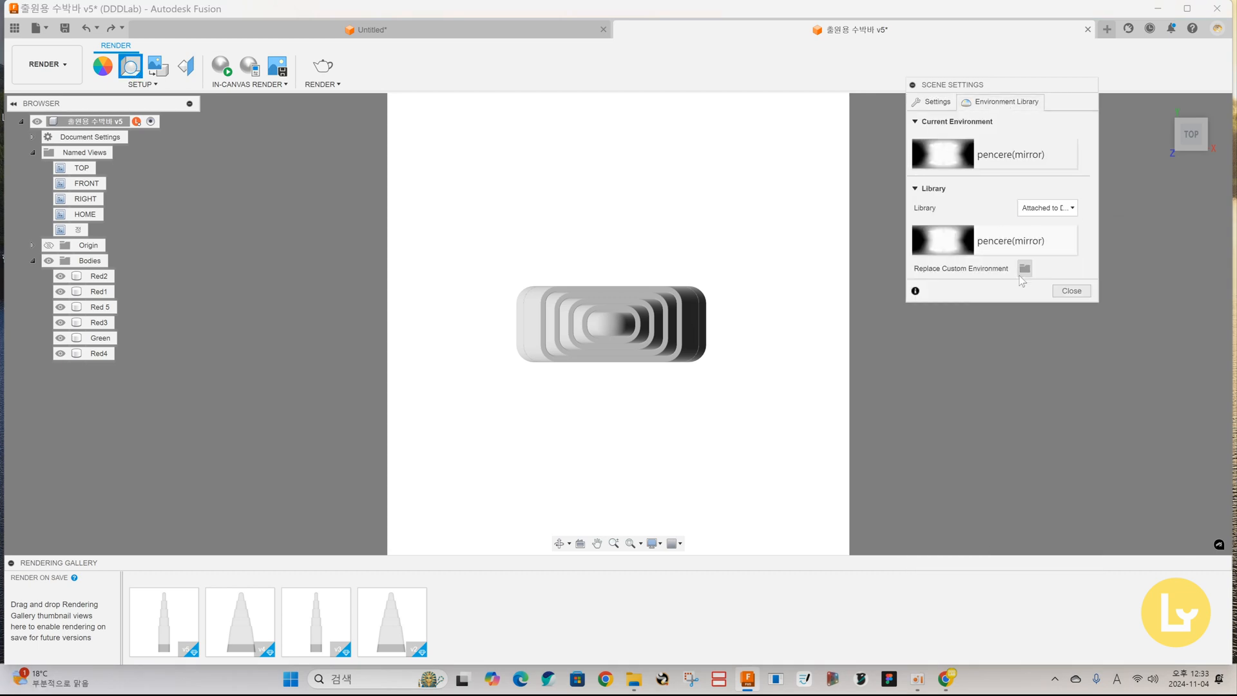
pyautogui.click(1020, 272)
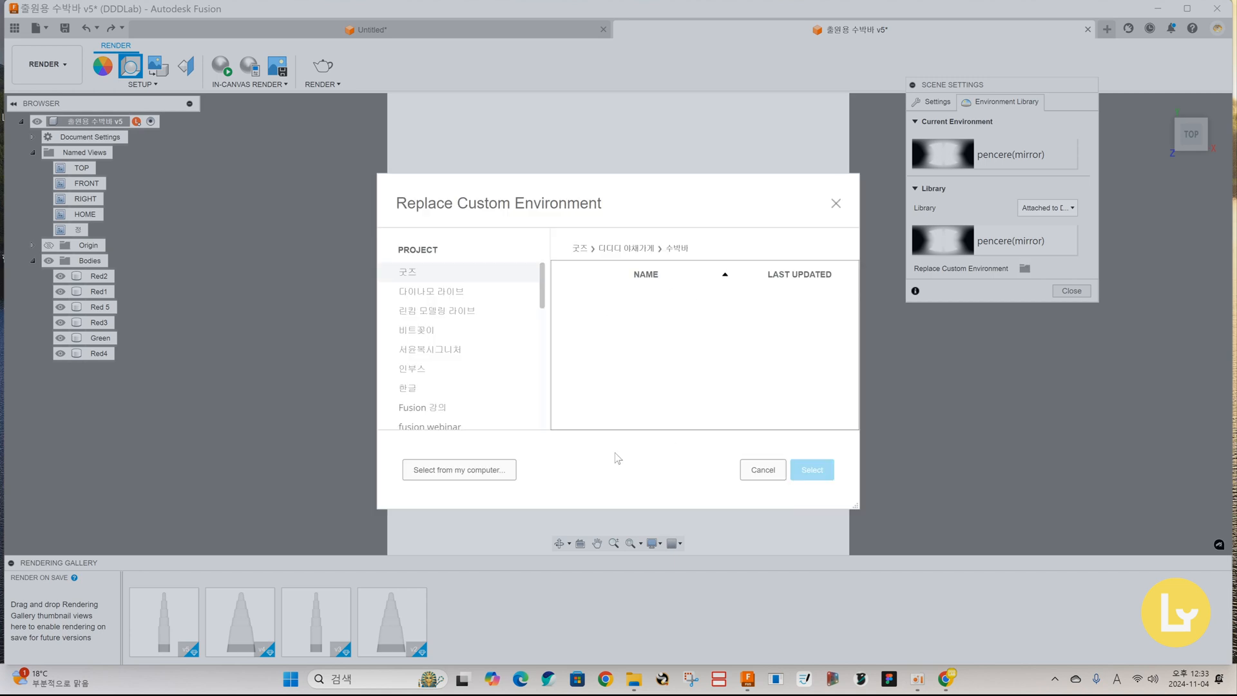
pyautogui.click(497, 465)
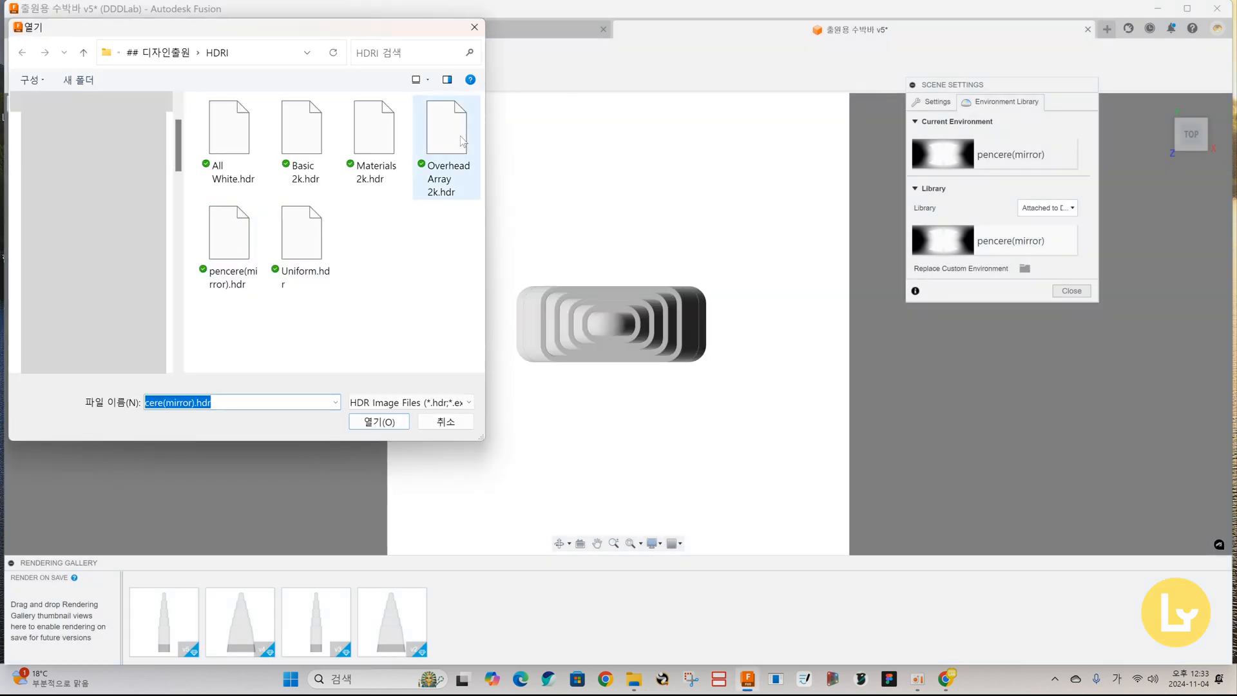
pyautogui.doubleClick(454, 142)
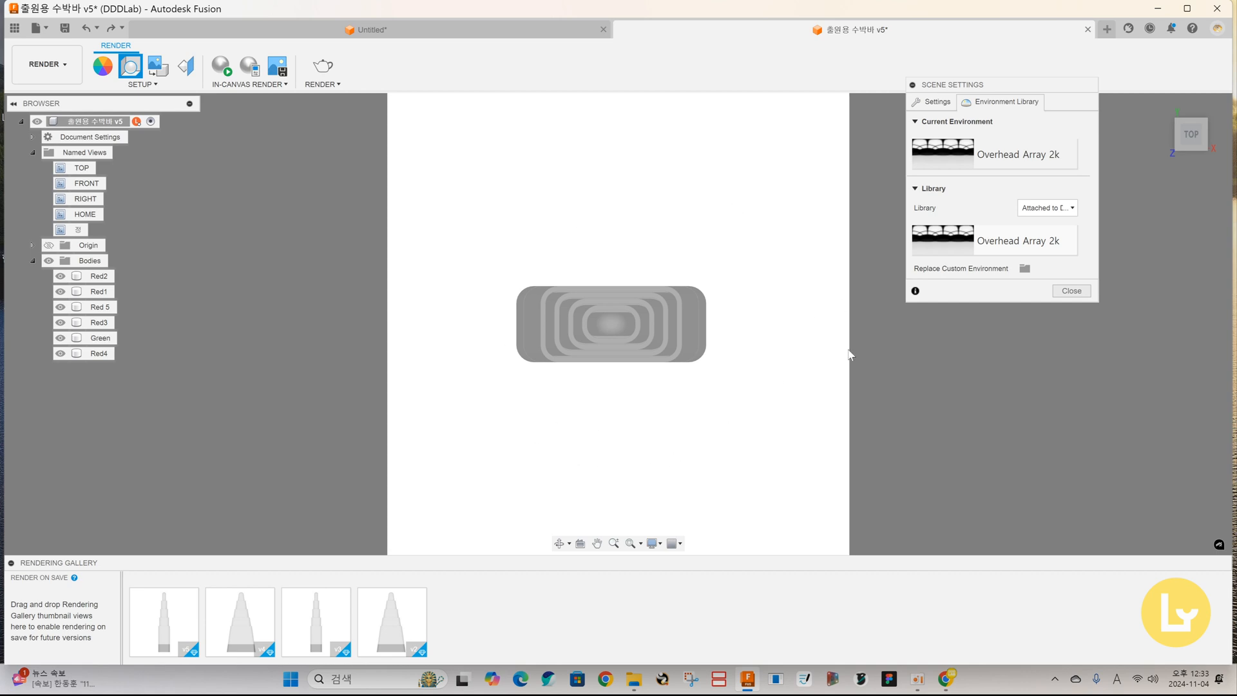
# Adjust the rotation of the Overhead Array 2k environment and start an in-canvas render of the top view.
pyautogui.click(930, 101)
pyautogui.click(997, 178)
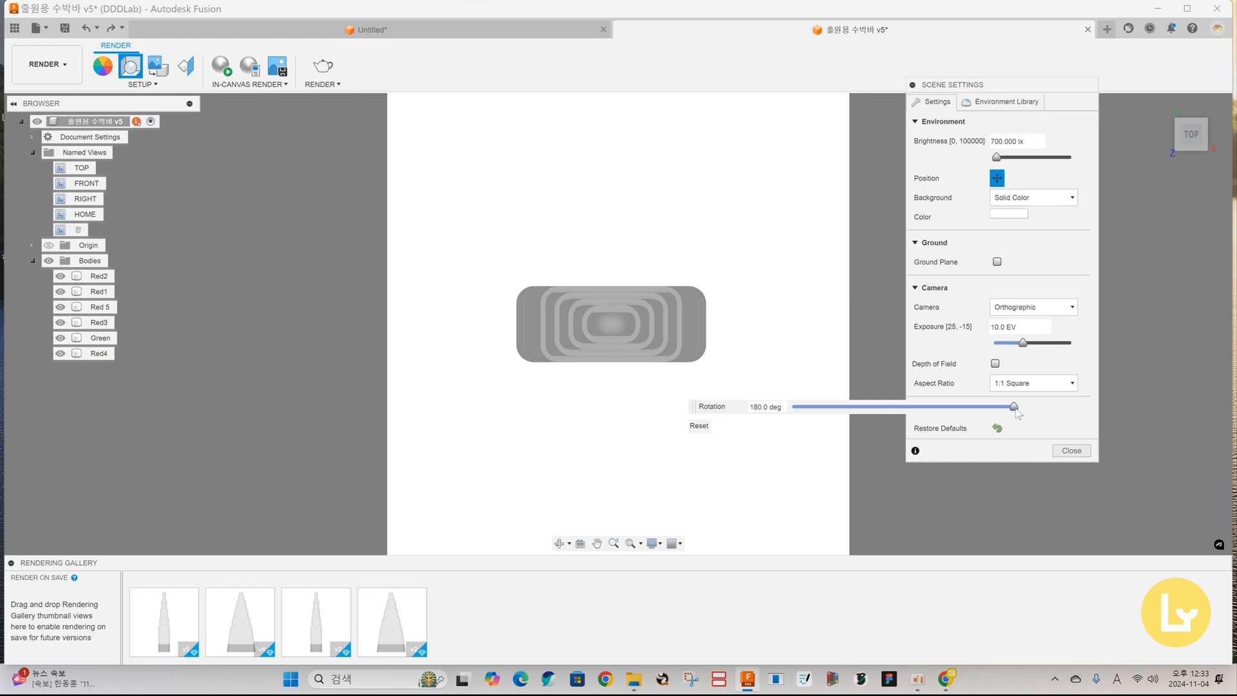
pyautogui.moveTo(1016, 408); pyautogui.dragTo(954, 419)
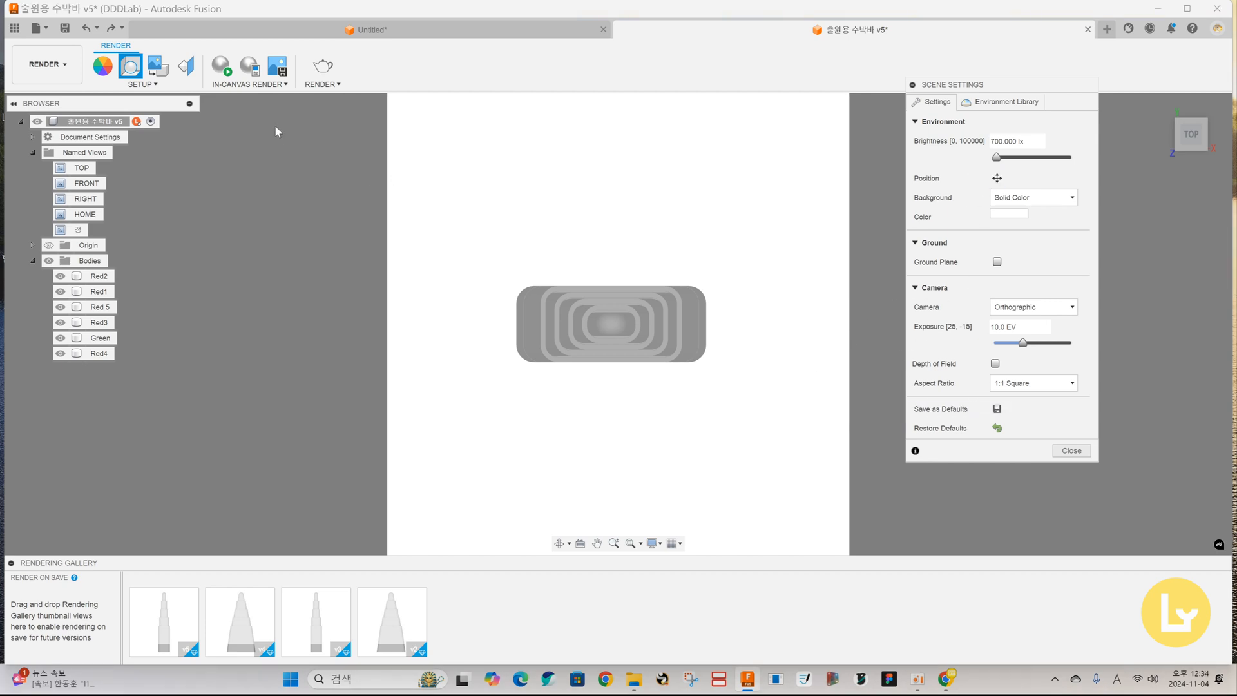
pyautogui.click(221, 65)
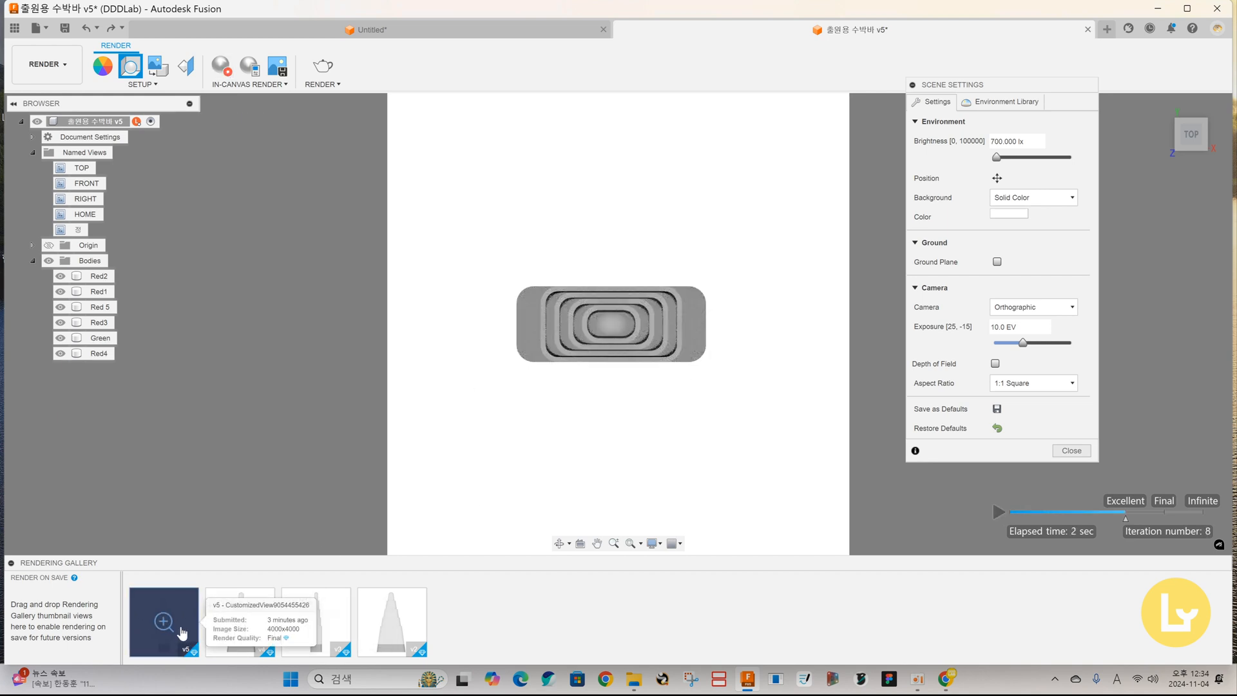
pyautogui.click(535, 335)
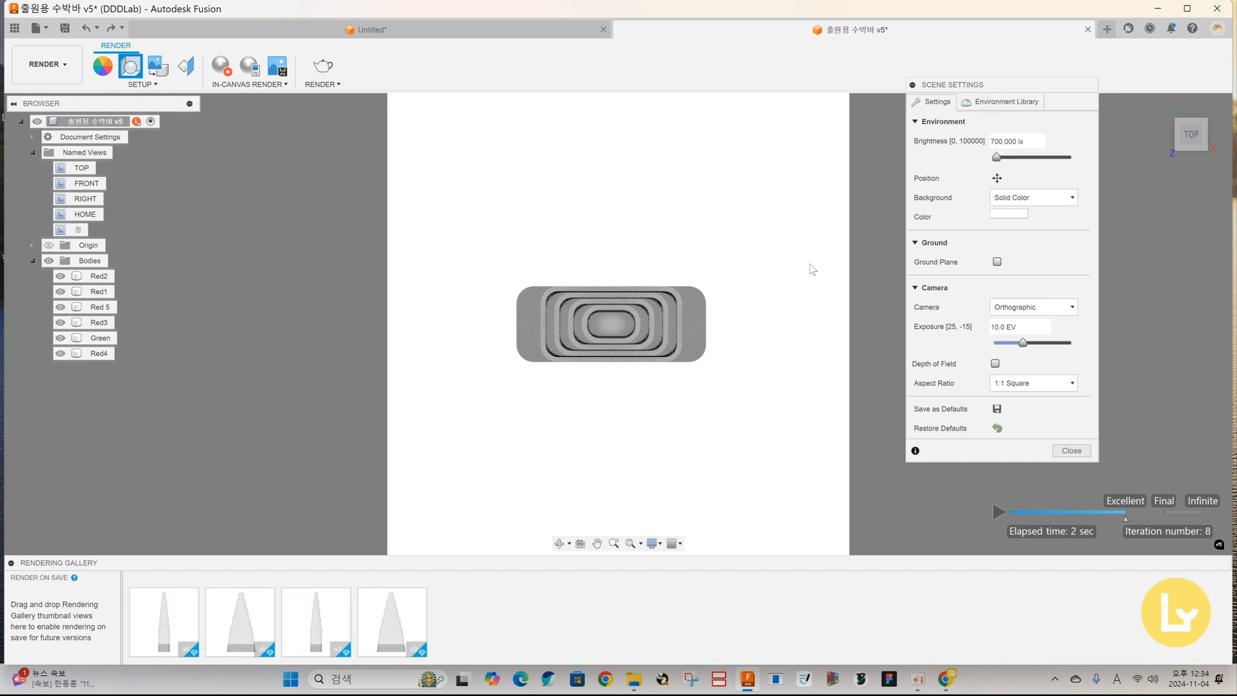
# Set the scene's environment brightness to 1100 lx and the camera exposure to 9.5 EV for the top view.
pyautogui.click(991, 103)
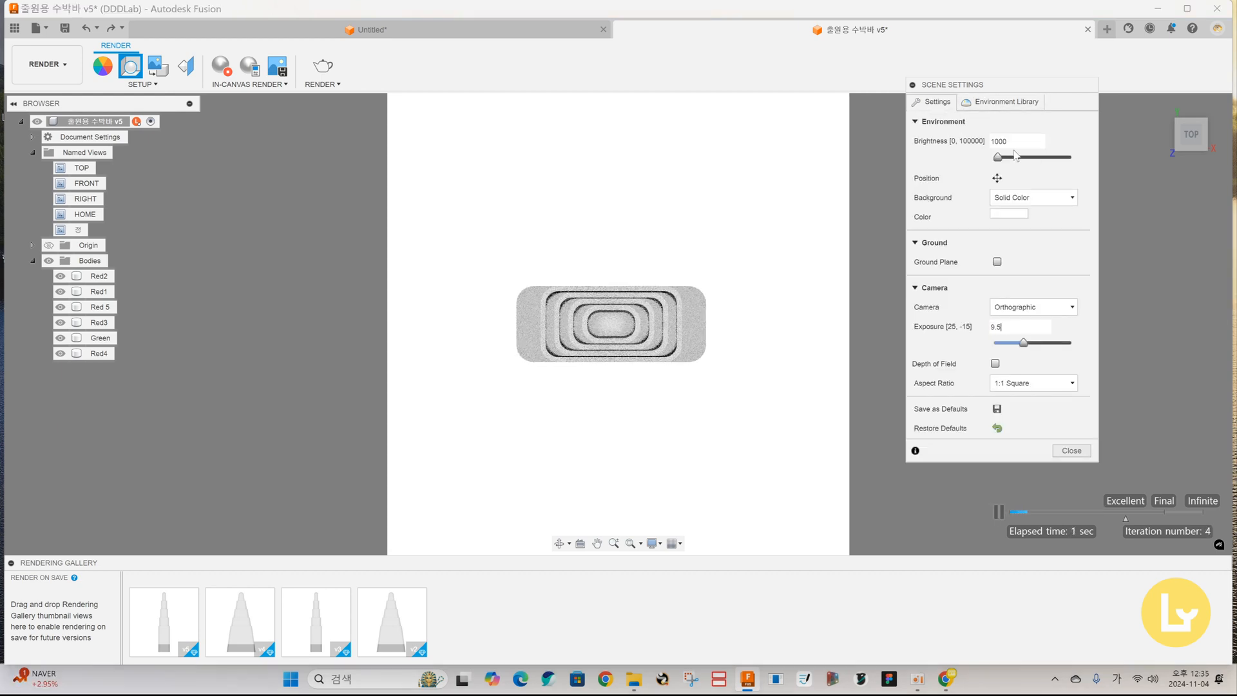
pyautogui.press('BackSpace')
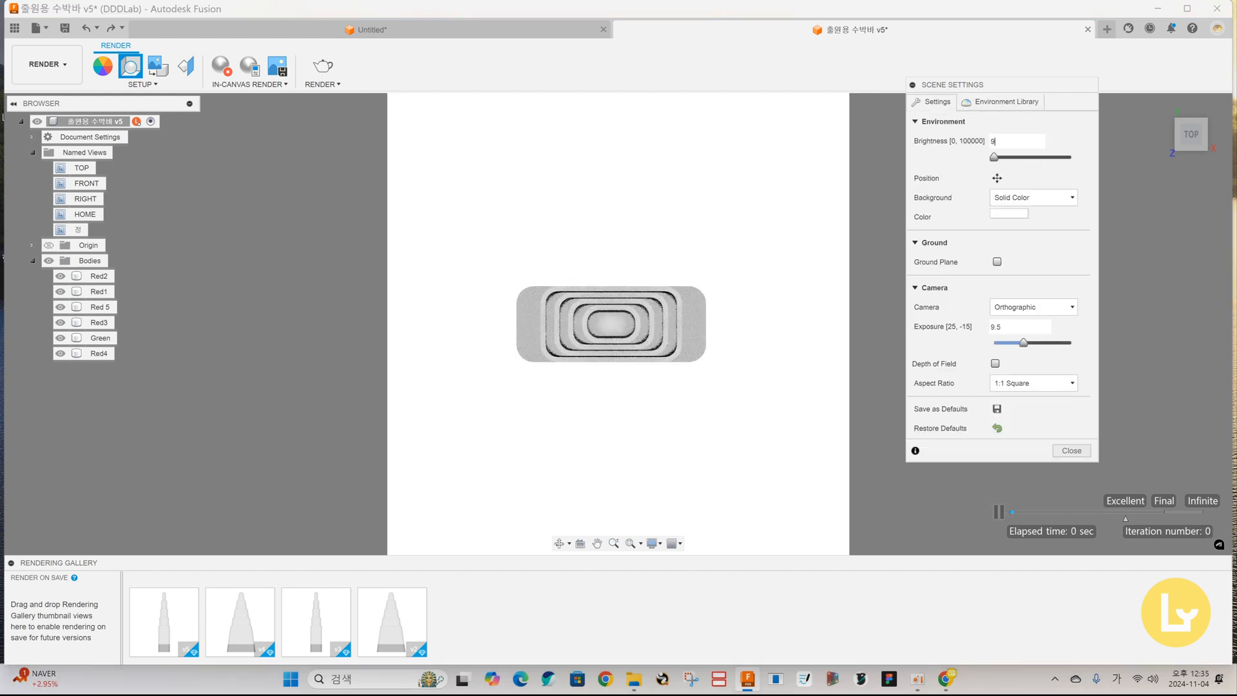
pyautogui.write('1100')
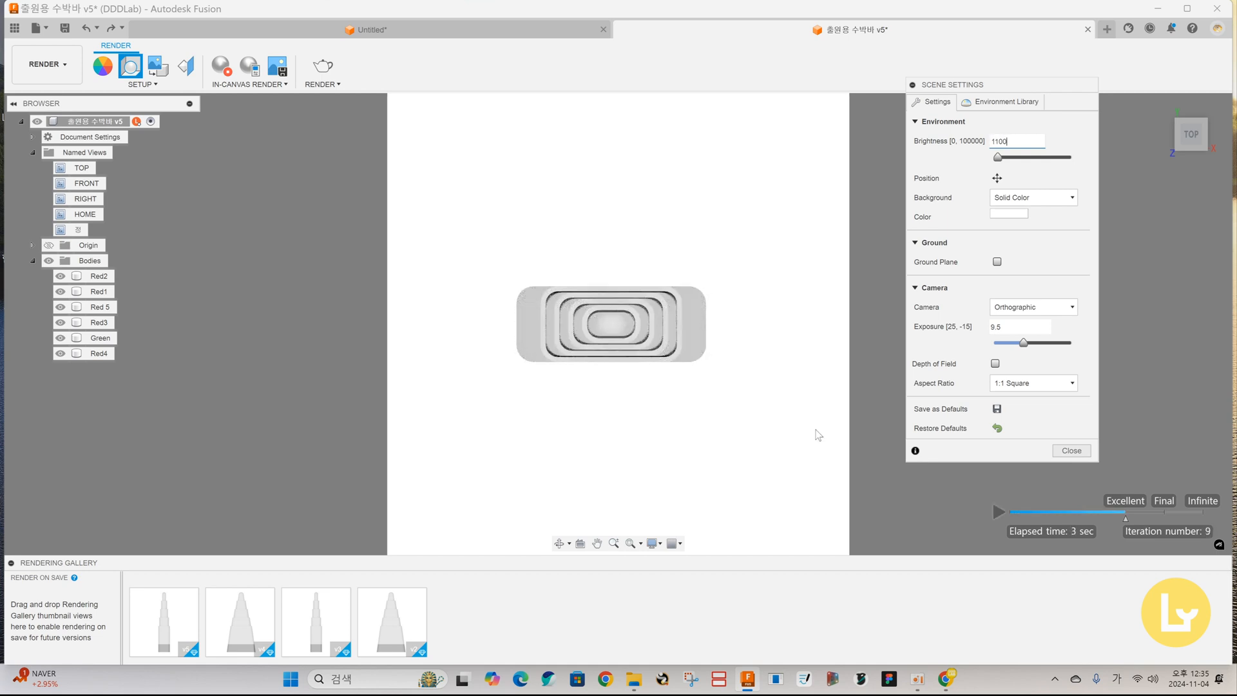
pyautogui.click(1071, 451)
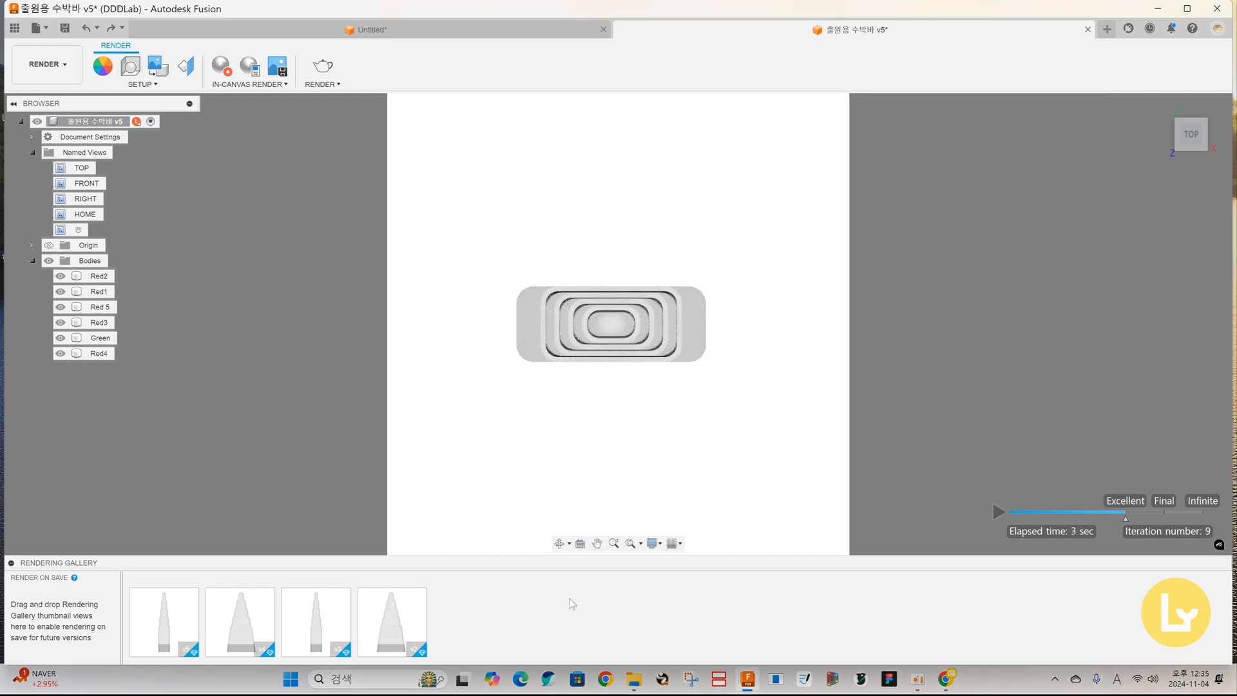
# Stop the in-canvas preview and submit the top view as a Final quality cloud render at 4000 × 4000 px.
pyautogui.click(220, 65)
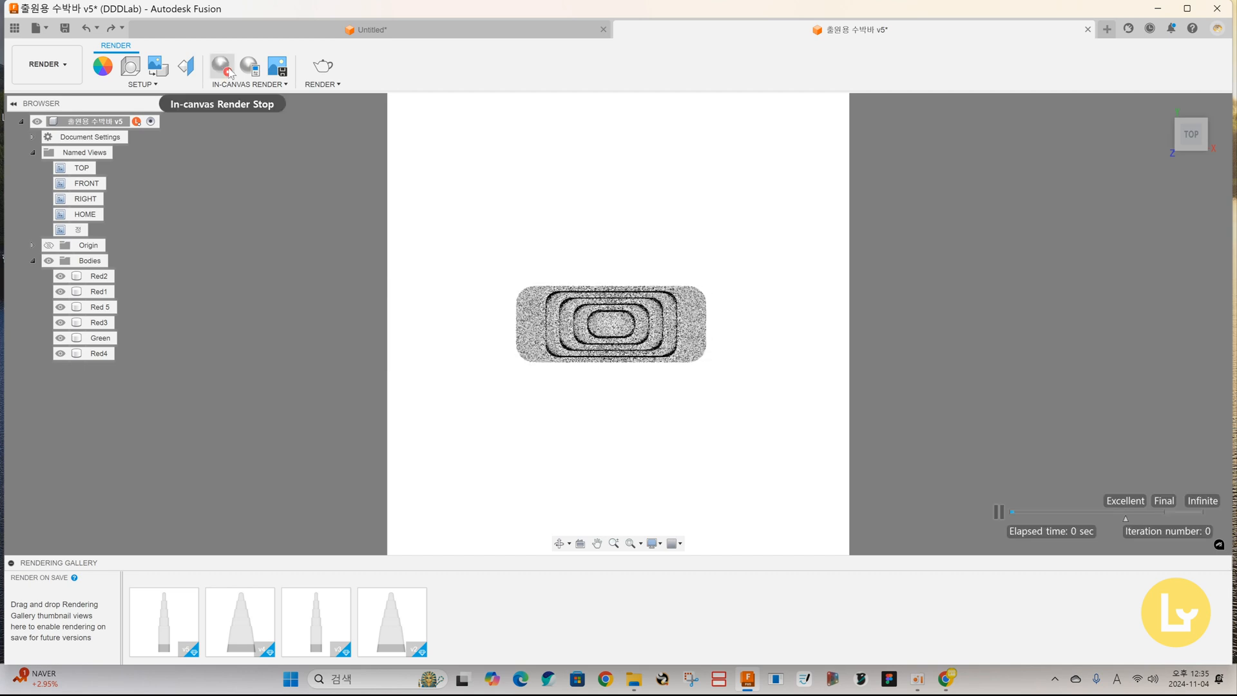
pyautogui.click(323, 66)
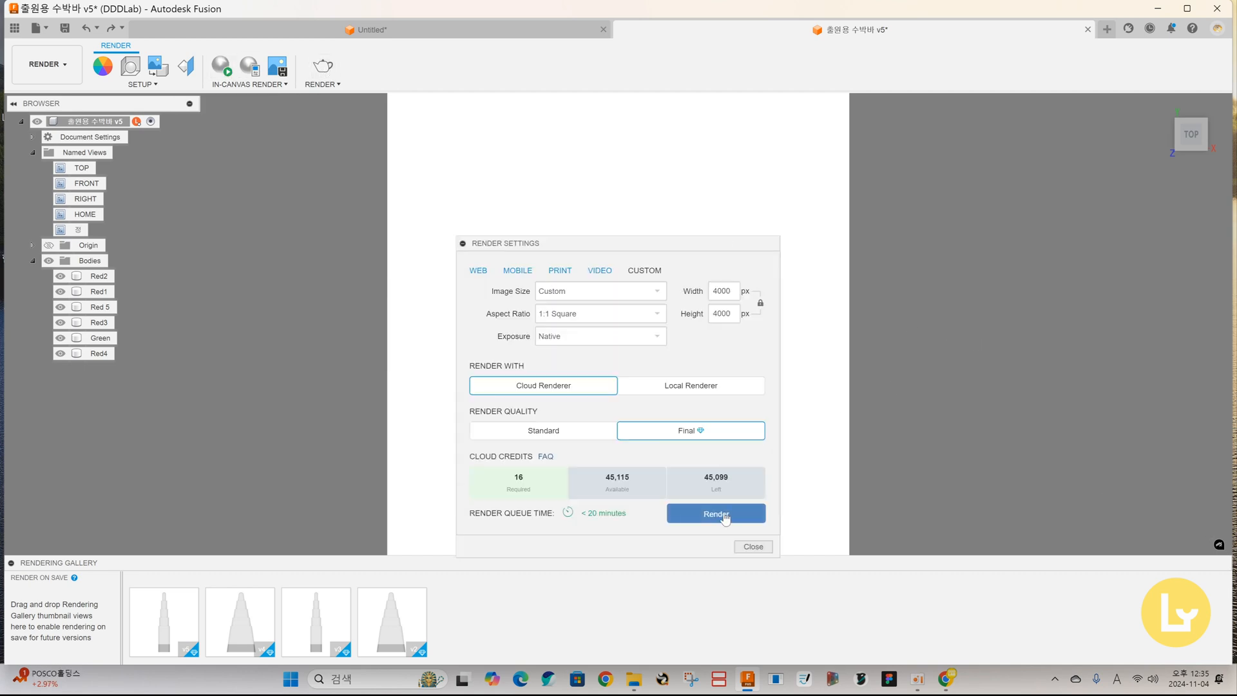
pyautogui.click(723, 515)
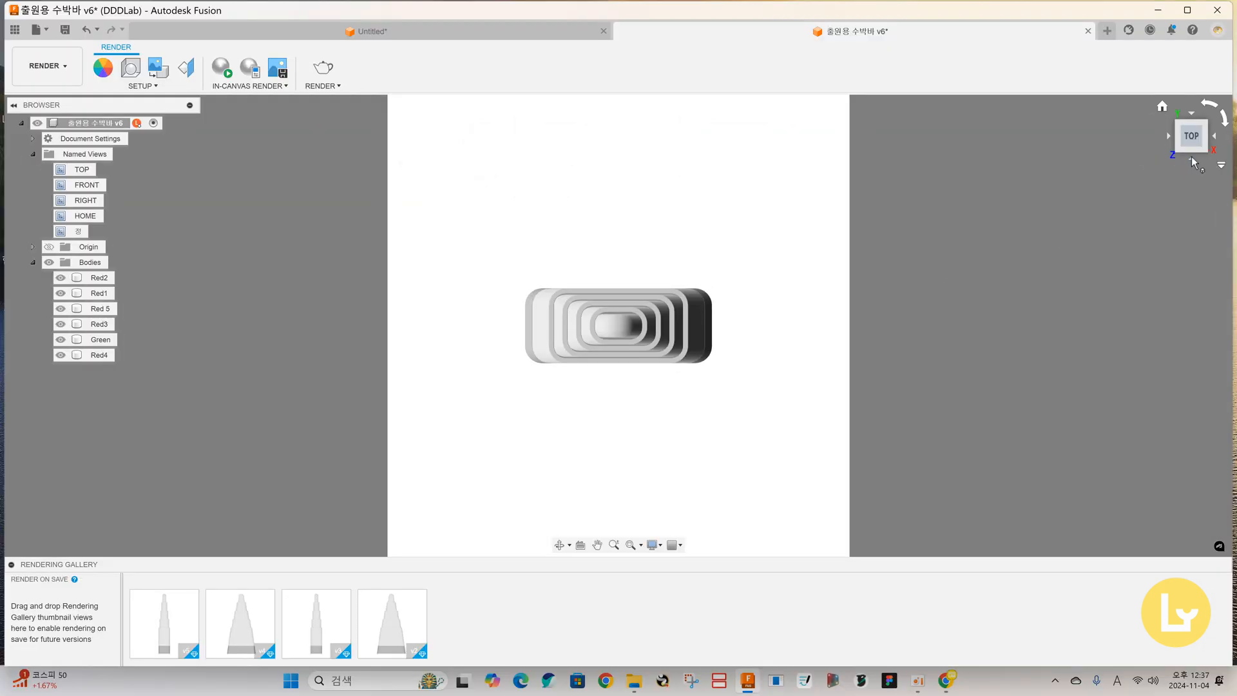
# Turn the model to the bottom view and submit a Final quality cloud render at 4000 × 4000 px.
pyautogui.click(1192, 158)
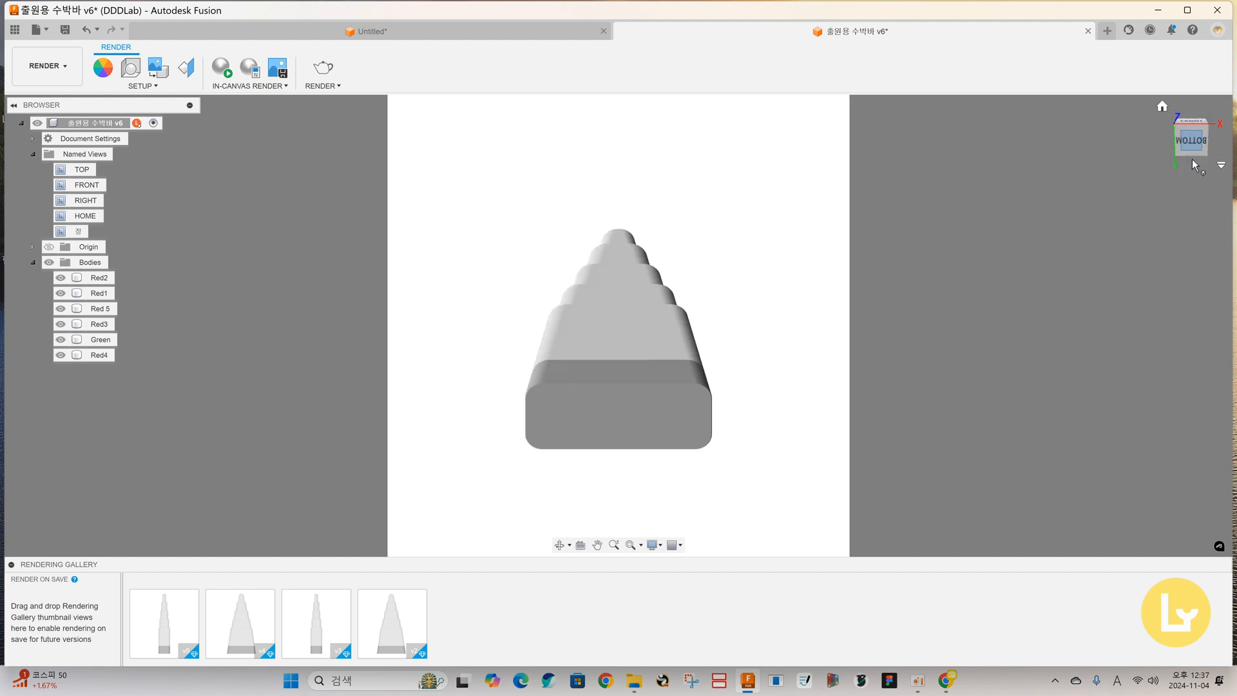
pyautogui.click(1192, 158)
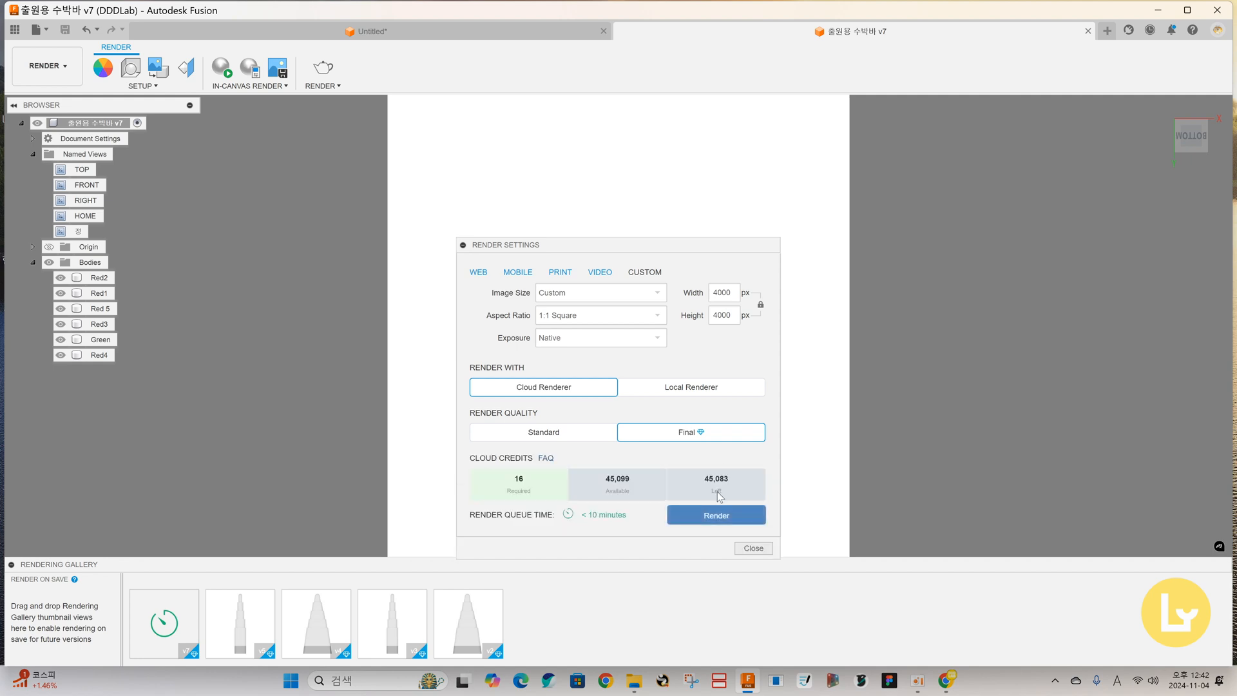
pyautogui.click(719, 516)
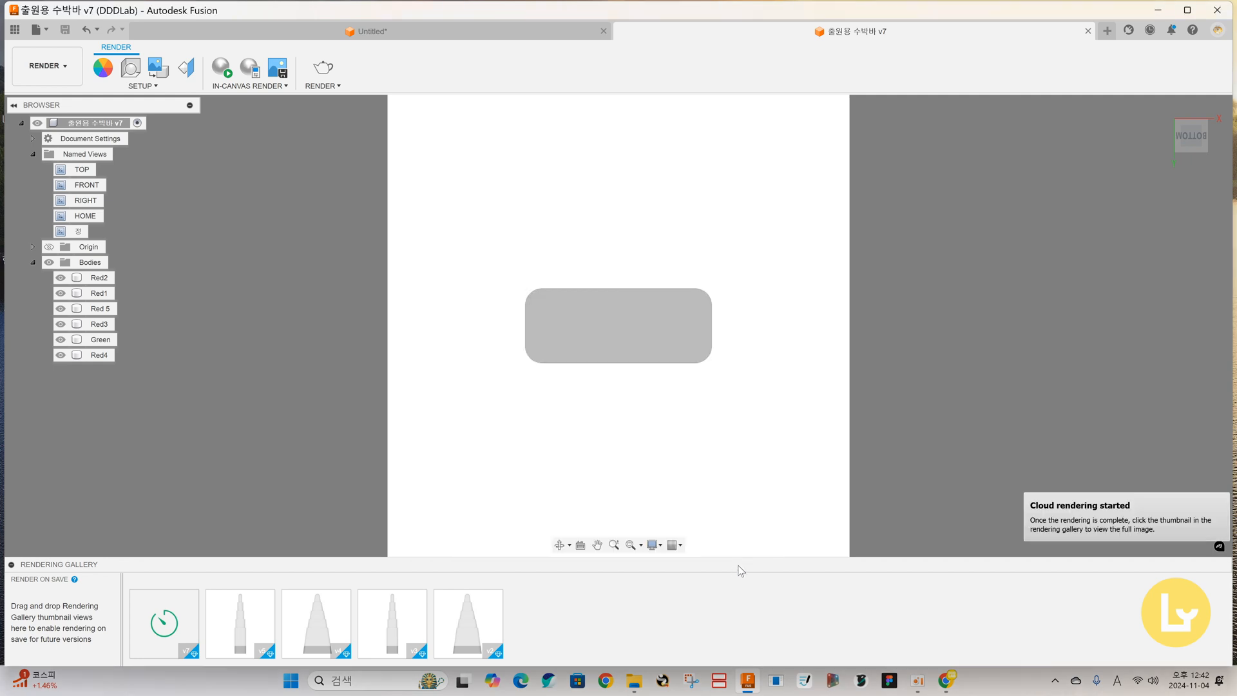
# Switch to the Design workspace and suppress the timeline feature that closes the stick slot in the underside of the Green body.
pyautogui.click(47, 66)
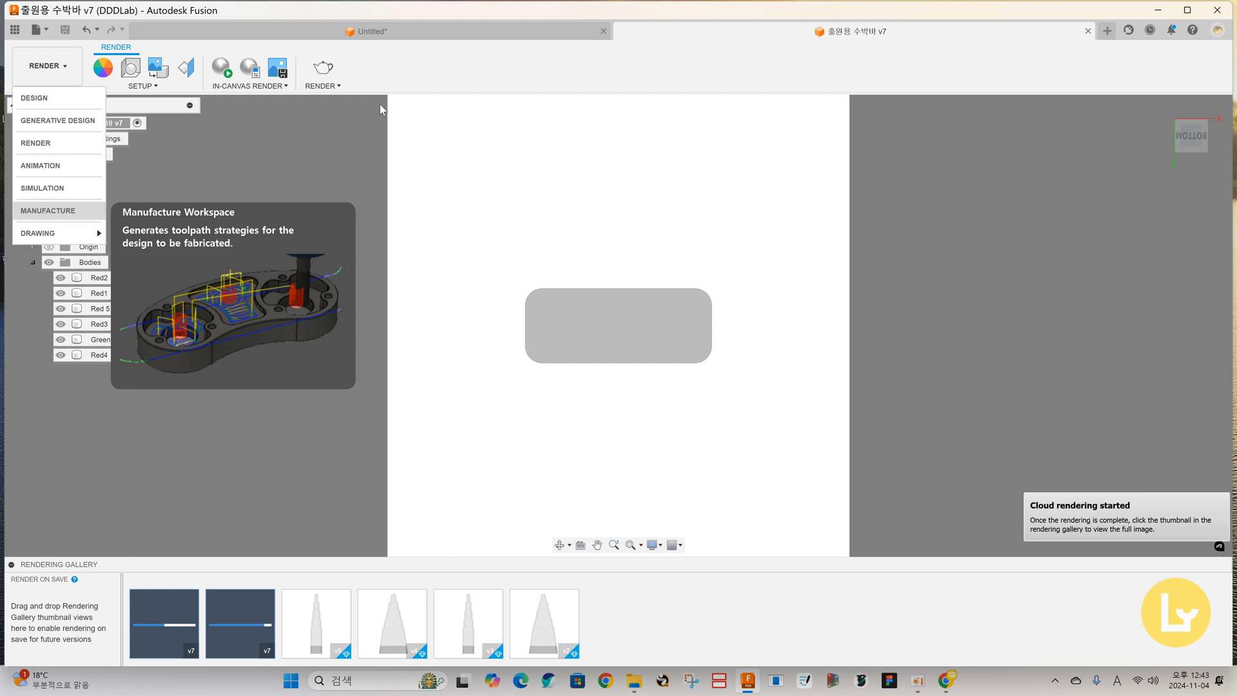
pyautogui.click(58, 70)
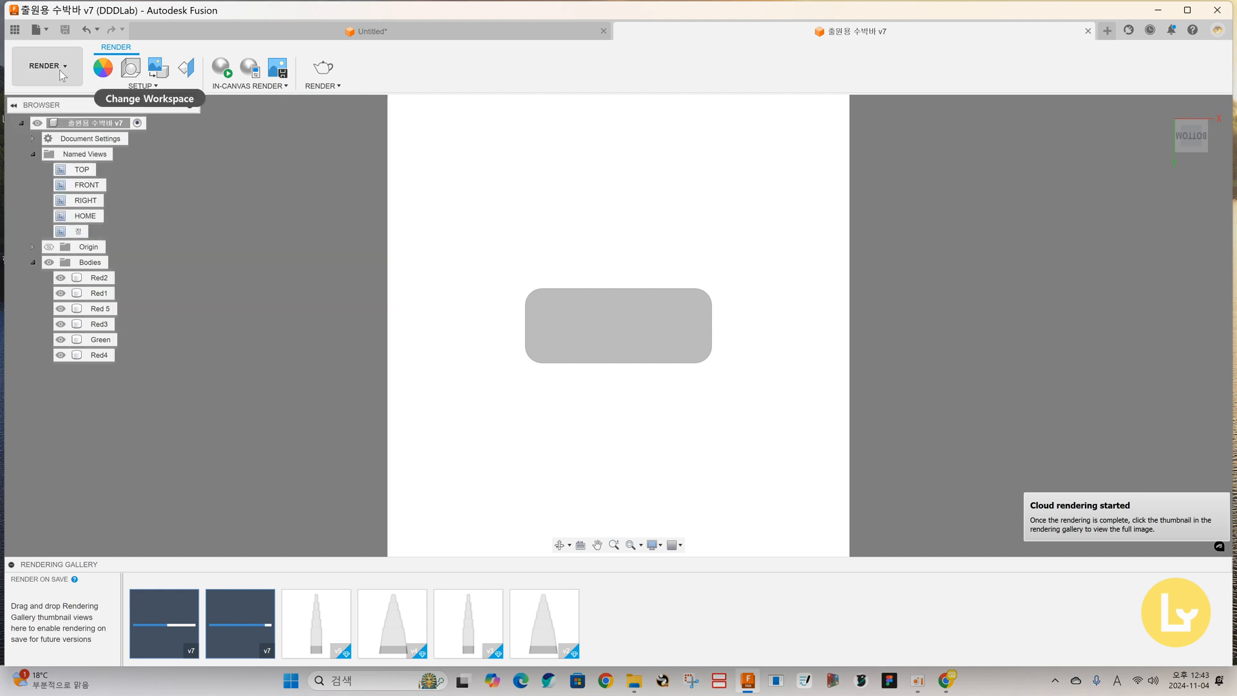
pyautogui.click(59, 70)
pyautogui.click(47, 105)
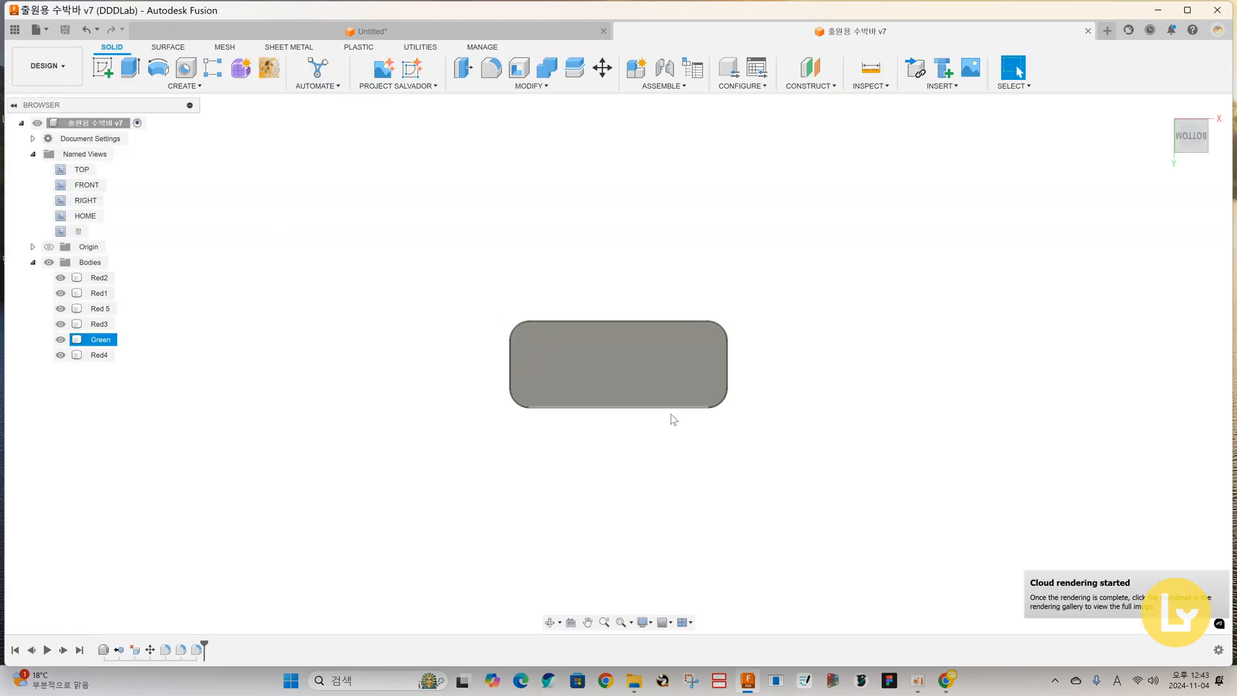
pyautogui.click(136, 650)
pyautogui.rightClick(136, 650)
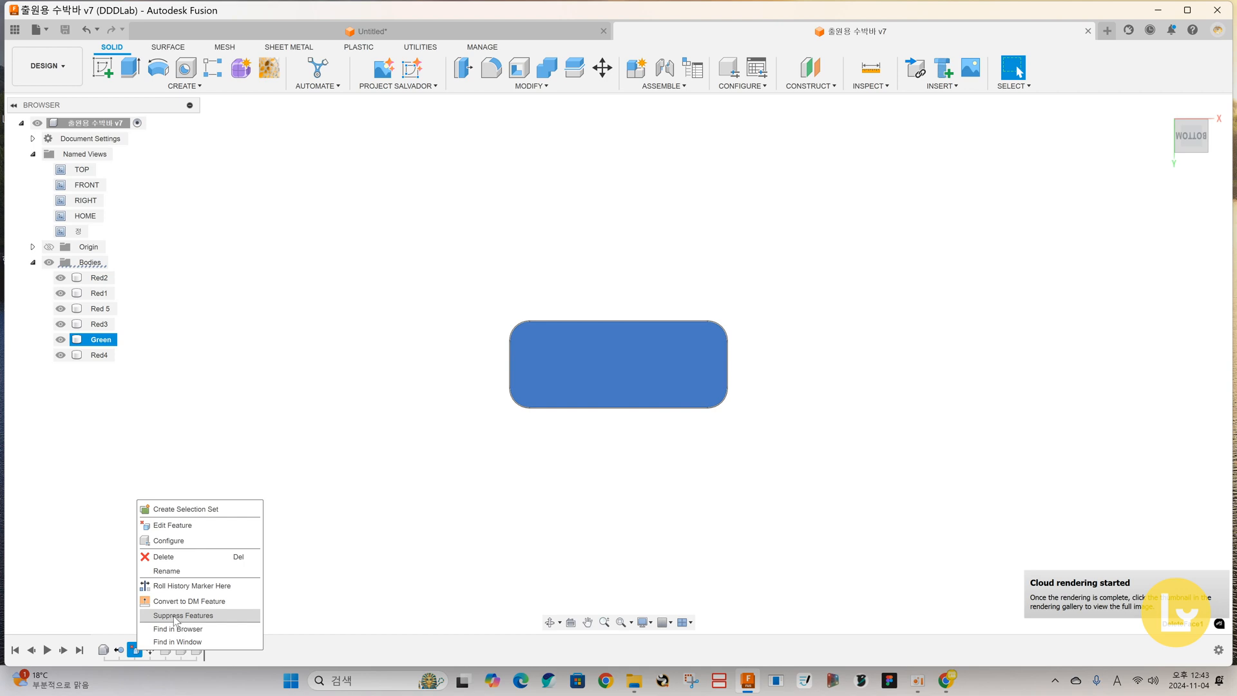
pyautogui.click(176, 616)
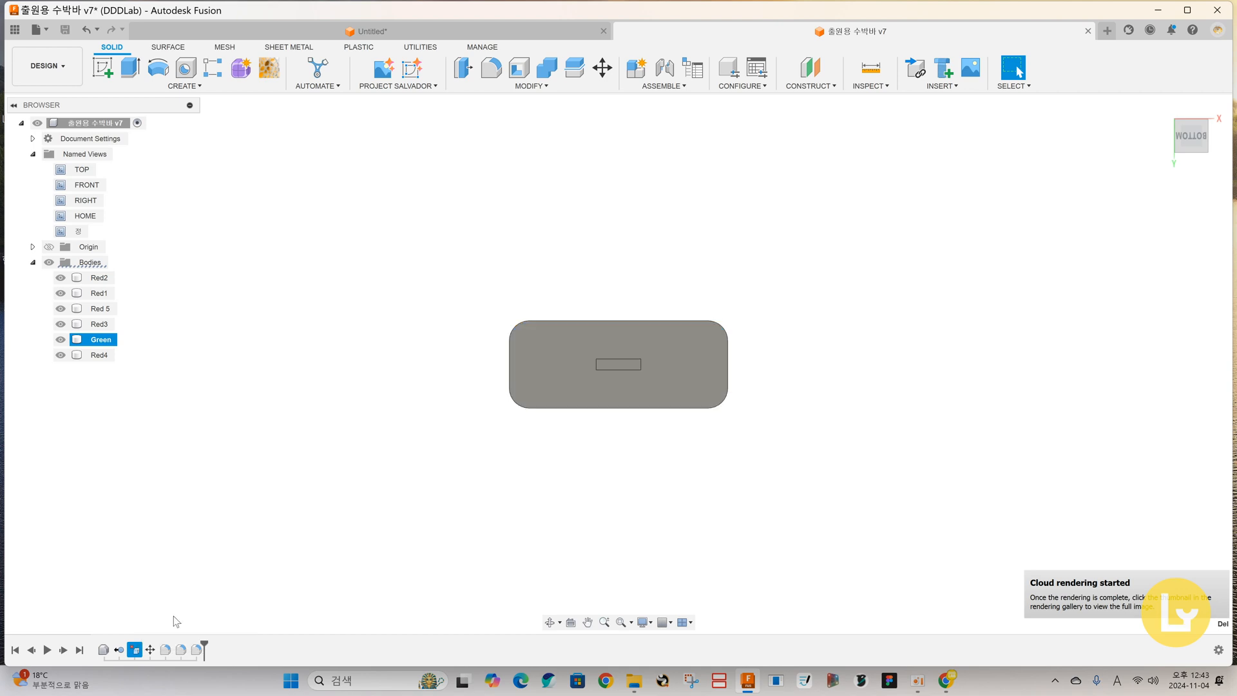
# Fillet the four edges of the rectangular slot opening in the Green body's bottom face with a 0.1 mm radius.
pyautogui.moveTo(431, 337)
pyautogui.keyDown('shift'); pyautogui.mouseDown(button='middle')
pyautogui.moveTo(419, 334)
pyautogui.moveTo(420, 351)
pyautogui.mouseUp(button='middle'); pyautogui.keyUp('shift')
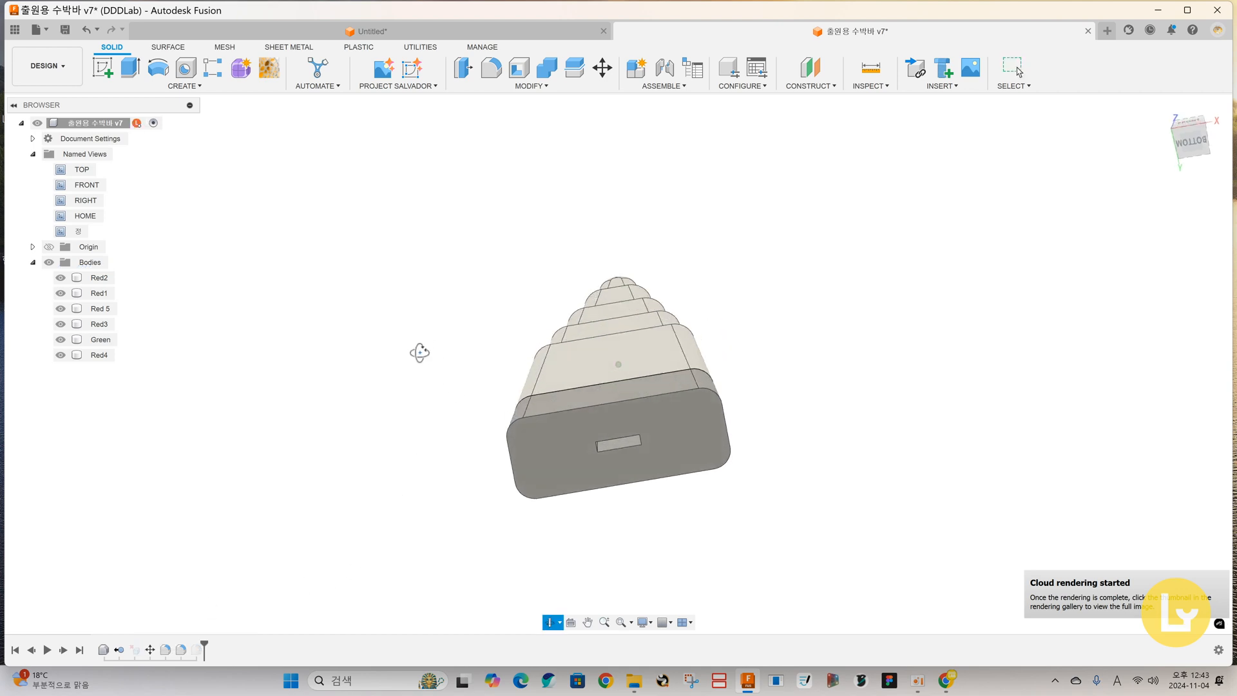
pyautogui.click(1190, 141)
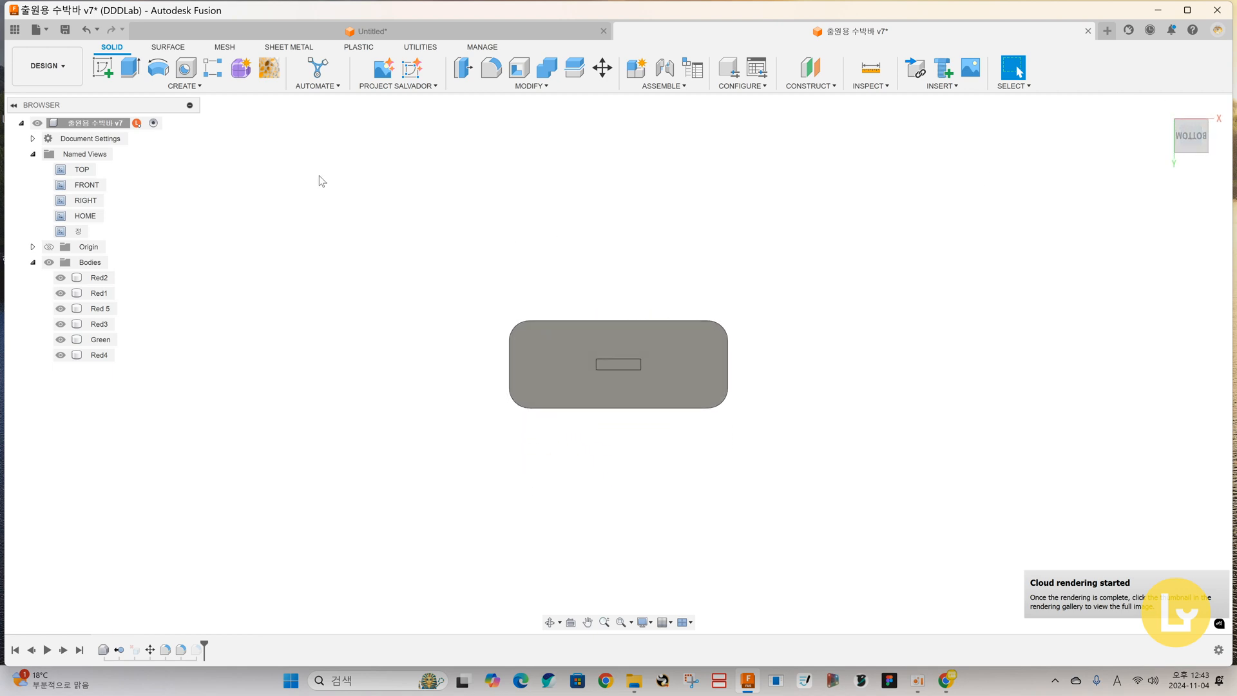
pyautogui.moveTo(1220, 147)
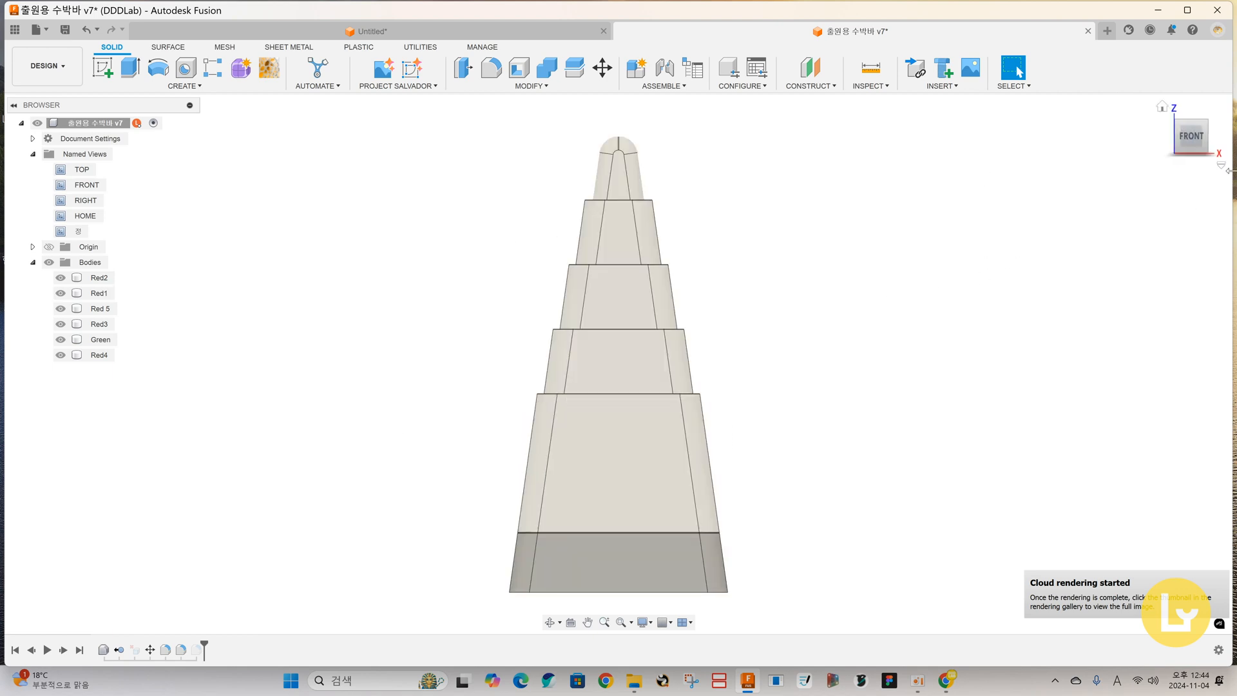
pyautogui.click(1189, 116)
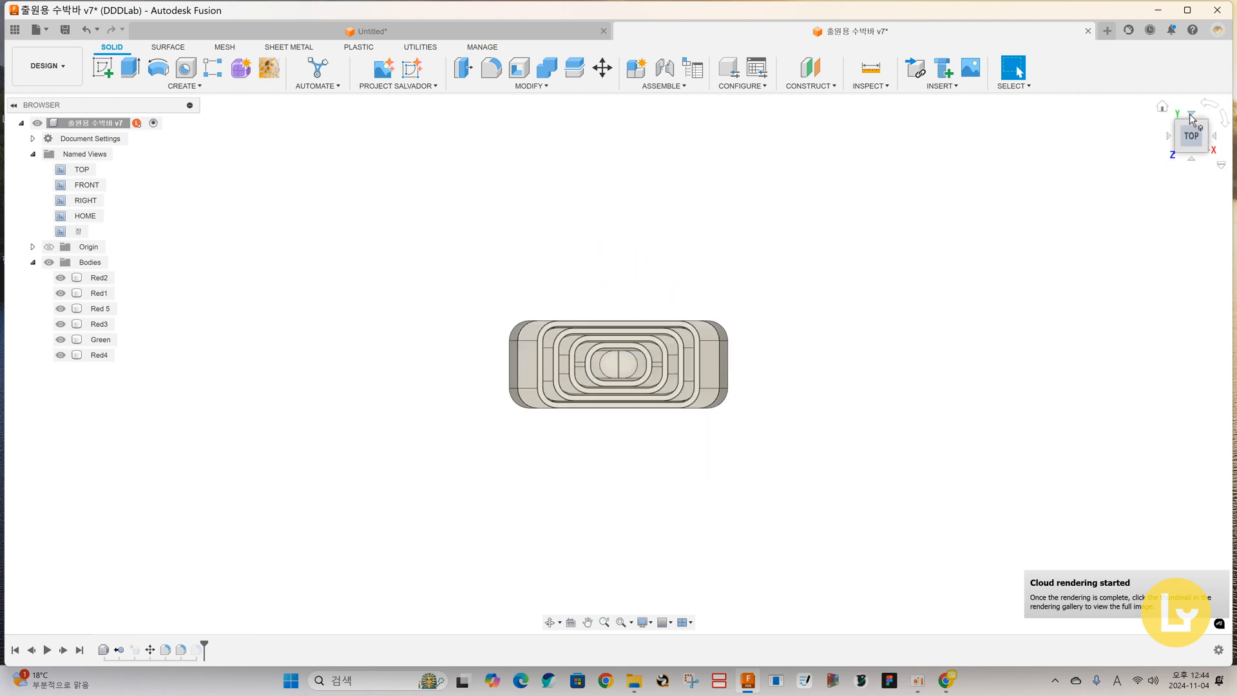
pyautogui.click(1191, 165)
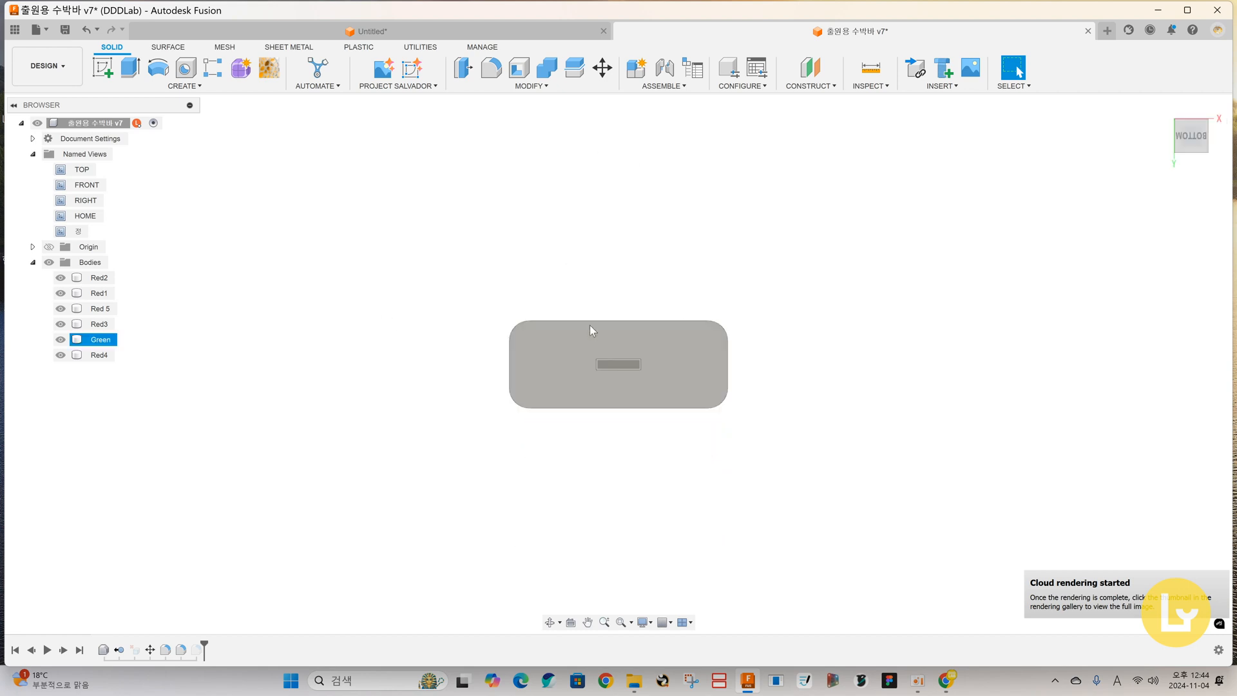
pyautogui.keyDown('shift'); pyautogui.moveTo(619, 295); pyautogui.dragTo(597, 454, button='middle'); pyautogui.keyUp('shift')
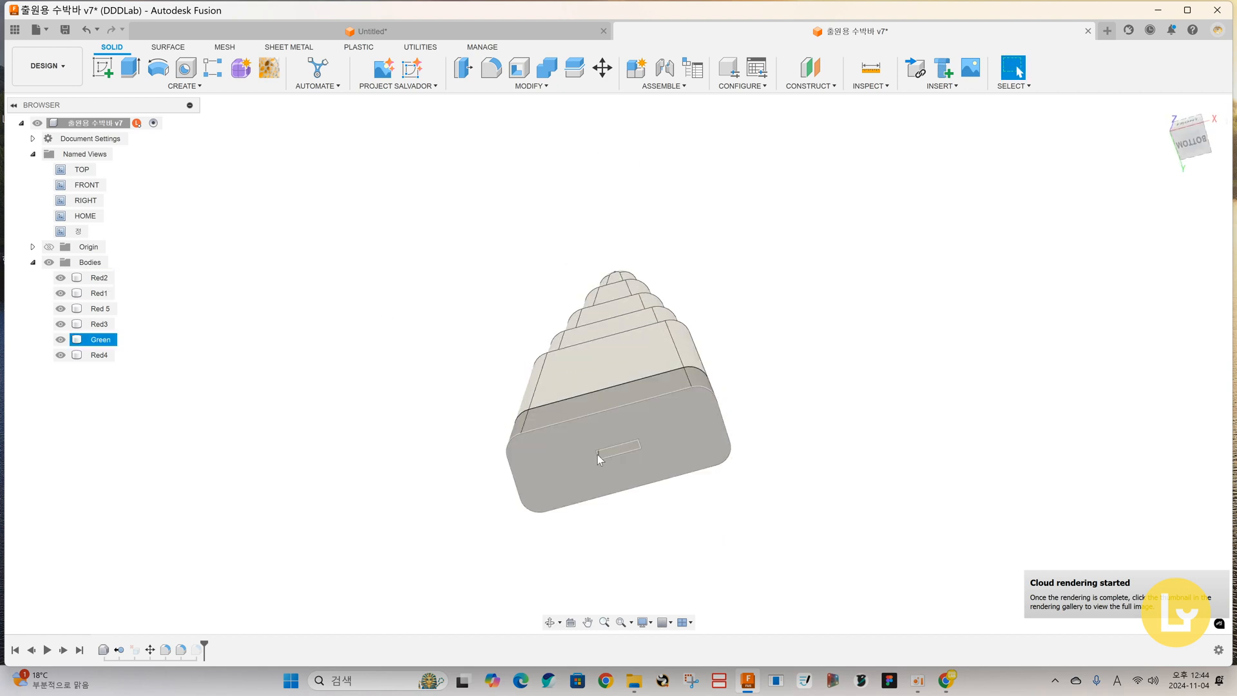
pyautogui.scroll(4, 597, 454)
pyautogui.press('f')
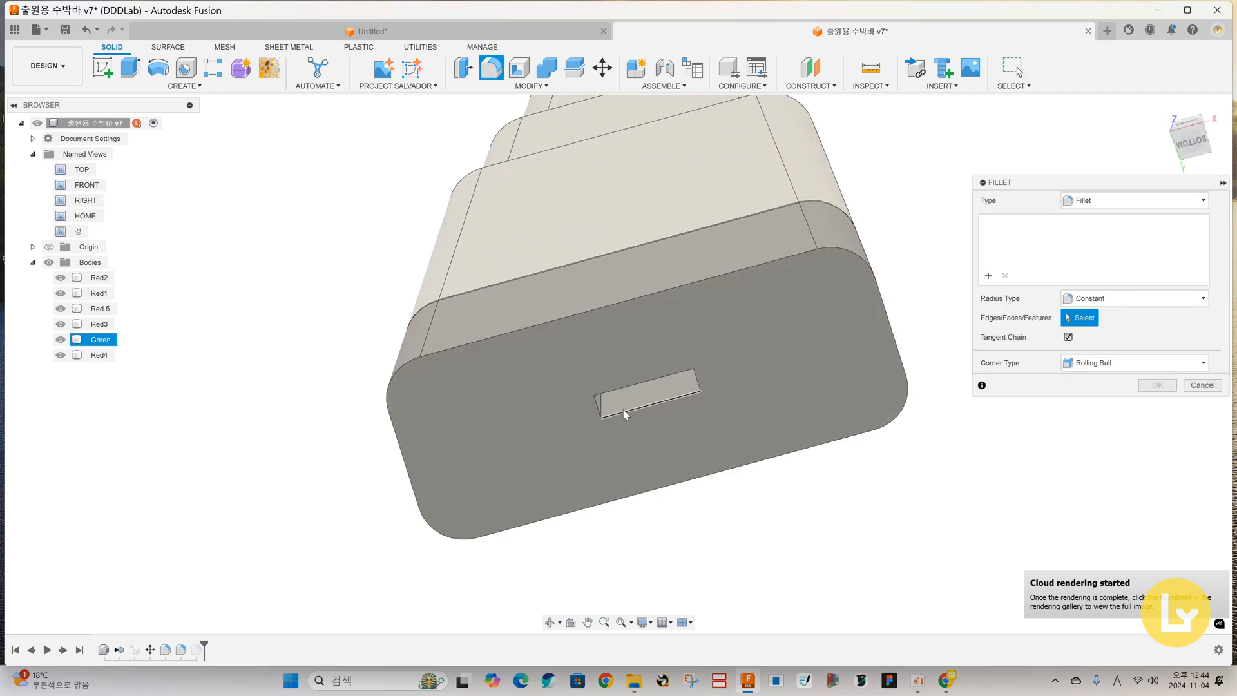
pyautogui.click(624, 409)
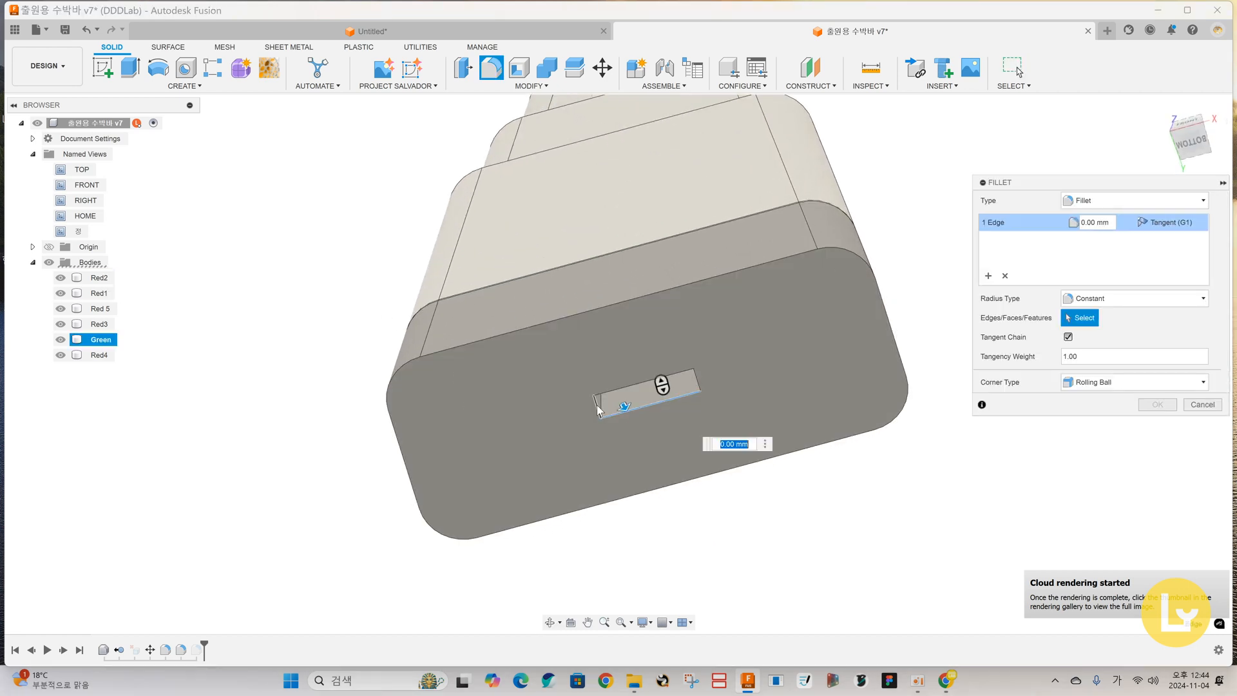
pyautogui.click(689, 380)
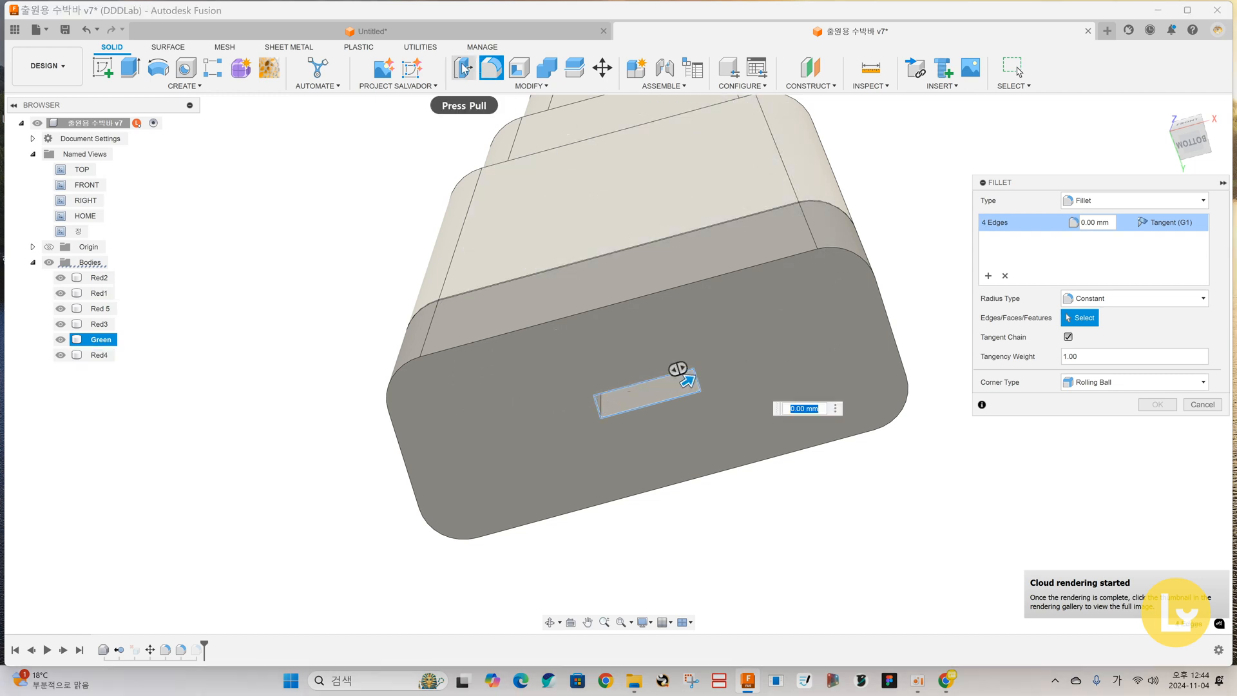
pyautogui.click(1095, 222)
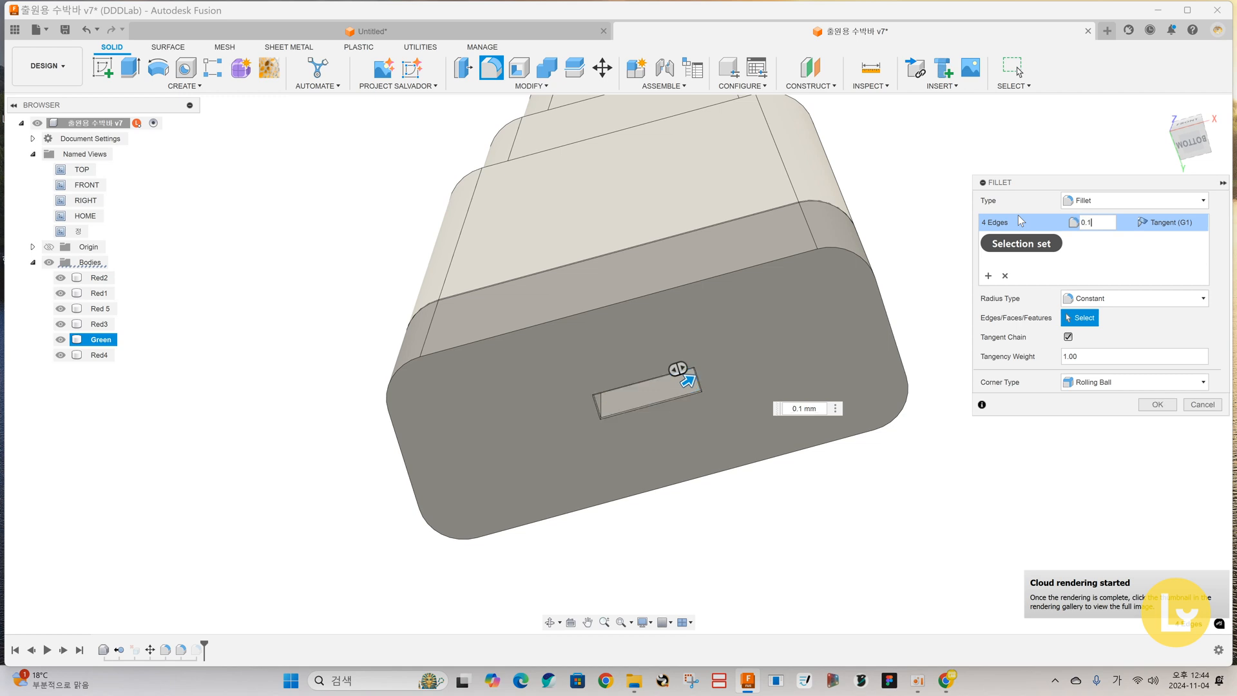
pyautogui.press('Return')
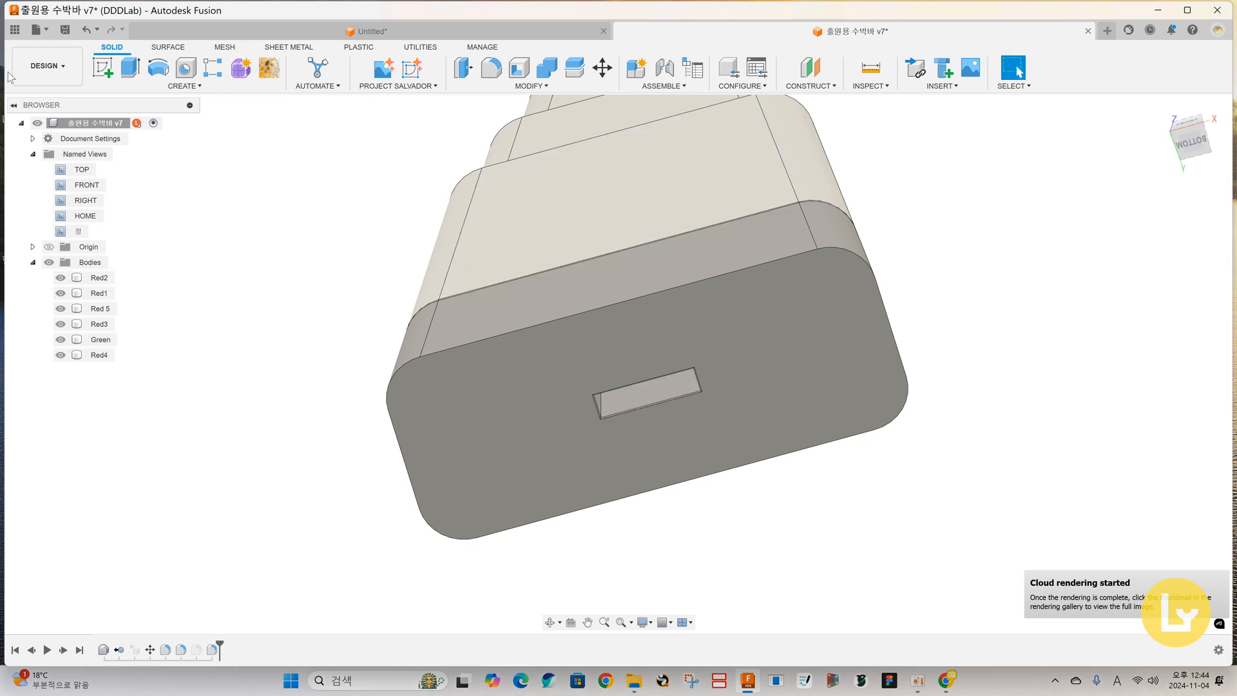
# Return to the Render workspace and set the scene camera to Orthographic.
pyautogui.click(46, 66)
pyautogui.click(48, 102)
pyautogui.click(45, 66)
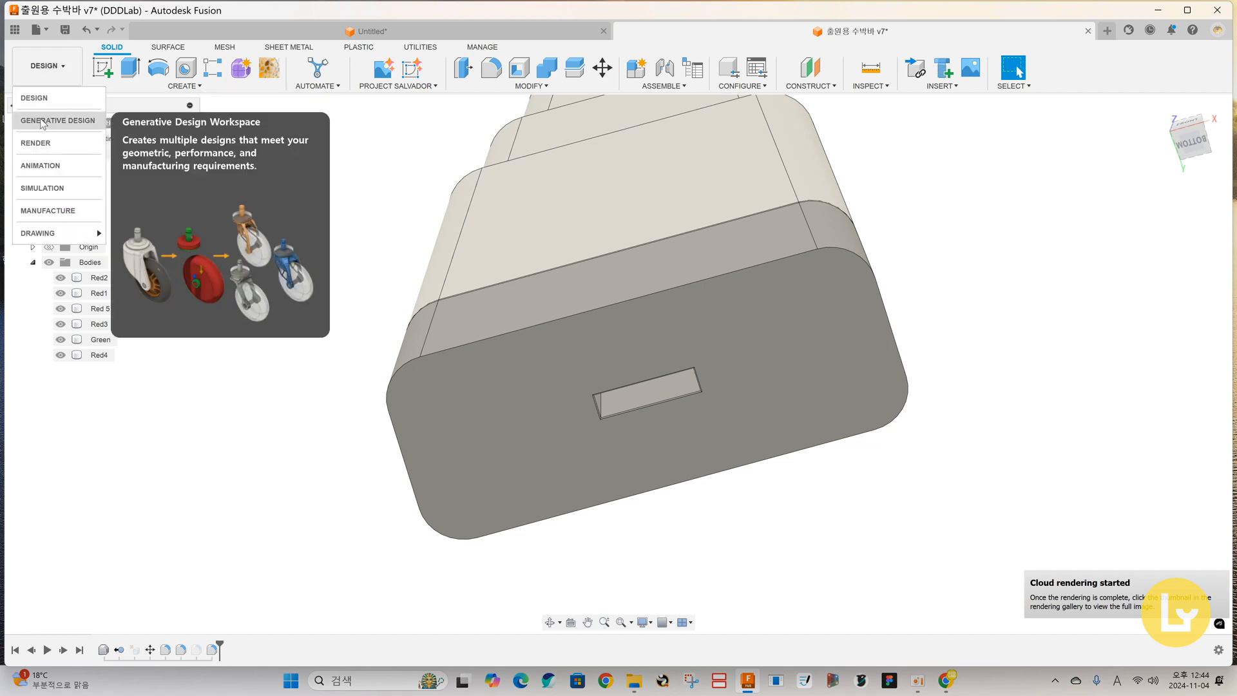
pyautogui.click(35, 143)
pyautogui.click(1191, 139)
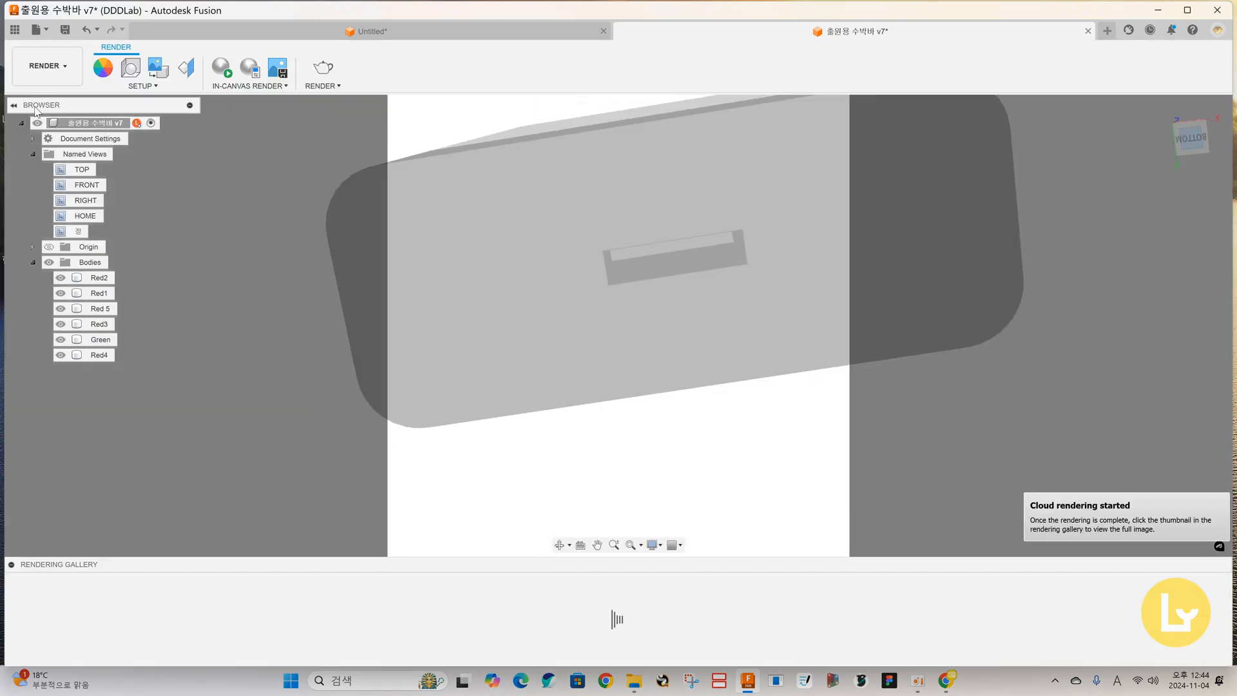
pyautogui.click(130, 68)
pyautogui.click(1034, 309)
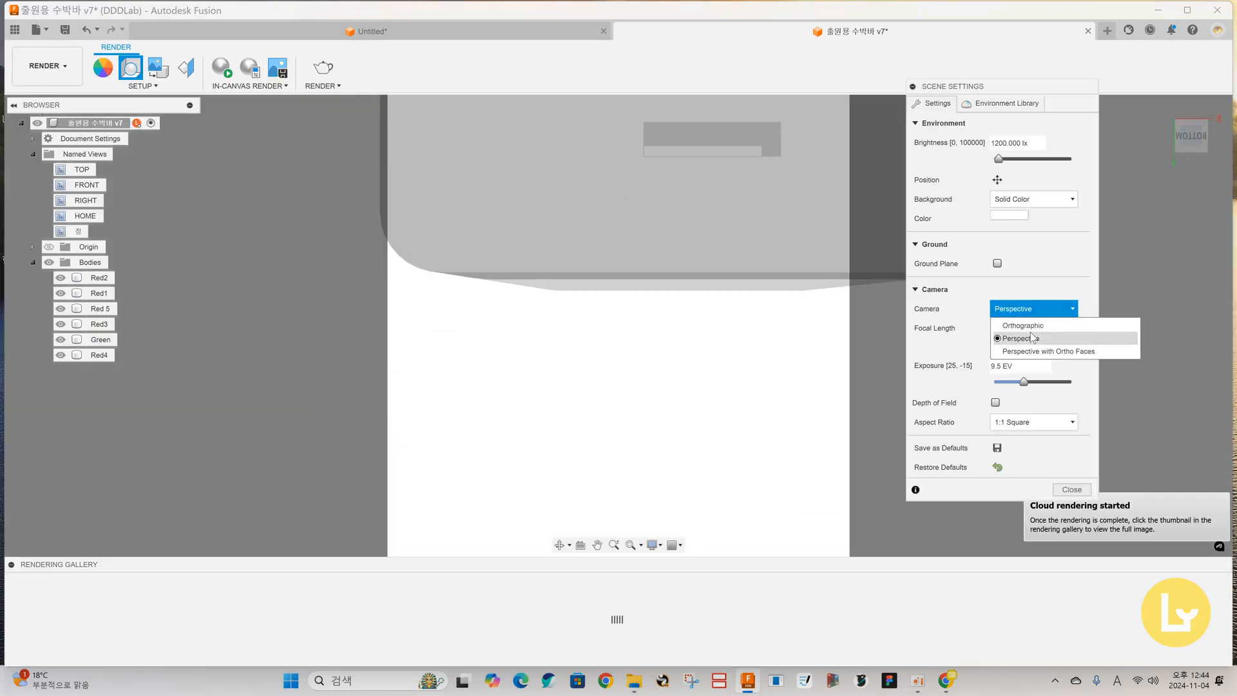
pyautogui.click(1034, 332)
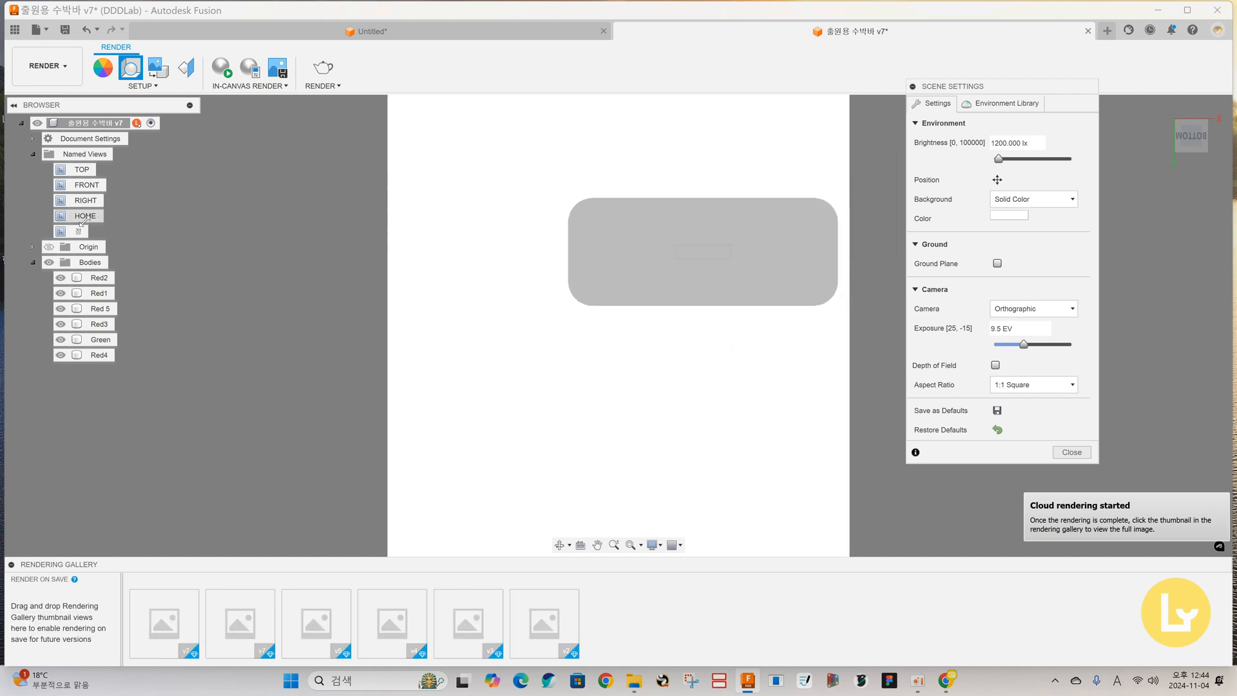
# Recall the saved custom front view and turn the model from it to a centred bottom view.
pyautogui.doubleClick(81, 232)
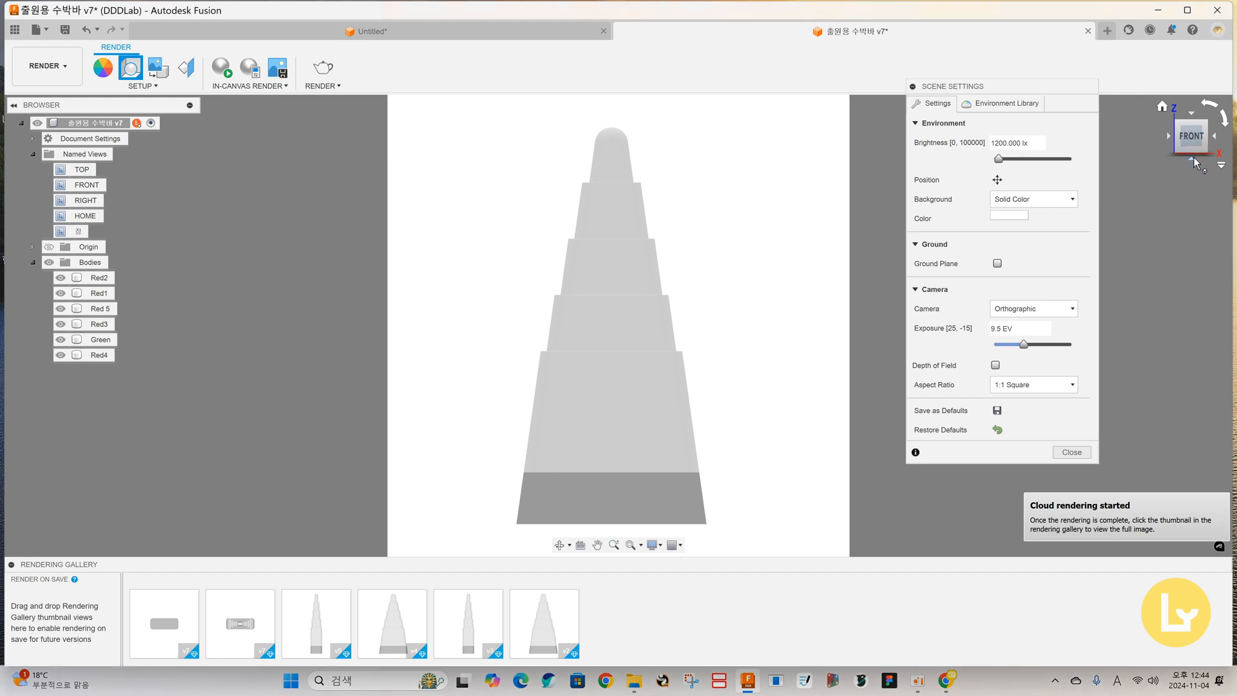
pyautogui.click(1194, 157)
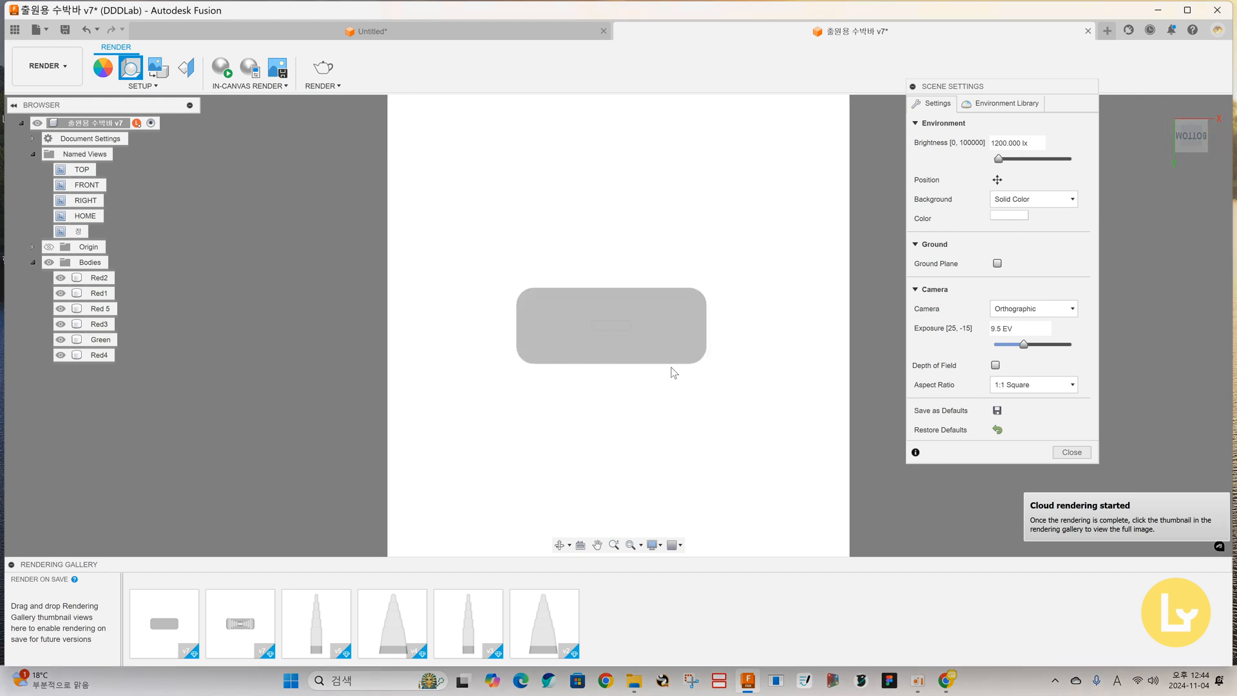
pyautogui.click(1072, 452)
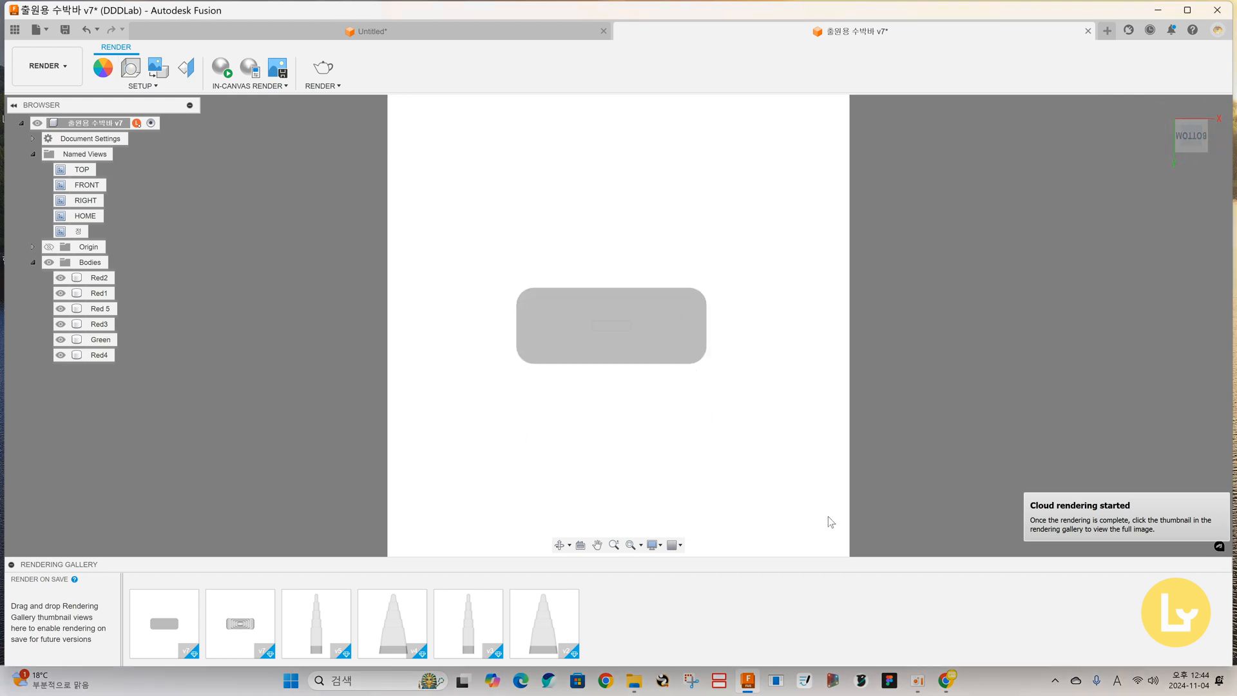
# Delete the outdated bottom-view image without the slot from the rendering gallery and start a new render of the current bottom view.
pyautogui.click(172, 614)
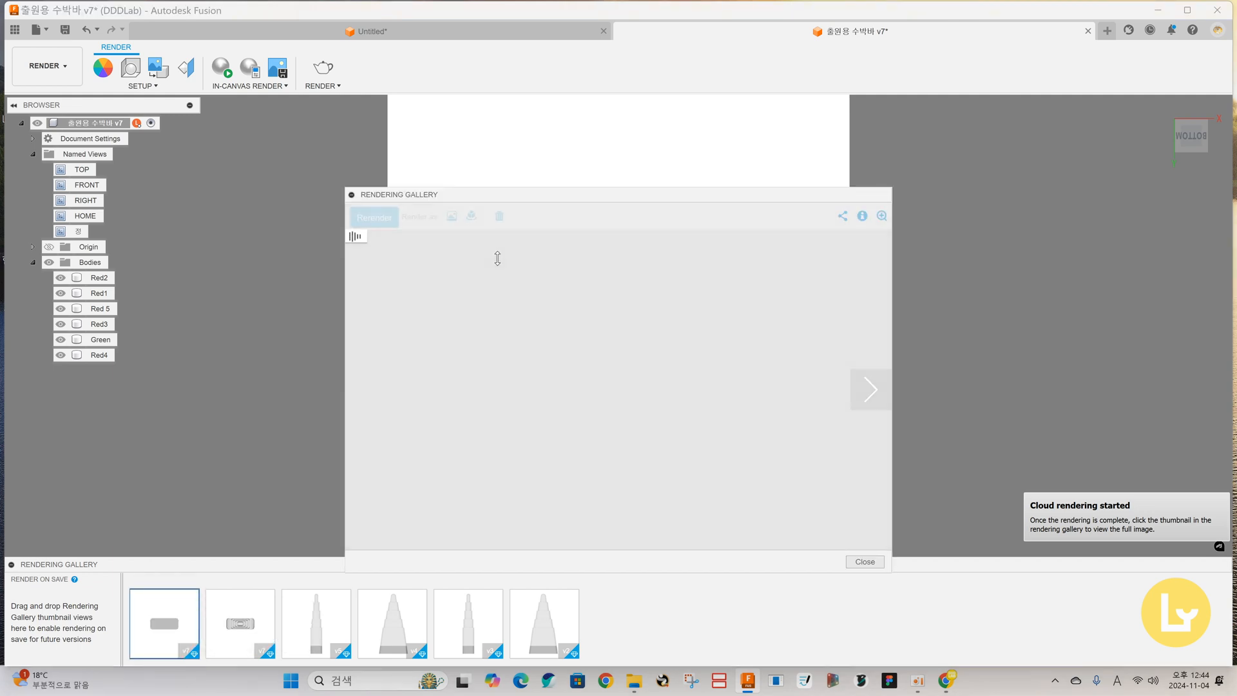
pyautogui.click(514, 217)
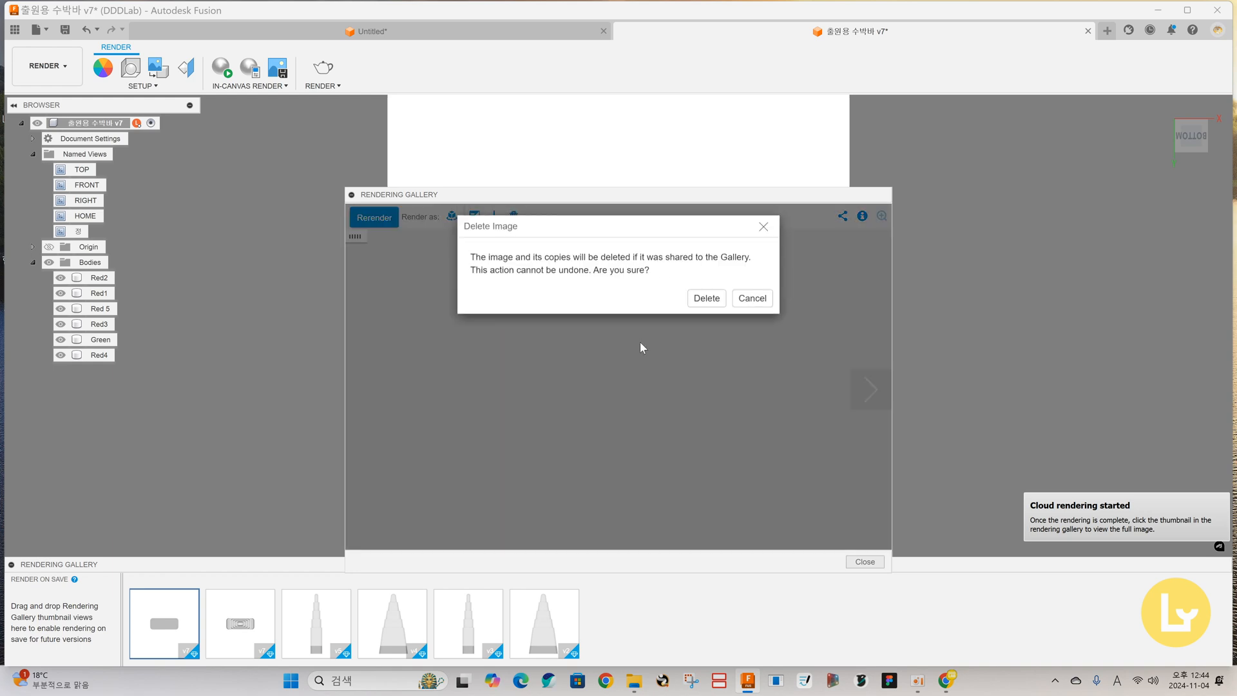
pyautogui.click(707, 306)
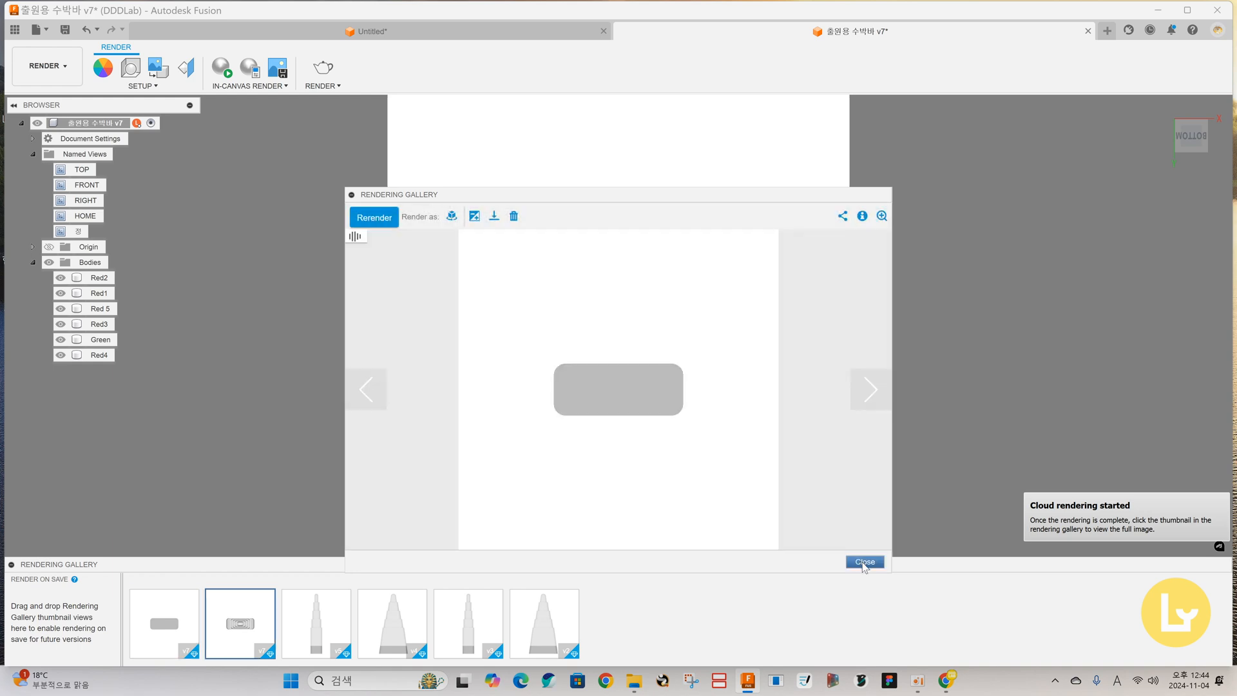
pyautogui.click(864, 560)
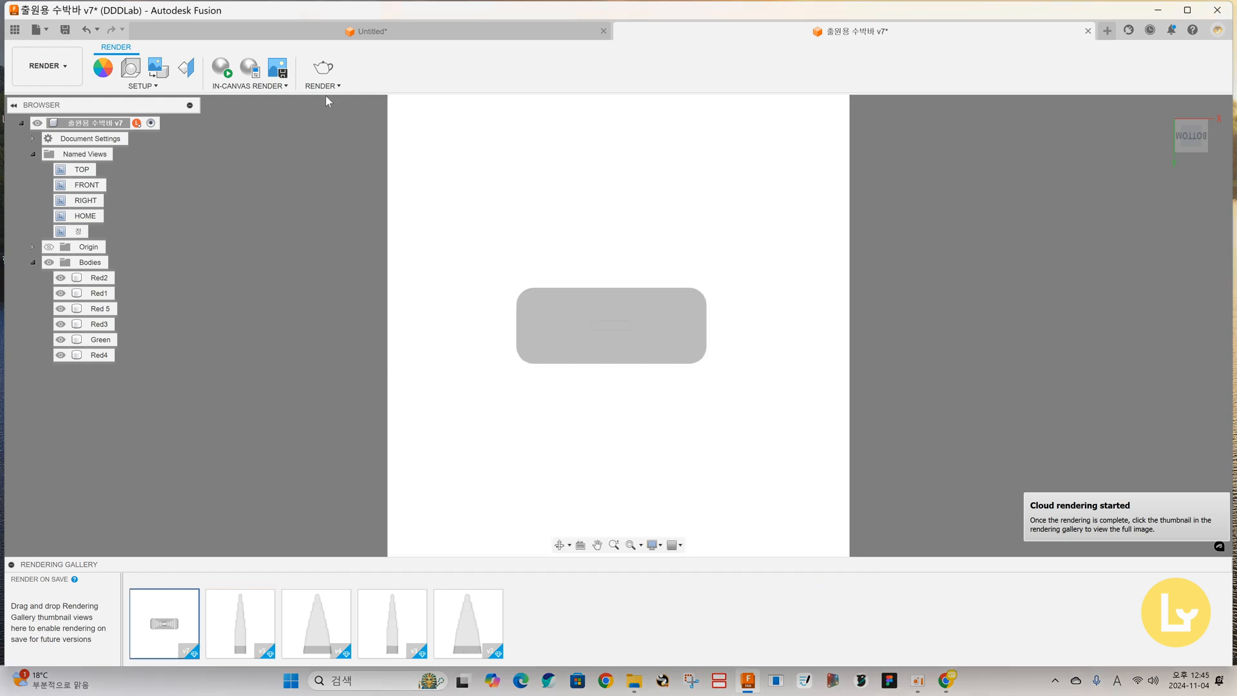
pyautogui.click(323, 66)
pyautogui.click(716, 517)
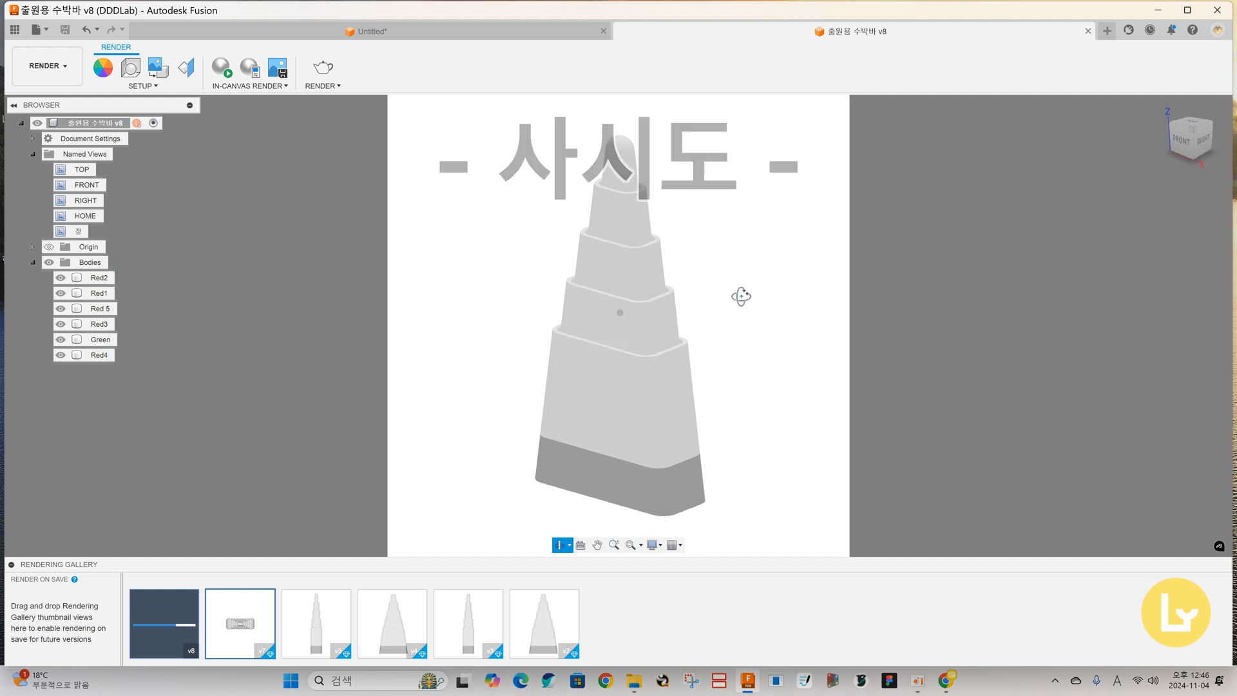
# Frame the whole model in a three-quarter view showing its front and right sides from slightly above, and save it as a named view.
pyautogui.scroll(-1, 594, 260)
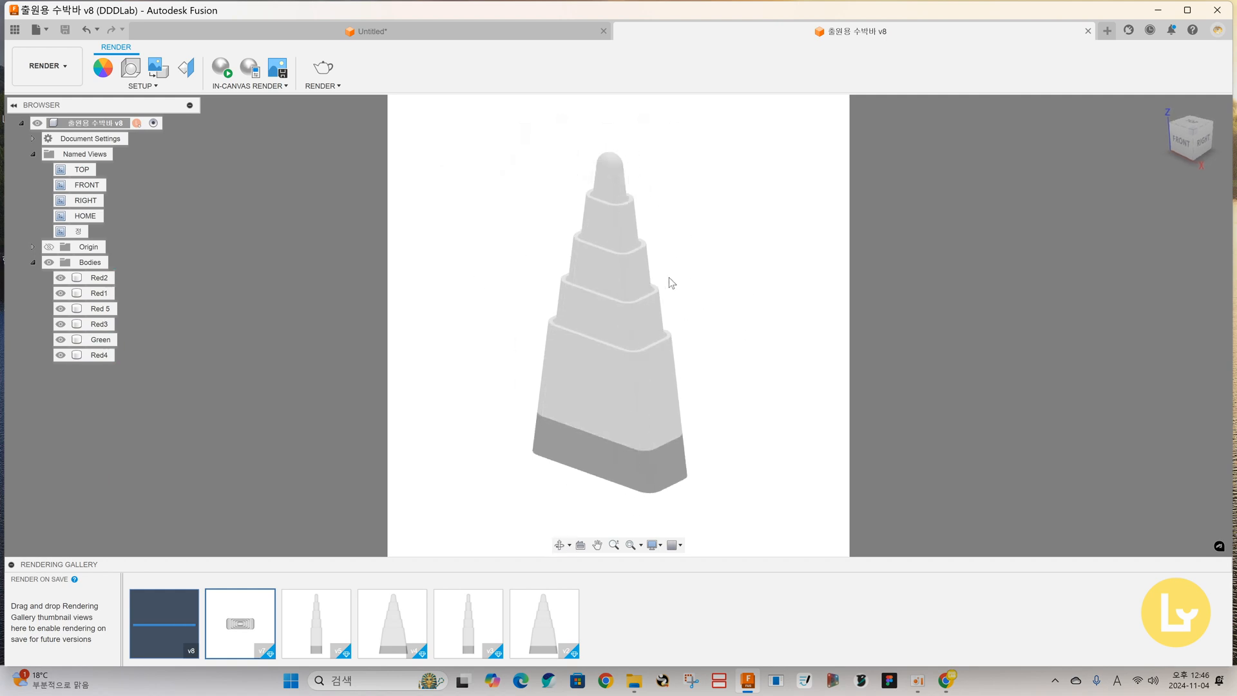
pyautogui.keyDown('shift'); pyautogui.moveTo(687, 289); pyautogui.dragTo(724, 290, button='middle'); pyautogui.keyUp('shift')
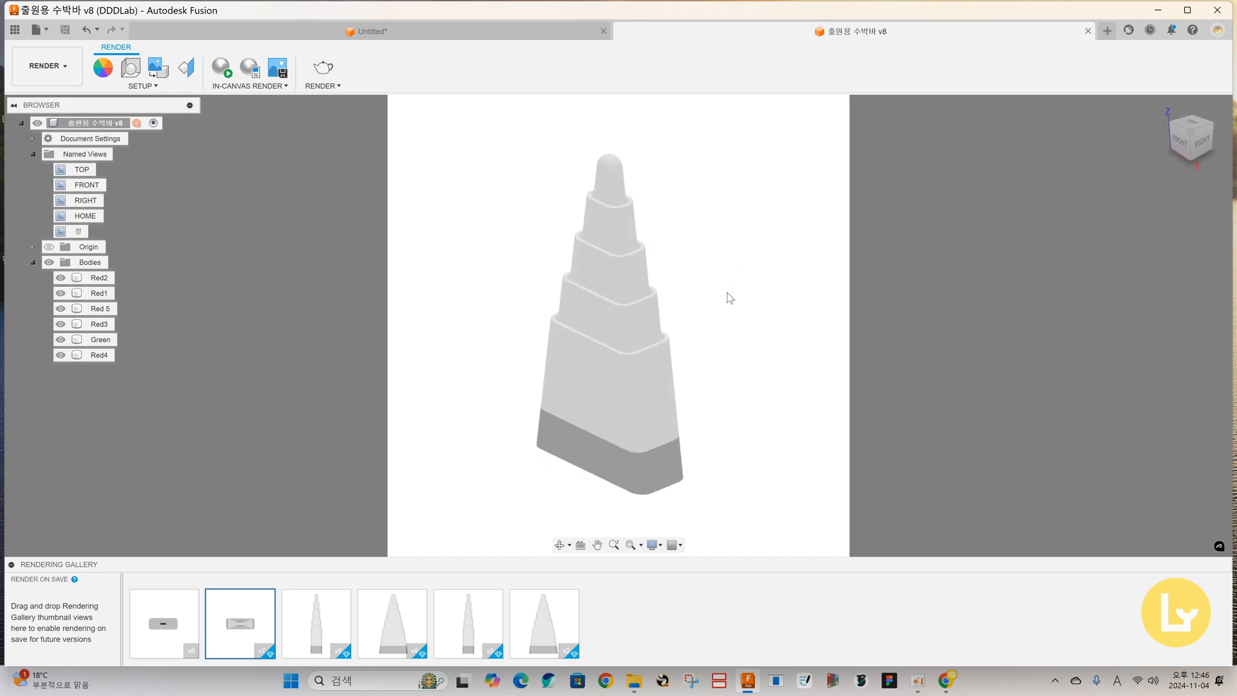
pyautogui.keyDown('shift'); pyautogui.moveTo(727, 341); pyautogui.dragTo(745, 342, button='middle'); pyautogui.keyUp('shift')
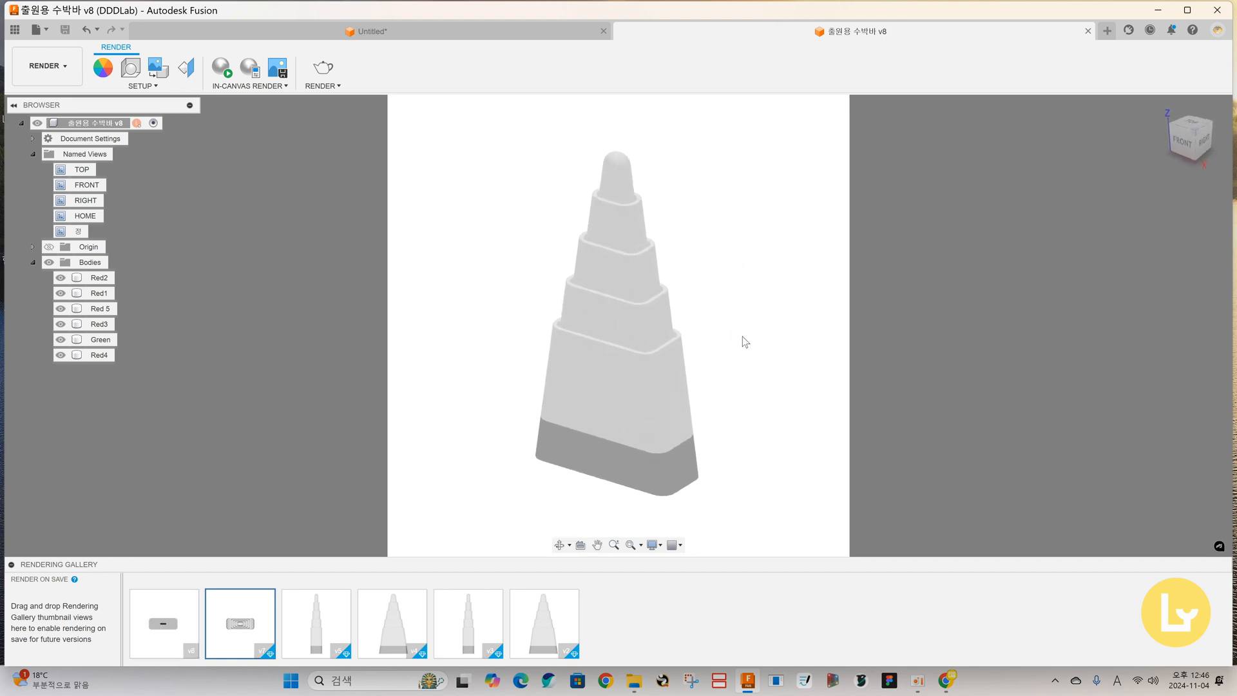
pyautogui.keyDown('shift'); pyautogui.moveTo(734, 279); pyautogui.dragTo(732, 313, button='middle'); pyautogui.keyUp('shift')
pyautogui.scroll(1, 719, 317)
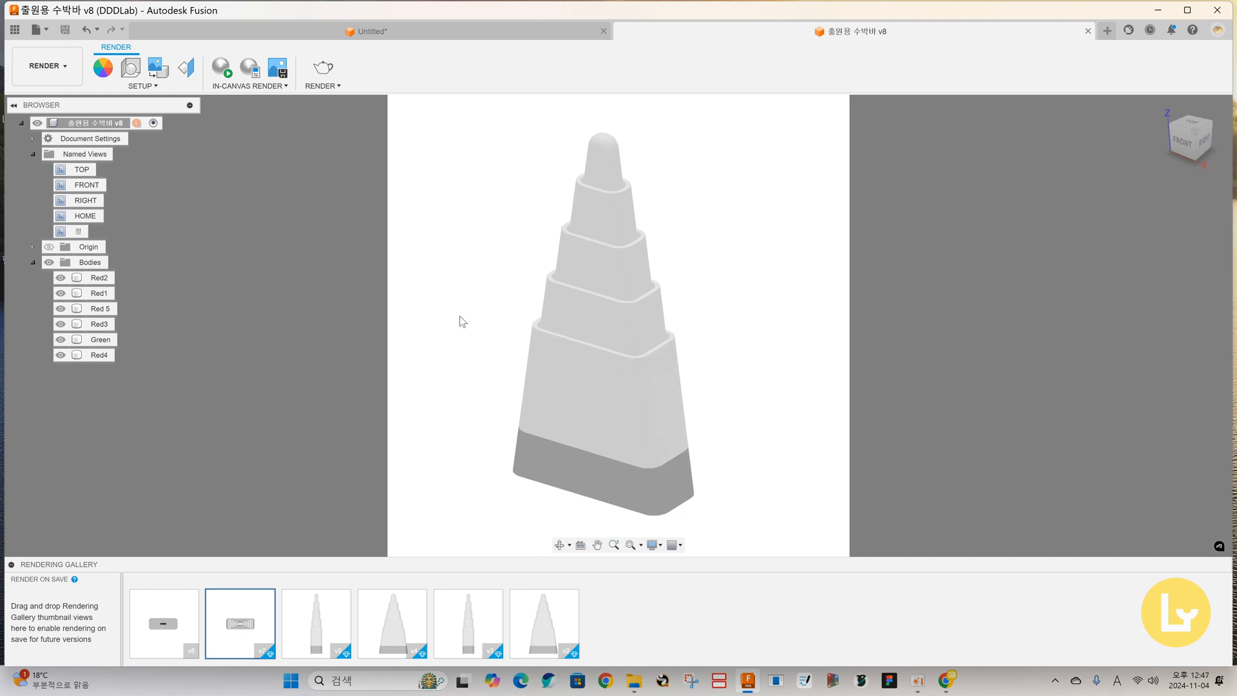
pyautogui.moveTo(419, 331); pyautogui.dragTo(424, 333, button='middle')
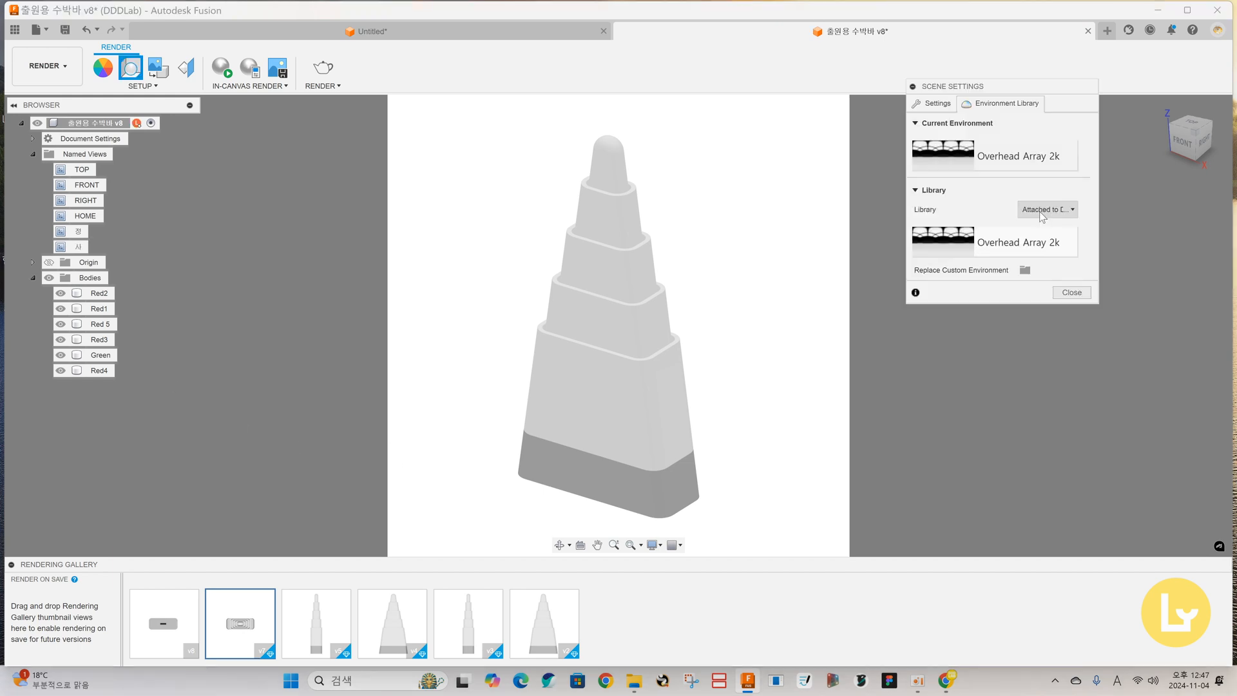
# Switch the scene's environment source to the Fusion Library and apply the Cool Light environment.
pyautogui.click(1042, 212)
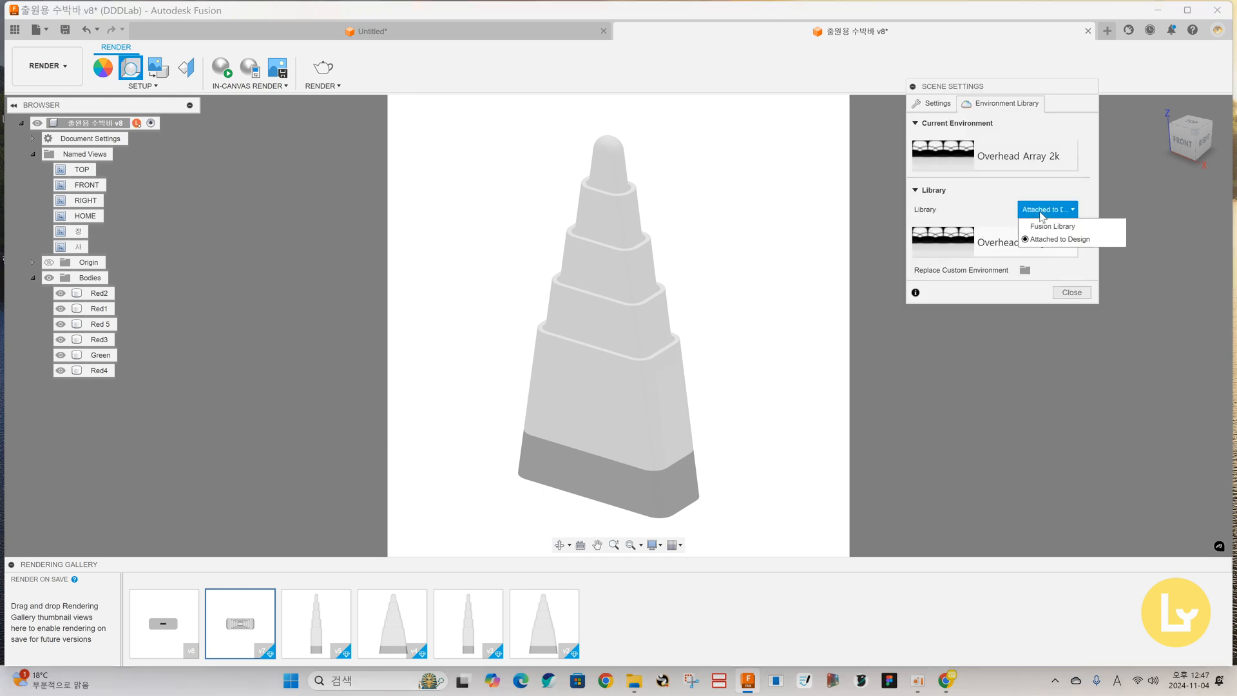
pyautogui.click(1048, 229)
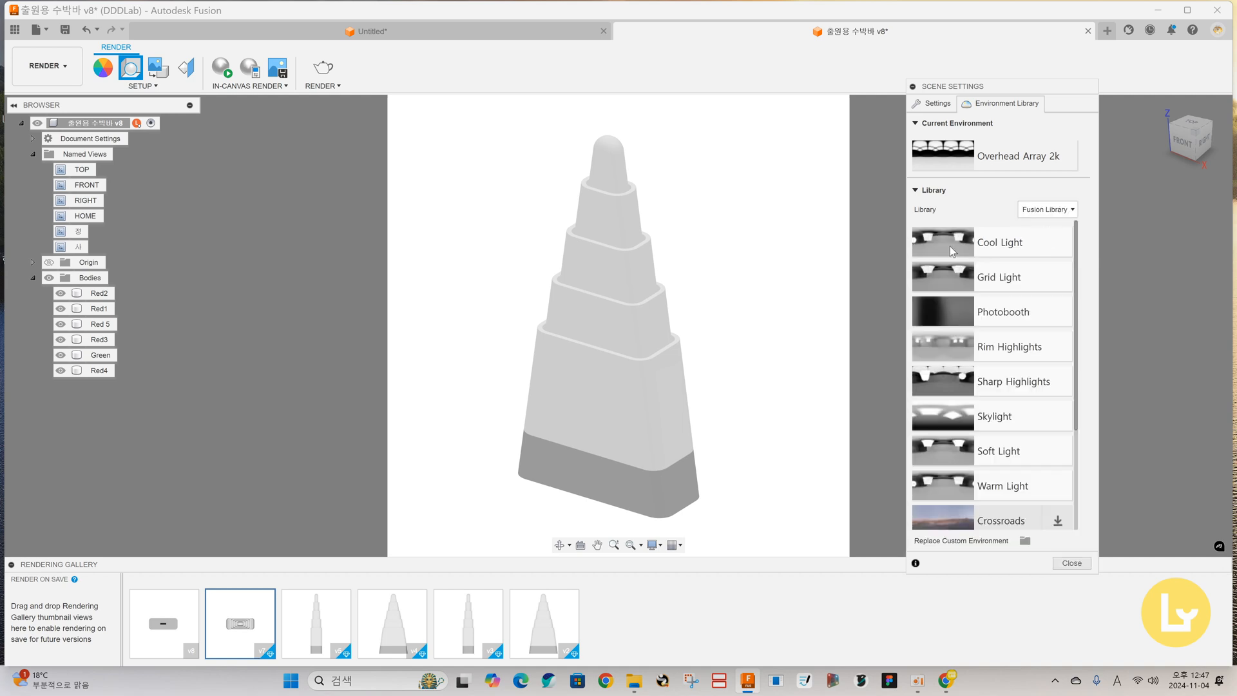
pyautogui.scroll(-2, 954, 411)
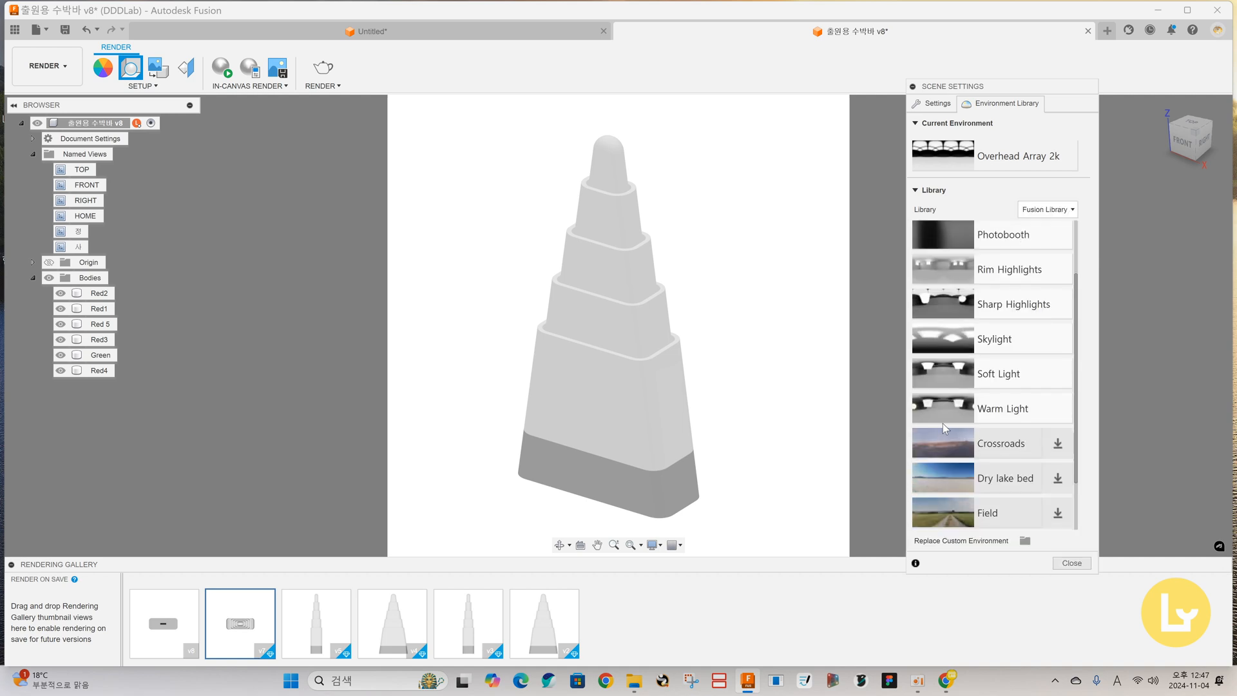
pyautogui.scroll(1, 965, 405)
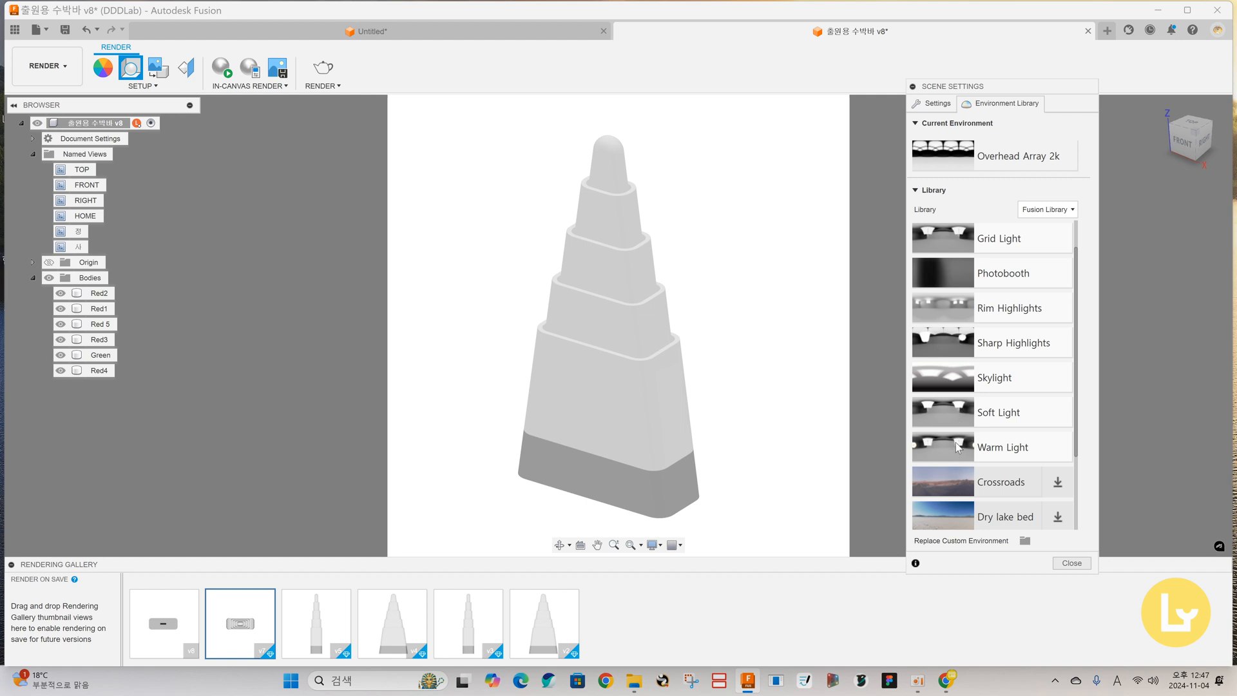
pyautogui.scroll(1, 956, 387)
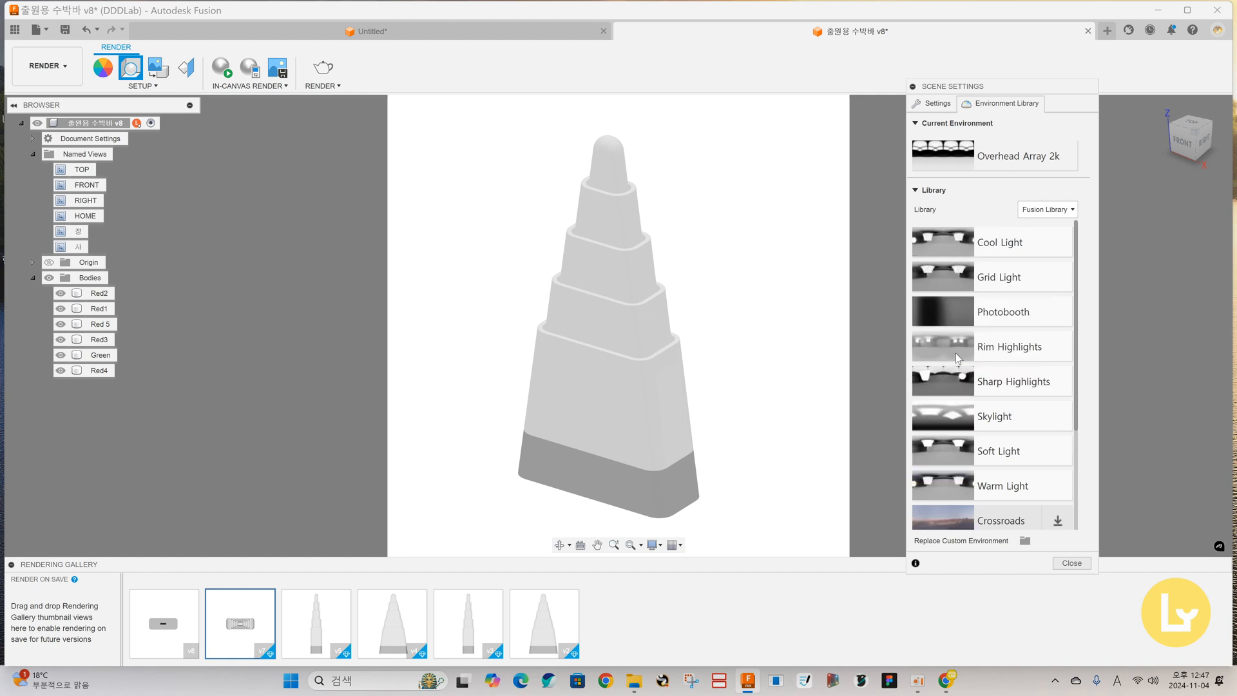
pyautogui.click(960, 243)
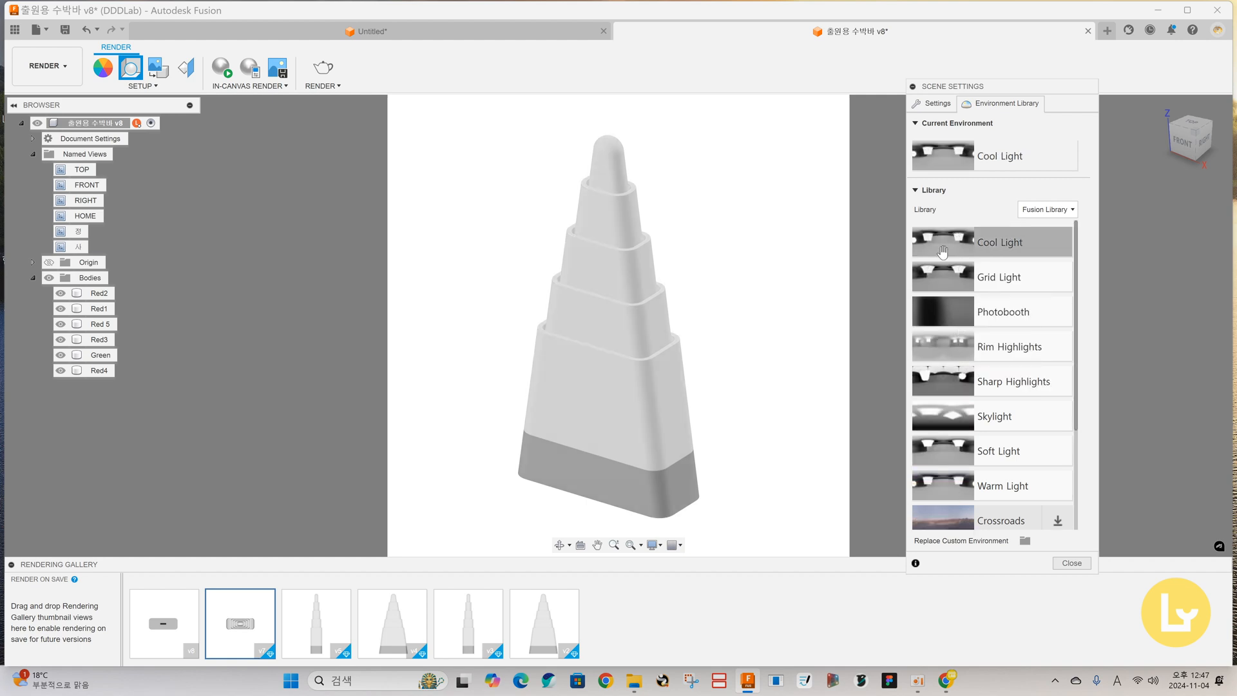
# Open the environment position control and set the lighting rotation to 144.4 degrees.
pyautogui.click(933, 104)
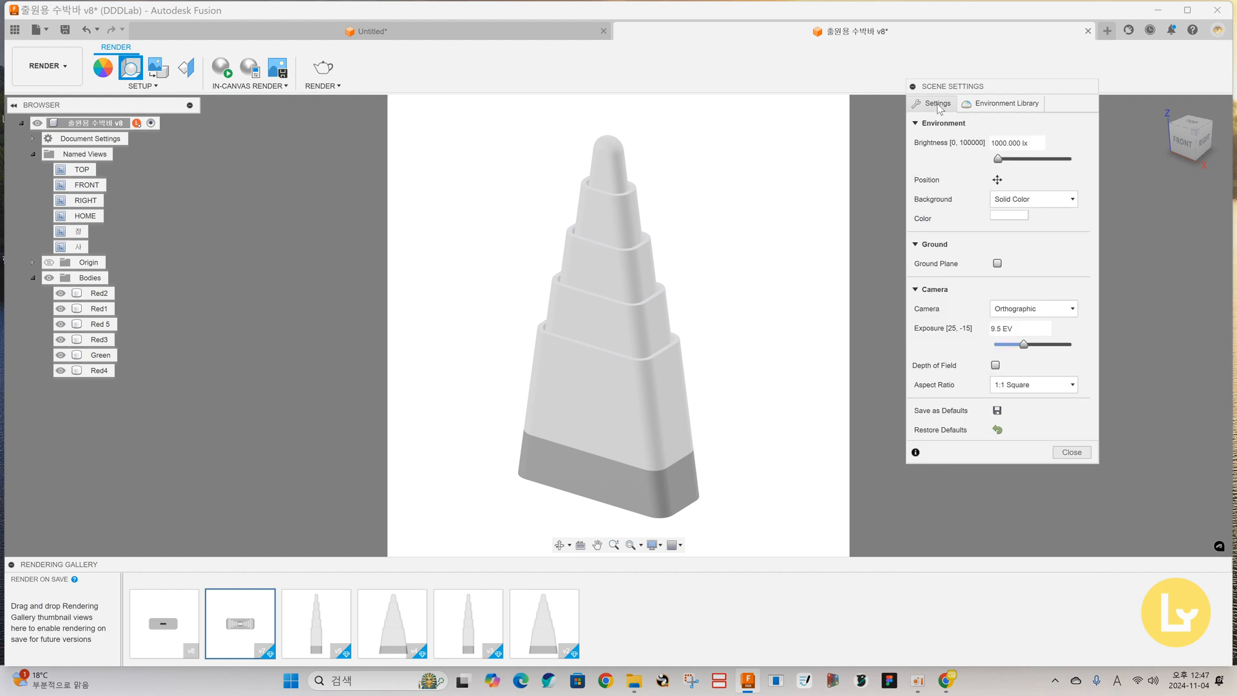
pyautogui.click(998, 181)
pyautogui.moveTo(983, 391); pyautogui.dragTo(875, 406)
pyautogui.moveTo(885, 407)
pyautogui.mouseDown()
pyautogui.moveTo(970, 396)
pyautogui.moveTo(941, 397)
pyautogui.moveTo(954, 397)
pyautogui.mouseUp()
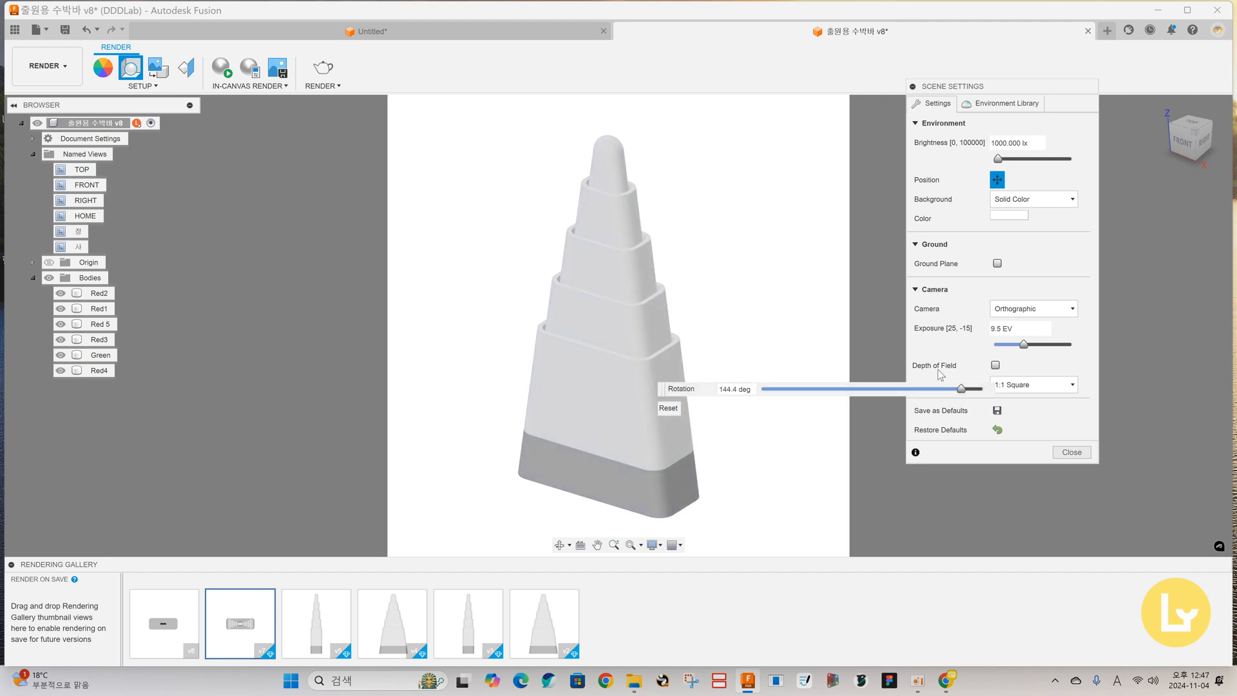
# Try the Sharp Highlights environment rotated to 95.2 degrees, and Soft Light rotated to -115.1 degrees.
pyautogui.click(1016, 105)
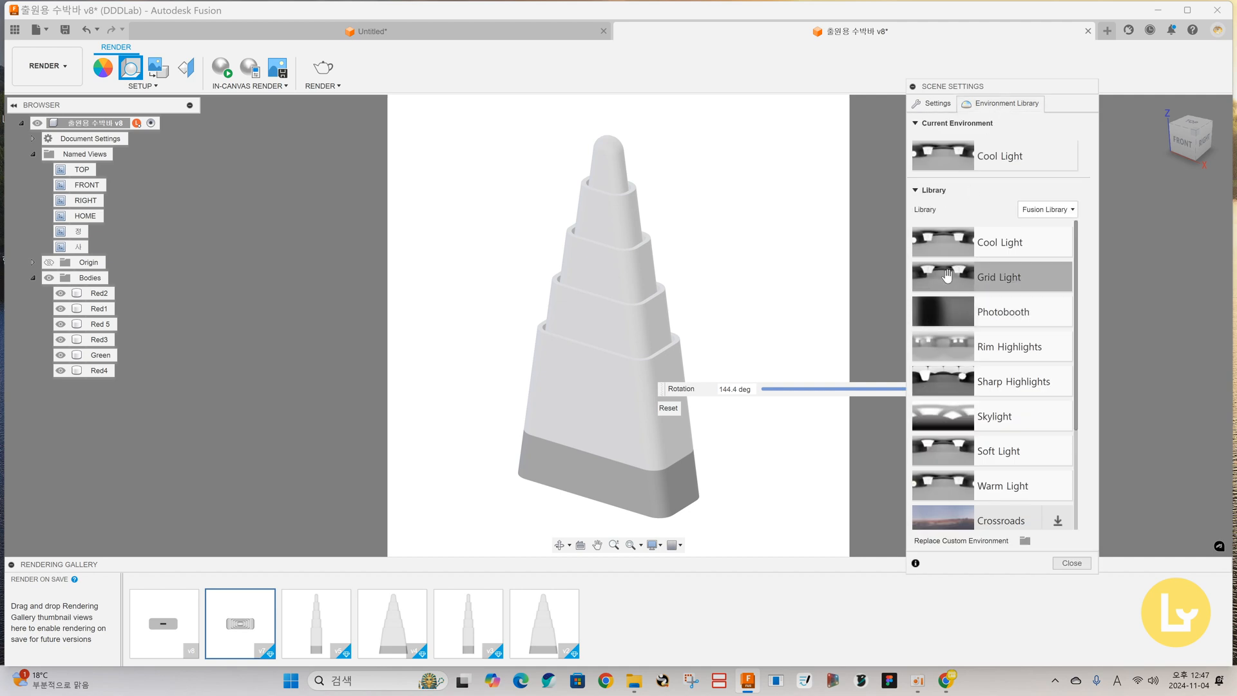
pyautogui.doubleClick(954, 381)
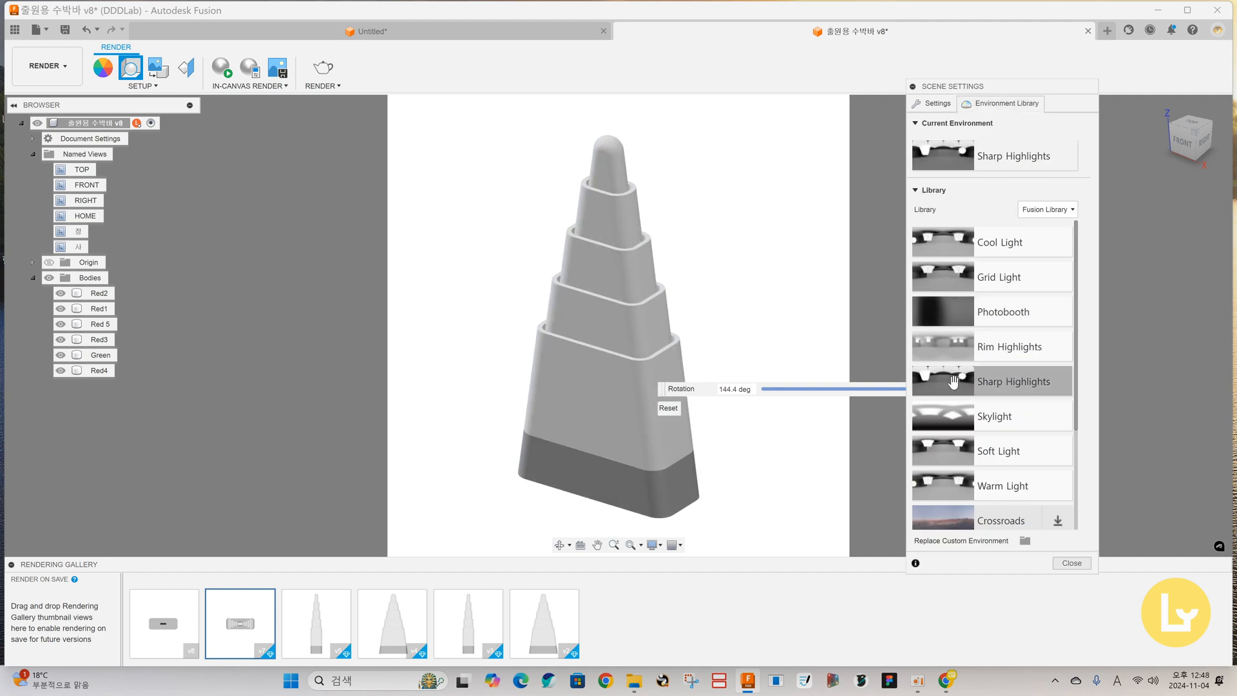
pyautogui.moveTo(849, 388)
pyautogui.mouseDown()
pyautogui.moveTo(754, 399)
pyautogui.moveTo(948, 390)
pyautogui.moveTo(861, 390)
pyautogui.moveTo(930, 390)
pyautogui.mouseUp()
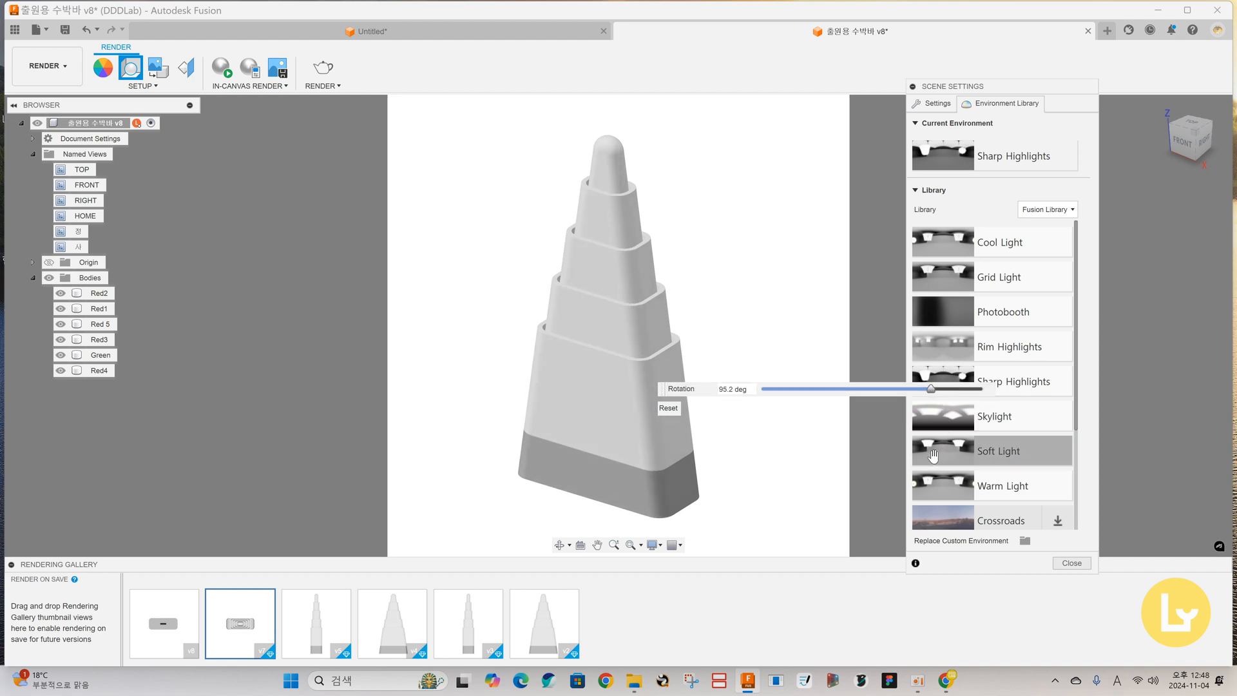
pyautogui.click(954, 452)
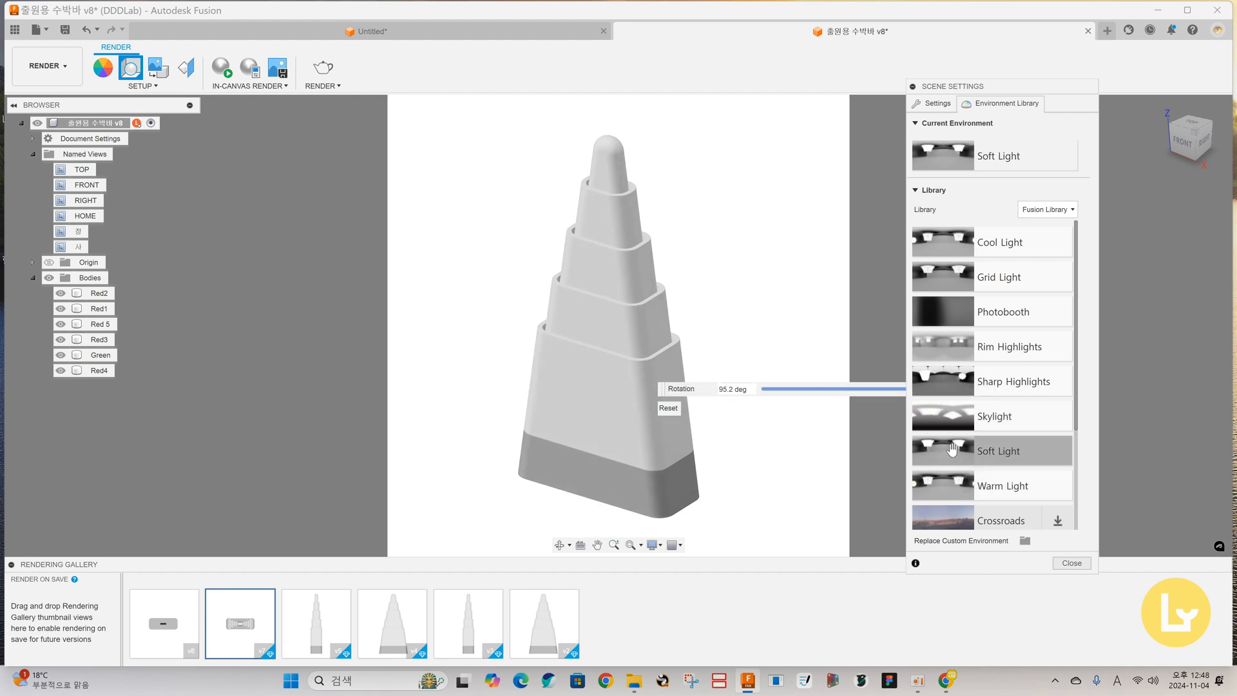
pyautogui.moveTo(884, 388)
pyautogui.mouseDown()
pyautogui.moveTo(898, 390)
pyautogui.moveTo(744, 392)
pyautogui.moveTo(921, 393)
pyautogui.moveTo(787, 393)
pyautogui.moveTo(897, 395)
pyautogui.moveTo(801, 391)
pyautogui.mouseUp()
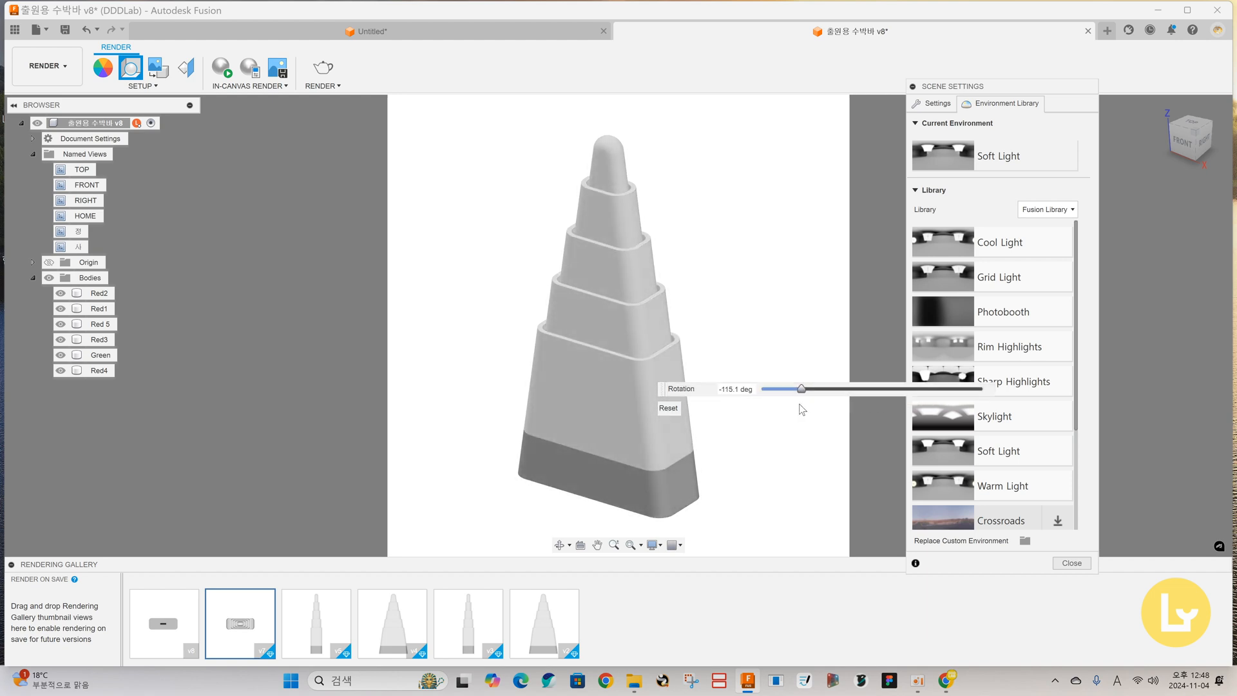
# Start the in-canvas render and preview the model under Cool Light with the environment rotated to 100.5 degrees.
pyautogui.click(221, 68)
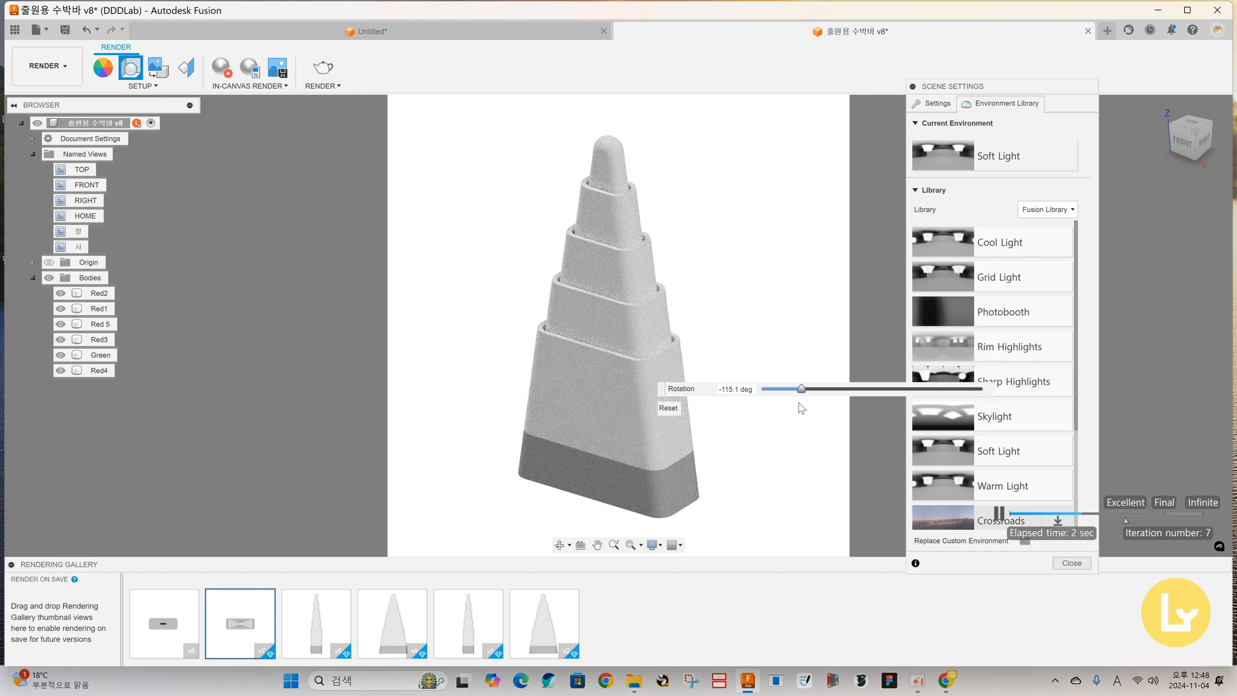
pyautogui.moveTo(801, 389); pyautogui.dragTo(941, 393)
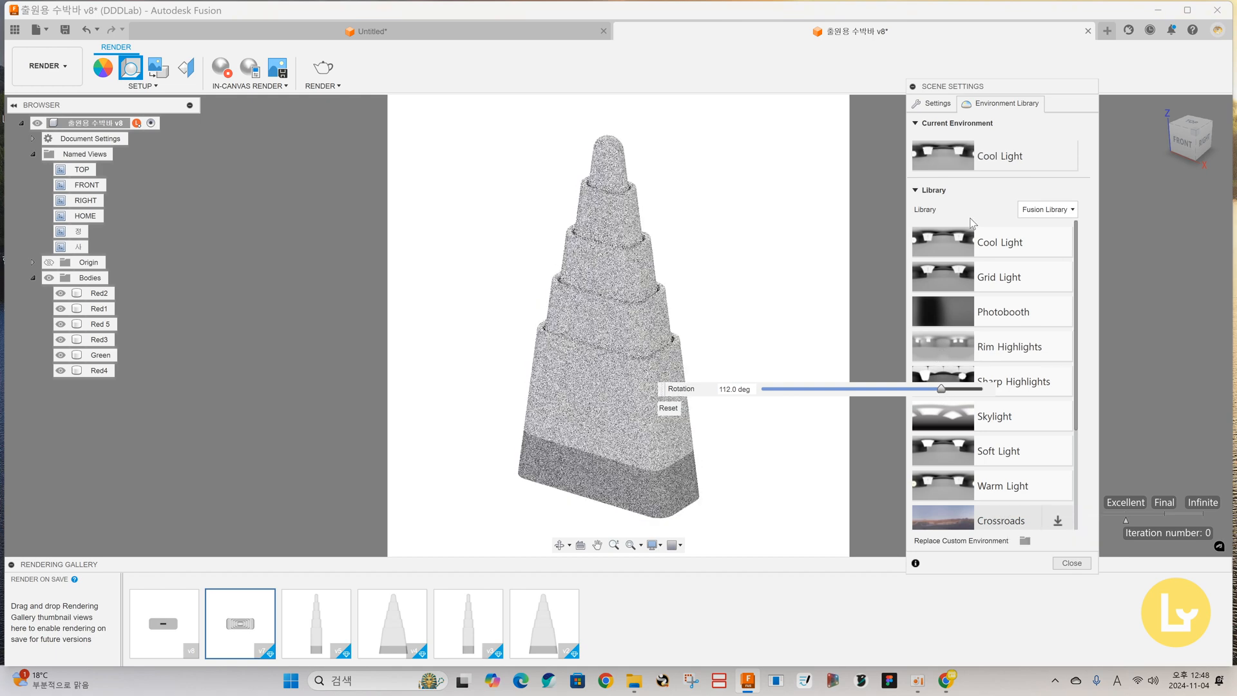
pyautogui.click(622, 171)
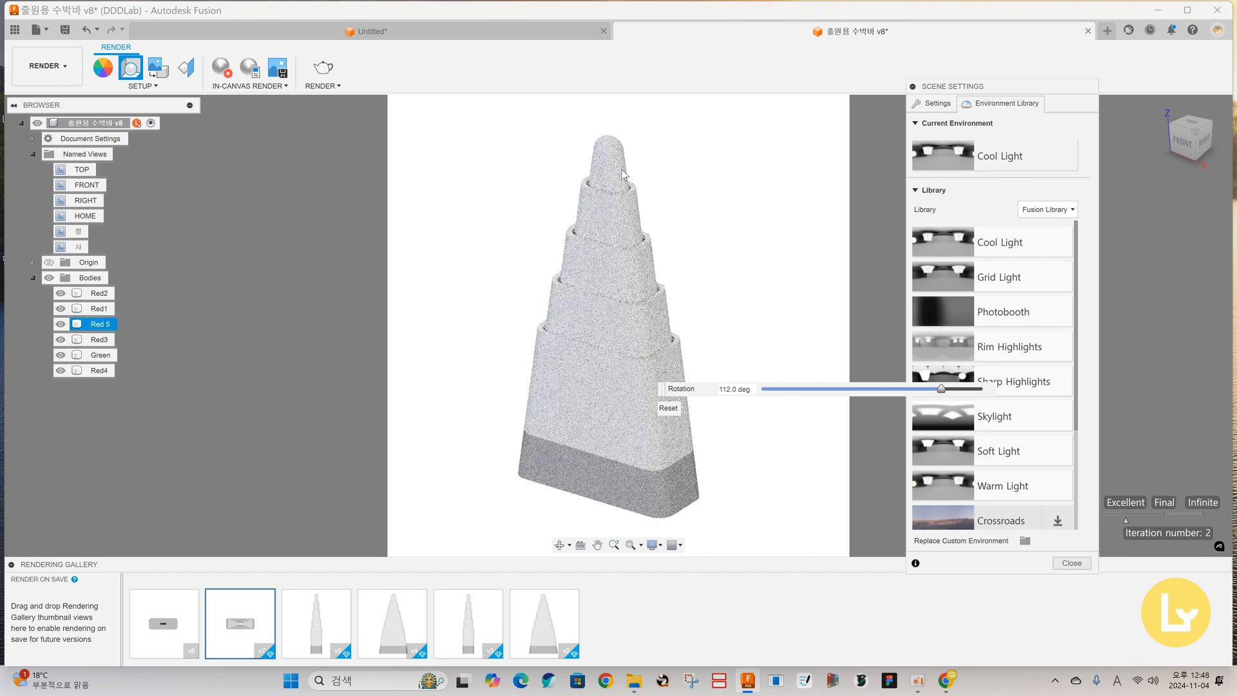
pyautogui.click(651, 477)
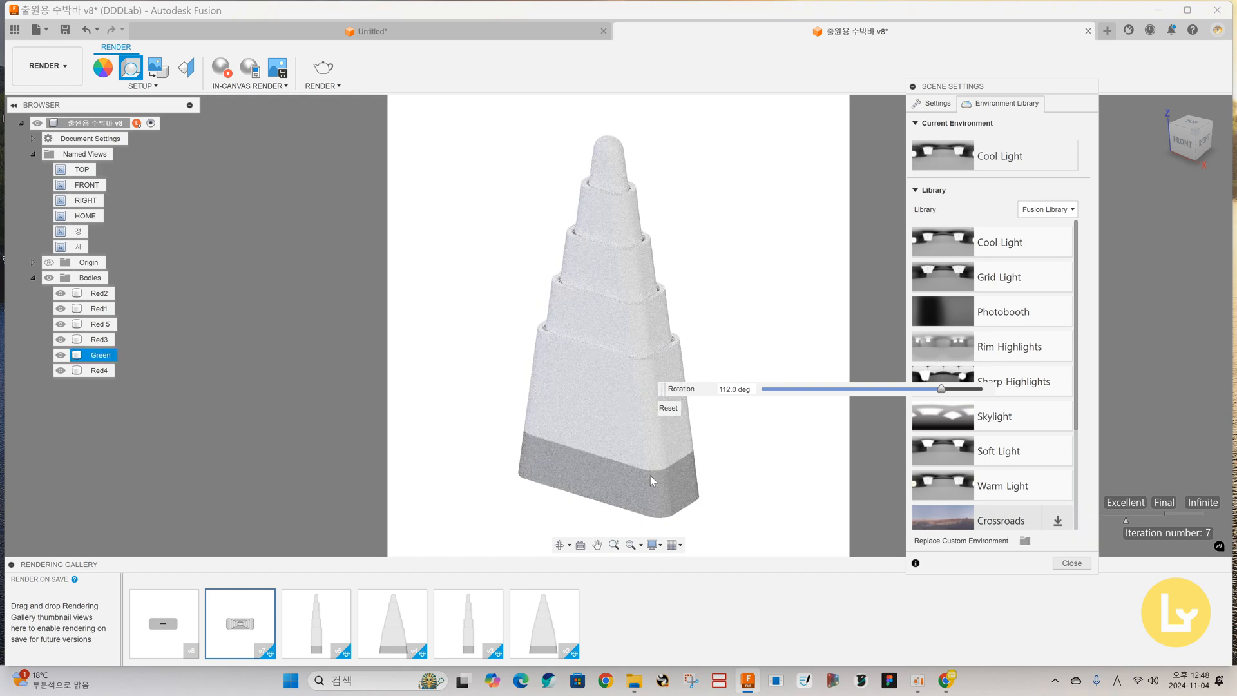
pyautogui.moveTo(941, 389); pyautogui.dragTo(934, 390)
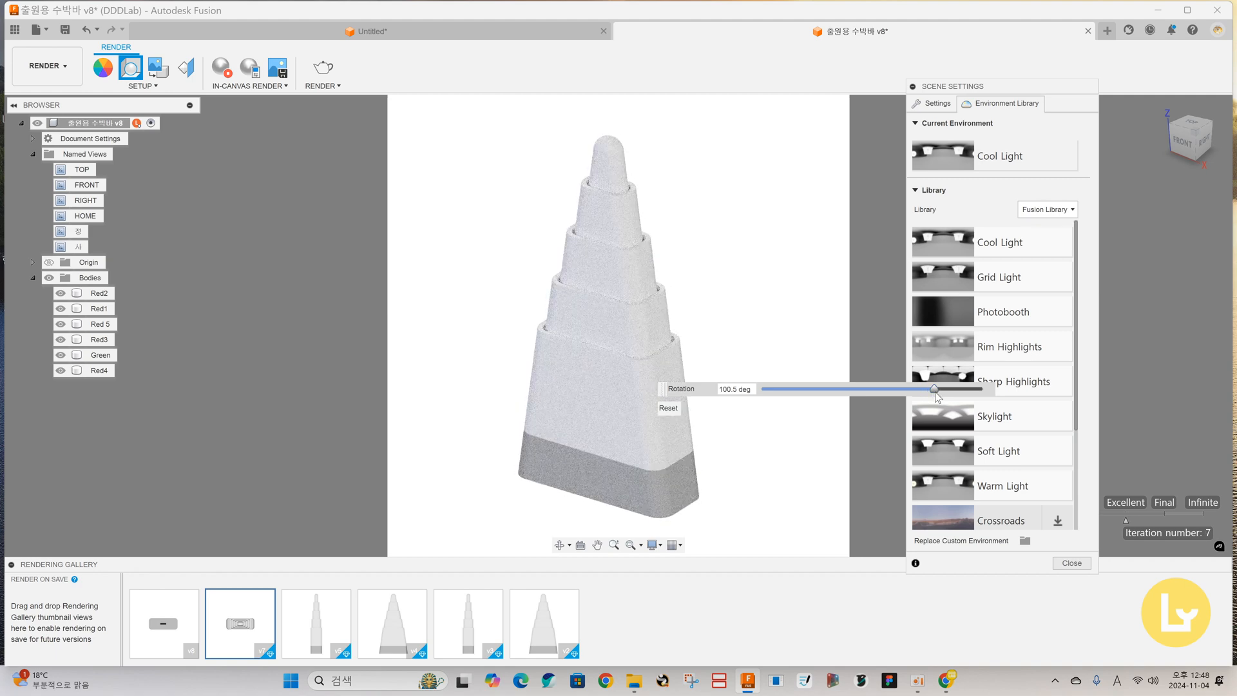
# Compare the Rim Highlights, Photobooth and Warm Light environments on the model, ending with Warm Light rotated to 102.6 degrees.
pyautogui.moveTo(969, 339); pyautogui.dragTo(896, 367)
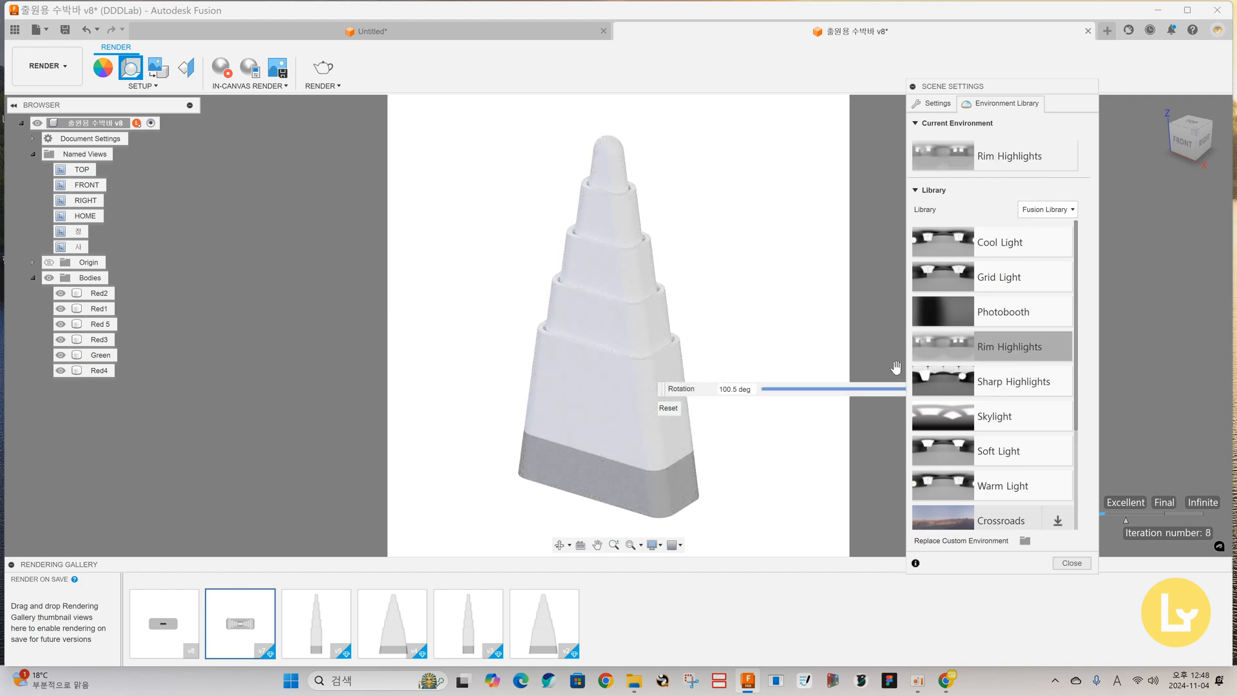
pyautogui.moveTo(948, 312); pyautogui.dragTo(610, 357)
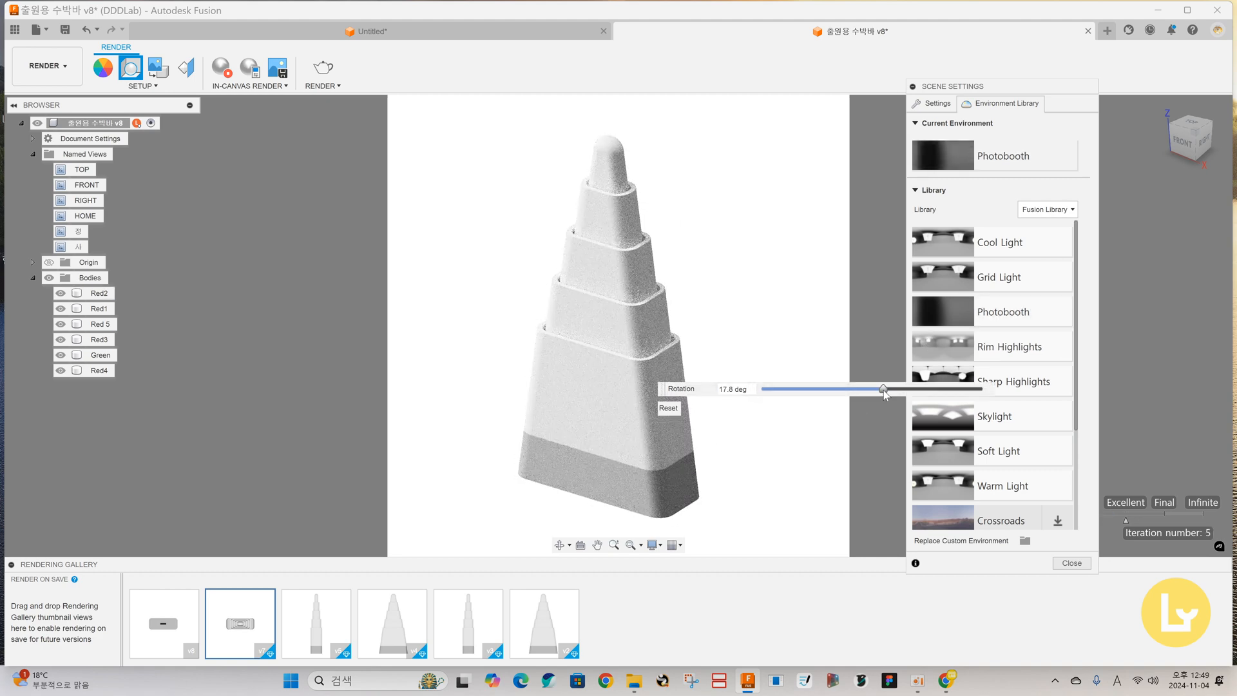
pyautogui.moveTo(886, 388); pyautogui.dragTo(950, 400)
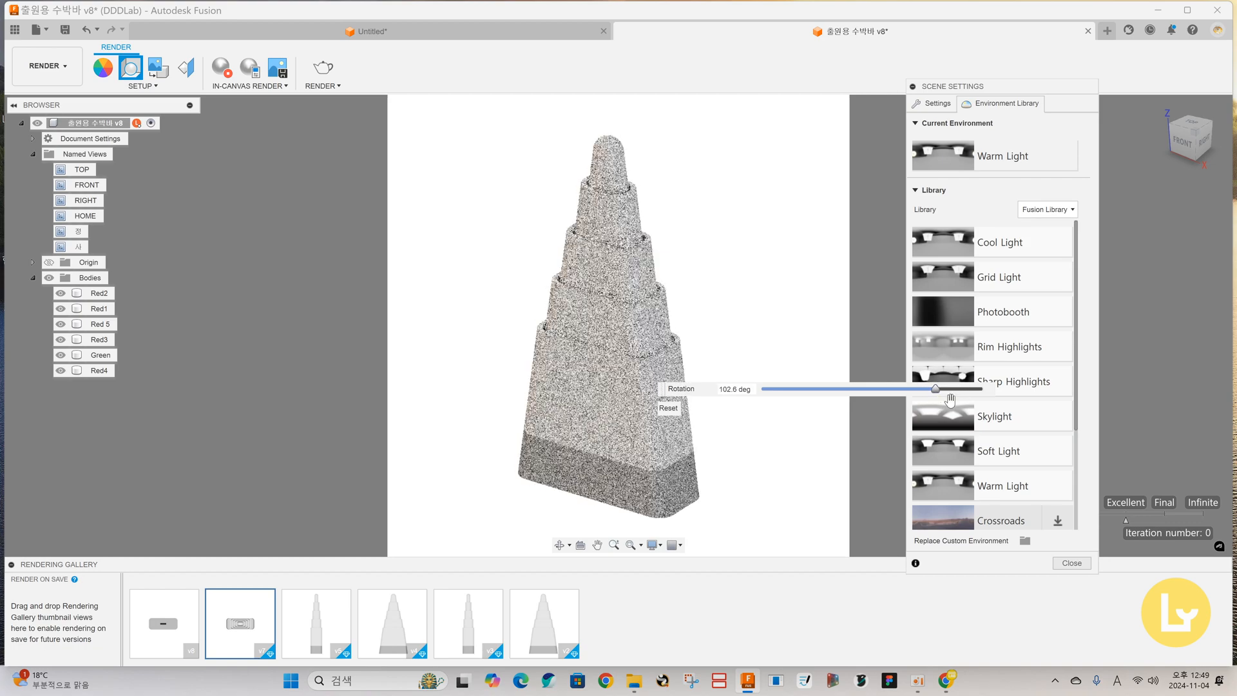
# Replace the custom environment attached to the design with the Uniform HDR file from the HDRI folder.
pyautogui.click(1044, 210)
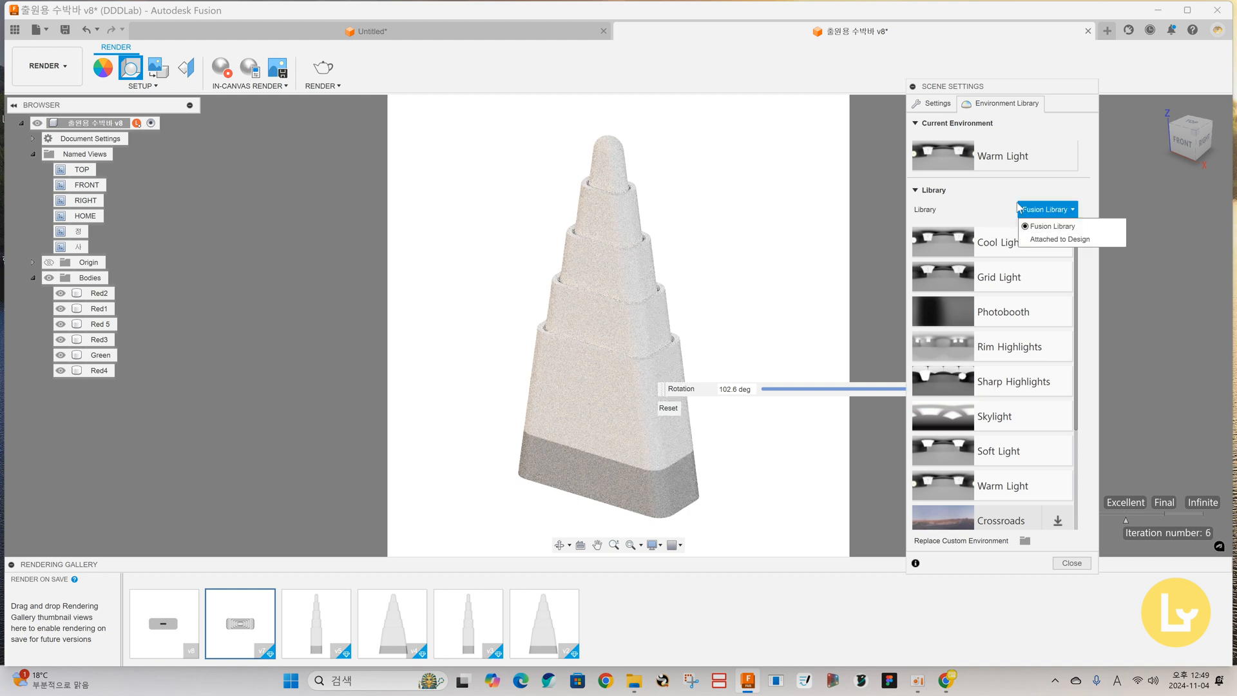
pyautogui.click(1050, 239)
pyautogui.click(1024, 270)
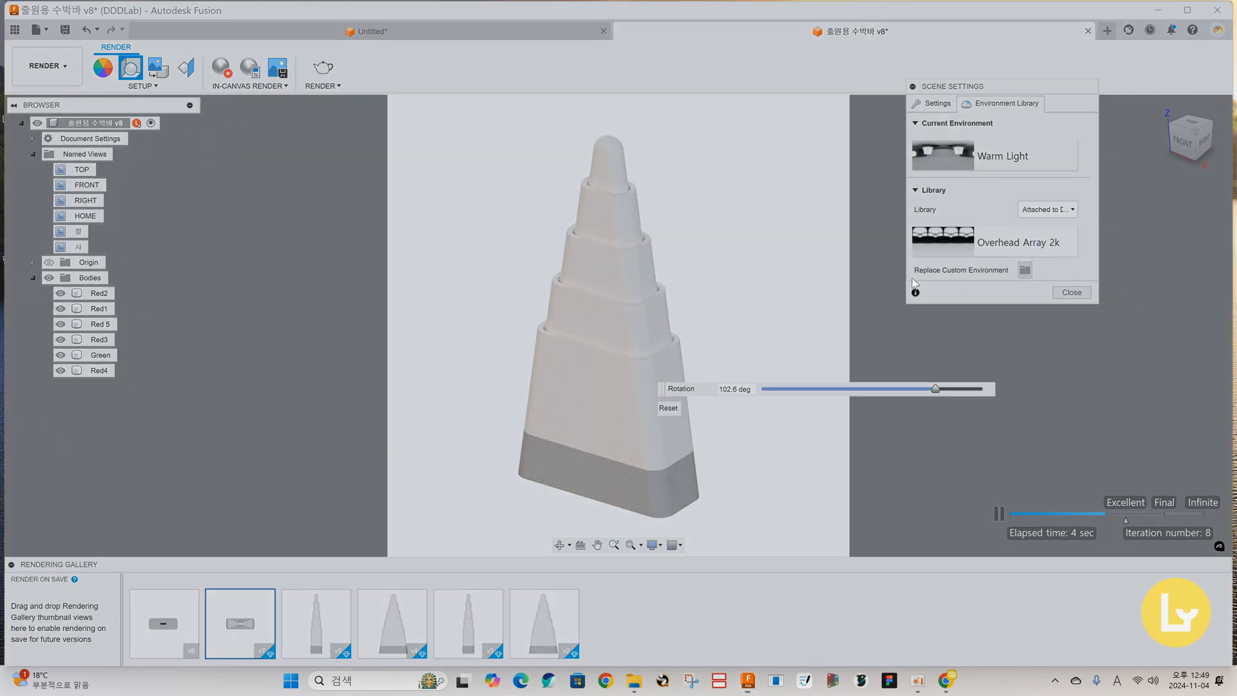
pyautogui.click(460, 471)
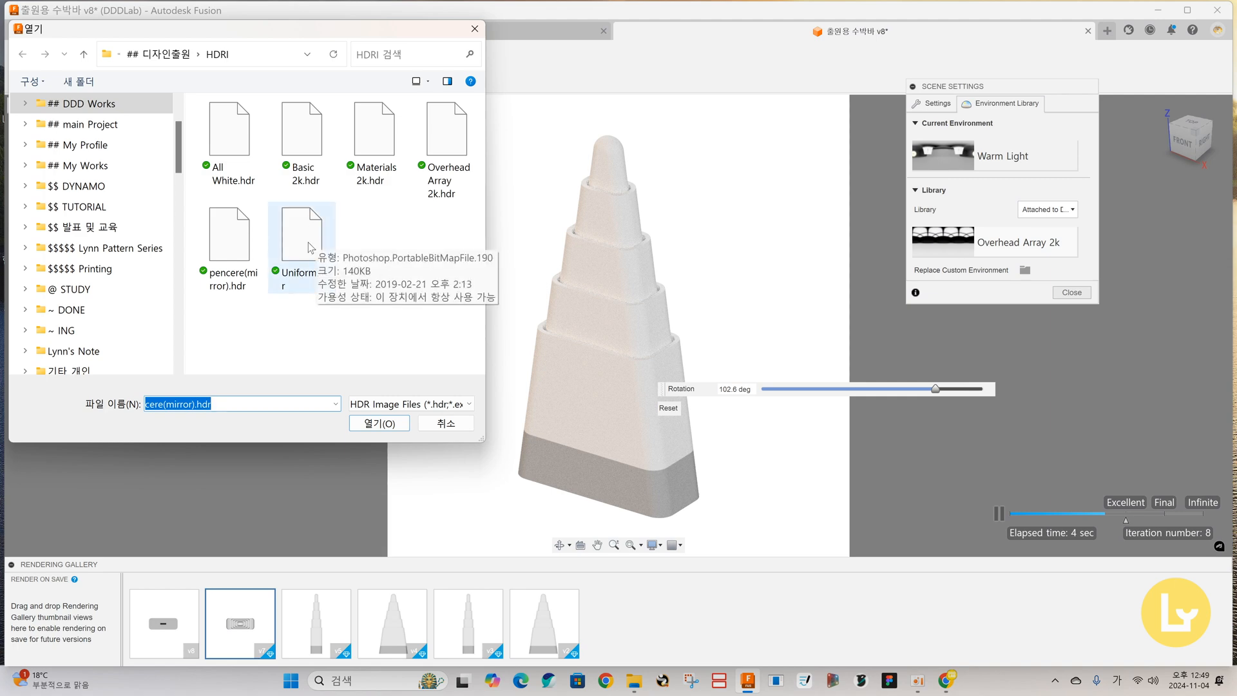
pyautogui.doubleClick(320, 238)
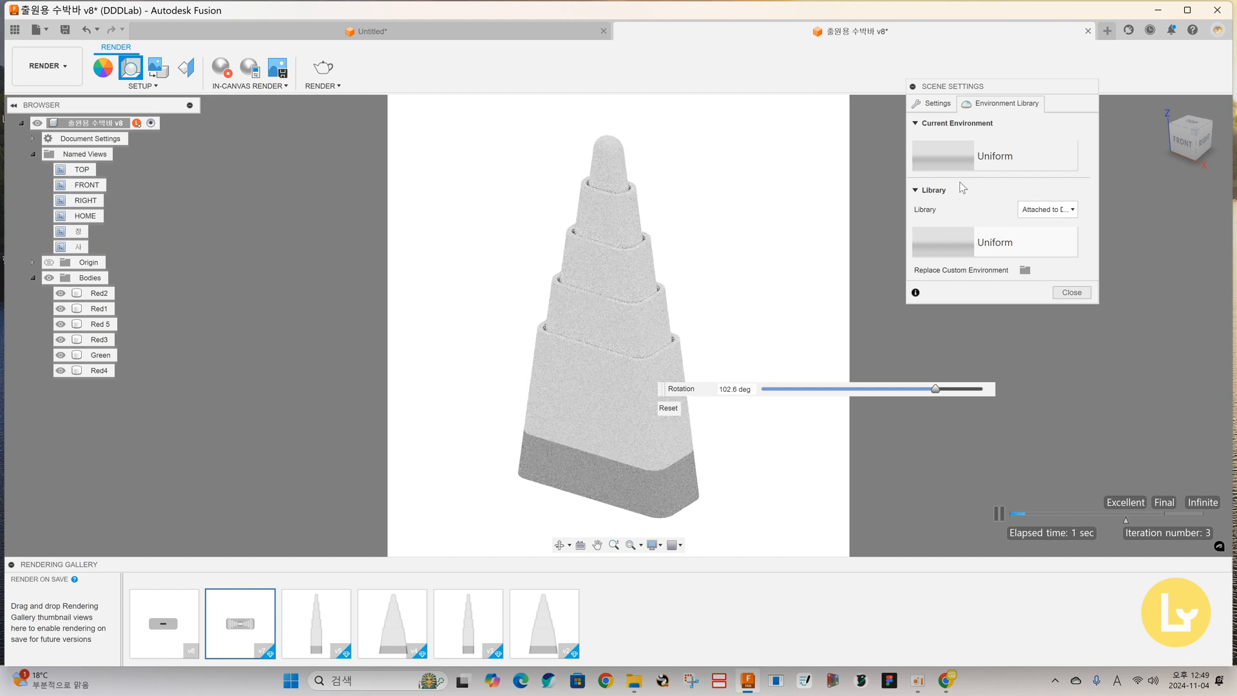
# Try the Basic 2k HDR file as the custom environment attached to the design, with the rotation at 140.2 degrees.
pyautogui.click(1042, 210)
pyautogui.click(1015, 226)
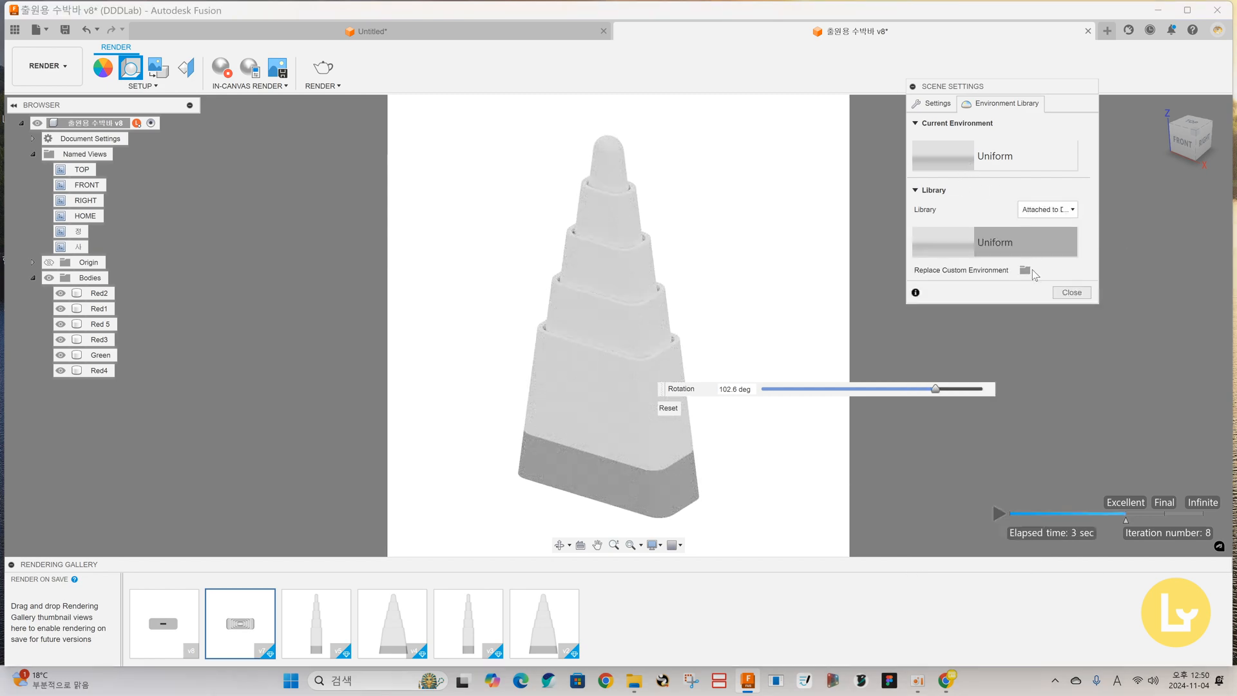
pyautogui.click(1028, 271)
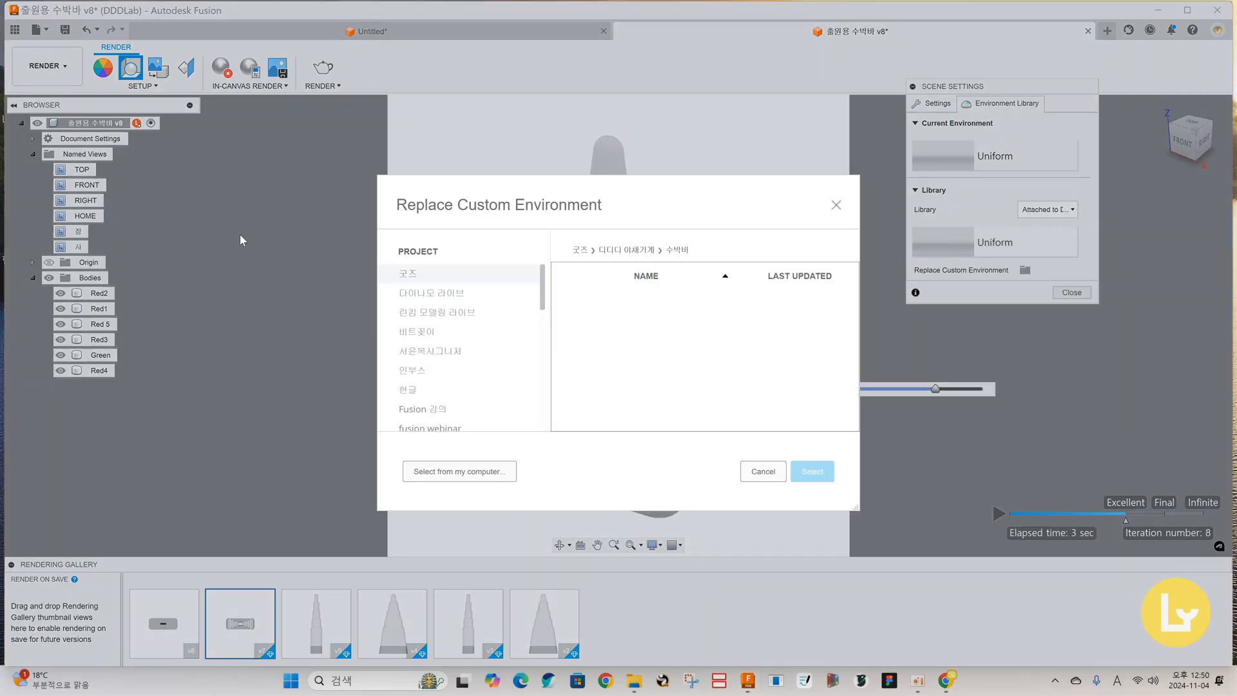
pyautogui.click(432, 461)
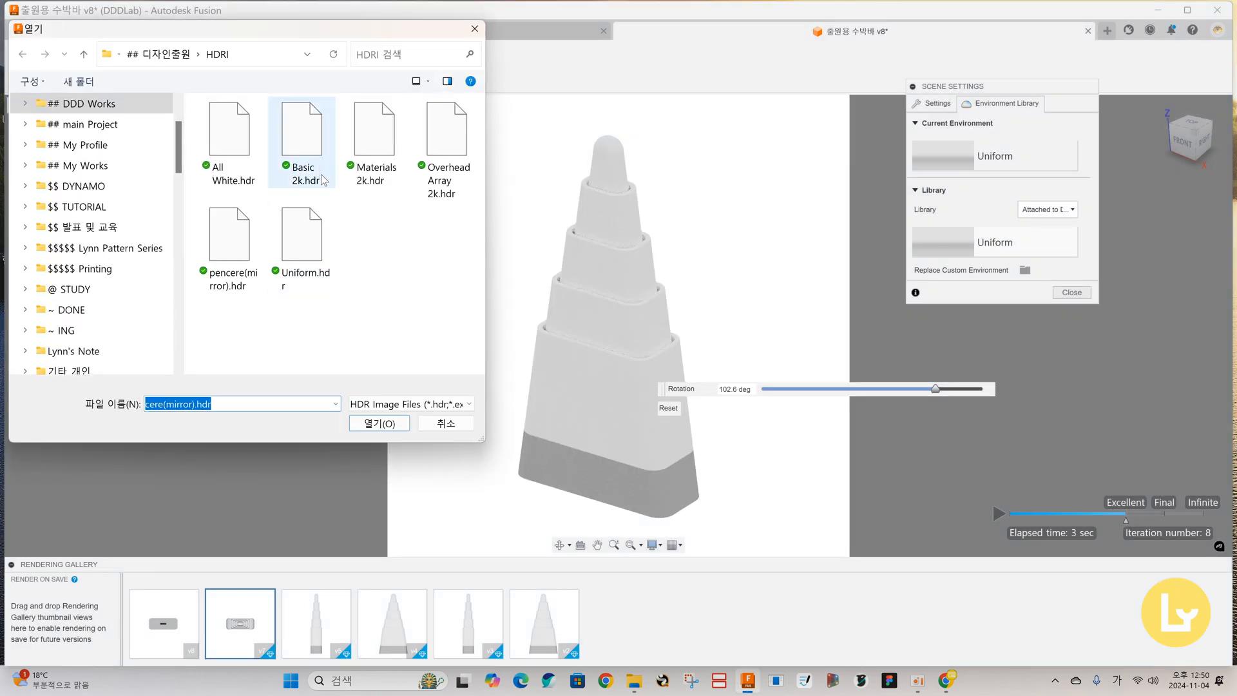
pyautogui.doubleClick(308, 141)
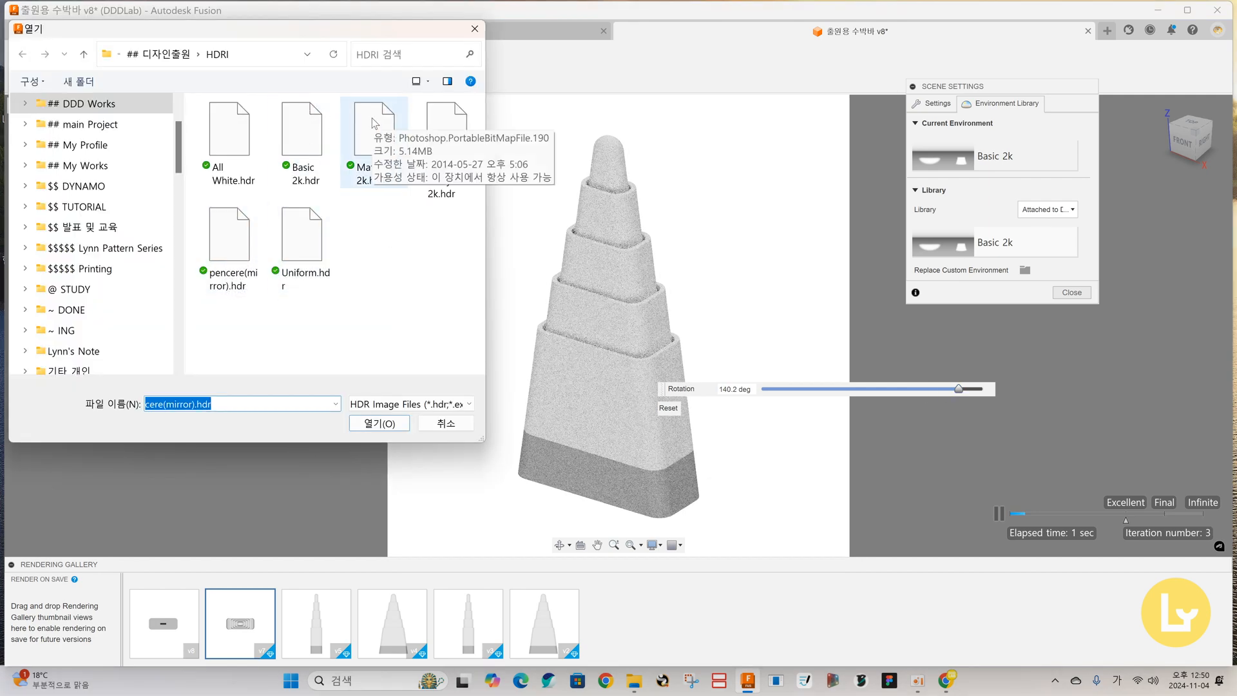
# Try the Materials 2k HDR file as the custom environment, with rotations of 105.7 and -130.8 degrees.
pyautogui.doubleClick(381, 145)
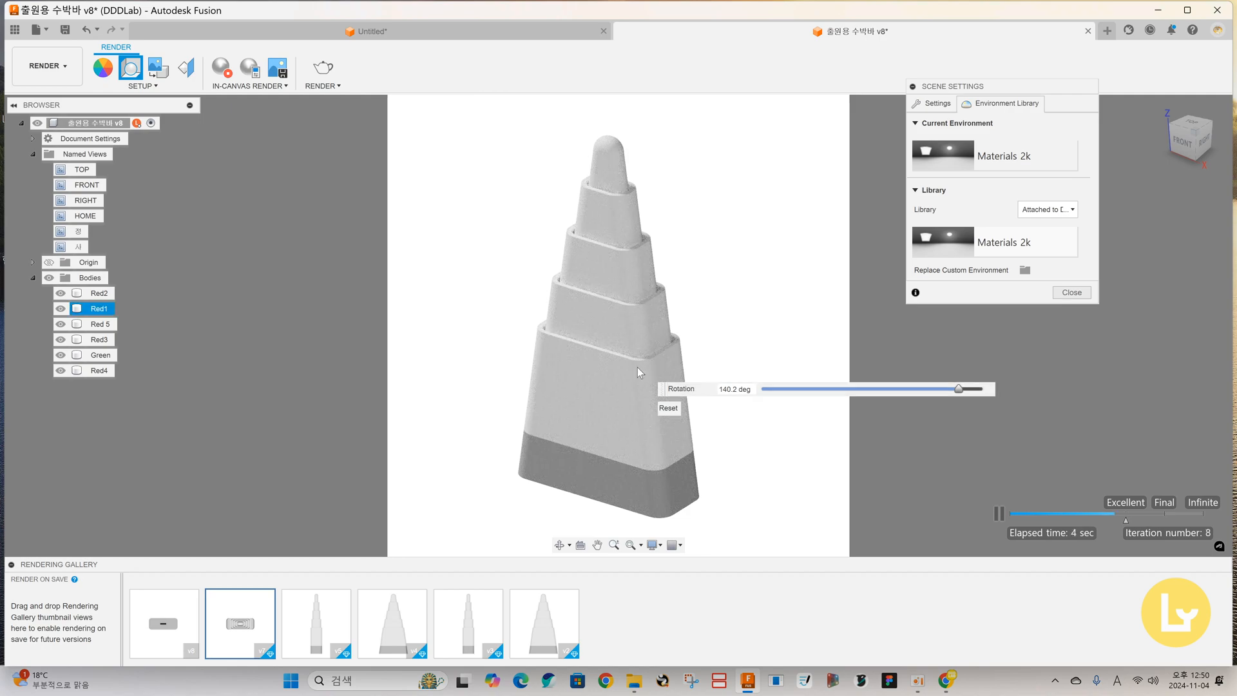
pyautogui.moveTo(959, 388)
pyautogui.mouseDown()
pyautogui.moveTo(845, 392)
pyautogui.moveTo(976, 390)
pyautogui.moveTo(937, 390)
pyautogui.mouseUp()
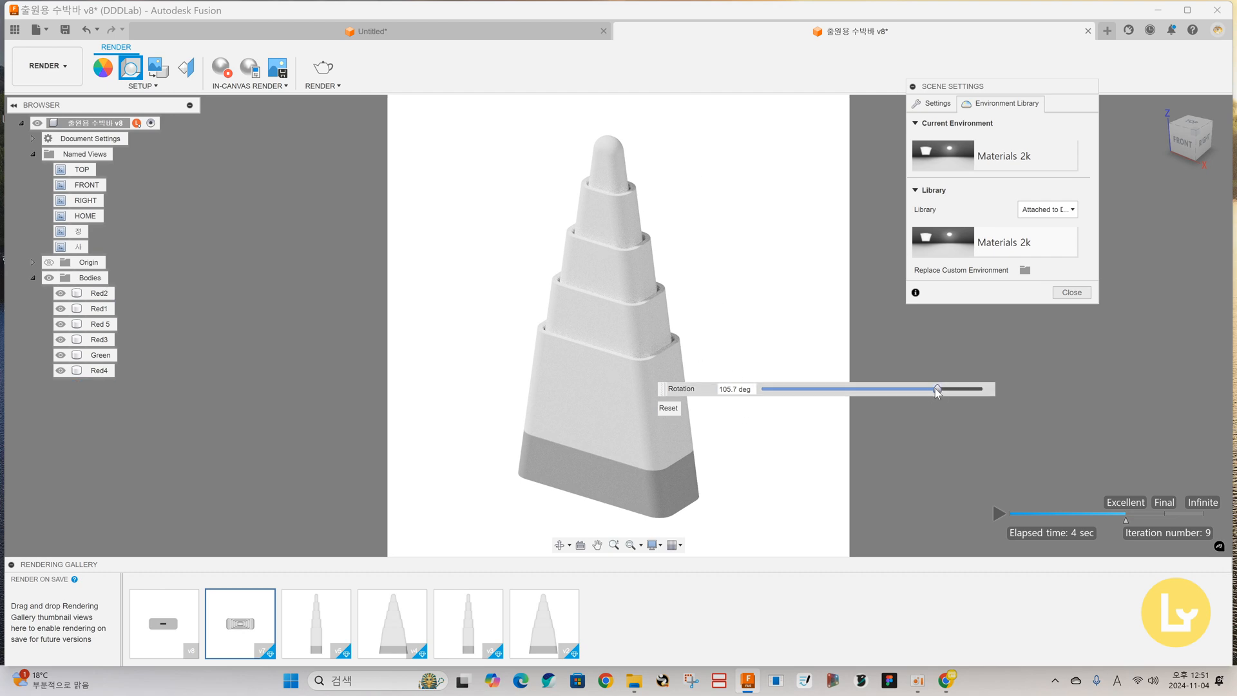
pyautogui.moveTo(937, 389)
pyautogui.mouseDown()
pyautogui.moveTo(788, 395)
pyautogui.moveTo(970, 389)
pyautogui.moveTo(958, 389)
pyautogui.mouseUp()
# Replace the custom environment attached to the design with the pencere(mirror) HDR file.
pyautogui.click(1047, 209)
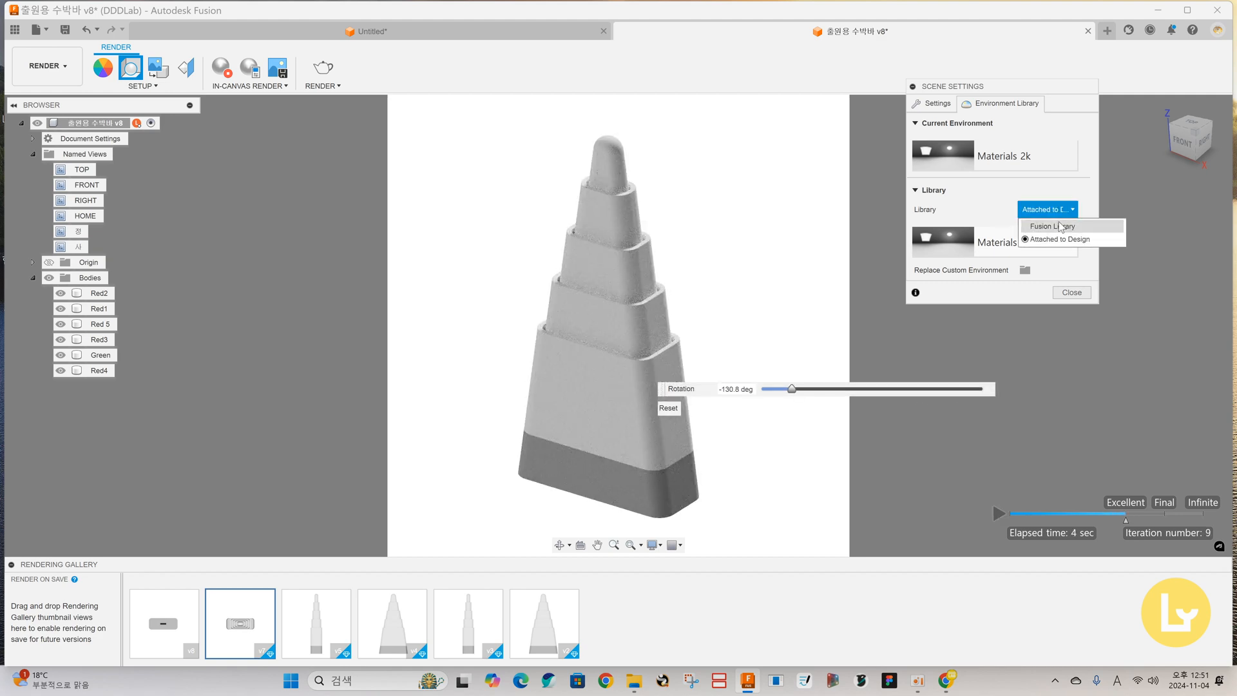
pyautogui.click(1059, 241)
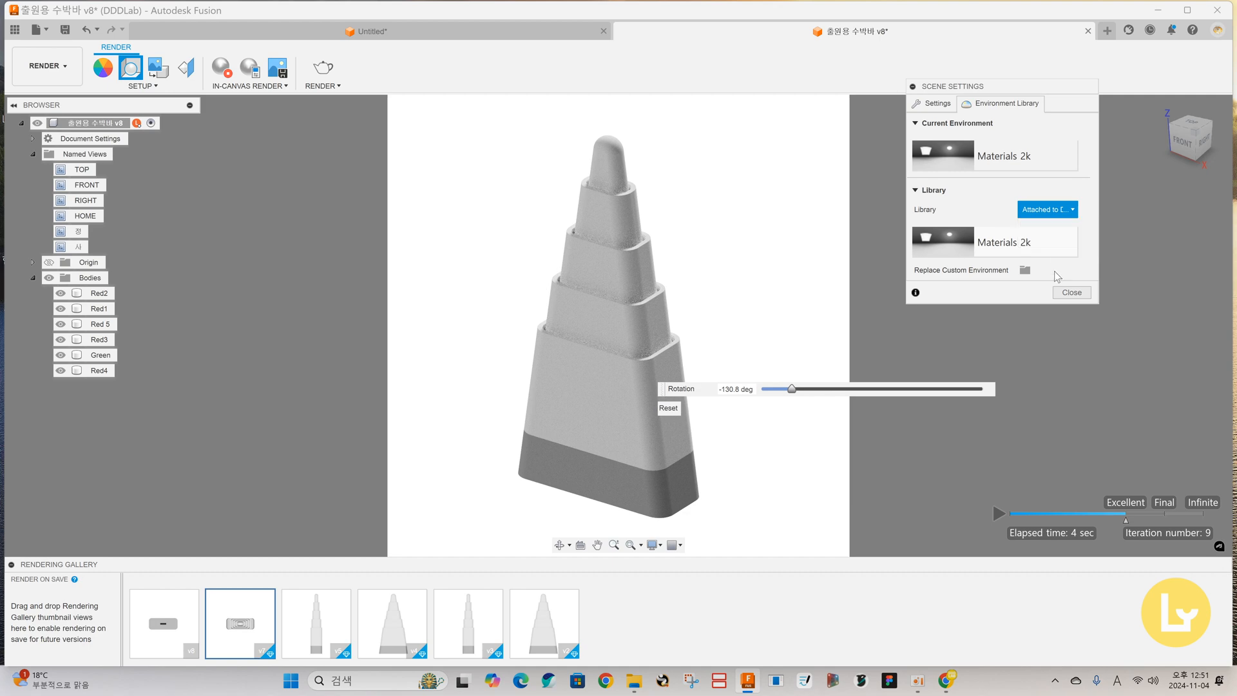
pyautogui.click(451, 470)
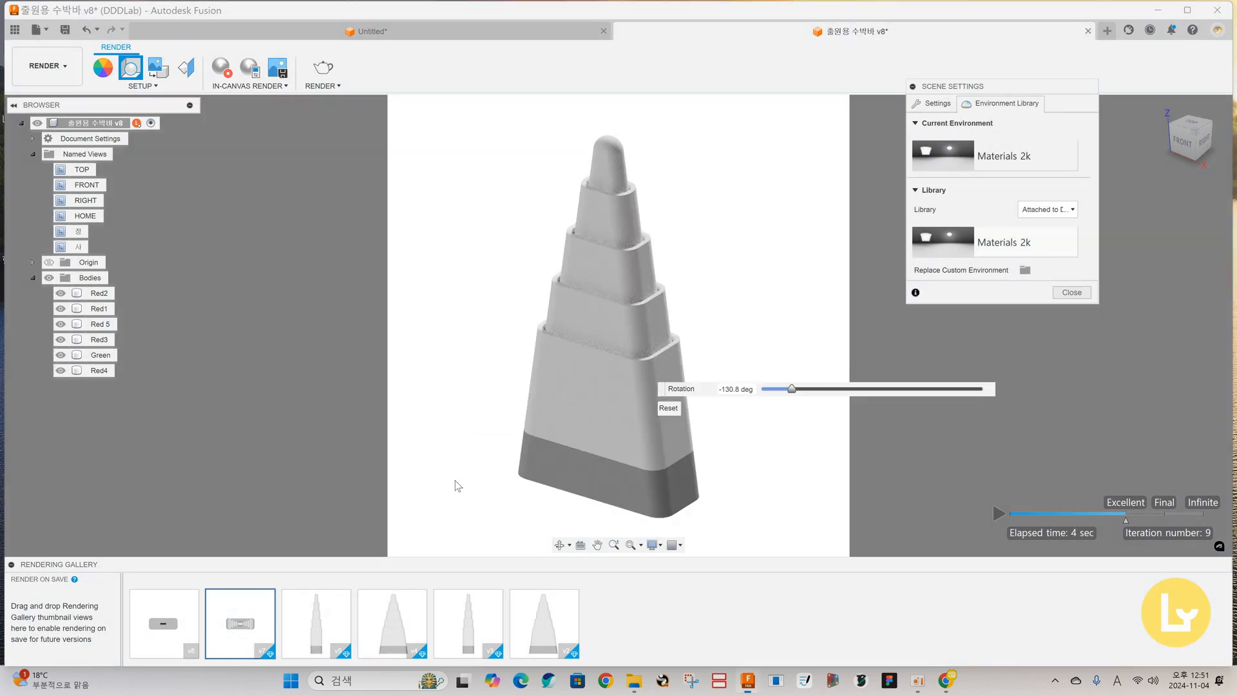
pyautogui.click(256, 272)
pyautogui.doubleClick(231, 271)
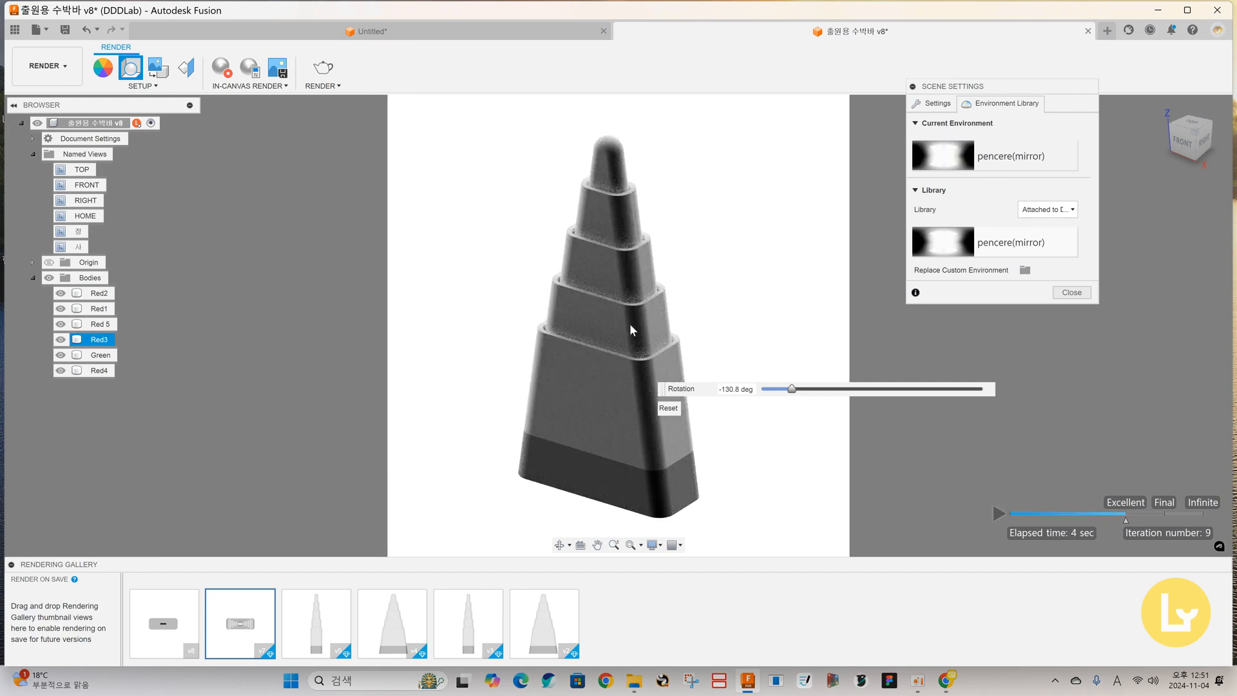
# Try environment rotations of -52.3 and -90 degrees, ending with the rotation set to 60 degrees.
pyautogui.click(935, 104)
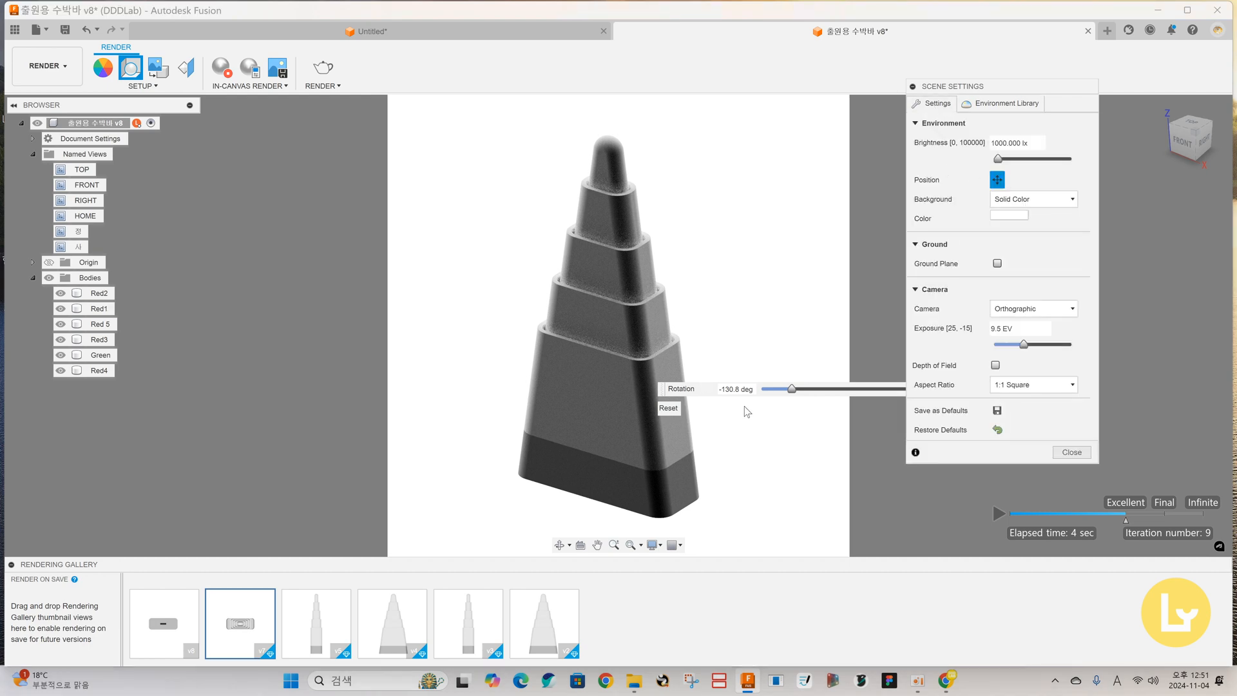
pyautogui.moveTo(794, 386); pyautogui.dragTo(690, 400)
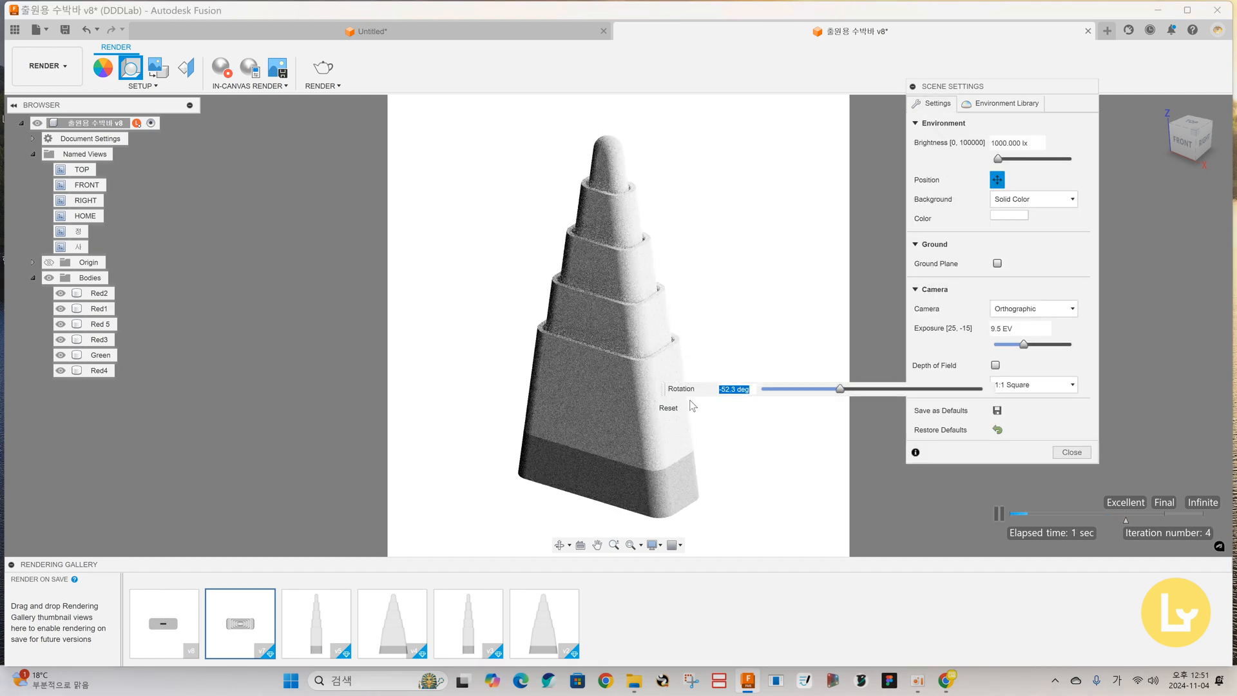
pyautogui.press('BackSpace')
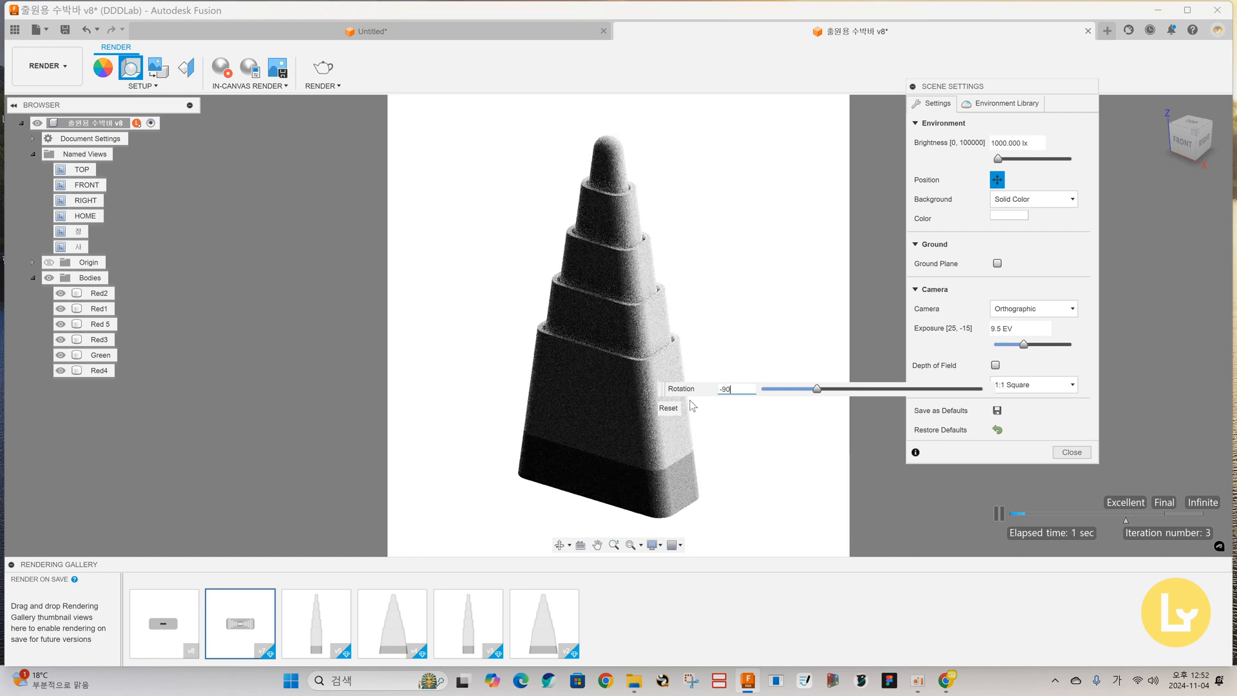
pyautogui.write('90')
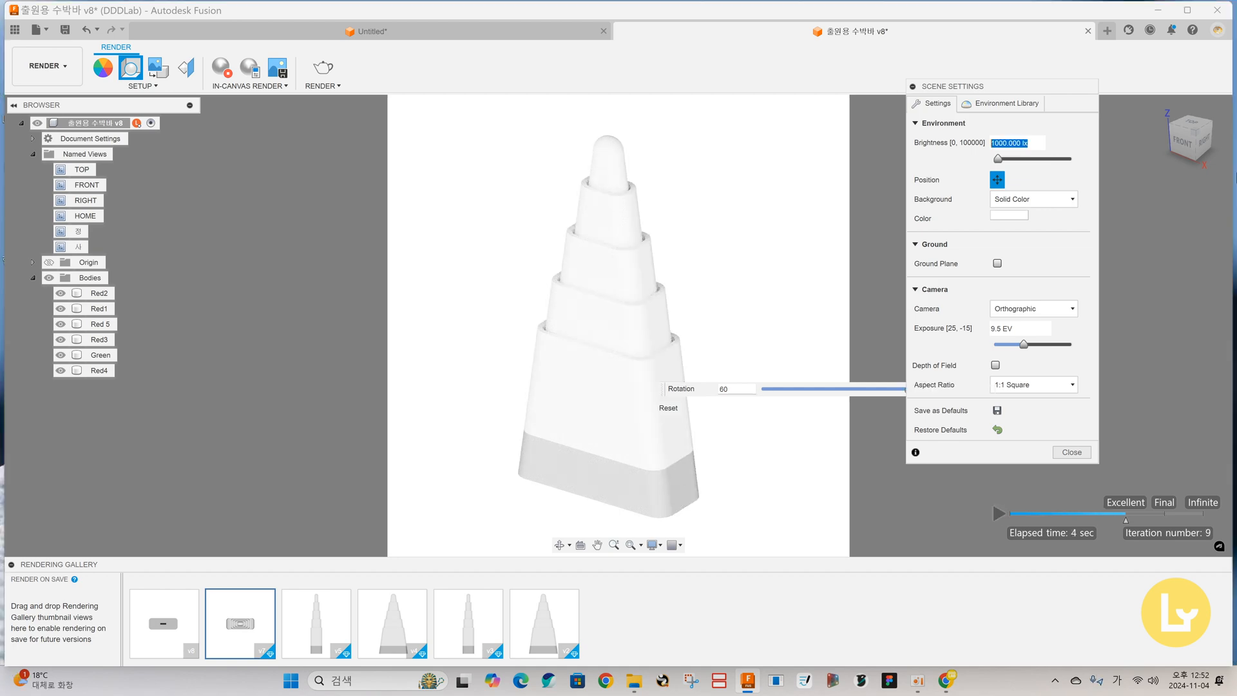
# Try an environment brightness of 600 lx, settle on 700 lx, and set the camera exposure to 10 EV.
pyautogui.write('600')
pyautogui.press('Return')
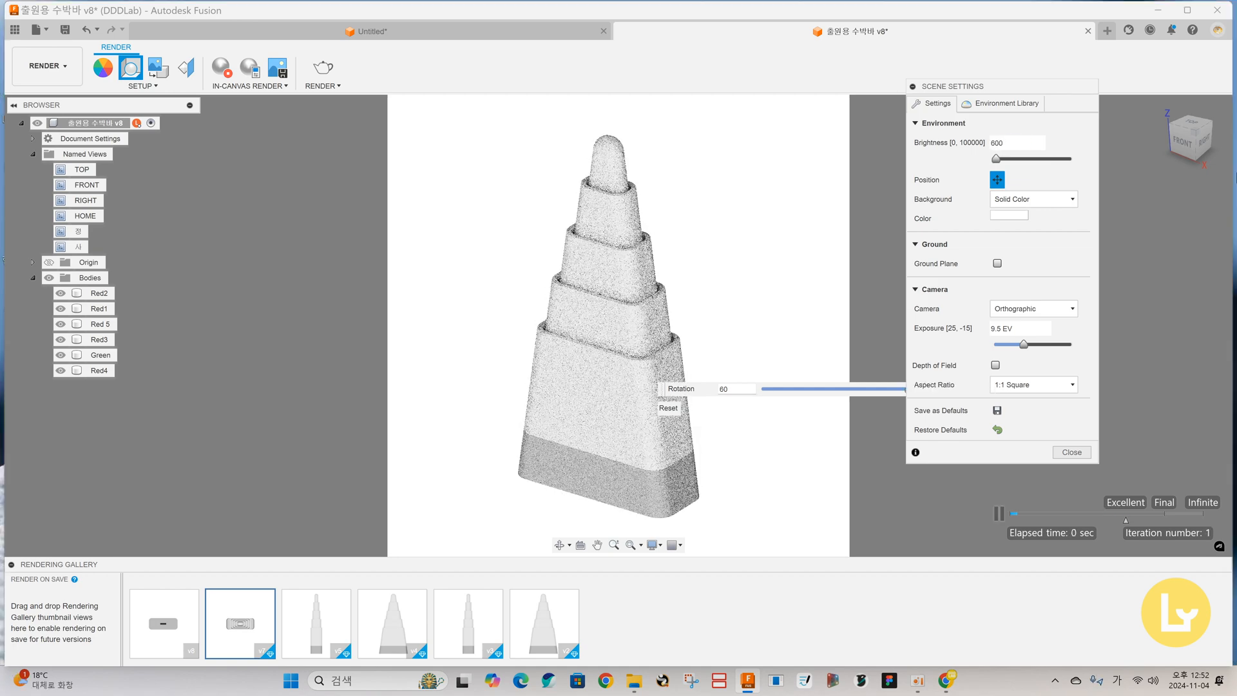
pyautogui.press('BackSpace')
pyautogui.press('BackSpace')
pyautogui.press('BackSpace')
pyautogui.write('700')
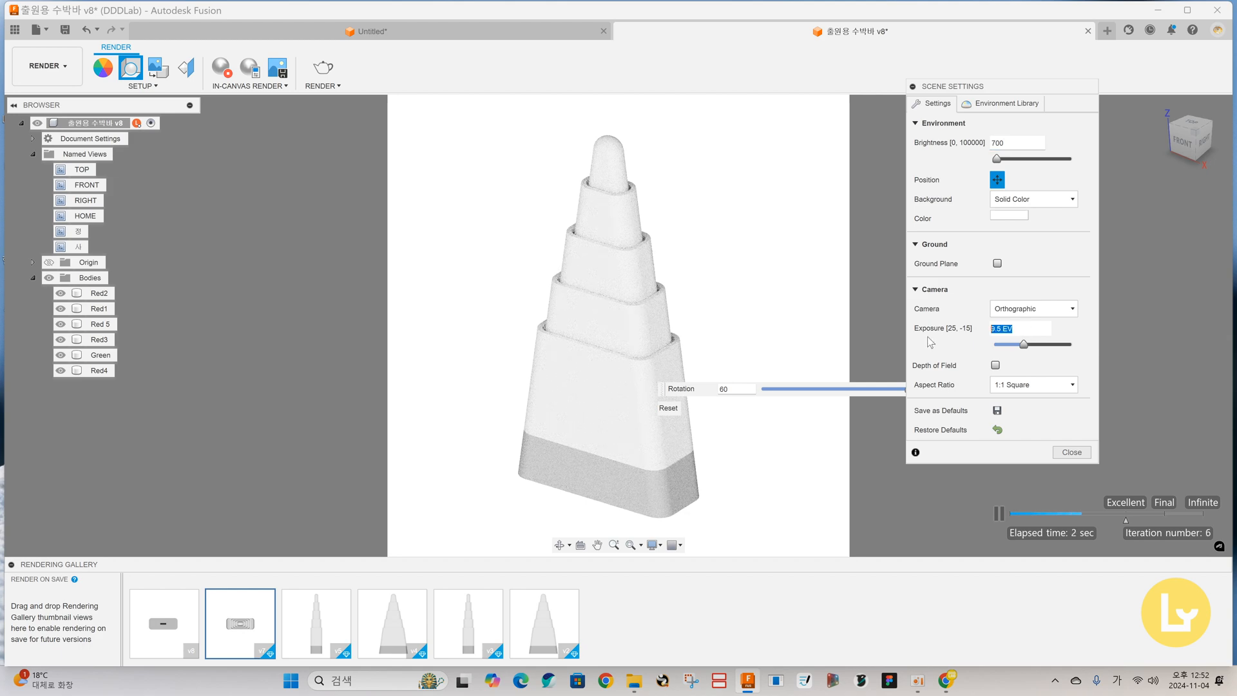
pyautogui.write('10')
pyautogui.click(1003, 104)
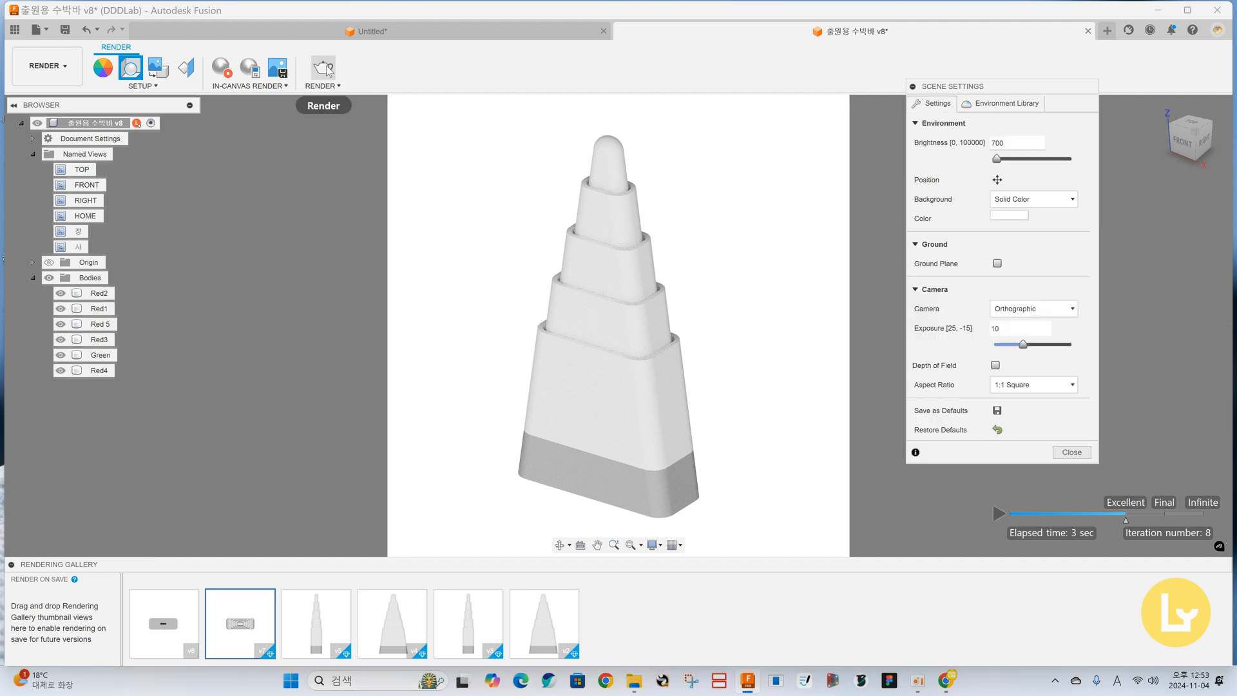
# Start the final render of the three-quarter view with the current render settings.
pyautogui.click(325, 68)
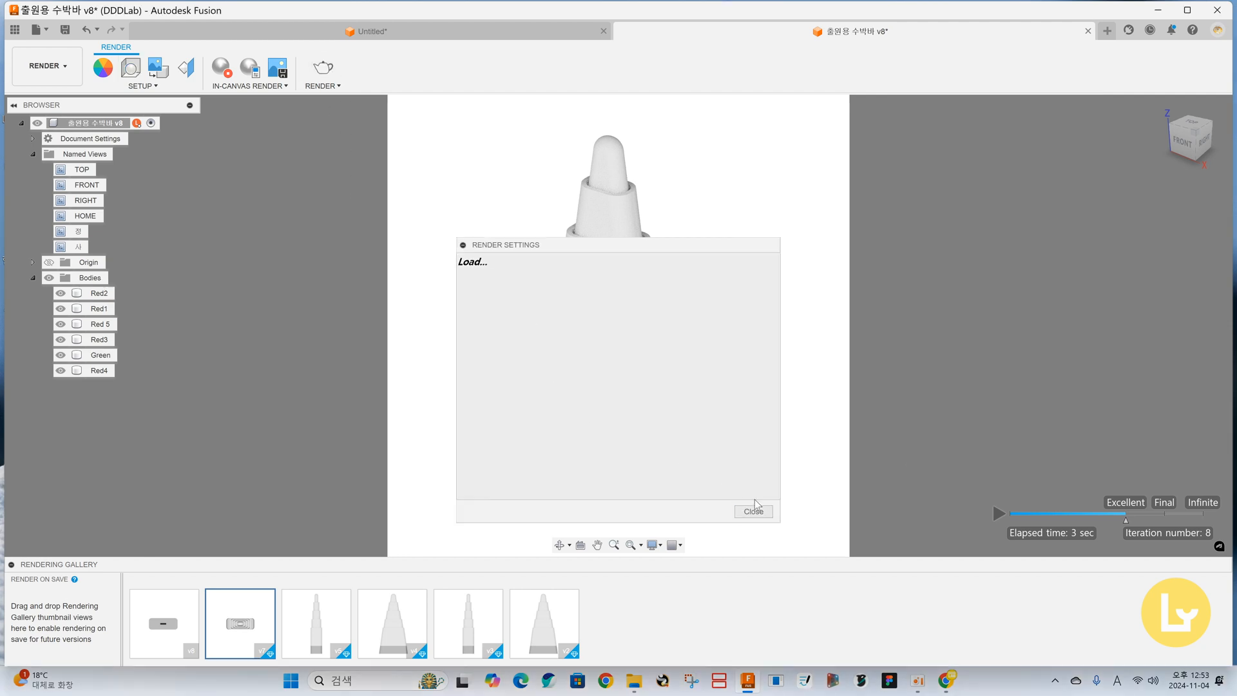
pyautogui.click(717, 515)
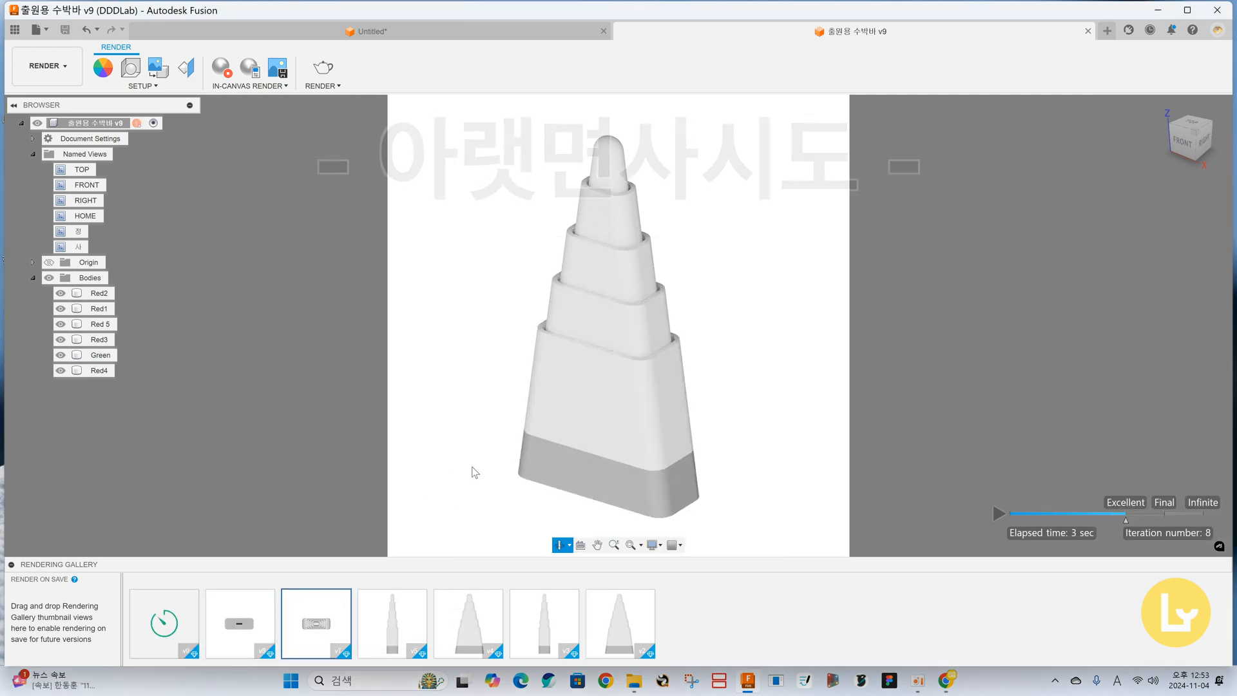
# Turn the model to a three-quarter view from below and save it as a named view called 저사.
pyautogui.keyDown('shift'); pyautogui.moveTo(475, 470); pyautogui.dragTo(448, 437, button='middle'); pyautogui.keyUp('shift')
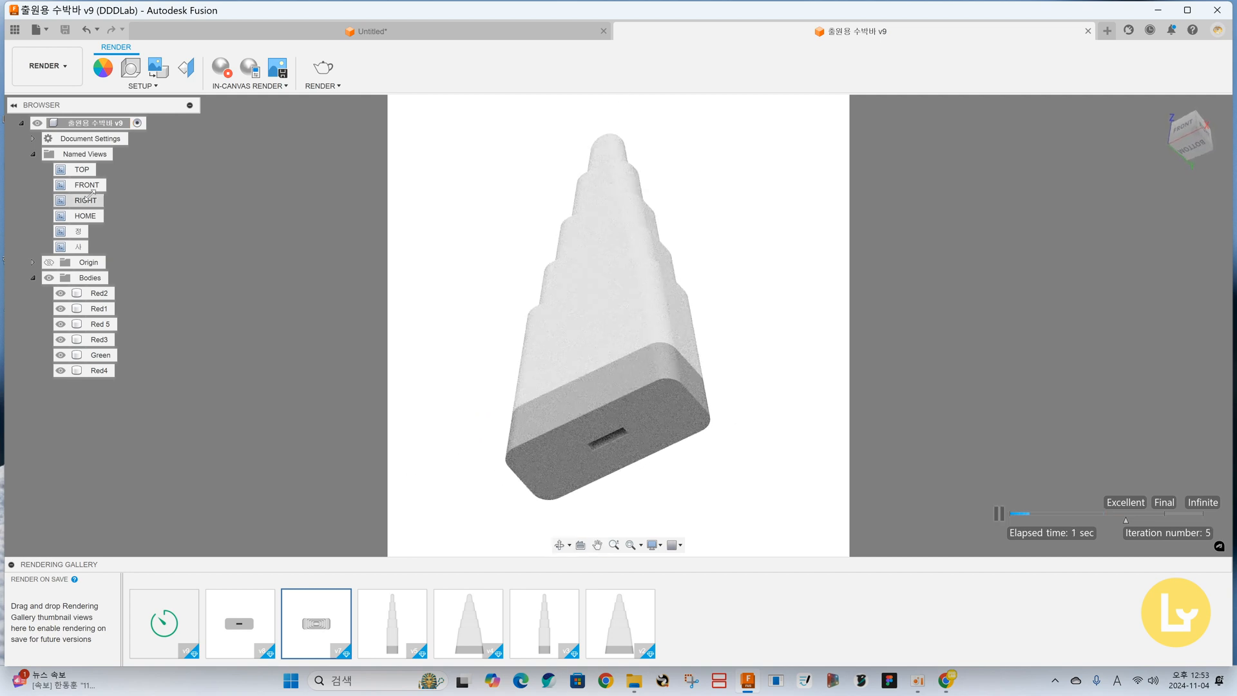
pyautogui.rightClick(89, 154)
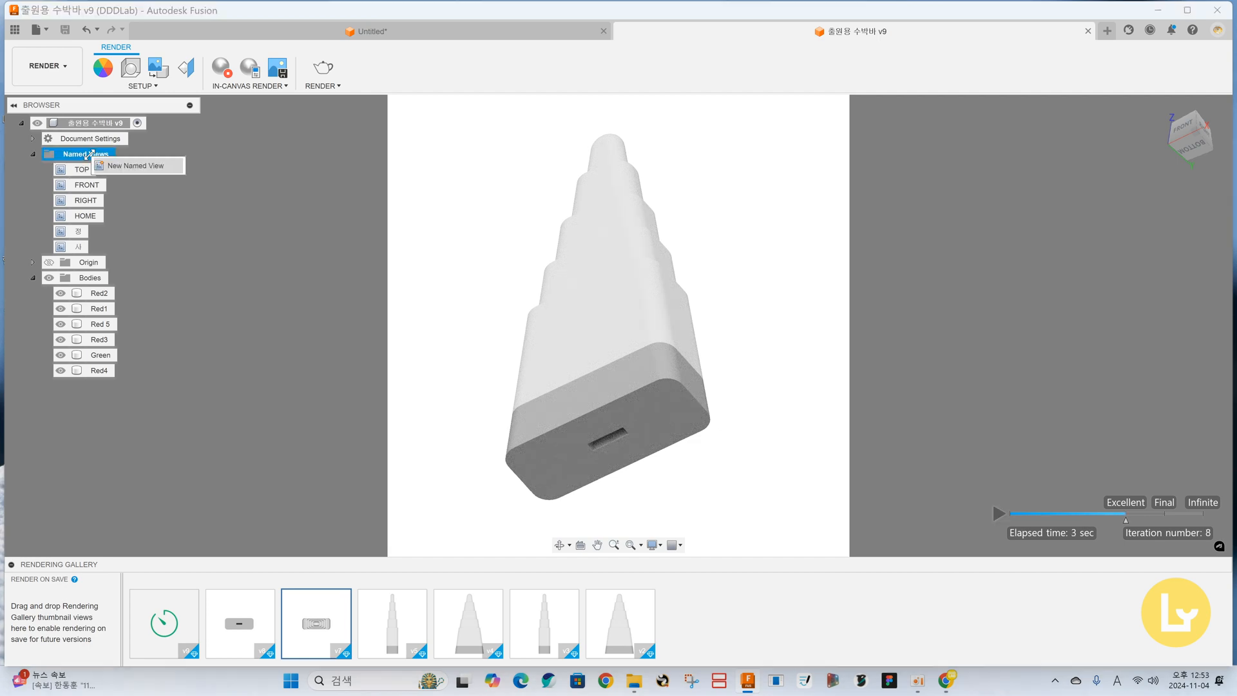
pyautogui.click(110, 166)
pyautogui.doubleClick(95, 262)
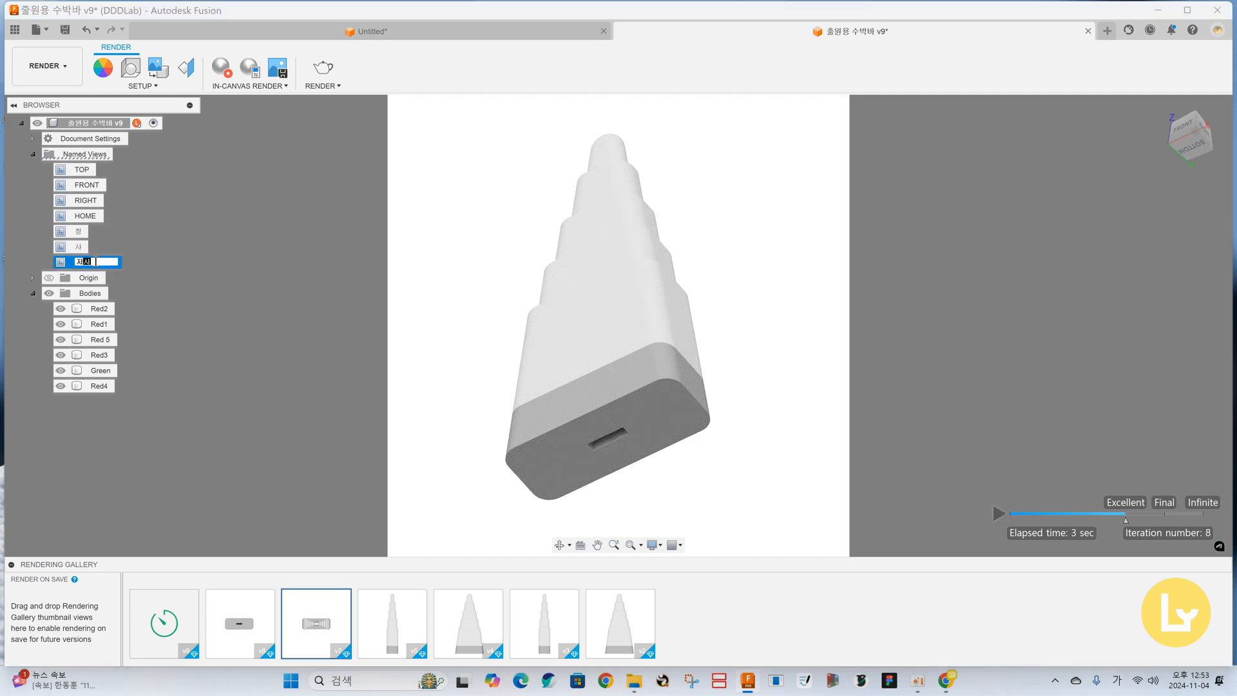
pyautogui.press('Return')
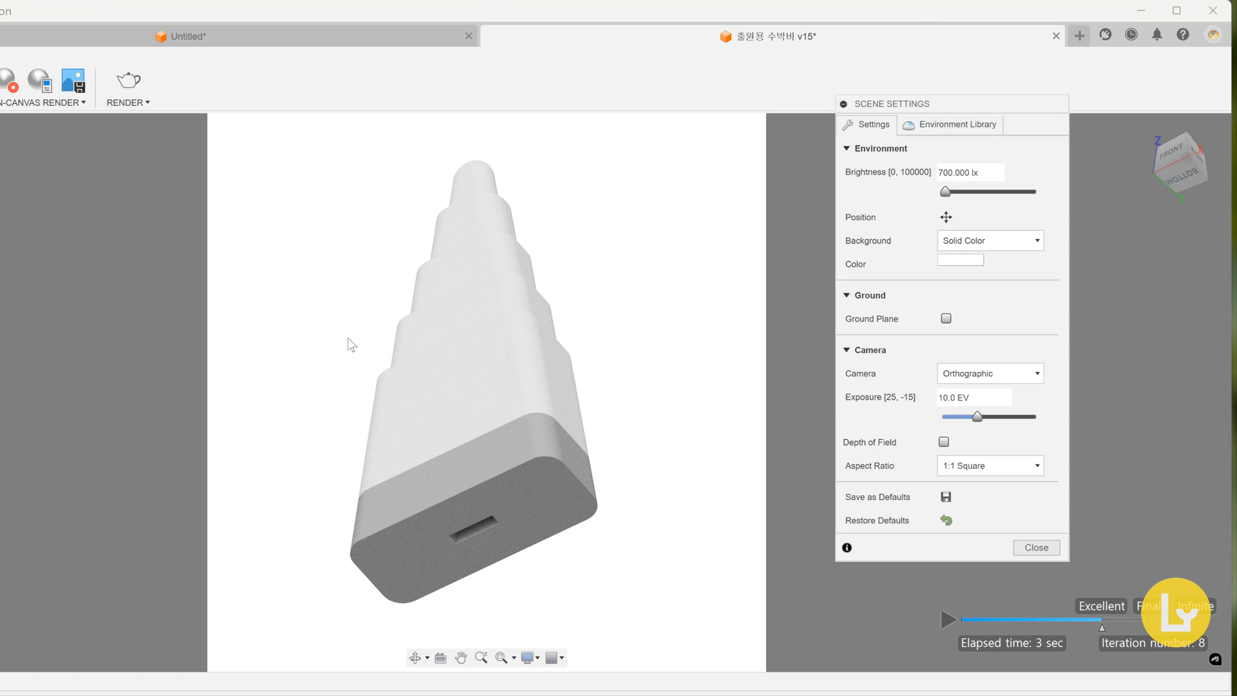
# Show the model from the front and close the scene settings.
pyautogui.keyDown('shift'); pyautogui.moveTo(400, 401); pyautogui.dragTo(334, 262, button='middle'); pyautogui.keyUp('shift')
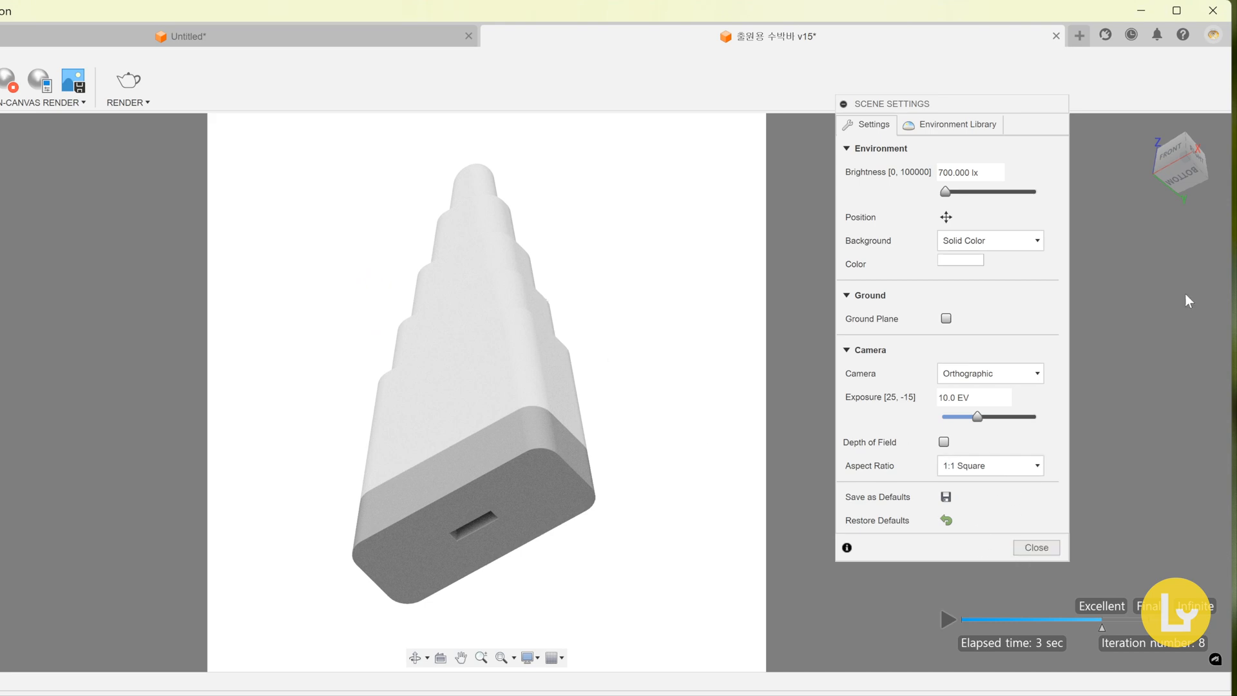
pyautogui.click(1170, 153)
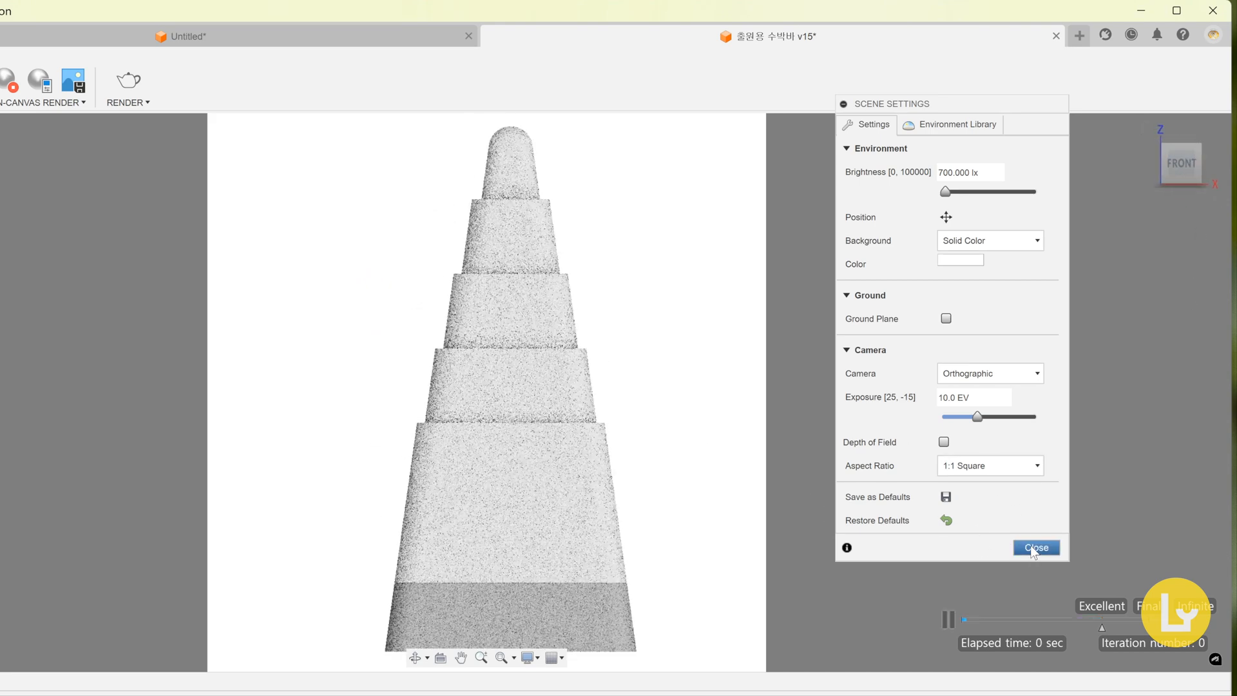
pyautogui.click(1034, 549)
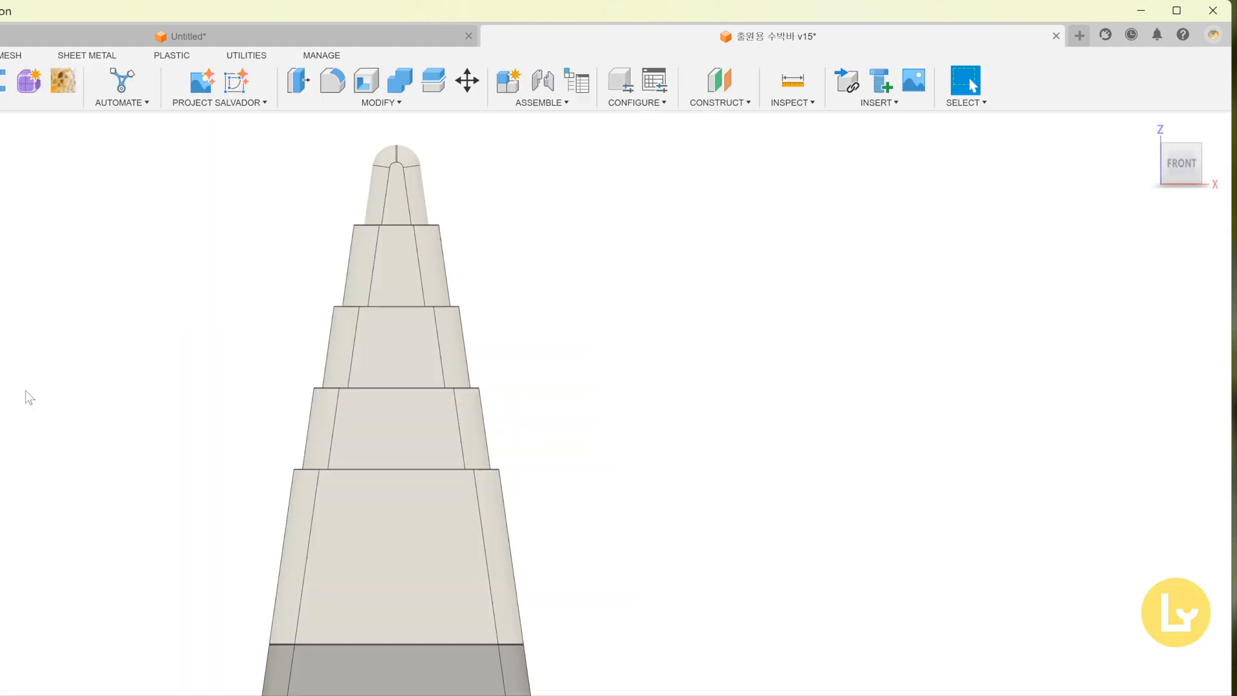
# Check the selection filters and set the selection priority to faces.
pyautogui.click(966, 102)
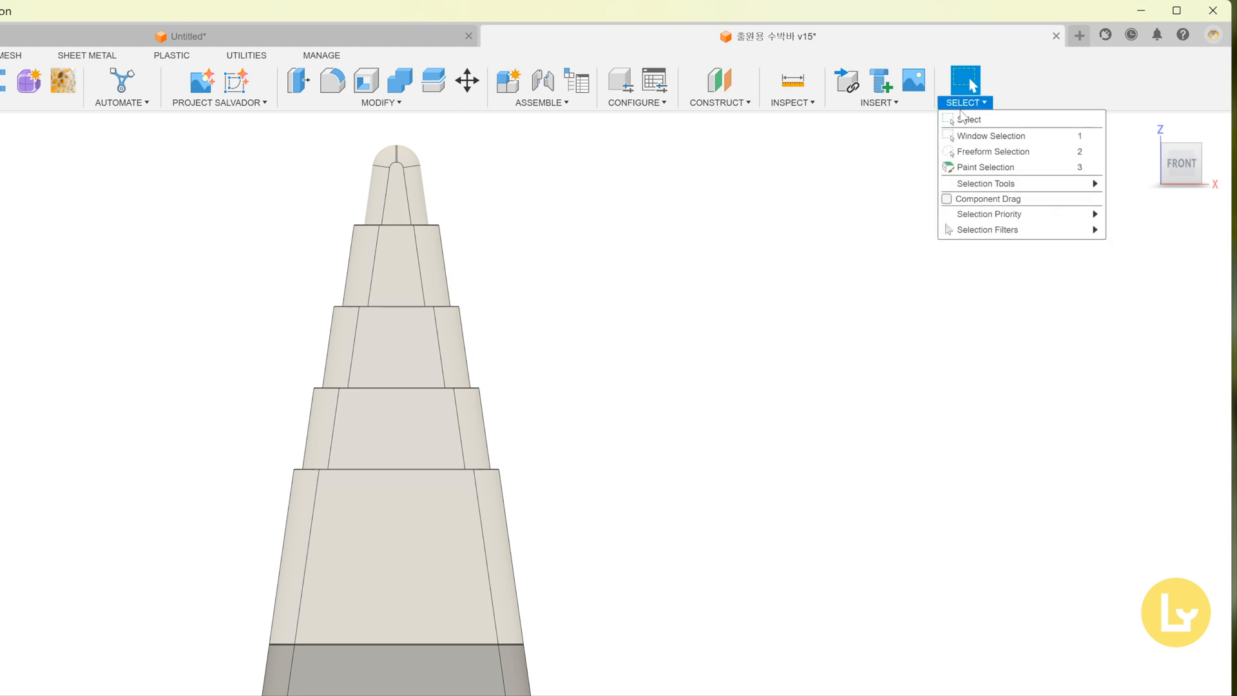
pyautogui.moveTo(979, 235)
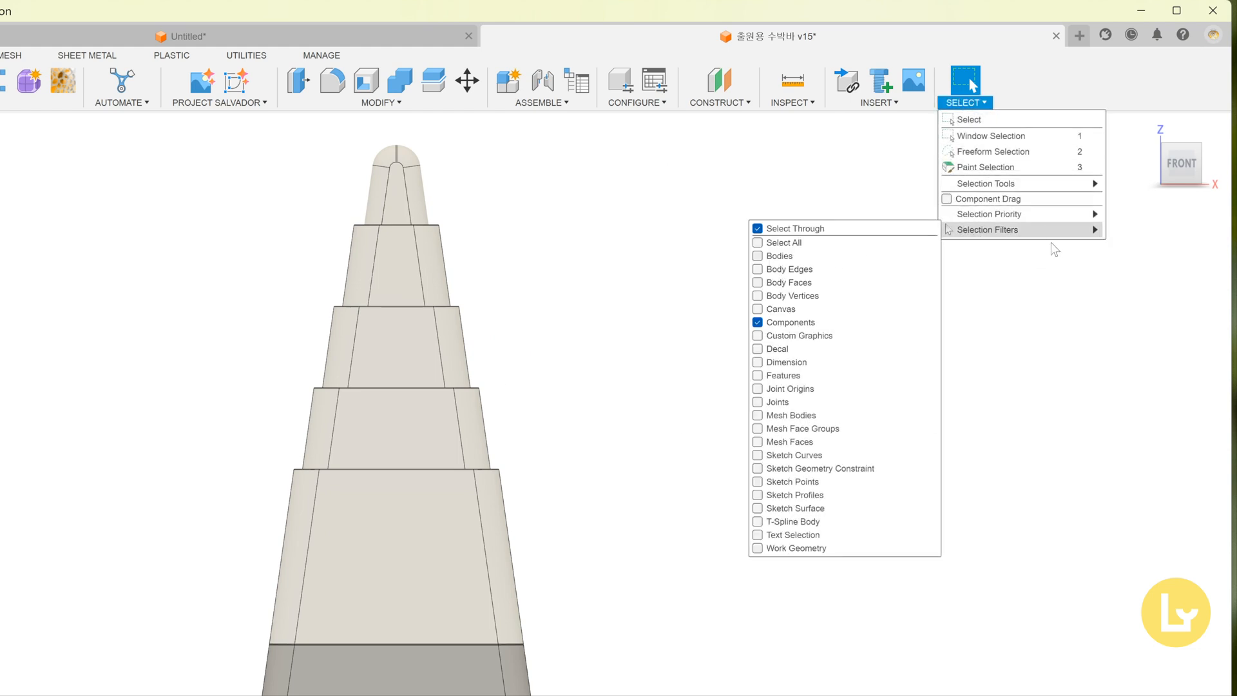
pyautogui.moveTo(1005, 214)
pyautogui.click(831, 234)
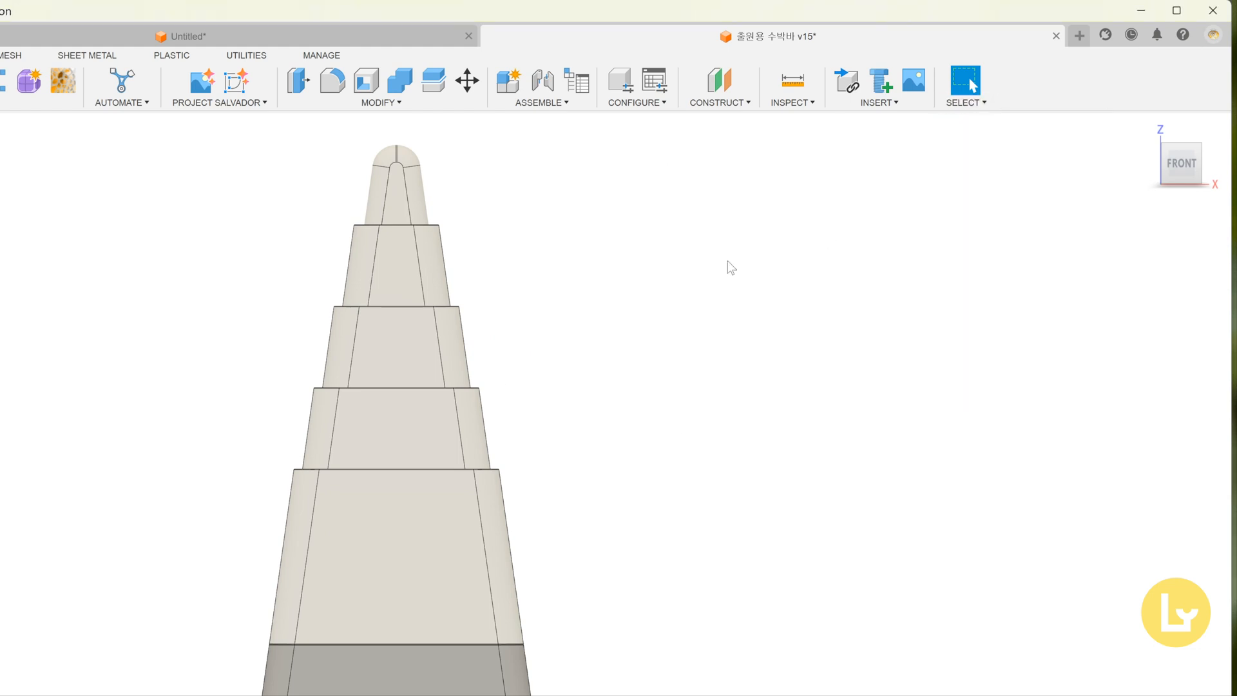
# Window-select the flat rim faces at the four steps of the bar, including their hidden portions.
pyautogui.scroll(4, 290, 509)
pyautogui.scroll(-2, 580, 470)
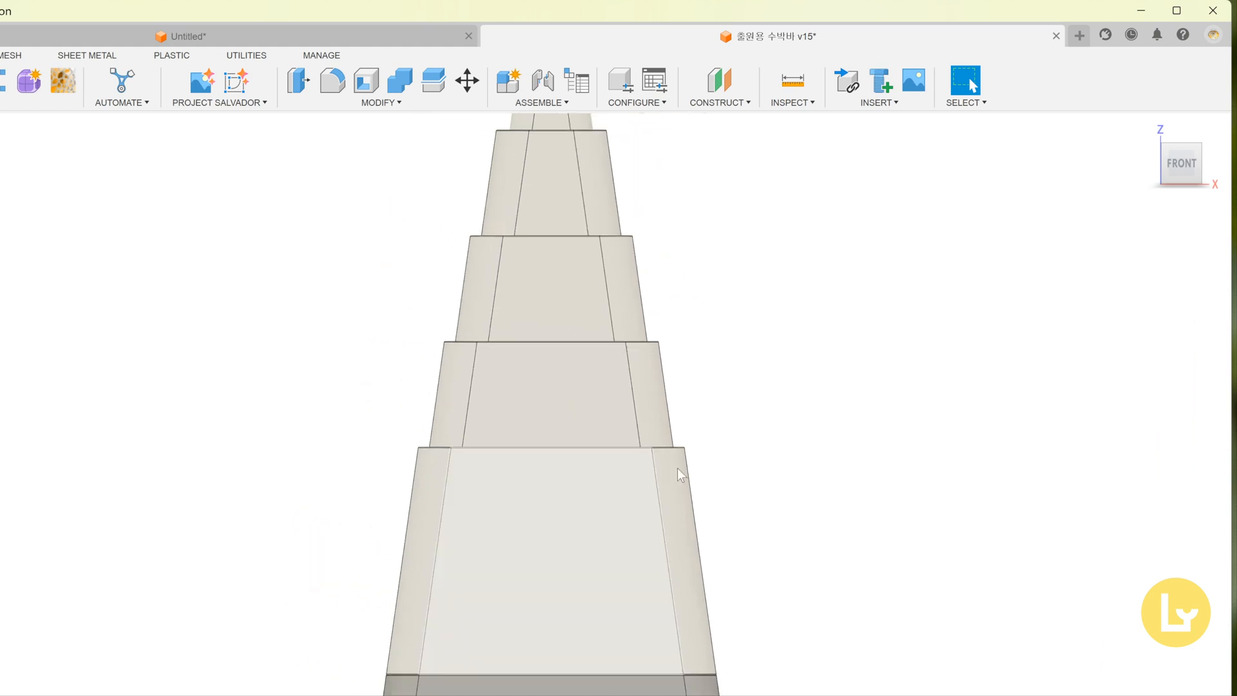
pyautogui.scroll(3, 679, 475)
pyautogui.moveTo(82, 397); pyautogui.dragTo(694, 449)
pyautogui.scroll(-5, 759, 530)
pyautogui.moveTo(374, 335); pyautogui.dragTo(716, 387)
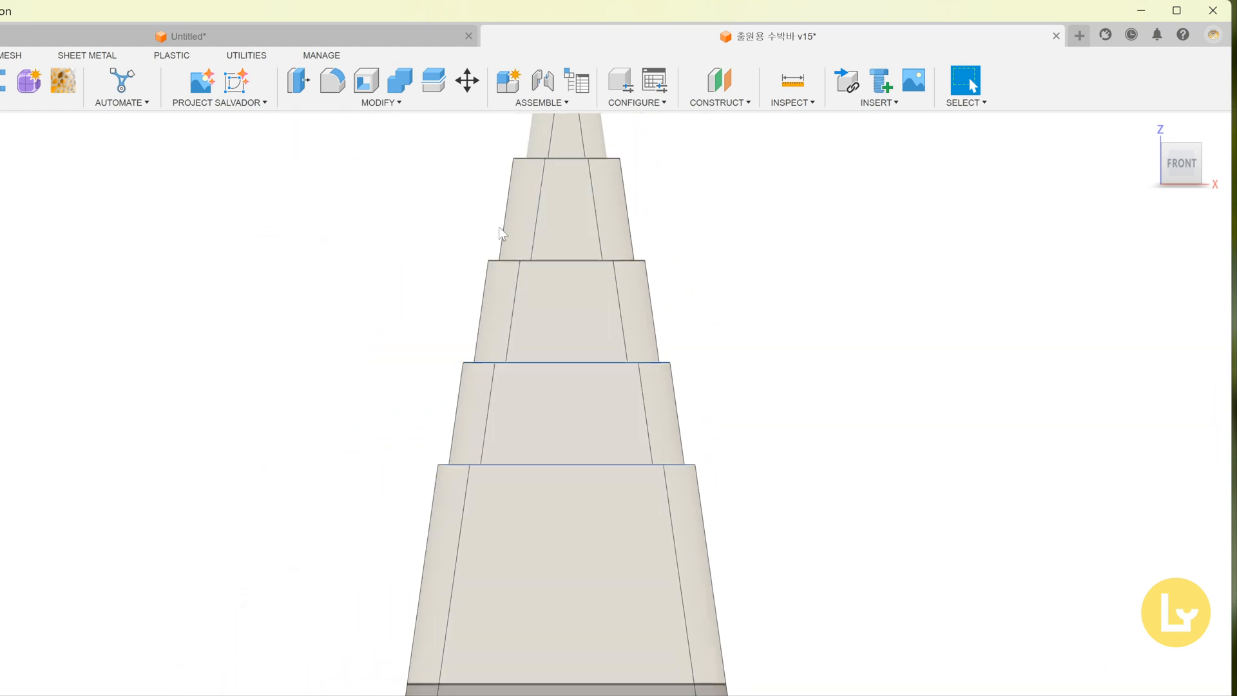
pyautogui.moveTo(453, 236); pyautogui.dragTo(674, 287)
pyautogui.scroll(-3, 580, 483)
pyautogui.scroll(3, 457, 324)
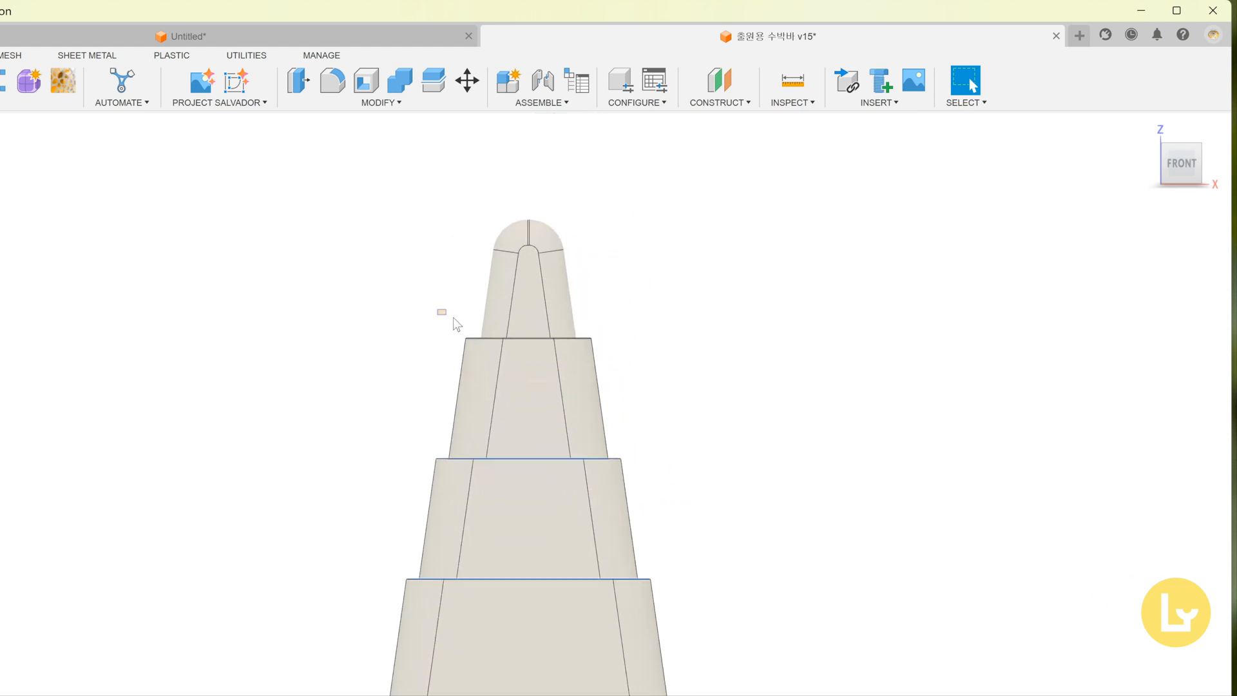
pyautogui.moveTo(454, 318); pyautogui.dragTo(622, 348)
pyautogui.scroll(-3, 372, 282)
pyautogui.keyDown('shift'); pyautogui.moveTo(613, 406); pyautogui.dragTo(597, 432, button='middle'); pyautogui.keyUp('shift')
pyautogui.scroll(5, 394, 561)
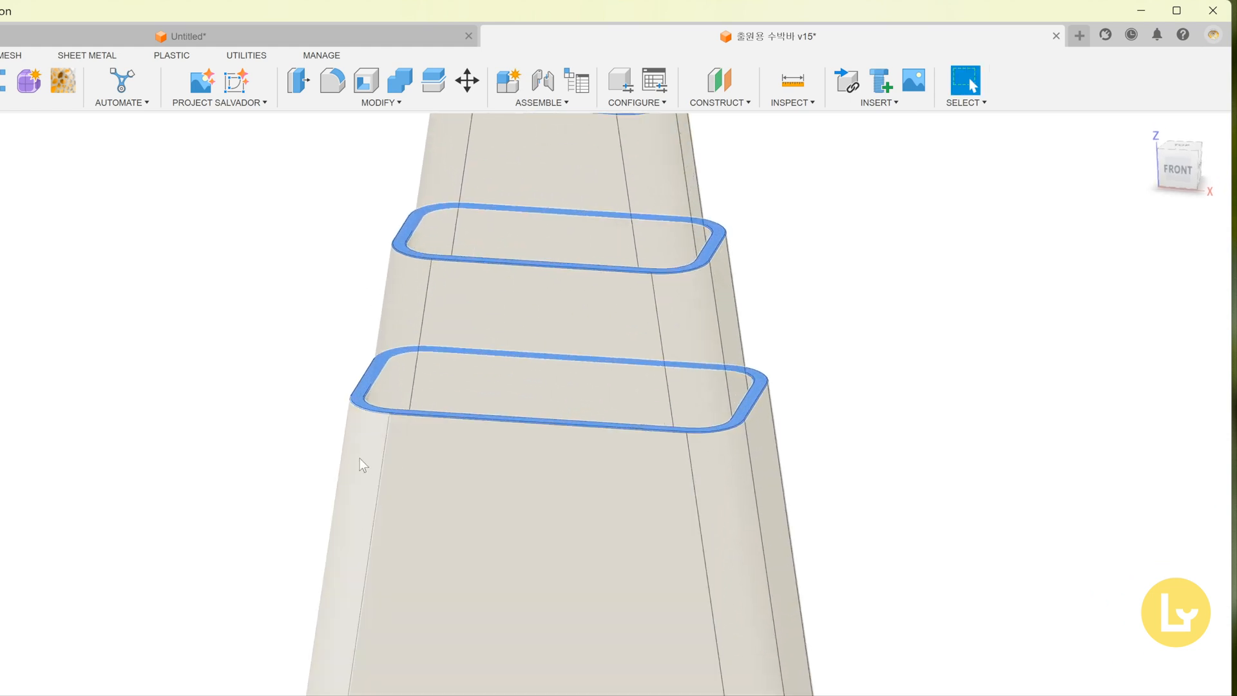
pyautogui.scroll(-3, 412, 541)
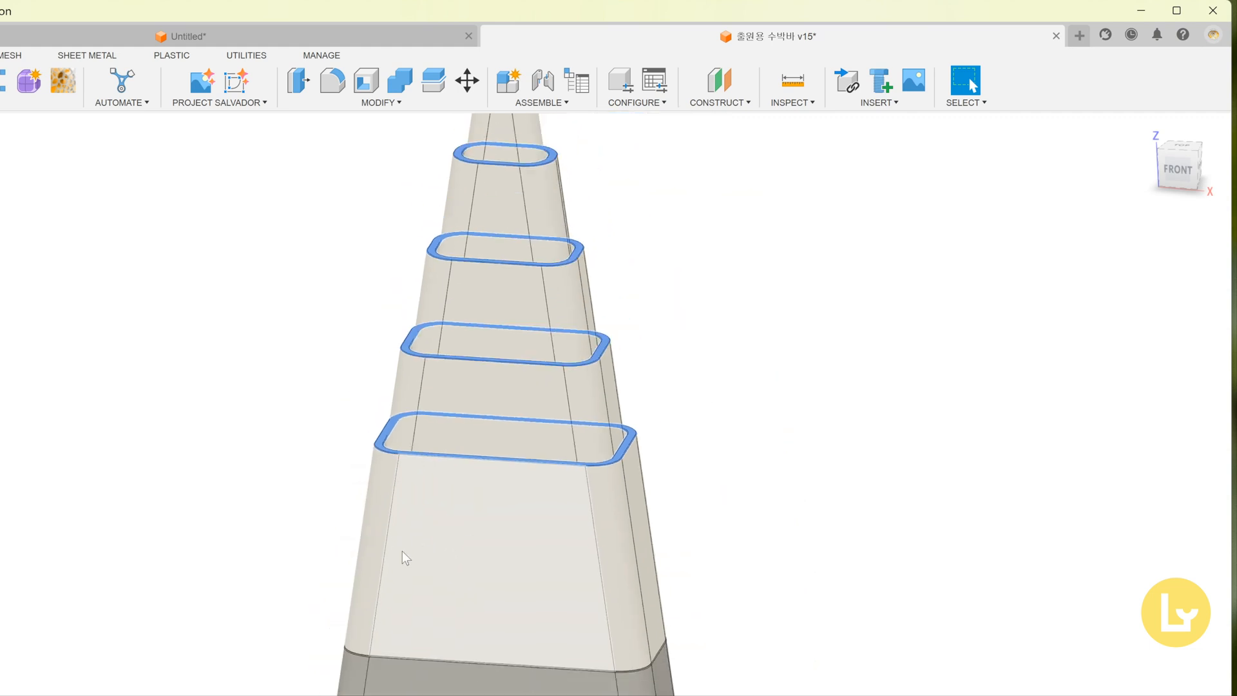
pyautogui.moveTo(405, 558)
pyautogui.keyDown('shift'); pyautogui.mouseDown(button='middle')
pyautogui.moveTo(395, 492)
pyautogui.moveTo(389, 569)
pyautogui.mouseUp(button='middle'); pyautogui.keyUp('shift')
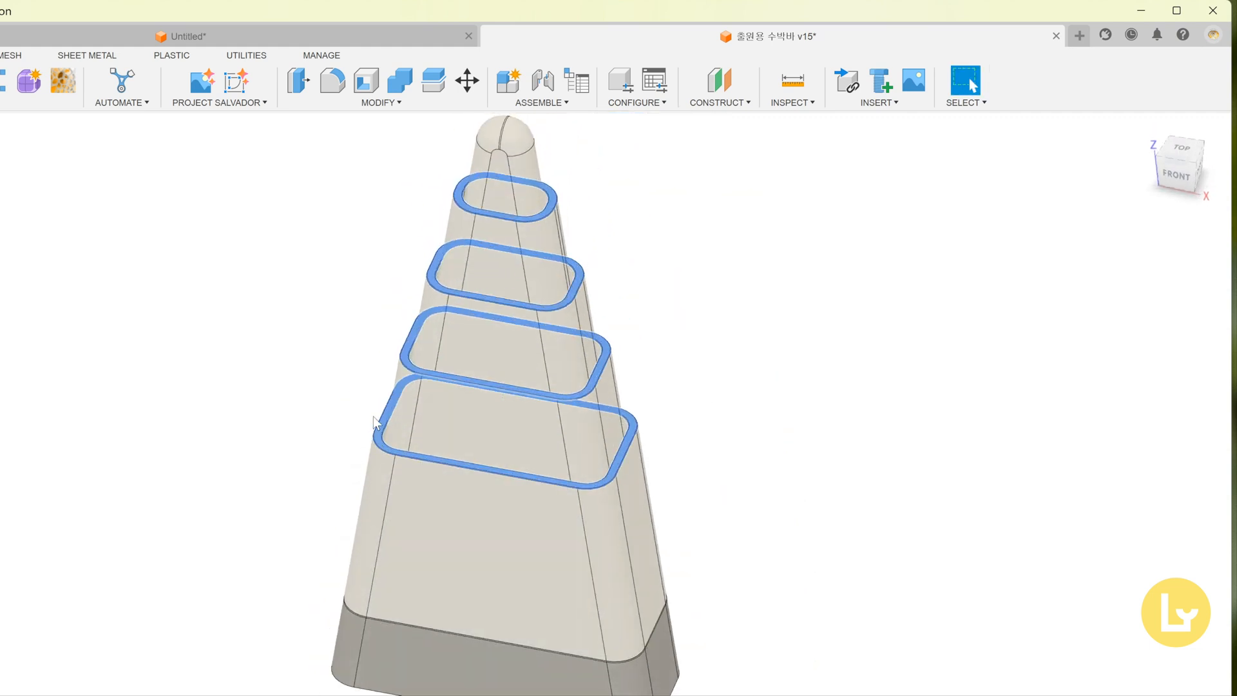
# Remove the flat upper rim faces at the four steps of the bar from the current selection.
pyautogui.scroll(-2, 348, 538)
pyautogui.scroll(3, 424, 381)
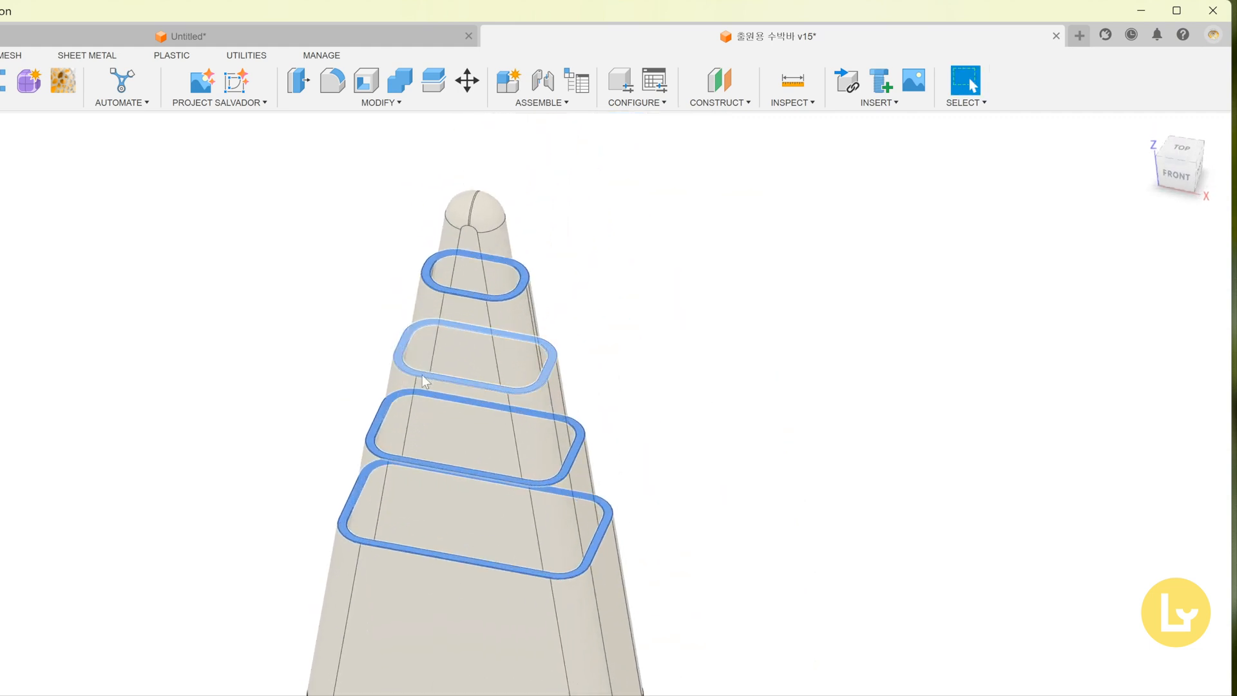
pyautogui.scroll(2, 422, 381)
pyautogui.scroll(1, 348, 529)
pyautogui.scroll(-2, 361, 414)
pyautogui.scroll(3, 361, 415)
pyautogui.scroll(-4, 349, 522)
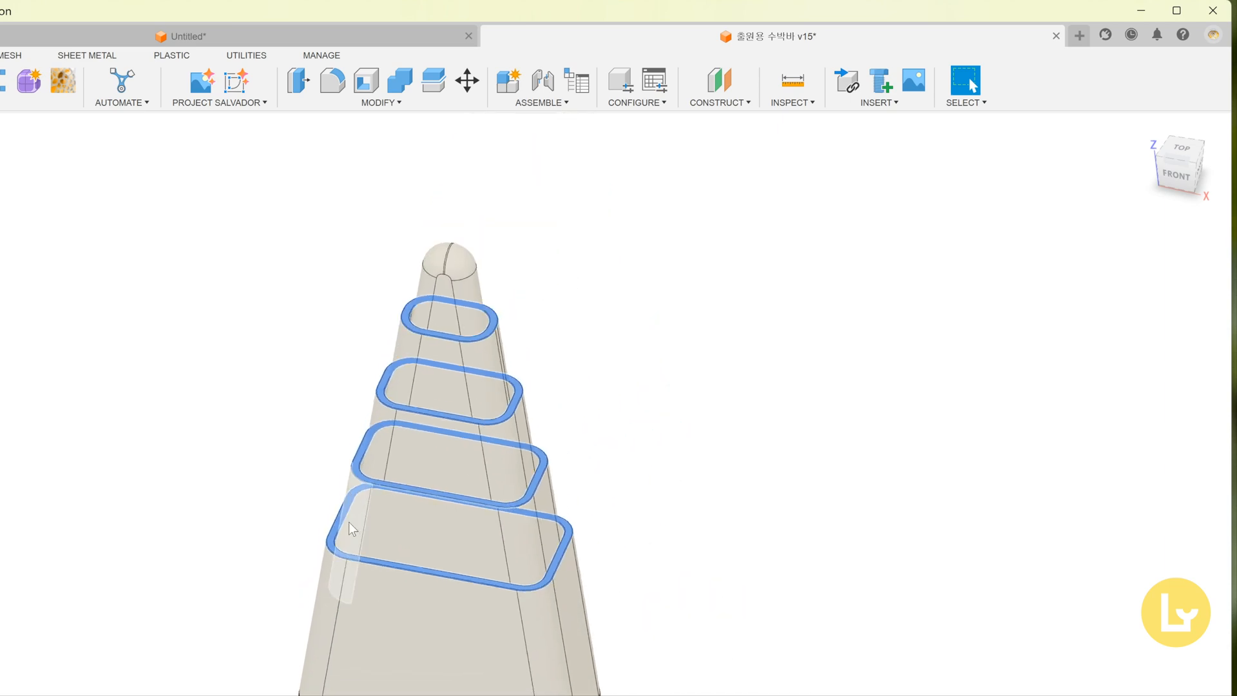
pyautogui.scroll(3, 350, 529)
pyautogui.scroll(-3, 332, 555)
pyautogui.scroll(4, 359, 511)
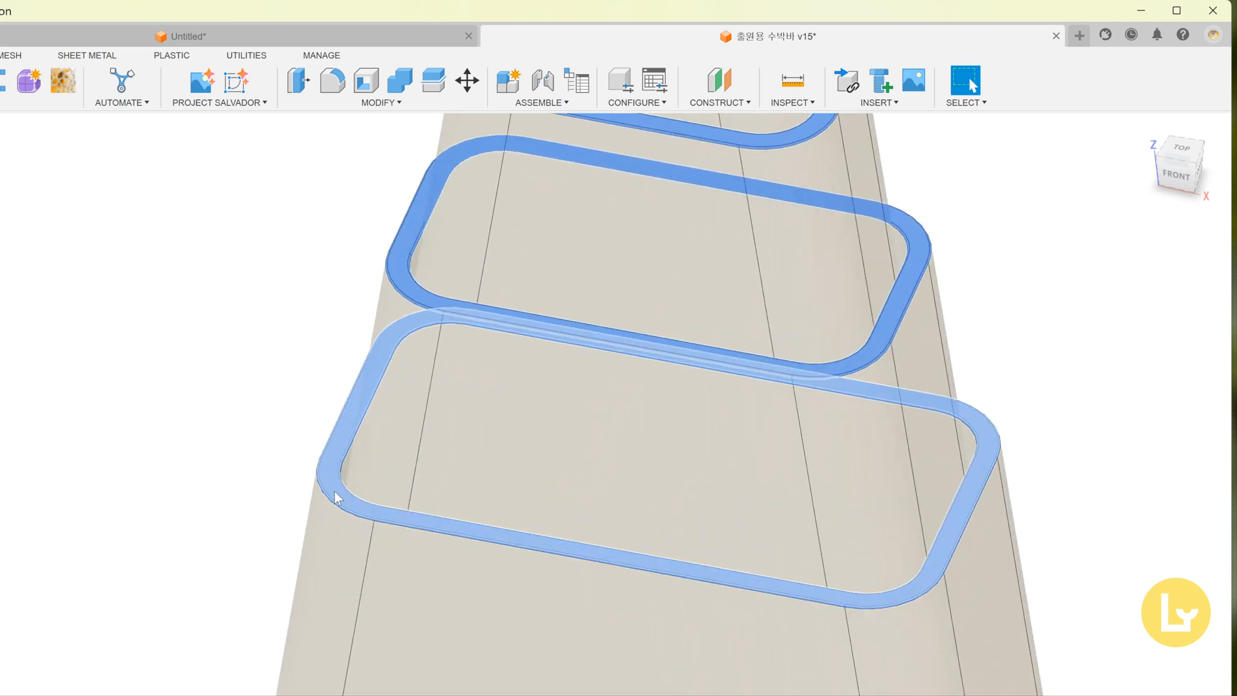
pyautogui.keyDown('ctrl'); pyautogui.click(334, 492); pyautogui.keyUp('ctrl')
pyautogui.keyDown('ctrl'); pyautogui.click(403, 267); pyautogui.keyUp('ctrl')
pyautogui.scroll(-3, 436, 553)
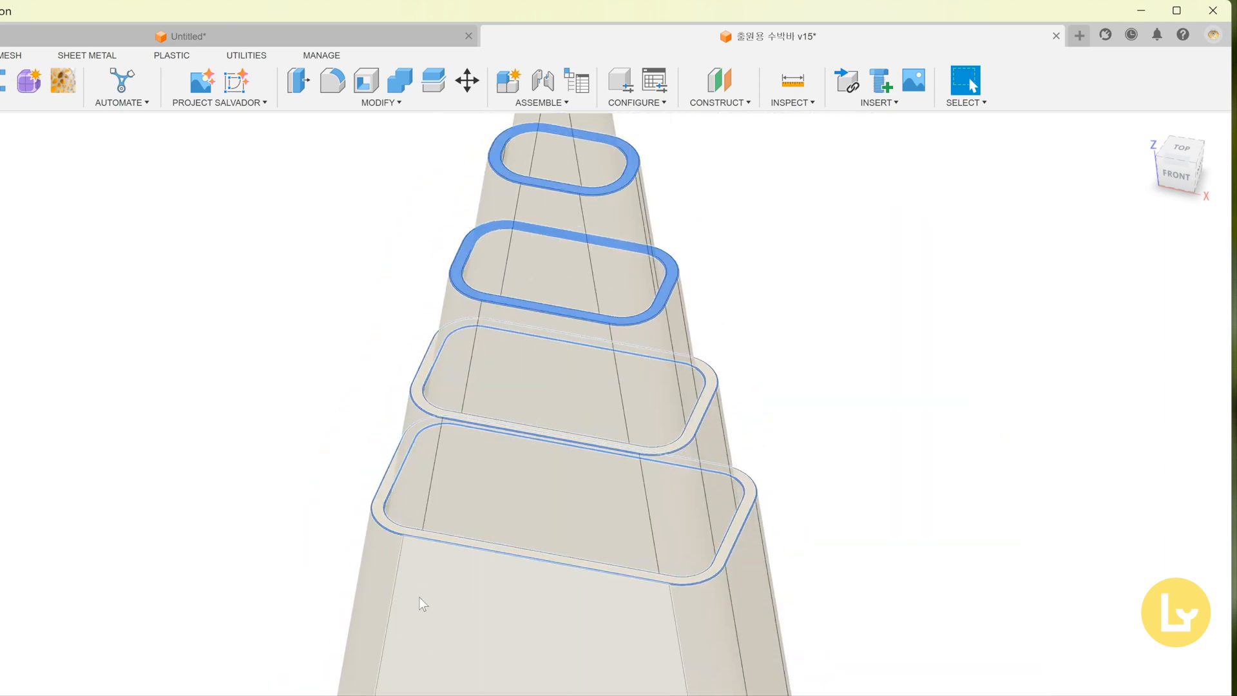
pyautogui.scroll(3, 413, 541)
pyautogui.scroll(-3, 416, 524)
pyautogui.scroll(2, 433, 315)
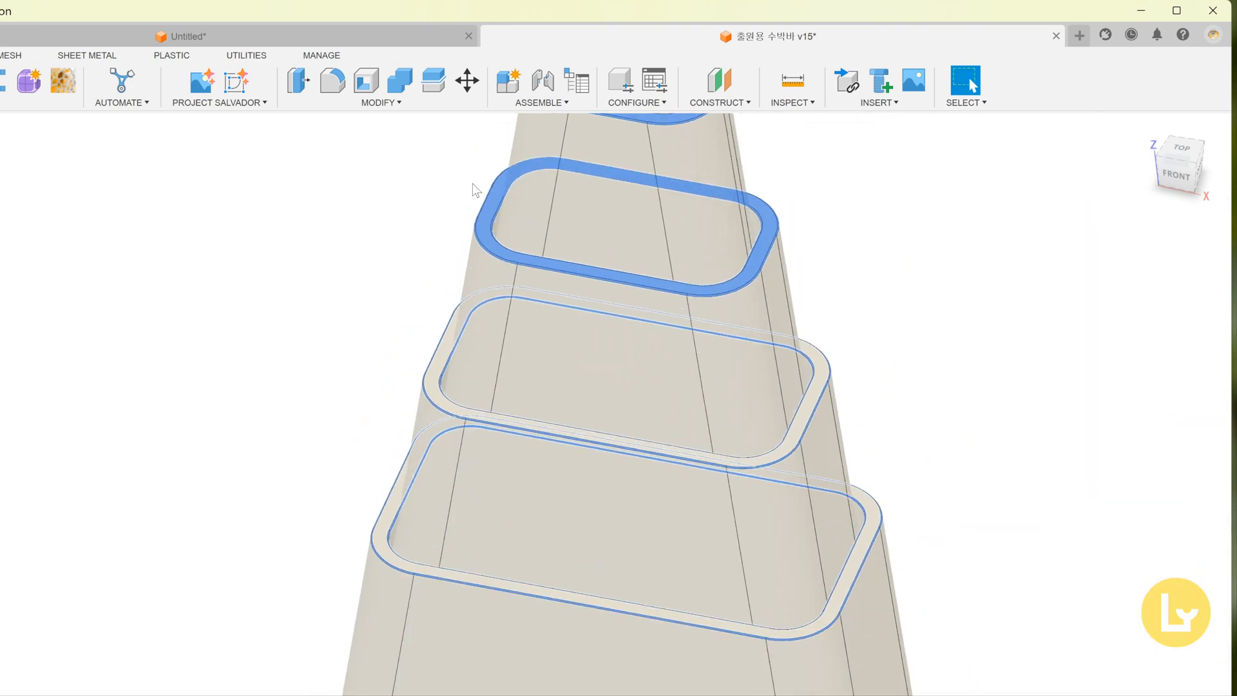
pyautogui.scroll(-5, 494, 243)
pyautogui.scroll(5, 474, 274)
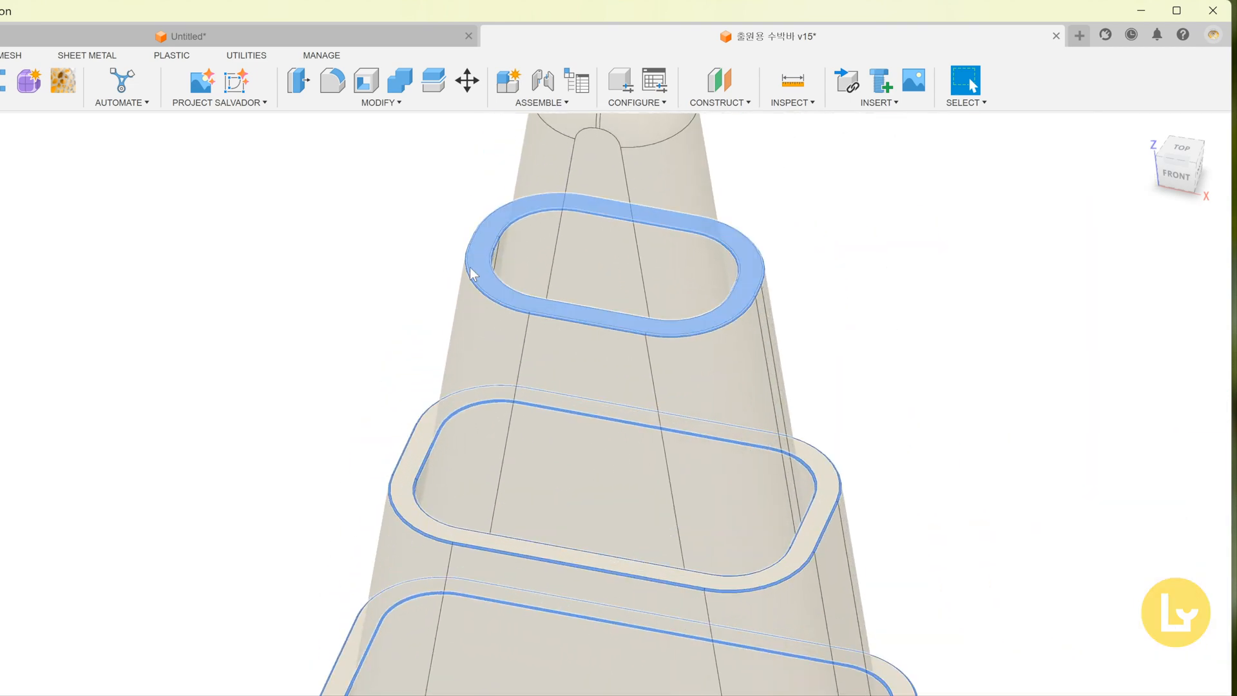
pyautogui.keyDown('ctrl'); pyautogui.click(473, 274); pyautogui.keyUp('ctrl')
pyautogui.scroll(-5, 257, 534)
pyautogui.scroll(5, 242, 520)
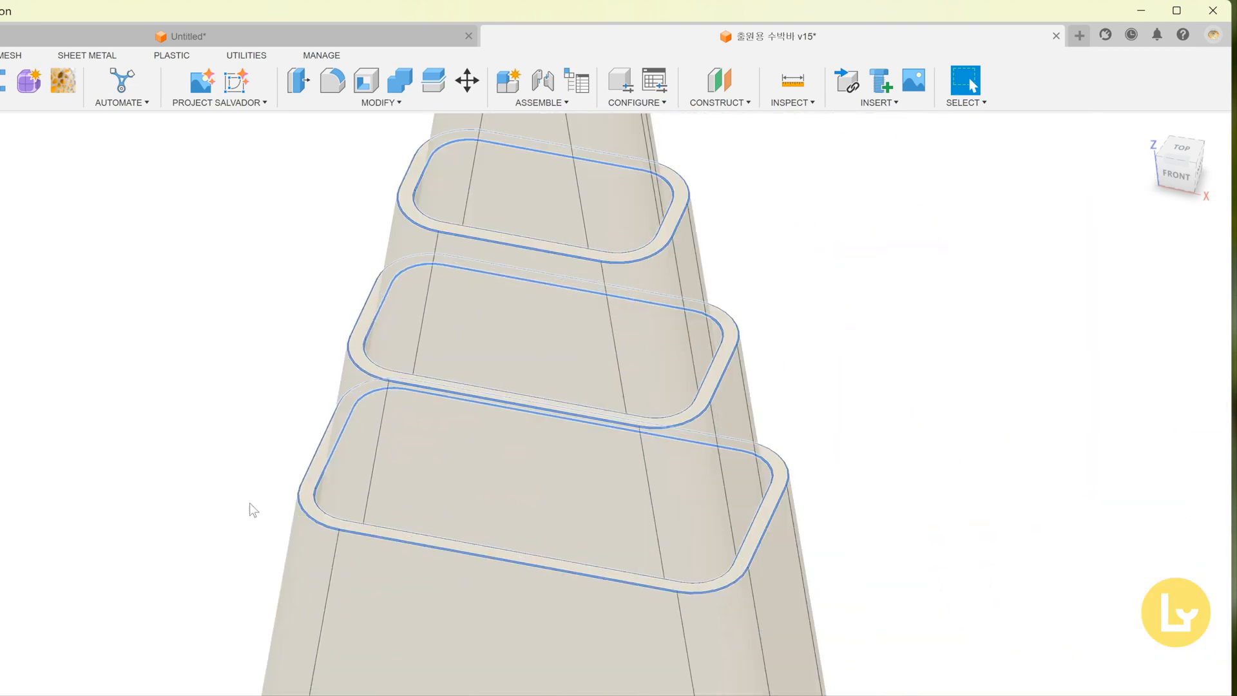
pyautogui.click(299, 506)
pyautogui.keyDown('ctrl'); pyautogui.click(309, 508); pyautogui.keyUp('ctrl')
# Duplicate the Paint - Enamel Glossy (Grey) appearance and darken the copy's colour to RGB 49, 49, 49.
pyautogui.press('a')
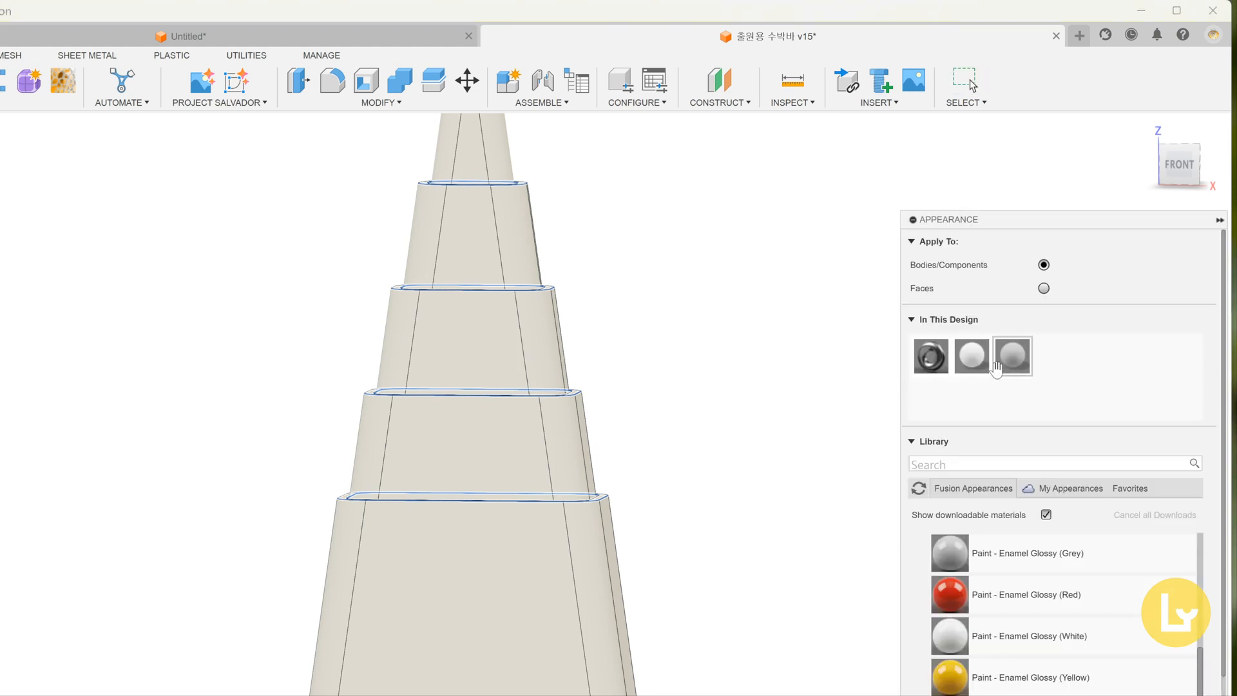
pyautogui.rightClick(1022, 358)
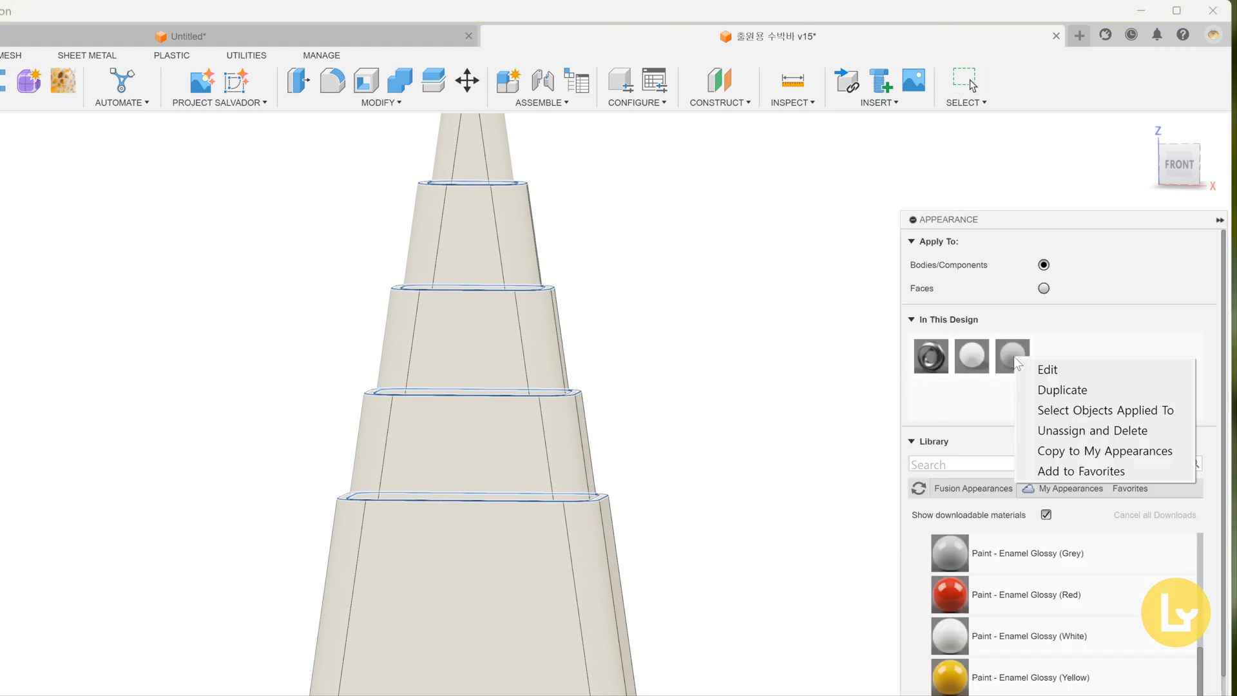
pyautogui.click(1063, 395)
pyautogui.doubleClick(1053, 356)
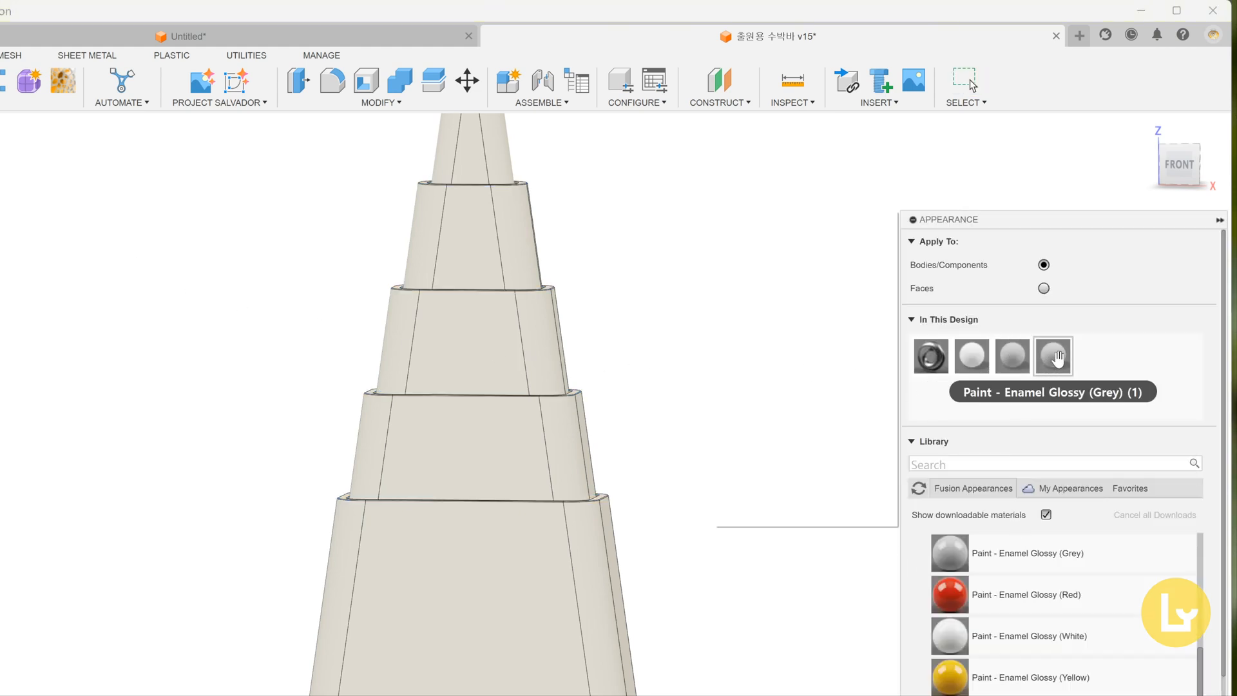
pyautogui.moveTo(900, 367); pyautogui.dragTo(909, 377)
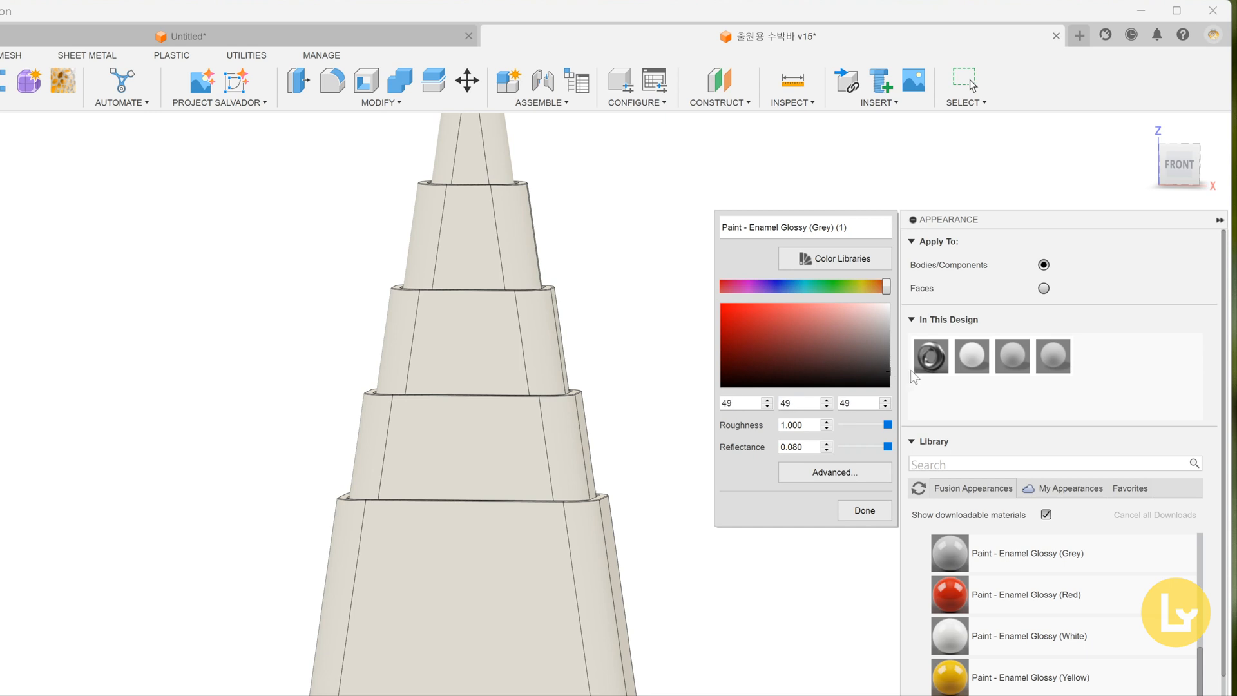
pyautogui.click(918, 363)
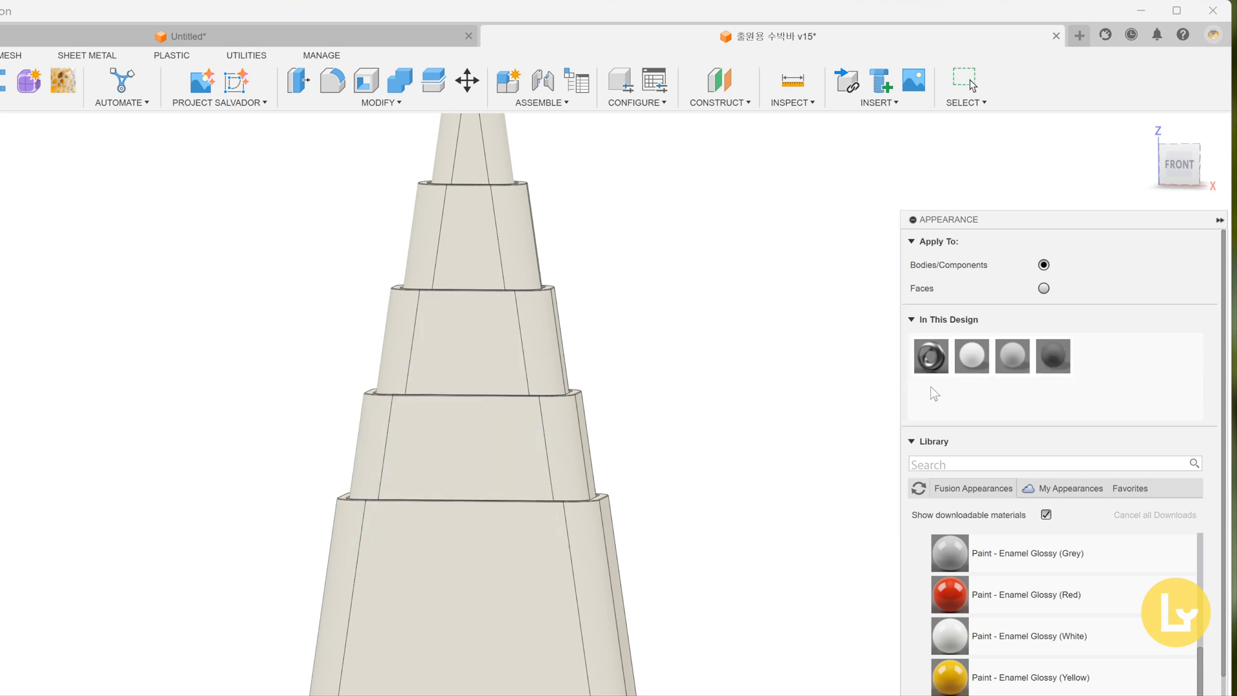
# Show the bar straight from the front and window-select the flat rim faces at all four steps.
pyautogui.click(1180, 165)
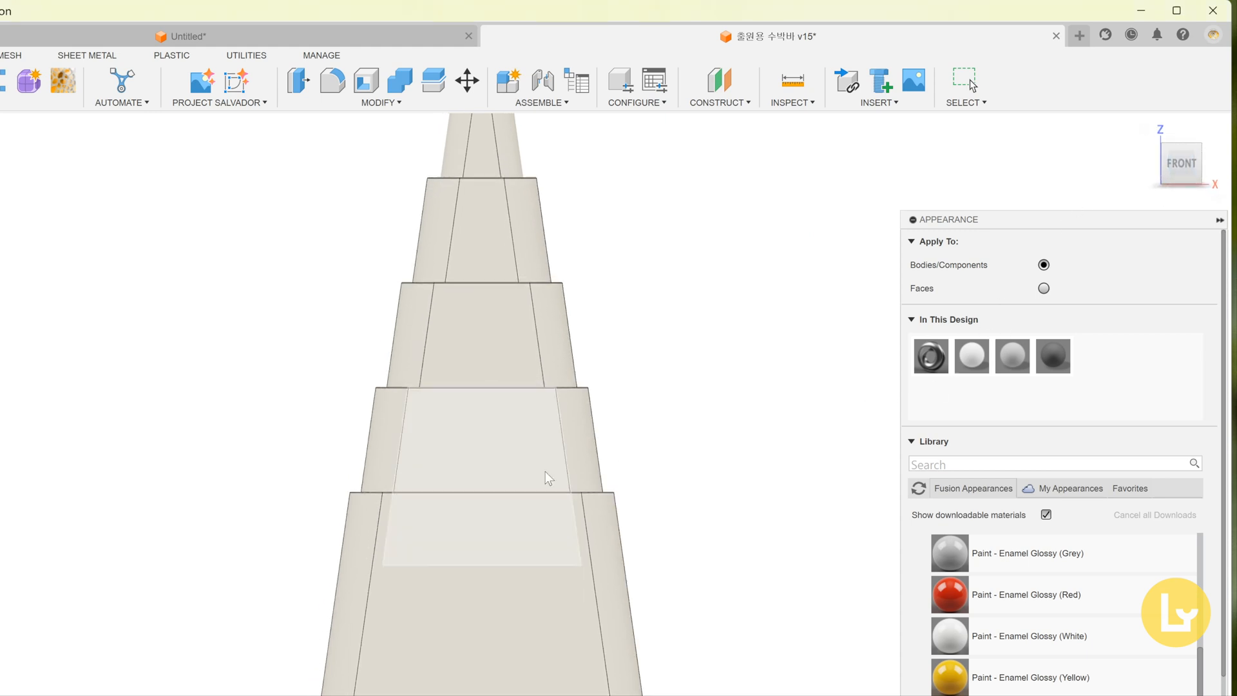
pyautogui.press('Escape')
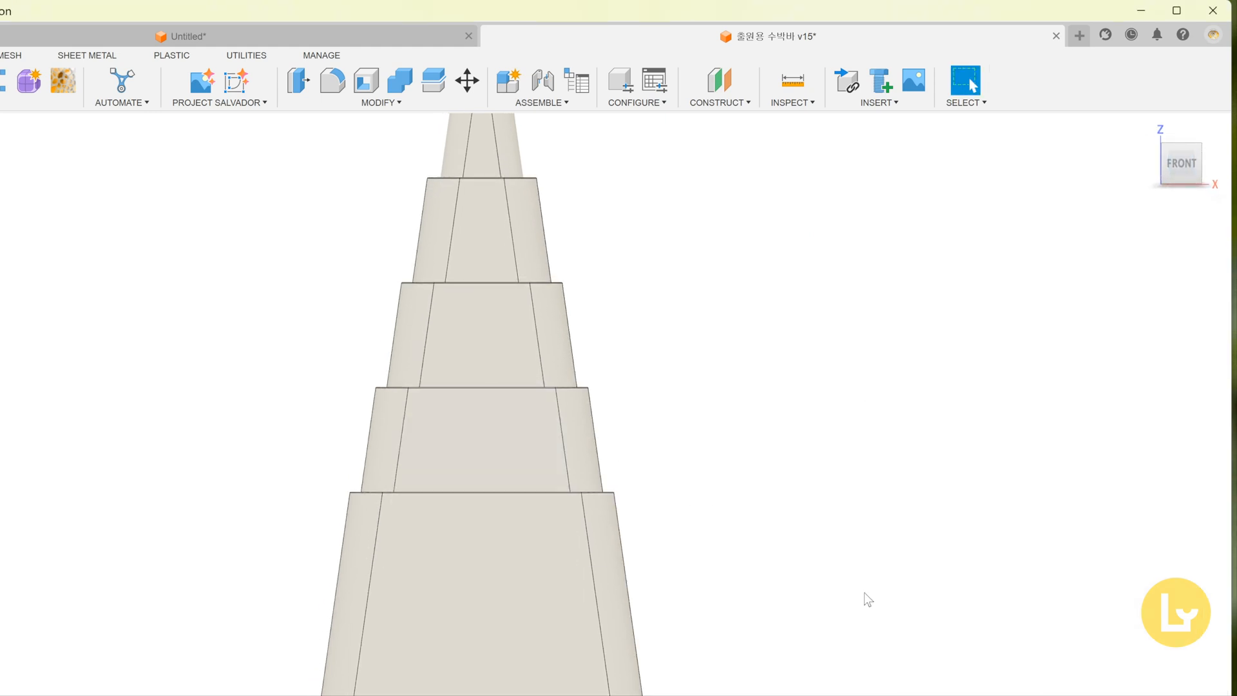
pyautogui.moveTo(248, 468); pyautogui.dragTo(759, 515)
pyautogui.moveTo(302, 374); pyautogui.dragTo(674, 406)
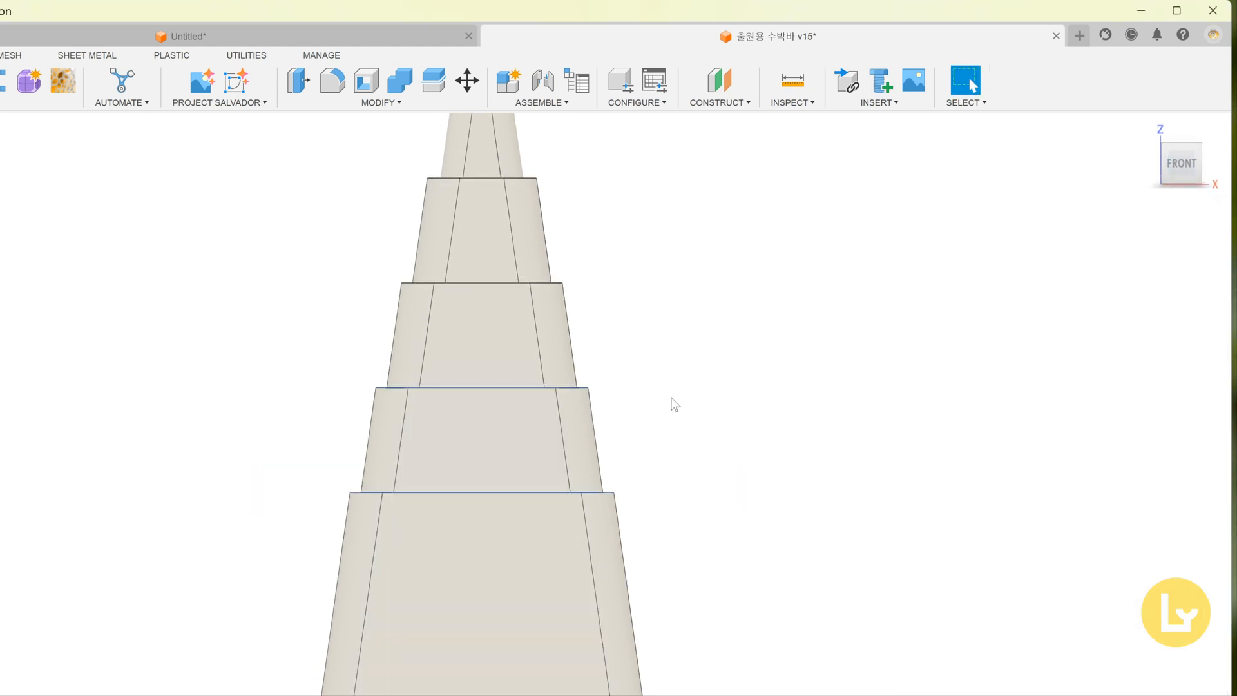
pyautogui.moveTo(312, 239); pyautogui.dragTo(600, 318)
pyautogui.moveTo(395, 159); pyautogui.dragTo(609, 219)
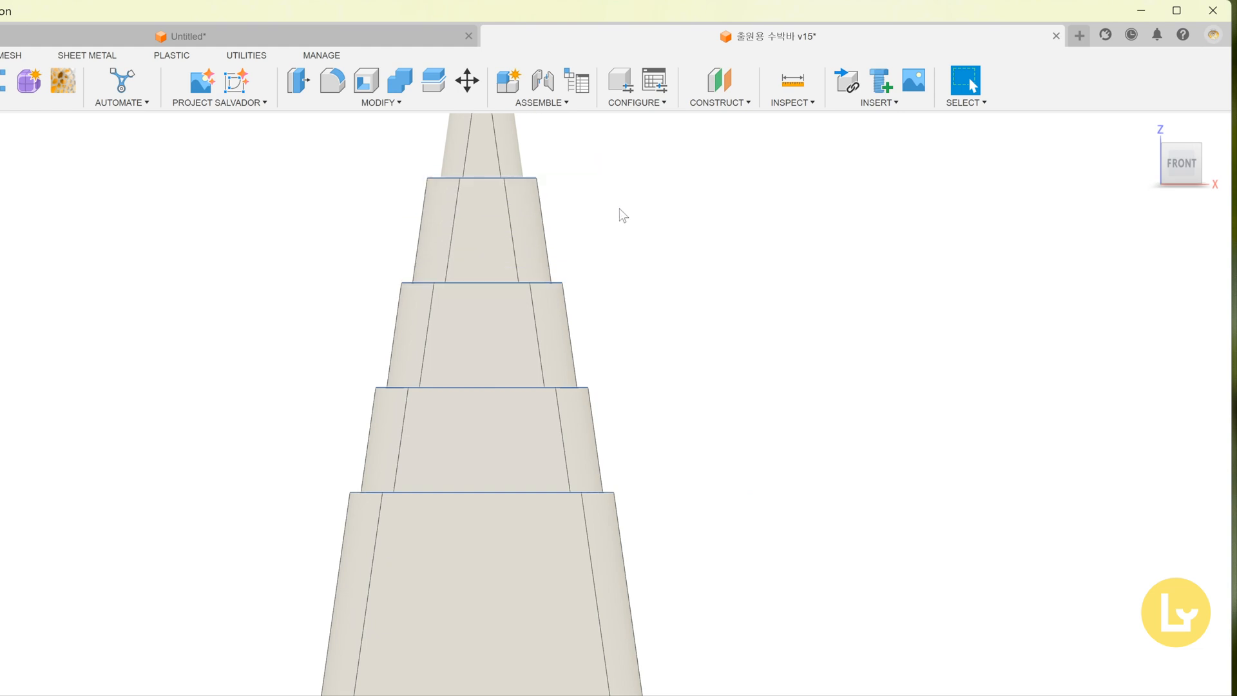
# Apply the Paint - Enamel Glossy (Grey) (1) appearance to the selected rim faces of the four steps.
pyautogui.press('a')
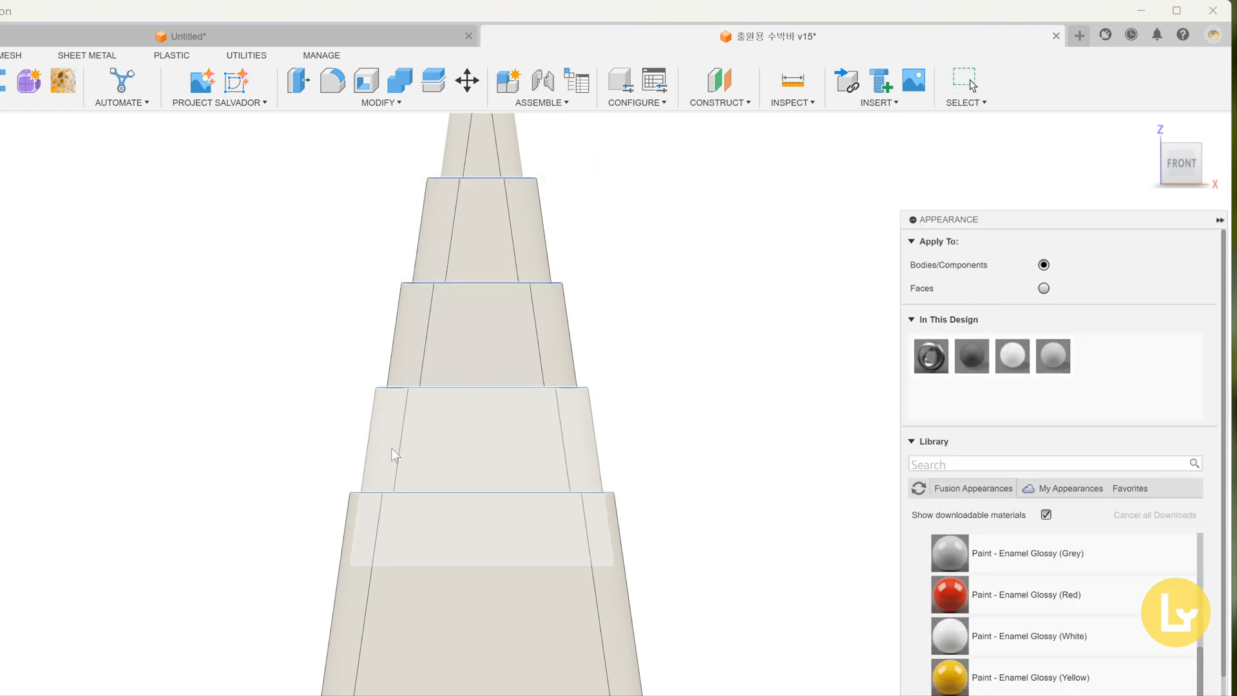
pyautogui.keyDown('shift'); pyautogui.moveTo(690, 449); pyautogui.dragTo(676, 485, button='middle'); pyautogui.keyUp('shift')
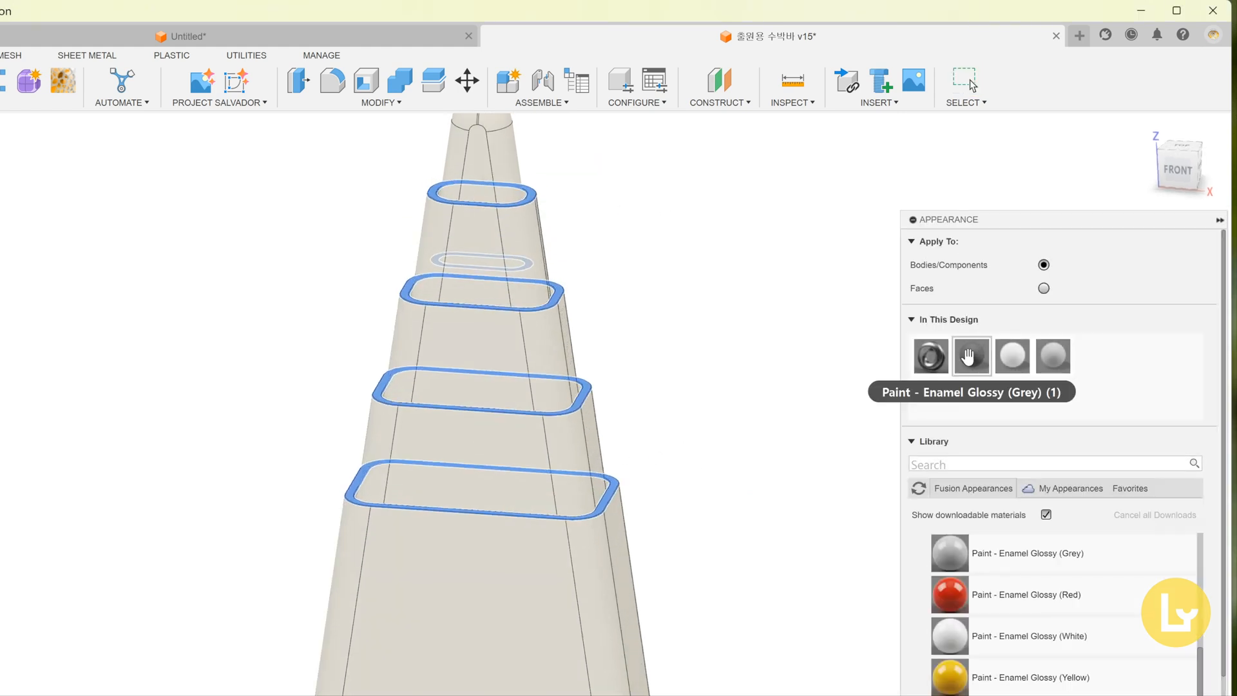
pyautogui.scroll(-3, 512, 553)
pyautogui.scroll(6, 515, 559)
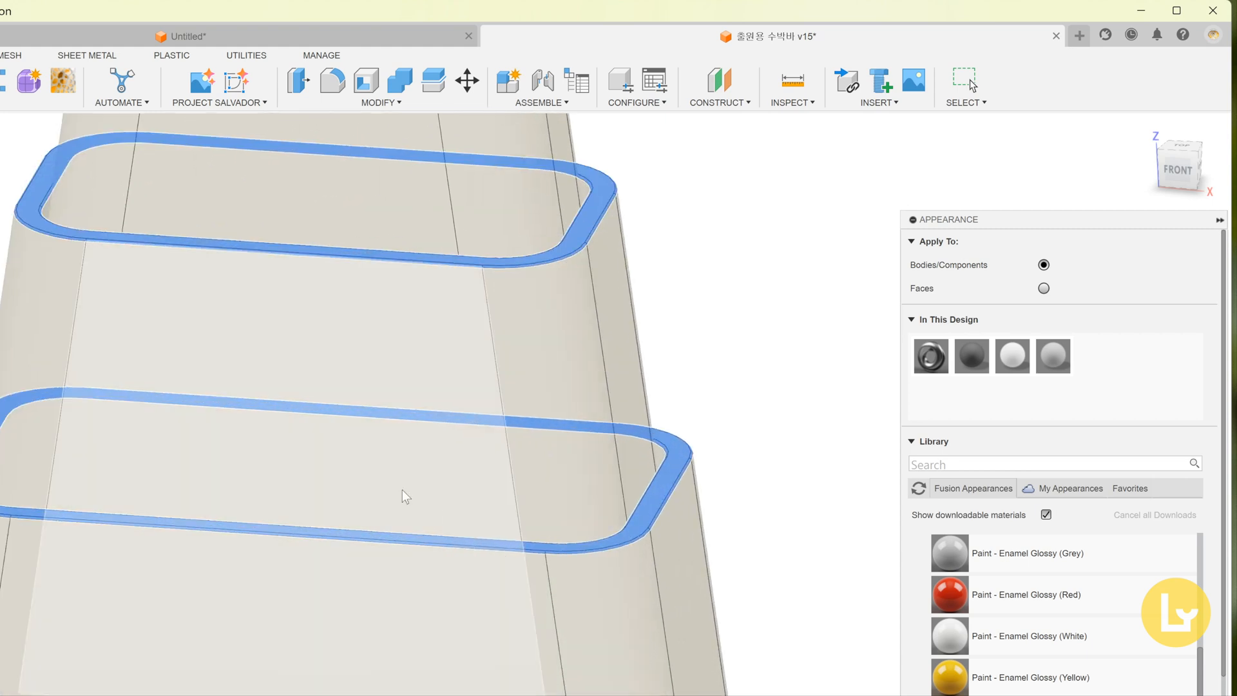
pyautogui.scroll(1, 770, 499)
pyautogui.scroll(-2, 791, 490)
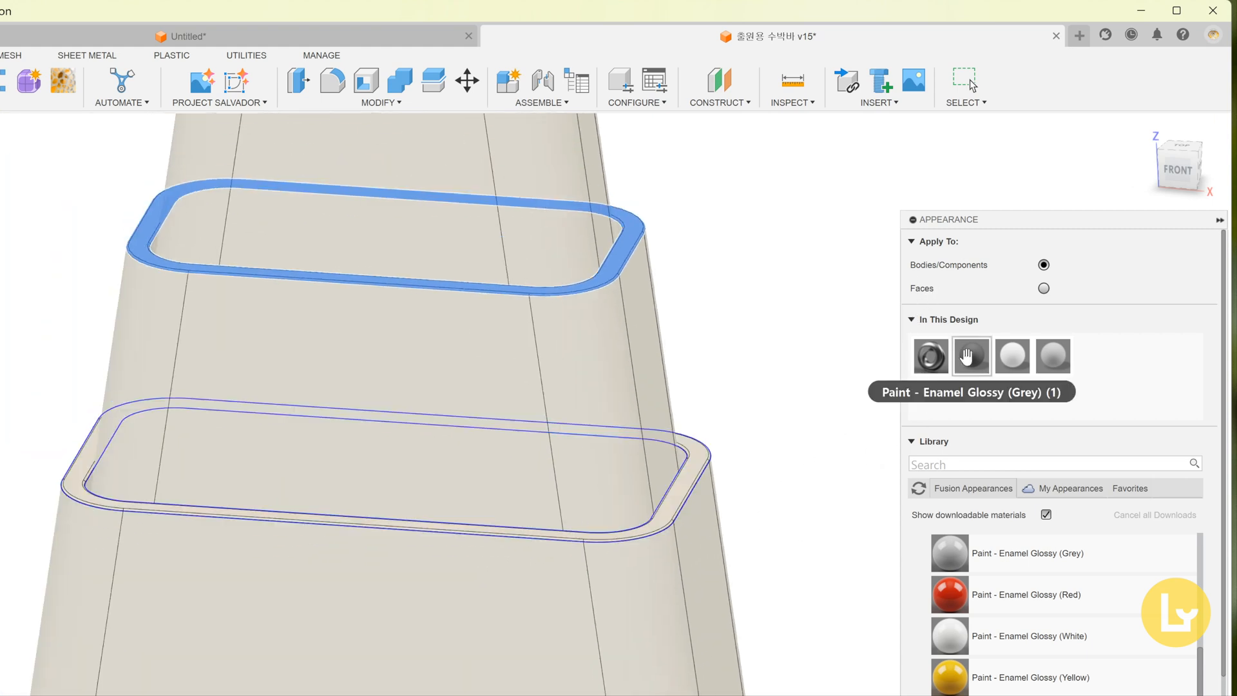
pyautogui.moveTo(972, 356)
pyautogui.mouseDown()
pyautogui.moveTo(817, 381)
pyautogui.moveTo(566, 230)
pyautogui.moveTo(625, 236)
pyautogui.moveTo(666, 216)
pyautogui.moveTo(632, 229)
pyautogui.mouseUp()
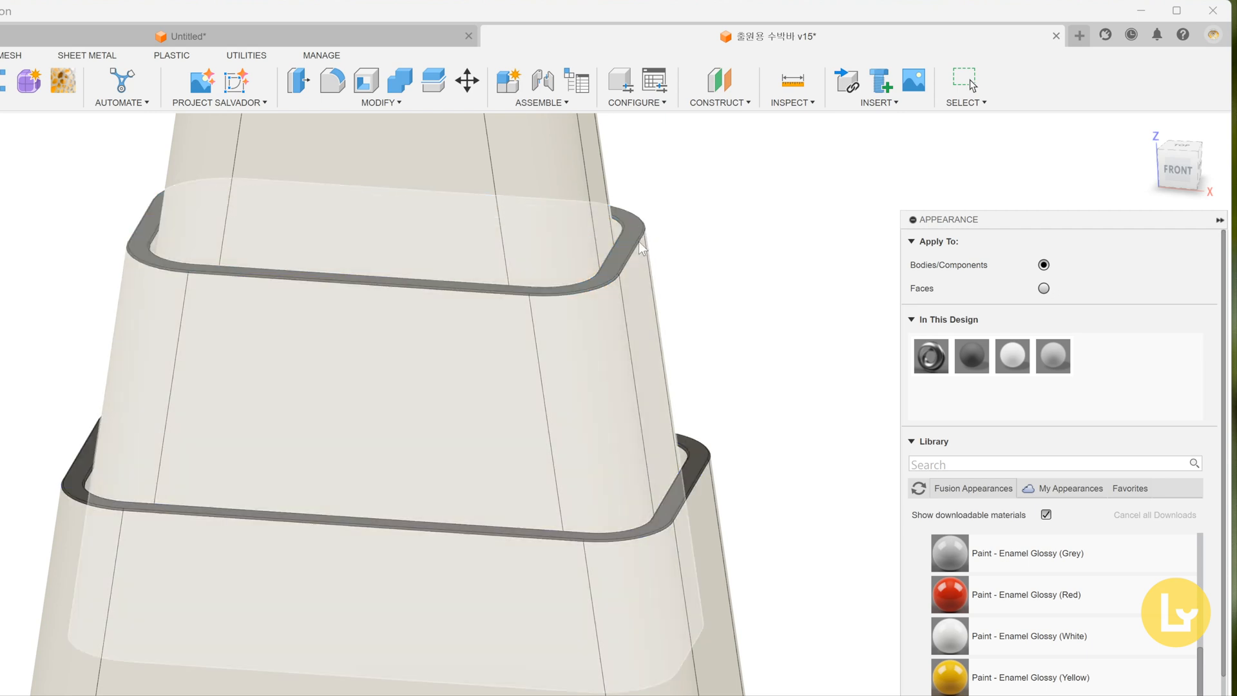
pyautogui.scroll(-5, 516, 561)
pyautogui.scroll(5, 644, 566)
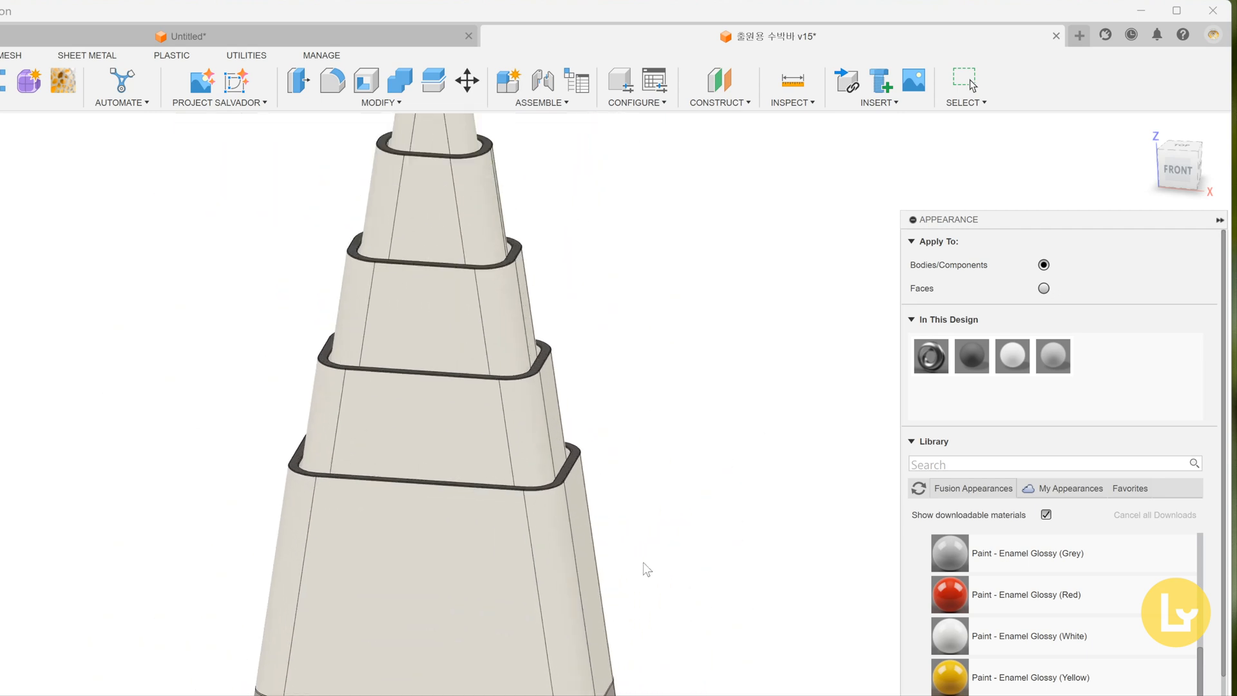
pyautogui.press('Escape')
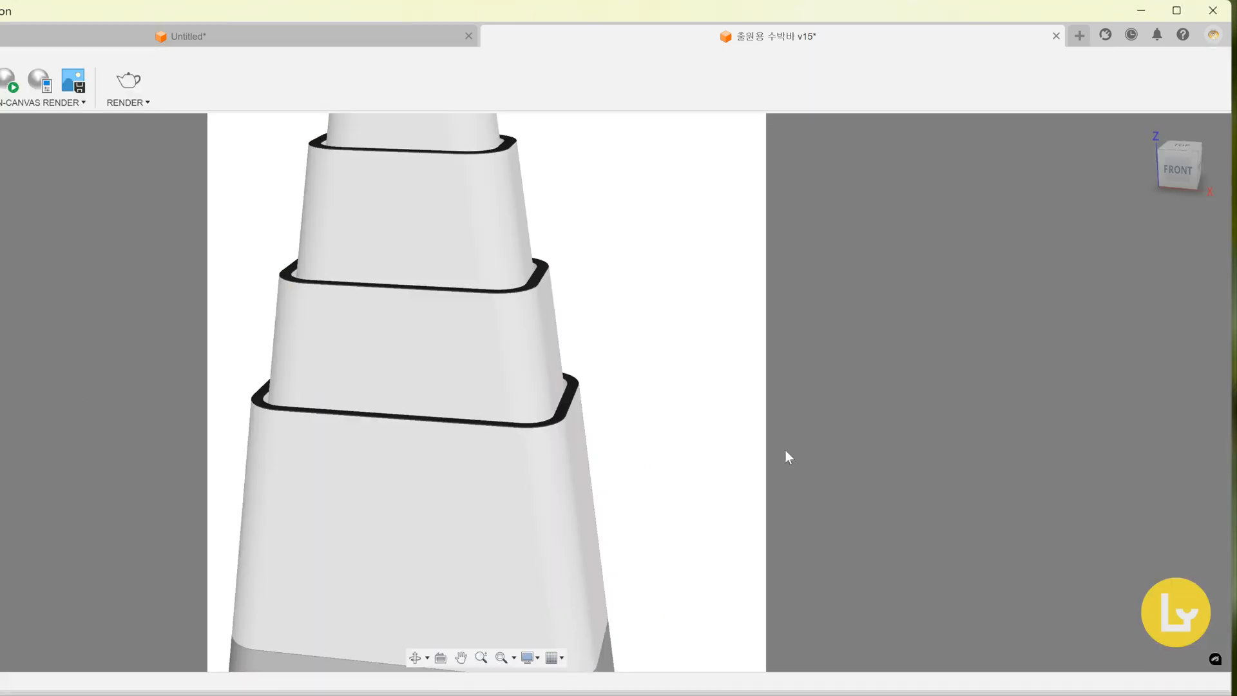
# Set the scene camera to Orthographic for the three-quarter view from below and start an in-canvas render of it.
pyautogui.scroll(-3, 789, 457)
pyautogui.keyDown('shift'); pyautogui.moveTo(788, 457); pyautogui.dragTo(696, 328, button='middle'); pyautogui.keyUp('shift')
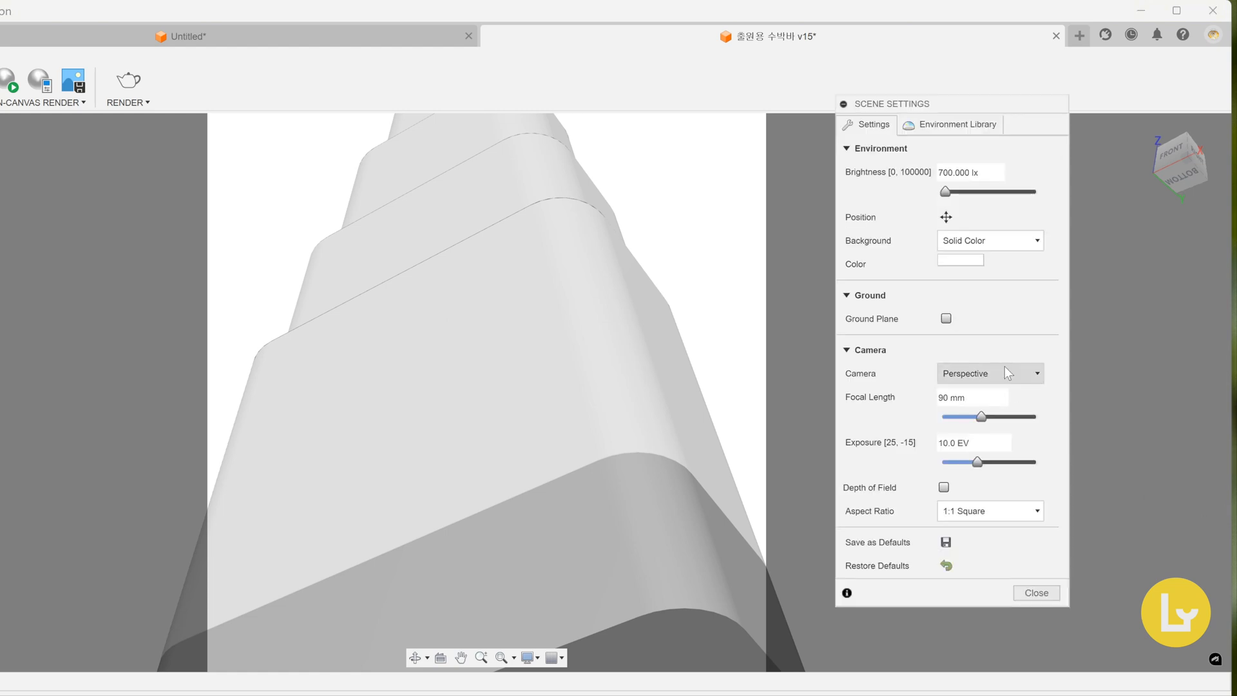
pyautogui.click(1005, 373)
pyautogui.click(977, 394)
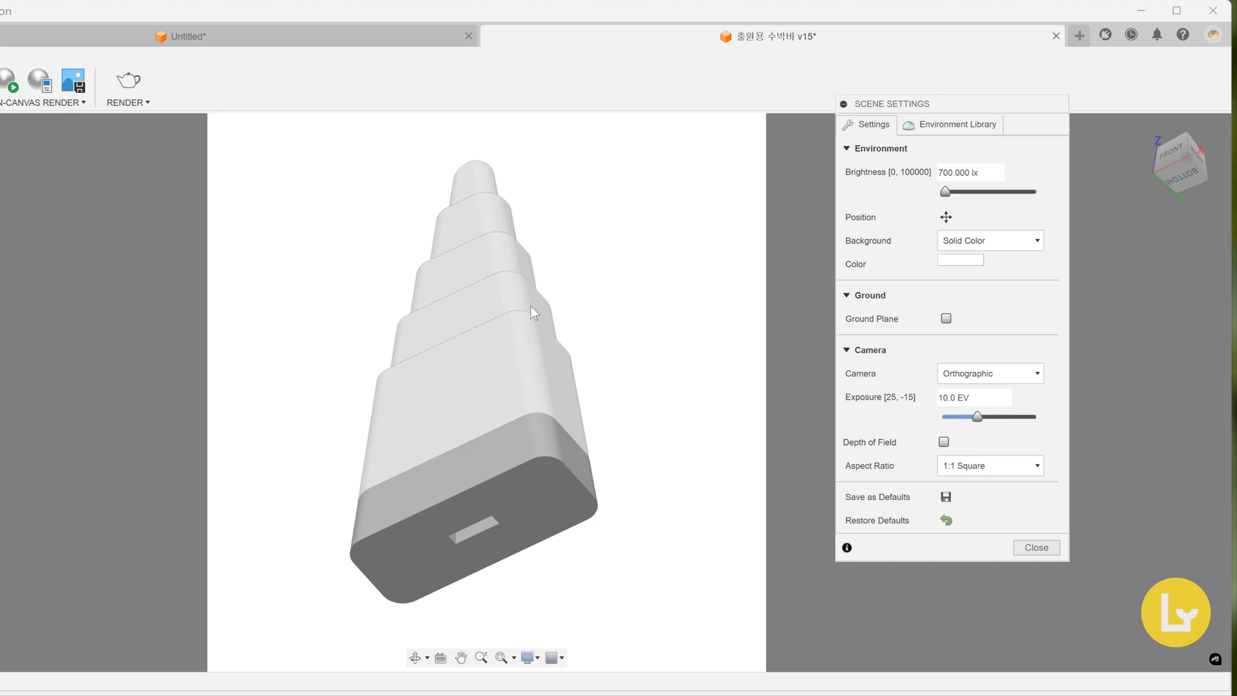
pyautogui.click(1035, 547)
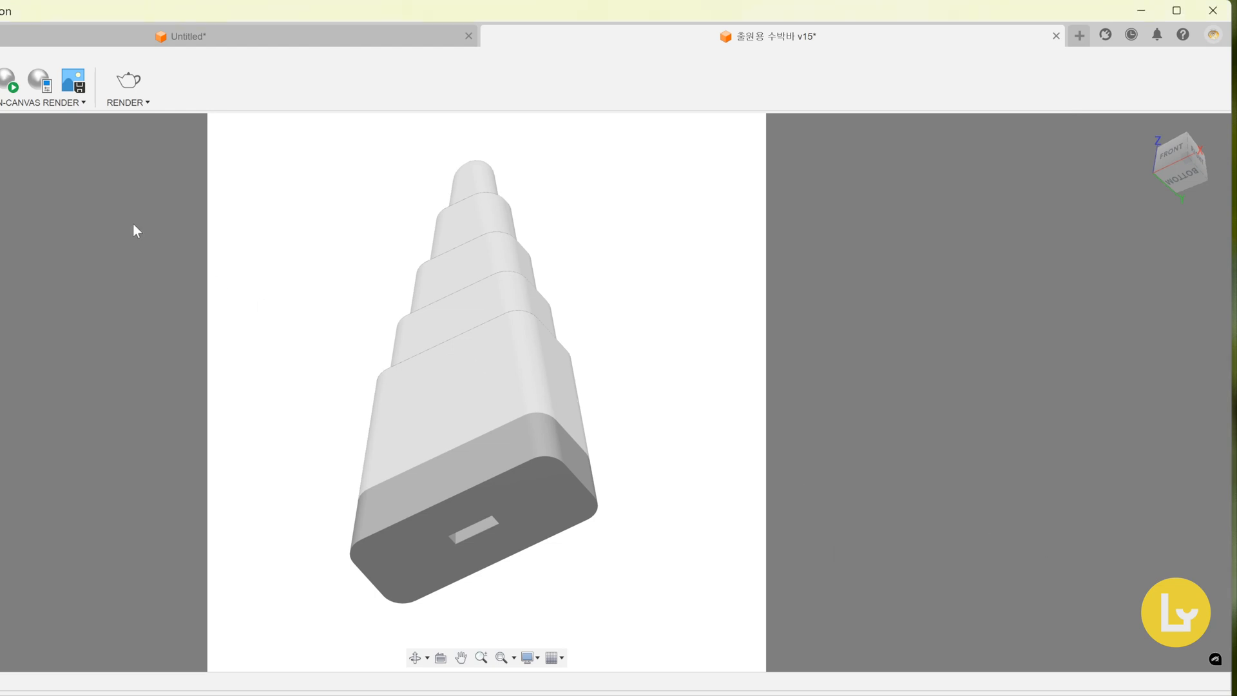
pyautogui.click(10, 82)
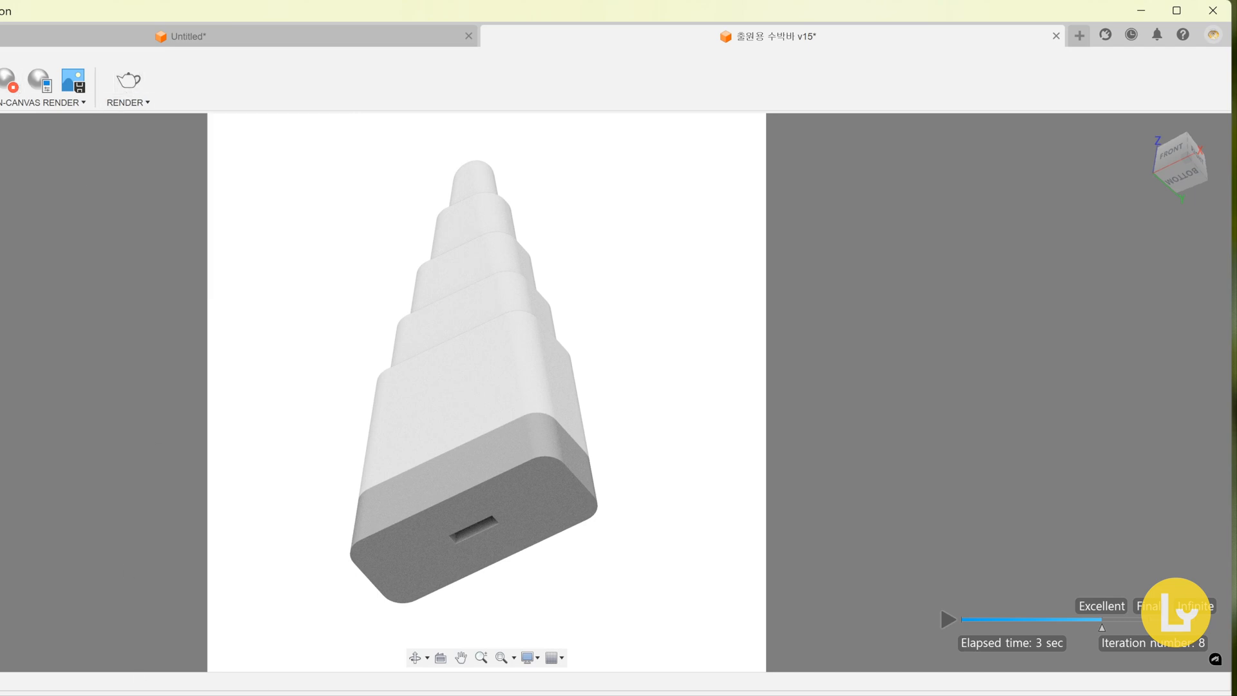
pyautogui.click(129, 85)
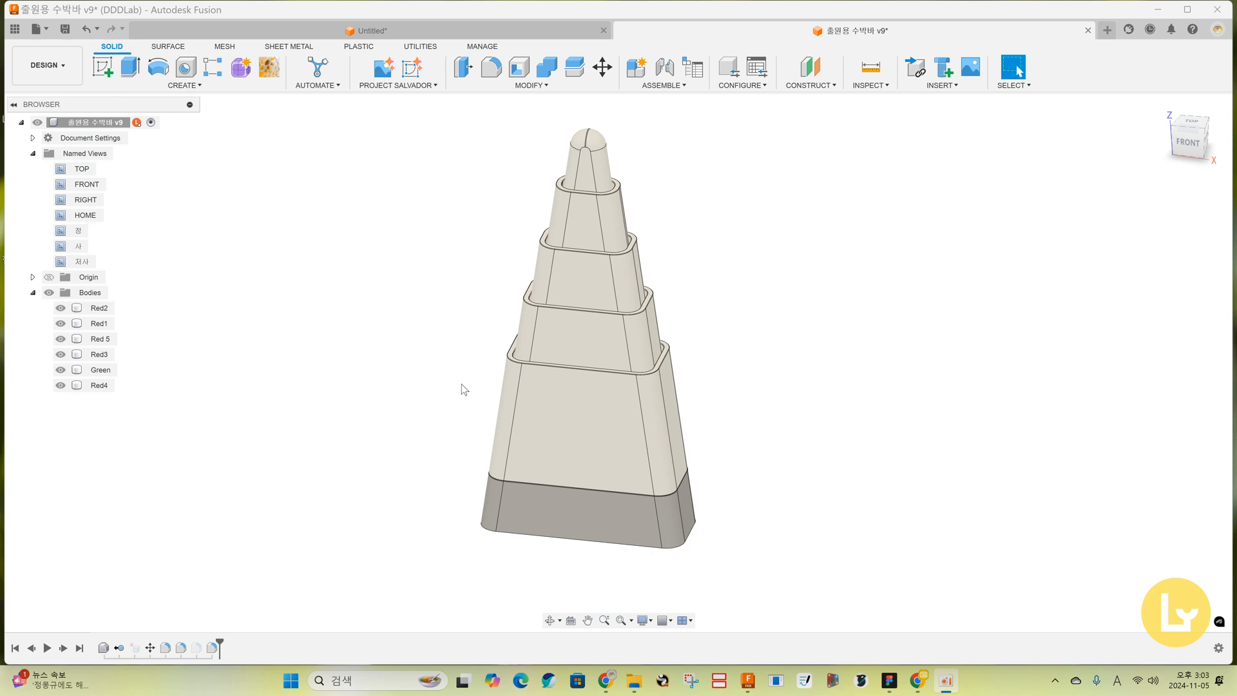
# Align the top rim face of body Red2 with the top rim face of body Red1.
pyautogui.click(531, 85)
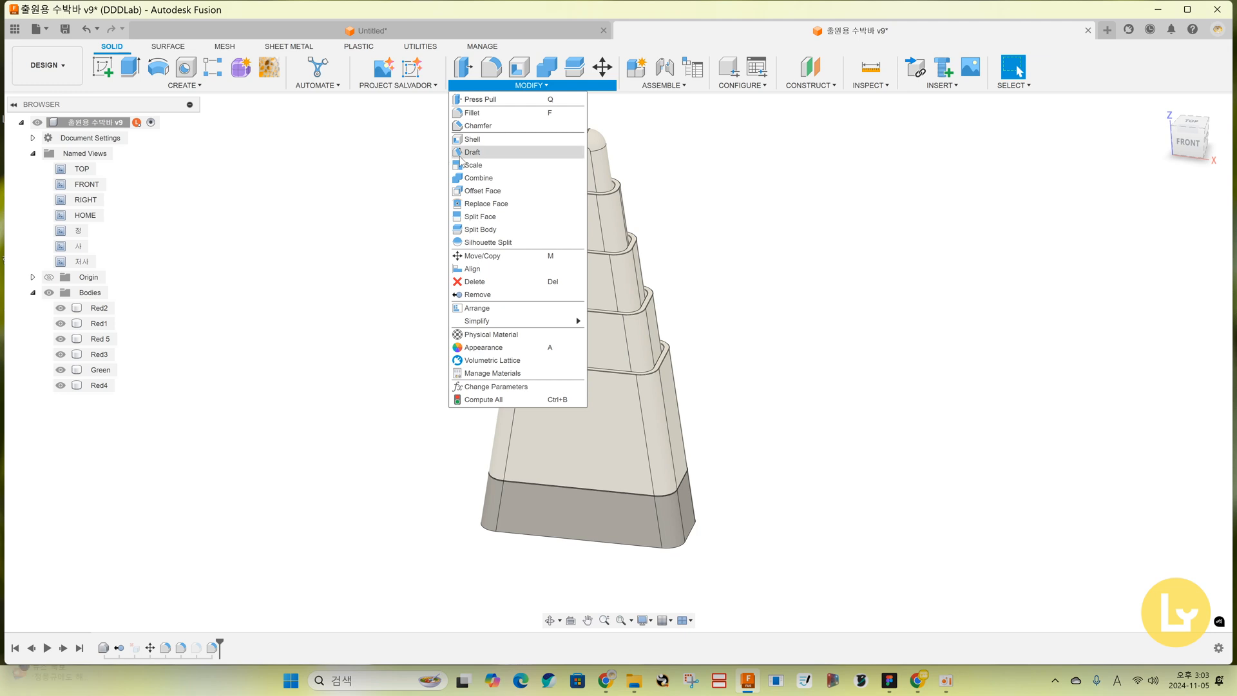
pyautogui.click(473, 268)
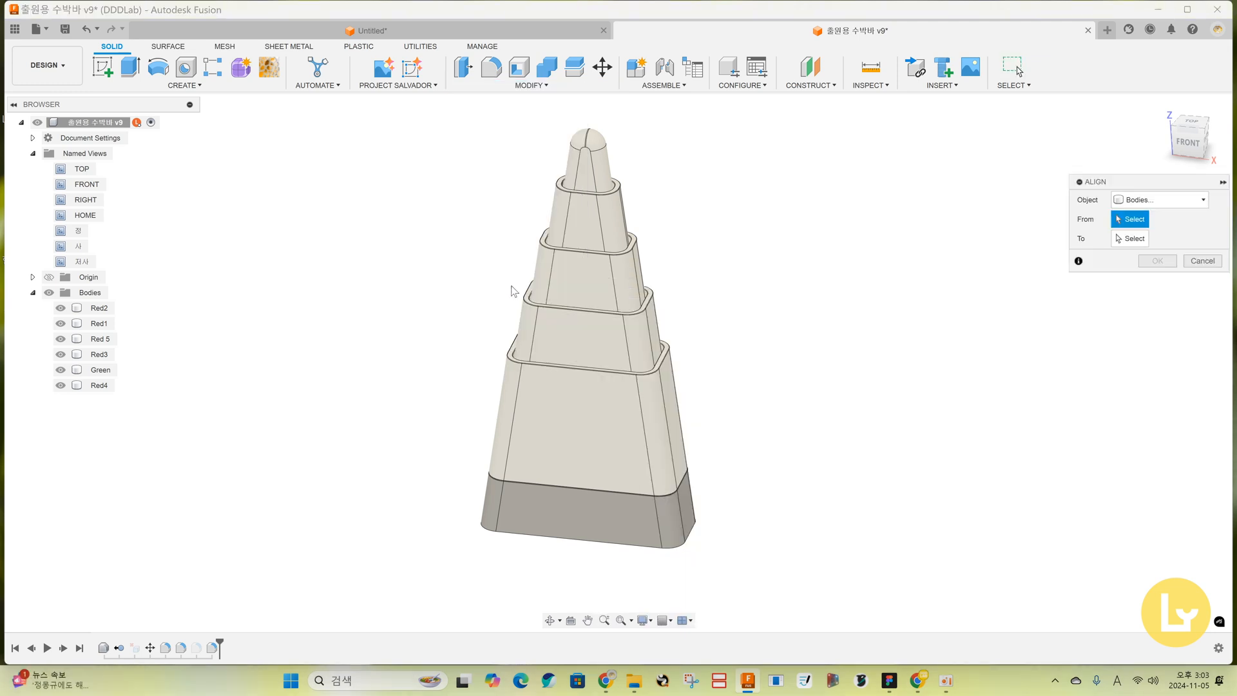
pyautogui.scroll(5, 677, 244)
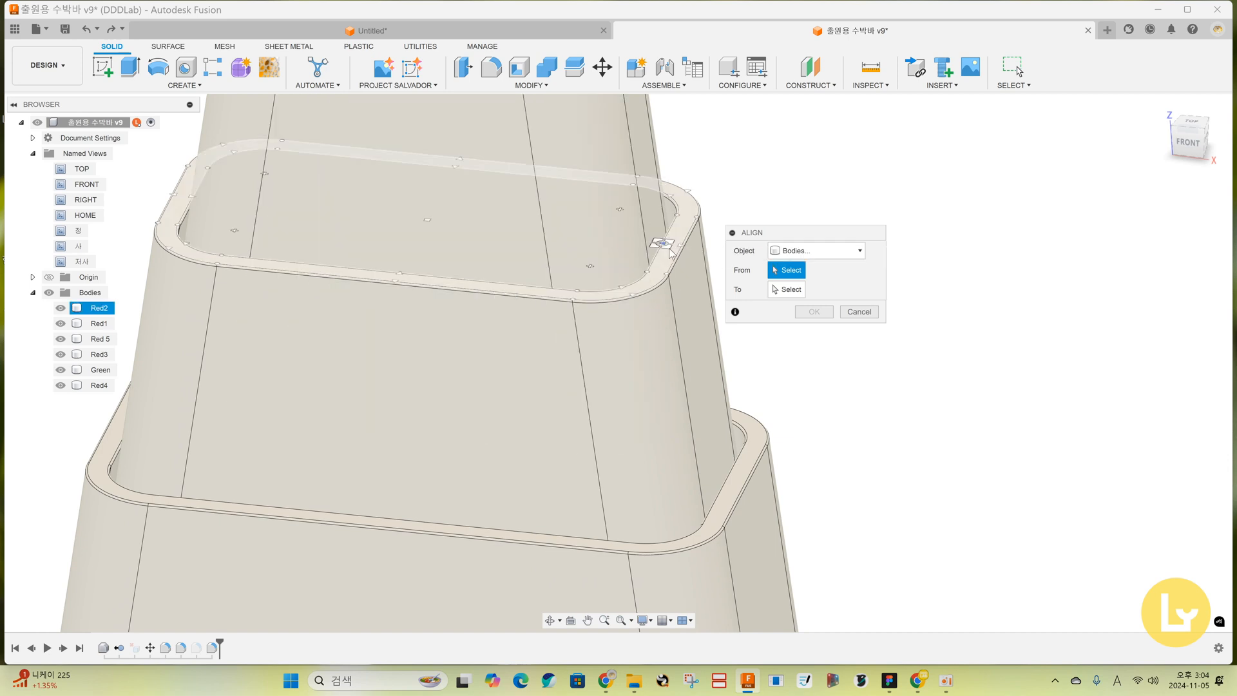
pyautogui.click(670, 255)
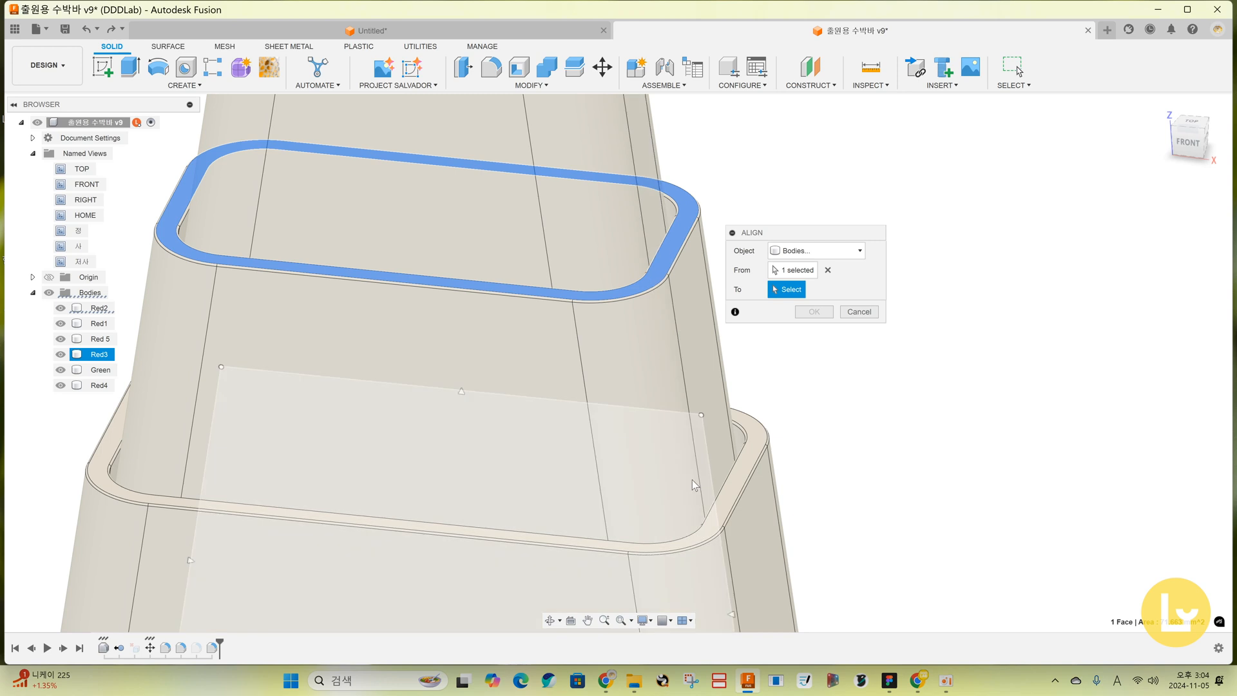
pyautogui.click(732, 496)
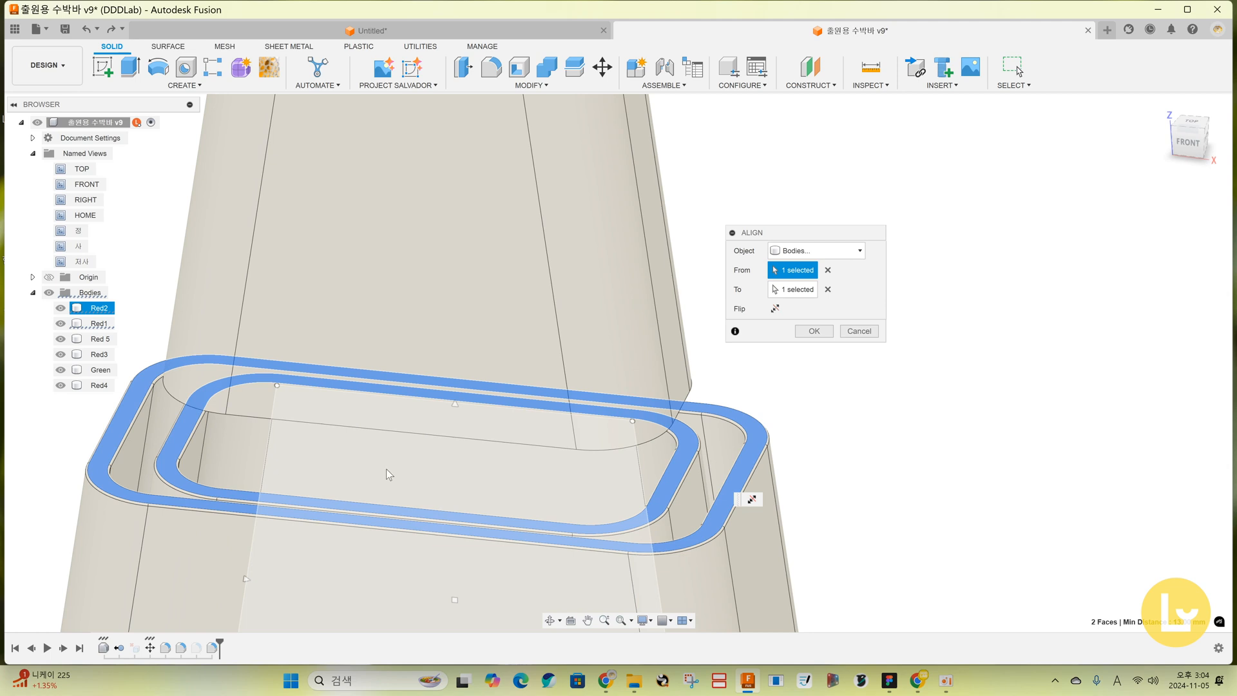
pyautogui.scroll(-5, 560, 493)
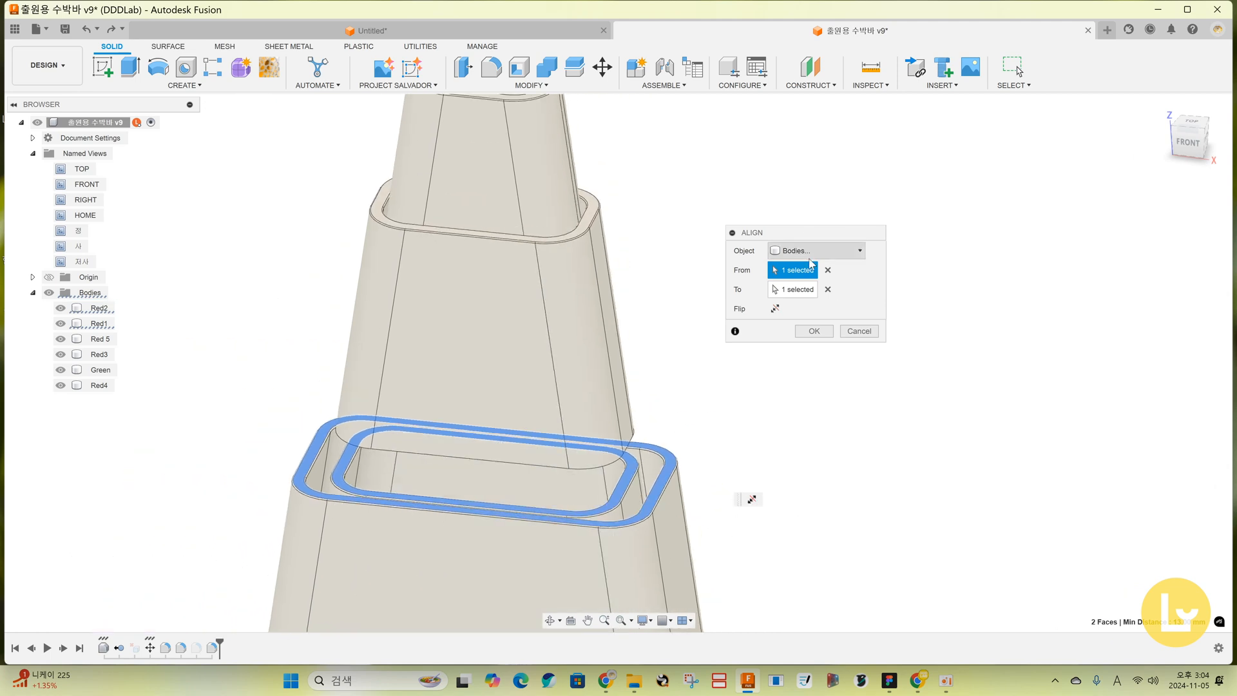
pyautogui.click(818, 330)
# Align the top rim face of body Red3 with the top rim face of body Red1.
pyautogui.rightClick(713, 238)
pyautogui.click(716, 199)
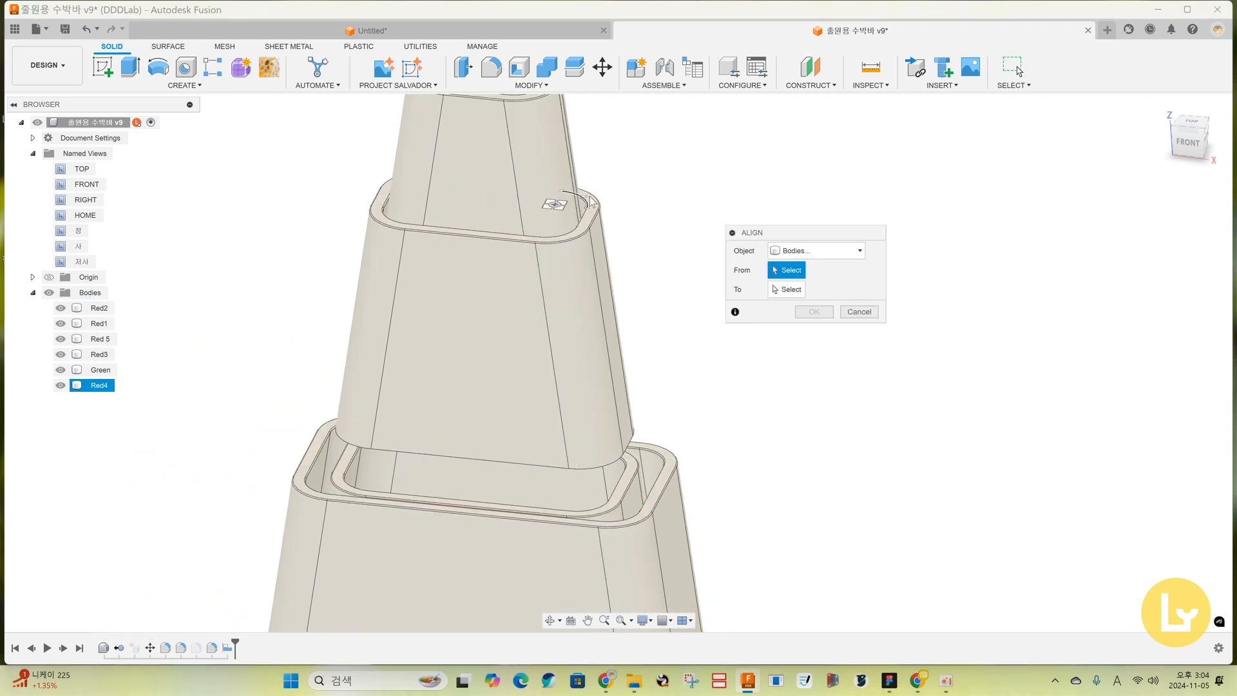
pyautogui.scroll(8, 567, 206)
pyautogui.click(591, 237)
pyautogui.scroll(-6, 592, 237)
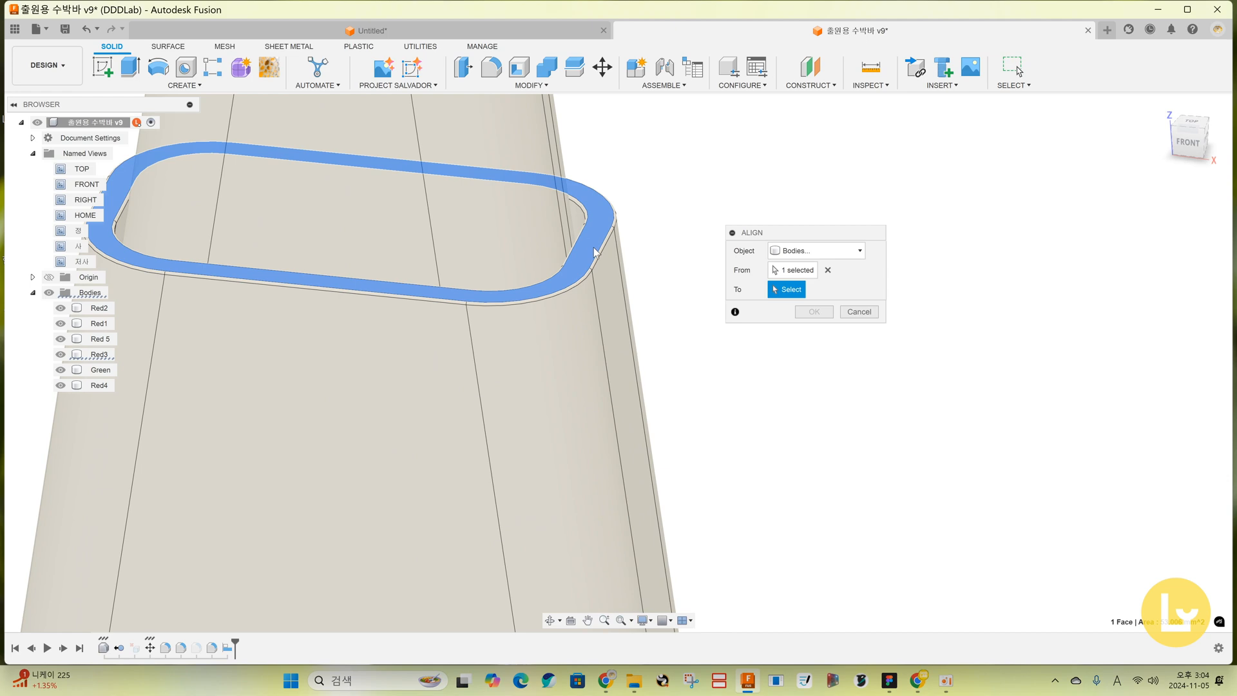
pyautogui.scroll(8, 756, 554)
pyautogui.click(756, 554)
pyautogui.scroll(-8, 756, 554)
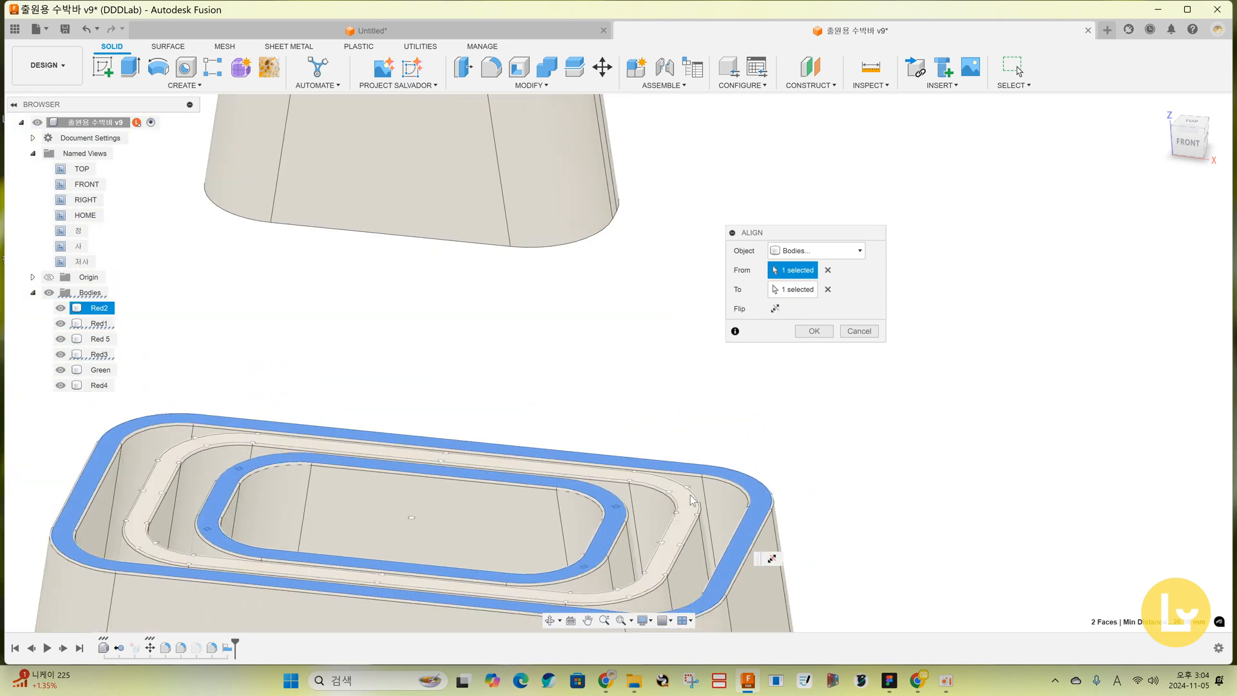
pyautogui.click(814, 329)
# Align the top rim face of body Red4 with the top rim face of body Red1.
pyautogui.rightClick(742, 246)
pyautogui.click(751, 208)
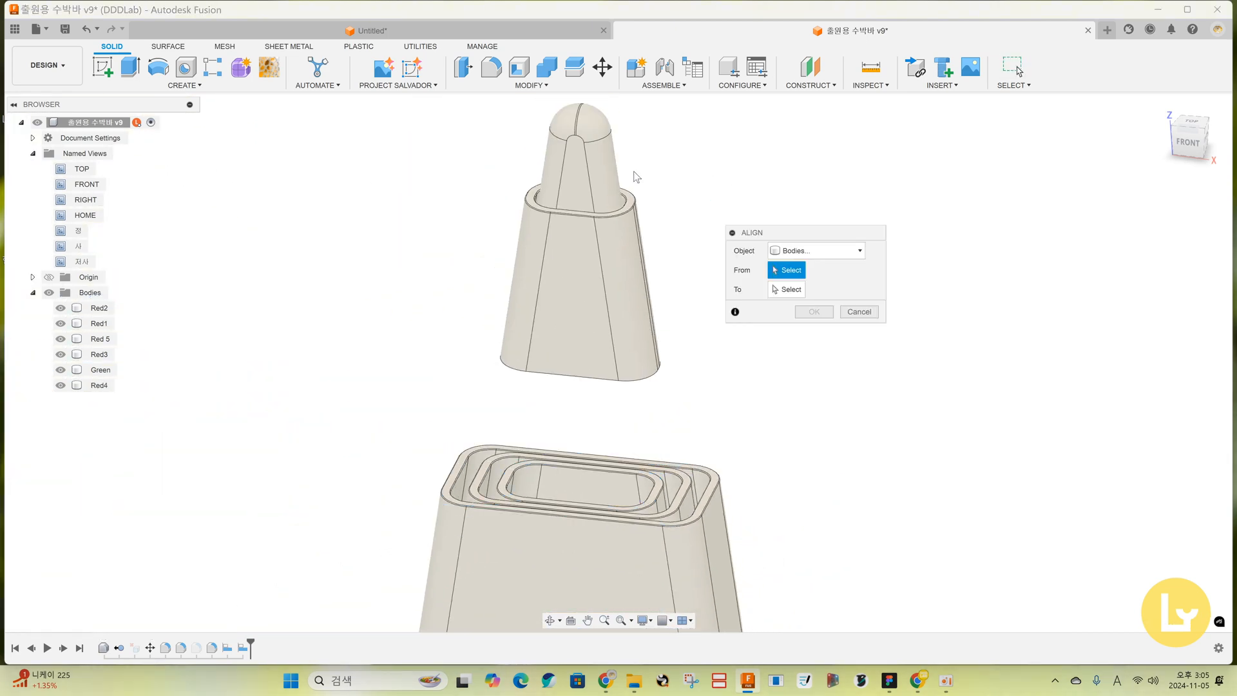
pyautogui.scroll(-2, 614, 166)
pyautogui.scroll(8, 630, 222)
pyautogui.click(612, 228)
pyautogui.scroll(-4, 612, 228)
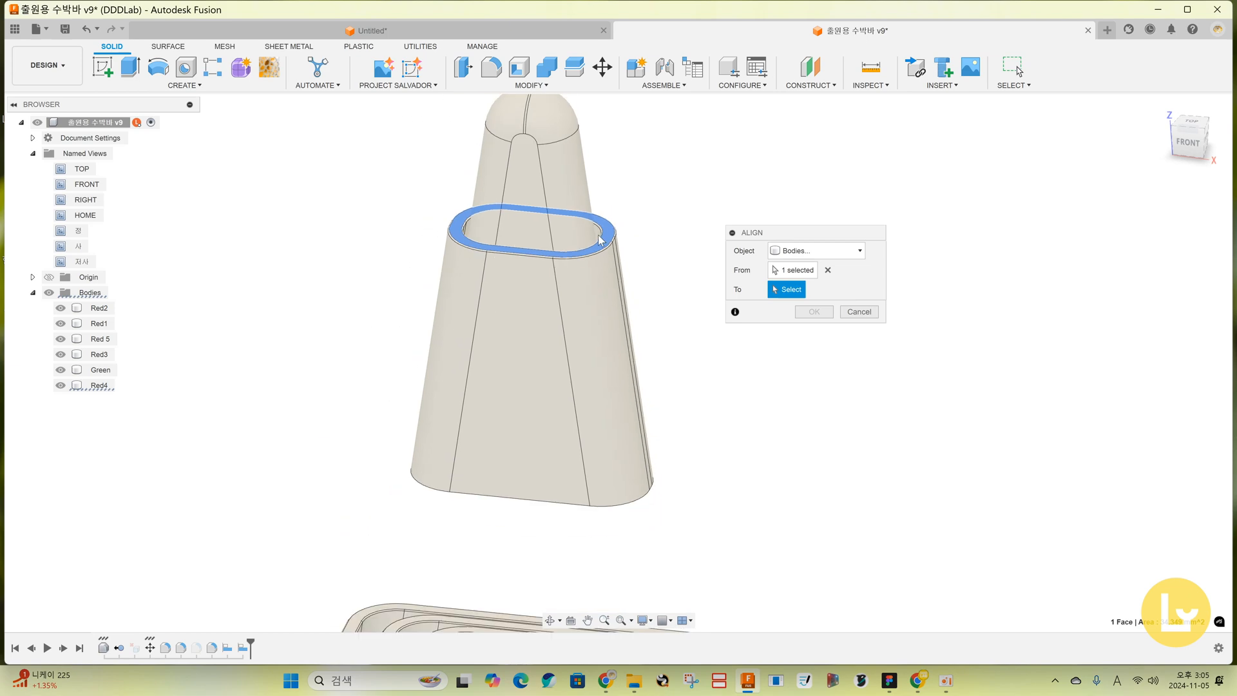
pyautogui.scroll(8, 674, 477)
pyautogui.click(675, 477)
pyautogui.scroll(-4, 675, 477)
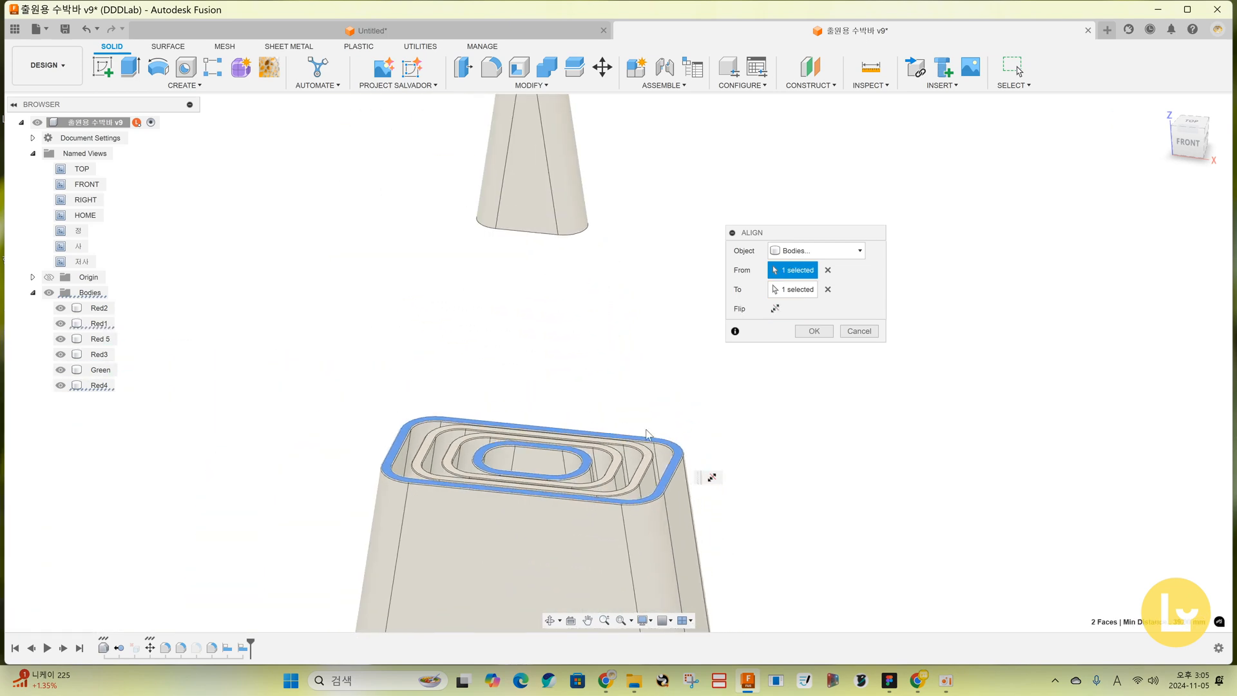
pyautogui.click(813, 331)
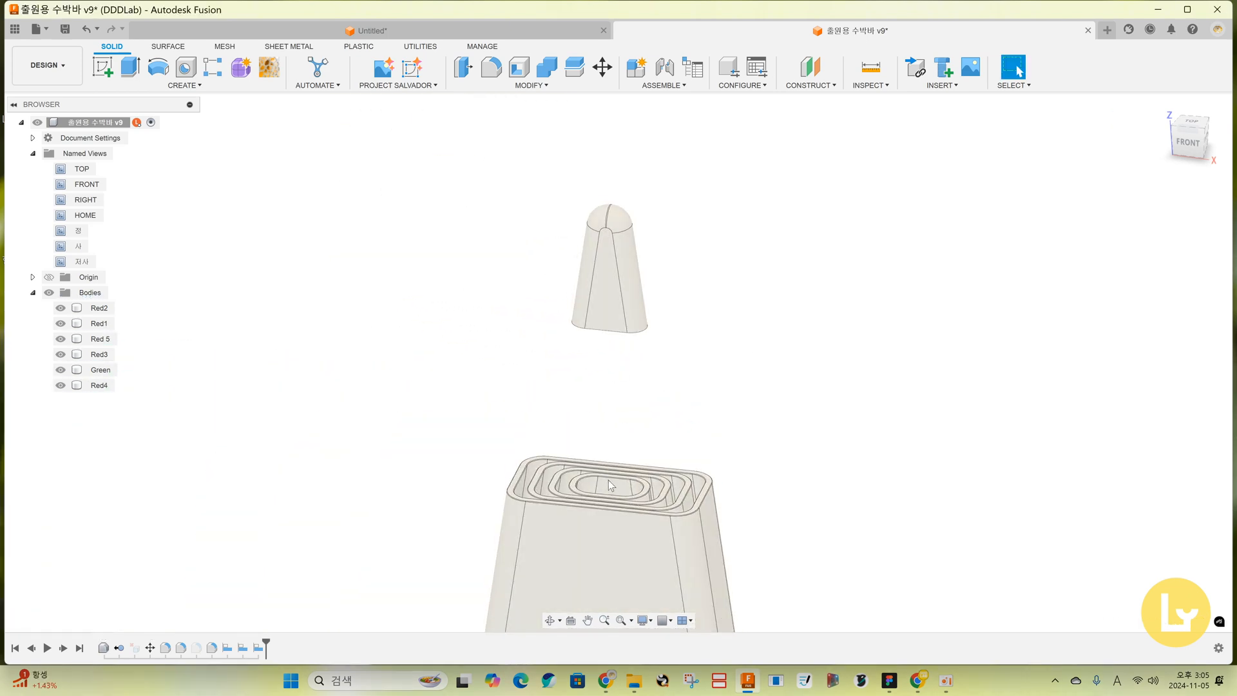
# Move the domed body Red 5 straight down along Z so it nests inside the innermost ring of the stacked bodies.
pyautogui.click(602, 67)
pyautogui.click(606, 283)
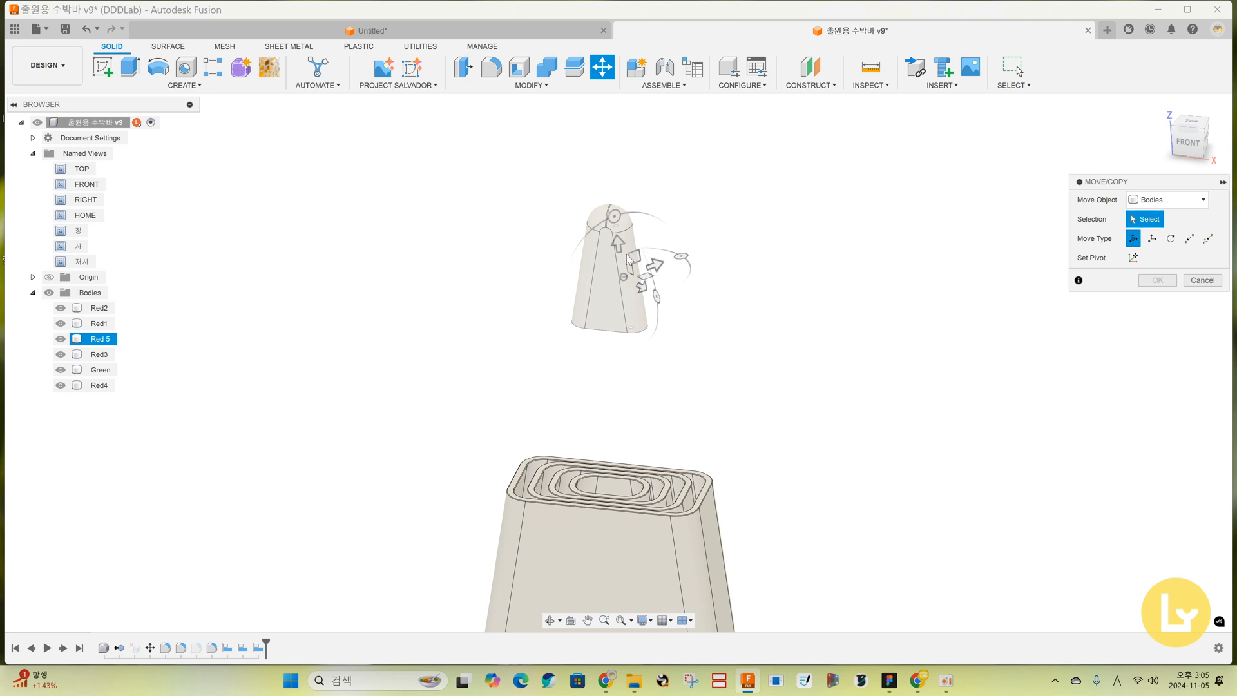
pyautogui.click(625, 303)
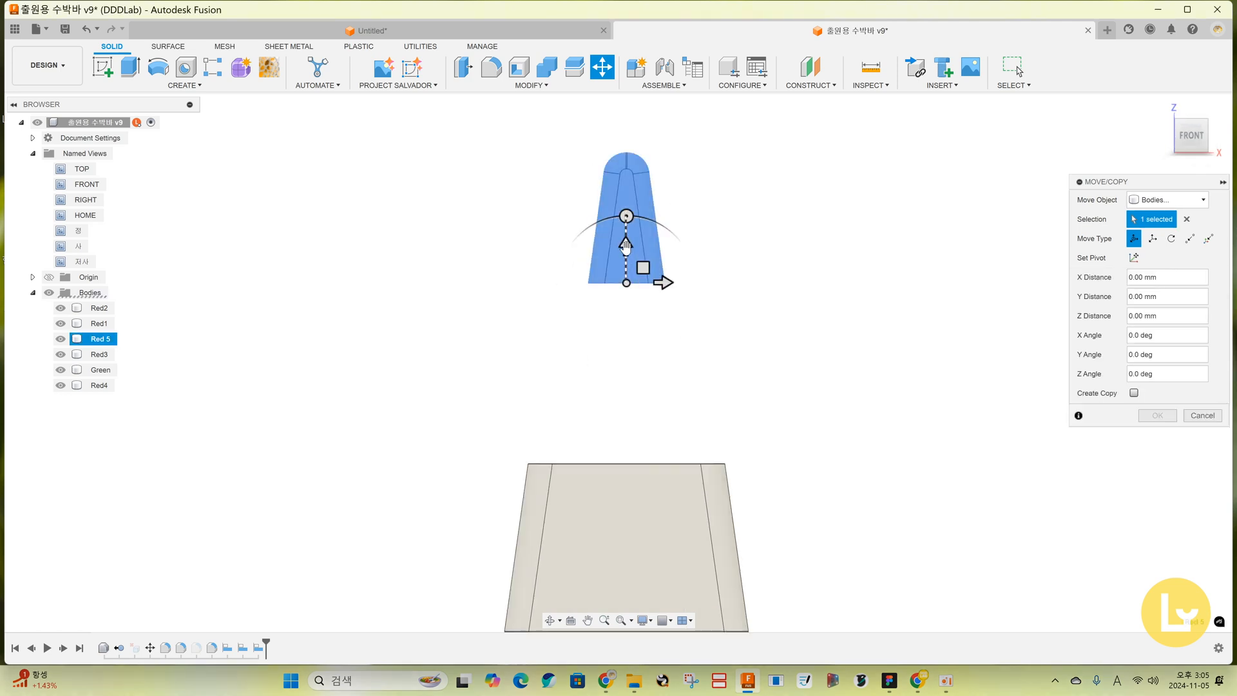
pyautogui.moveTo(626, 312); pyautogui.dragTo(631, 564)
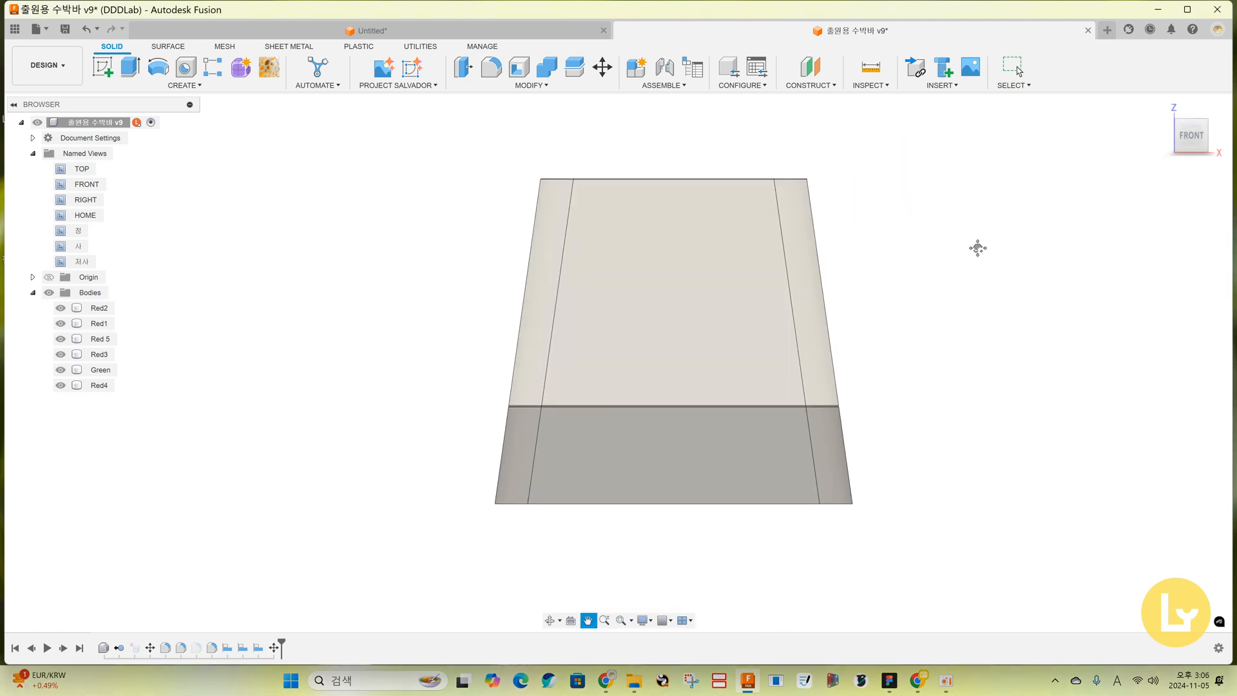
pyautogui.scroll(-1, 926, 270)
pyautogui.moveTo(977, 249); pyautogui.dragTo(487, 329, button='middle')
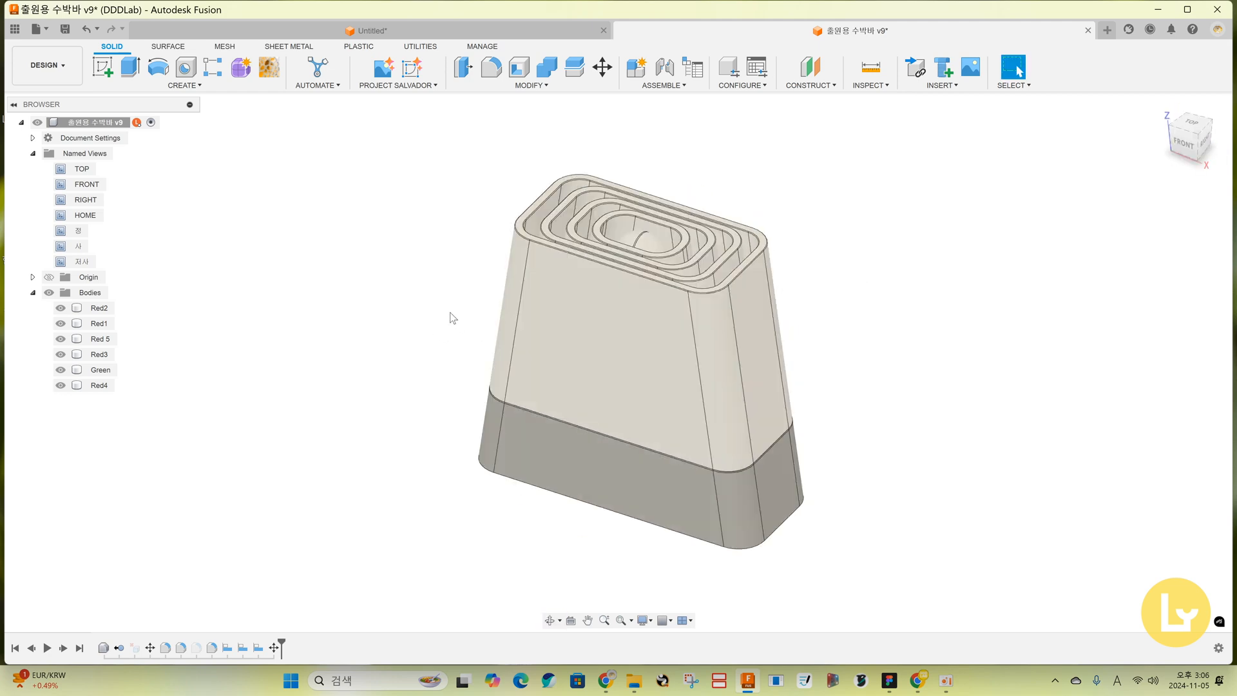
# Switch to the Render workspace and set the camera to Orthographic.
pyautogui.click(46, 65)
pyautogui.click(45, 139)
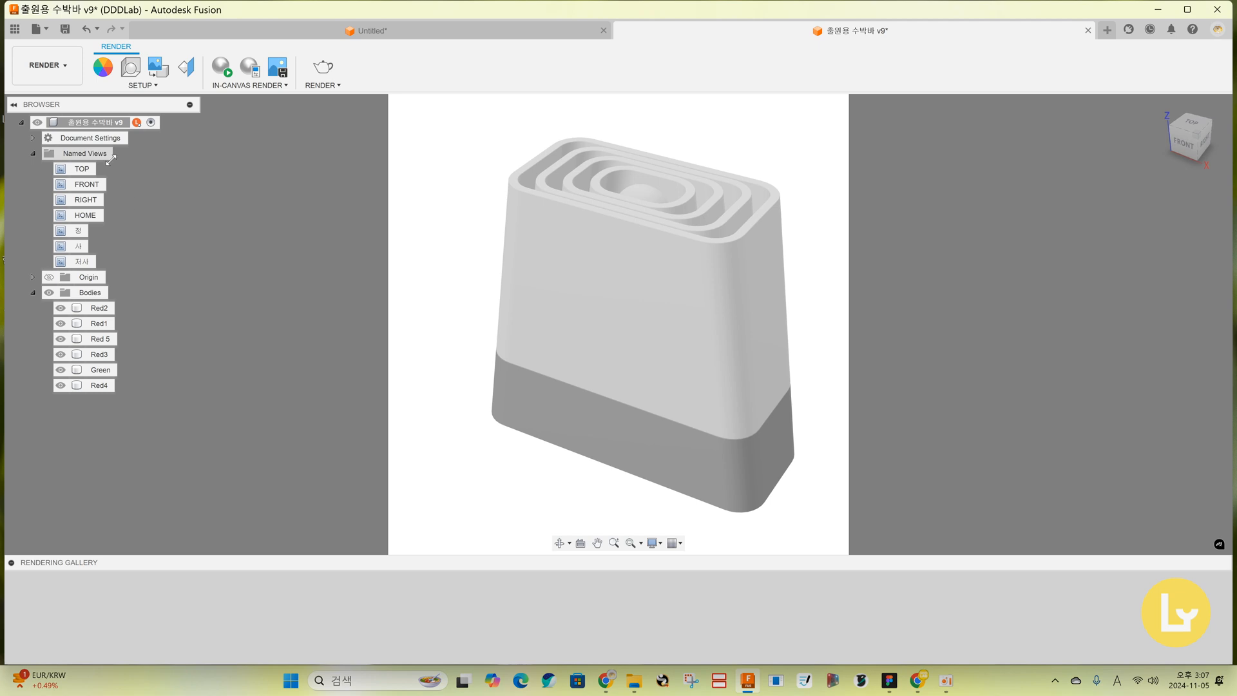
pyautogui.click(656, 544)
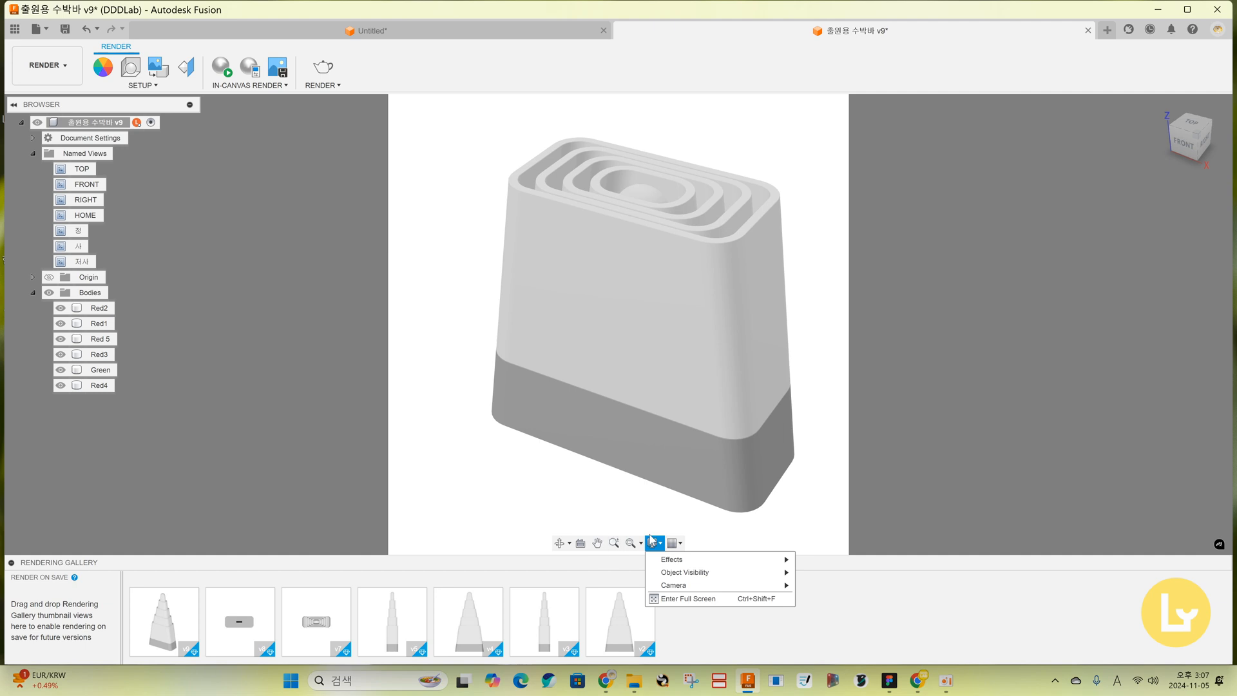
pyautogui.moveTo(692, 588)
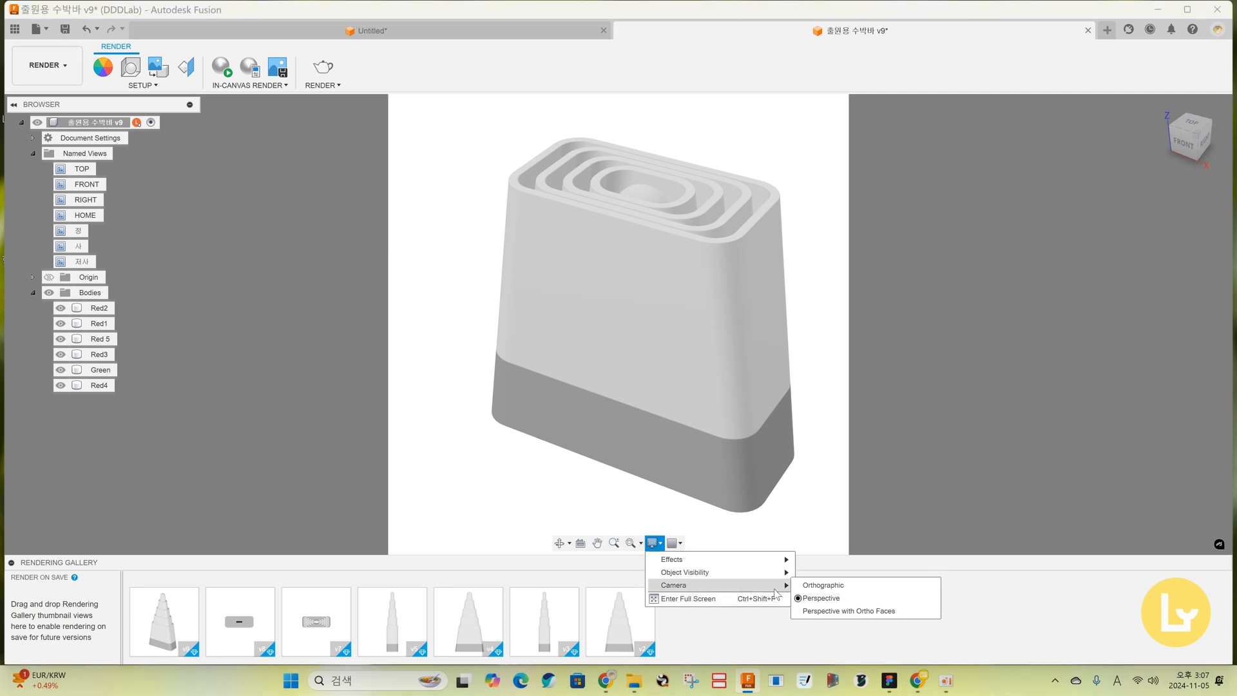
pyautogui.click(824, 585)
# Restore the saved 정 named view to show the nested bar straight from the front.
pyautogui.doubleClick(78, 231)
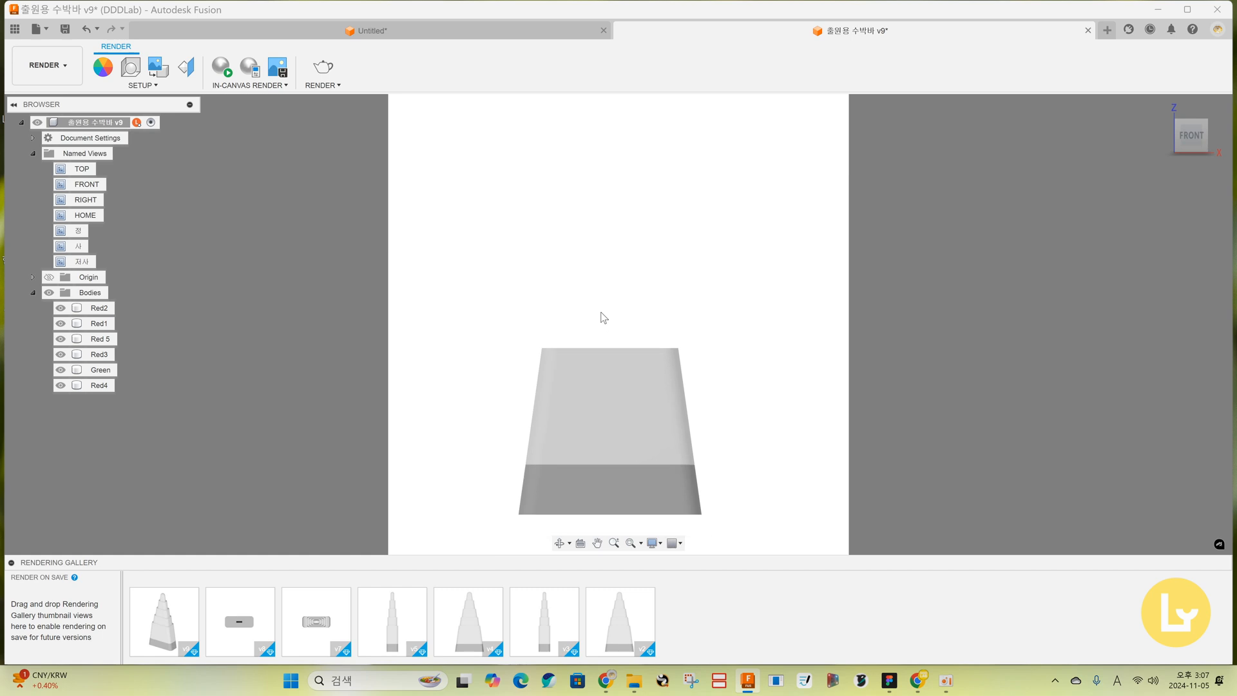
pyautogui.scroll(2, 604, 316)
pyautogui.scroll(-3, 606, 304)
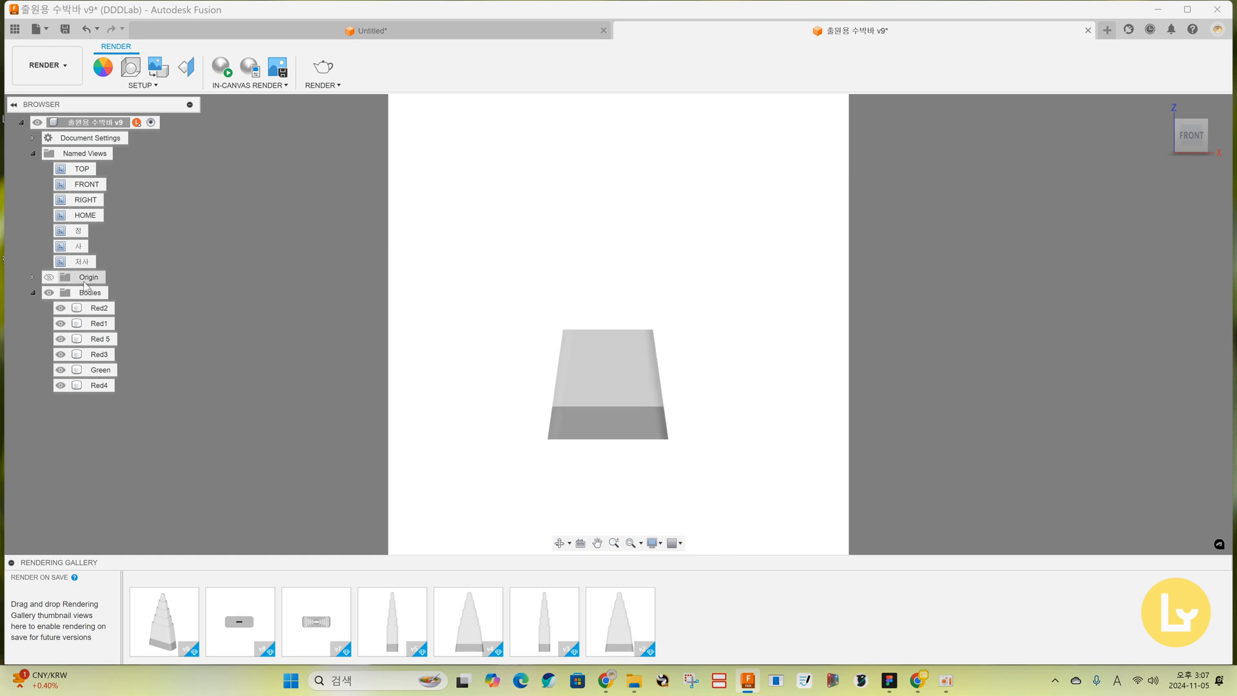
pyautogui.doubleClick(78, 232)
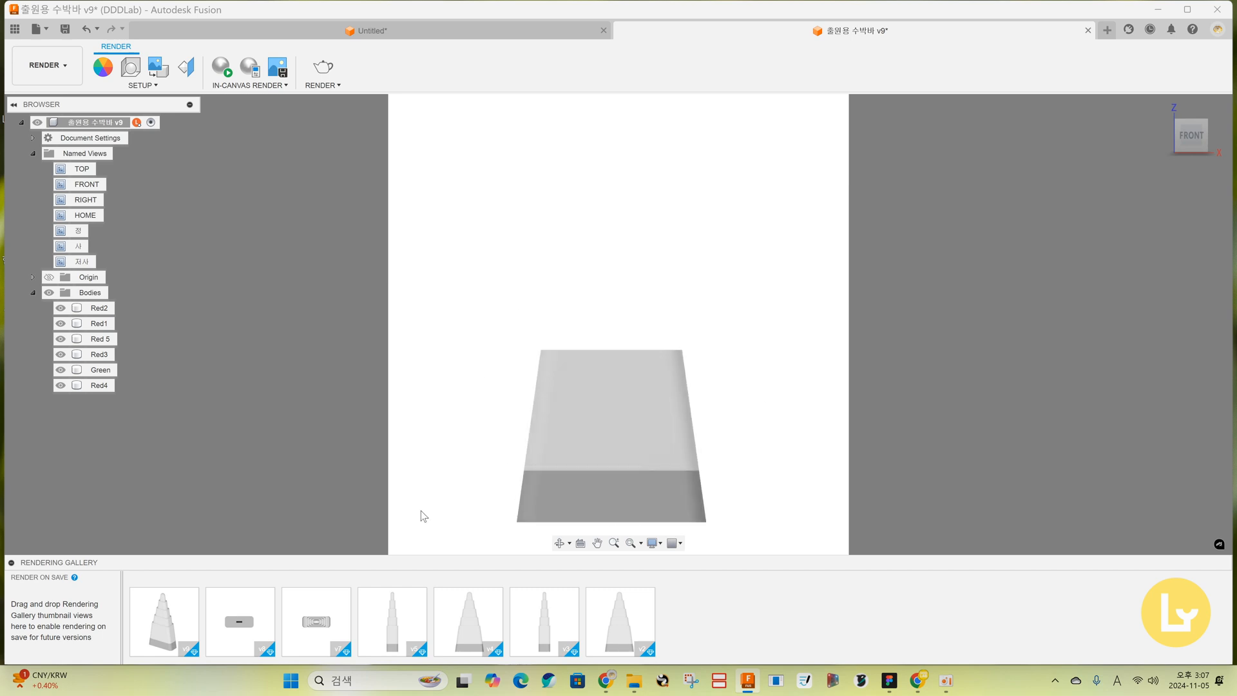
# Use the attached pencere(mirror) environment for the scene and set its rotation to 90 degrees.
pyautogui.click(130, 66)
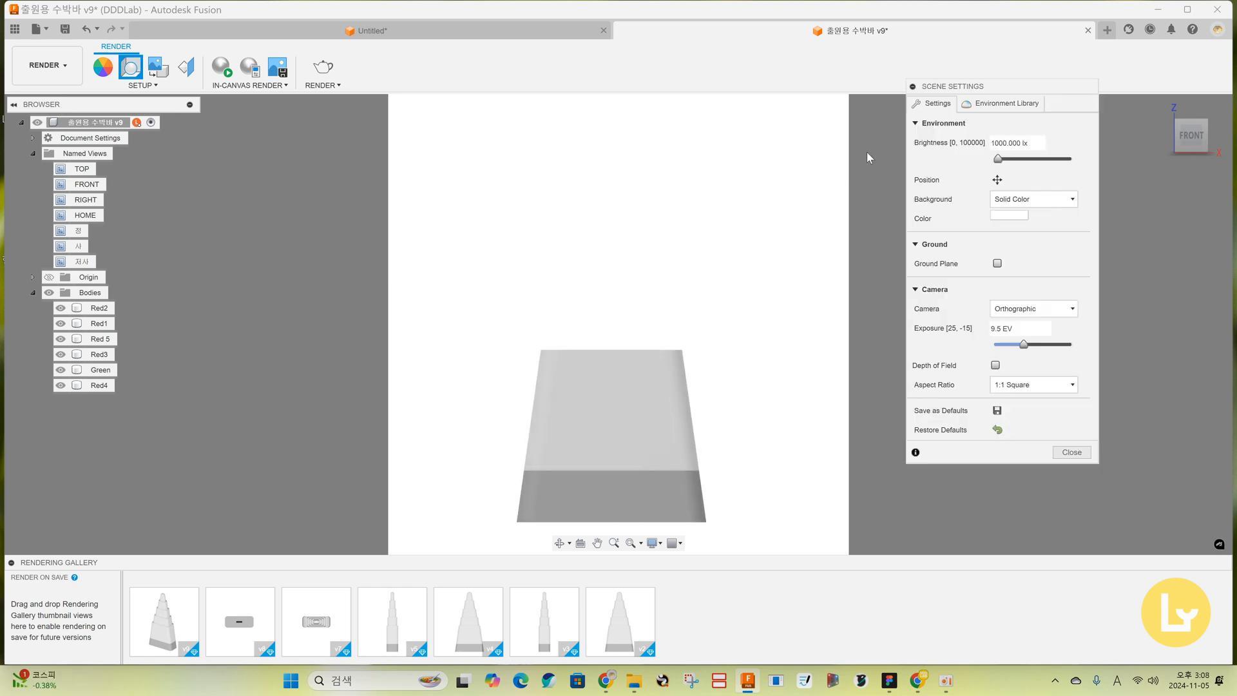
pyautogui.click(1014, 103)
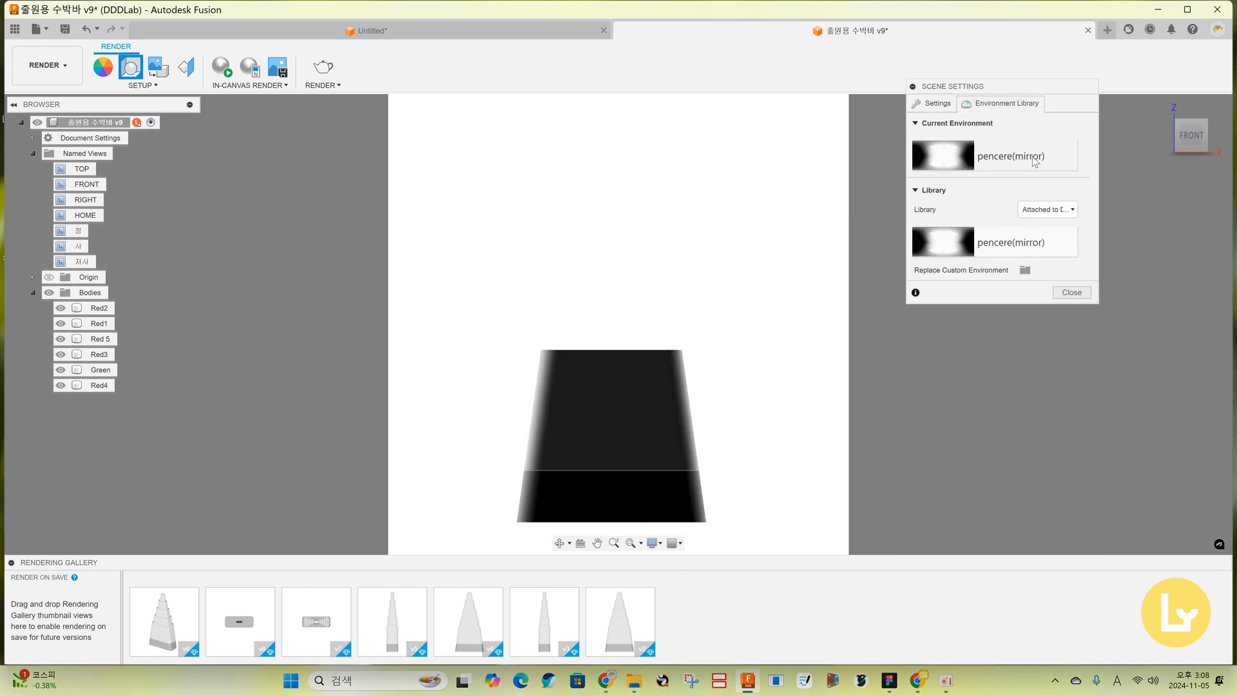
pyautogui.click(939, 105)
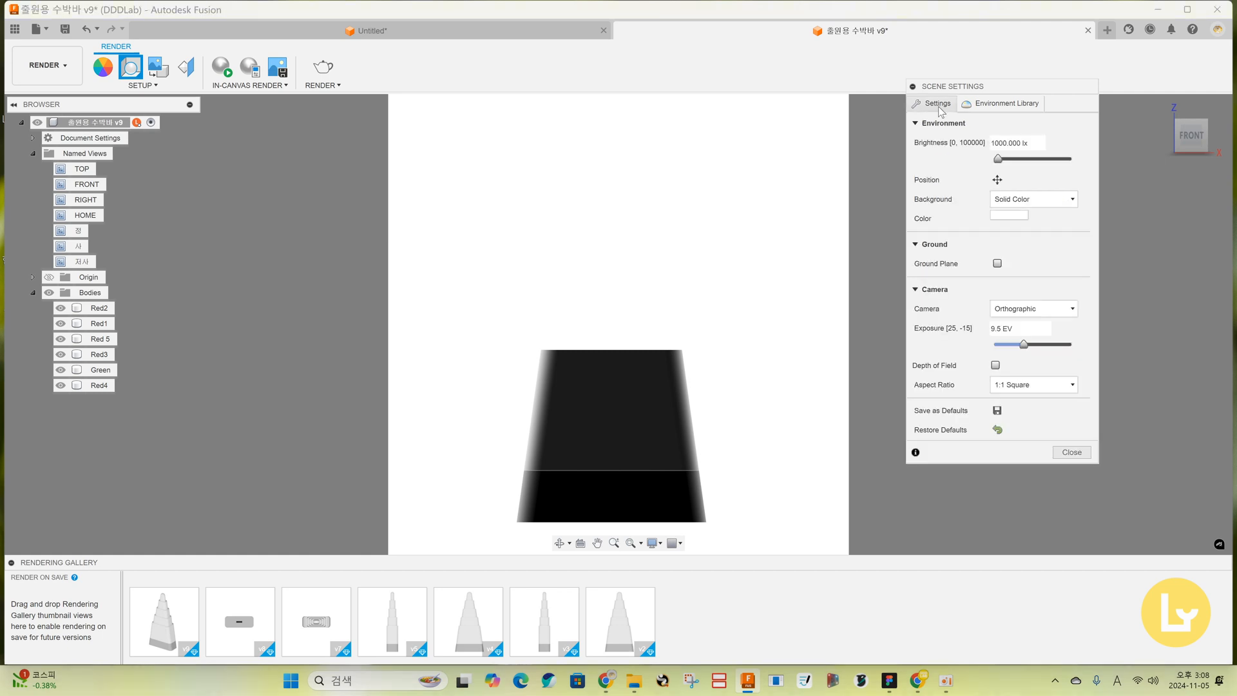
pyautogui.click(997, 180)
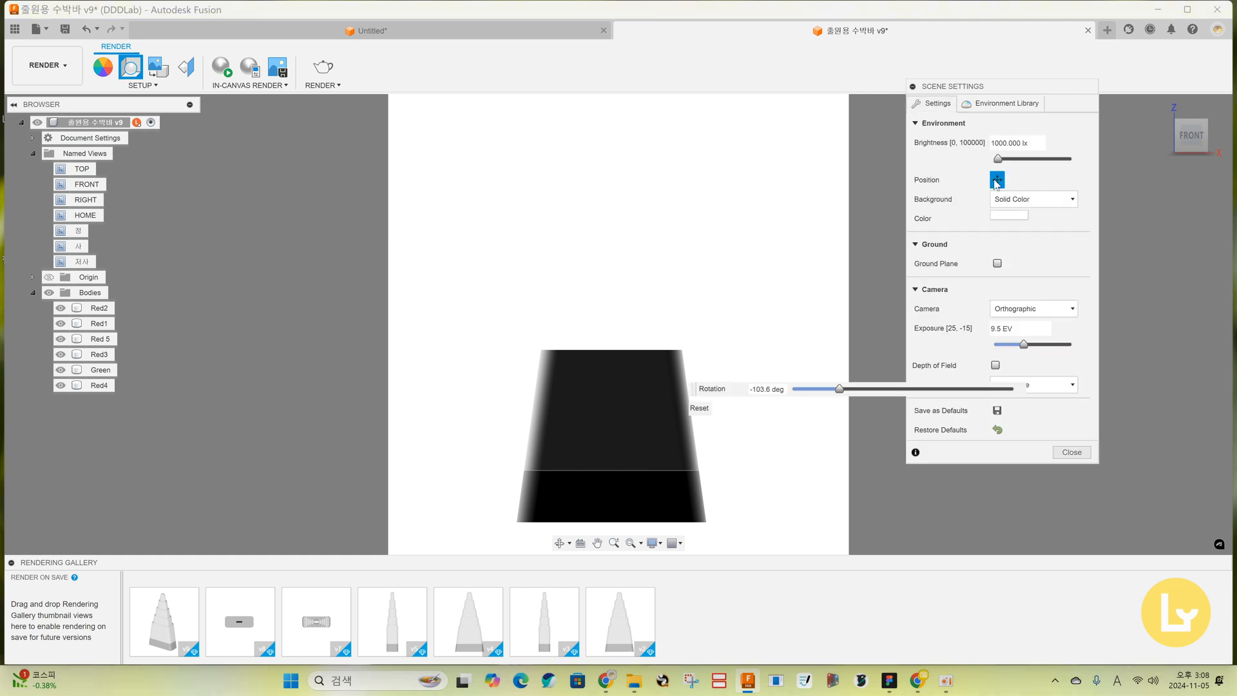
pyautogui.doubleClick(786, 392)
pyautogui.write('90')
pyautogui.press('Return')
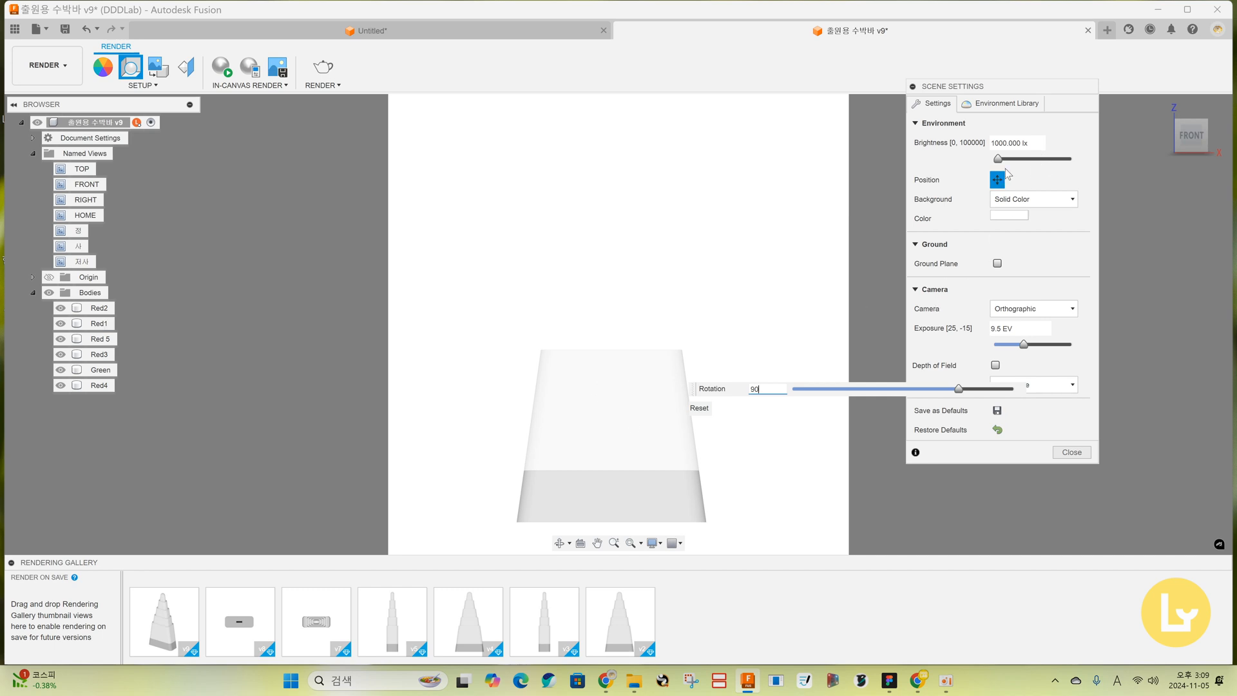
# Set the environment brightness to 700 lx and the camera exposure to 10 EV, and start a cloud render of the front view.
pyautogui.moveTo(1029, 142); pyautogui.dragTo(994, 139)
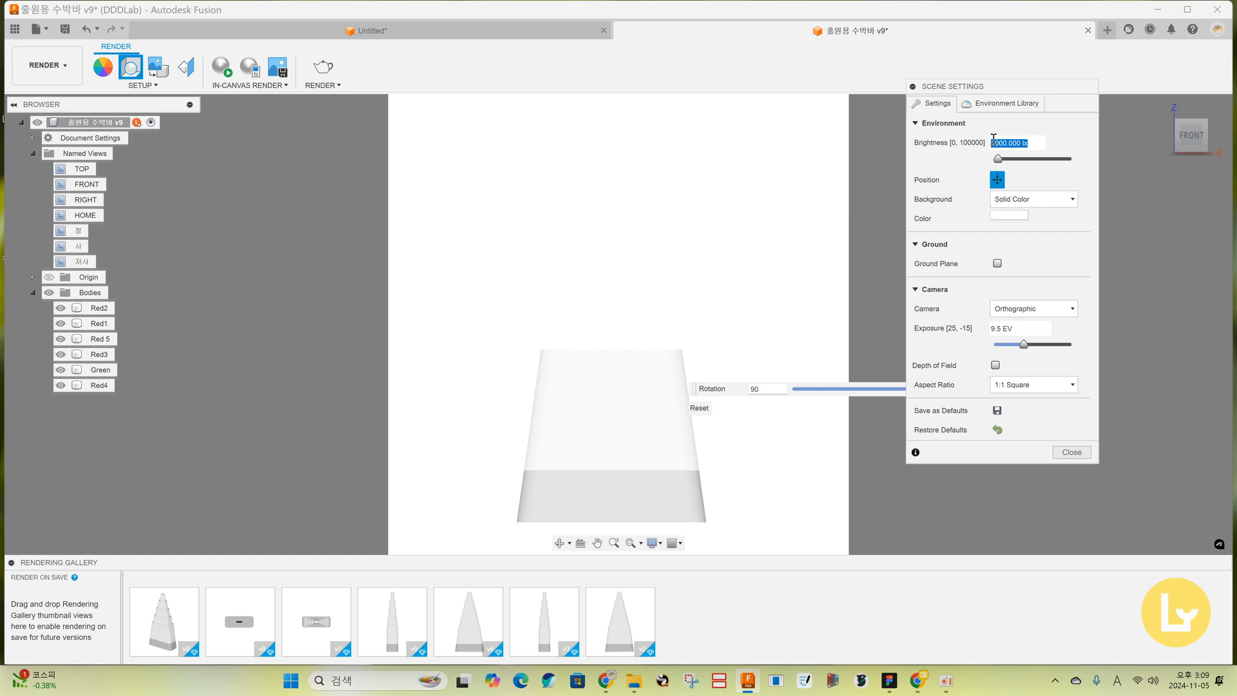
pyautogui.write('700')
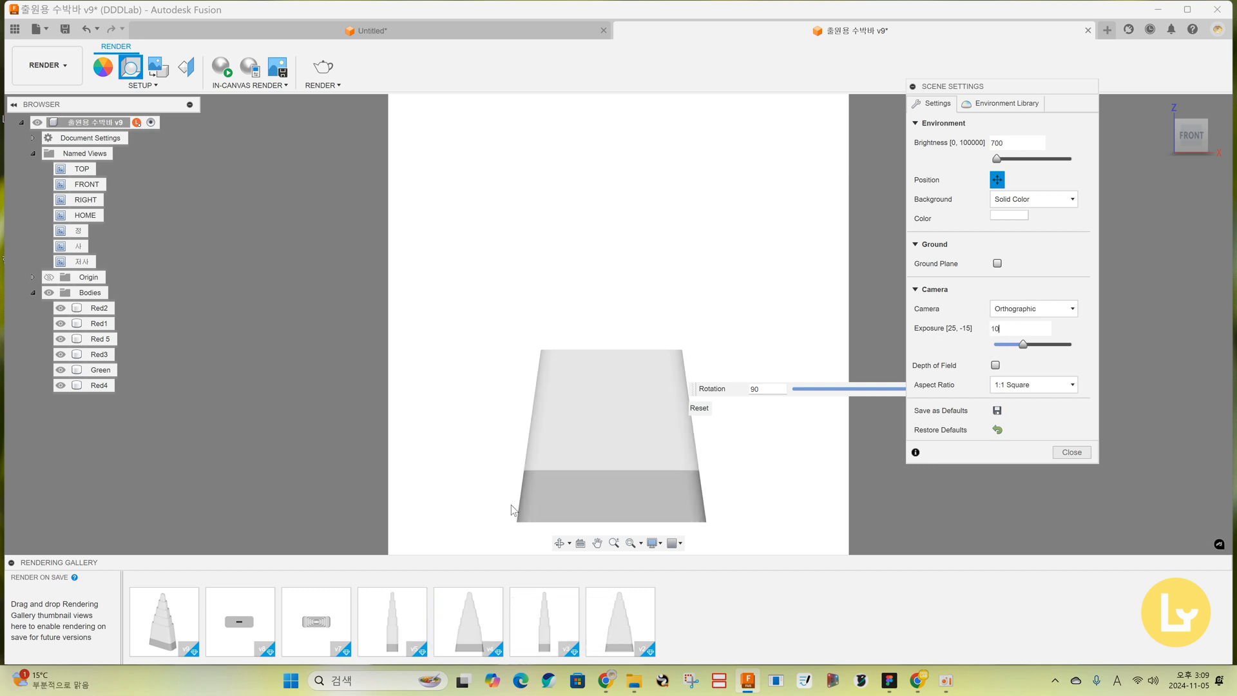
pyautogui.moveTo(468, 623)
pyautogui.moveTo(522, 604)
pyautogui.click(1070, 453)
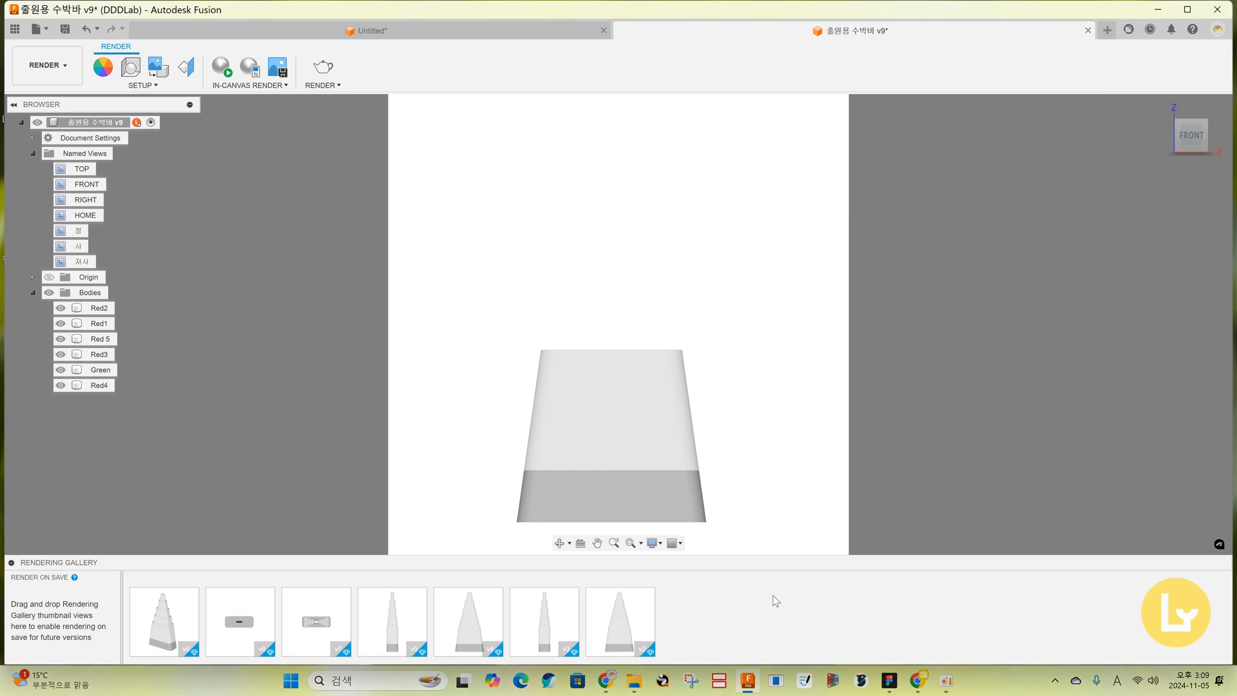
pyautogui.click(324, 67)
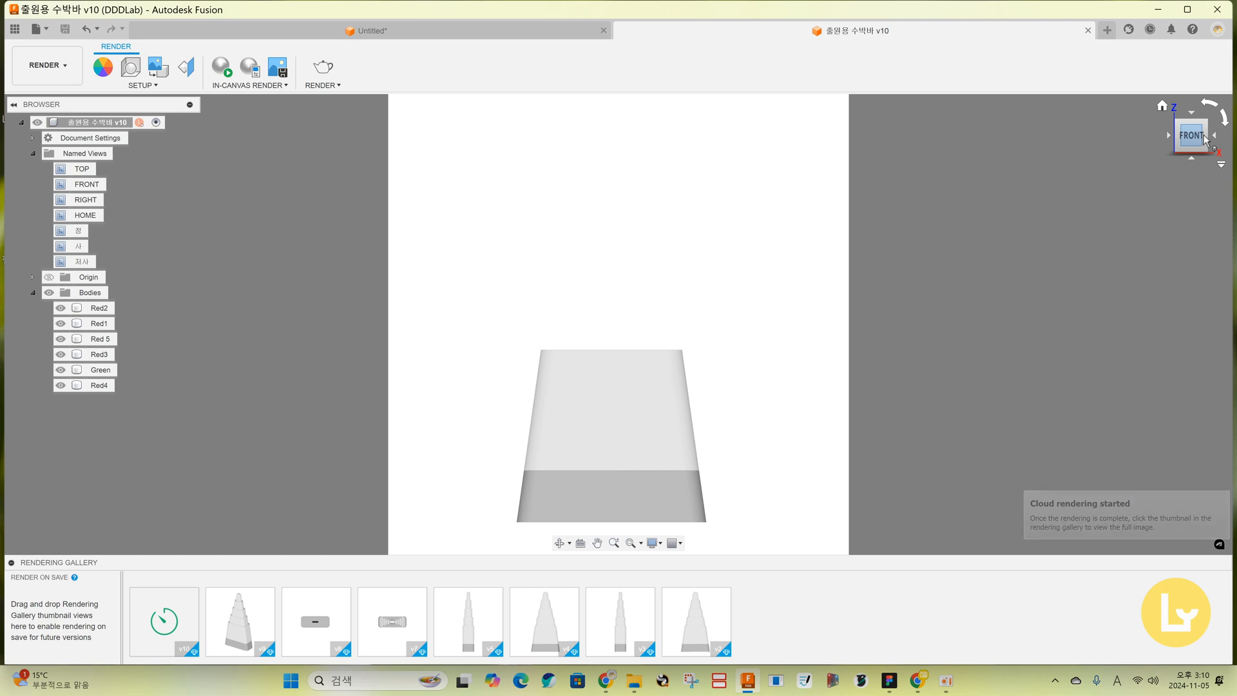
# Show the bar from the right, set the environment rotation to 0 degrees and submit a cloud render.
pyautogui.click(1217, 135)
pyautogui.click(130, 67)
pyautogui.click(996, 180)
pyautogui.moveTo(737, 388); pyautogui.dragTo(650, 389)
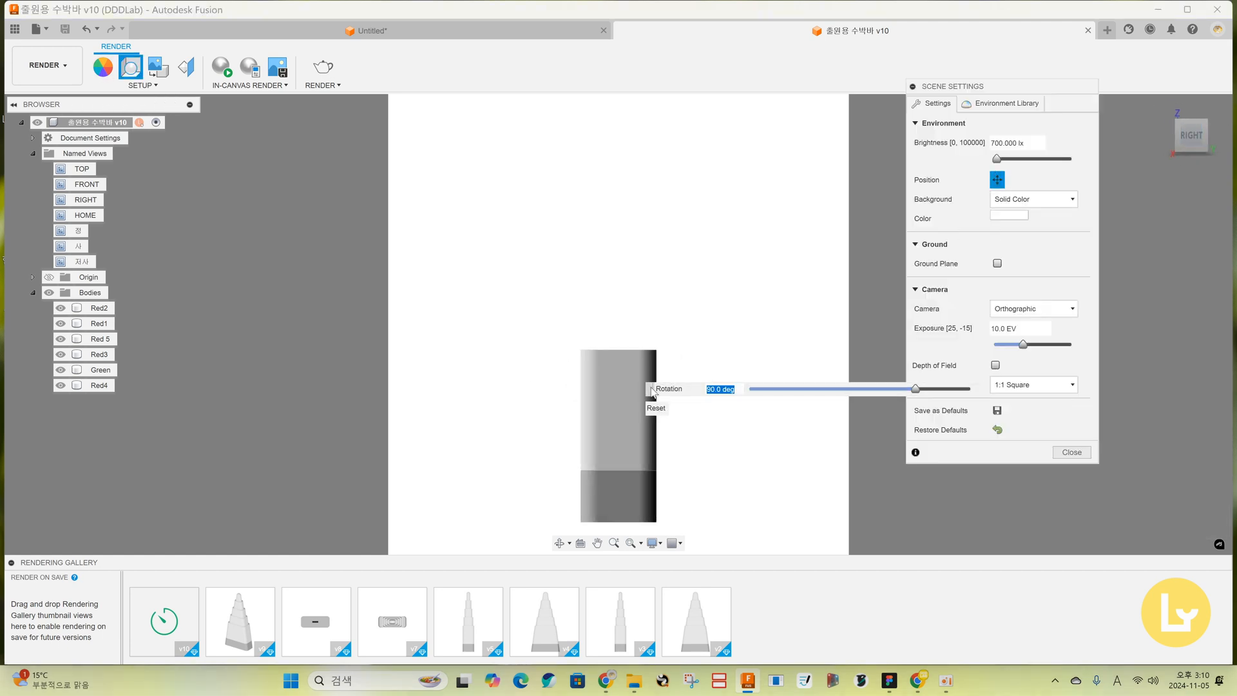
pyautogui.write('0')
pyautogui.press('Return')
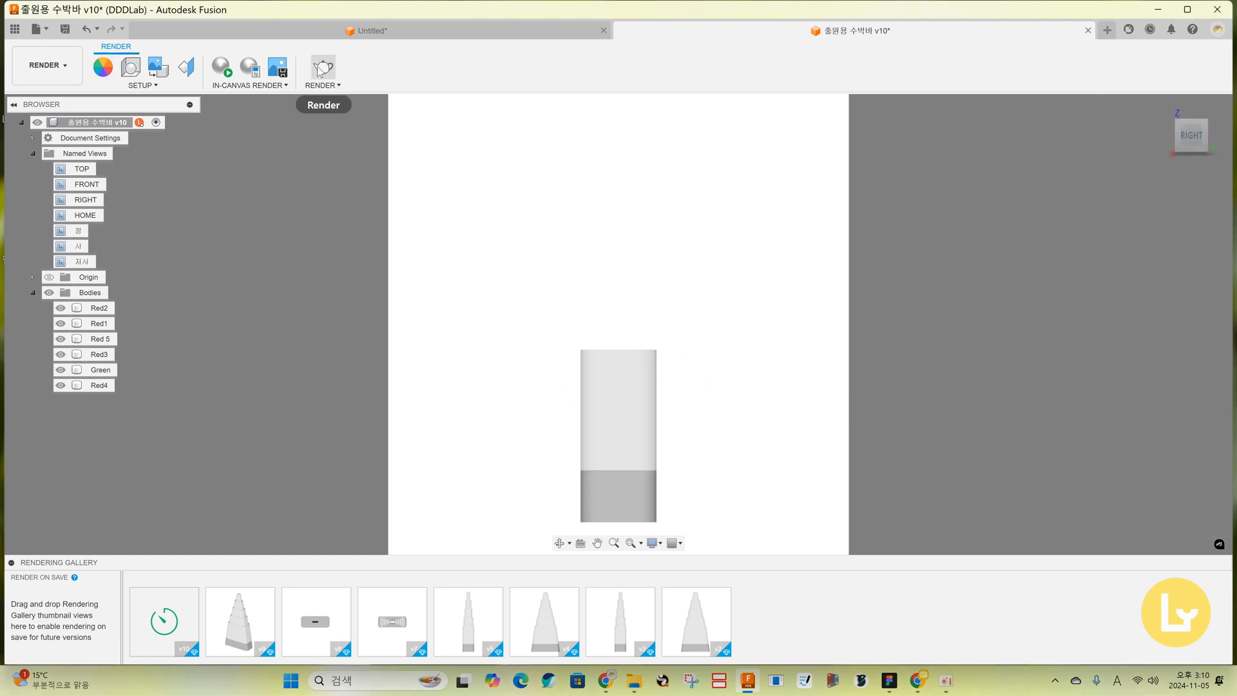
pyautogui.click(324, 67)
pyautogui.click(715, 514)
# Show the bar from the back, set the environment rotation to -90 degrees and submit a Final-quality cloud render.
pyautogui.click(1217, 135)
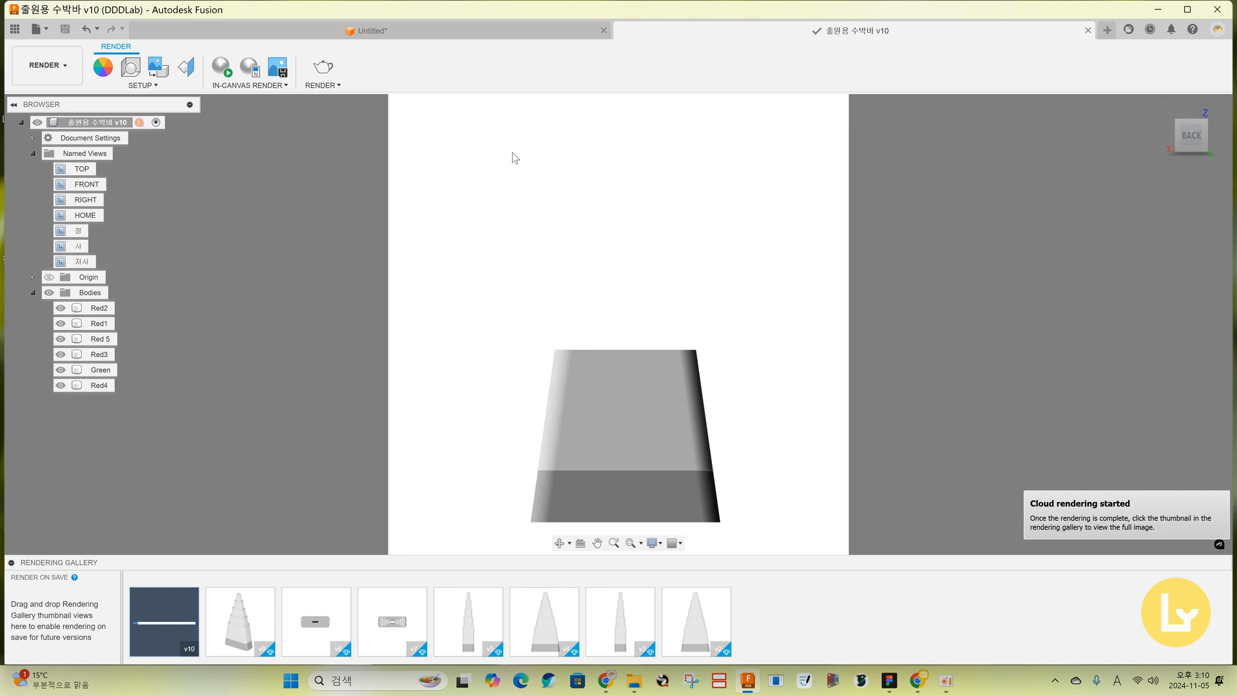
pyautogui.click(130, 67)
pyautogui.click(997, 180)
pyautogui.moveTo(796, 389); pyautogui.dragTo(740, 389)
pyautogui.write('-90')
pyautogui.press('Return')
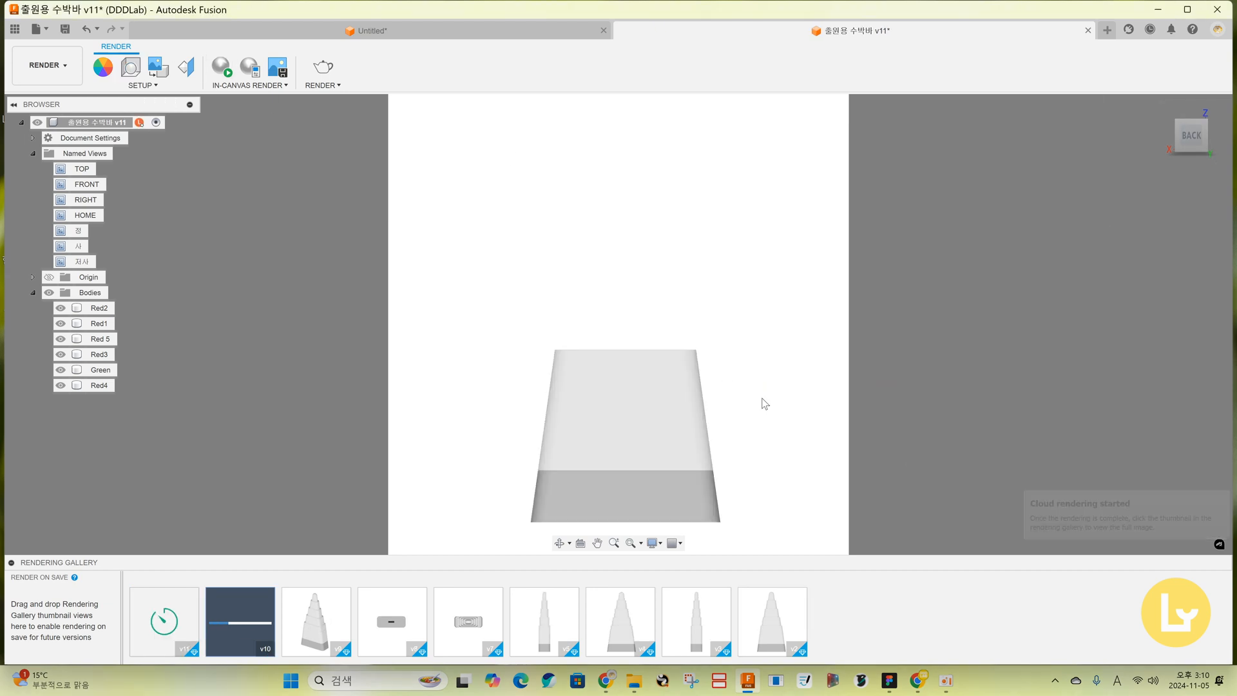
pyautogui.click(324, 67)
pyautogui.click(685, 431)
pyautogui.click(715, 511)
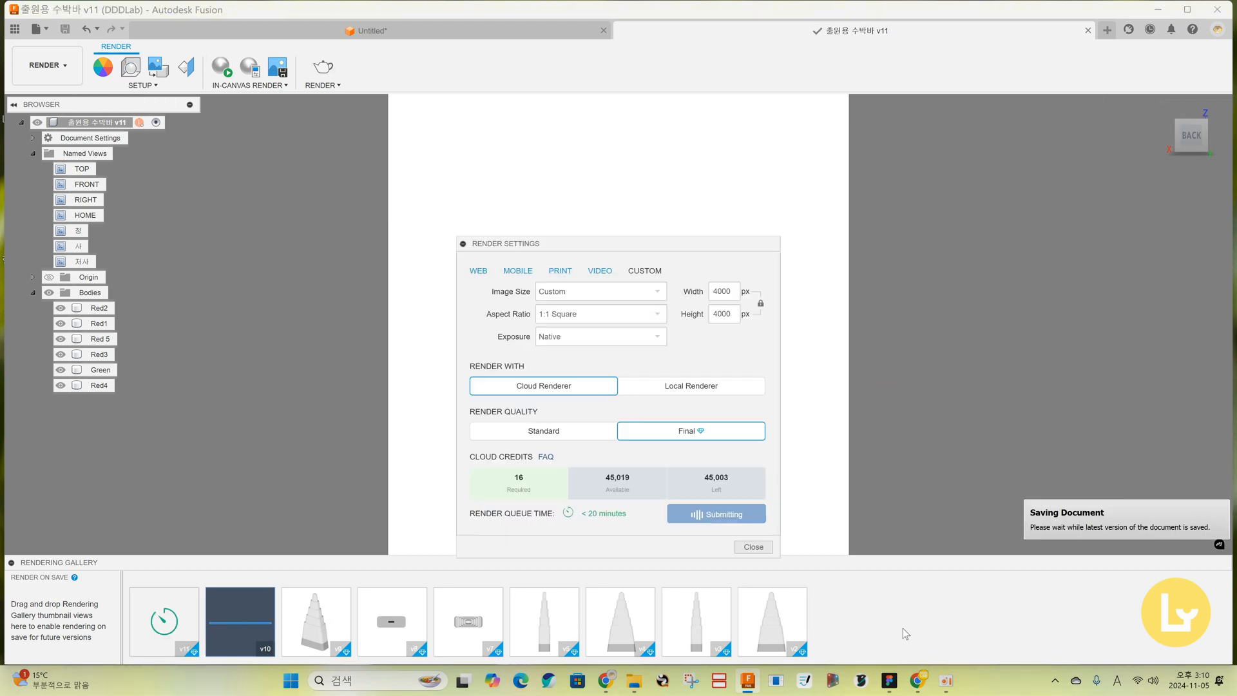
# Show the bar from the left, set the environment rotation to 180 degrees and submit a Final-quality cloud render.
pyautogui.click(1211, 138)
pyautogui.click(130, 68)
pyautogui.moveTo(797, 389); pyautogui.dragTo(785, 389)
pyautogui.write('-180')
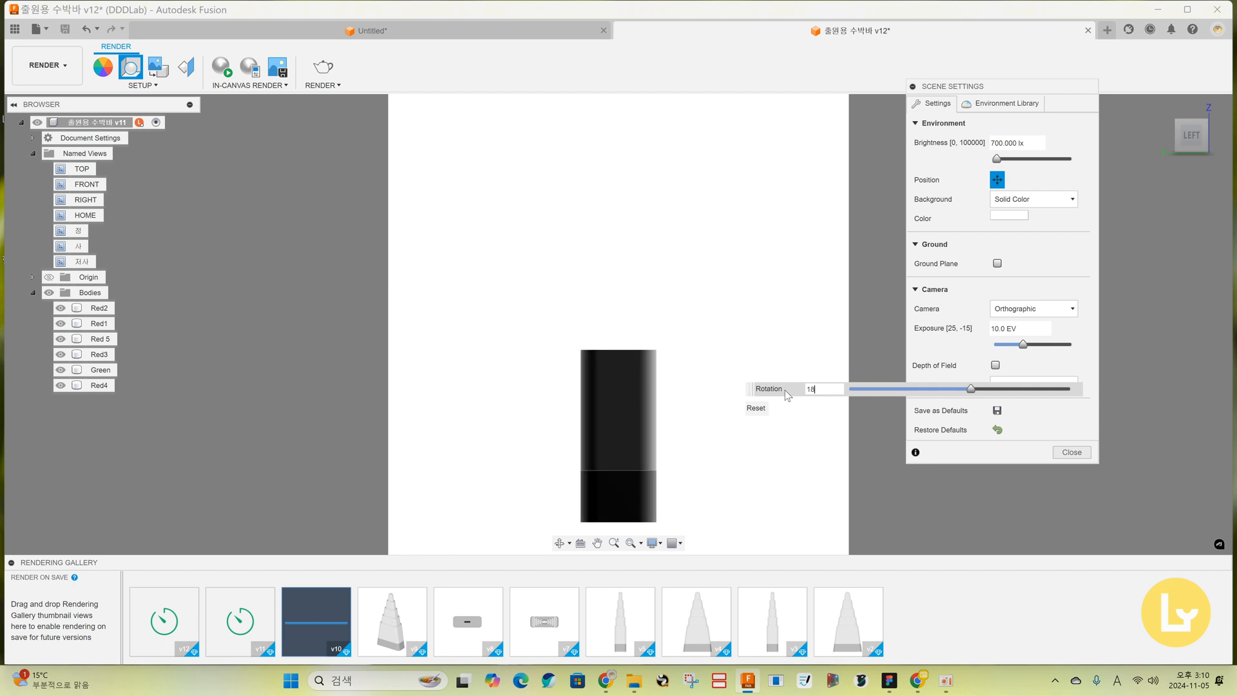
pyautogui.press('Return')
pyautogui.click(312, 65)
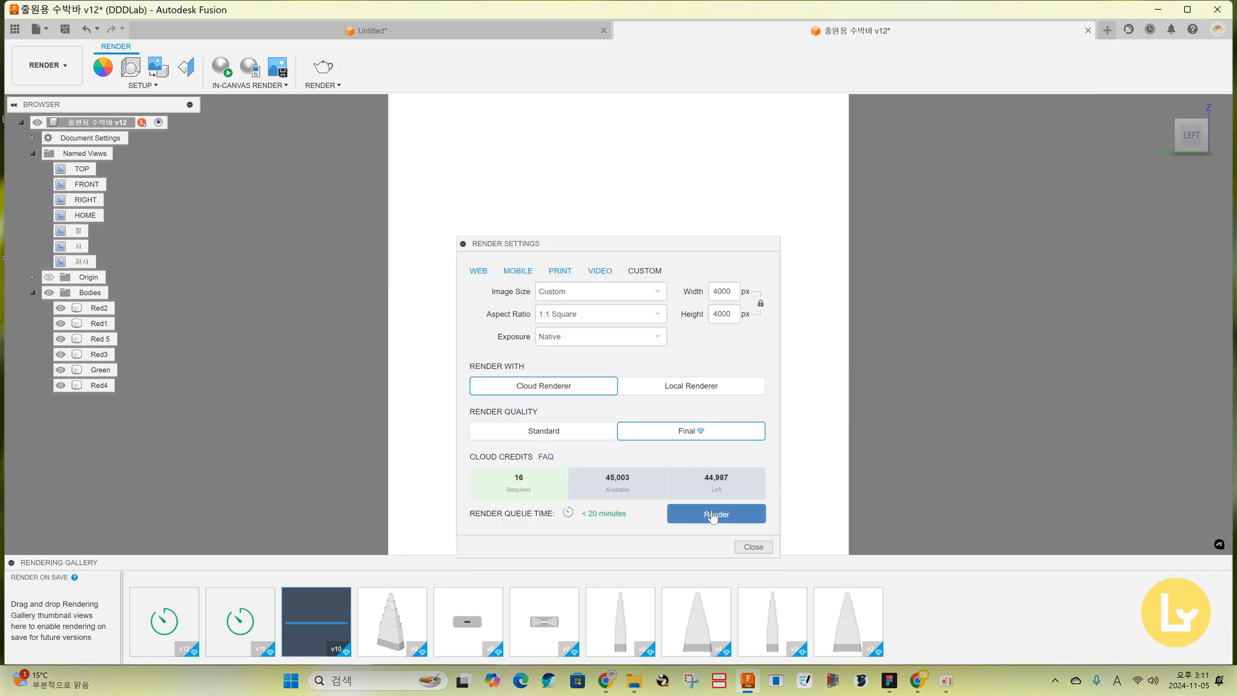
pyautogui.click(709, 513)
# Show the bar from the top and use the Overhead Array 2k environment for its lighting.
pyautogui.click(1212, 138)
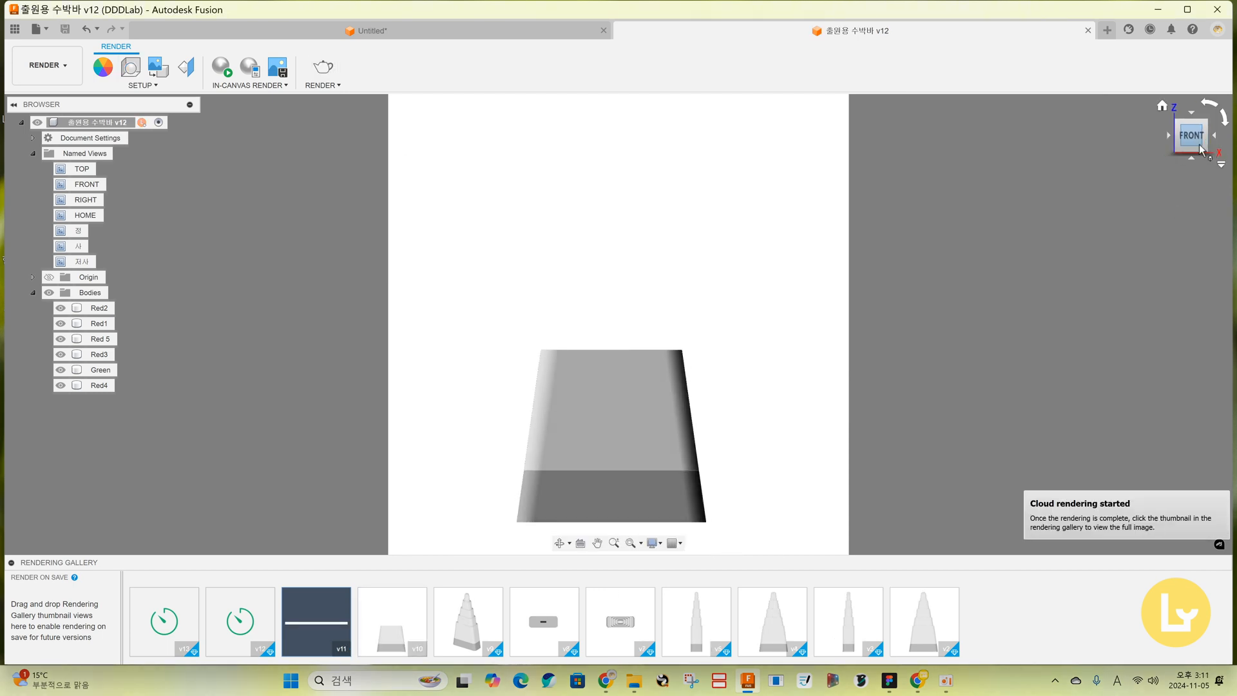
pyautogui.click(130, 67)
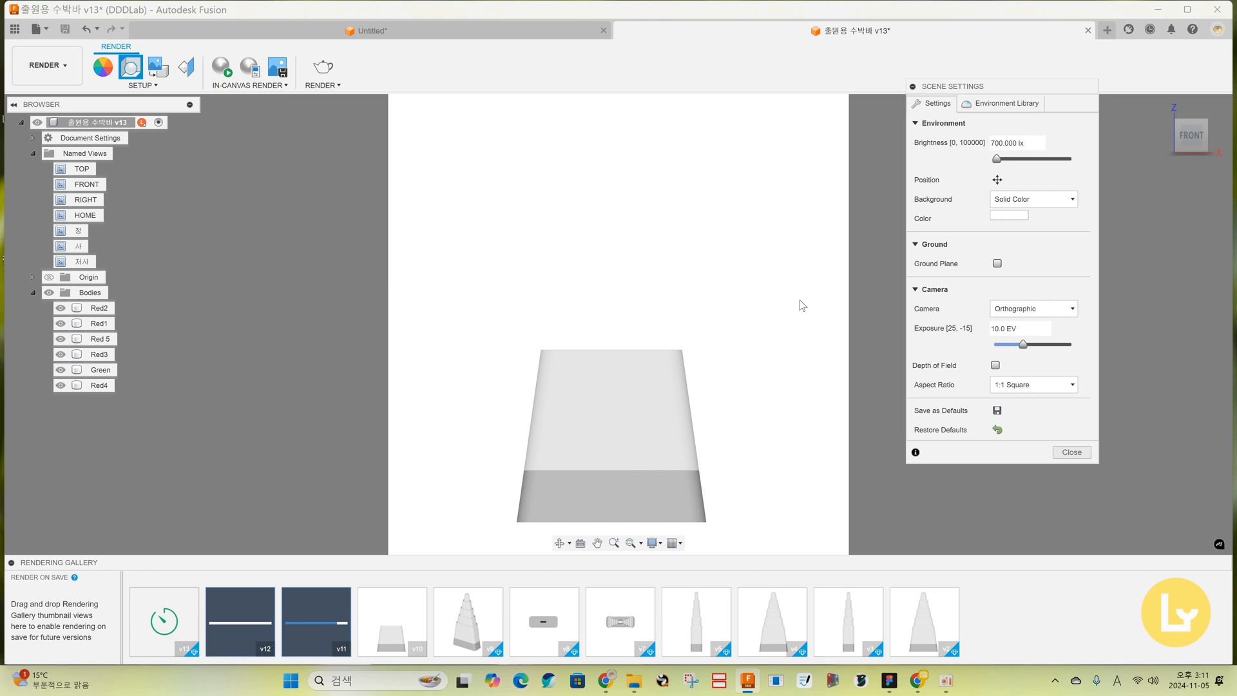
pyautogui.click(616, 342)
pyautogui.click(1001, 103)
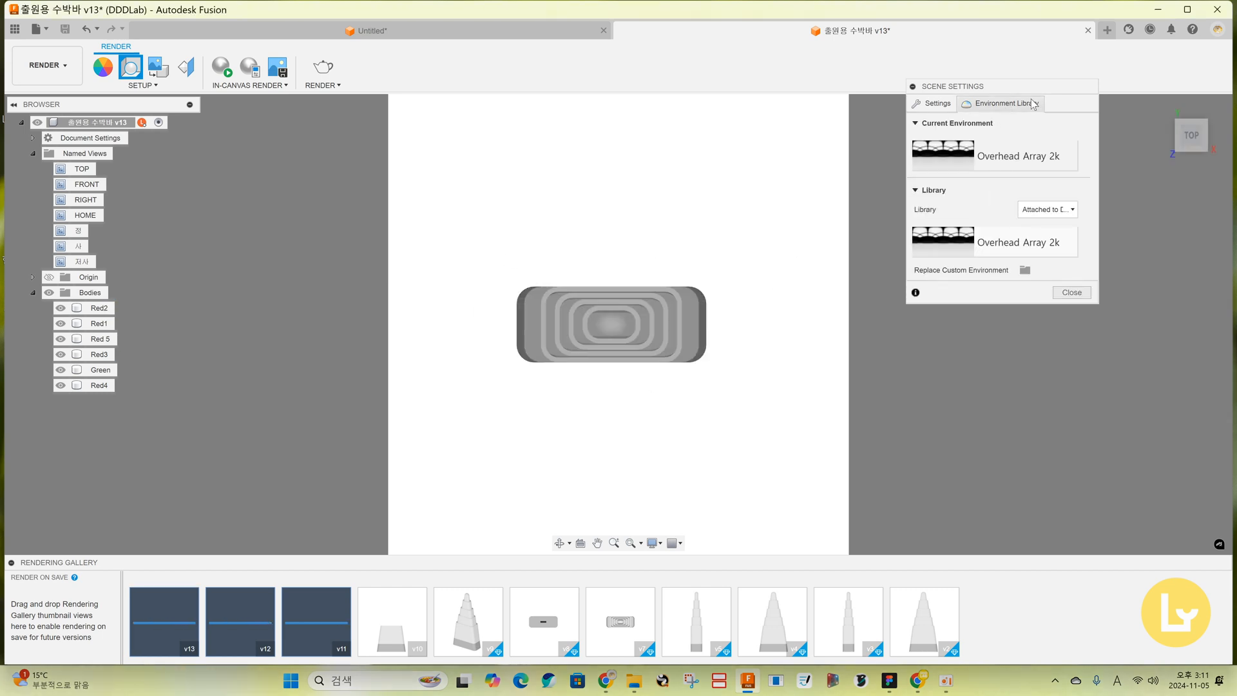
# Set the environment brightness to 1200 lx and the camera exposure to 9.5 EV.
pyautogui.click(937, 104)
pyautogui.moveTo(1031, 144); pyautogui.dragTo(996, 146)
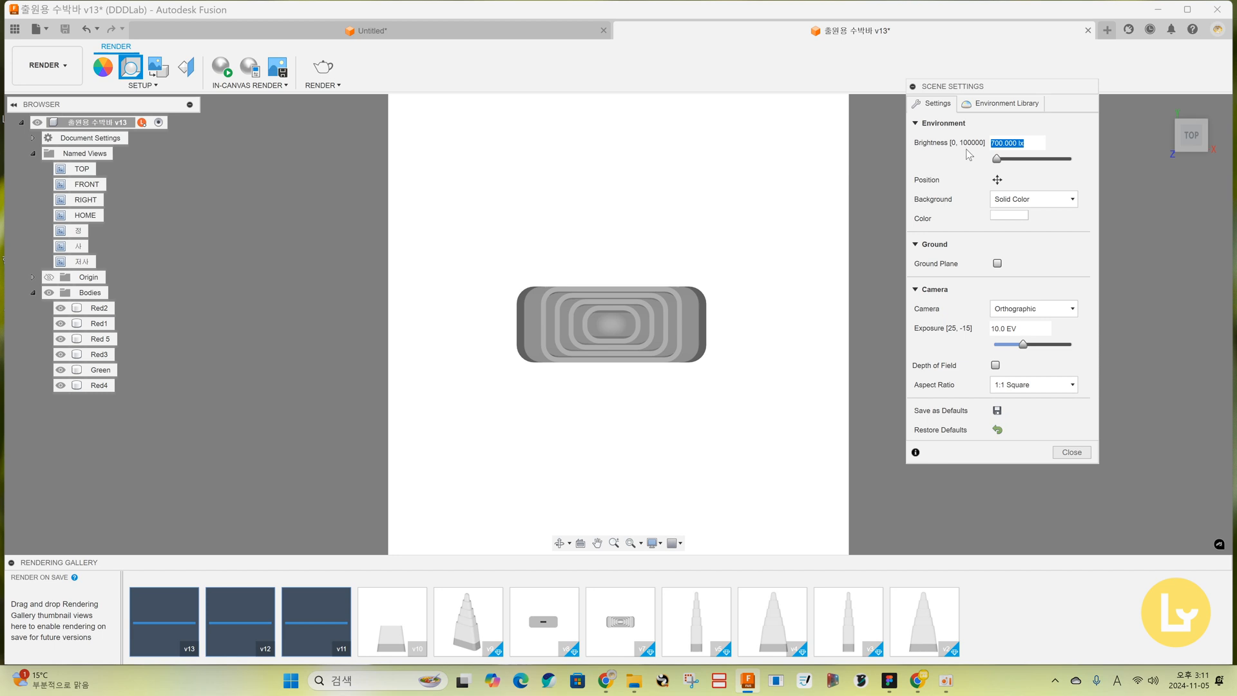
pyautogui.write('1000')
pyautogui.press('Return')
pyautogui.write('1200')
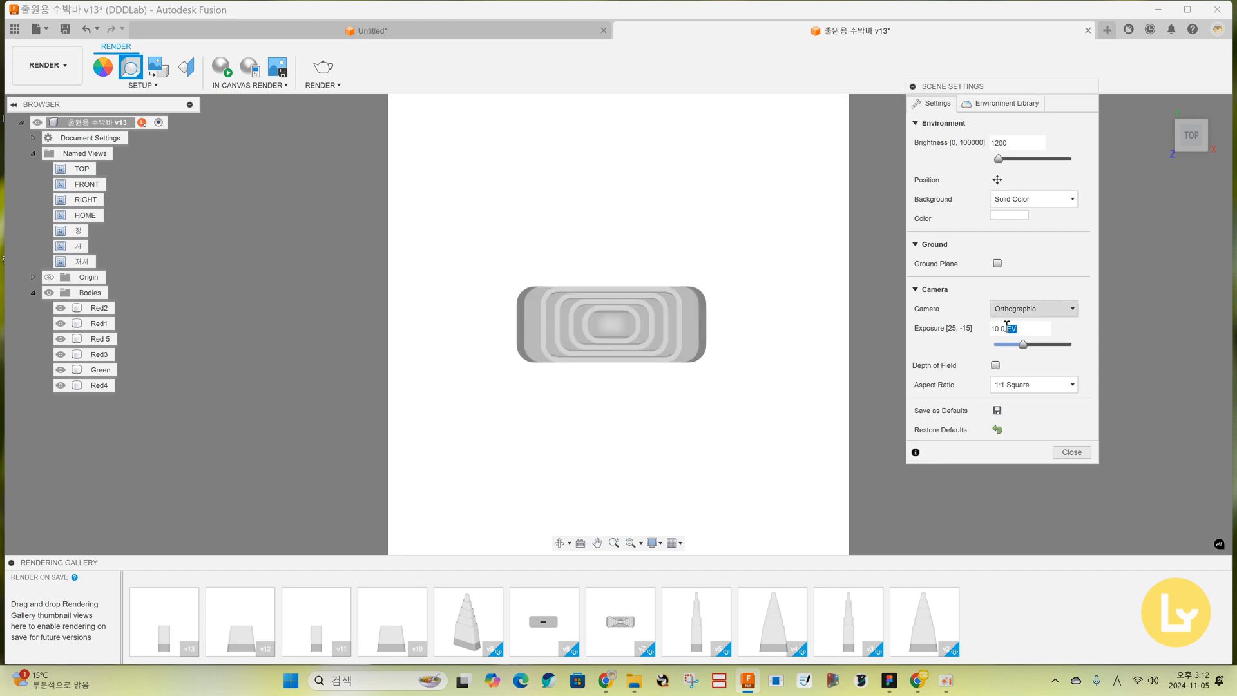
pyautogui.moveTo(1007, 326); pyautogui.dragTo(971, 327)
pyautogui.write('9.5')
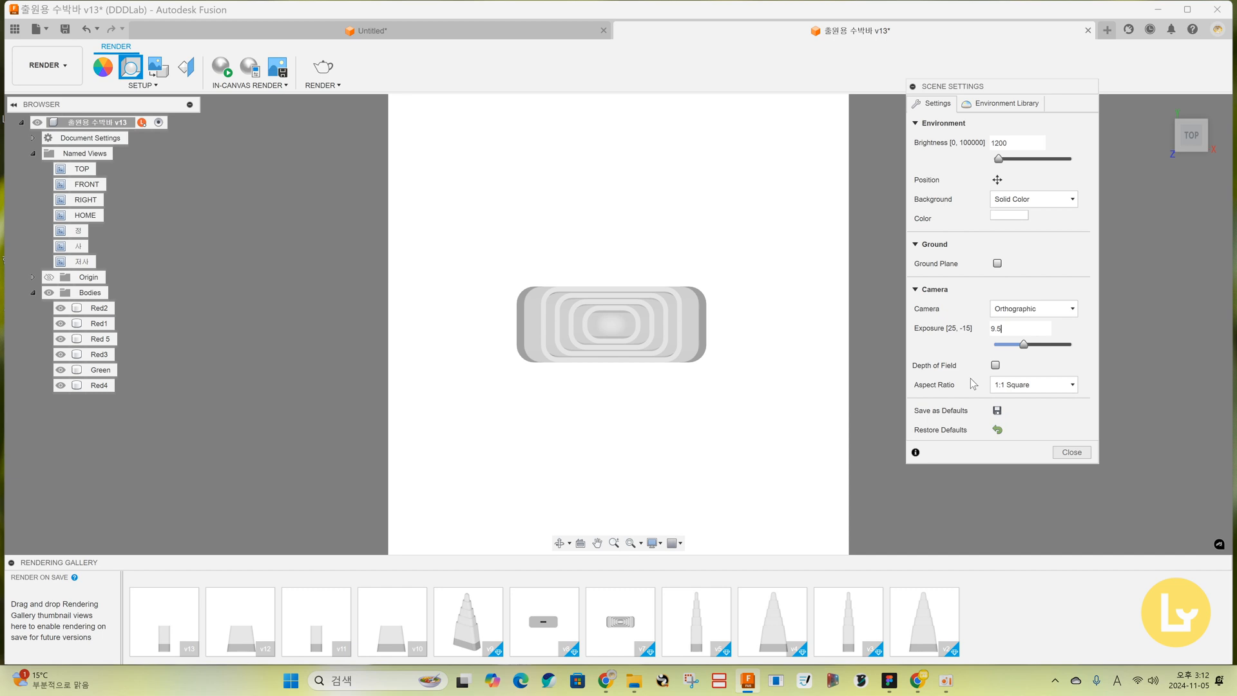
# Submit Final-quality 4000 x 4000 px cloud renders of the collapsed bar's top view and bottom view.
pyautogui.click(322, 66)
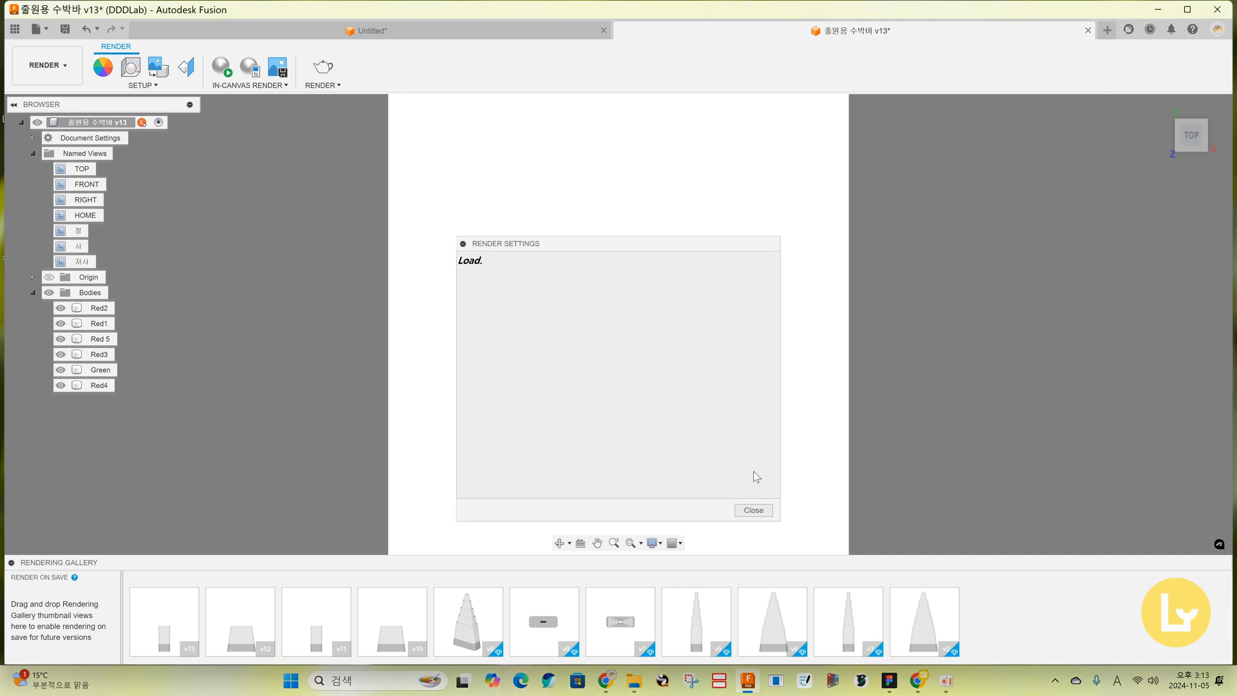
pyautogui.click(1189, 160)
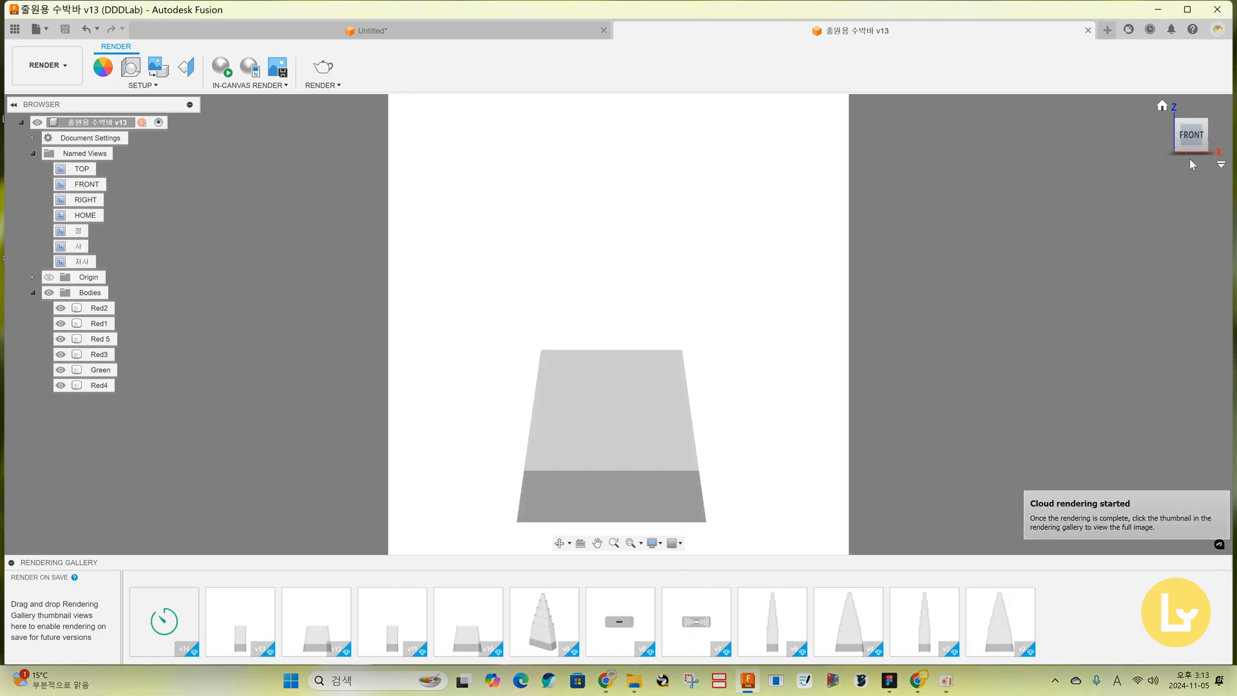
pyautogui.click(1190, 159)
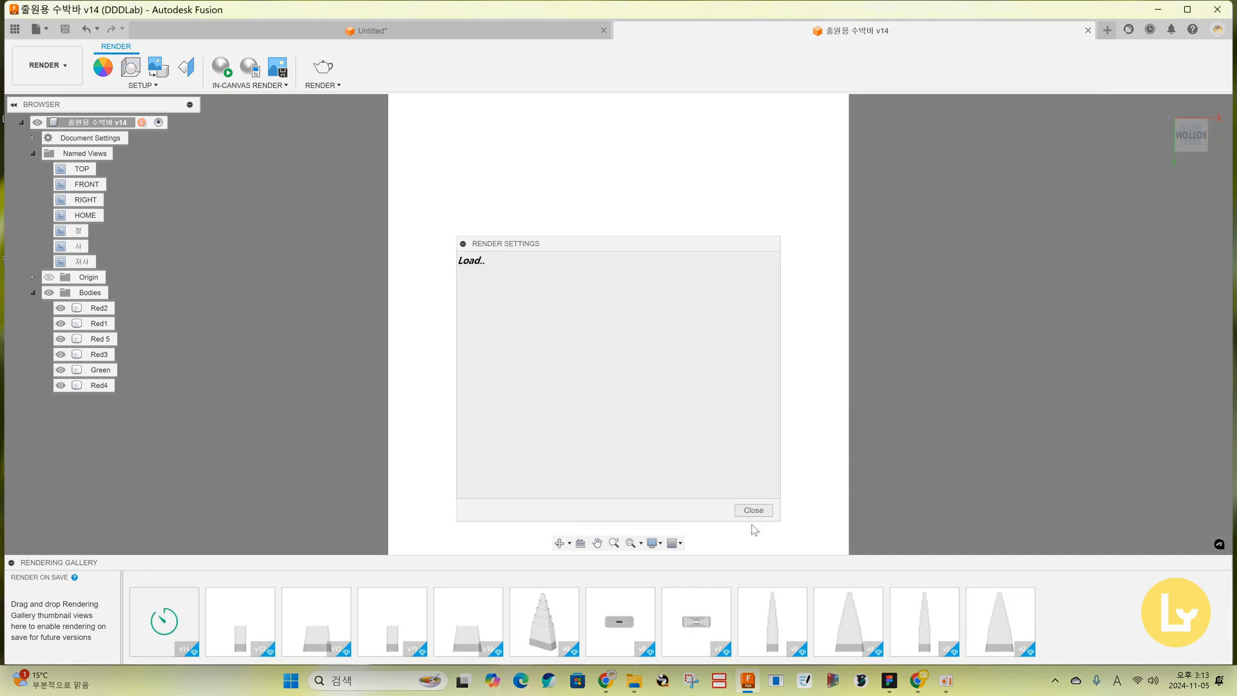
pyautogui.click(714, 519)
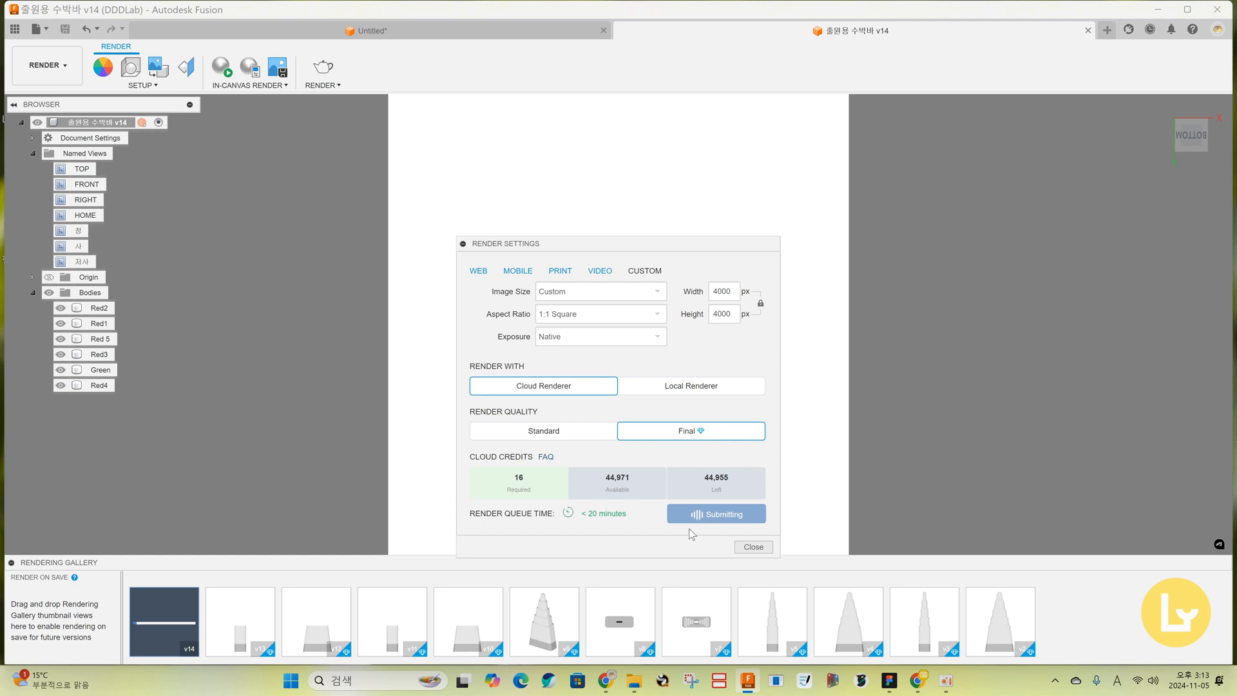
# Restore the saved three-quarter view 사 and replace the custom Overhead Array 2k environment with another file.
pyautogui.doubleClick(79, 245)
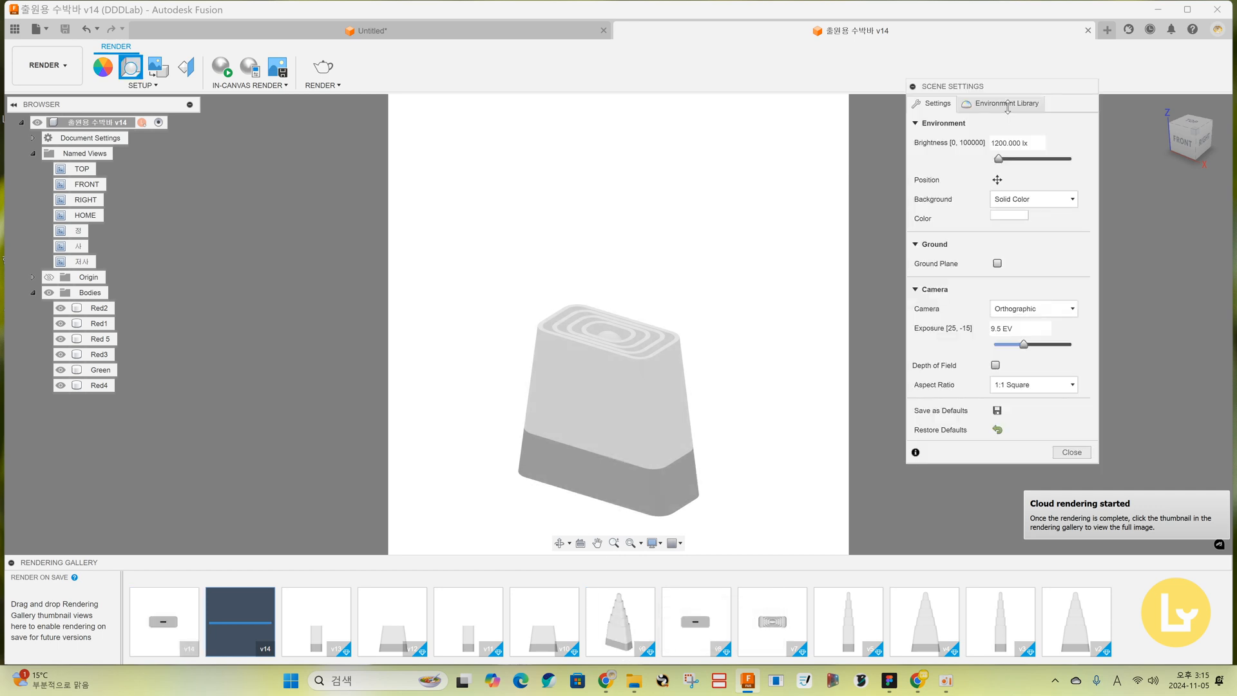
pyautogui.click(1018, 104)
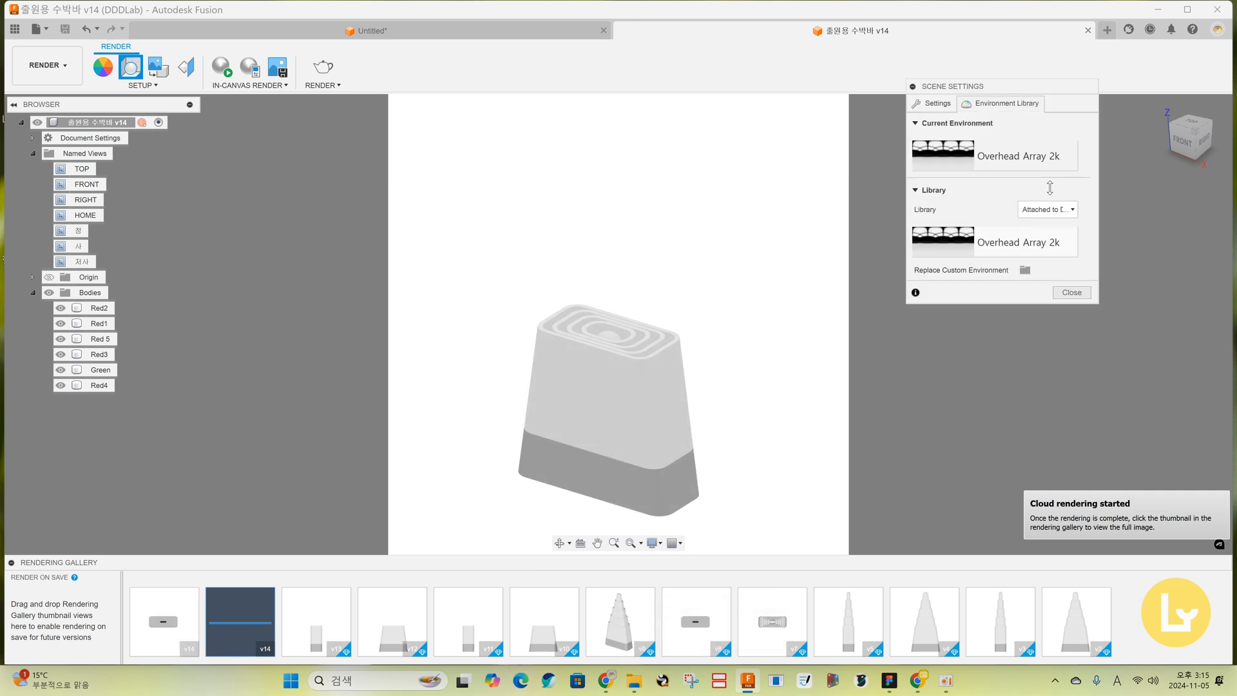
pyautogui.click(1043, 208)
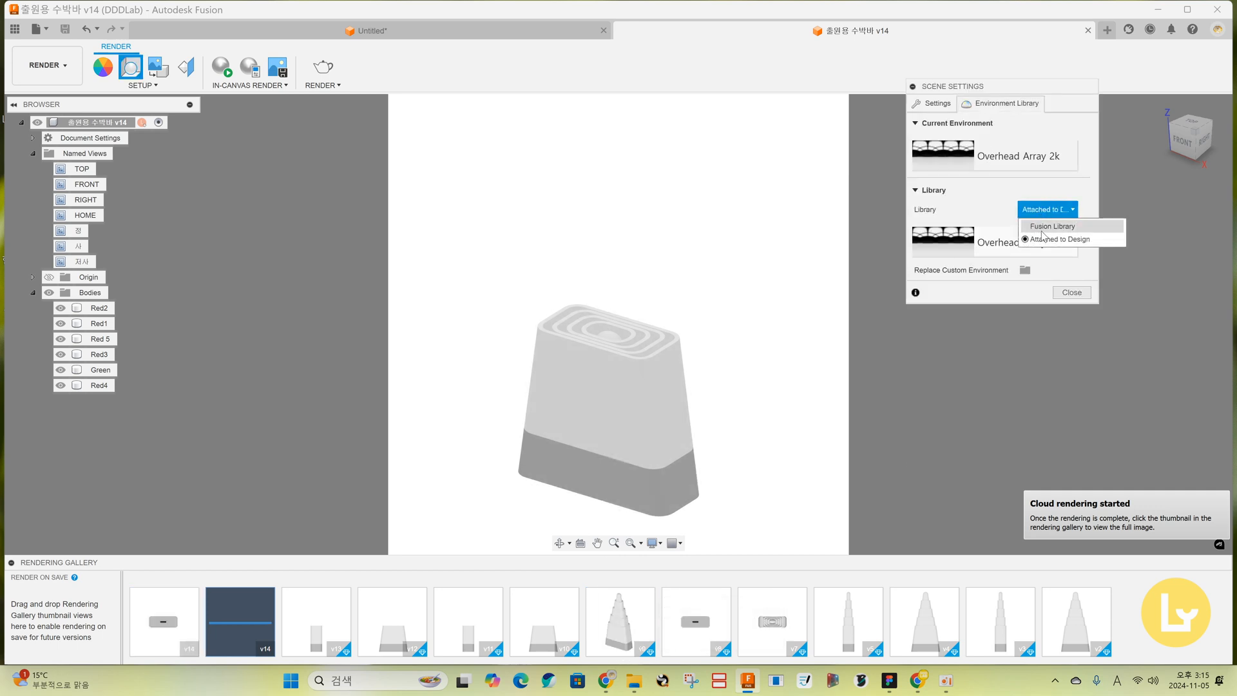
pyautogui.click(1025, 270)
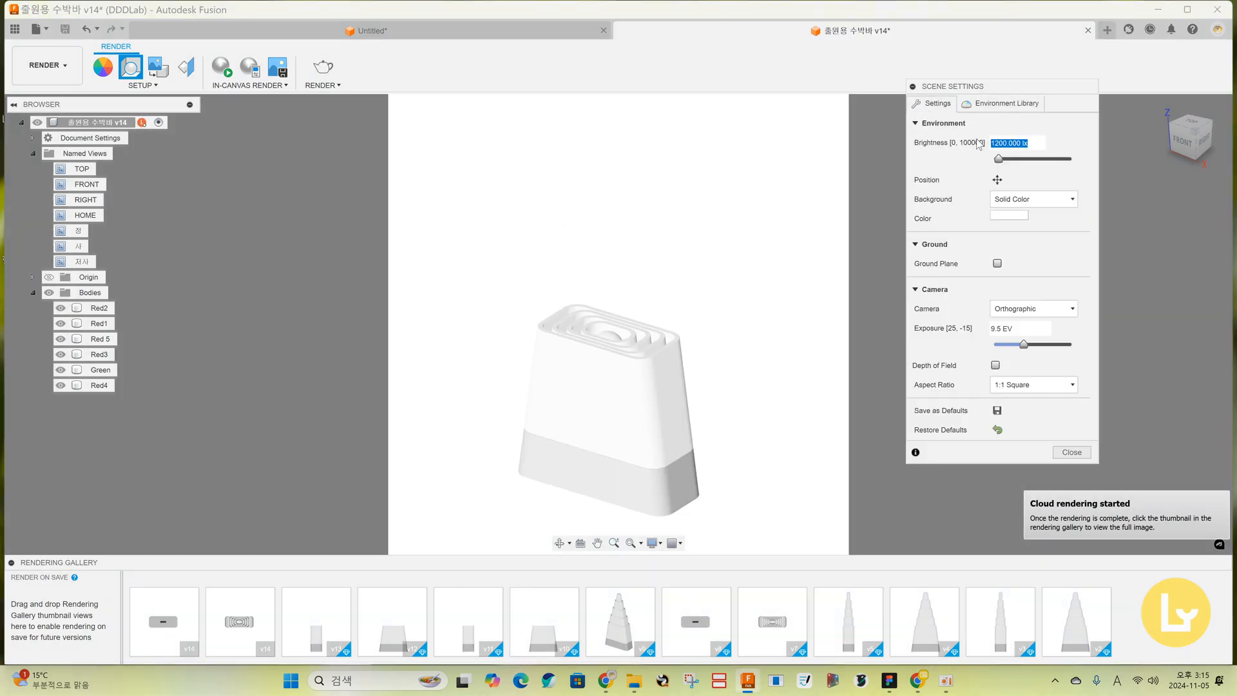
# Set the environment brightness to 700 lx, the camera exposure to 10 EV and the environment rotation to 60 degrees.
pyautogui.press('Tab')
pyautogui.press('Tab')
pyautogui.press('Tab')
pyautogui.write('10')
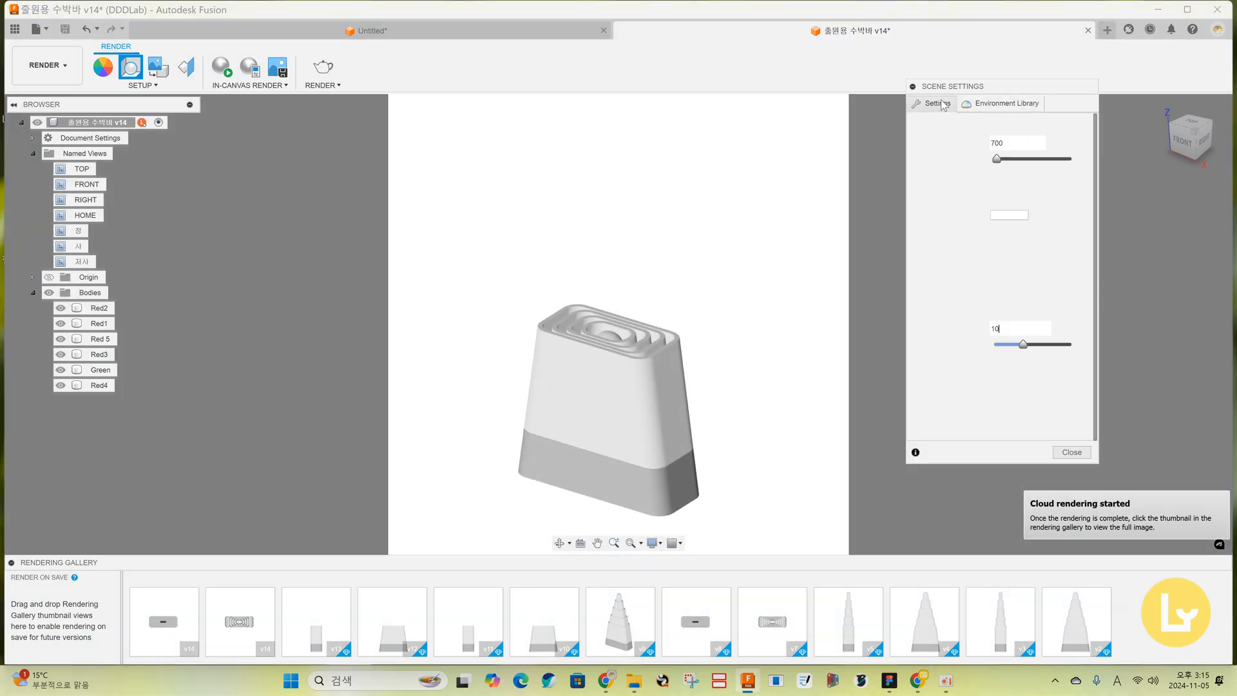
pyautogui.click(997, 180)
# Preview the three-quarter view's lighting with an in-canvas render, stop the preview and submit a cloud render of the view.
pyautogui.click(223, 67)
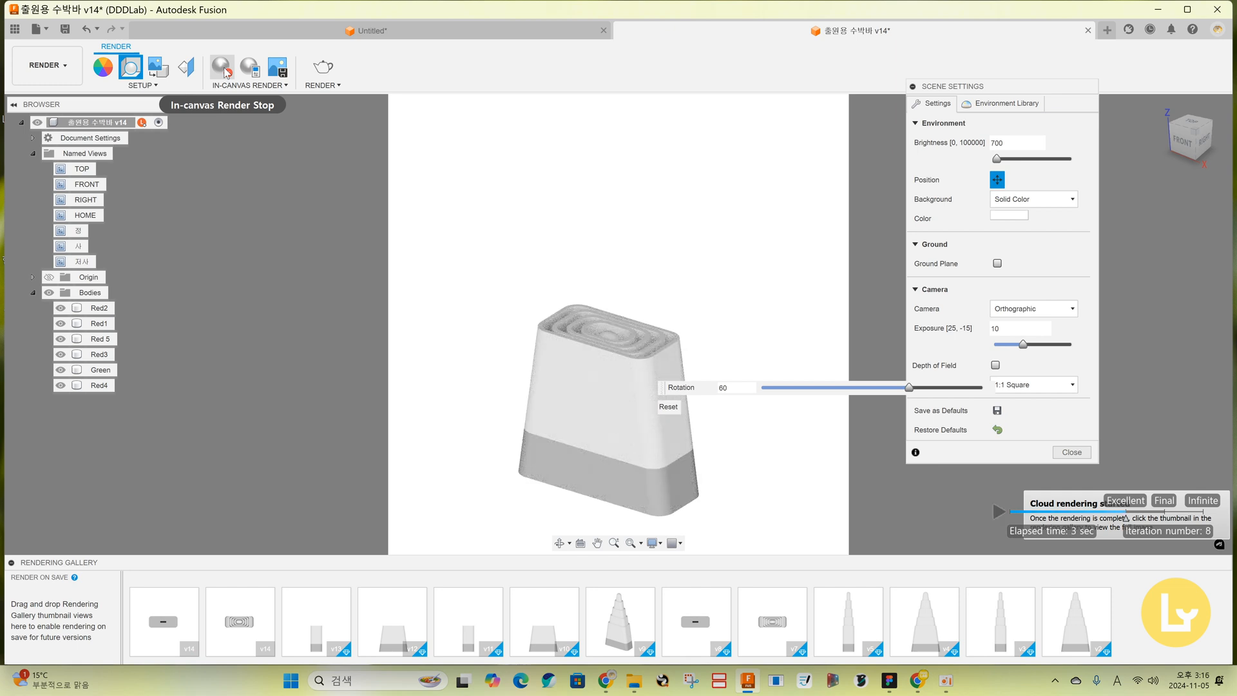
pyautogui.click(224, 68)
pyautogui.click(1000, 182)
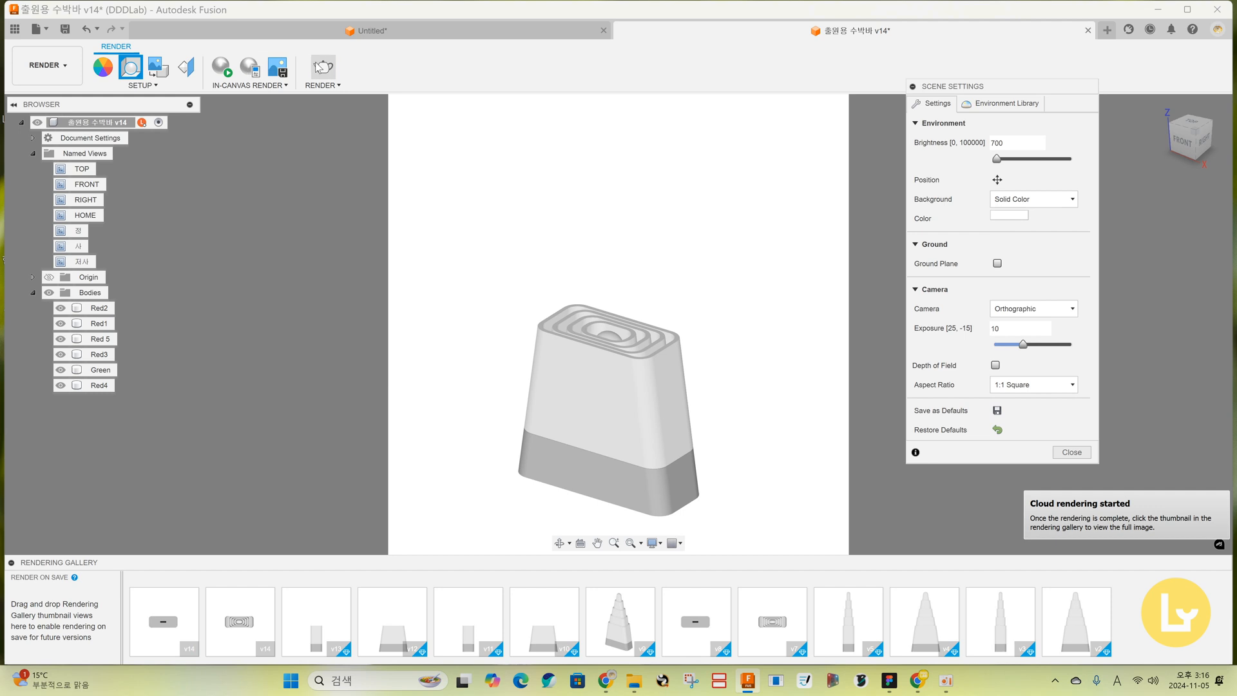
pyautogui.click(323, 67)
pyautogui.click(715, 516)
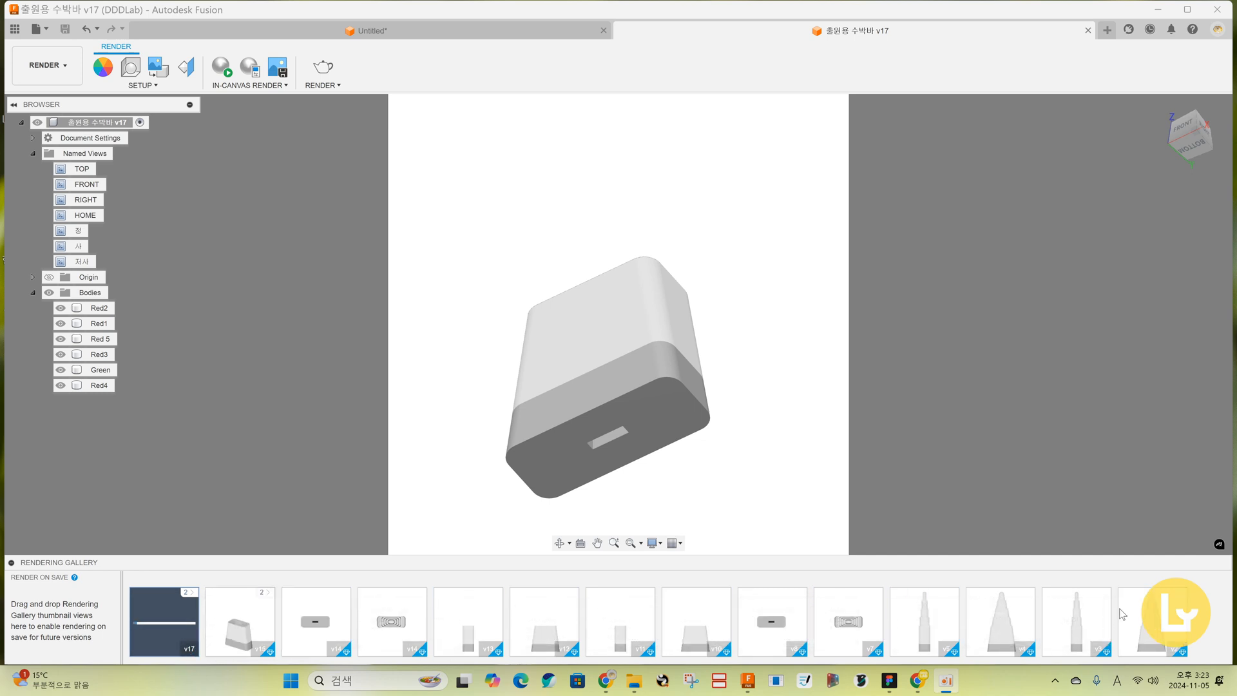
# Download the extended bar's front-view rendering from the gallery as a PNG with a transparent background, keeping the suggested file name.
pyautogui.doubleClick(1172, 618)
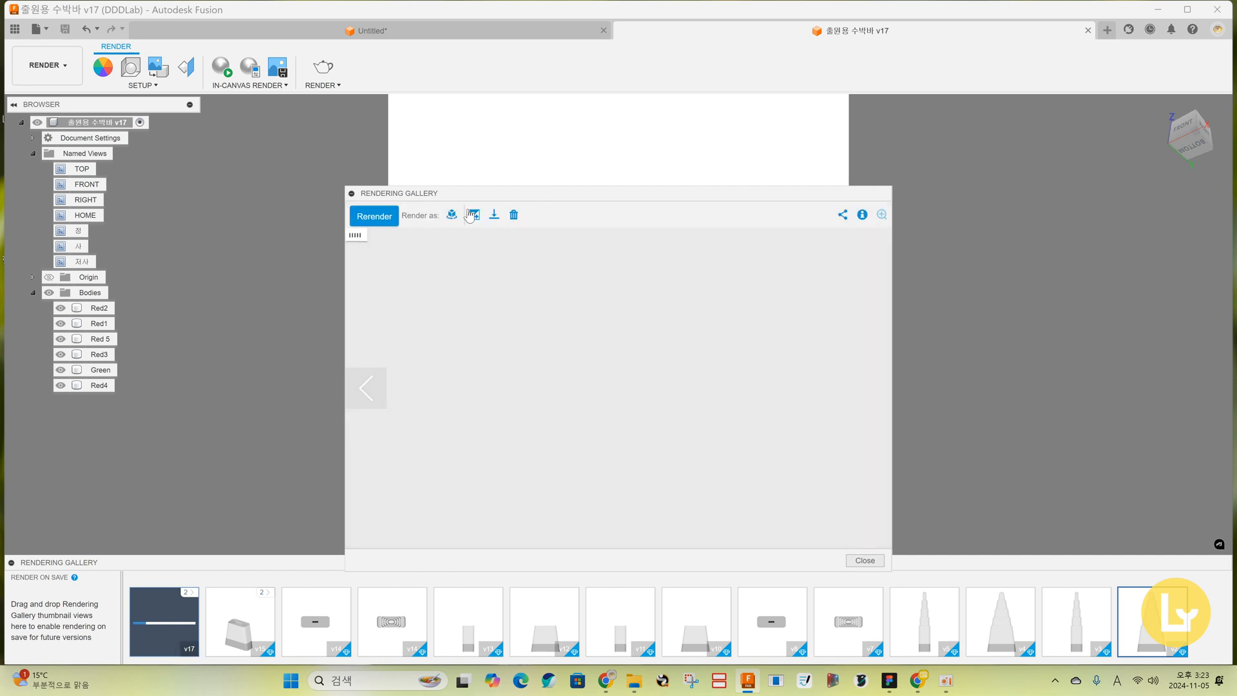
pyautogui.moveTo(1174, 616)
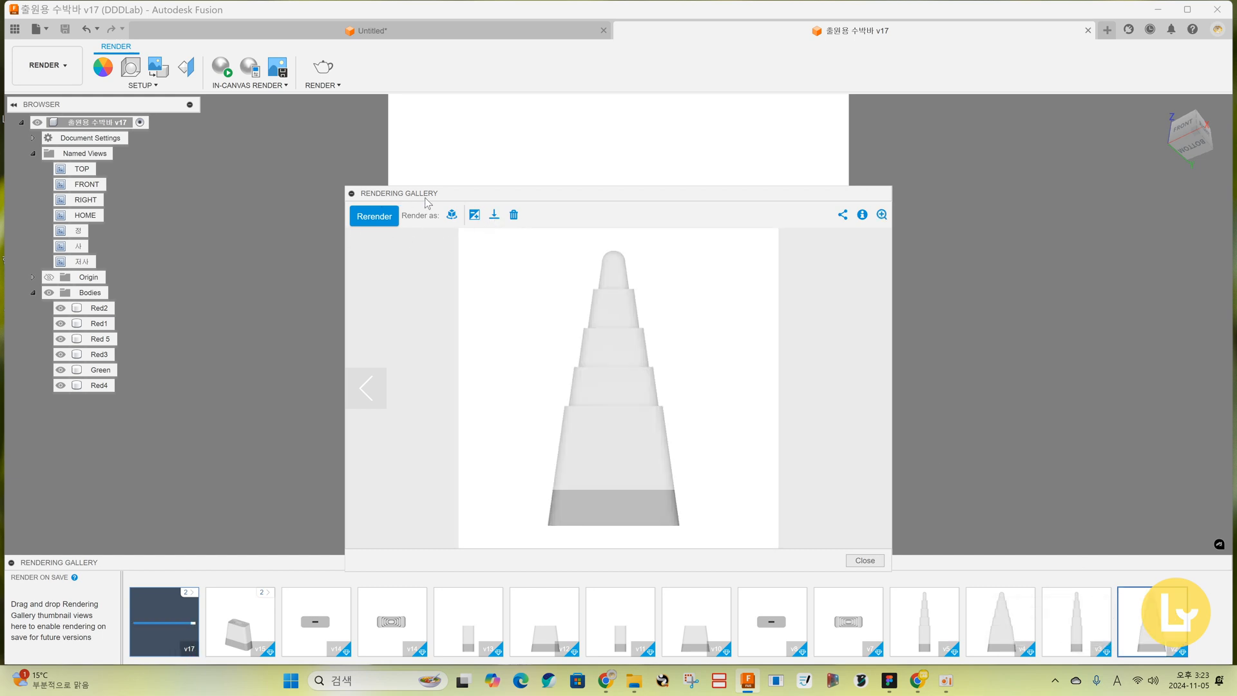
pyautogui.click(495, 215)
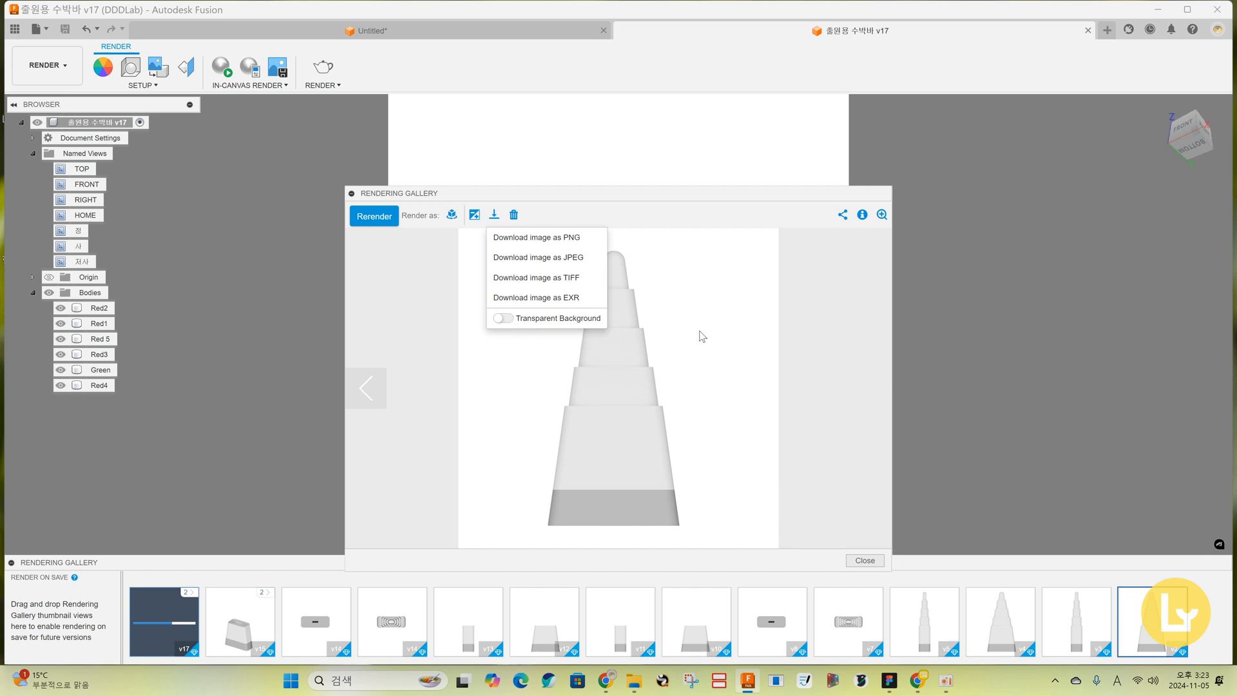
pyautogui.click(504, 319)
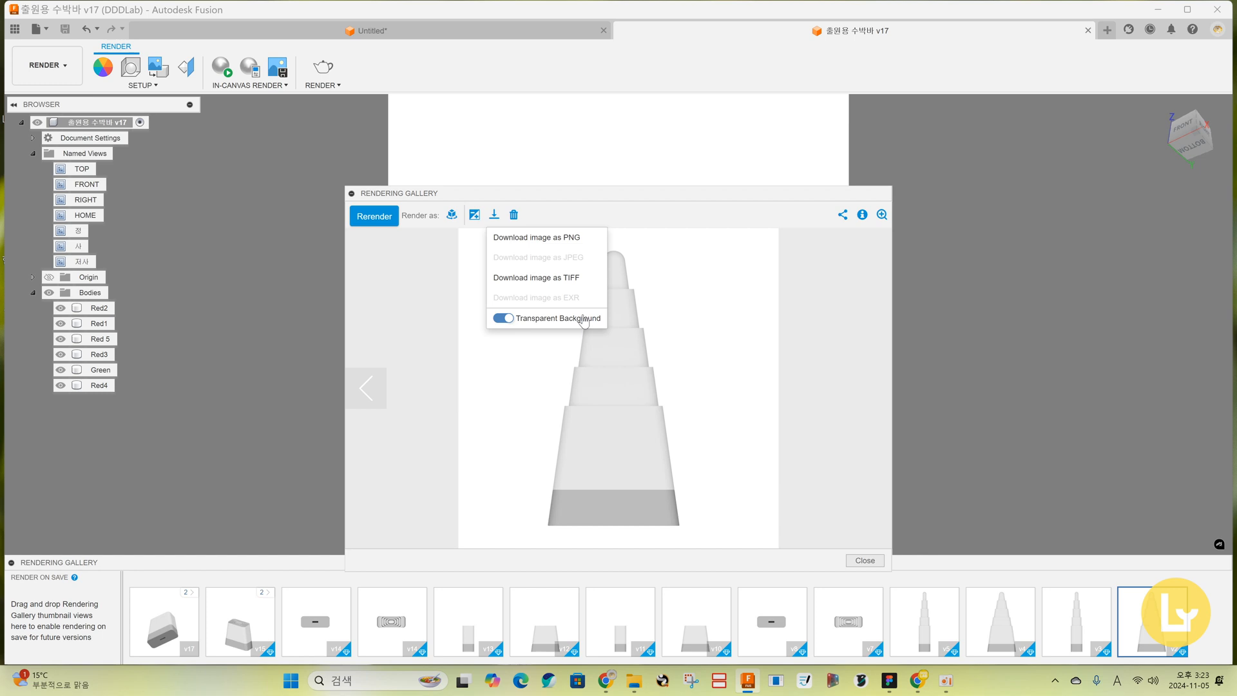
pyautogui.click(529, 240)
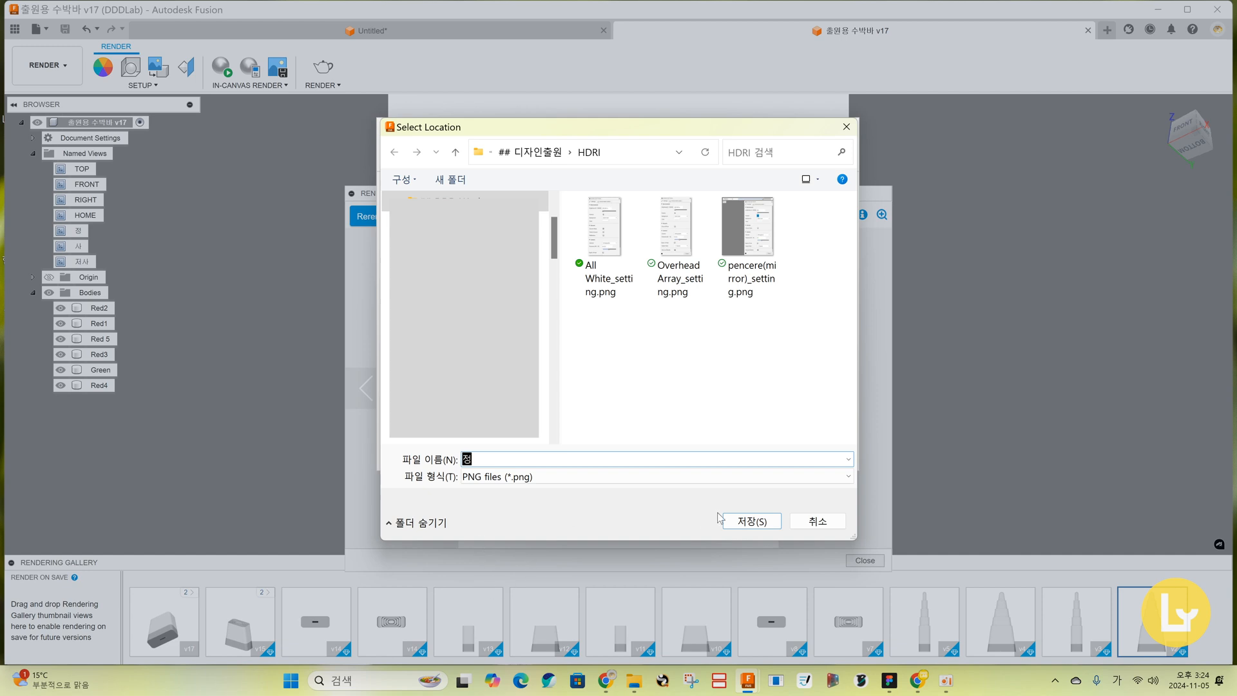
pyautogui.click(752, 521)
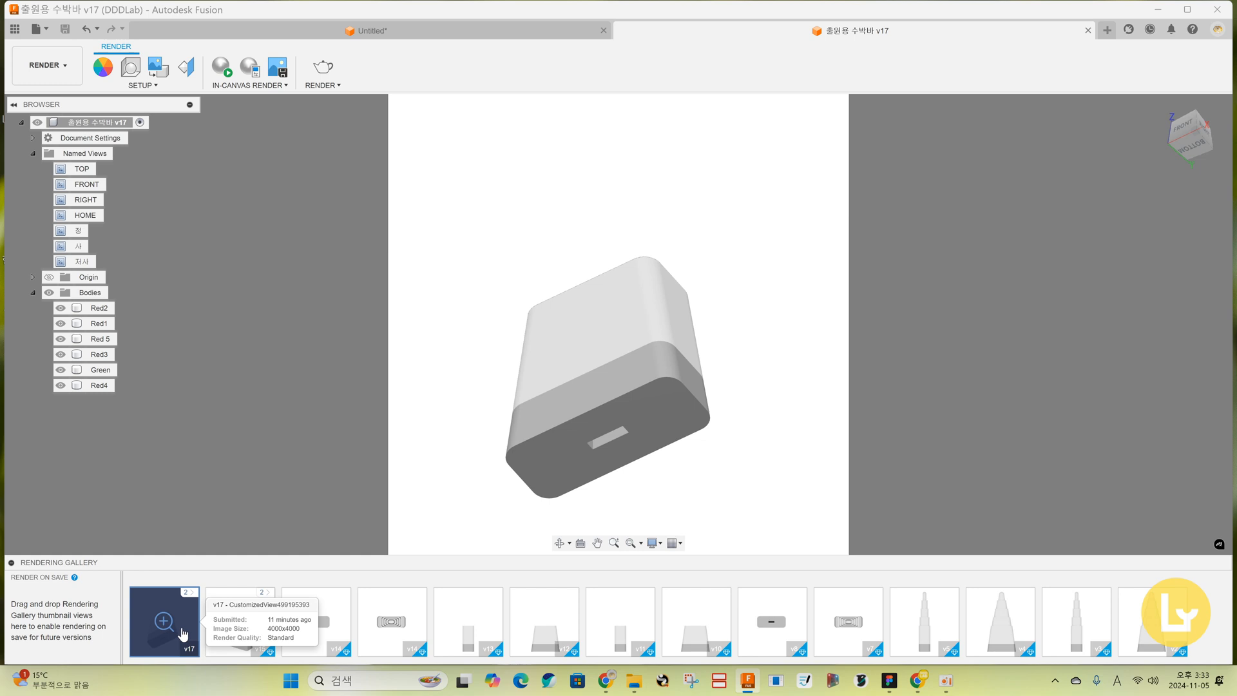
# Review the extended bar's finished front, side, top and bottom renderings in the rendering gallery.
pyautogui.moveTo(801, 633)
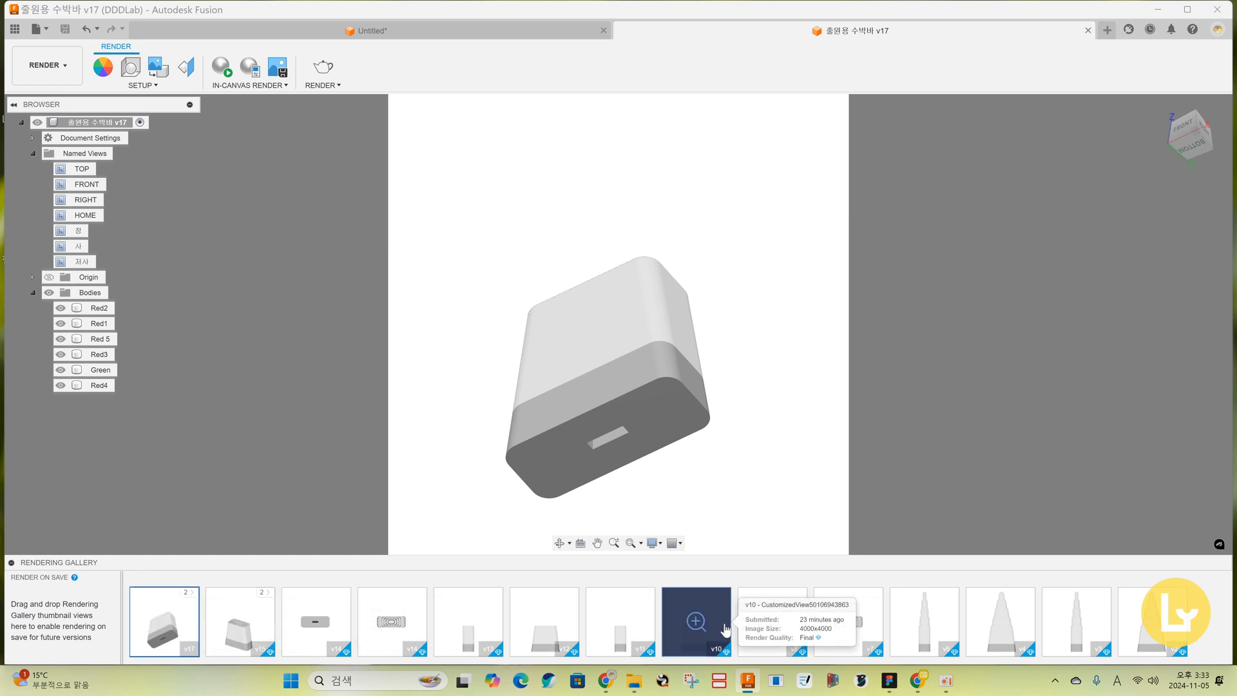
pyautogui.click(1168, 635)
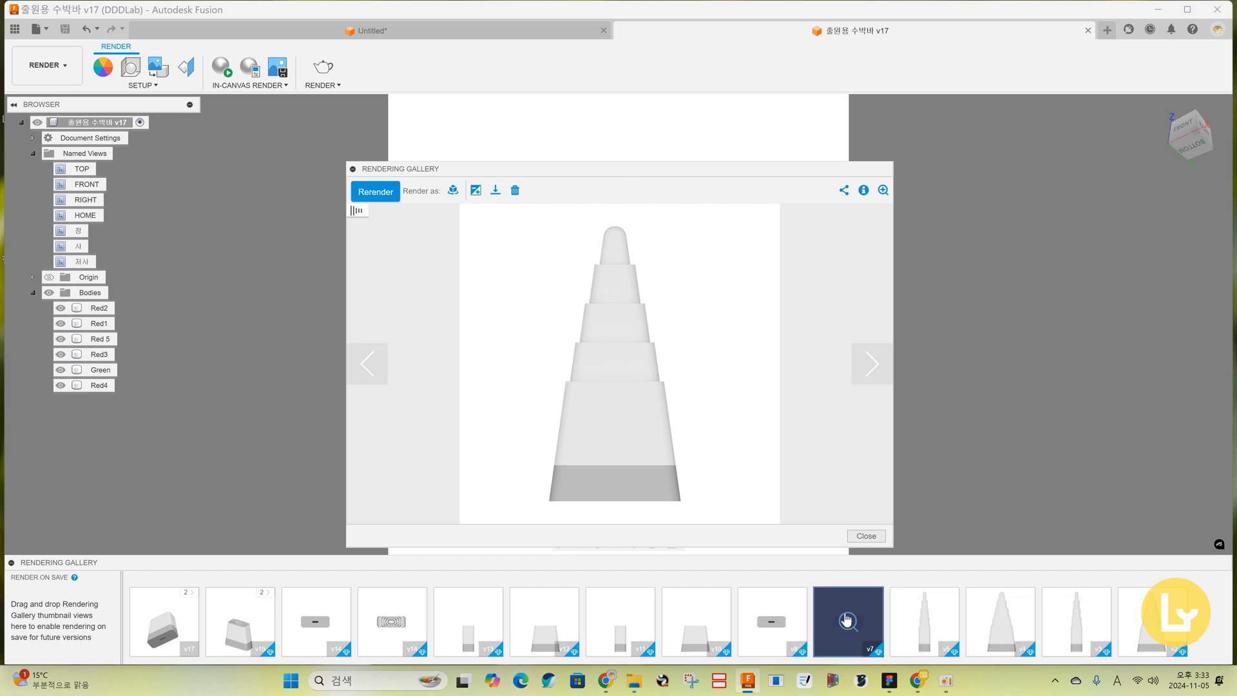
pyautogui.click(926, 612)
pyautogui.click(846, 624)
pyautogui.click(771, 628)
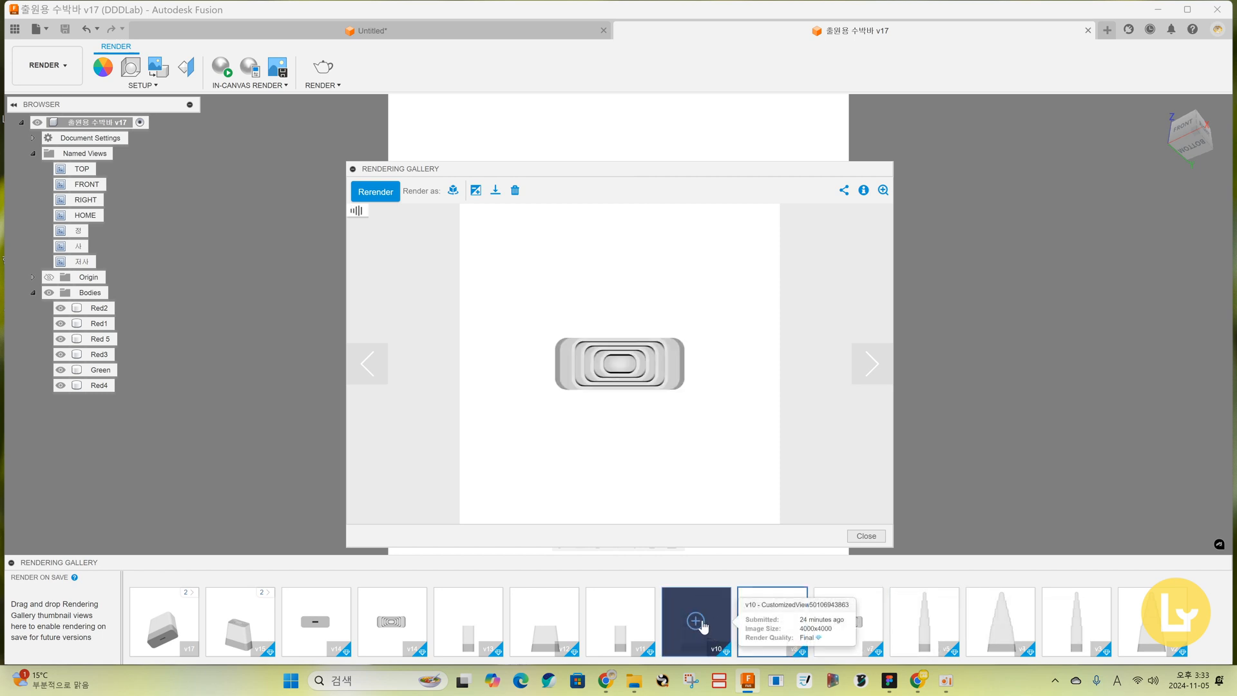